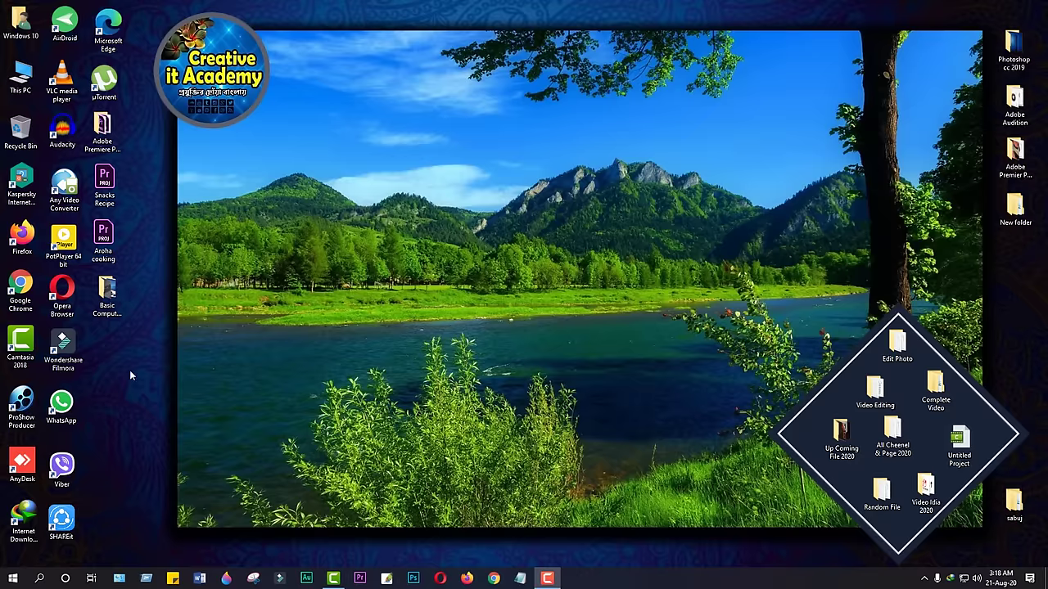
View the frontech-dawn-cabinet image from the Basic Computer 2020 desktop folder, and close the image and the folder.
{"action": "double_click", "coordinate": [106, 296]}
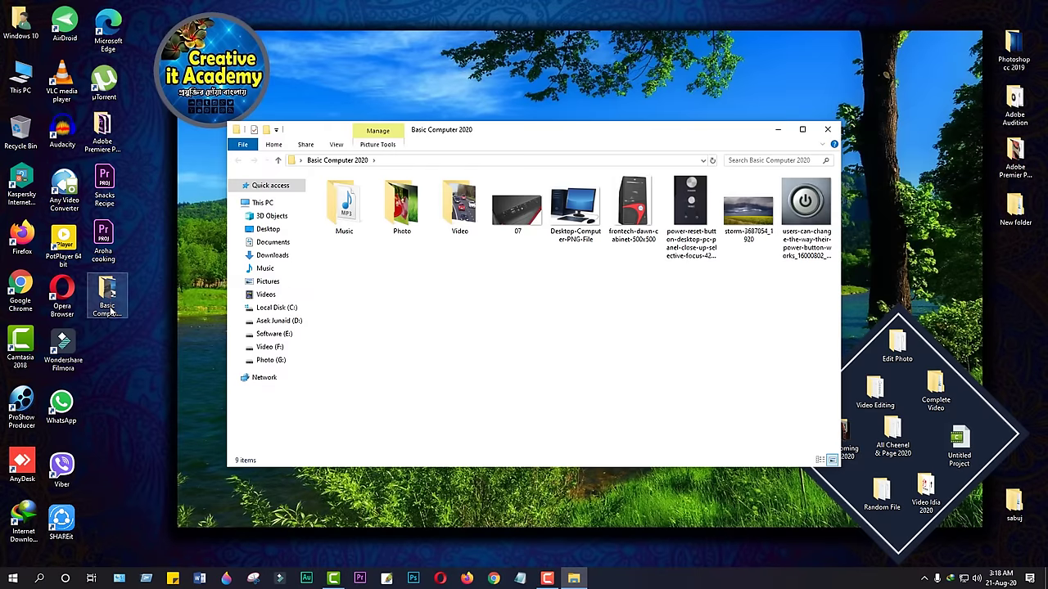
{"action": "left_click", "coordinate": [802, 129]}
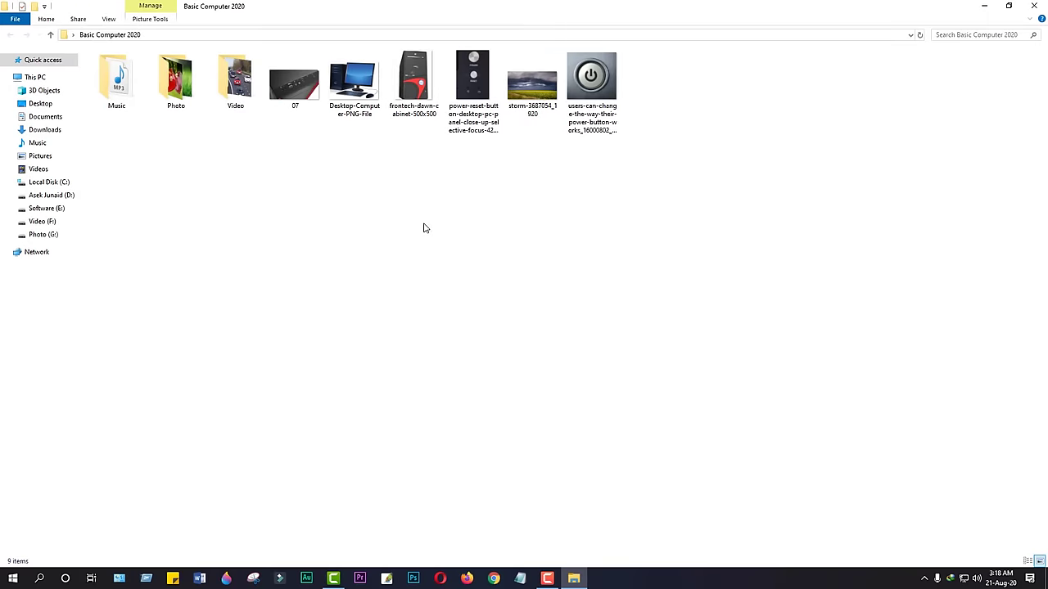
{"action": "double_click", "coordinate": [419, 97]}
{"action": "left_click", "coordinate": [413, 78]}
{"action": "right_click", "coordinate": [412, 78]}
{"action": "left_click", "coordinate": [432, 79]}
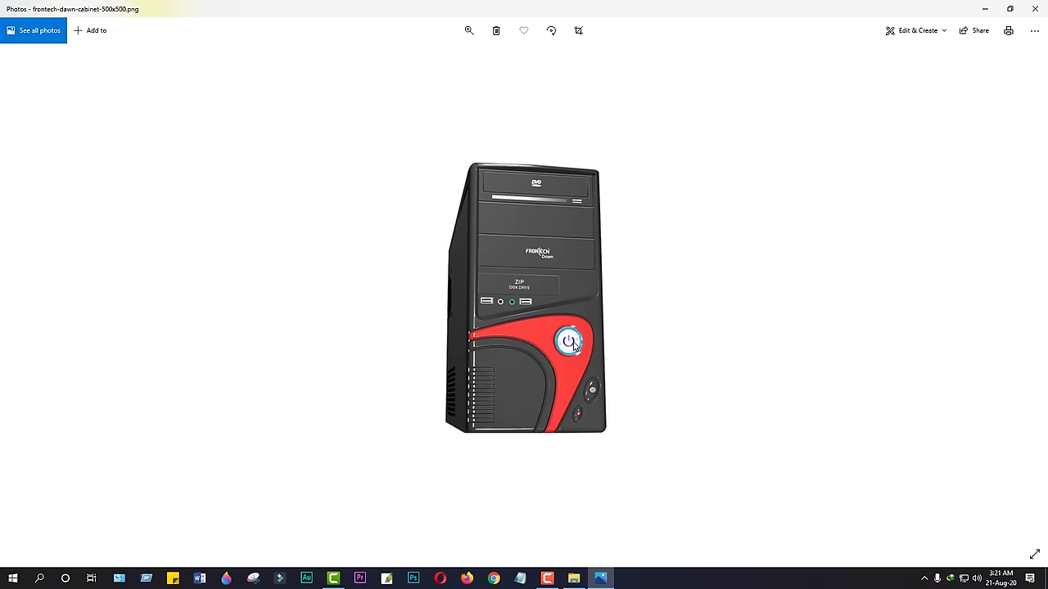
{"action": "left_click", "coordinate": [1038, 10]}
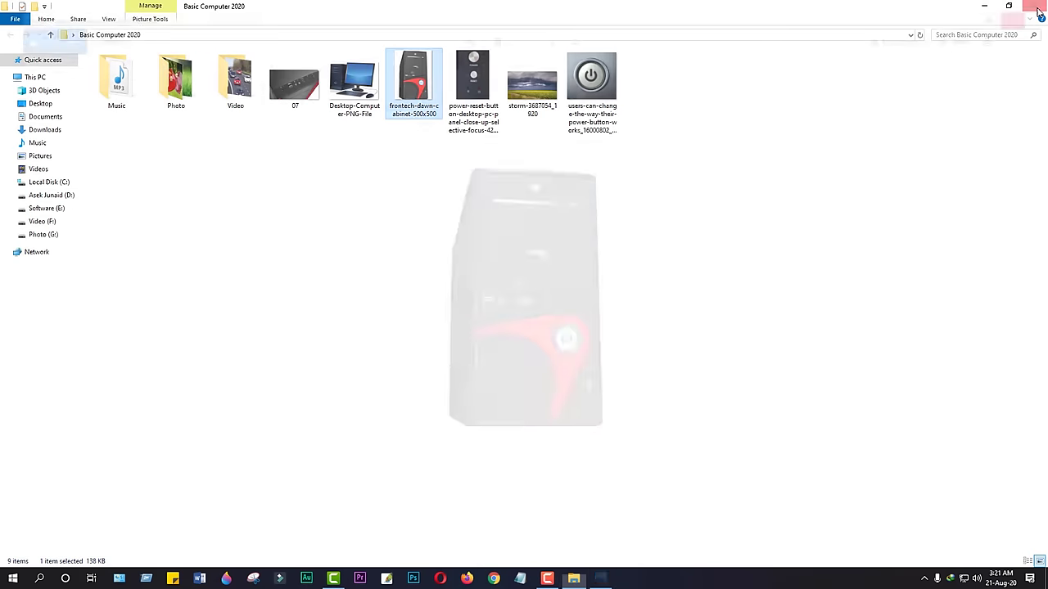
{"action": "left_click", "coordinate": [1038, 8]}
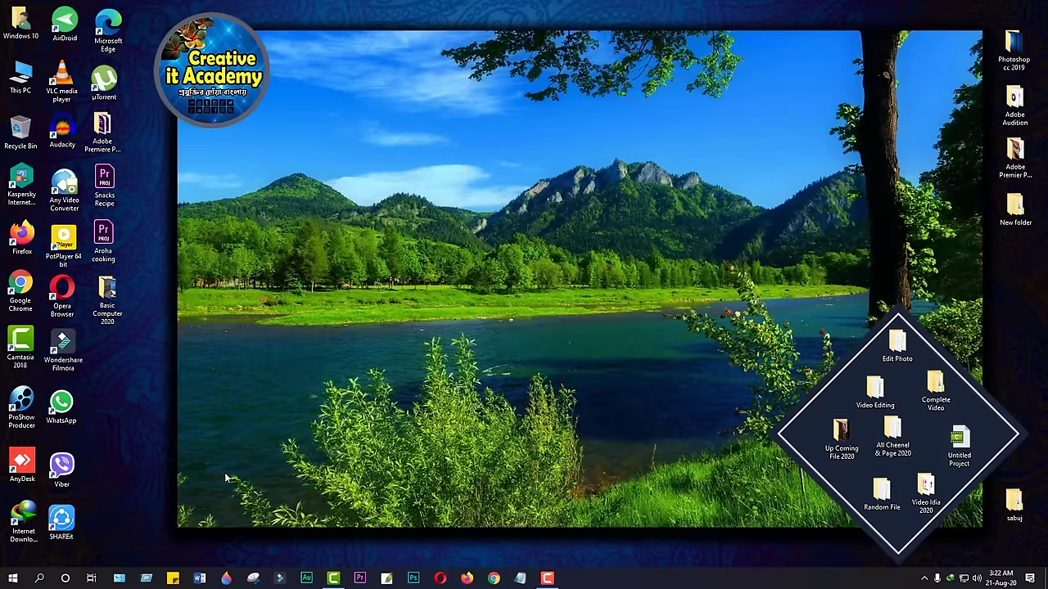
Look at the Start menu and its power options, including Restart, and close it without choosing one.
{"action": "left_click", "coordinate": [13, 579]}
{"action": "left_click", "coordinate": [14, 579]}
{"action": "left_click", "coordinate": [12, 579]}
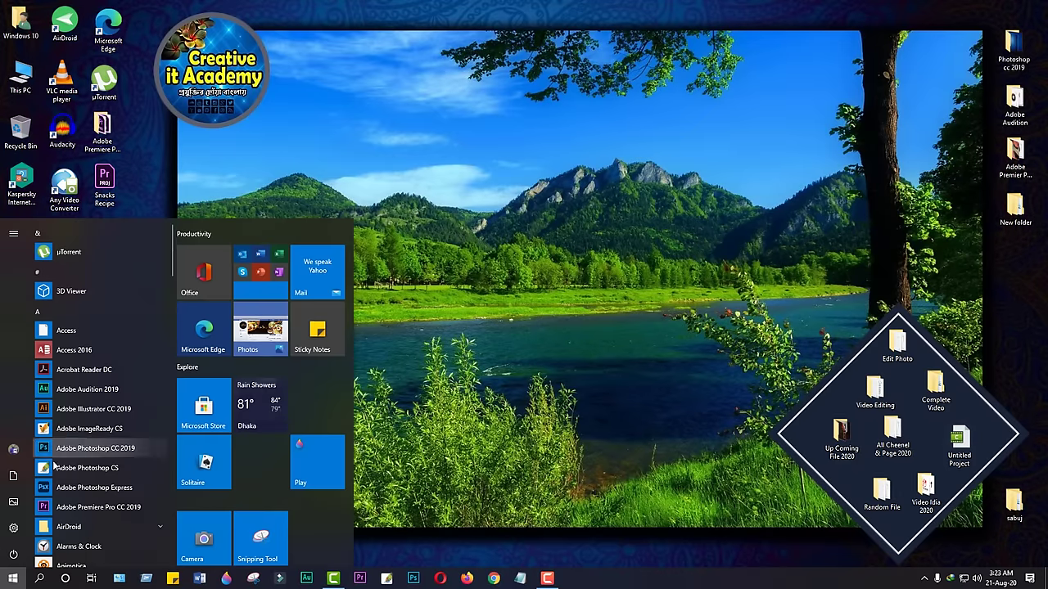
{"action": "left_click", "coordinate": [13, 581]}
{"action": "left_click", "coordinate": [12, 579]}
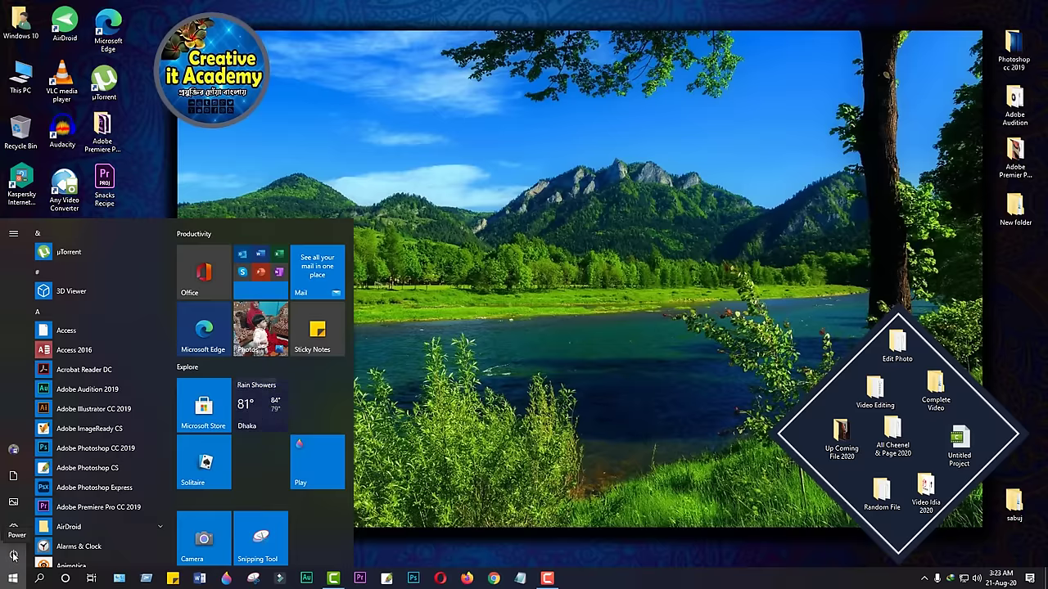
{"action": "left_click", "coordinate": [14, 557]}
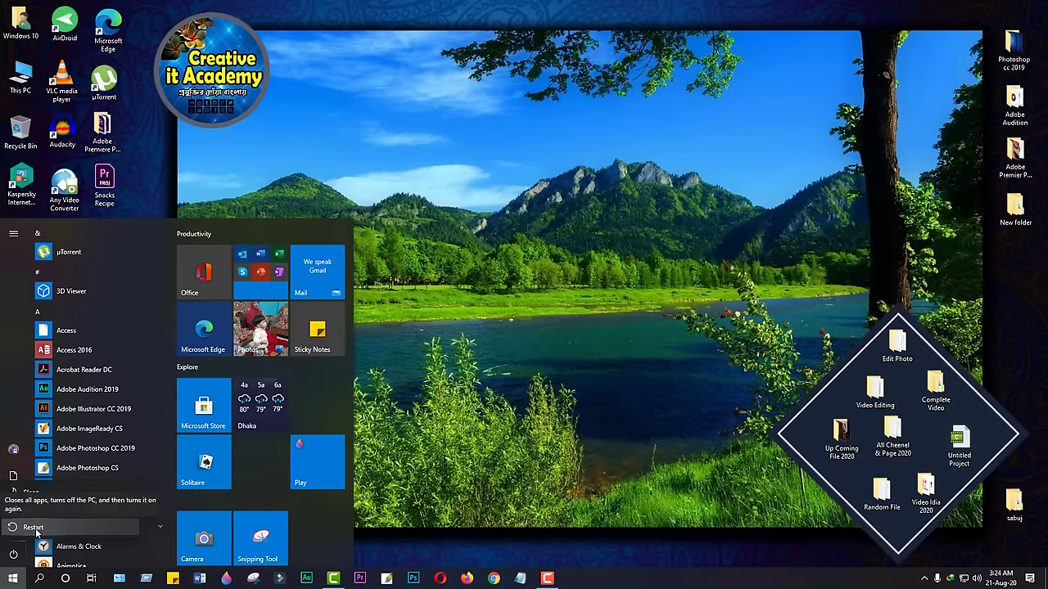
{"action": "left_click", "coordinate": [15, 580]}
{"action": "left_click", "coordinate": [14, 580]}
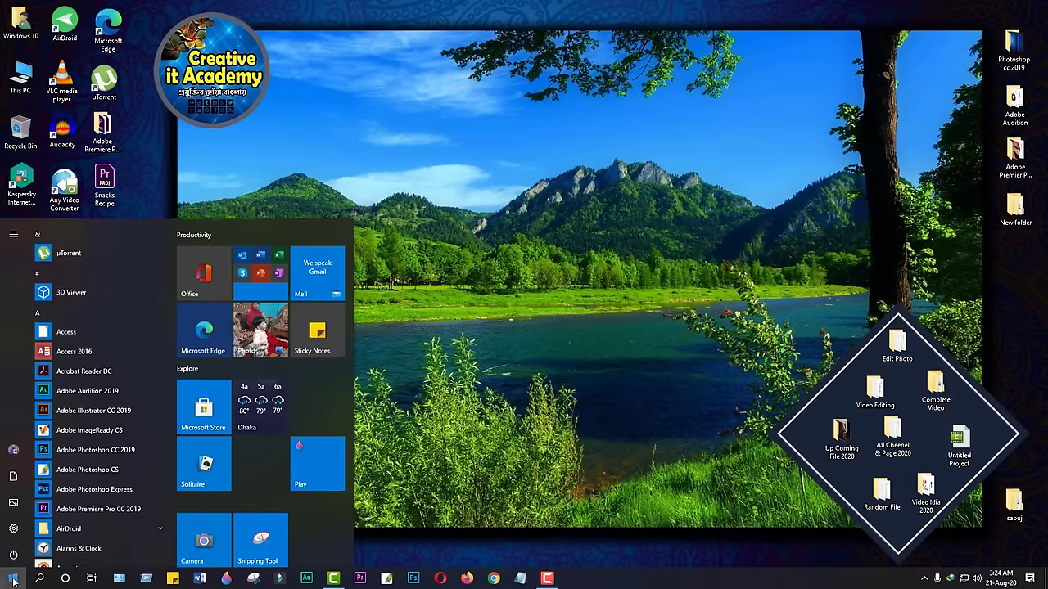
{"action": "left_click", "coordinate": [13, 556]}
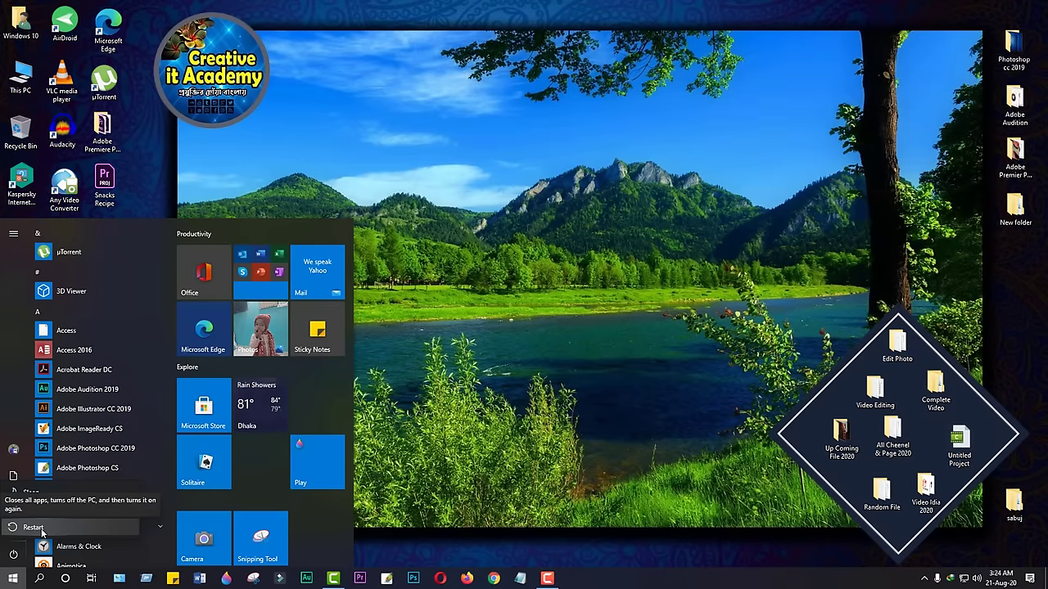
{"action": "key", "text": "Escape"}
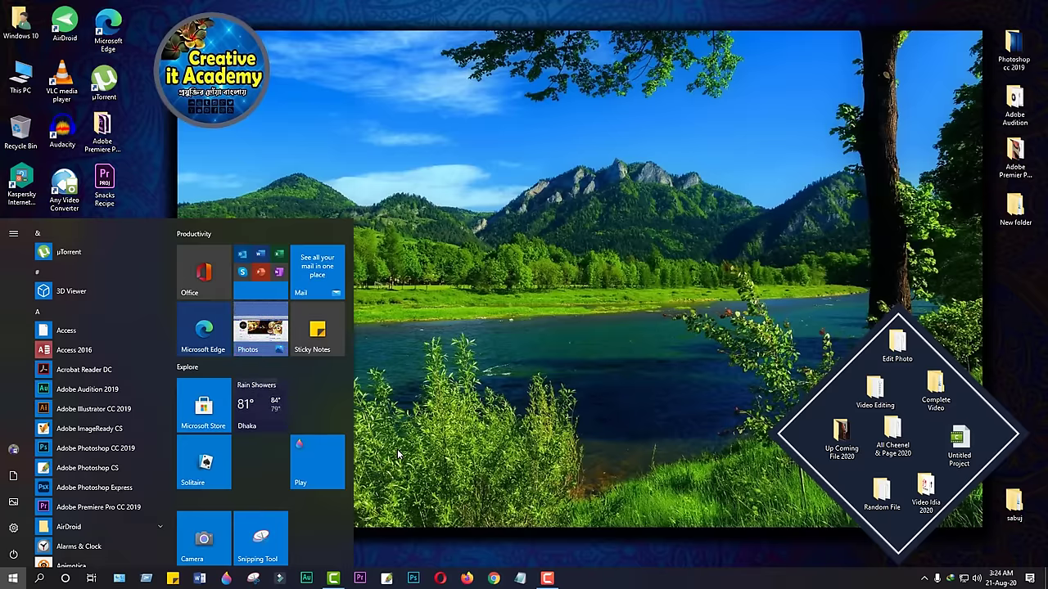
{"action": "left_click", "coordinate": [398, 455]}
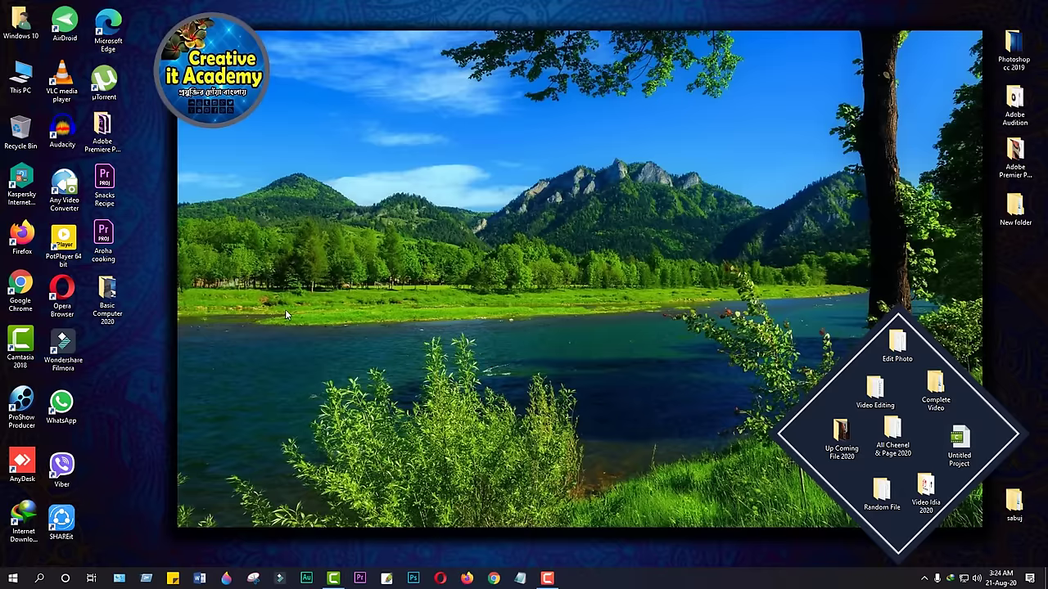
Refresh the desktop several times.
{"action": "right_click", "coordinate": [351, 137]}
{"action": "left_click", "coordinate": [463, 170]}
{"action": "right_click", "coordinate": [409, 139]}
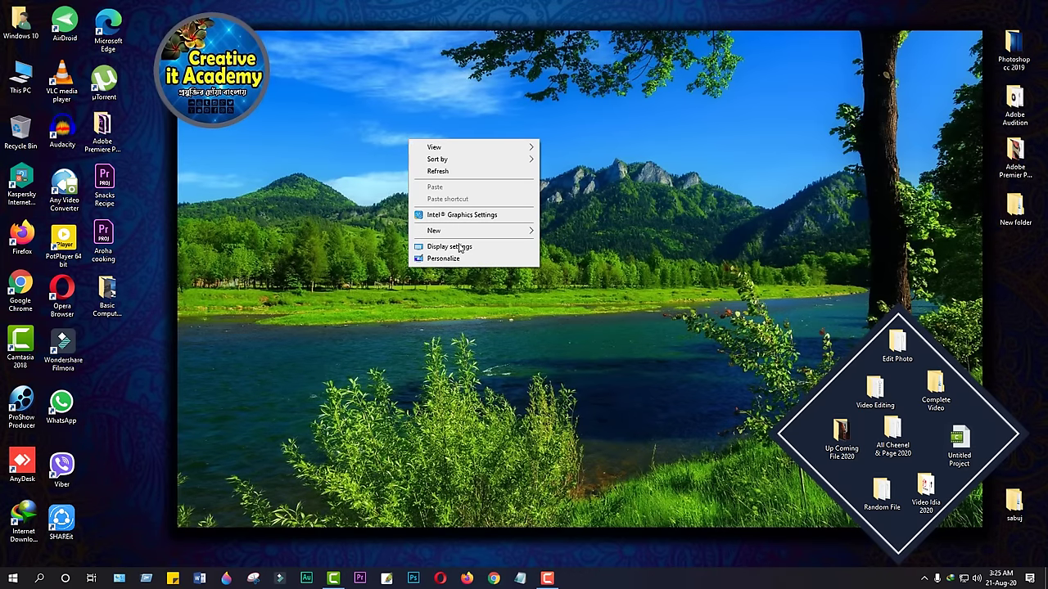
{"action": "left_click", "coordinate": [447, 173]}
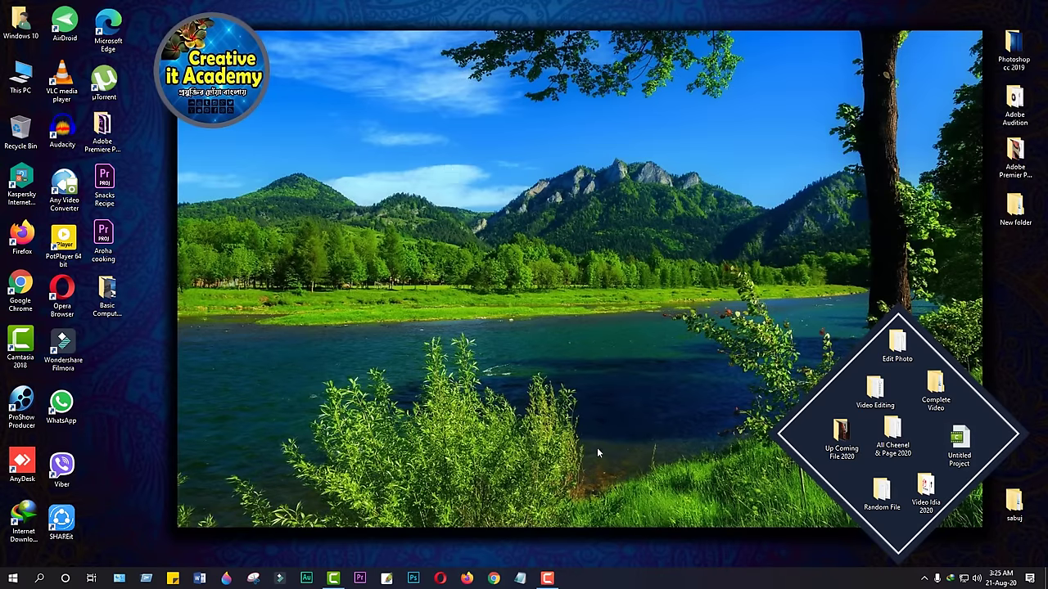
{"action": "right_click", "coordinate": [430, 113]}
{"action": "left_click", "coordinate": [464, 147]}
{"action": "right_click", "coordinate": [448, 121]}
{"action": "left_click", "coordinate": [481, 155]}
{"action": "right_click", "coordinate": [471, 152]}
{"action": "left_click", "coordinate": [491, 180]}
{"action": "left_click_drag", "start_coordinate": [150, 8], "coordinate": [5, 542]}
{"action": "left_click", "coordinate": [243, 337]}
{"action": "left_click_drag", "start_coordinate": [148, 9], "coordinate": [237, 415]}
{"action": "double_click", "coordinate": [102, 167]}
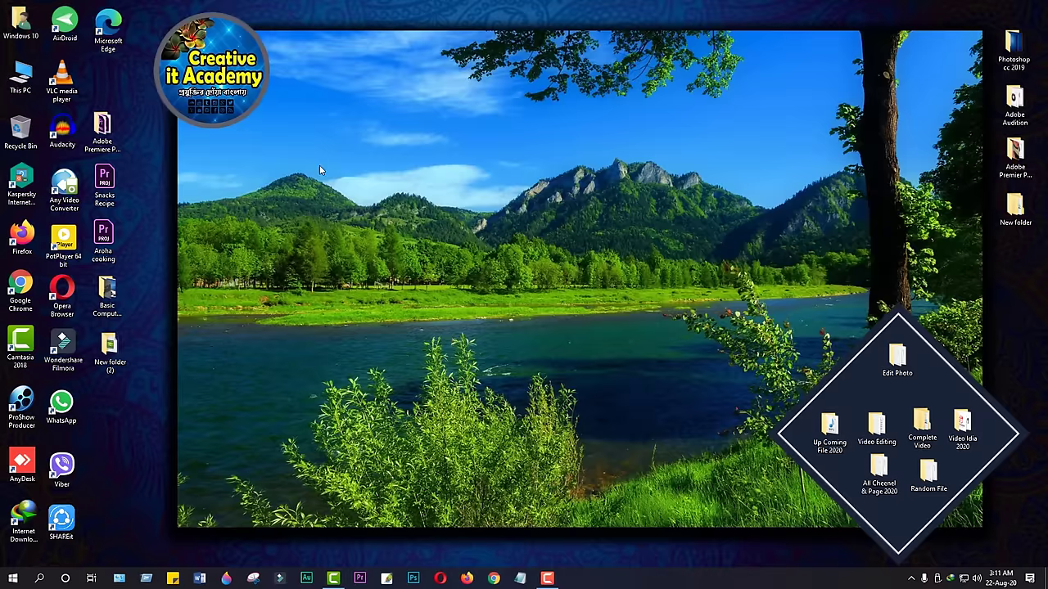
View the Background page of the desktop's personalization settings and return to the desktop.
{"action": "right_click", "coordinate": [386, 247]}
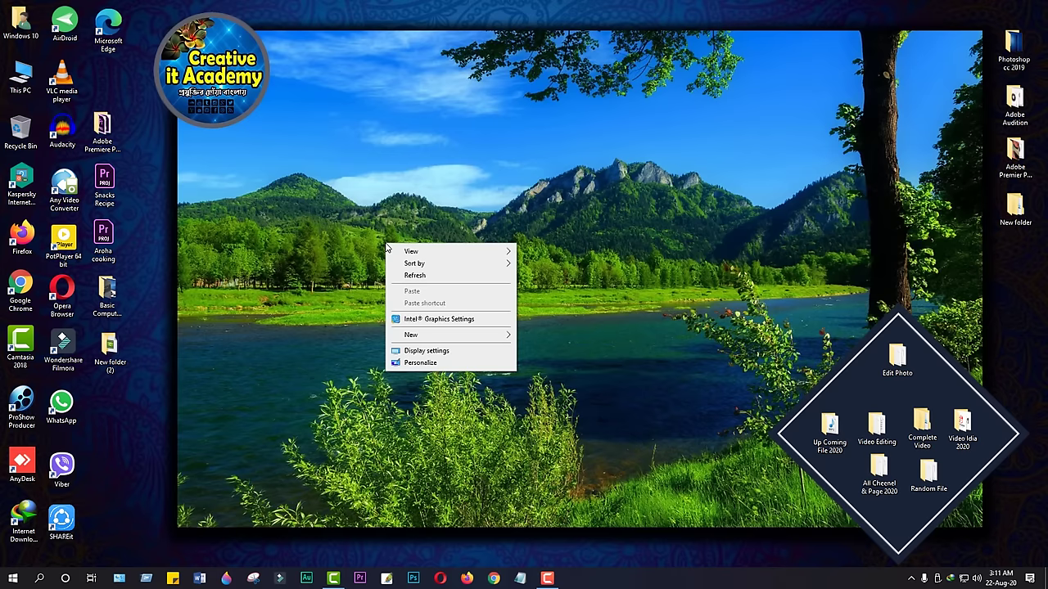
{"action": "left_click", "coordinate": [425, 364]}
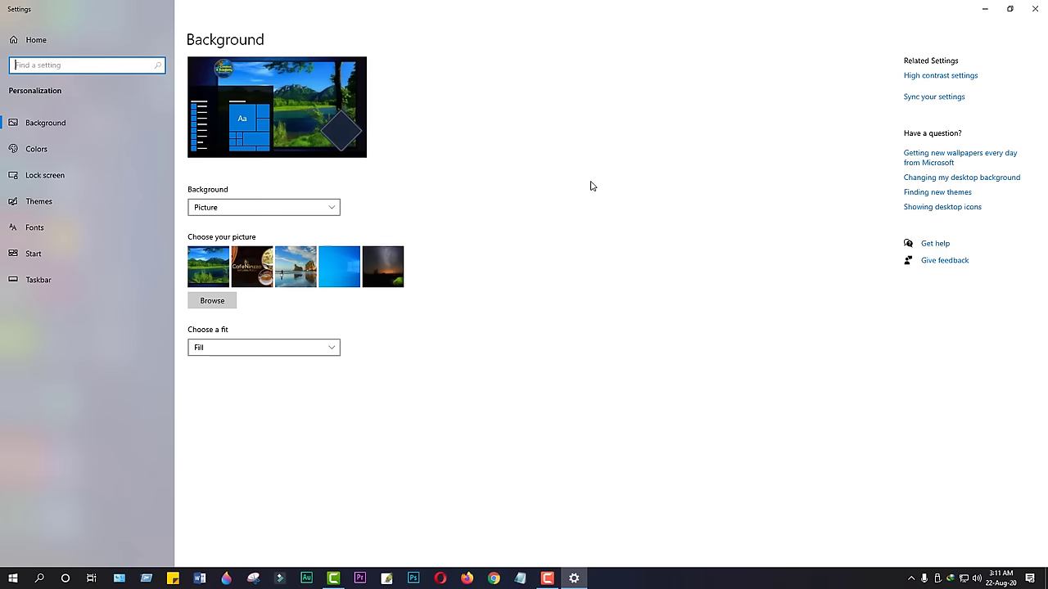
{"action": "left_click", "coordinate": [984, 9]}
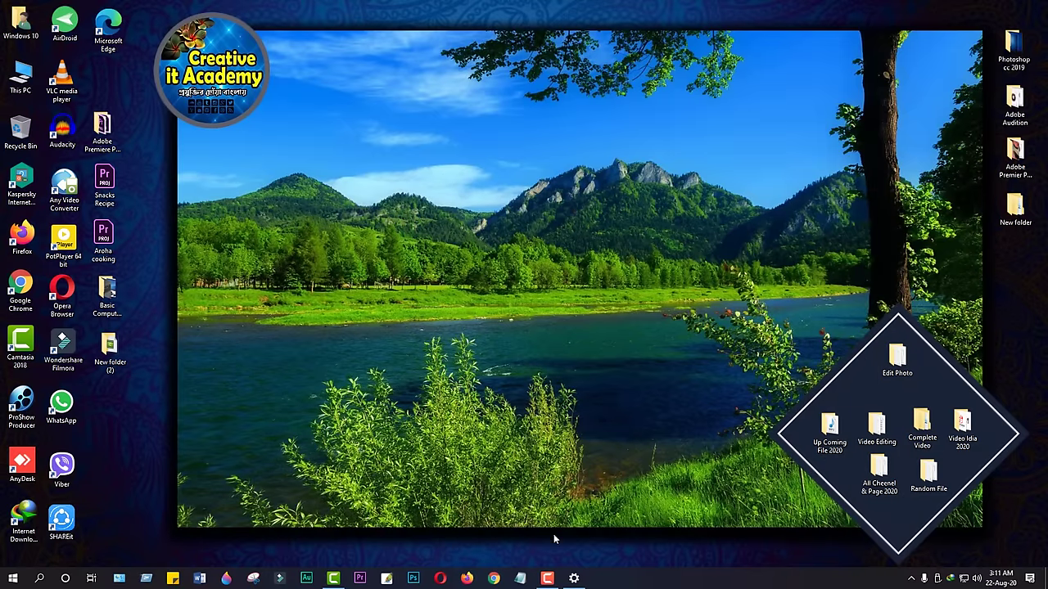
{"action": "left_click", "coordinate": [573, 579]}
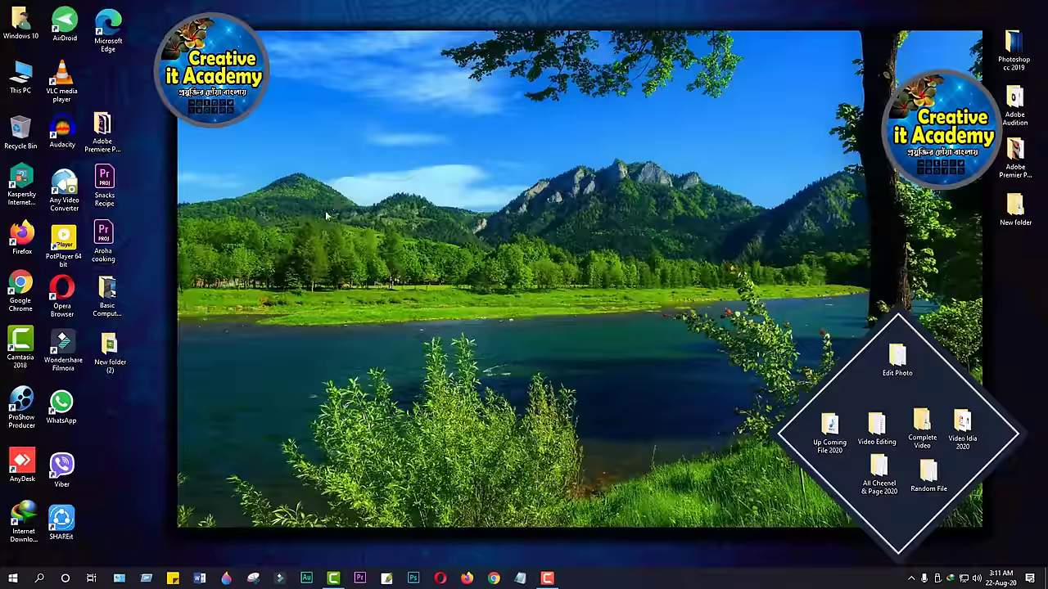
Set the desktop background to the beach rocks picture in the personalization settings and show the desktop.
{"action": "right_click", "coordinate": [405, 236]}
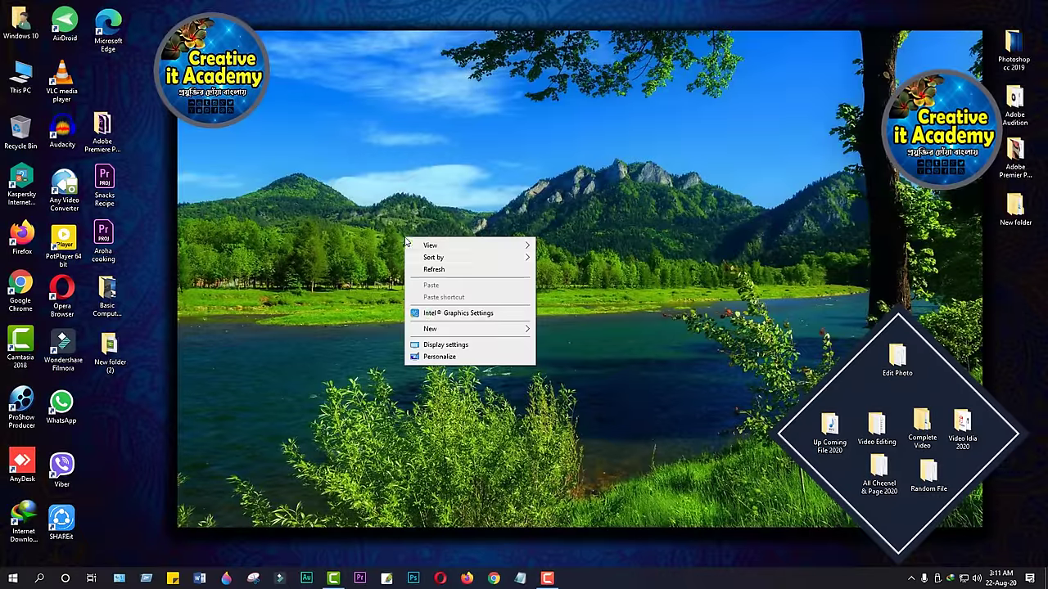
{"action": "right_click", "coordinate": [338, 225]}
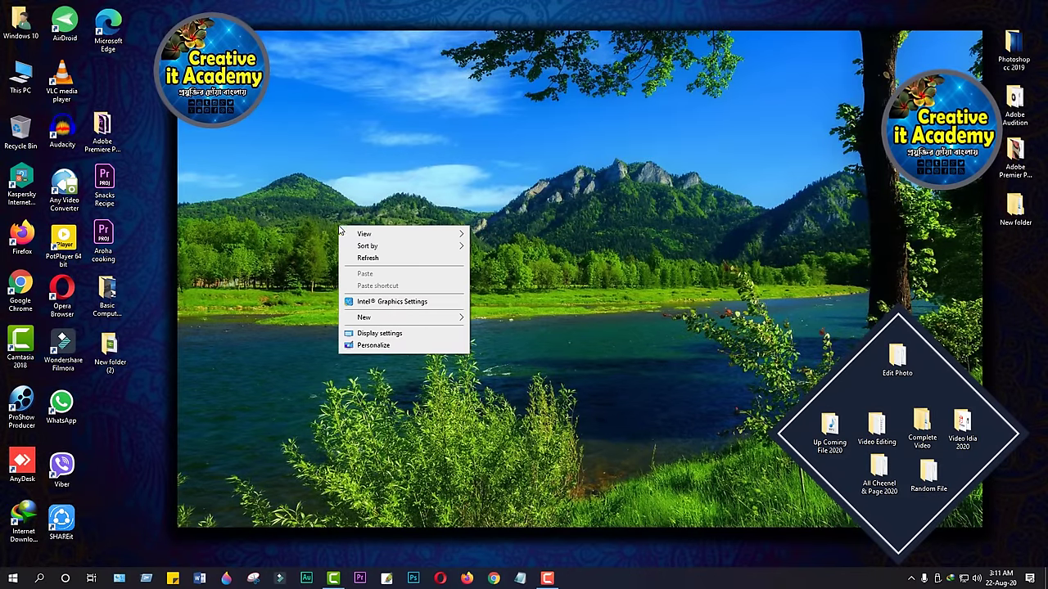
{"action": "left_click", "coordinate": [376, 346]}
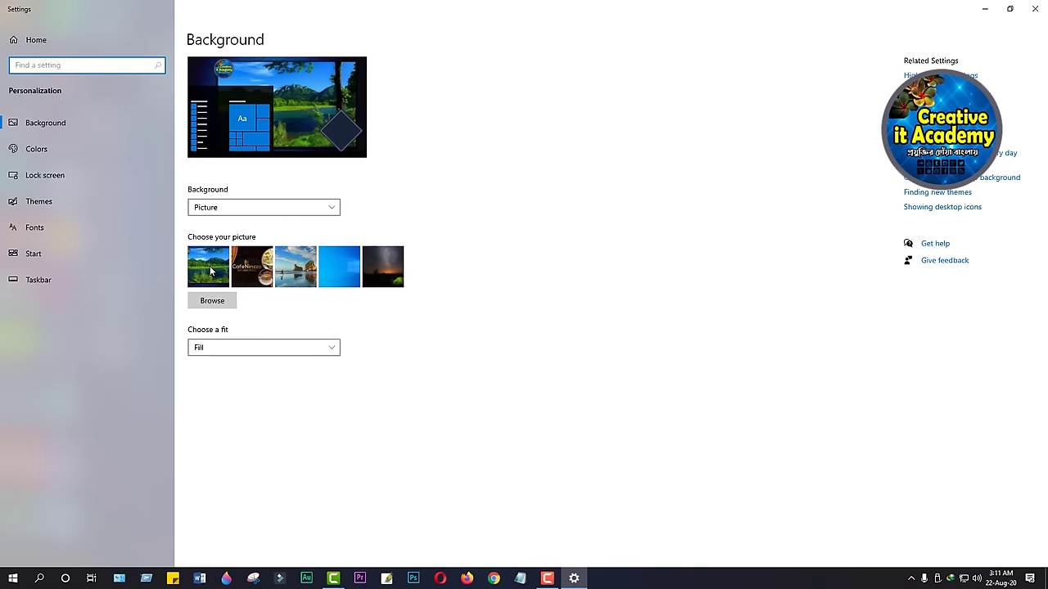
{"action": "left_click", "coordinate": [291, 269]}
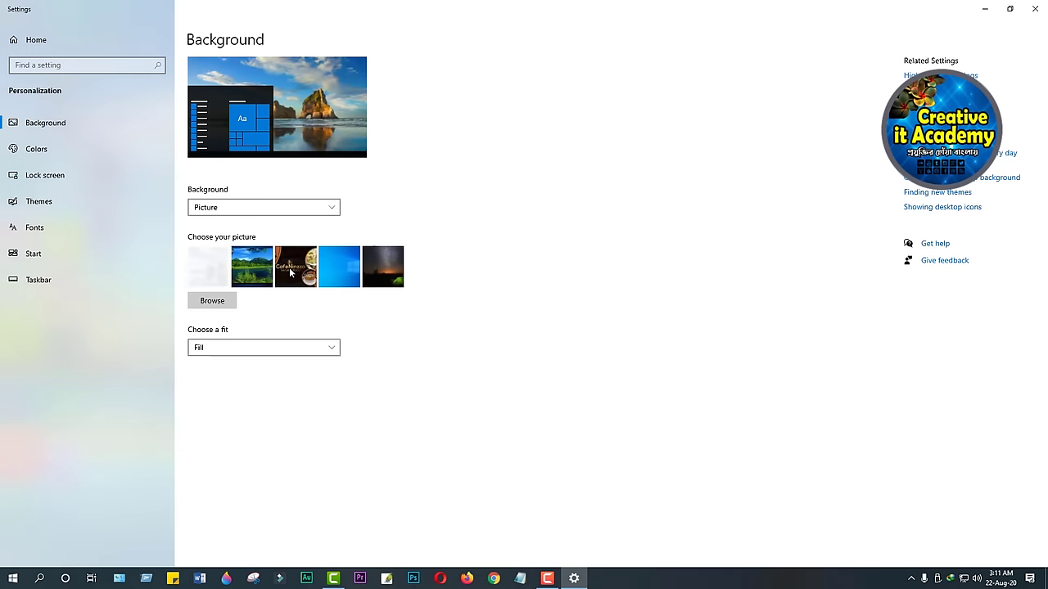
{"action": "left_click", "coordinate": [986, 11]}
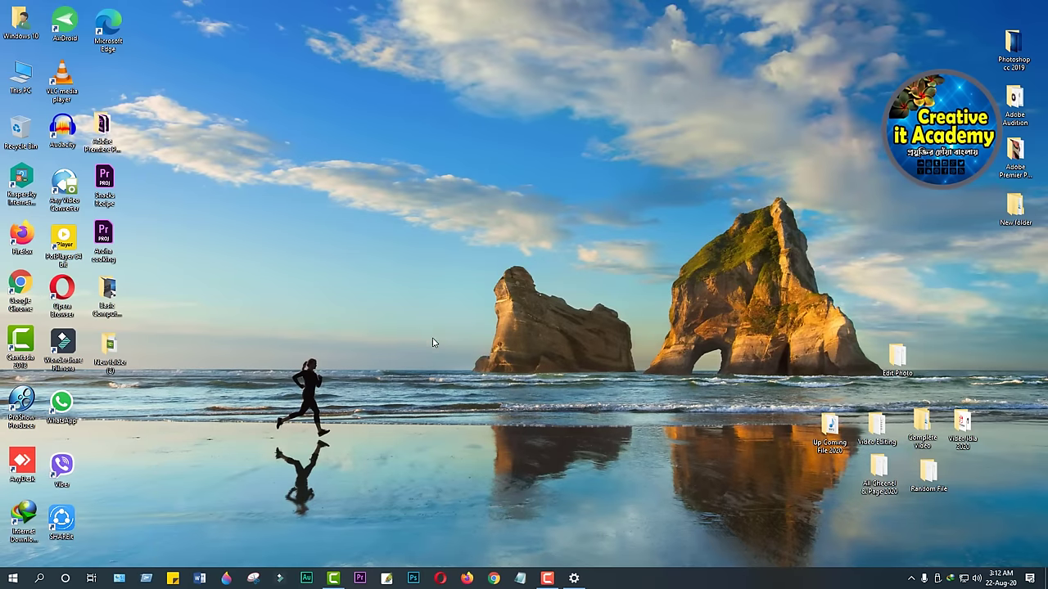
Change the desktop background to the blue Windows logo picture and show the desktop.
{"action": "left_click", "coordinate": [573, 579]}
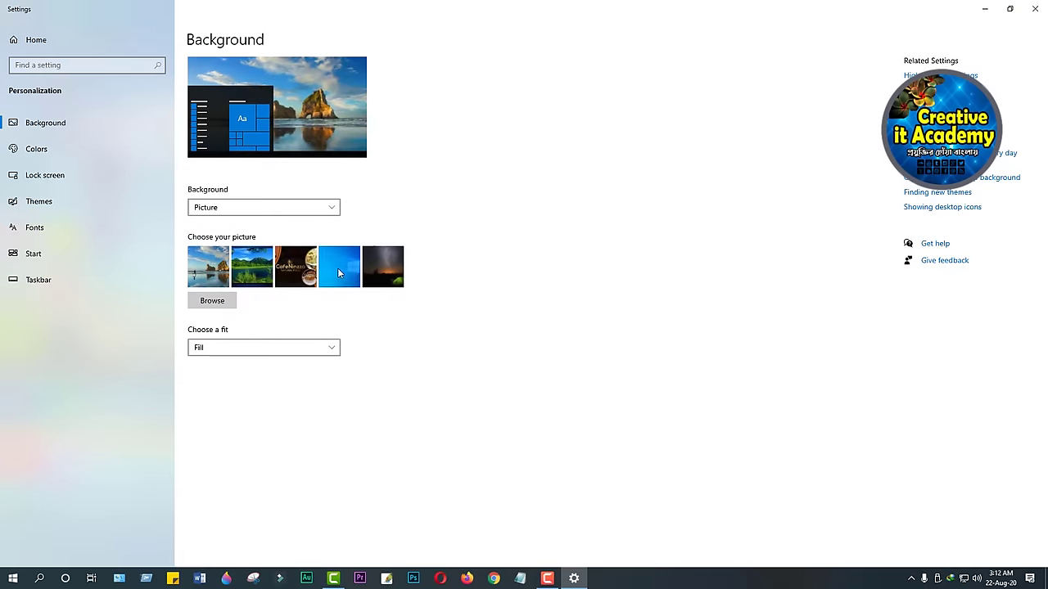
{"action": "left_click", "coordinate": [338, 272]}
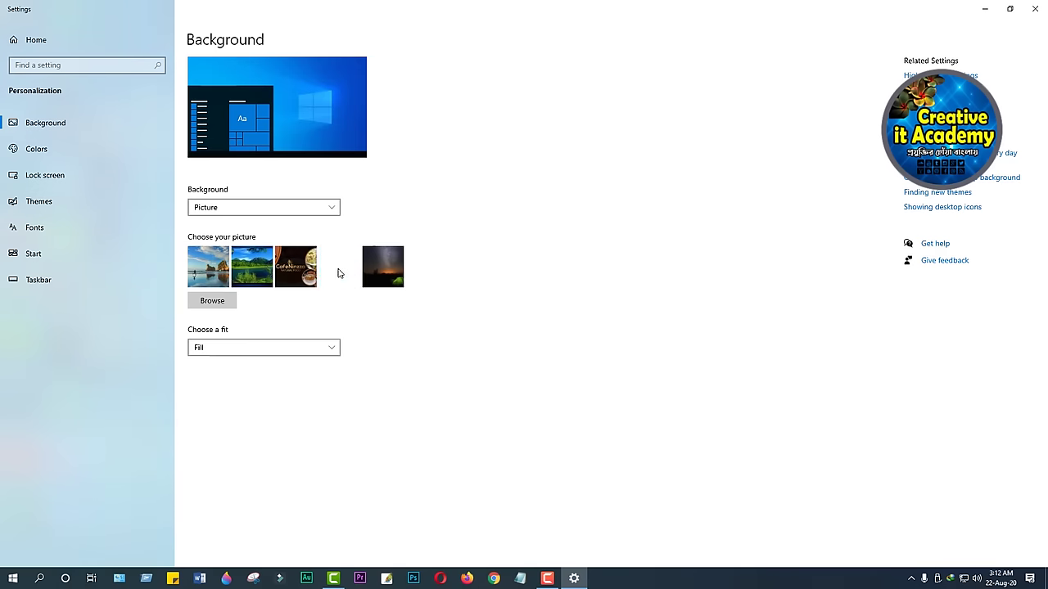
{"action": "left_click", "coordinate": [985, 10]}
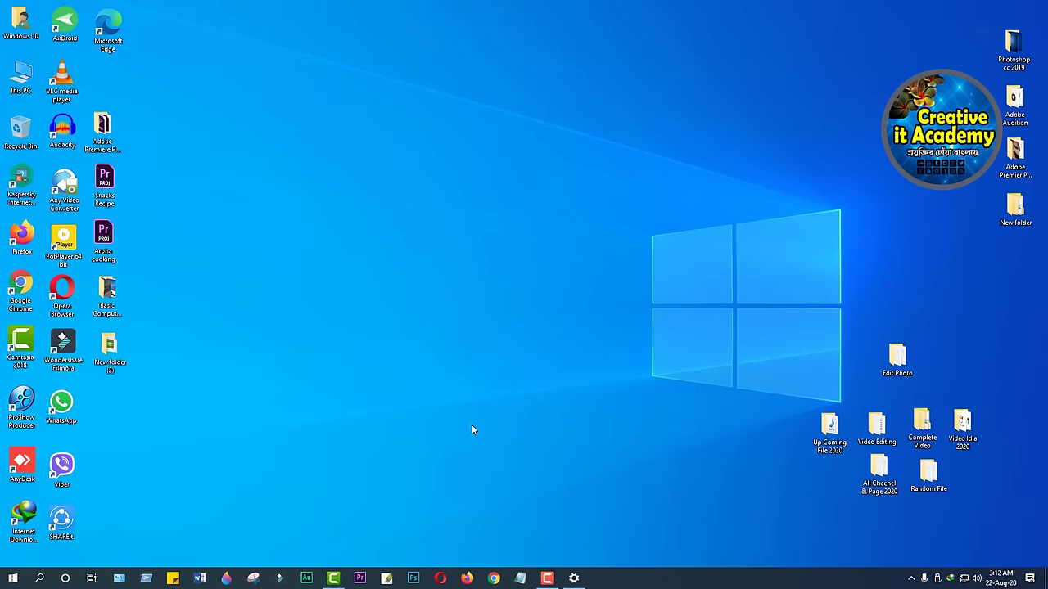
Change the desktop background to the night sky picture with the green tent and show the desktop.
{"action": "left_click", "coordinate": [574, 579]}
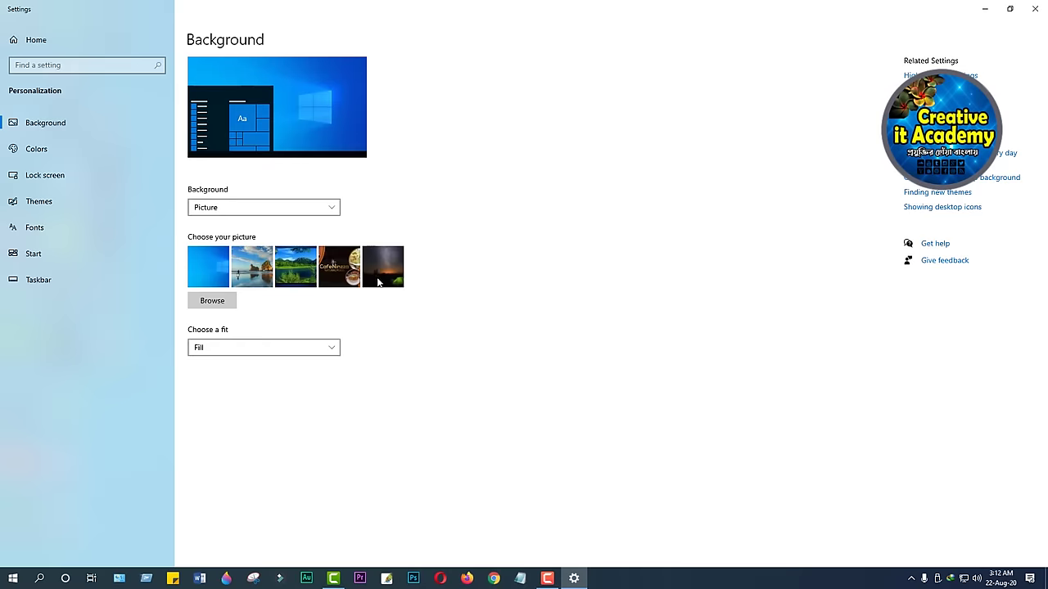
{"action": "left_click", "coordinate": [387, 268]}
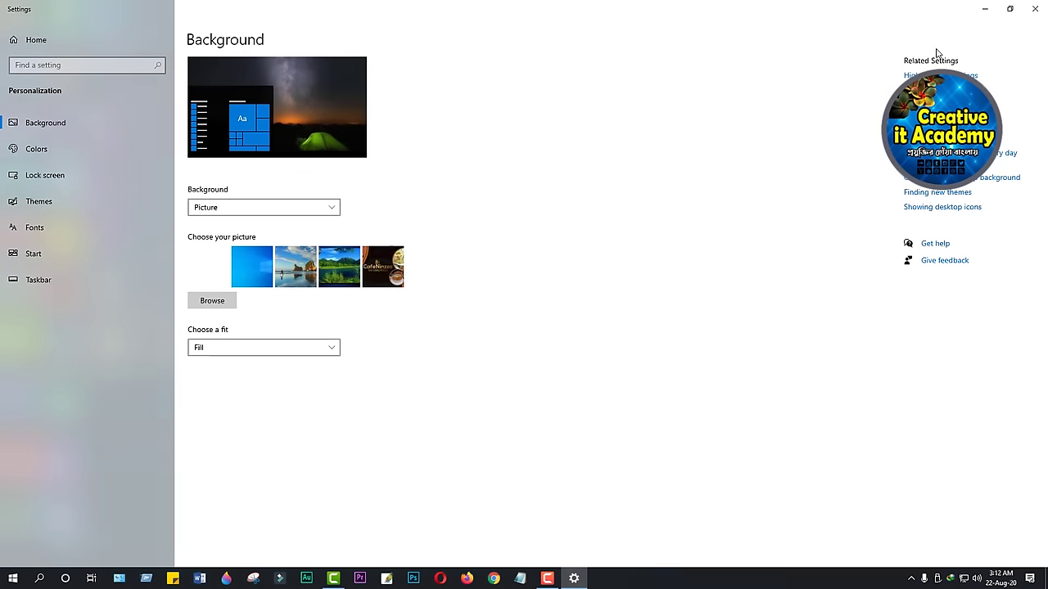
{"action": "left_click", "coordinate": [985, 9]}
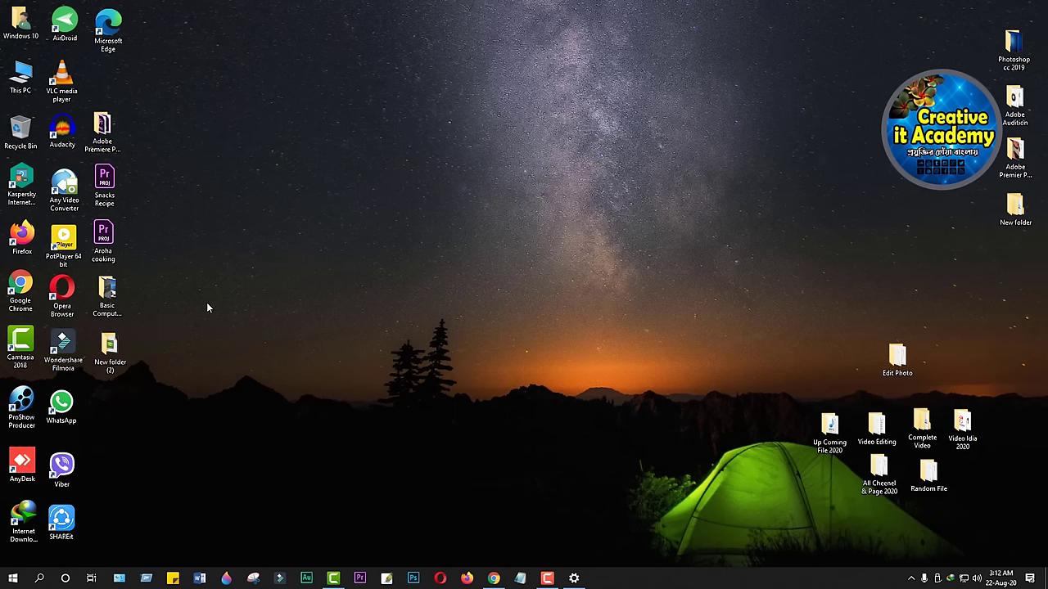
Open the Photo folder inside the Basic Computer 2020 folder on the desktop.
{"action": "double_click", "coordinate": [106, 296]}
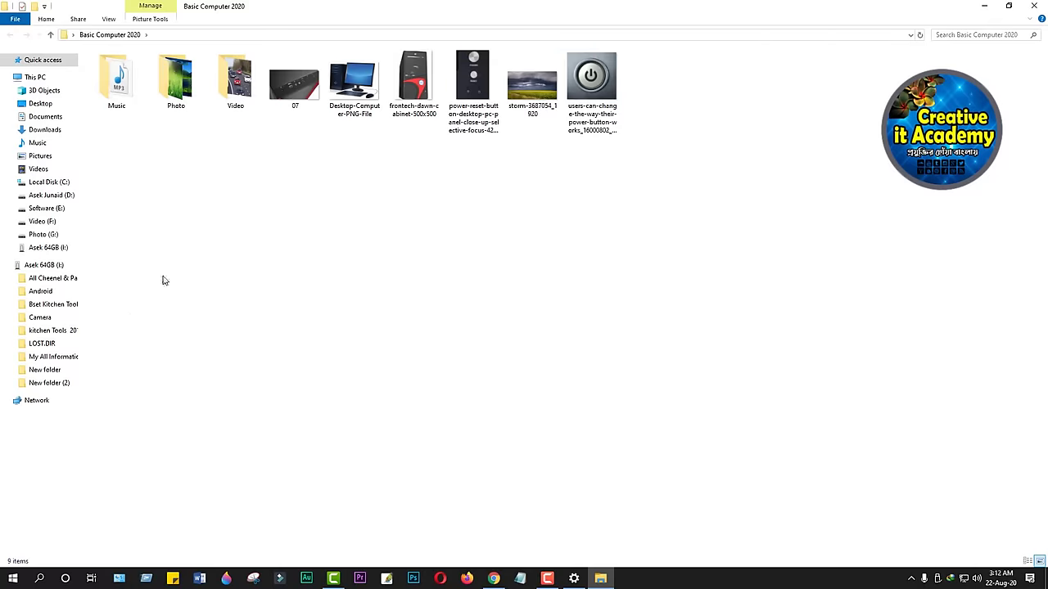
{"action": "left_click", "coordinate": [183, 98]}
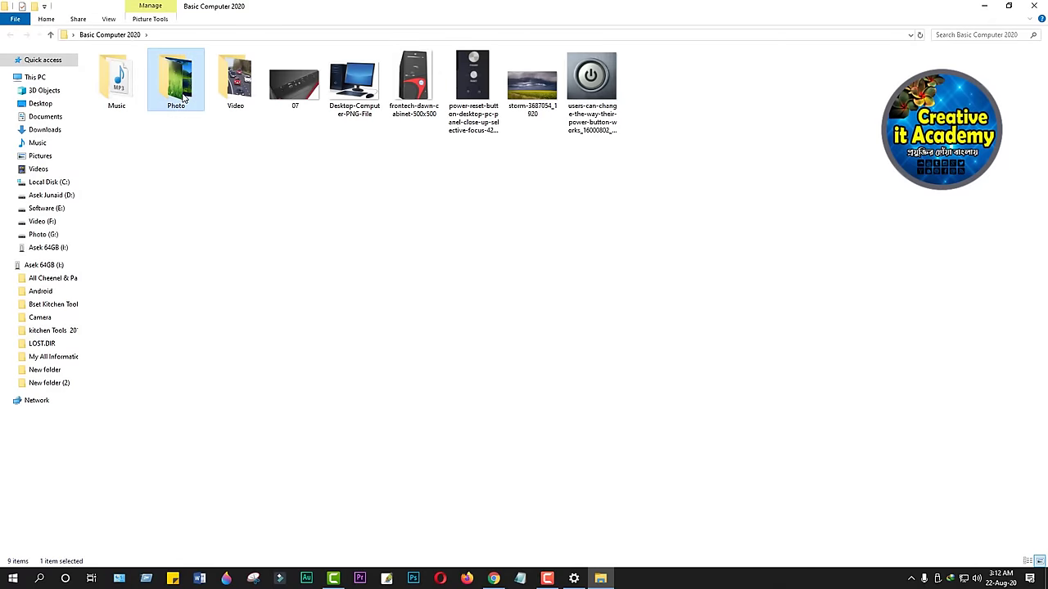
{"action": "double_click", "coordinate": [183, 98]}
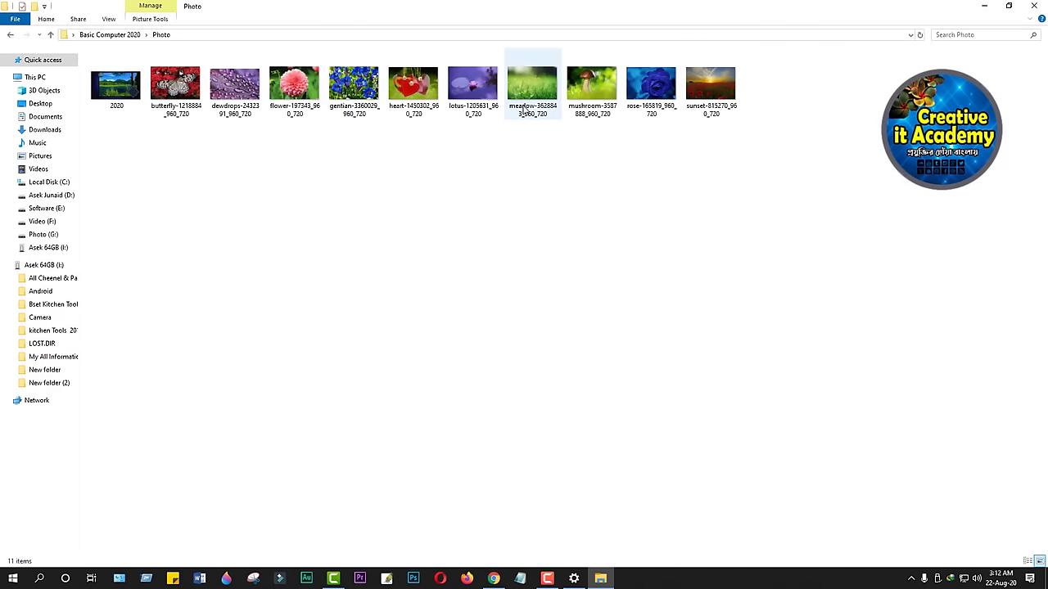
Open the sunset picture in the photo viewer, browse back through the previous pictures to the lotus, and close the viewer.
{"action": "left_click", "coordinate": [701, 90]}
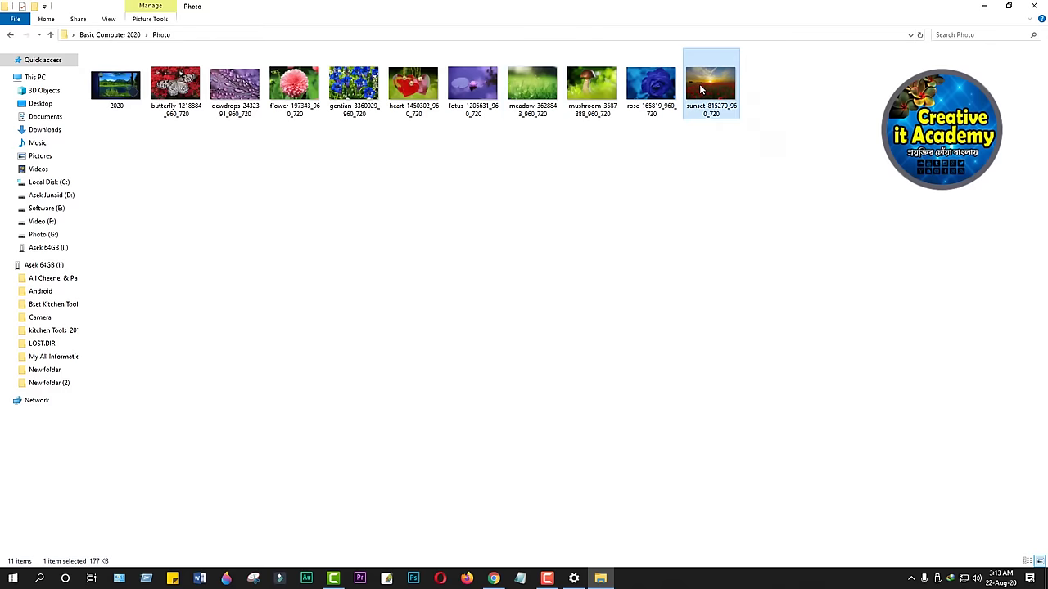
{"action": "right_click", "coordinate": [701, 90]}
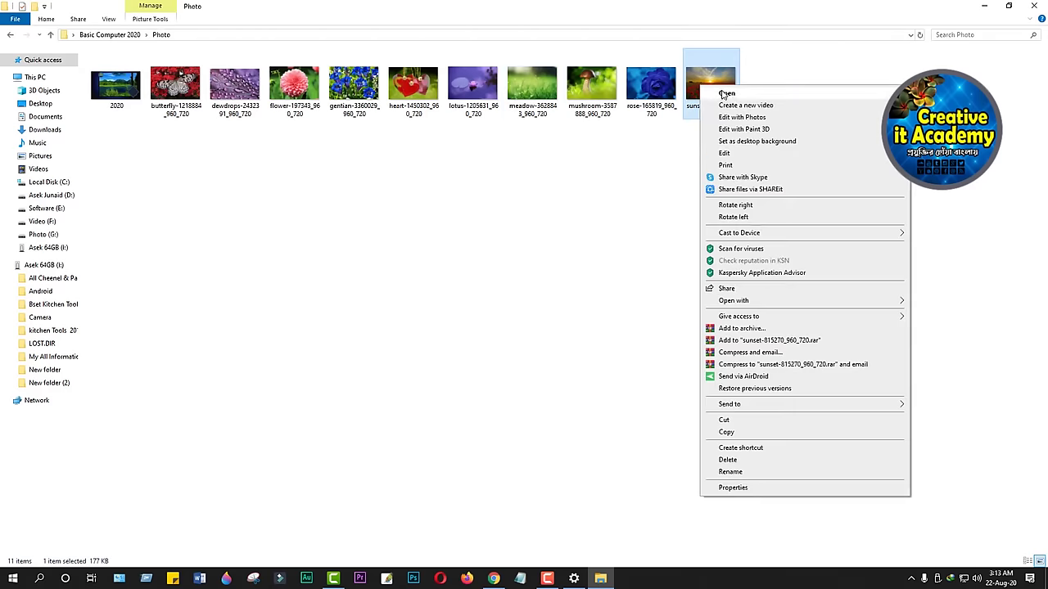
{"action": "left_click", "coordinate": [726, 93]}
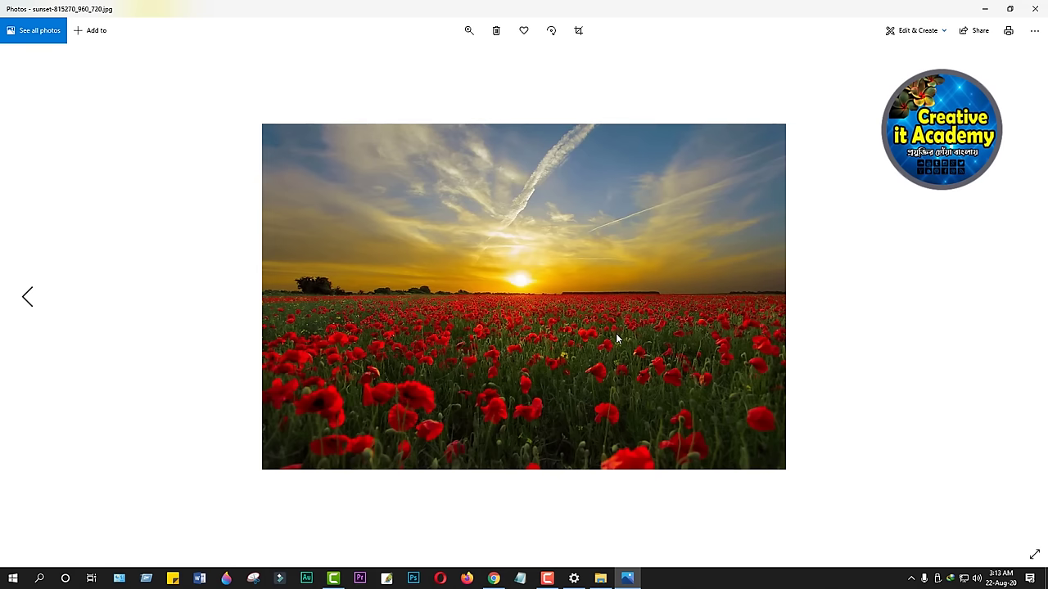
{"action": "key", "text": "Left"}
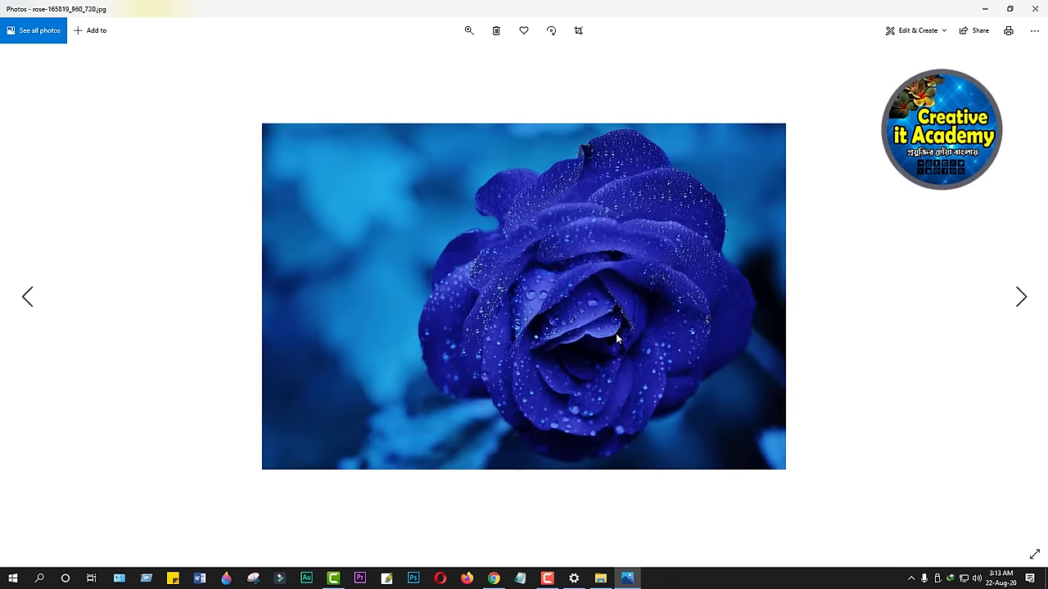
{"action": "left_click", "coordinate": [28, 298]}
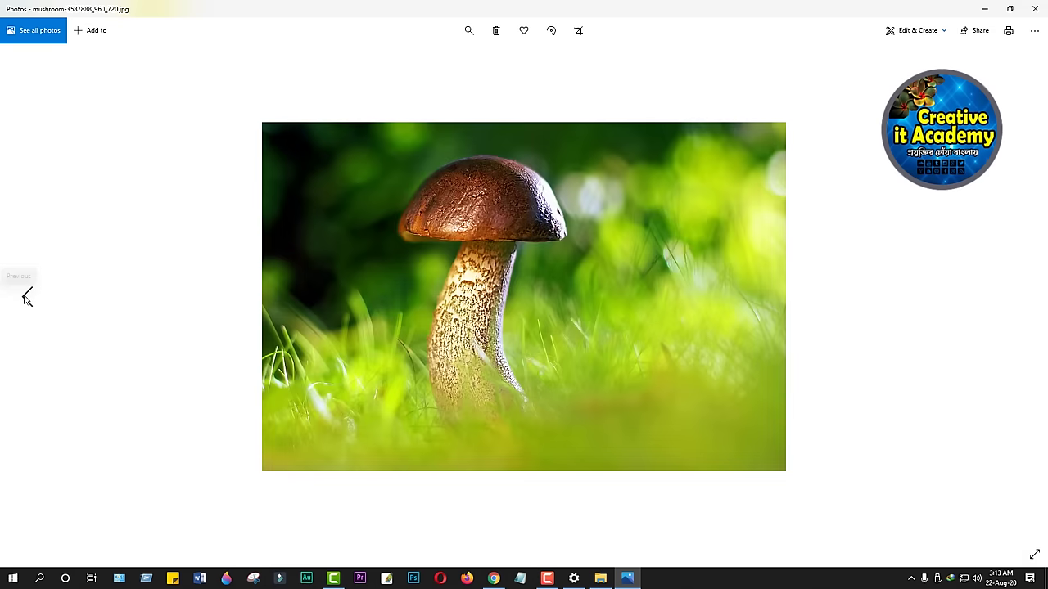
{"action": "left_click", "coordinate": [27, 298]}
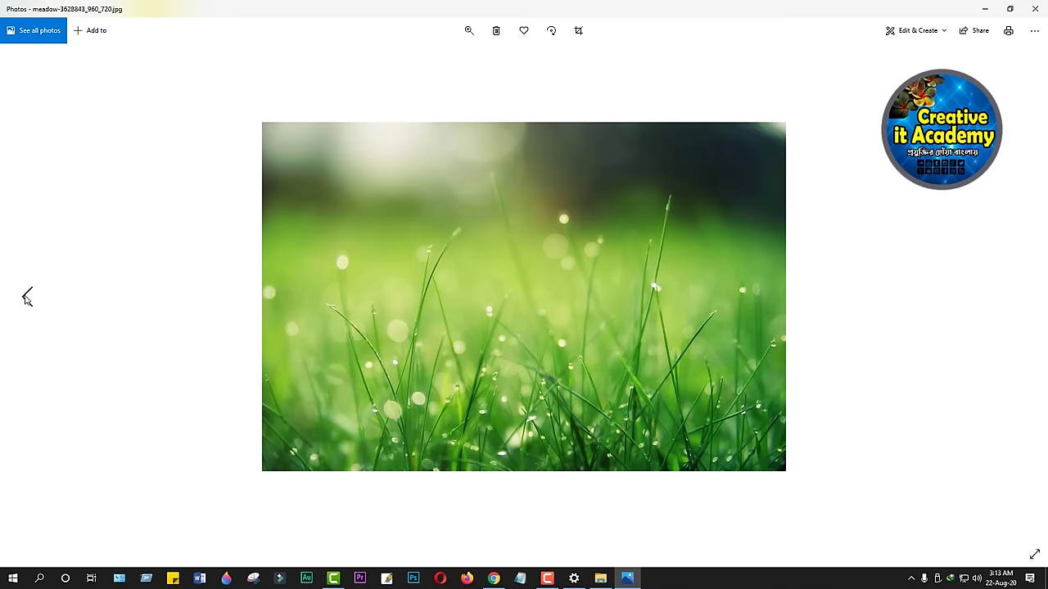
{"action": "left_click", "coordinate": [27, 298]}
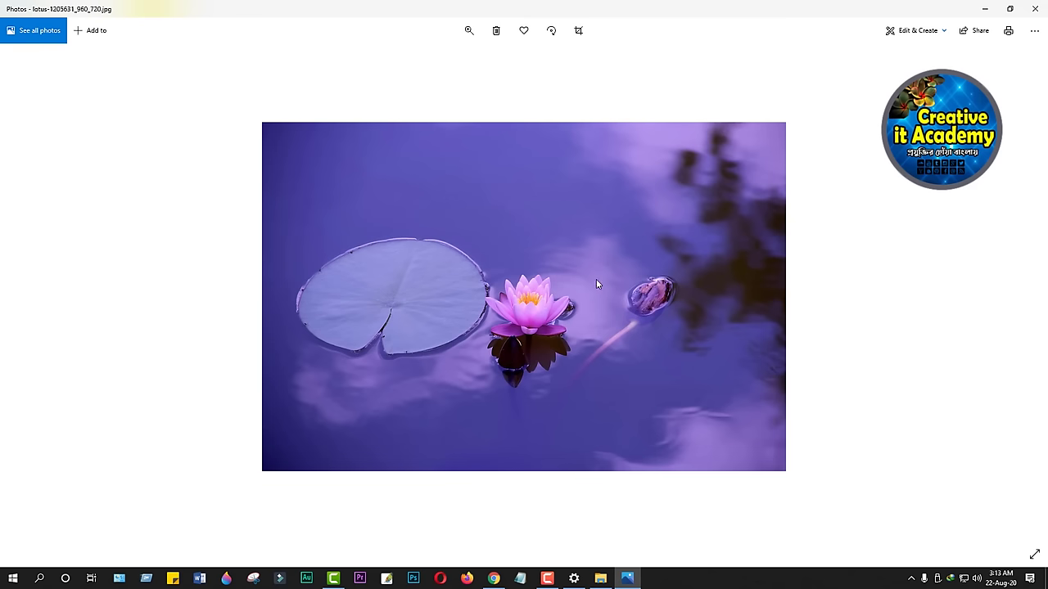
{"action": "left_click", "coordinate": [1034, 8]}
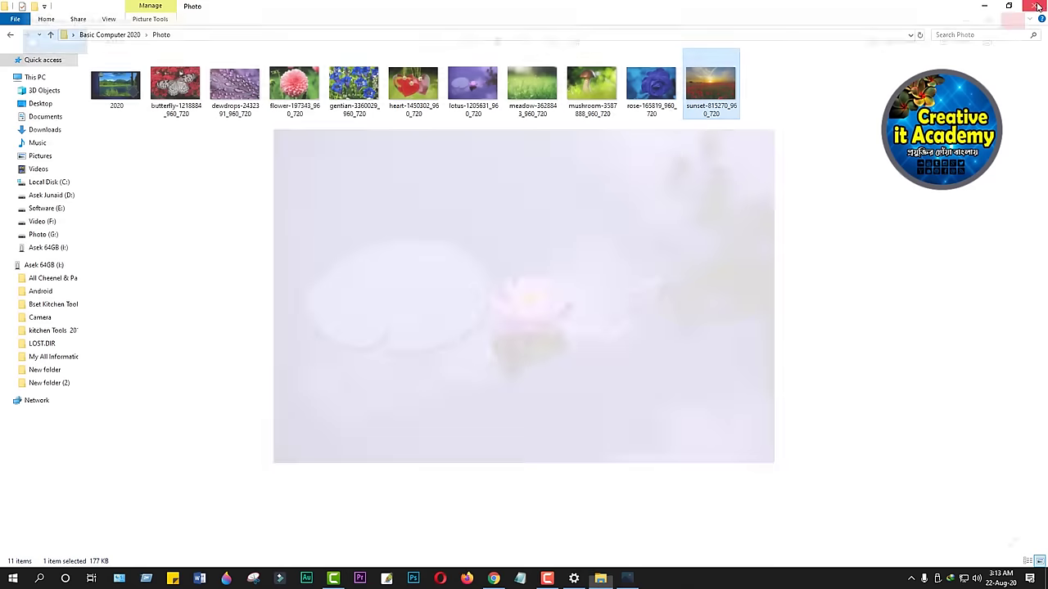
Set the blue gentian picture from the Photo folder as the desktop background and show the desktop.
{"action": "right_click", "coordinate": [470, 91]}
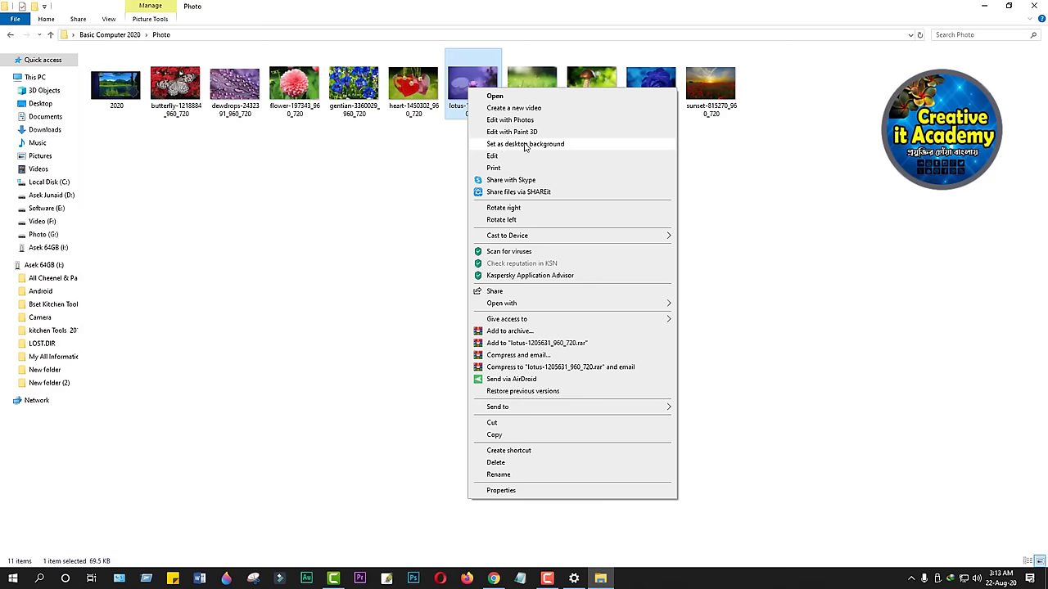
{"action": "left_click", "coordinate": [439, 168]}
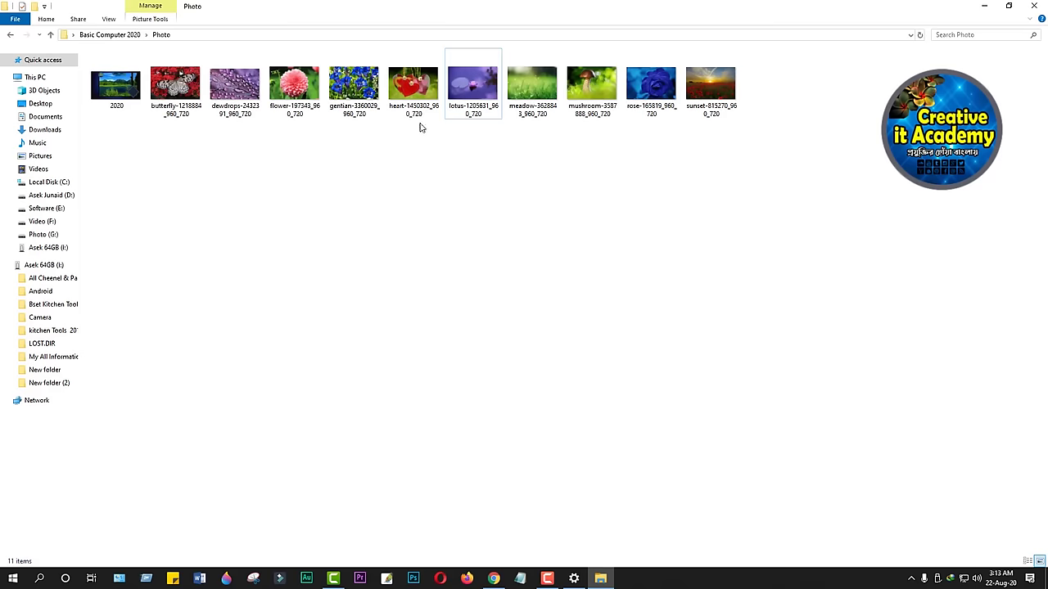
{"action": "left_click", "coordinate": [352, 85]}
{"action": "right_click", "coordinate": [351, 85]}
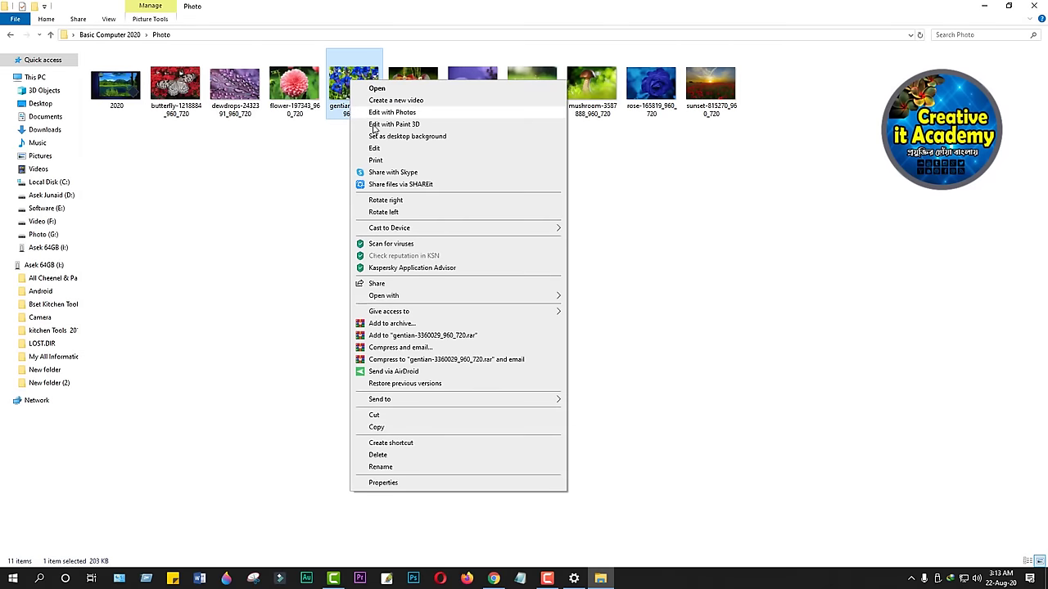
{"action": "left_click", "coordinate": [422, 141]}
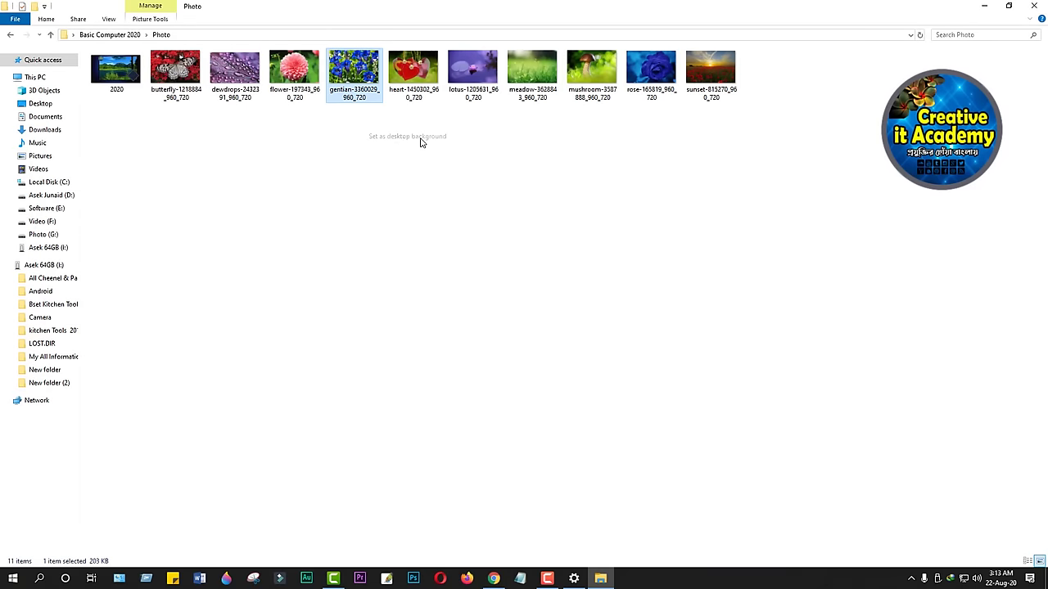
{"action": "left_click", "coordinate": [983, 7]}
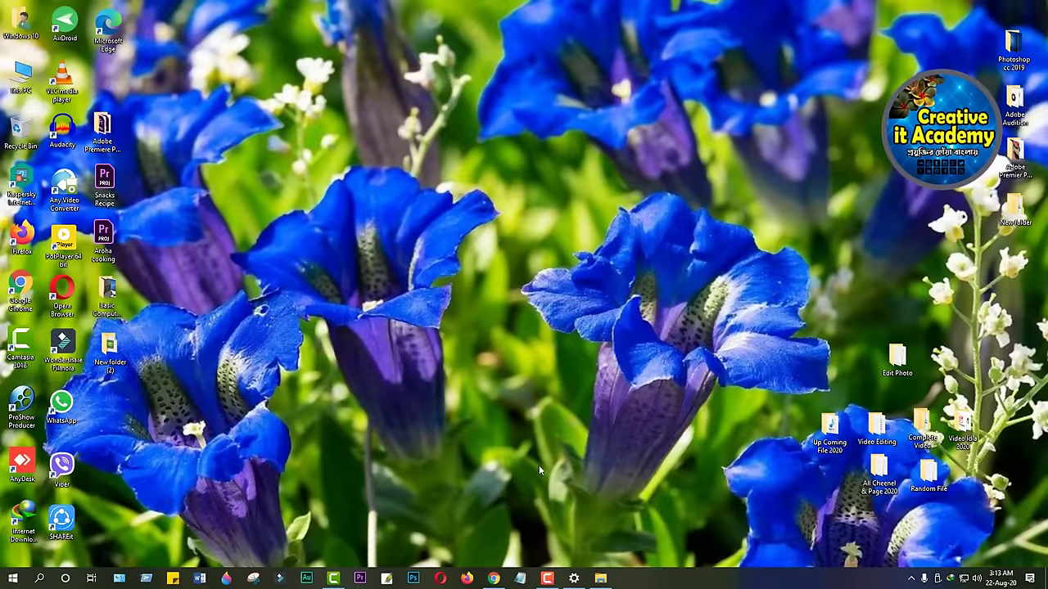
Return to the Photo folder, set the lotus picture as the desktop background, and close the folder window.
{"action": "left_click", "coordinate": [600, 578]}
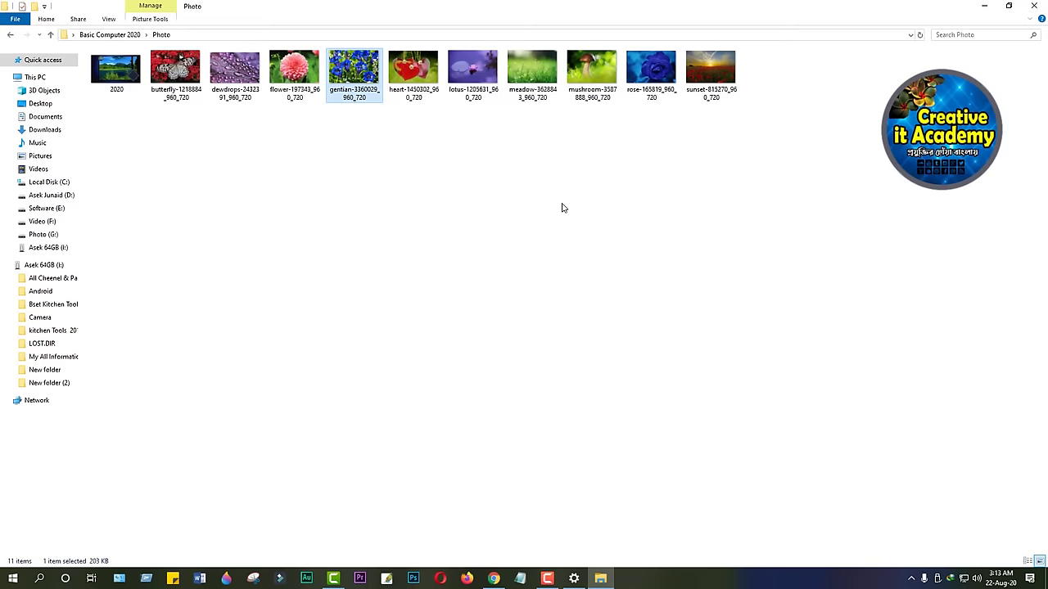
{"action": "right_click", "coordinate": [470, 65]}
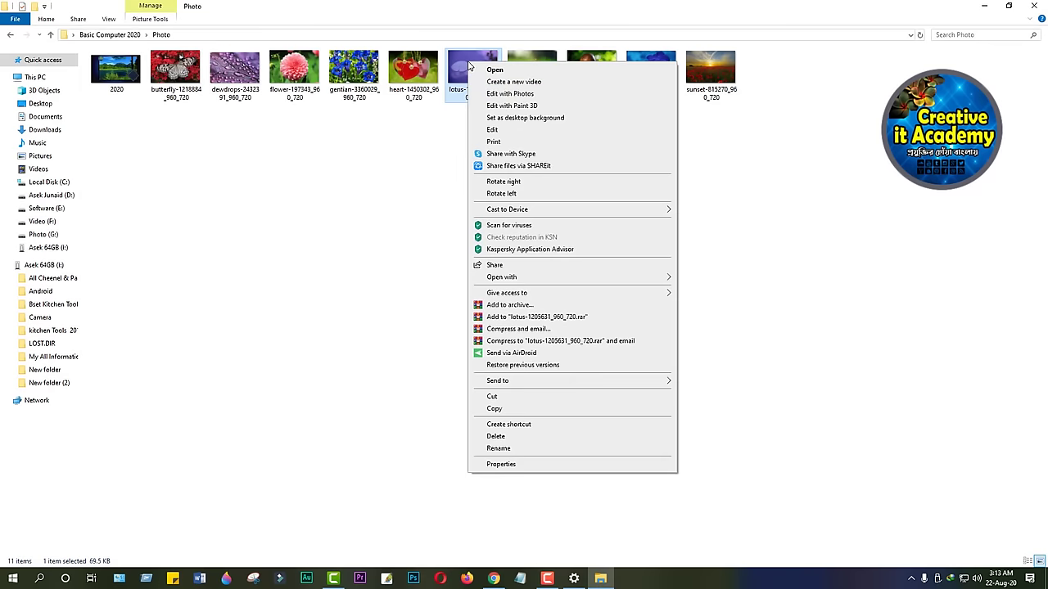
{"action": "left_click", "coordinate": [518, 121]}
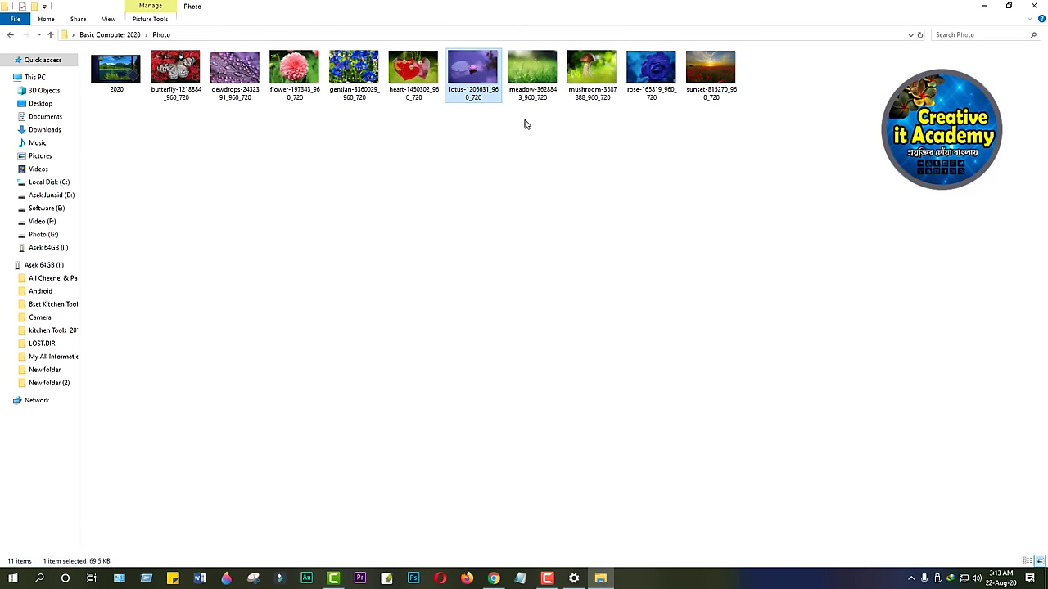
{"action": "left_click", "coordinate": [1041, 7]}
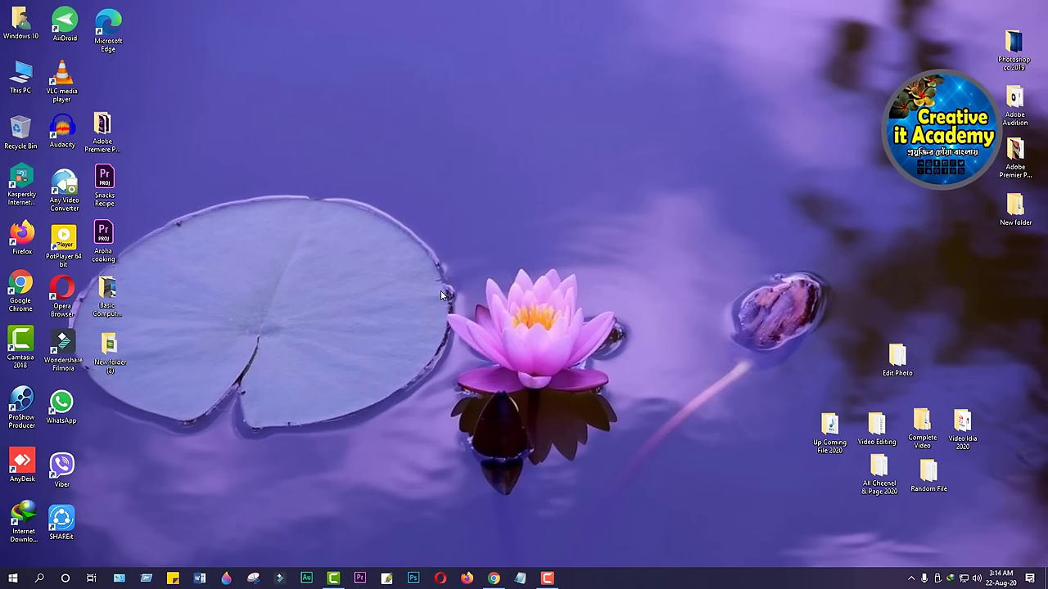
Switch the desktop background to a solid color in the personalization settings, choose Seafoam teal, and show the desktop.
{"action": "right_click", "coordinate": [429, 134]}
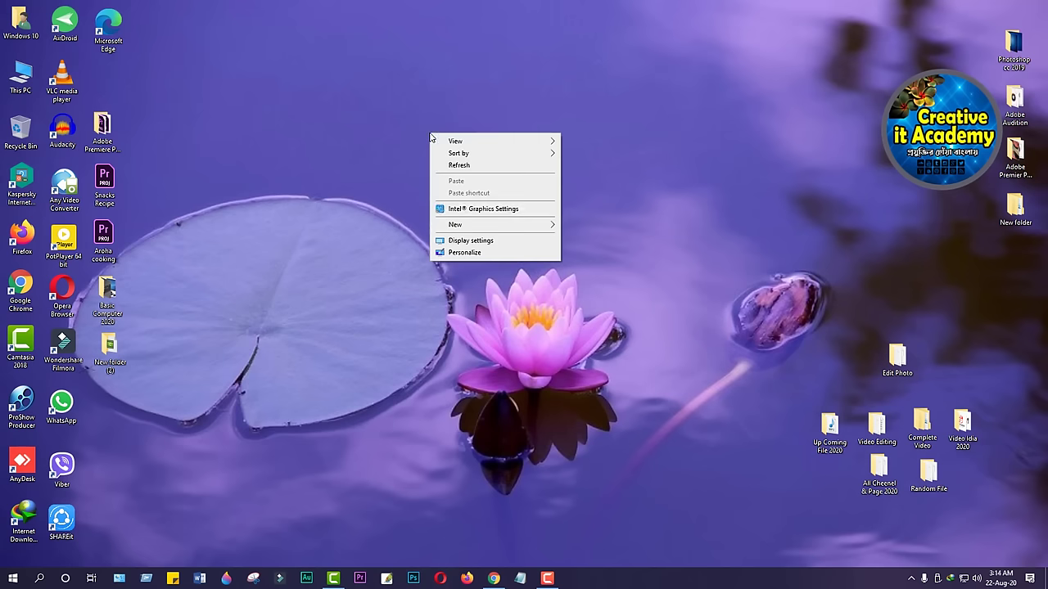
{"action": "left_click", "coordinate": [462, 253]}
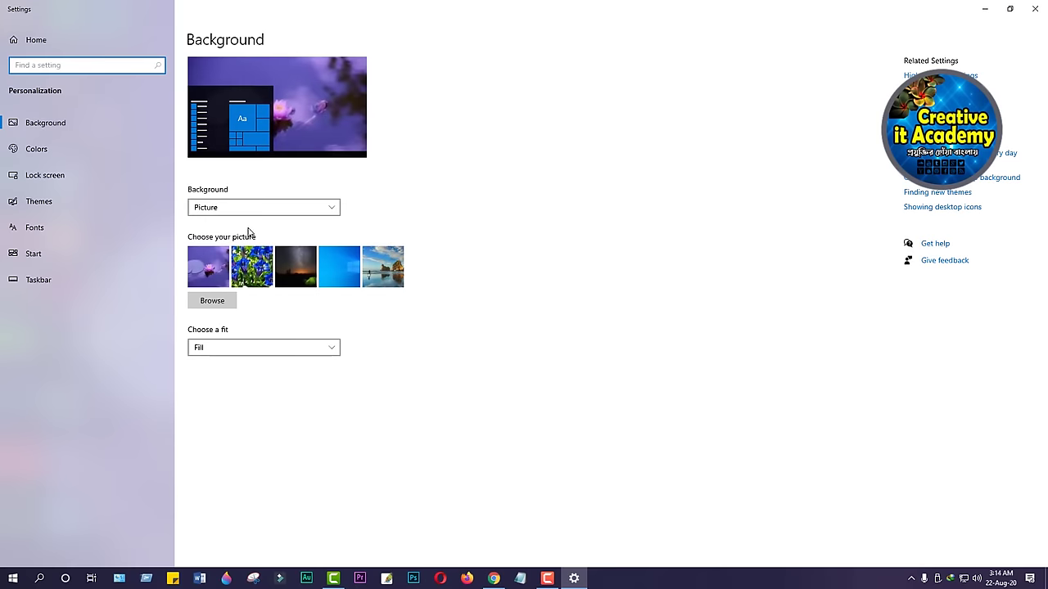
{"action": "left_click", "coordinate": [332, 208]}
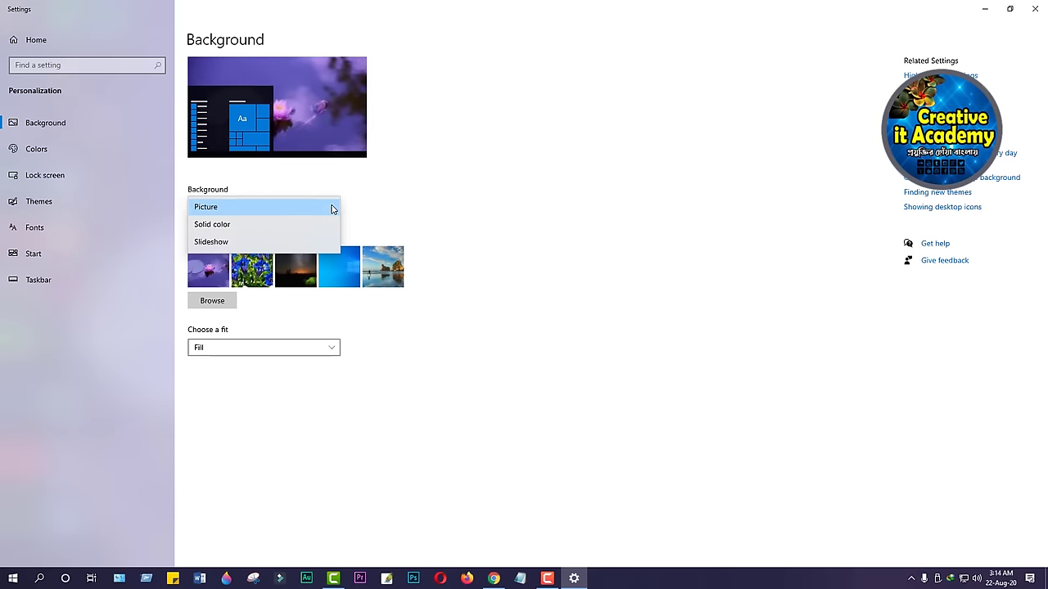
{"action": "left_click", "coordinate": [233, 226]}
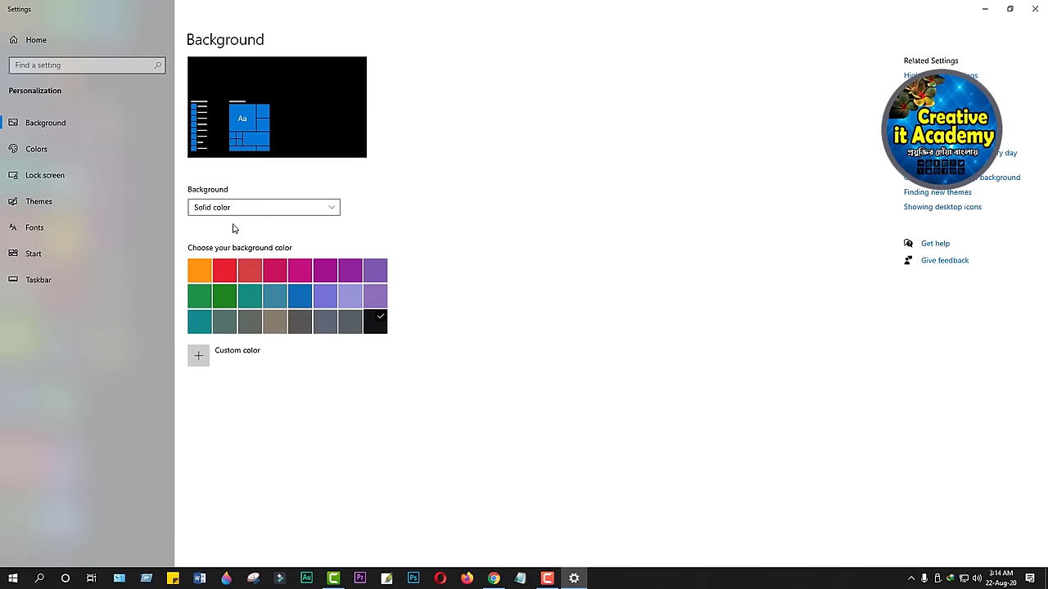
{"action": "left_click", "coordinate": [203, 325]}
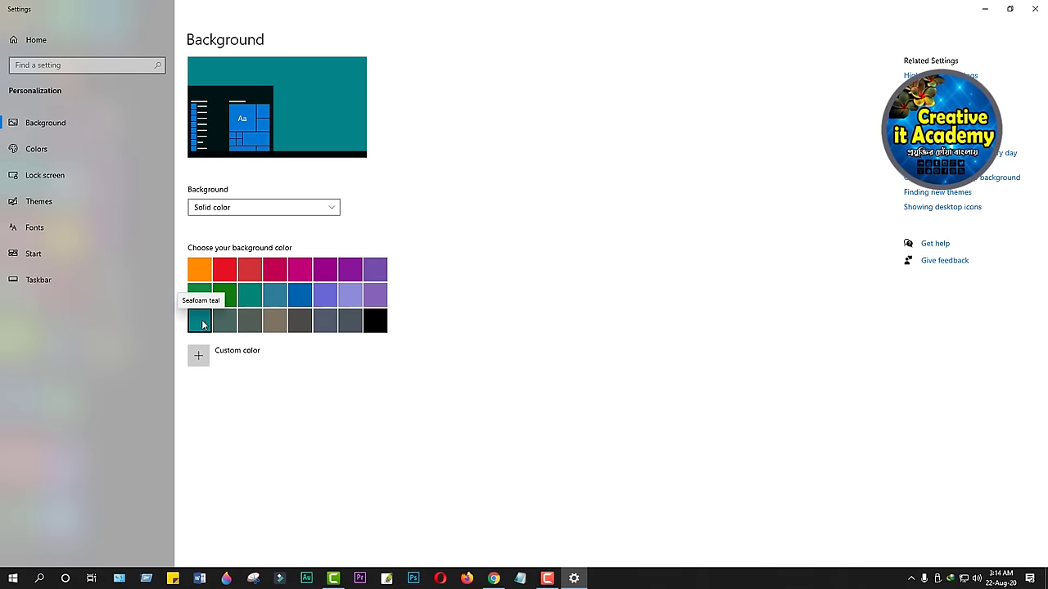
{"action": "left_click", "coordinate": [987, 9]}
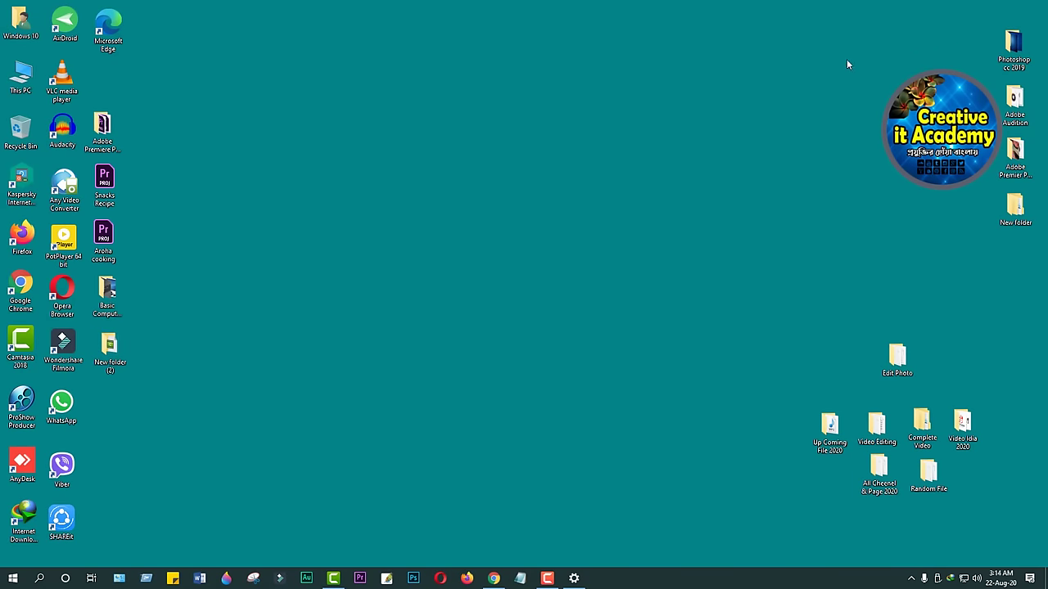
Try Orchid as the solid background color, settle on Plum, and show the desktop.
{"action": "left_click", "coordinate": [573, 579]}
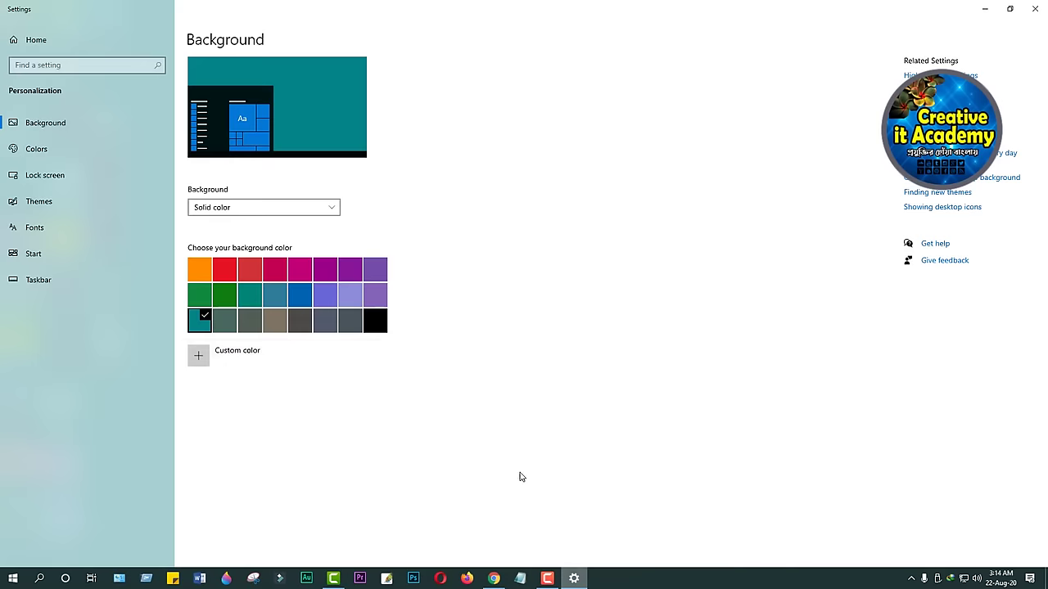
{"action": "left_click", "coordinate": [326, 275]}
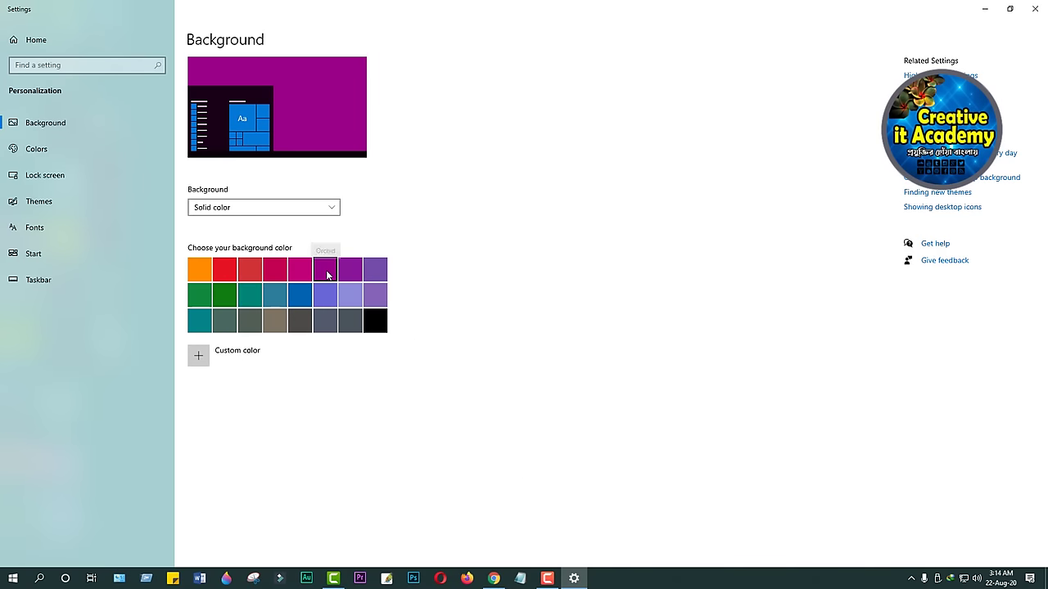
{"action": "left_click", "coordinate": [300, 270]}
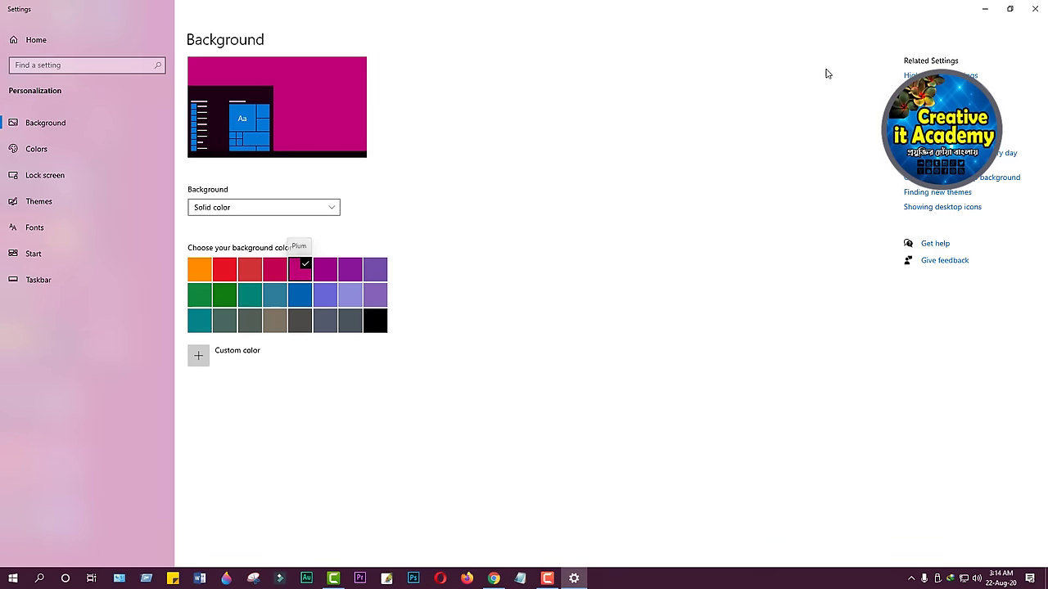
{"action": "left_click", "coordinate": [982, 10]}
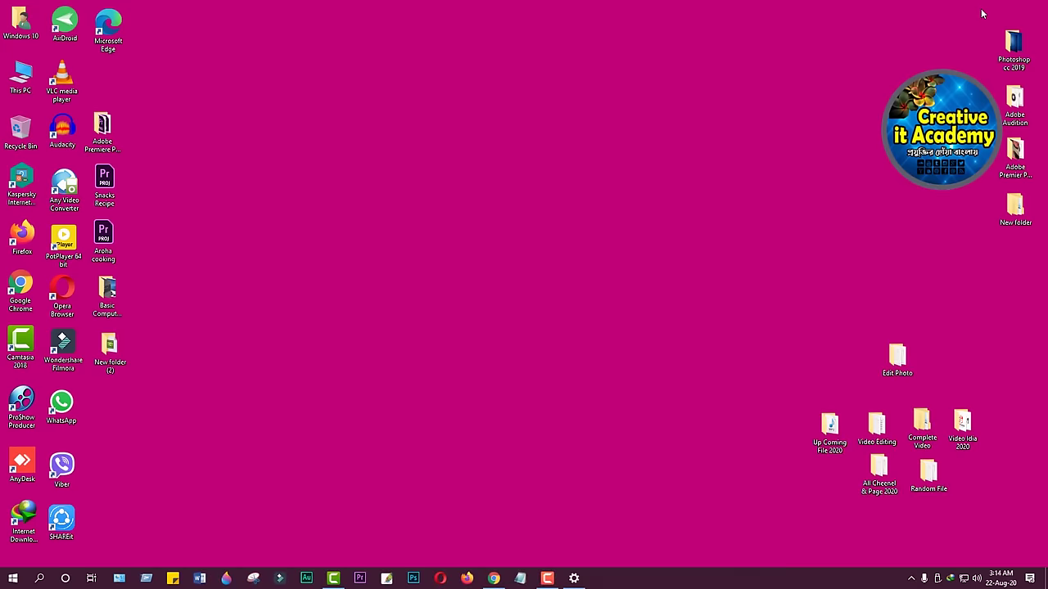
Switch the background type back to Picture, choose the night sky picture with the green tent, and close the settings.
{"action": "left_click", "coordinate": [574, 578]}
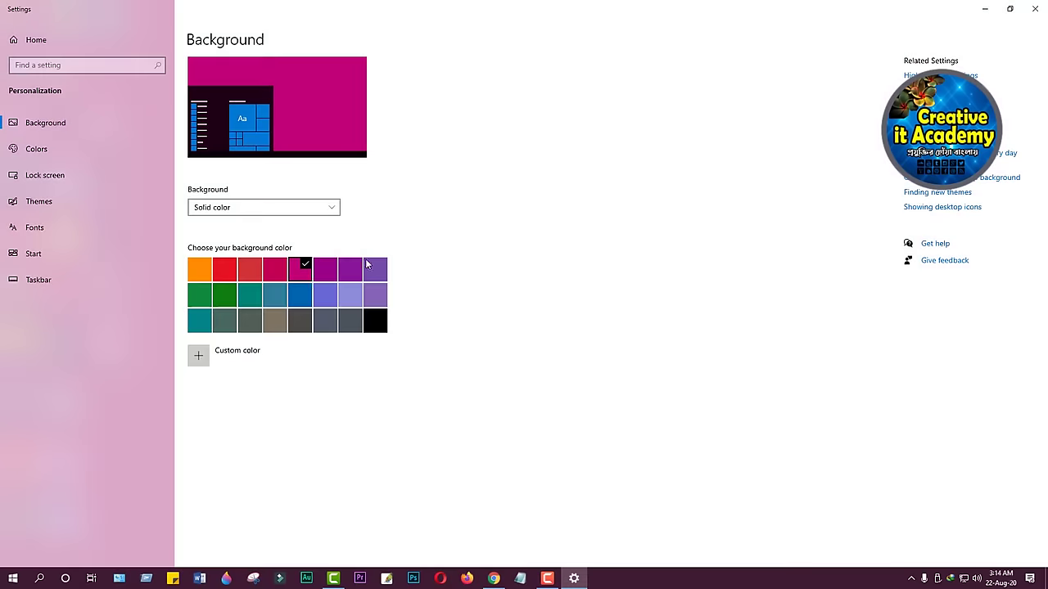
{"action": "left_click", "coordinate": [331, 207]}
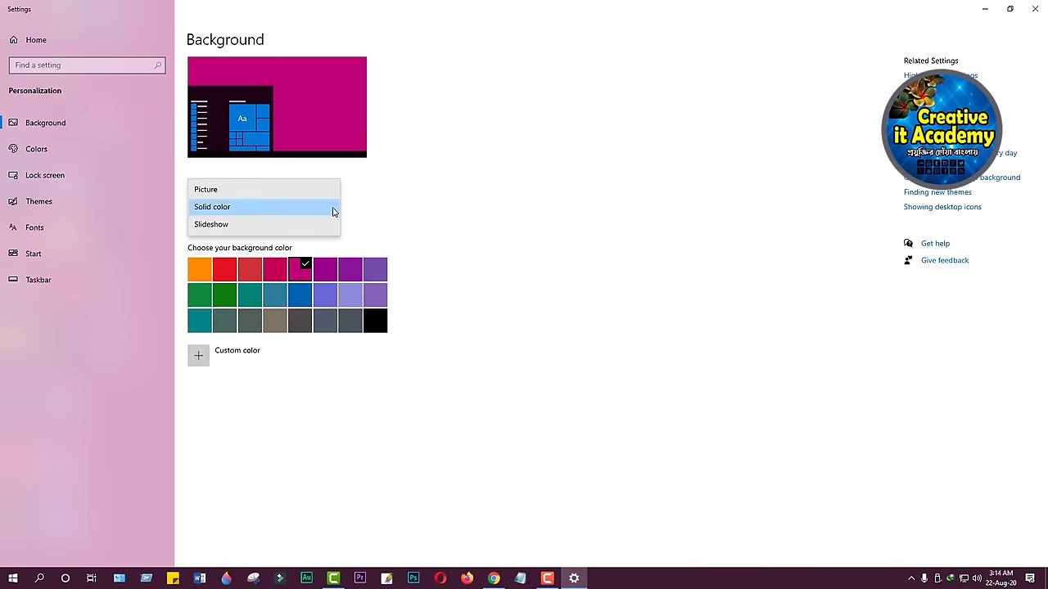
{"action": "left_click", "coordinate": [215, 189]}
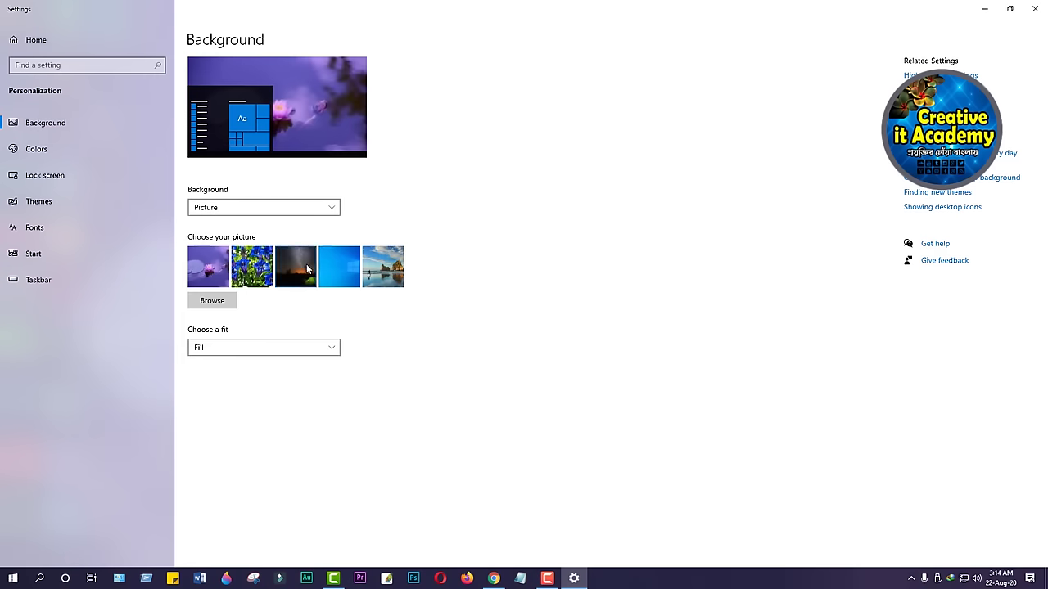
{"action": "left_click", "coordinate": [307, 264]}
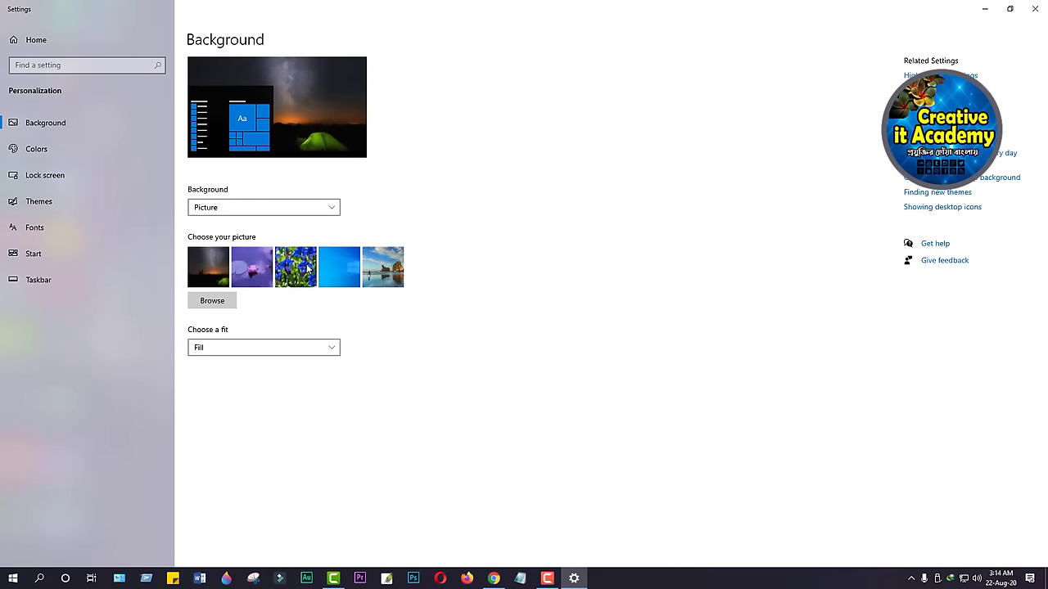
{"action": "left_click", "coordinate": [1038, 8]}
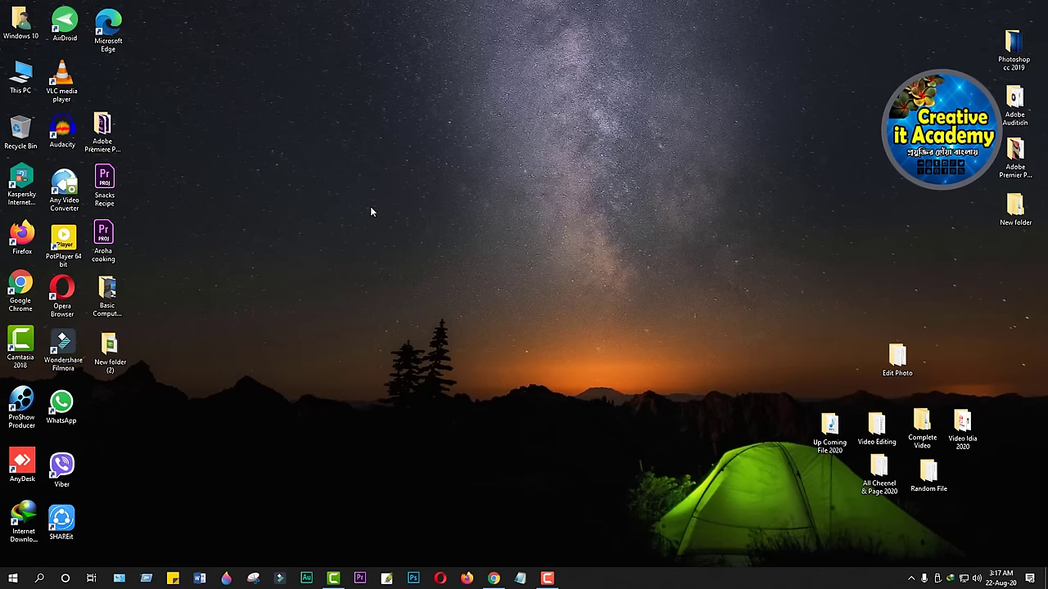
Open the lock screen settings from the desktop's personalization options.
{"action": "right_click", "coordinate": [380, 152]}
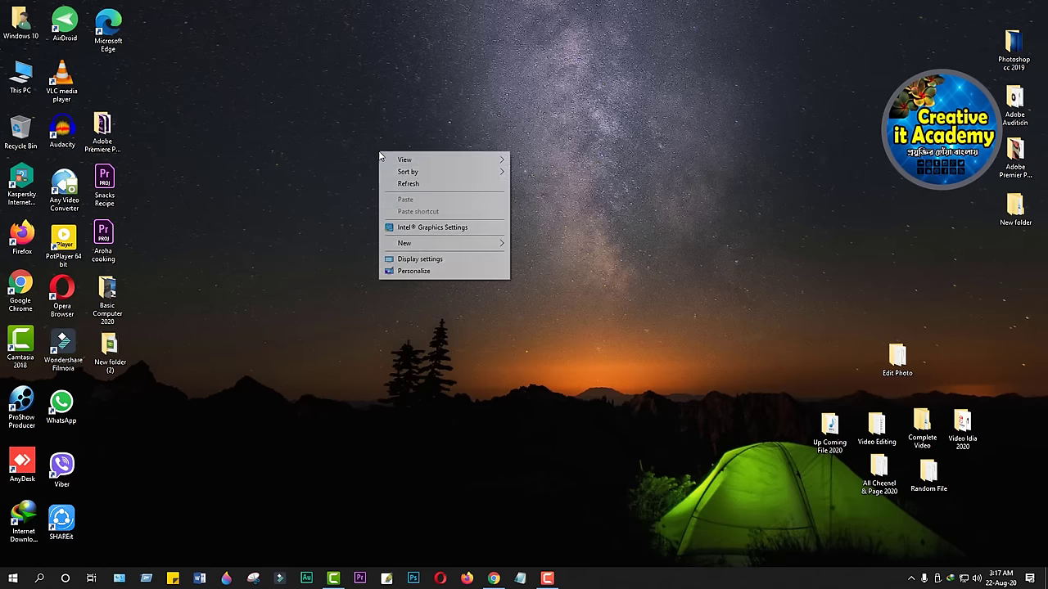
{"action": "left_click", "coordinate": [416, 272]}
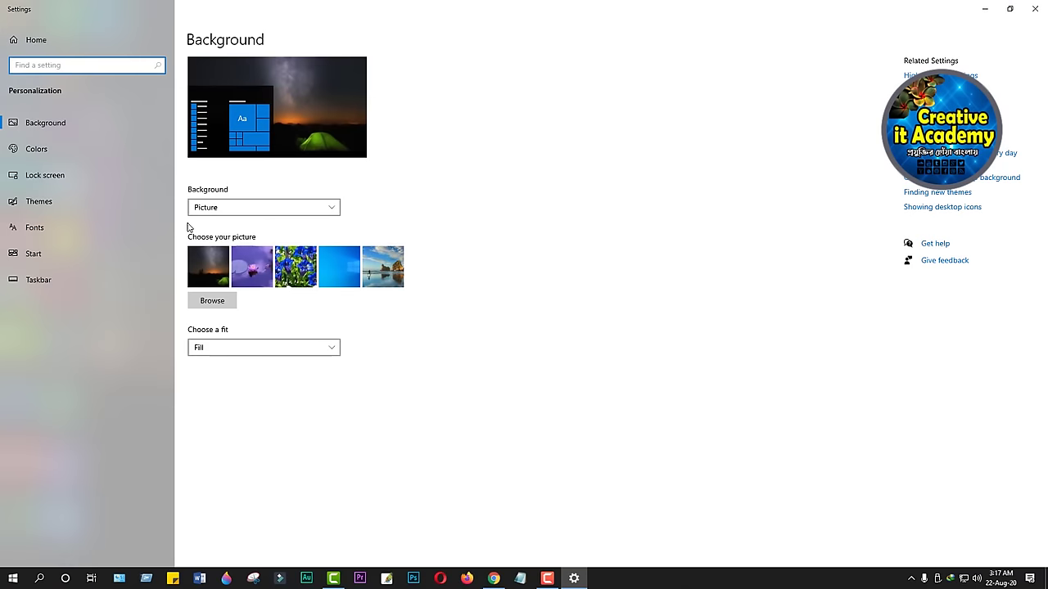
{"action": "left_click", "coordinate": [45, 176]}
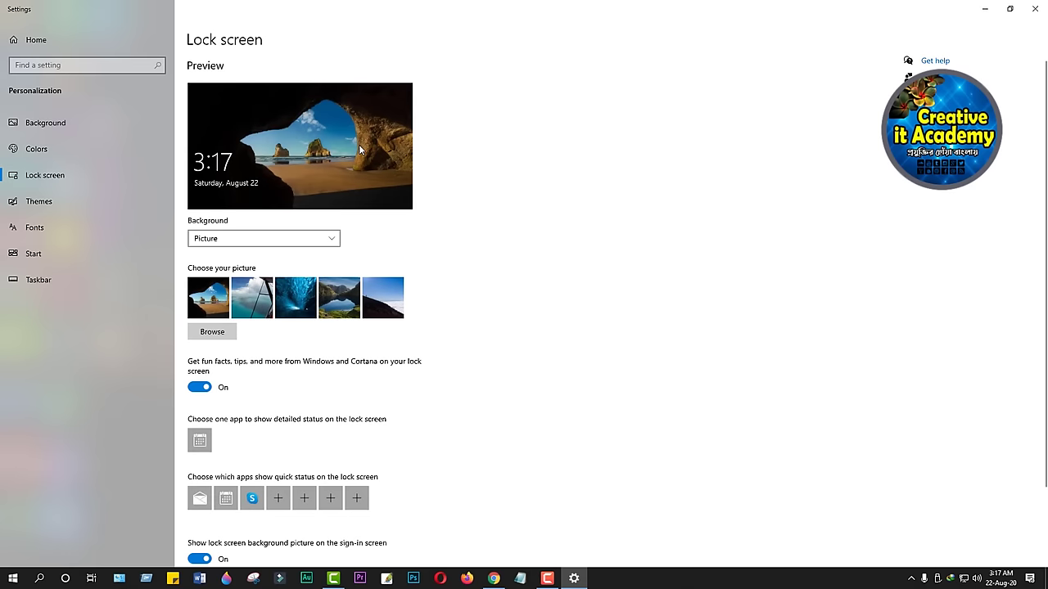
Try several of the suggested lock screen pictures, ending with the beach cave picture.
{"action": "left_click", "coordinate": [342, 304]}
{"action": "left_click", "coordinate": [293, 298]}
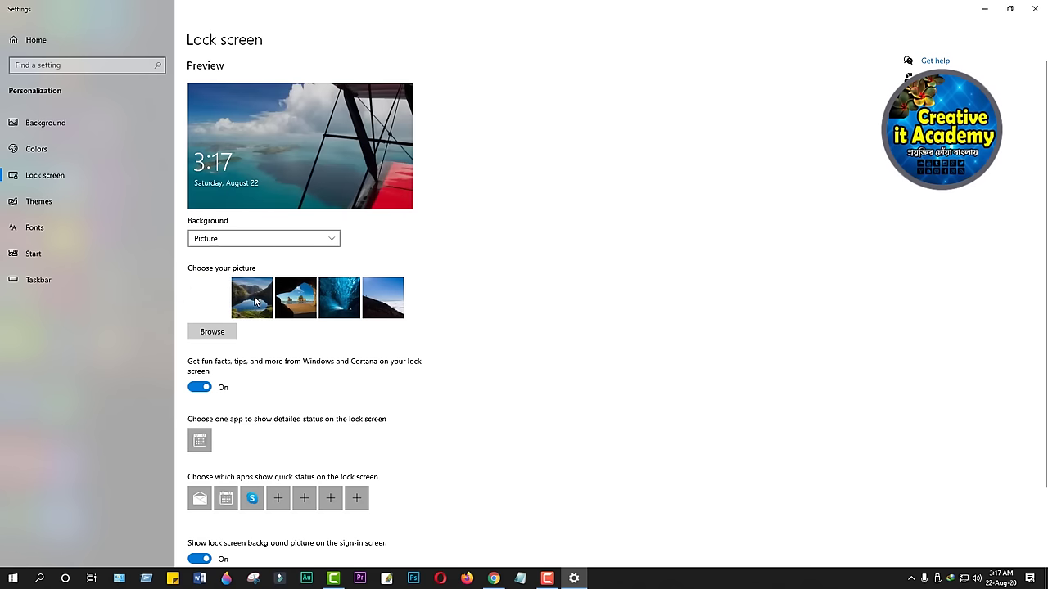
{"action": "left_click", "coordinate": [253, 297]}
{"action": "left_click", "coordinate": [299, 307]}
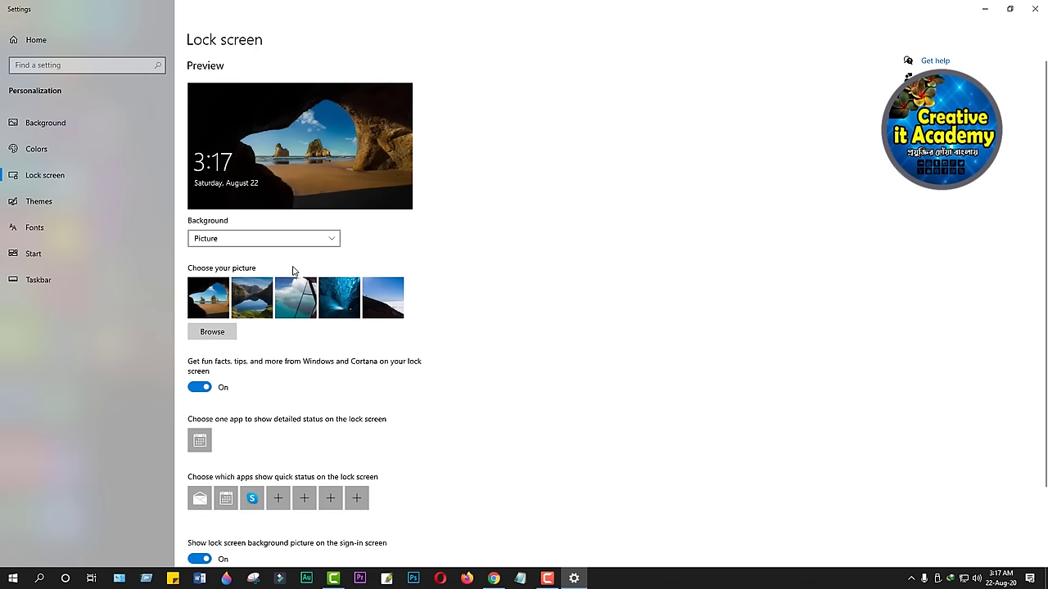
Browse for meadow-3628843_960_720 in the Pictures folder, set it as the lock screen picture, and close the settings.
{"action": "left_click", "coordinate": [212, 333]}
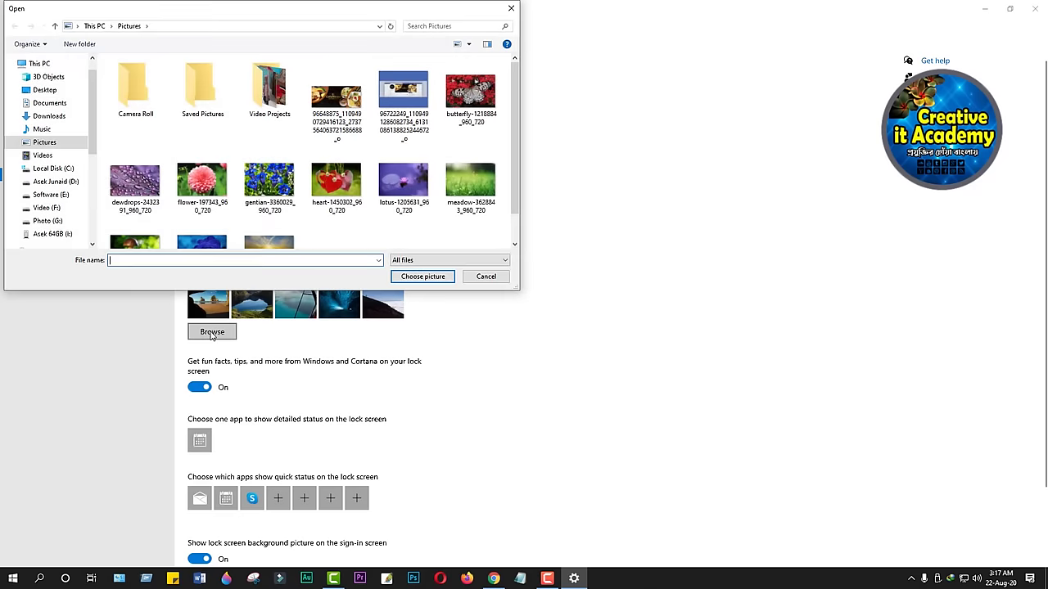
{"action": "left_click", "coordinate": [471, 181]}
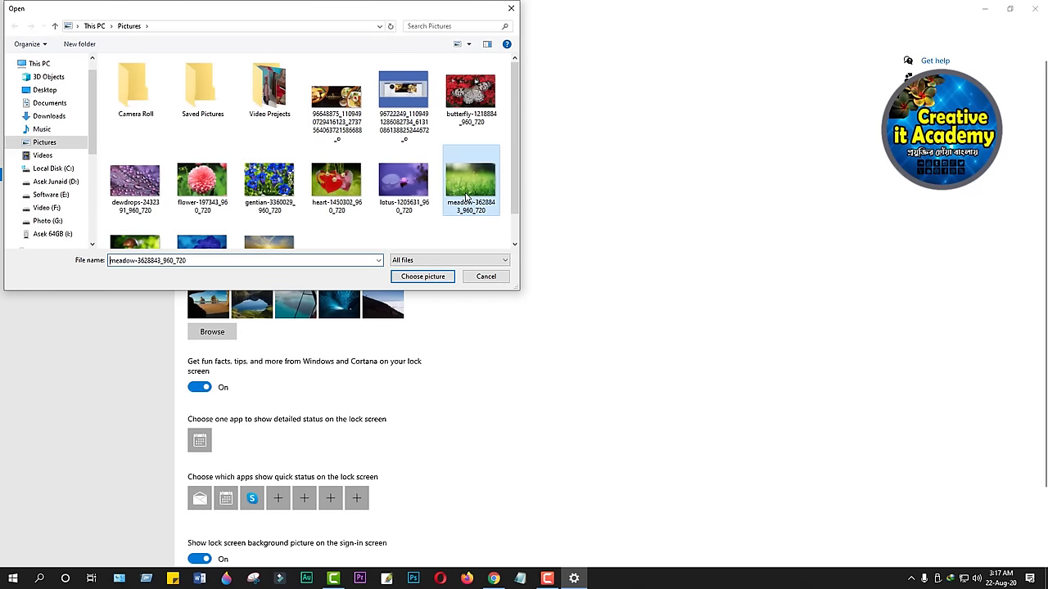
{"action": "left_click", "coordinate": [423, 277]}
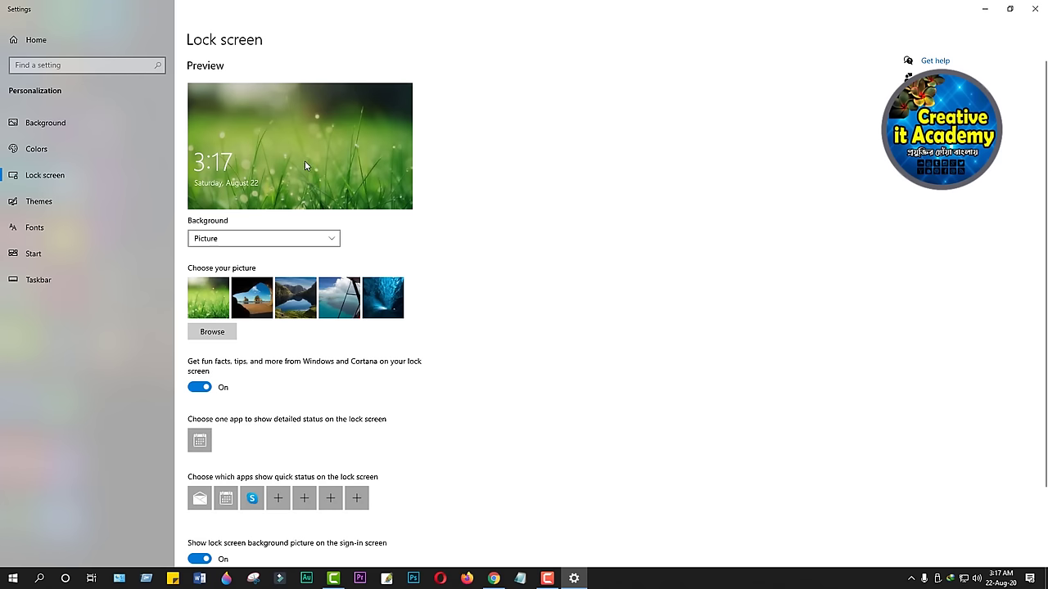
{"action": "left_click", "coordinate": [1034, 8]}
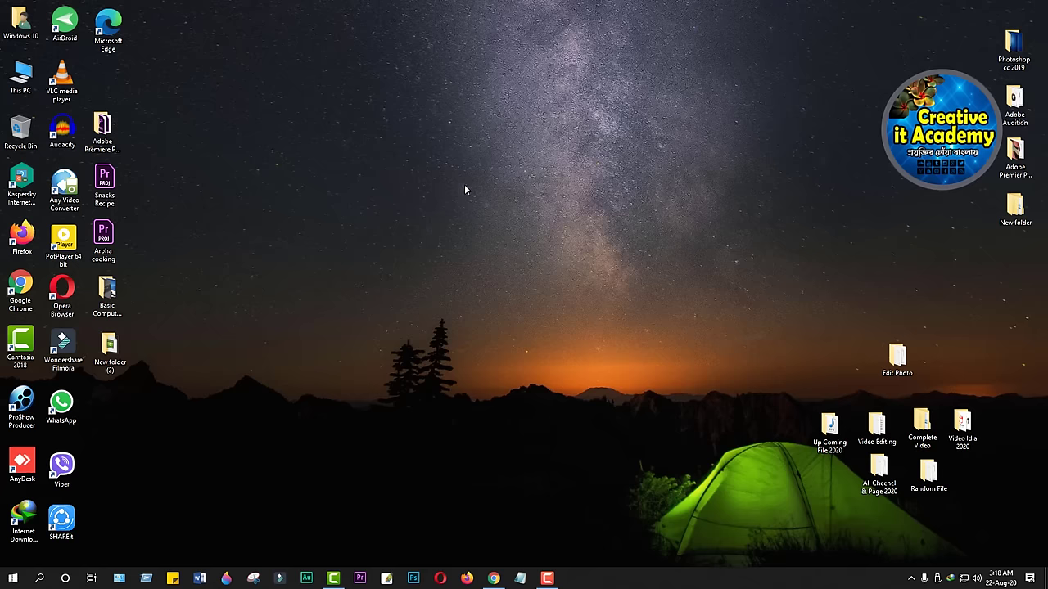
Open the screen saver settings from the lock screen personalization page and choose the 3D Text screen saver.
{"action": "right_click", "coordinate": [396, 145]}
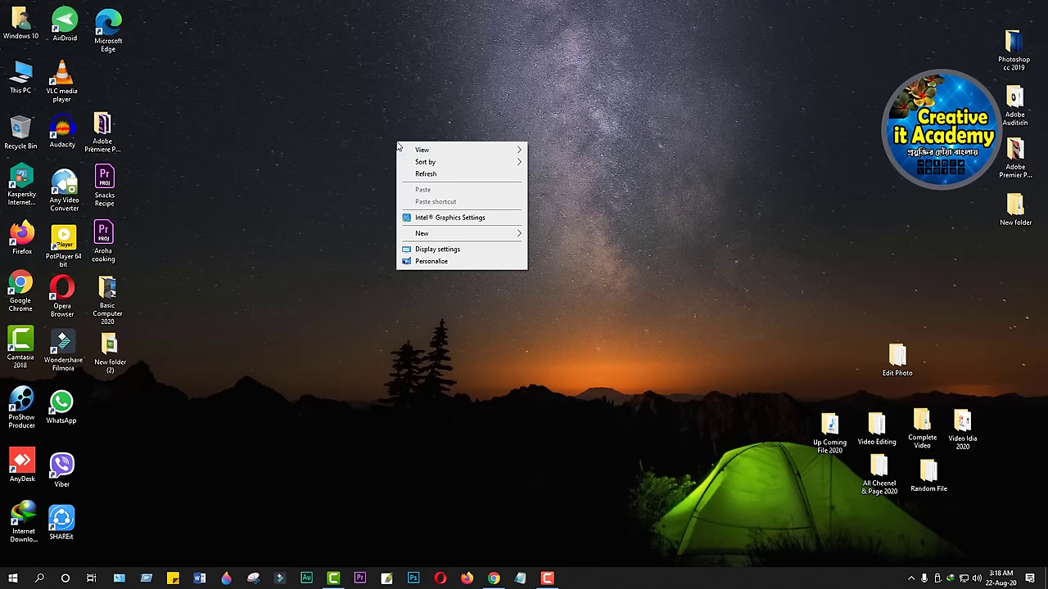
{"action": "left_click", "coordinate": [431, 261]}
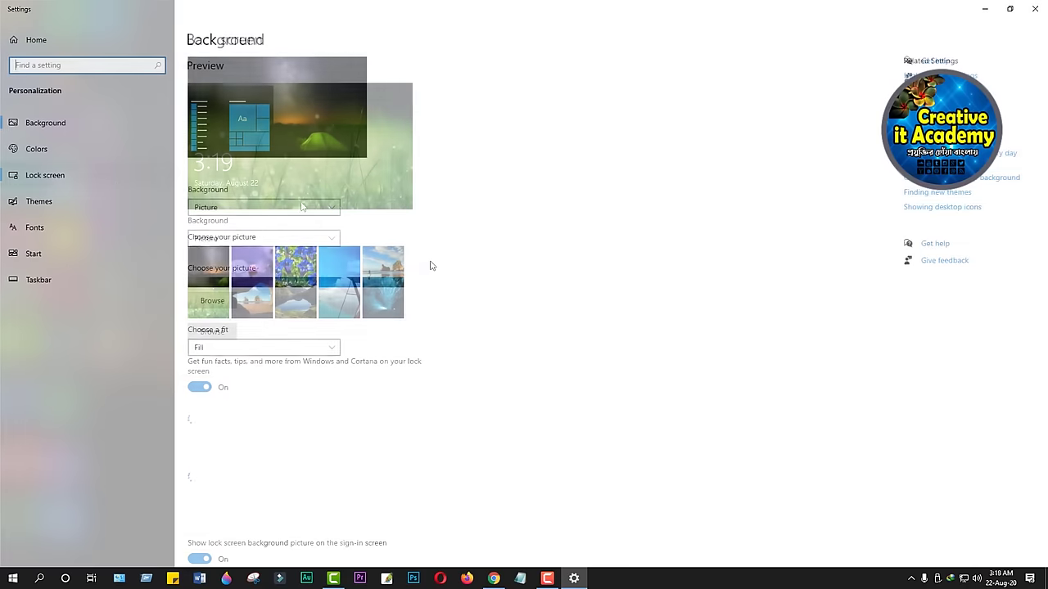
{"action": "left_click", "coordinate": [149, 176]}
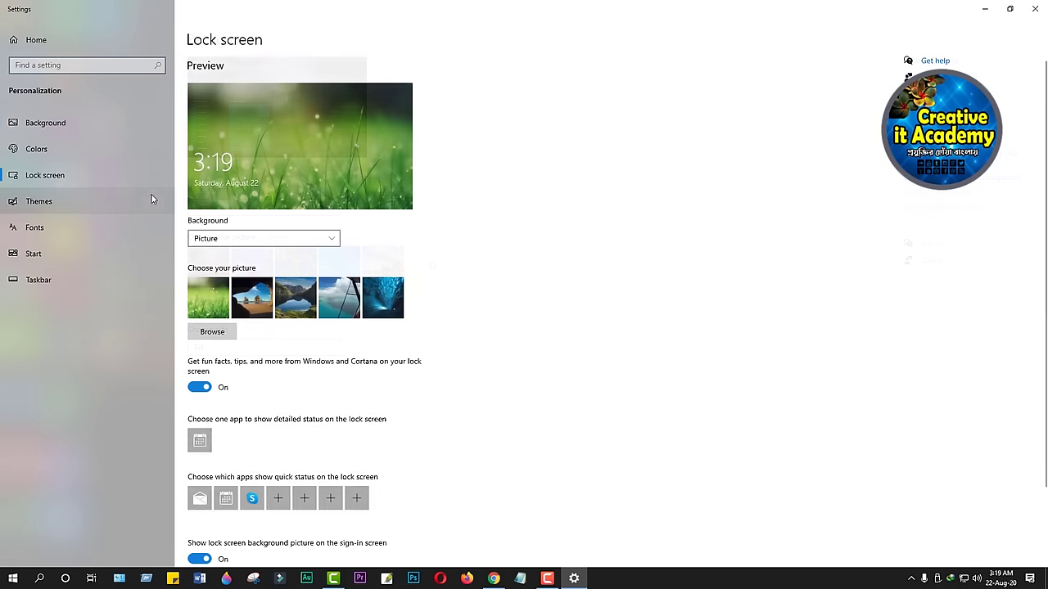
{"action": "scroll", "coordinate": [594, 327], "scroll_direction": "down", "scroll_amount": 2}
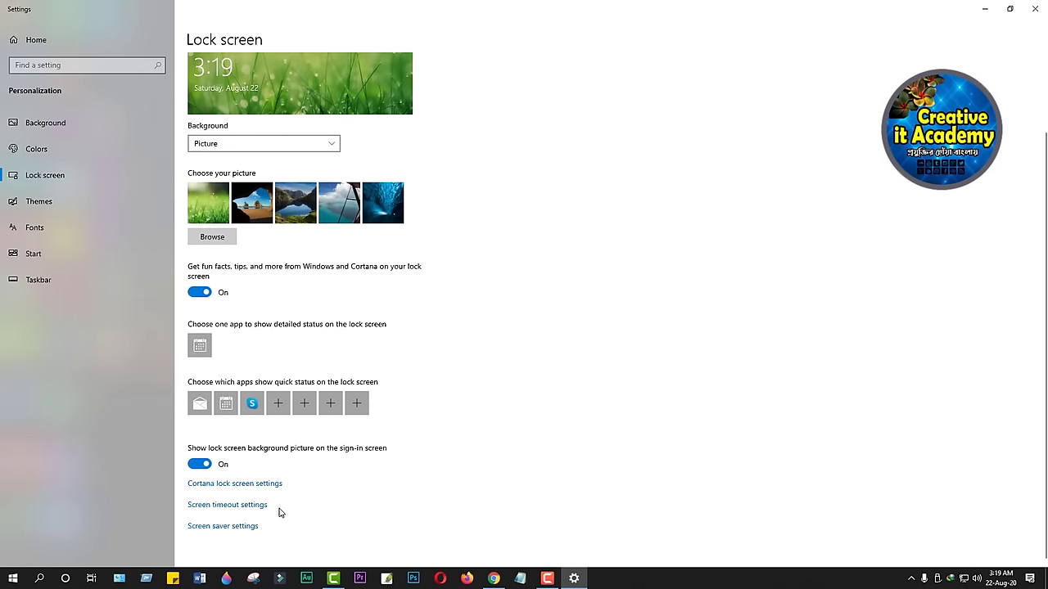
{"action": "left_click", "coordinate": [235, 529]}
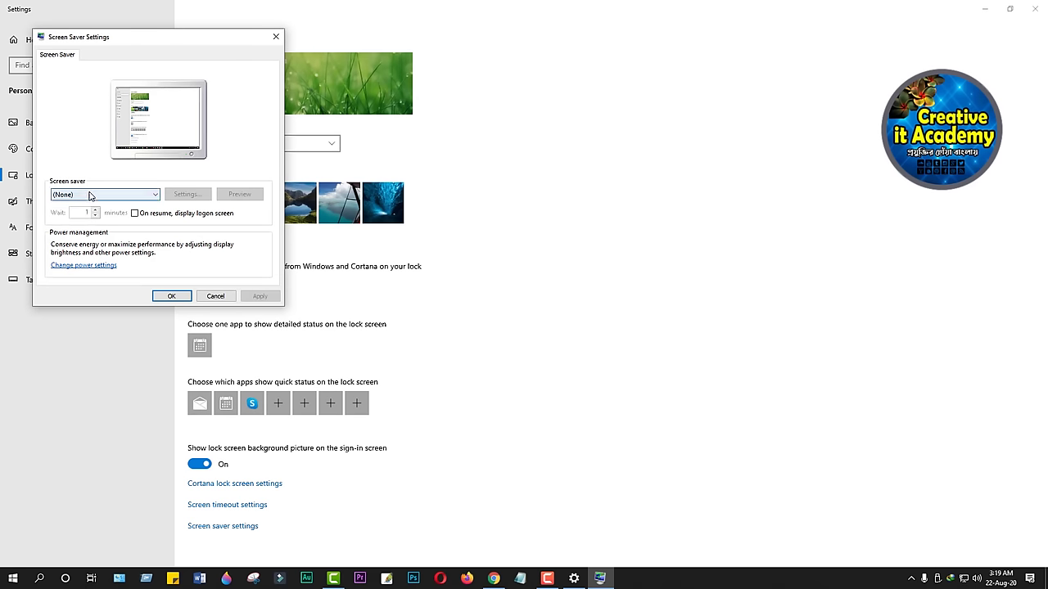
{"action": "left_click", "coordinate": [153, 197]}
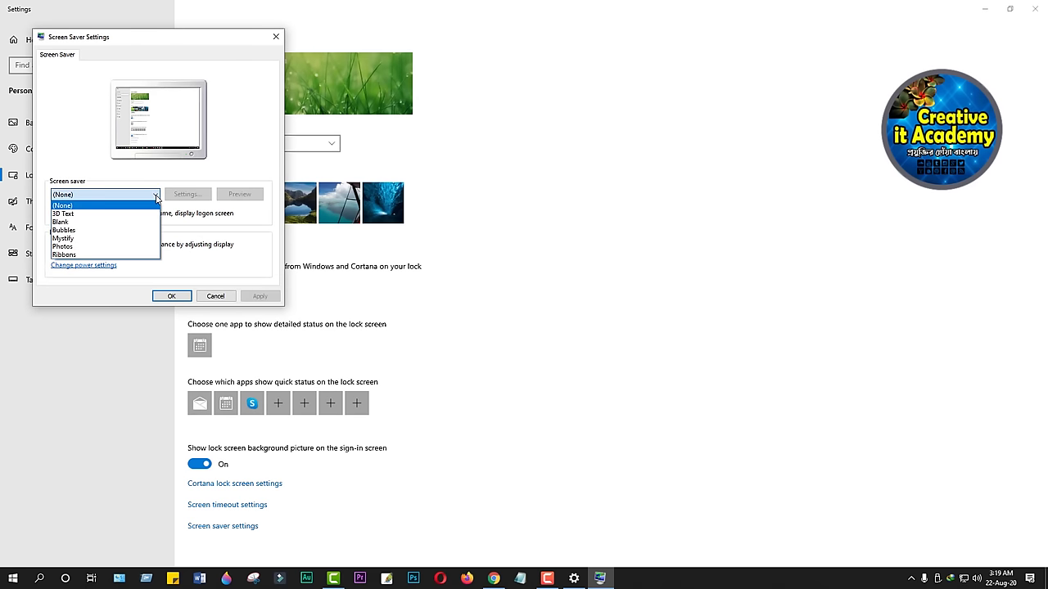
{"action": "left_click", "coordinate": [154, 197]}
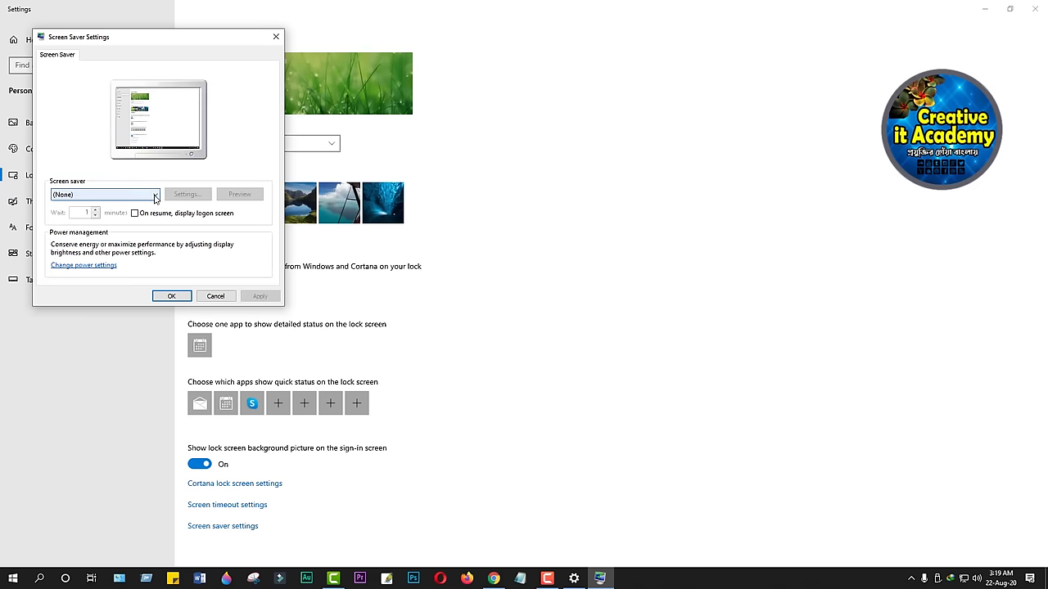
{"action": "left_click", "coordinate": [155, 197]}
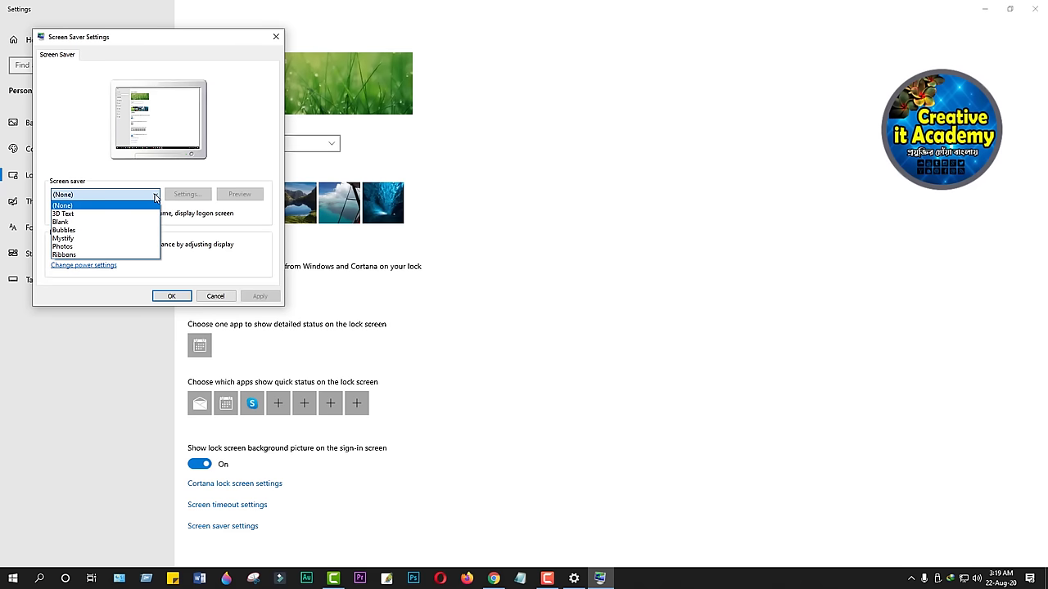
{"action": "left_click", "coordinate": [65, 214]}
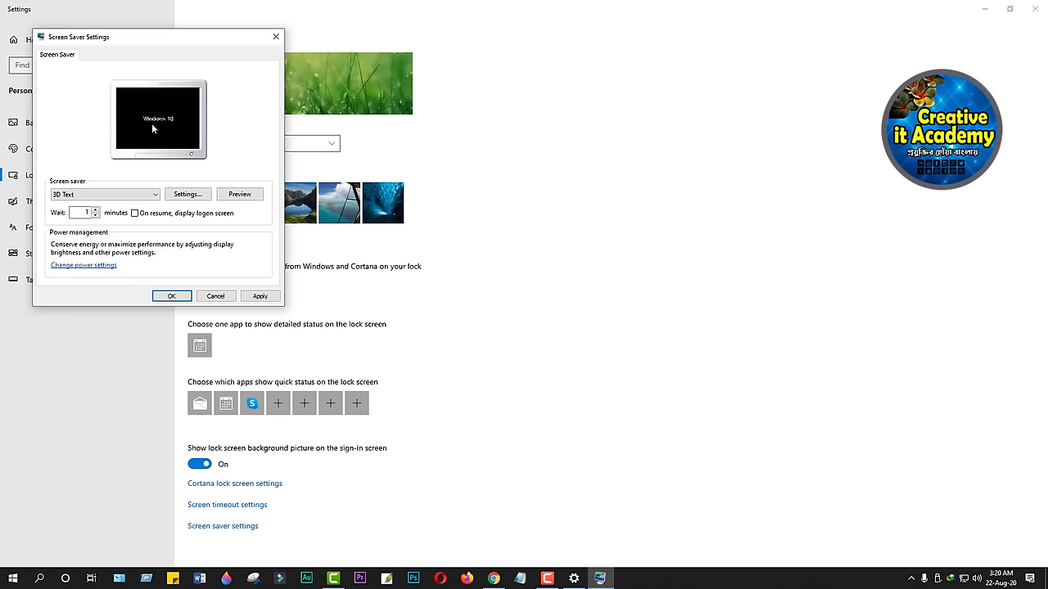
Change the 3D Text screen saver's custom text to Bangladesh and preview it full screen.
{"action": "left_click", "coordinate": [187, 197]}
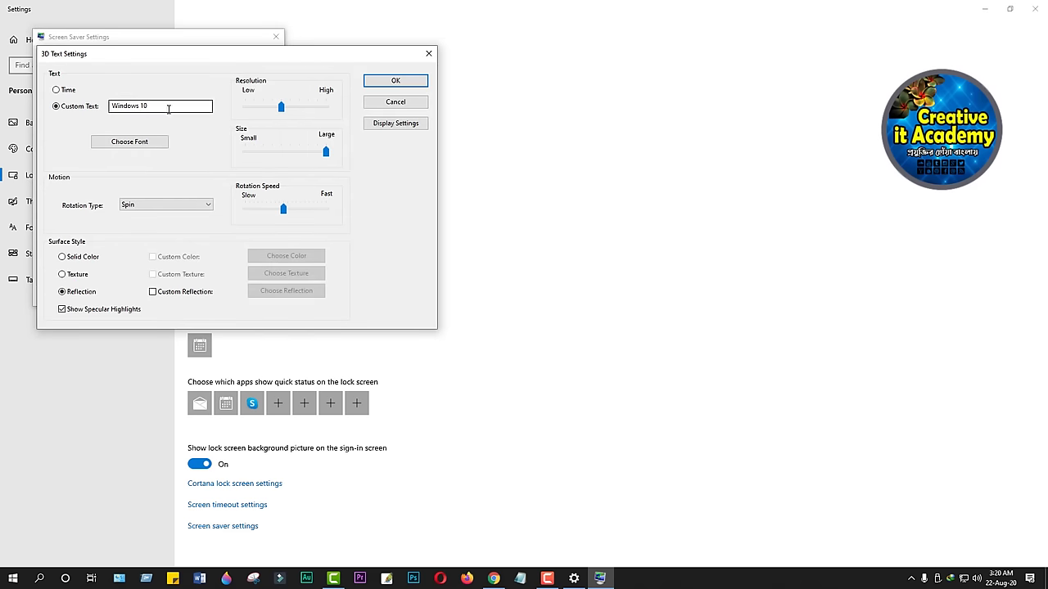
{"action": "left_click_drag", "start_coordinate": [162, 105], "coordinate": [114, 105]}
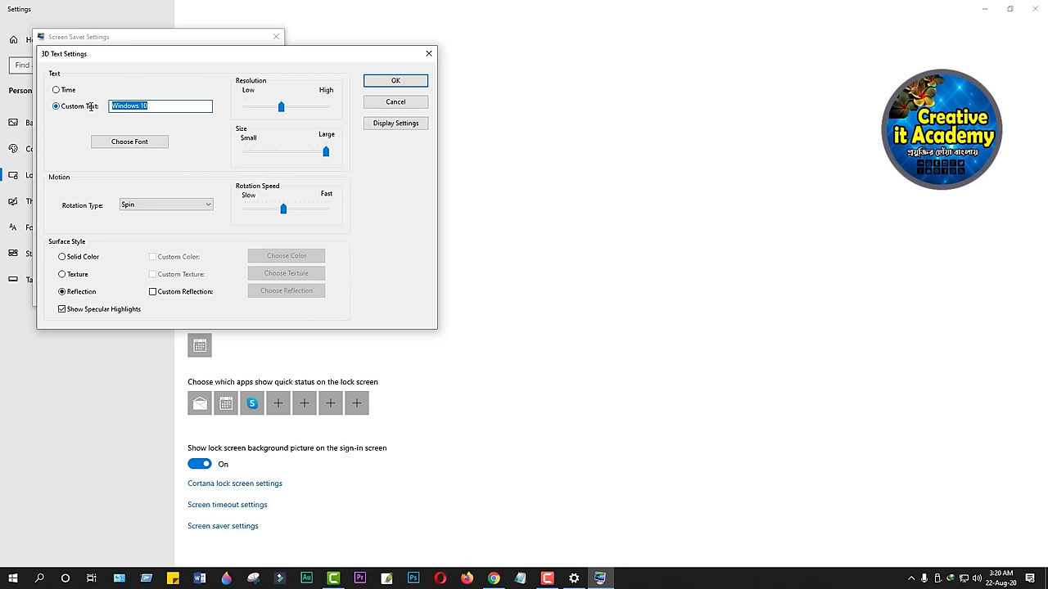
{"action": "type", "text": "Bangladesh"}
{"action": "left_click", "coordinate": [395, 83]}
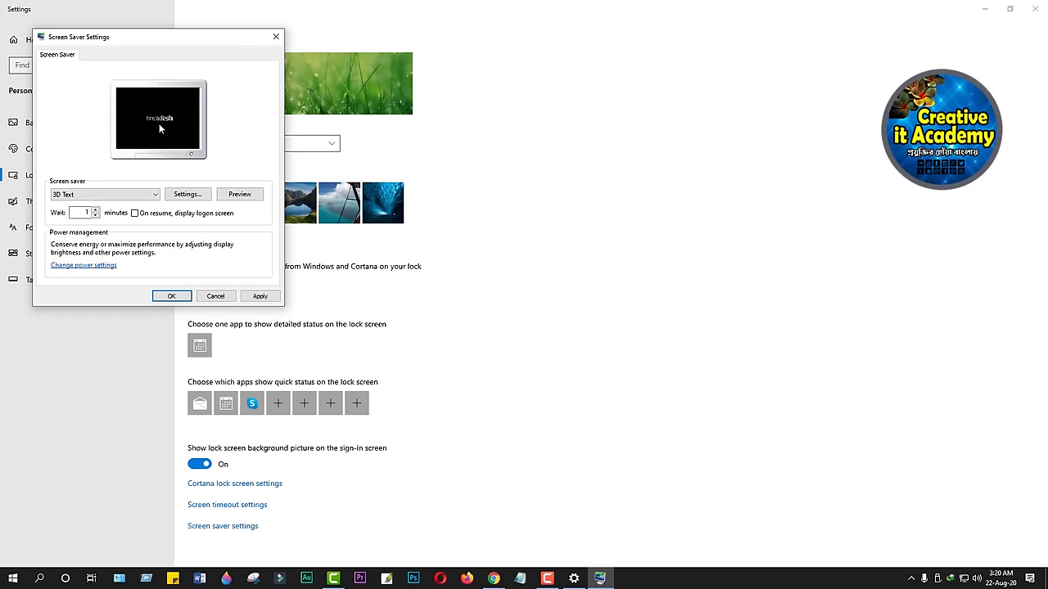
{"action": "left_click", "coordinate": [241, 196]}
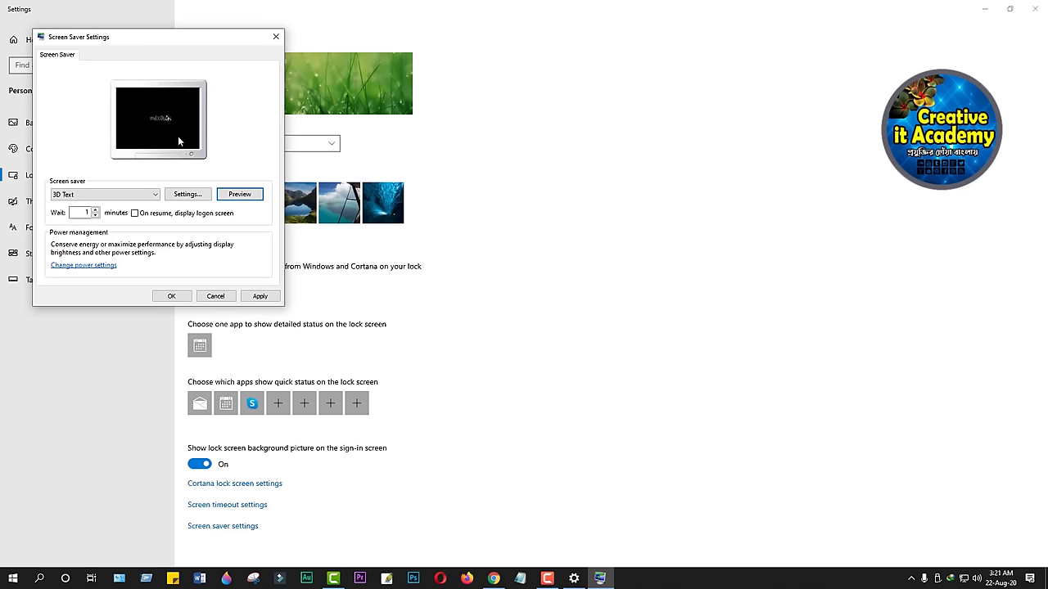
Switch the screen saver to Bubbles, preview it full screen, and change the selection to Mystify.
{"action": "left_click", "coordinate": [155, 195]}
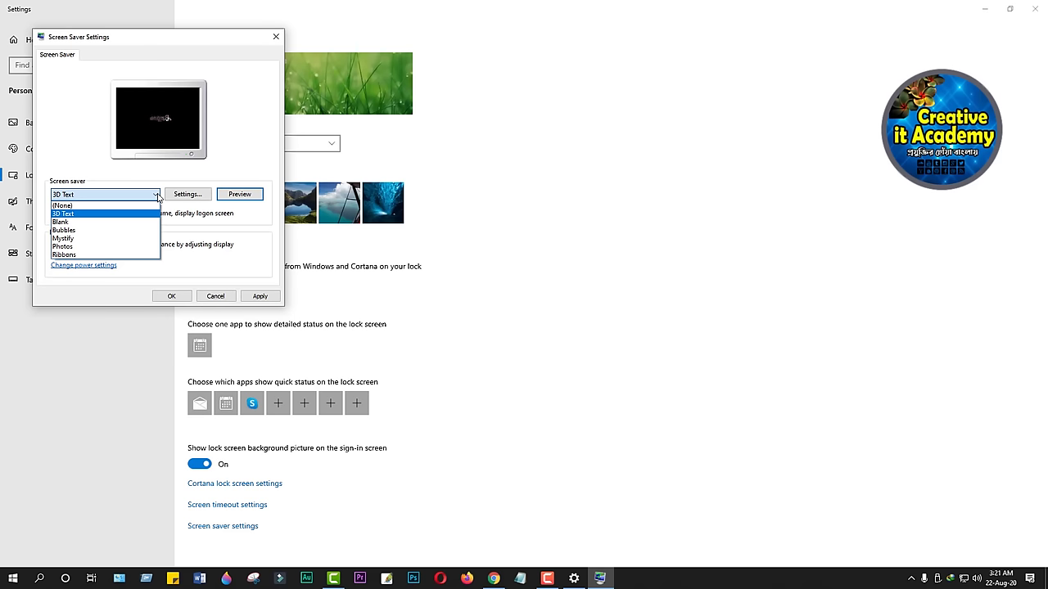
{"action": "left_click", "coordinate": [71, 231]}
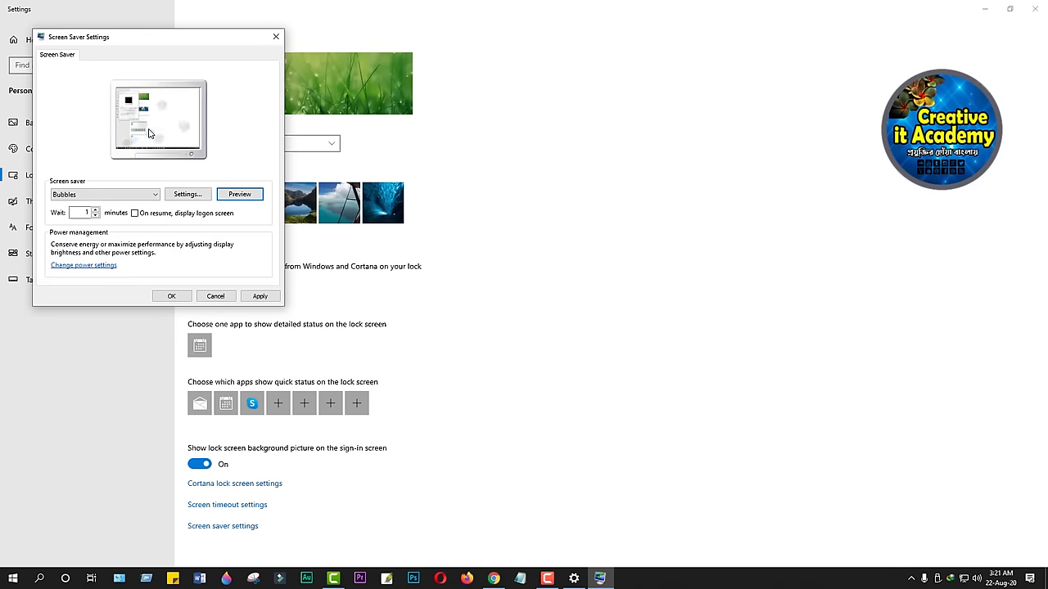
{"action": "left_click", "coordinate": [239, 195]}
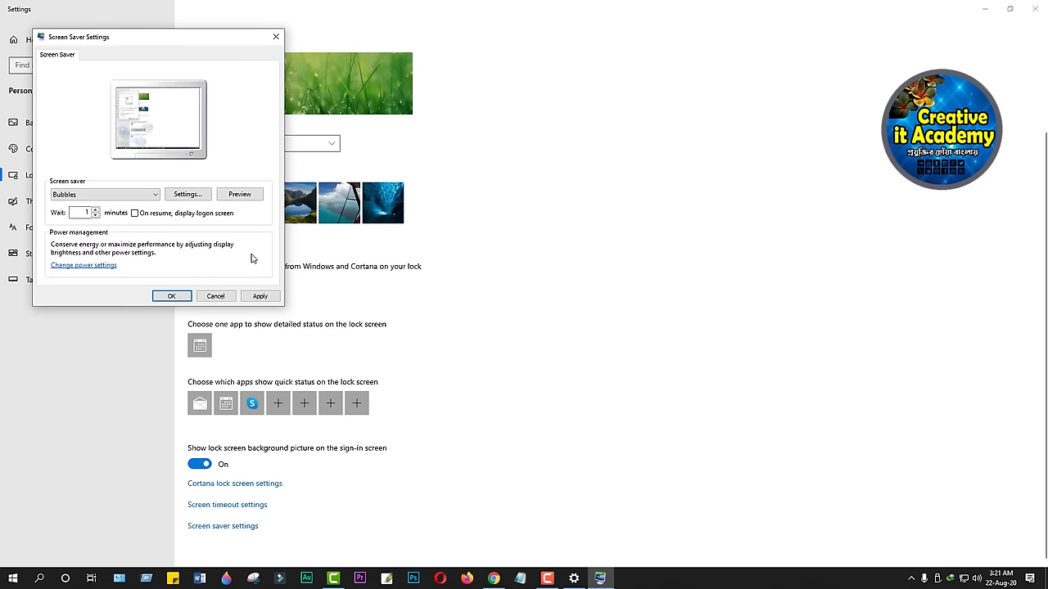
{"action": "scroll", "coordinate": [136, 196], "scroll_direction": "down", "scroll_amount": 1}
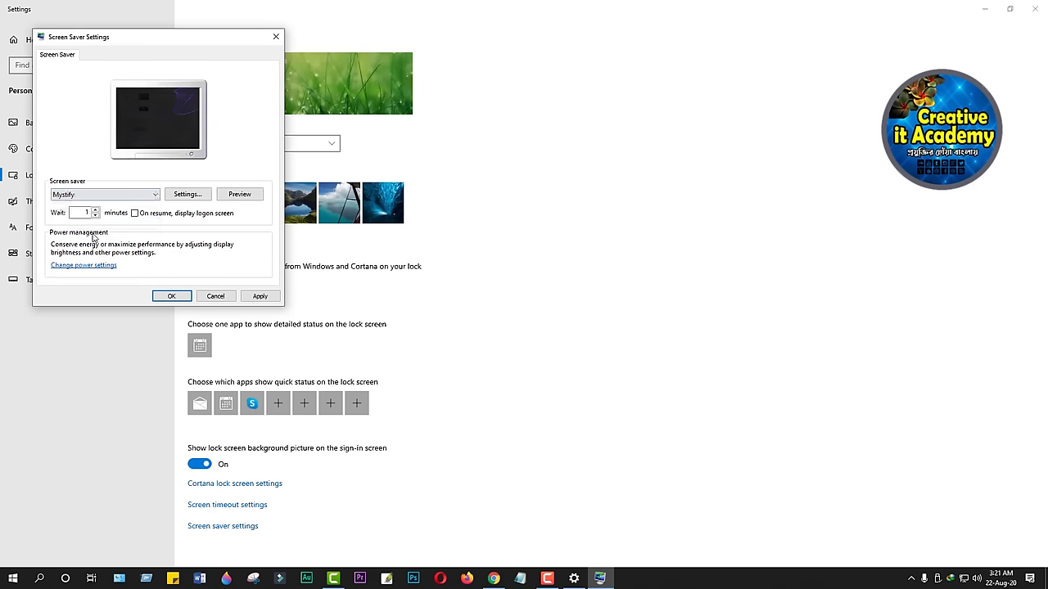
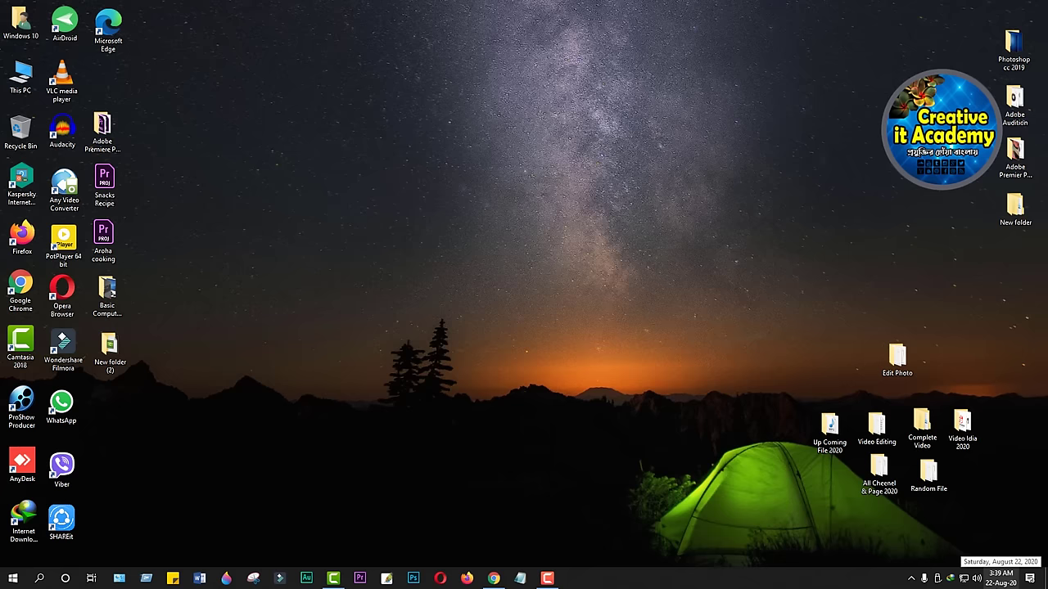
View the taskbar clock's calendar, close it, and open the date and time settings.
{"action": "left_click", "coordinate": [1001, 580]}
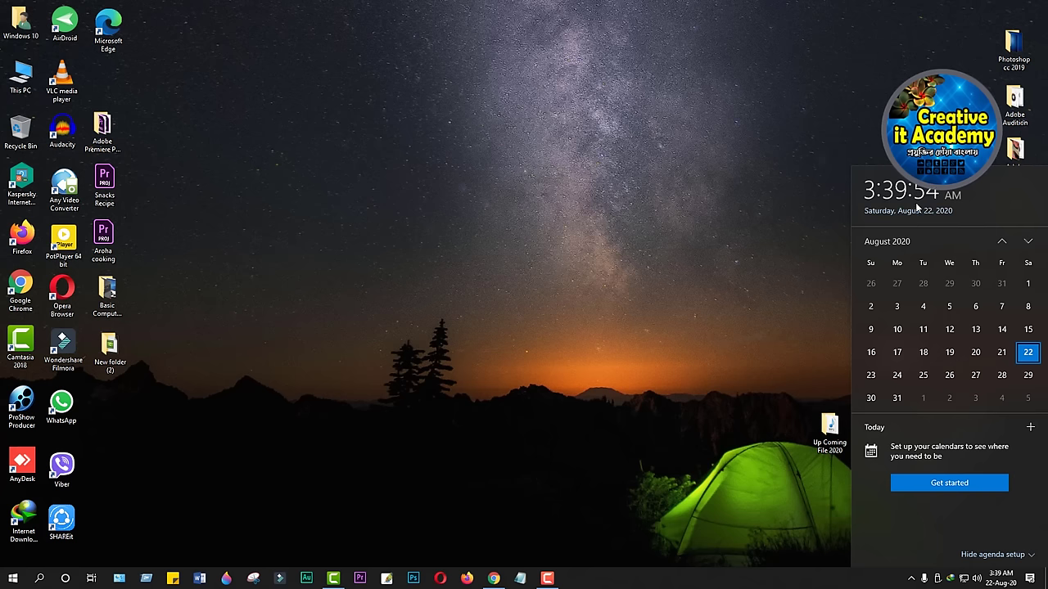
{"action": "left_click", "coordinate": [718, 241]}
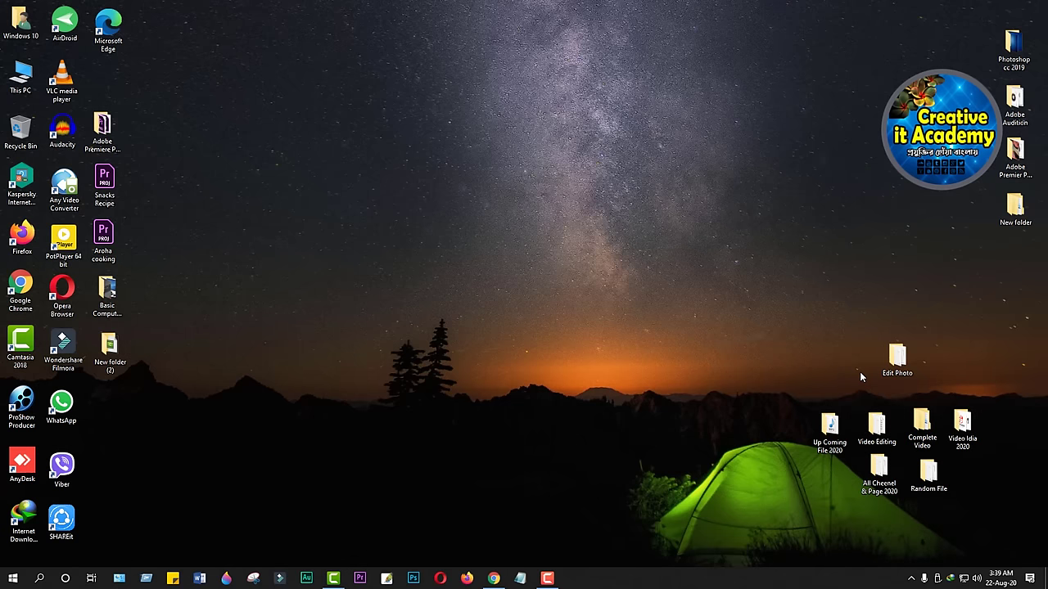
{"action": "right_click", "coordinate": [1003, 579]}
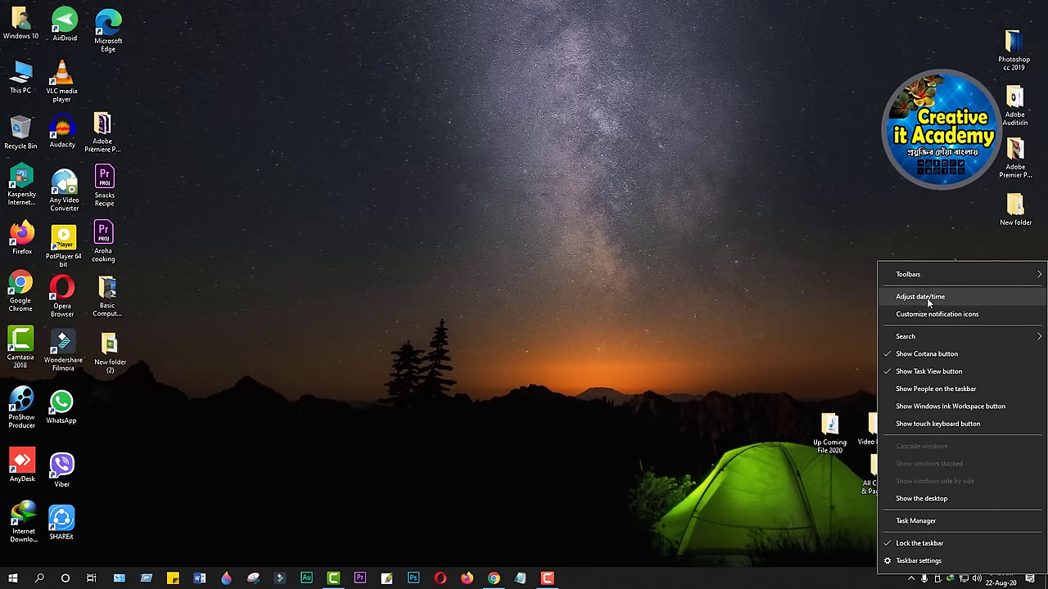
{"action": "left_click", "coordinate": [927, 297]}
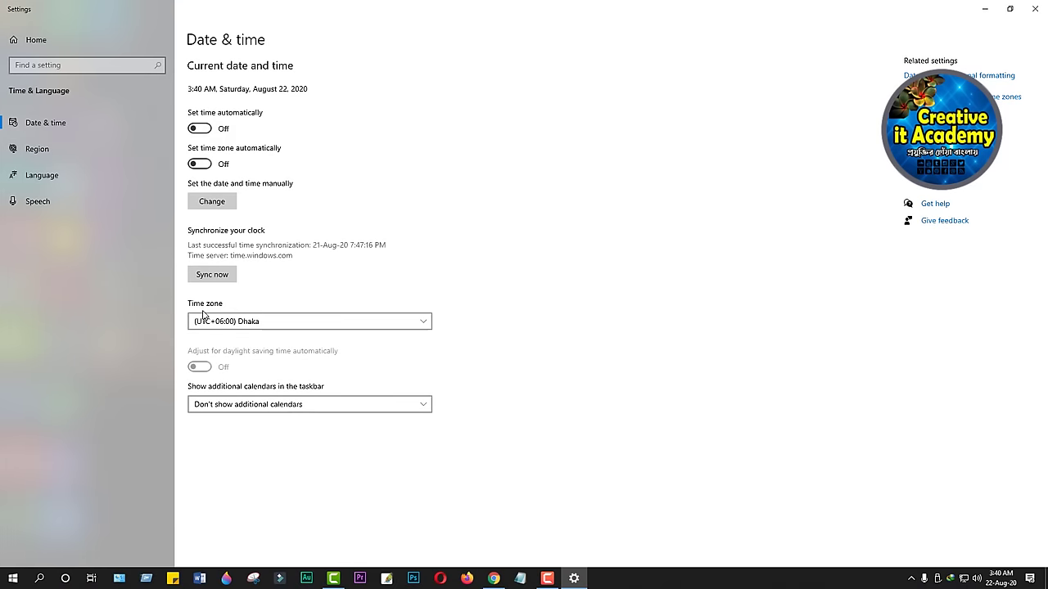
Look through the available time zones and select (UTC+06:00) Dhaka.
{"action": "left_click", "coordinate": [426, 324]}
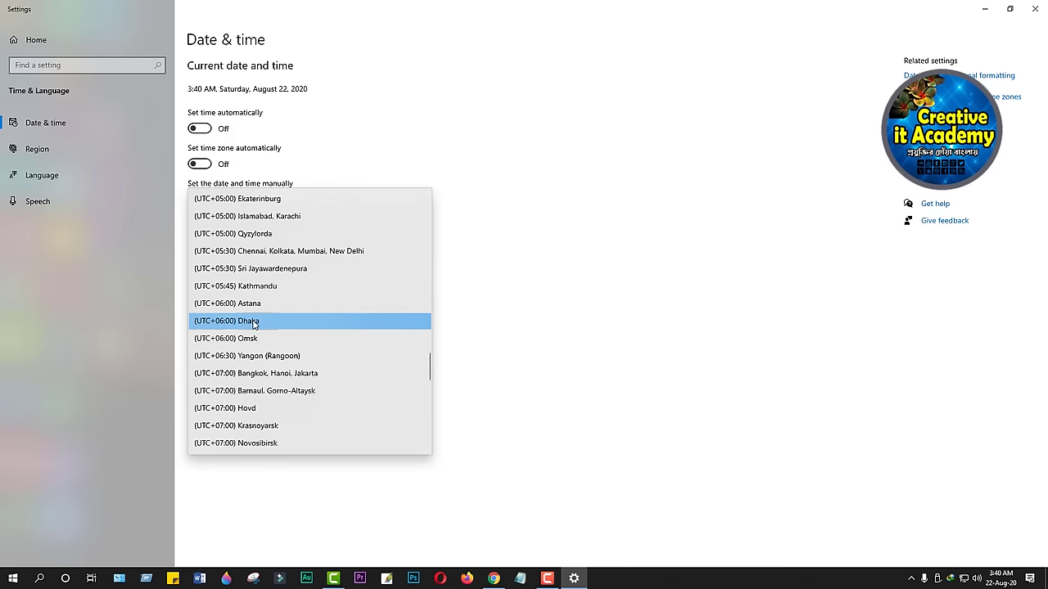
{"action": "scroll", "coordinate": [256, 322], "scroll_direction": "down", "scroll_amount": 3}
{"action": "scroll", "coordinate": [246, 326], "scroll_direction": "up", "scroll_amount": 3}
{"action": "left_click", "coordinate": [258, 323]}
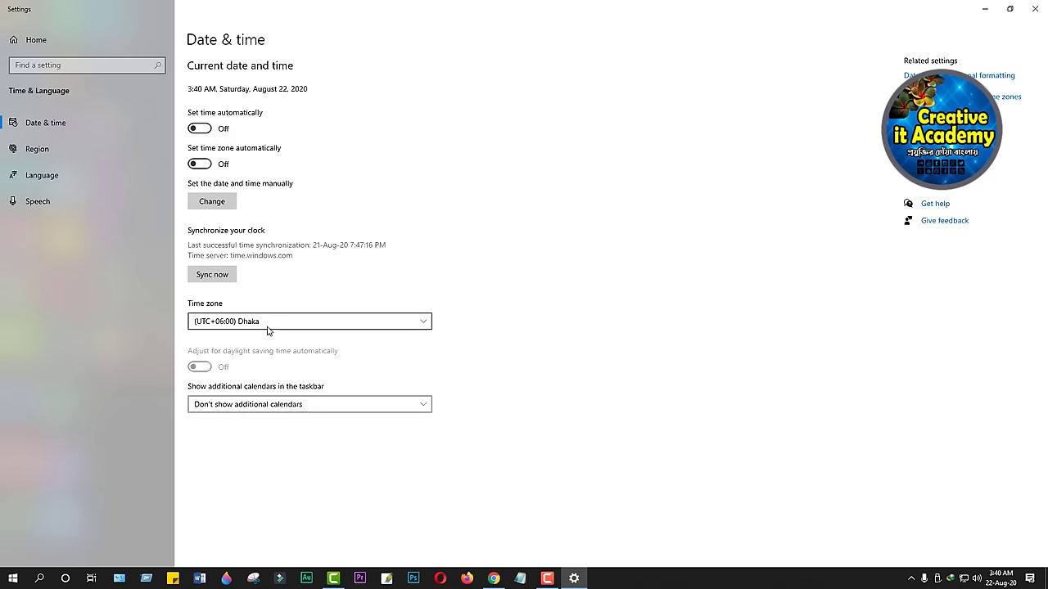
Open the manual date and time change dialog and look through the month and day choices without changing them.
{"action": "left_click", "coordinate": [215, 206]}
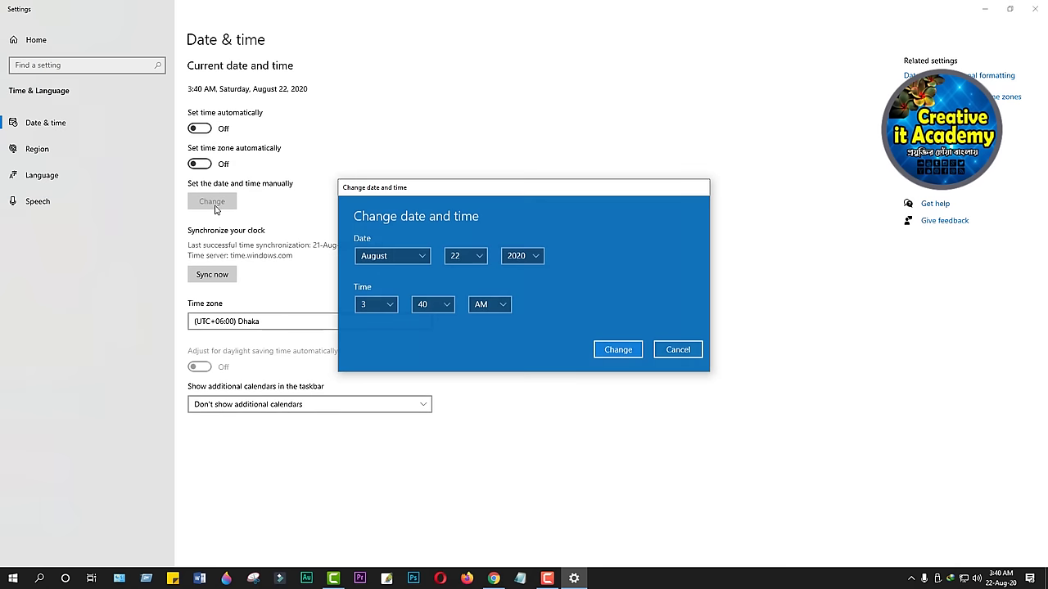
{"action": "key", "text": "Escape"}
{"action": "left_click", "coordinate": [218, 204]}
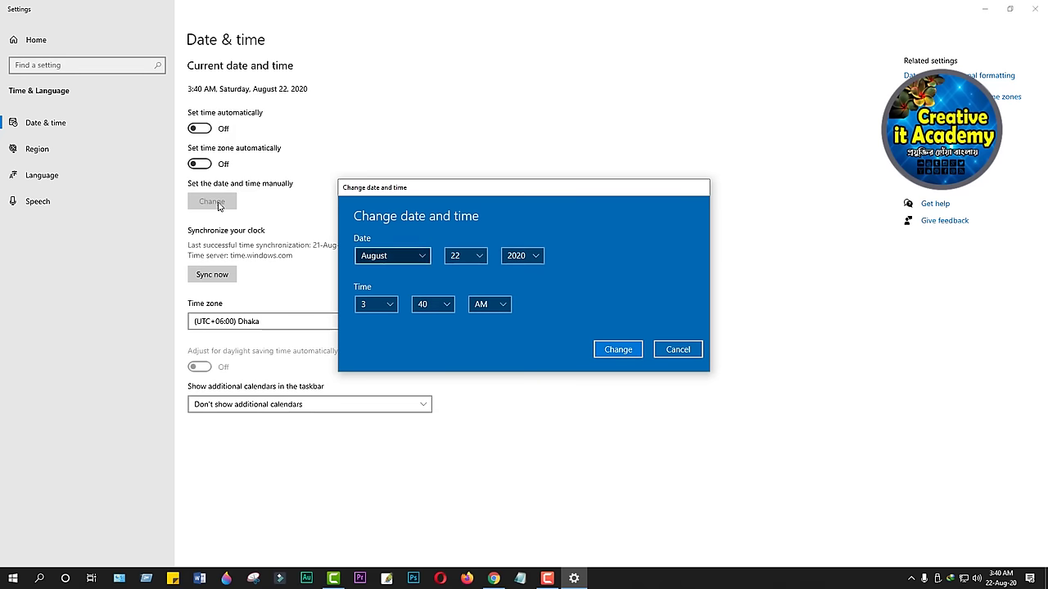
{"action": "key", "text": "space"}
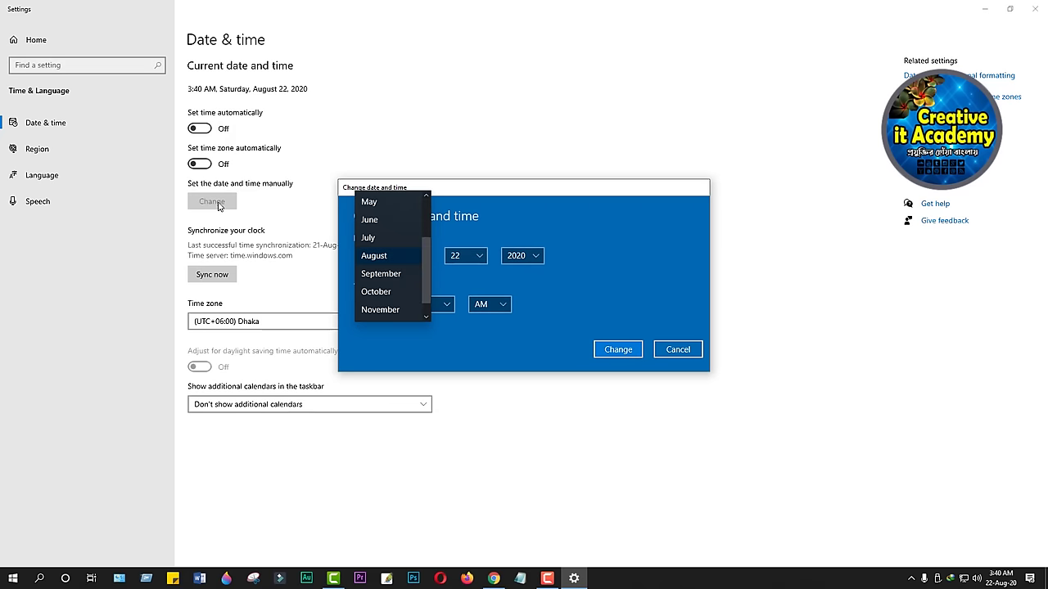
{"action": "key", "text": "Return"}
{"action": "key", "text": "Tab"}
{"action": "key", "text": "space"}
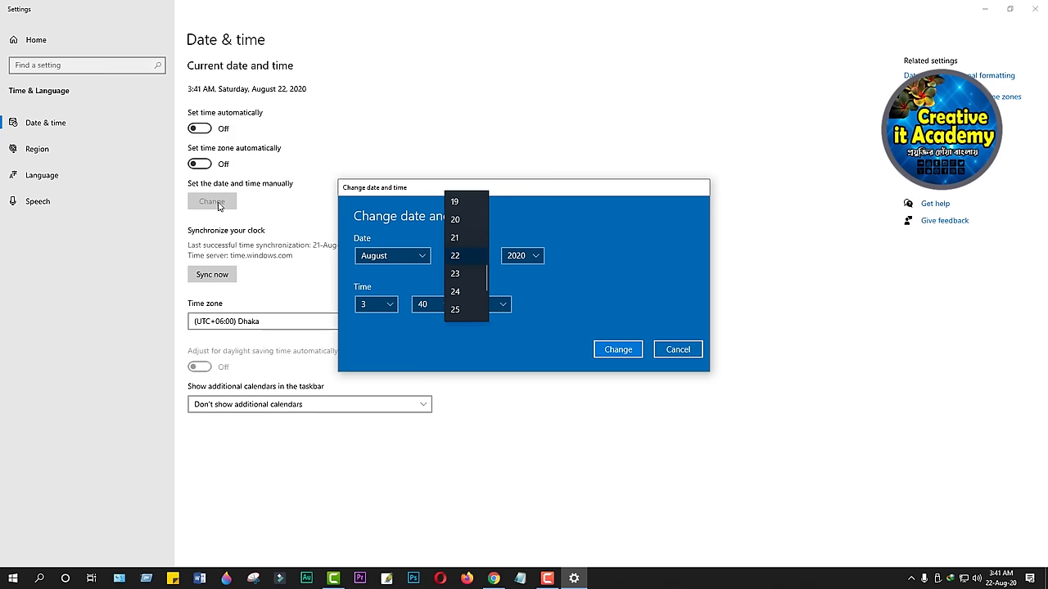
{"action": "key", "text": "Up"}
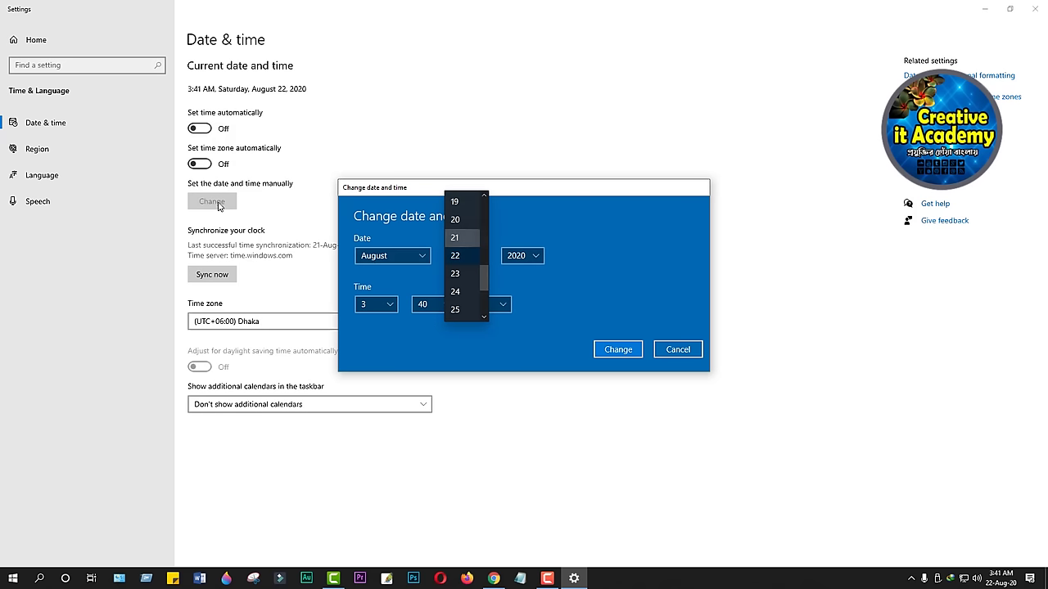
{"action": "key", "text": "Down"}
{"action": "key", "text": "Down"}
{"action": "key", "text": "Up"}
{"action": "key", "text": "Up"}
{"action": "key", "text": "Up"}
{"action": "key", "text": "Up"}
{"action": "key", "text": "Up"}
{"action": "key", "text": "Up"}
{"action": "key", "text": "Up"}
{"action": "key", "text": "Up"}
{"action": "key", "text": "Up"}
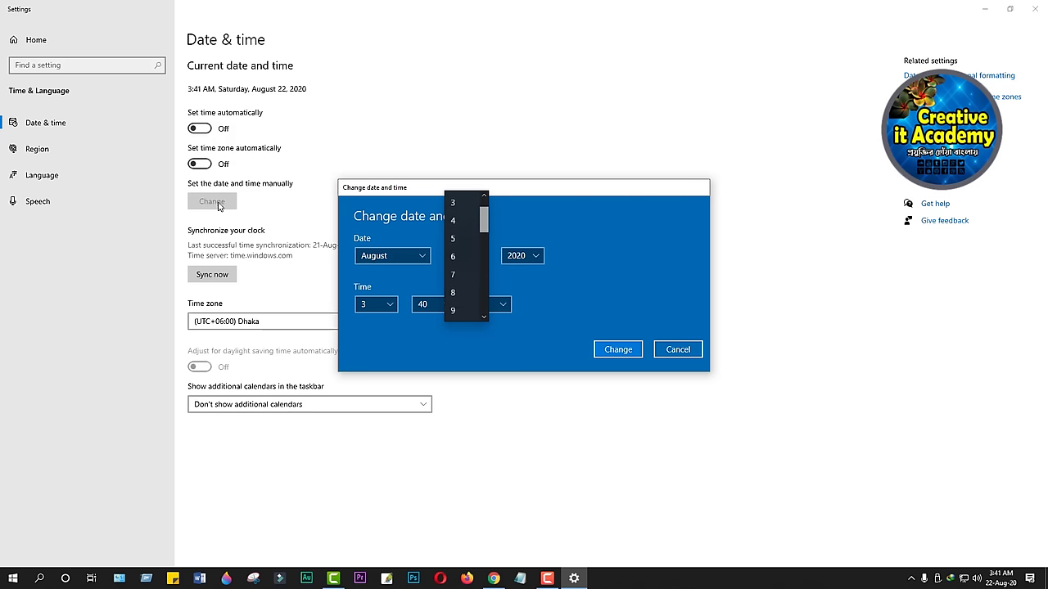
{"action": "key", "text": "Escape"}
Review the year and AM/PM choices, then cancel the date and time change and close Settings.
{"action": "key", "text": "Tab"}
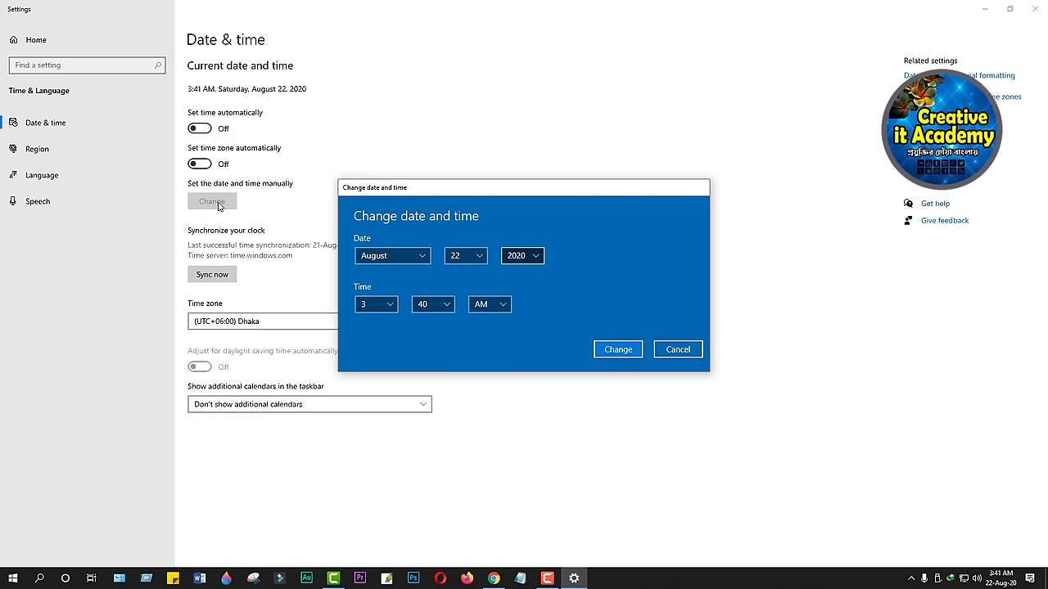
{"action": "key", "text": "space"}
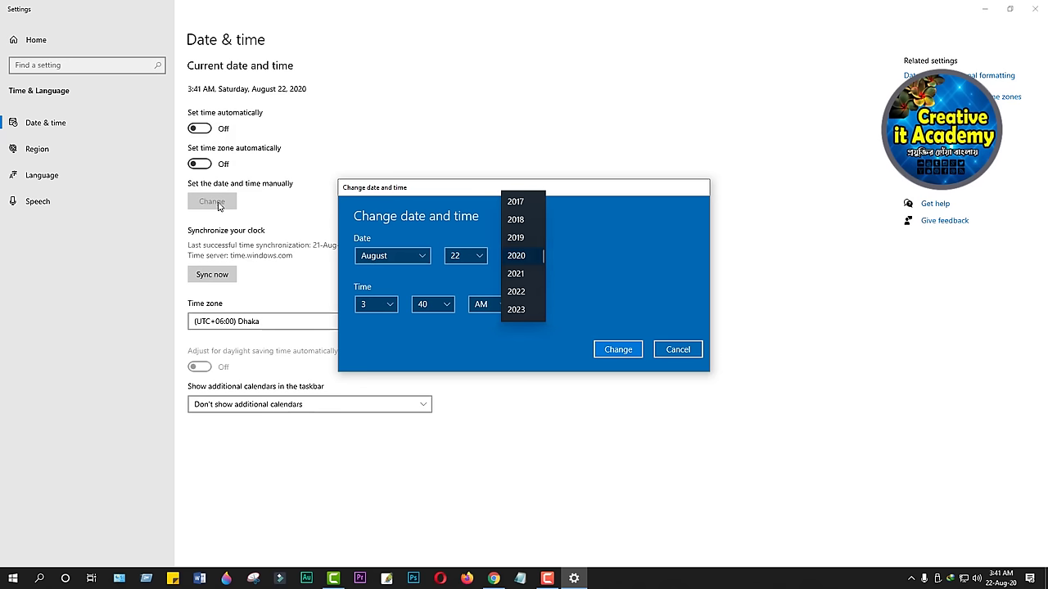
{"action": "key", "text": "Escape"}
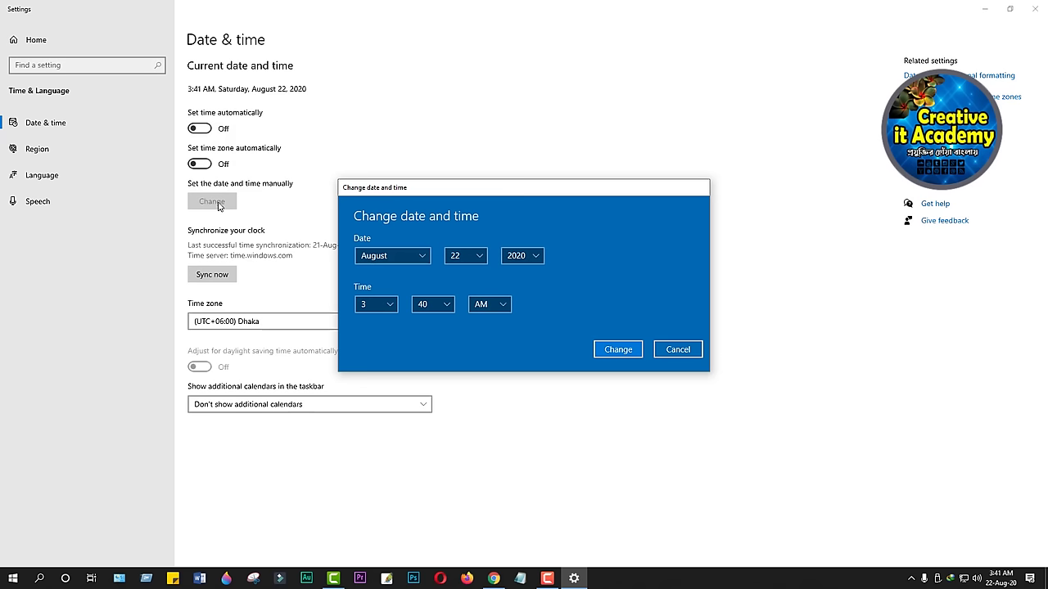
{"action": "key", "text": "Tab"}
{"action": "key", "text": "Tab"}
{"action": "key", "text": "Tab"}
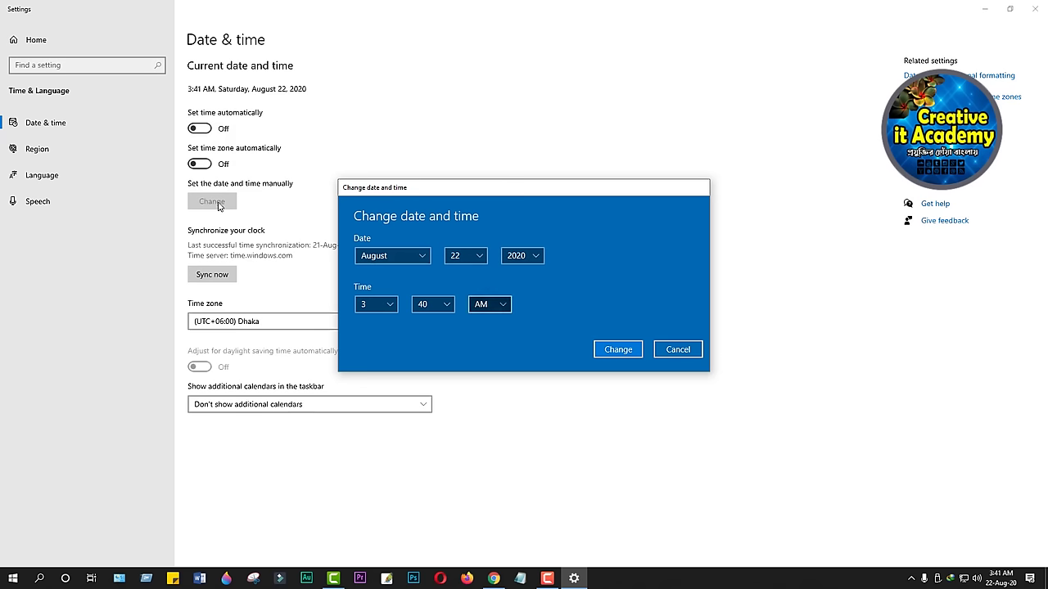
{"action": "key", "text": "space"}
{"action": "key", "text": "Escape"}
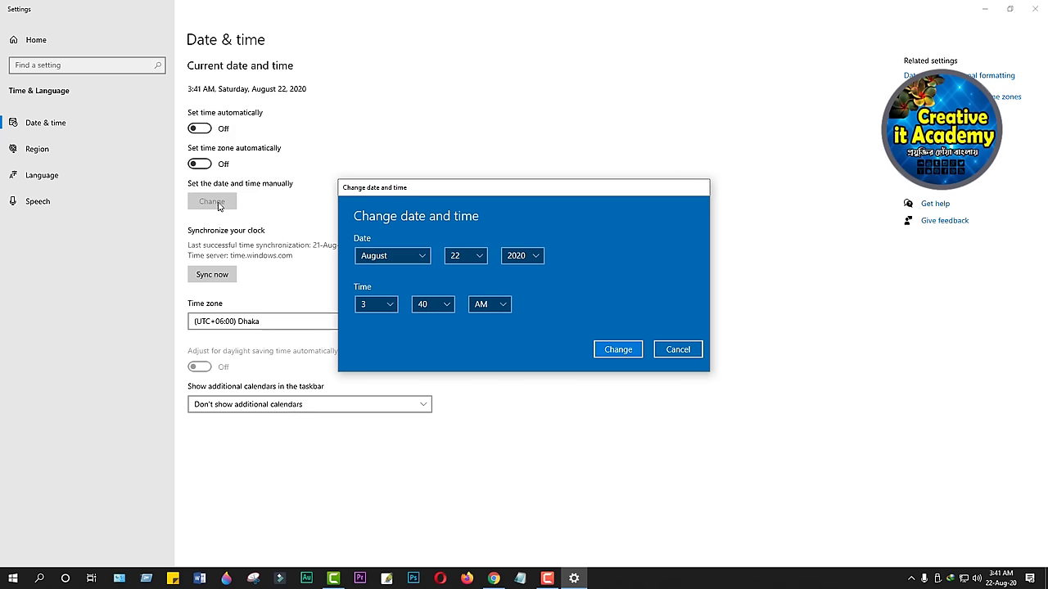
{"action": "key", "text": "Tab"}
{"action": "key", "text": "Tab"}
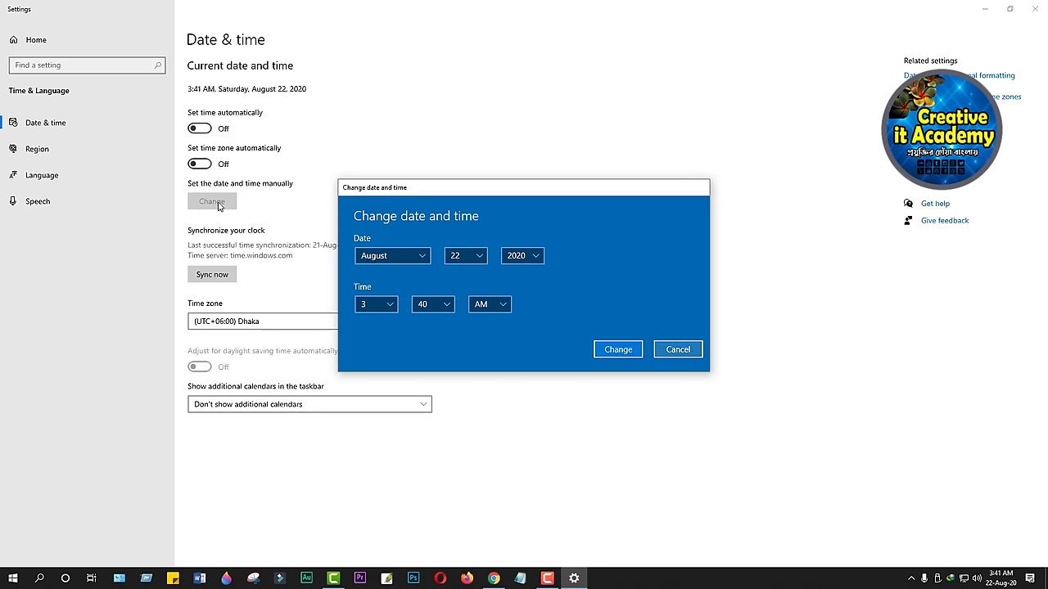
{"action": "left_click", "coordinate": [674, 352]}
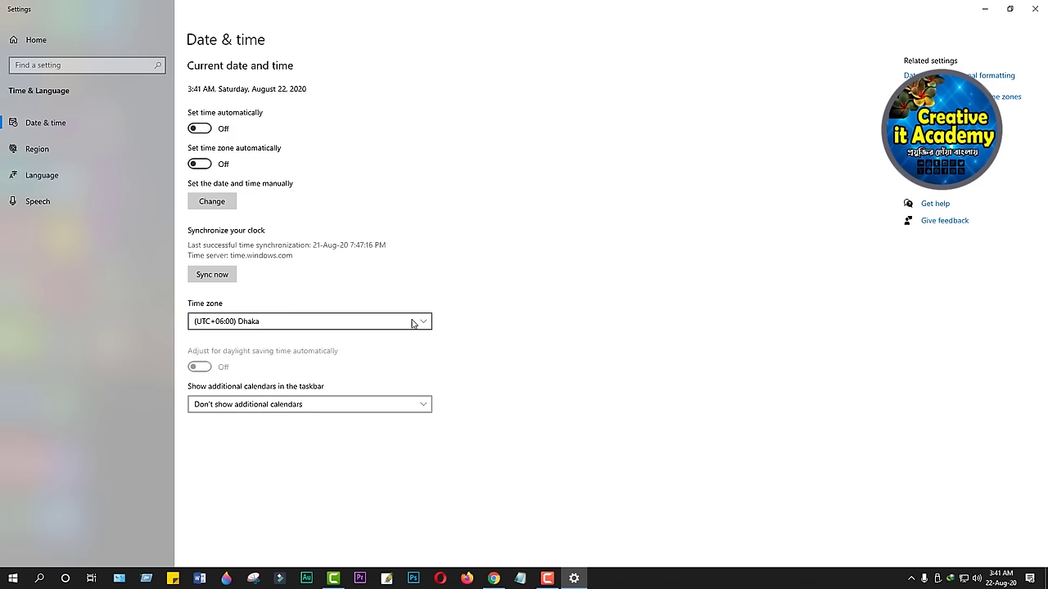
{"action": "left_click", "coordinate": [1035, 8]}
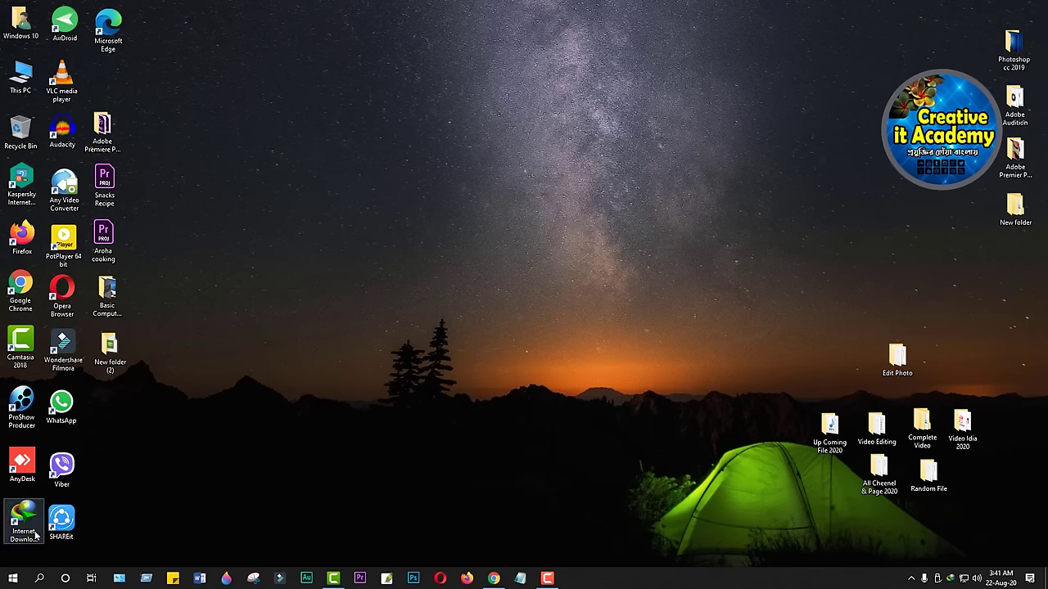
Open Start and browse the alphabetical list of installed apps from beginning to end and back.
{"action": "left_click", "coordinate": [13, 579]}
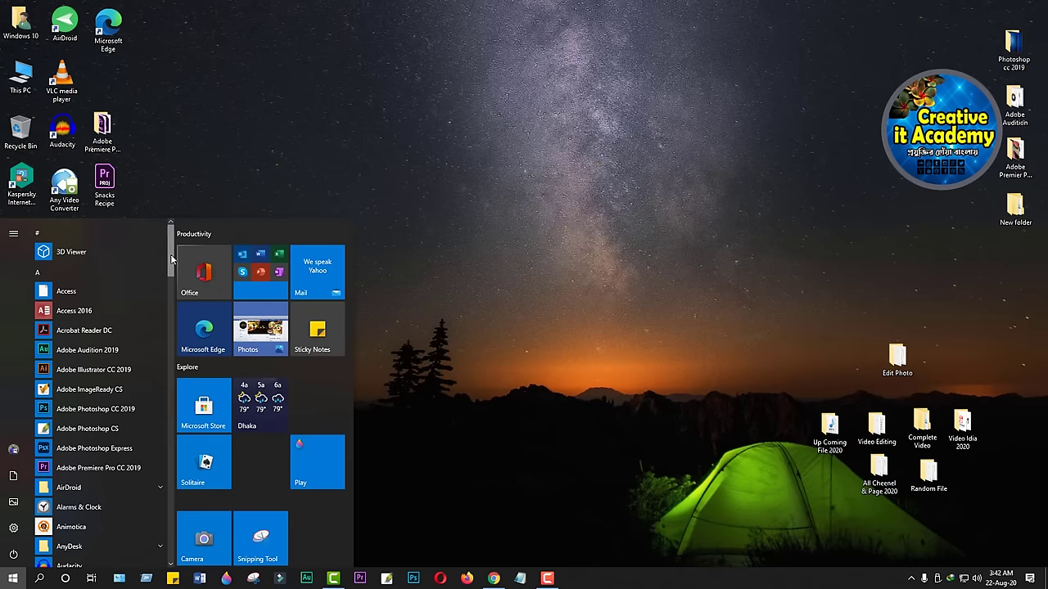
{"action": "left_click_drag", "start_coordinate": [172, 261], "coordinate": [149, 250]}
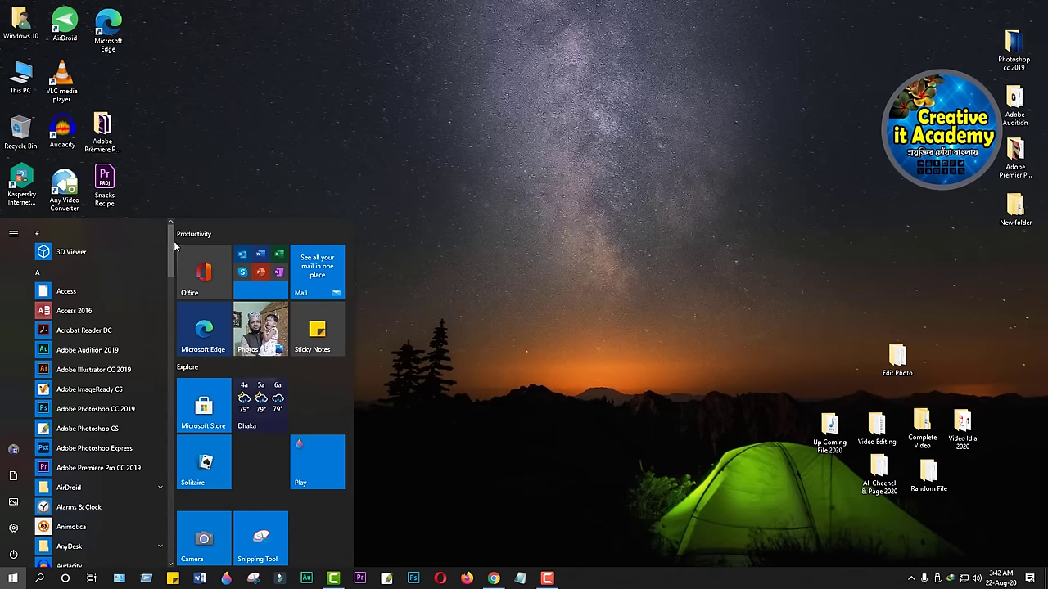
{"action": "mouse_move", "coordinate": [174, 245]}
{"action": "left_mouse_down"}
{"action": "mouse_move", "coordinate": [173, 274]}
{"action": "mouse_move", "coordinate": [173, 260]}
{"action": "left_mouse_up"}
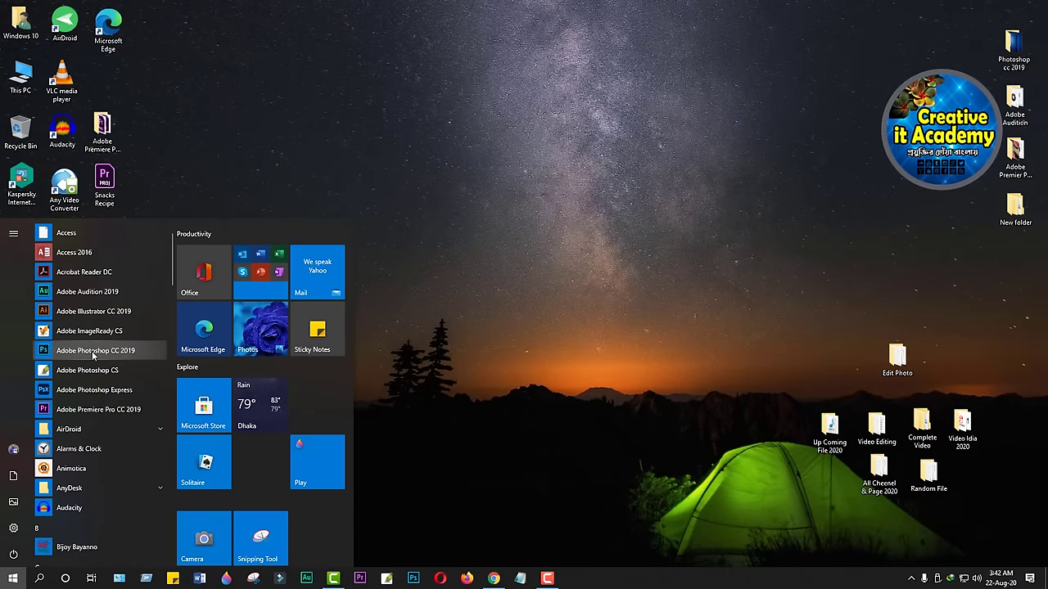
{"action": "scroll", "coordinate": [92, 351], "scroll_direction": "down", "scroll_amount": 3}
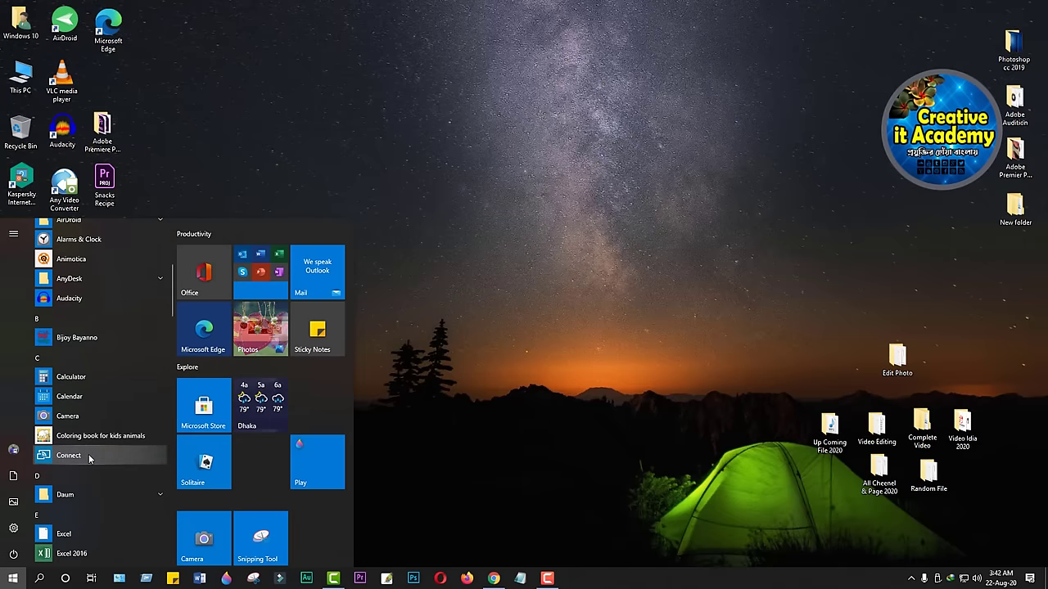
{"action": "scroll", "coordinate": [82, 462], "scroll_direction": "down", "scroll_amount": 4}
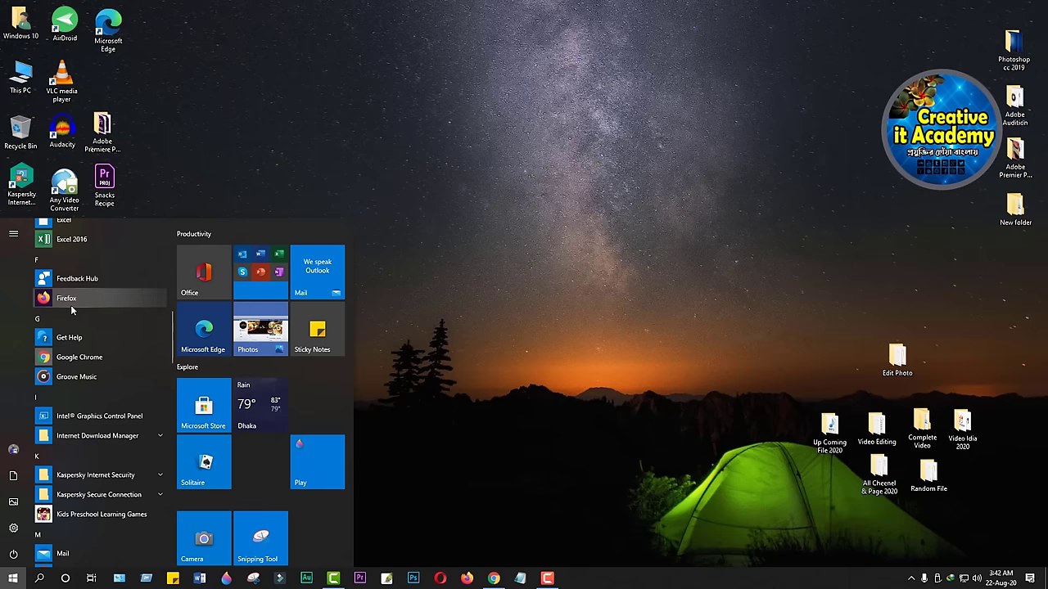
{"action": "scroll", "coordinate": [107, 491], "scroll_direction": "down", "scroll_amount": 5}
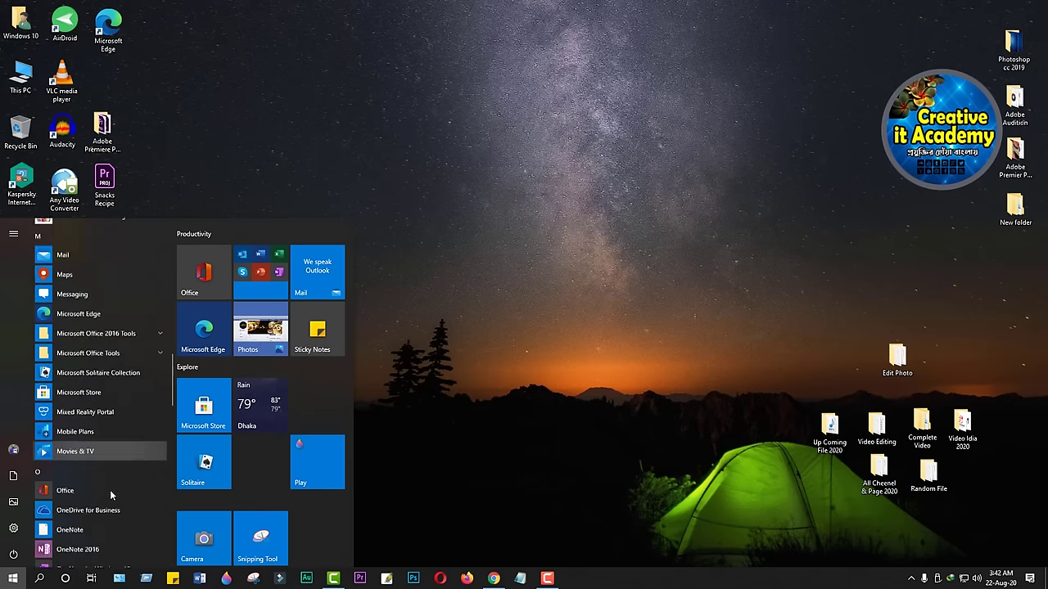
{"action": "scroll", "coordinate": [110, 490], "scroll_direction": "down", "scroll_amount": 10}
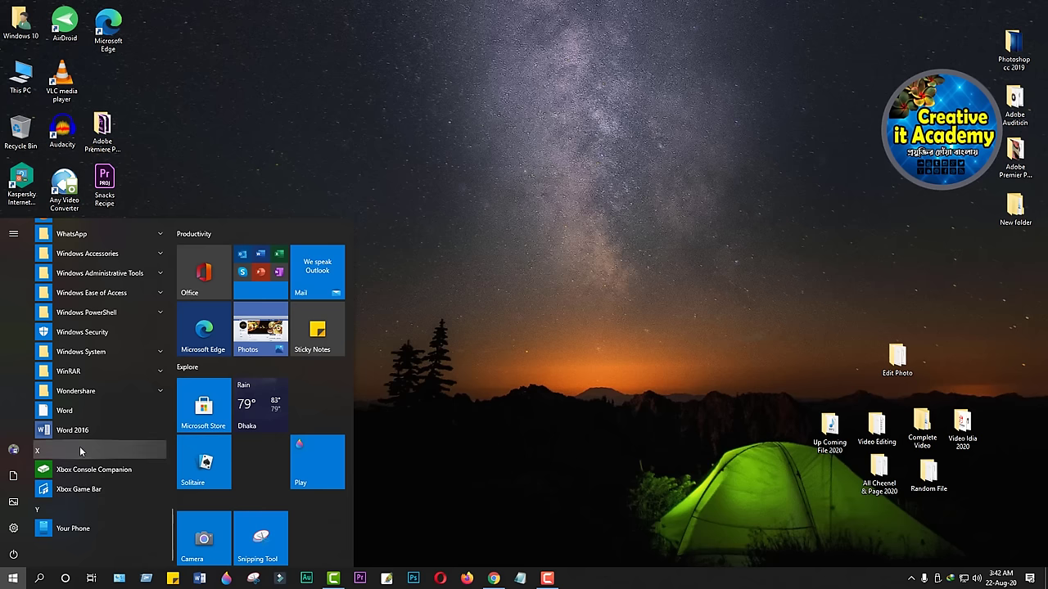
{"action": "scroll", "coordinate": [91, 401], "scroll_direction": "up", "scroll_amount": 9}
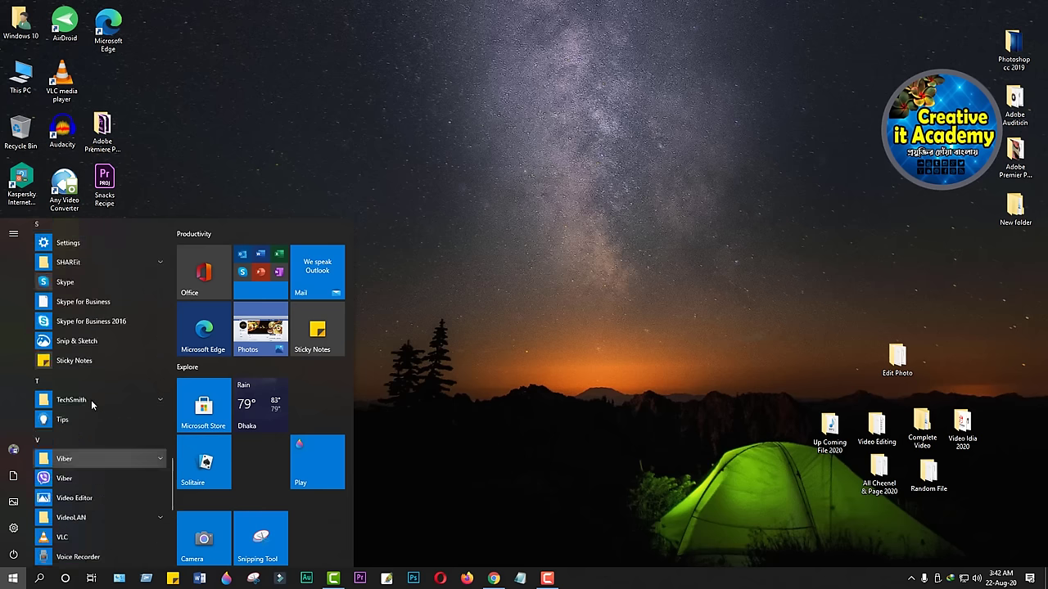
{"action": "scroll", "coordinate": [93, 400], "scroll_direction": "up", "scroll_amount": 15}
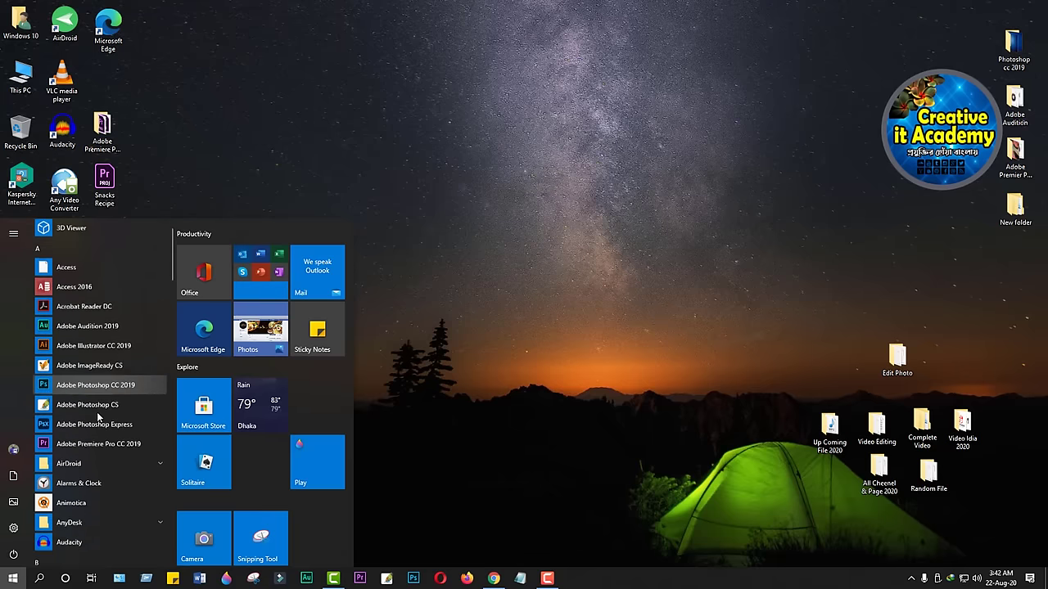
Launch Audacity from the installed apps list and close its window.
{"action": "scroll", "coordinate": [97, 413], "scroll_direction": "down", "scroll_amount": 3}
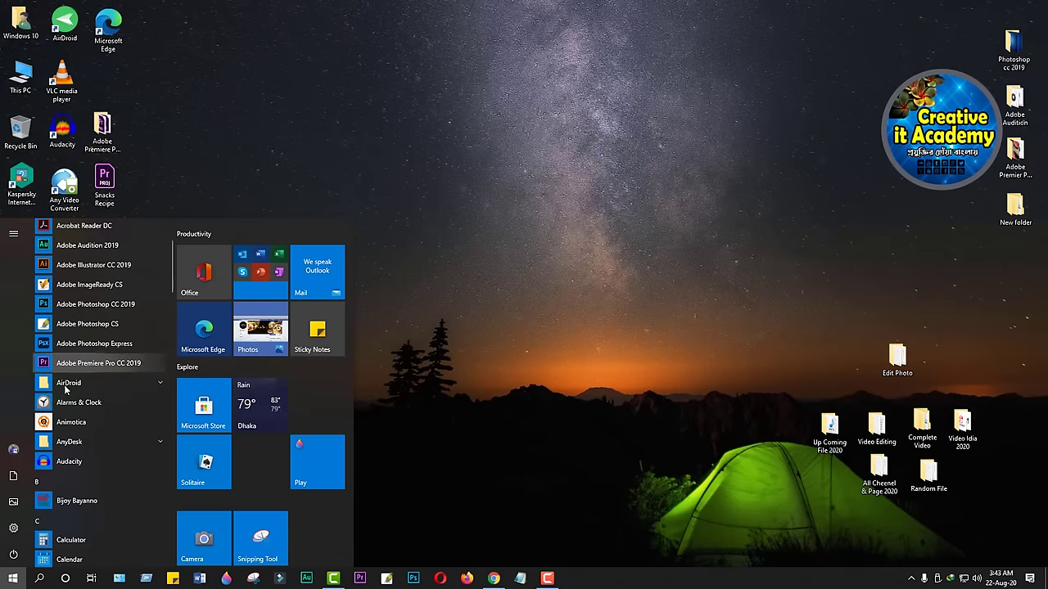
{"action": "left_click", "coordinate": [66, 464]}
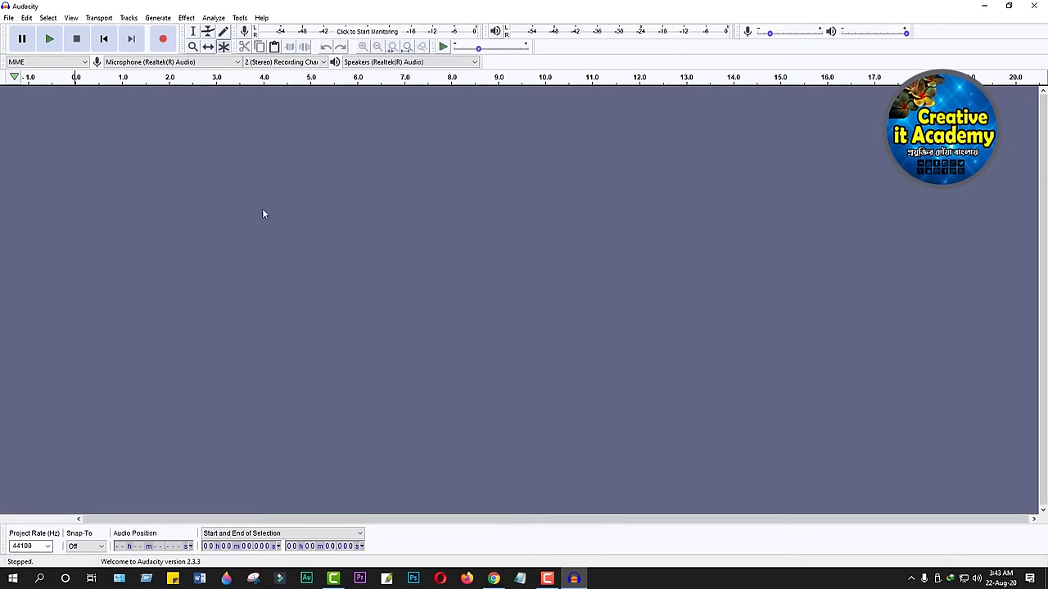
{"action": "left_click", "coordinate": [1036, 6]}
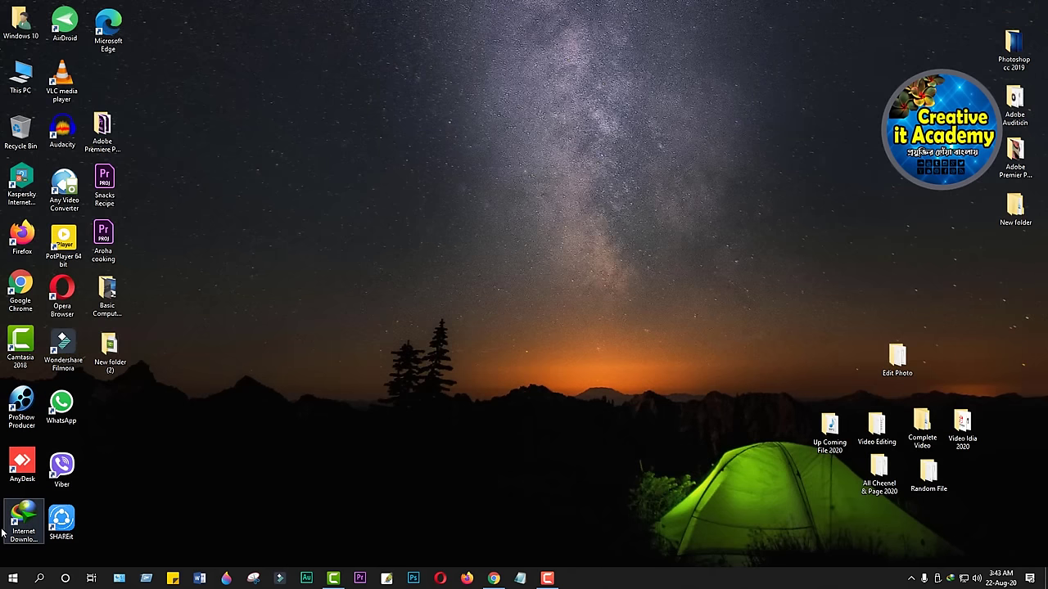
Reopen Start to view the installed apps list again, then dismiss it.
{"action": "left_click", "coordinate": [12, 581]}
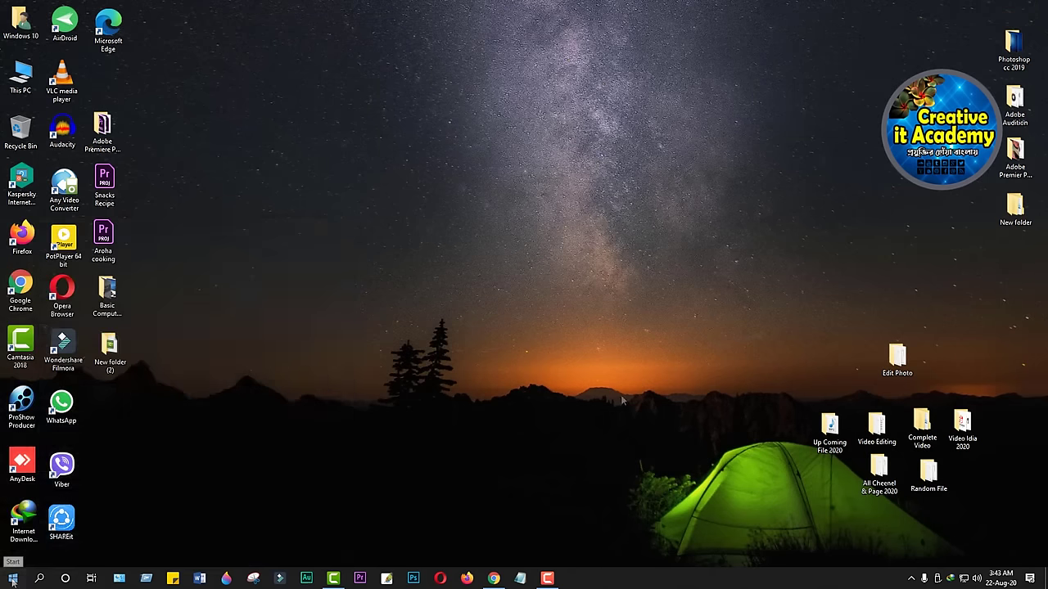
{"action": "key", "text": "super"}
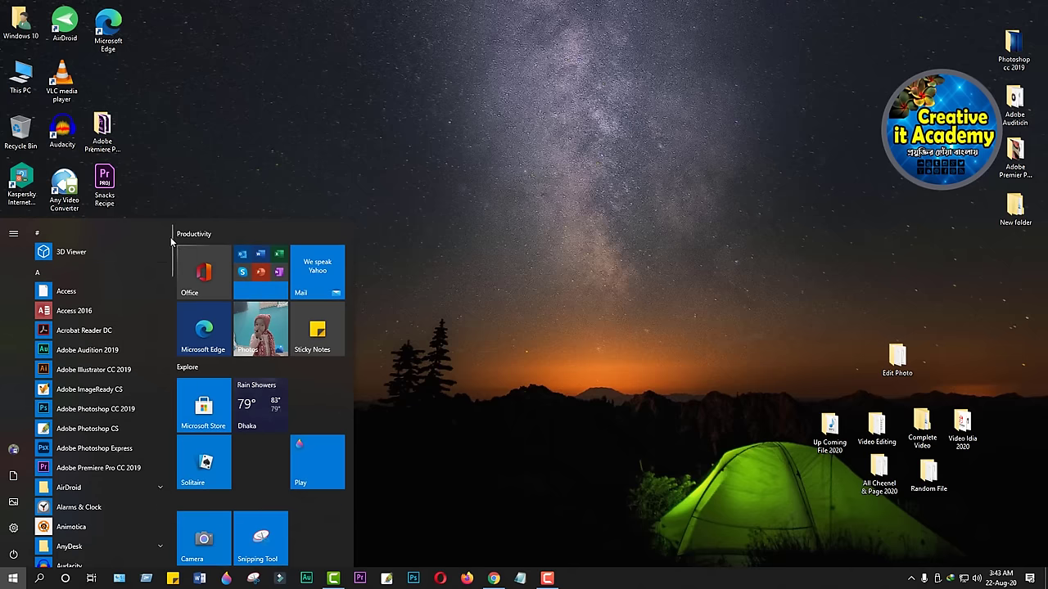
{"action": "mouse_move", "coordinate": [170, 246]}
{"action": "left_mouse_down"}
{"action": "mouse_move", "coordinate": [180, 415]}
{"action": "mouse_move", "coordinate": [169, 530]}
{"action": "mouse_move", "coordinate": [170, 229]}
{"action": "left_mouse_up"}
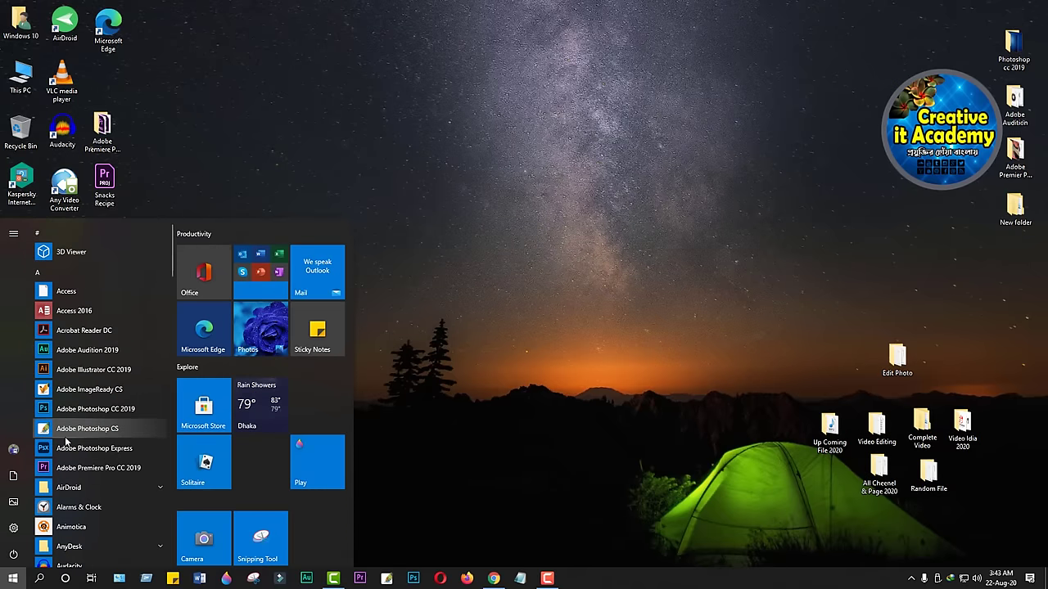
{"action": "left_click", "coordinate": [563, 260]}
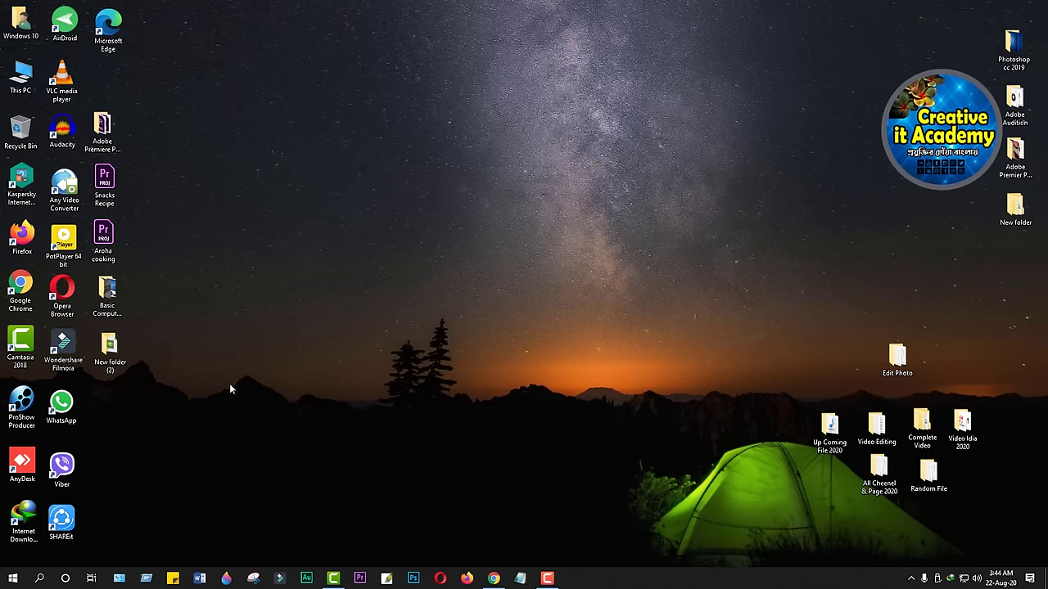
Search Windows for "photo", then clear the search text and close the search.
{"action": "left_click", "coordinate": [41, 578]}
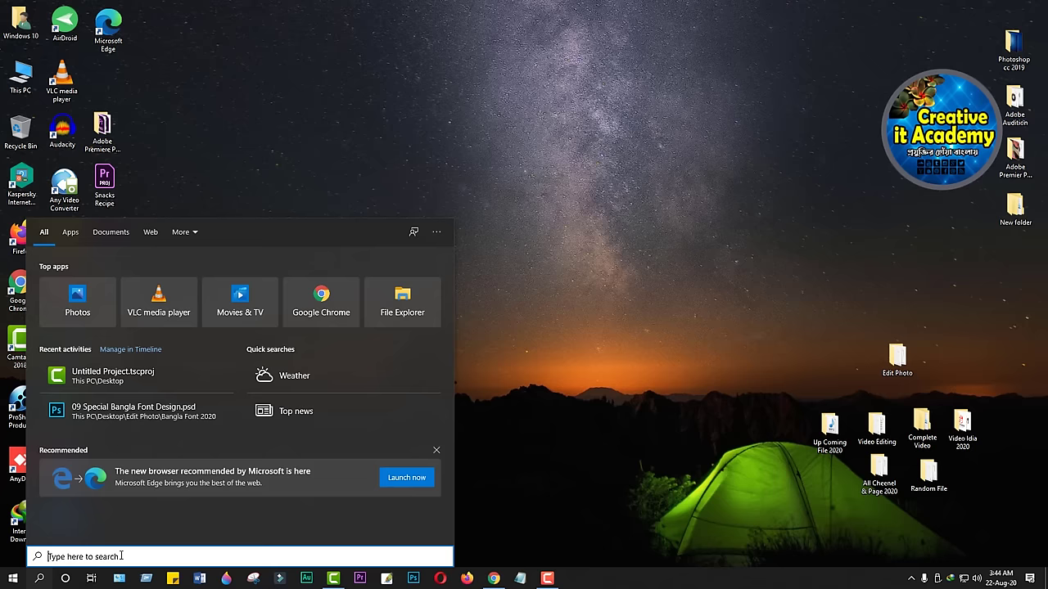
{"action": "type", "text": "photo"}
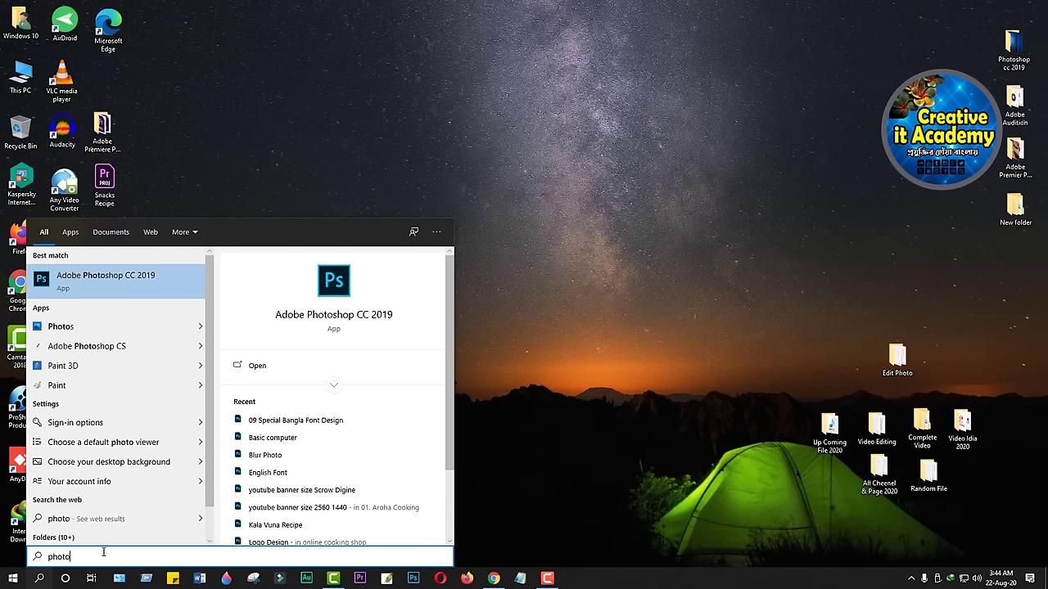
{"action": "key", "text": "BackSpace"}
{"action": "key", "text": "BackSpace"}
{"action": "key", "text": "BackSpace"}
{"action": "key", "text": "BackSpace"}
{"action": "key", "text": "BackSpace"}
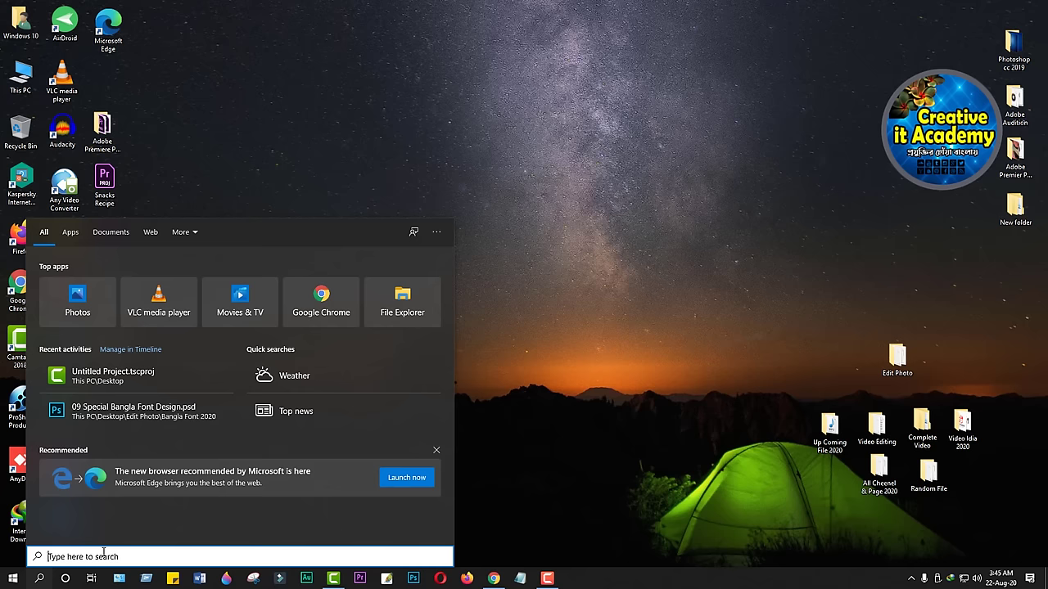
{"action": "left_click", "coordinate": [39, 579]}
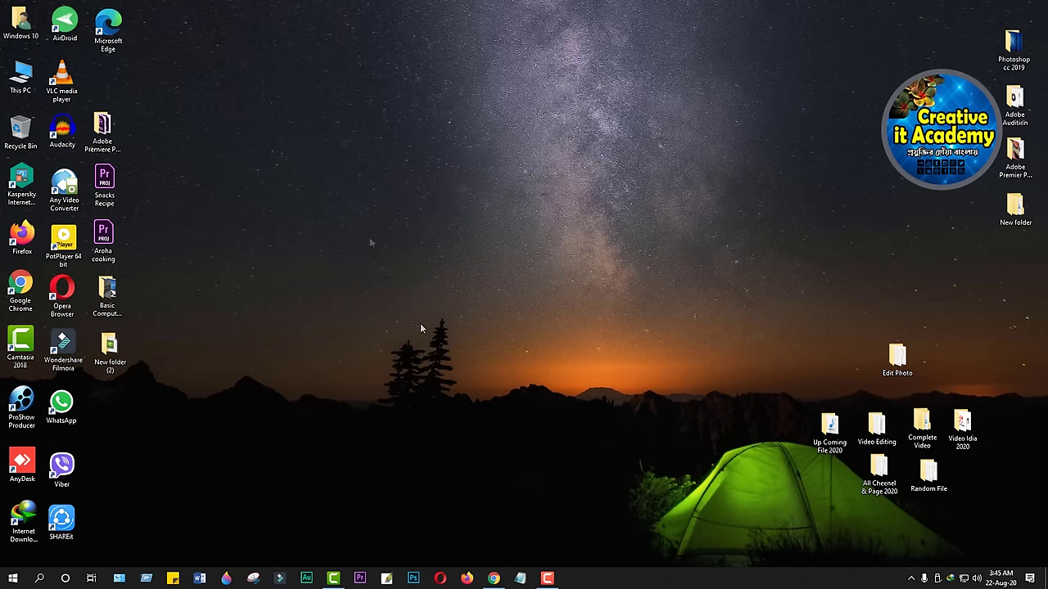
Refresh the desktop, view the item types that can be created there, and dismiss the options without creating anything.
{"action": "right_click", "coordinate": [324, 130]}
{"action": "left_click", "coordinate": [357, 162]}
{"action": "right_click", "coordinate": [348, 126]}
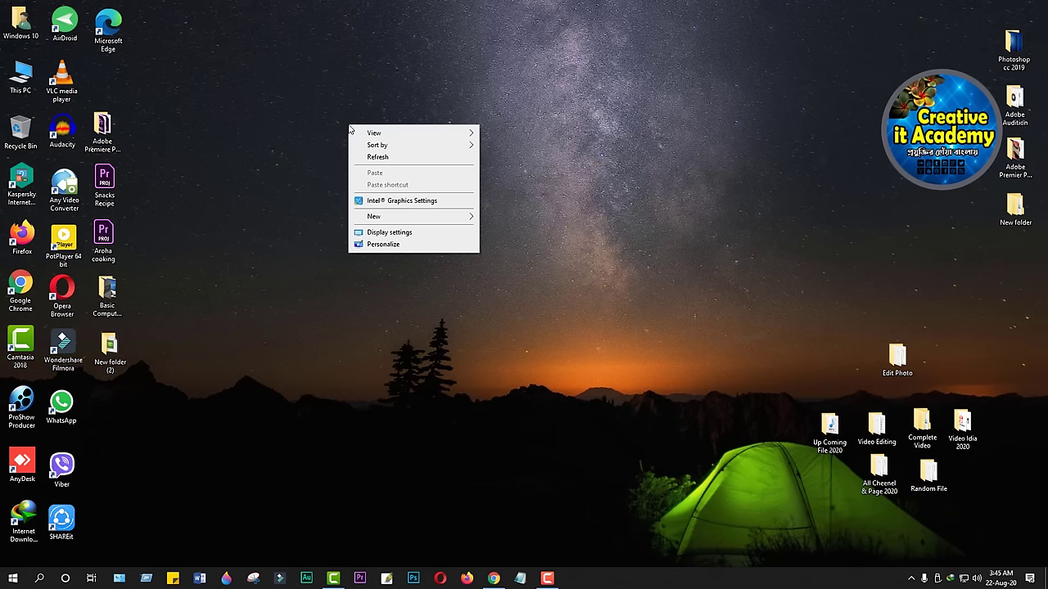
{"action": "mouse_move", "coordinate": [391, 218]}
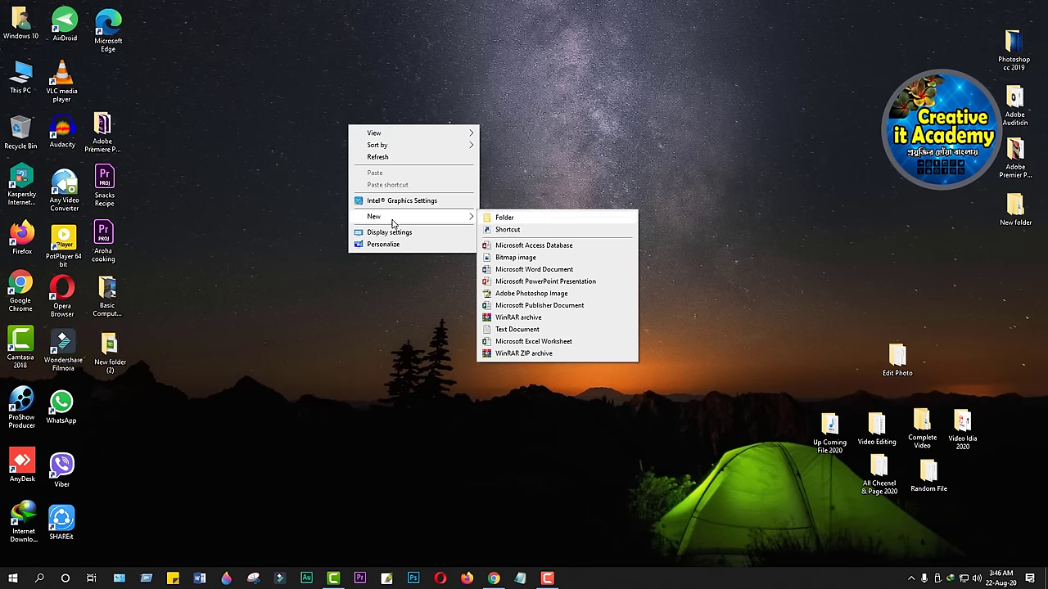
{"action": "left_click", "coordinate": [252, 216]}
{"action": "right_click", "coordinate": [315, 150]}
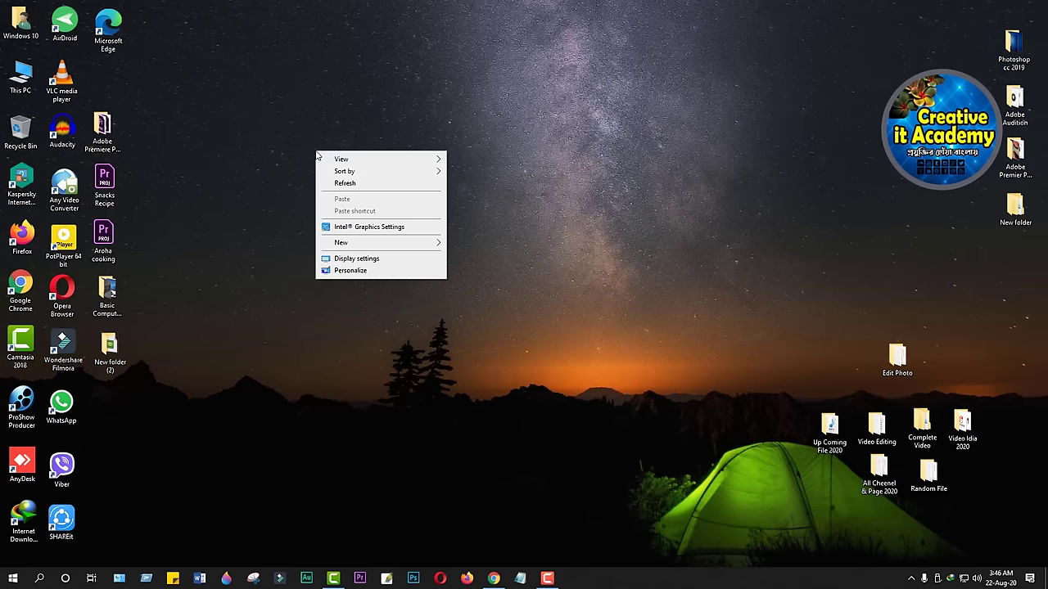
Create a desktop folder named Dhaka and move it slightly down toward the existing icon columns.
{"action": "right_click", "coordinate": [375, 142]}
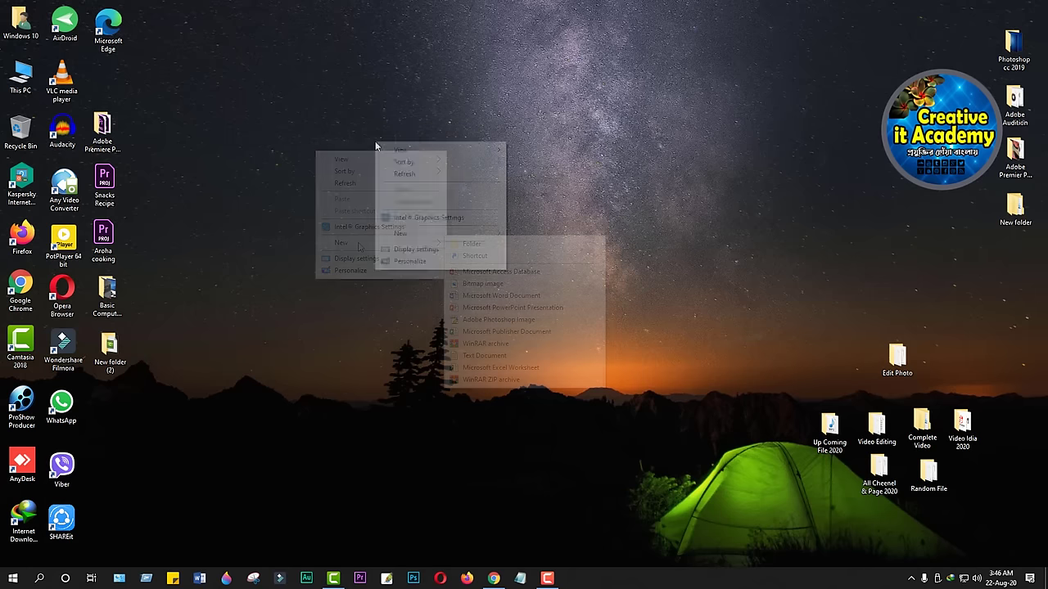
{"action": "mouse_move", "coordinate": [413, 235]}
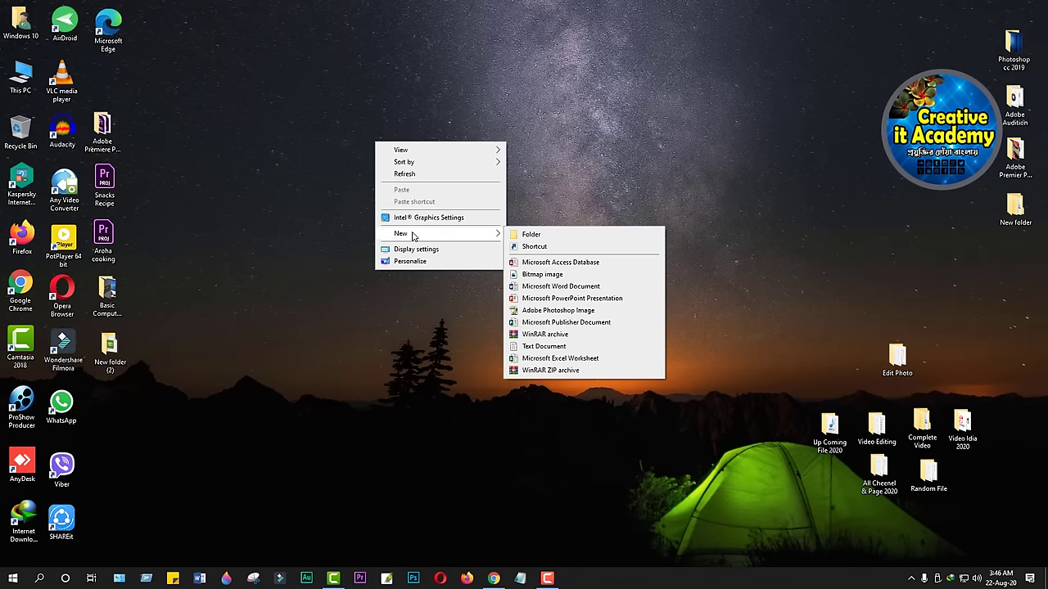
{"action": "left_click", "coordinate": [532, 235]}
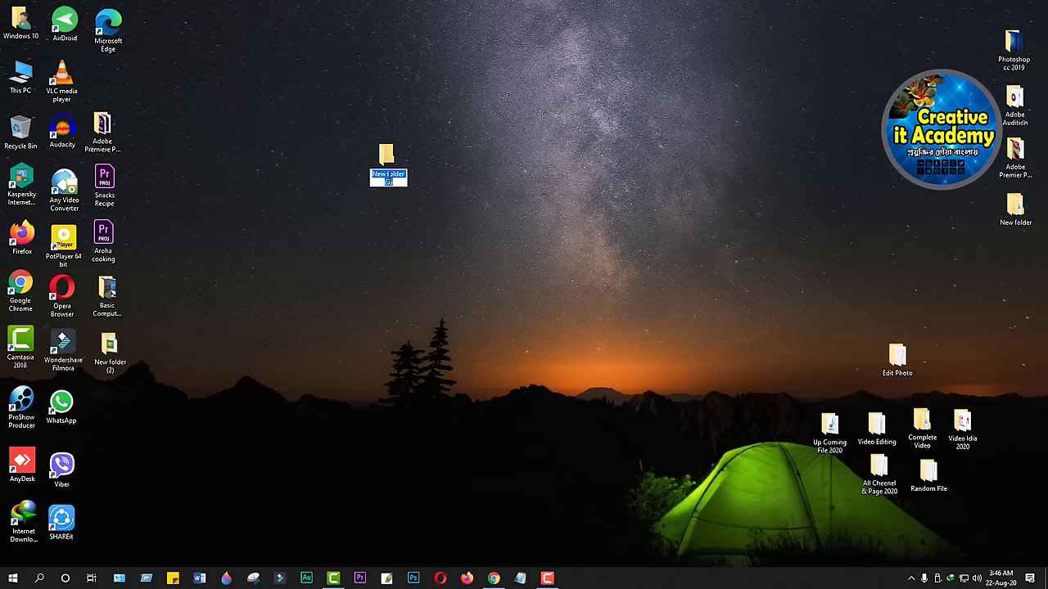
{"action": "type", "text": "DHaka"}
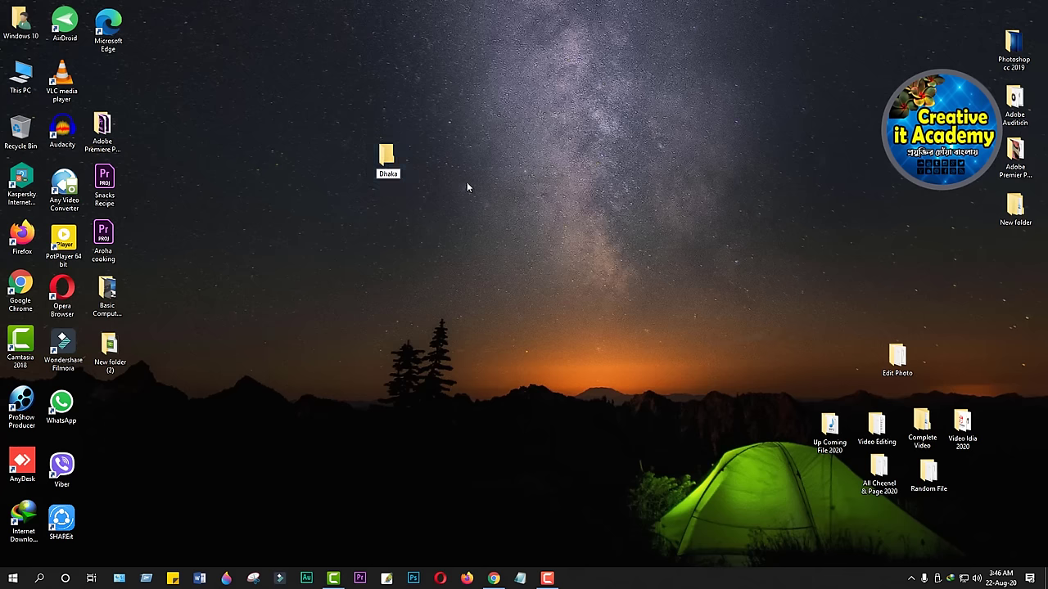
{"action": "key", "text": "Return"}
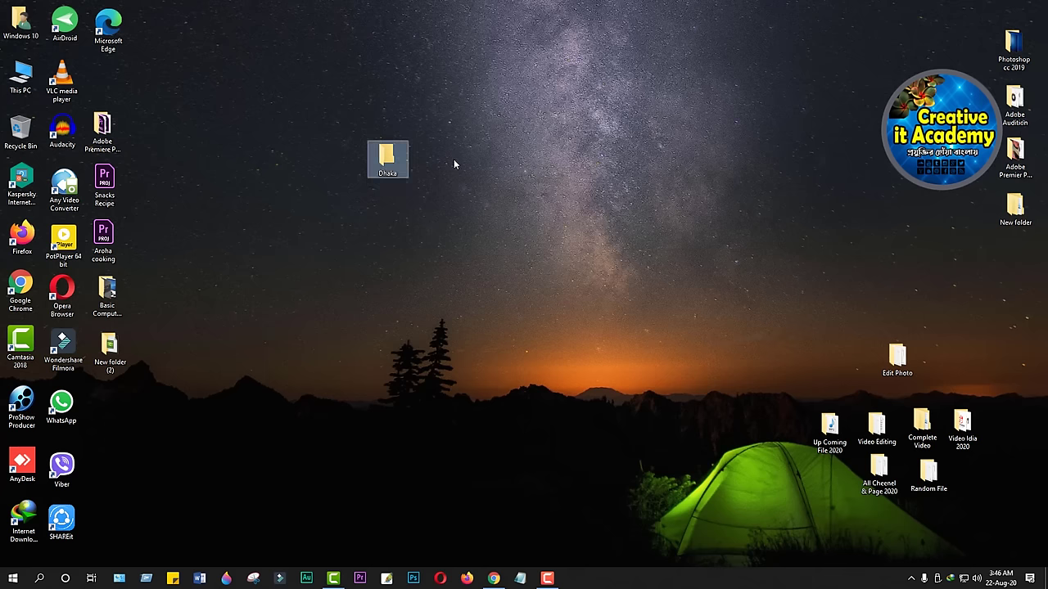
{"action": "left_click_drag", "start_coordinate": [385, 157], "coordinate": [303, 196]}
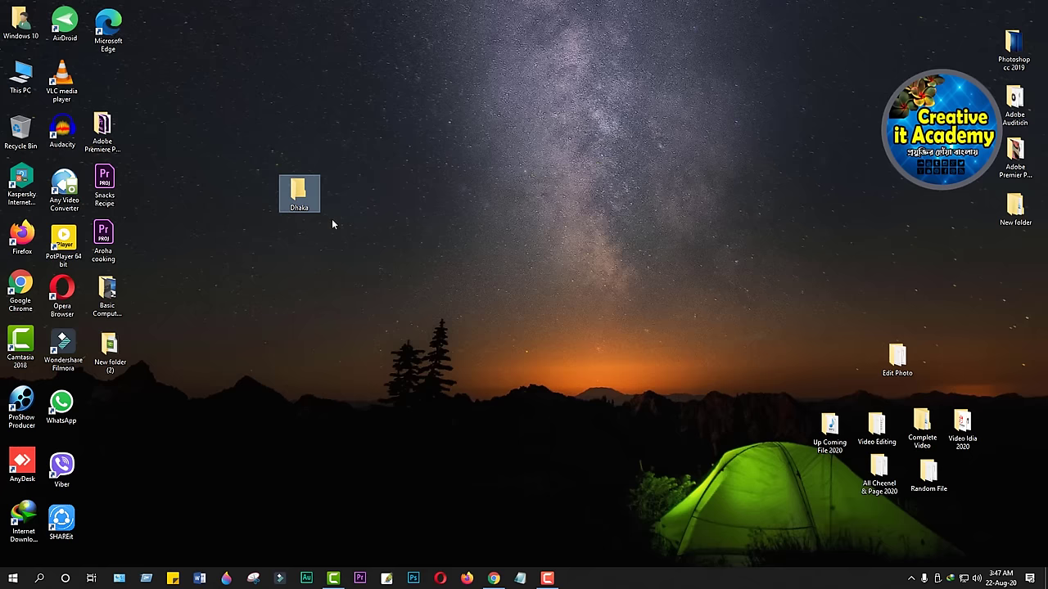
Create a second folder on the desktop beside Dhaka, keeping the default name, and deselect it.
{"action": "right_click", "coordinate": [359, 136]}
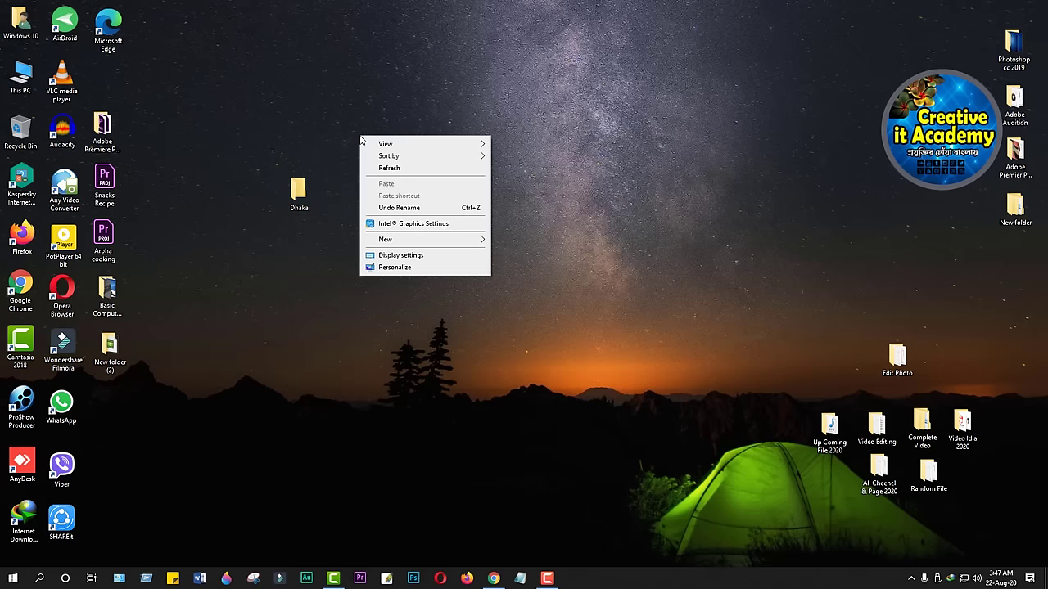
{"action": "mouse_move", "coordinate": [404, 239]}
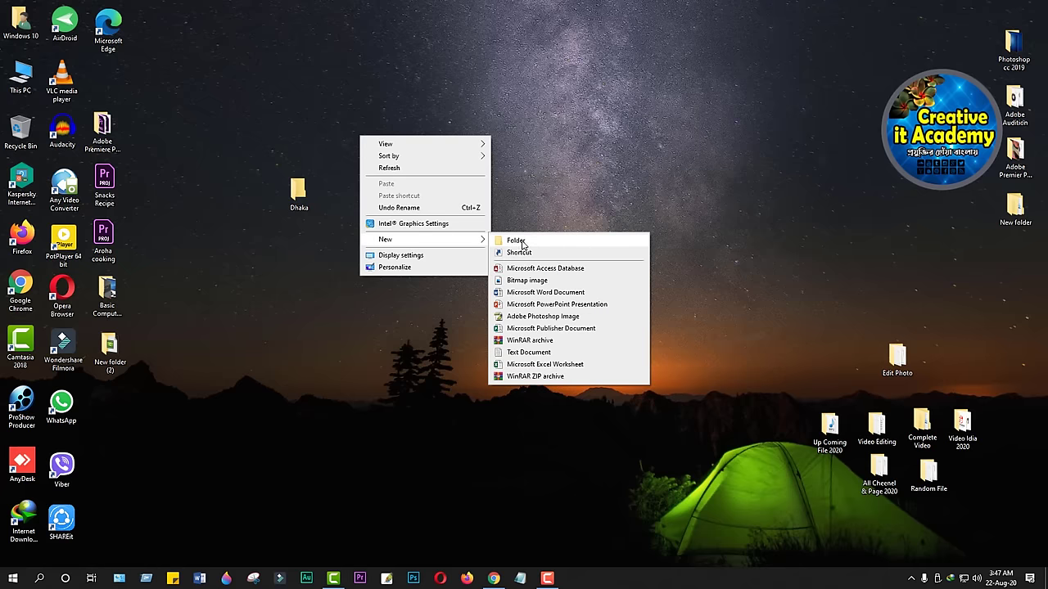
{"action": "left_click", "coordinate": [518, 241]}
{"action": "key", "text": "Return"}
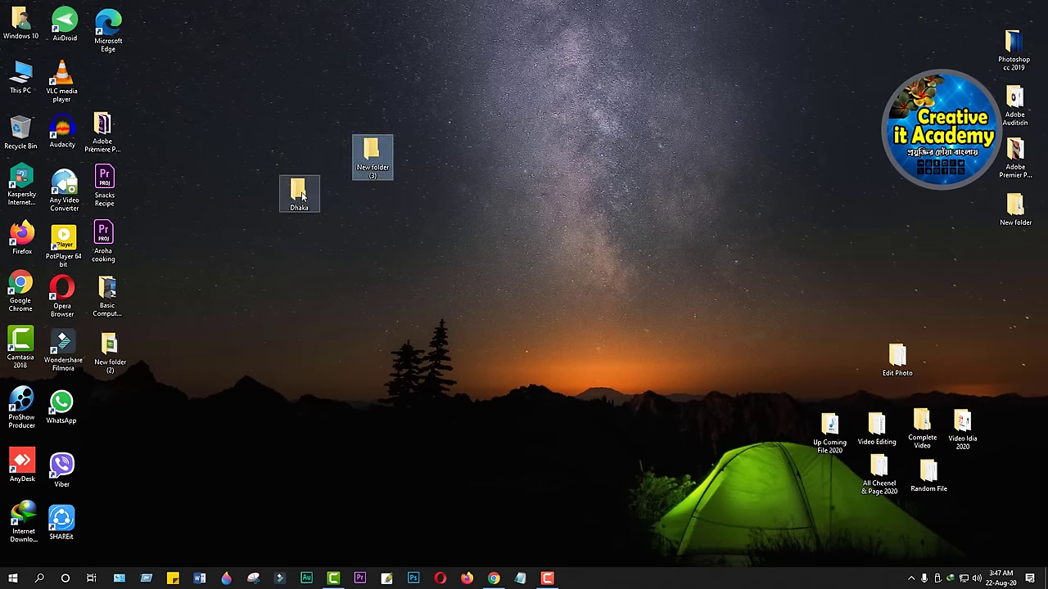
{"action": "left_click", "coordinate": [358, 255]}
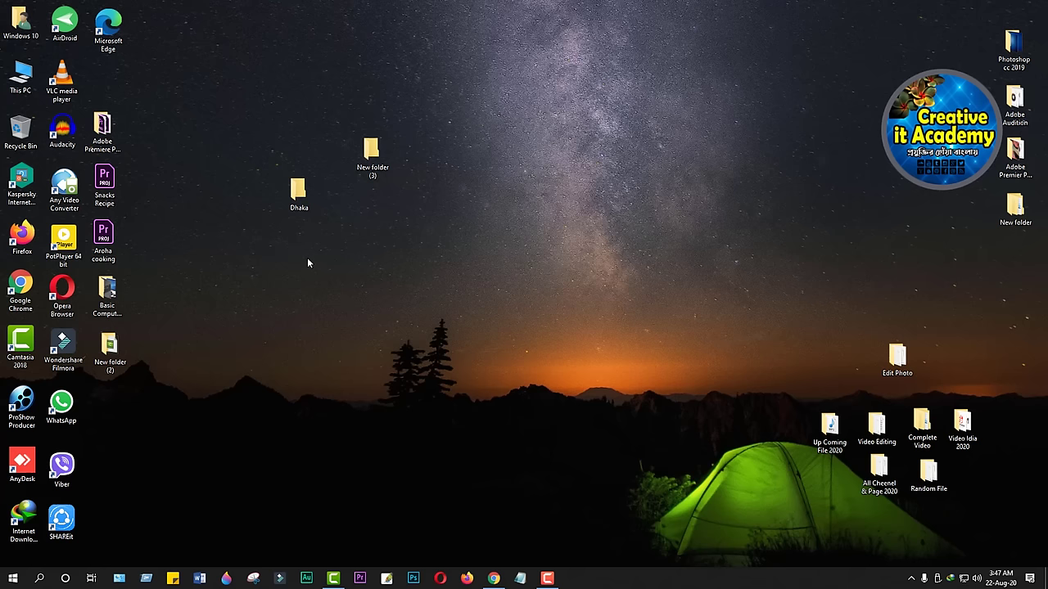
Open the Dhaka folder and close its window, doing this twice with two different opening methods.
{"action": "double_click", "coordinate": [305, 201]}
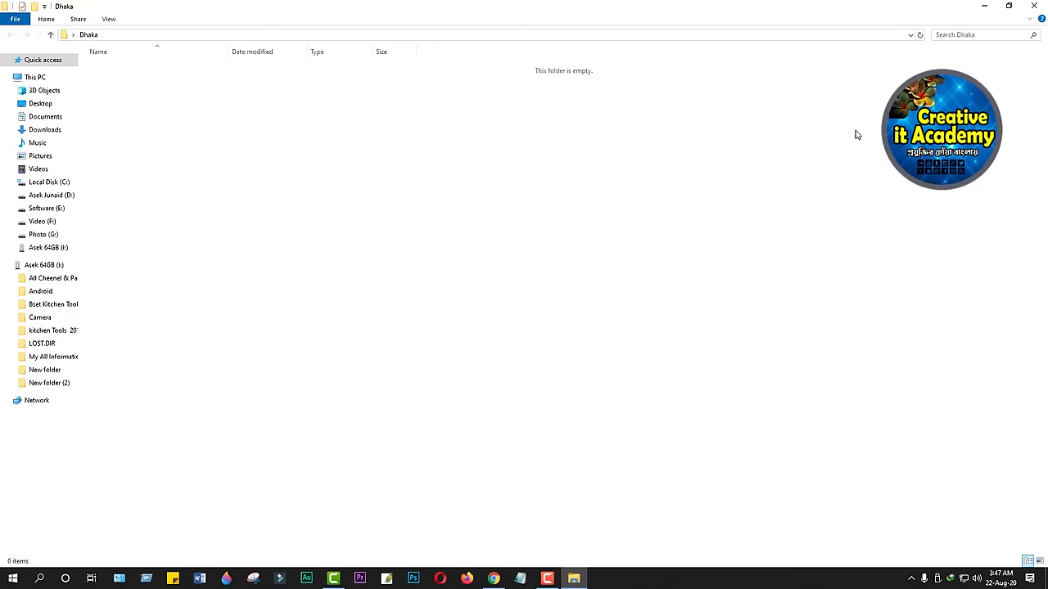
{"action": "left_click", "coordinate": [1035, 6]}
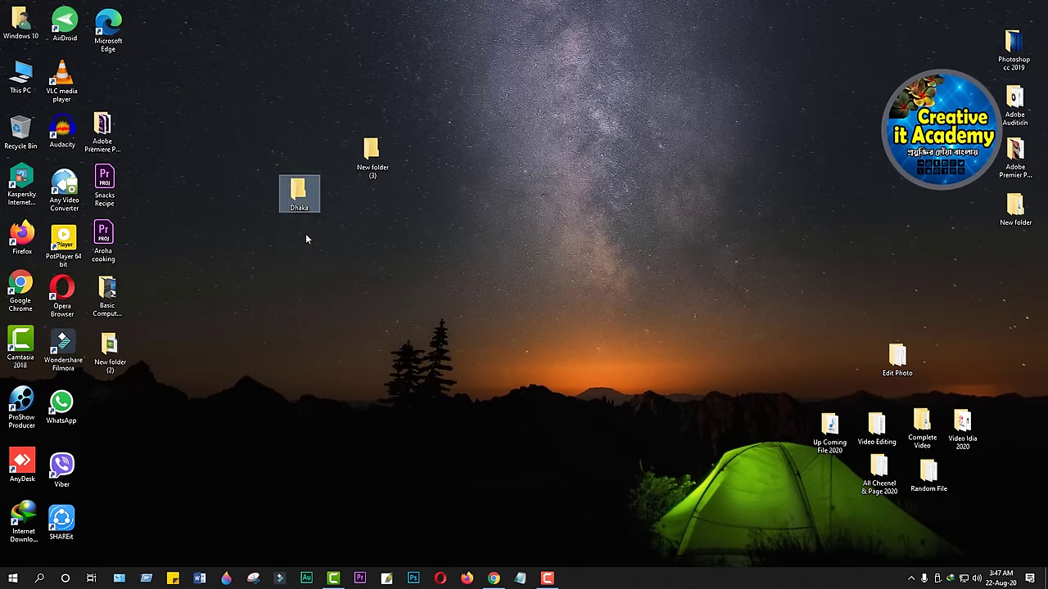
{"action": "left_click", "coordinate": [352, 291]}
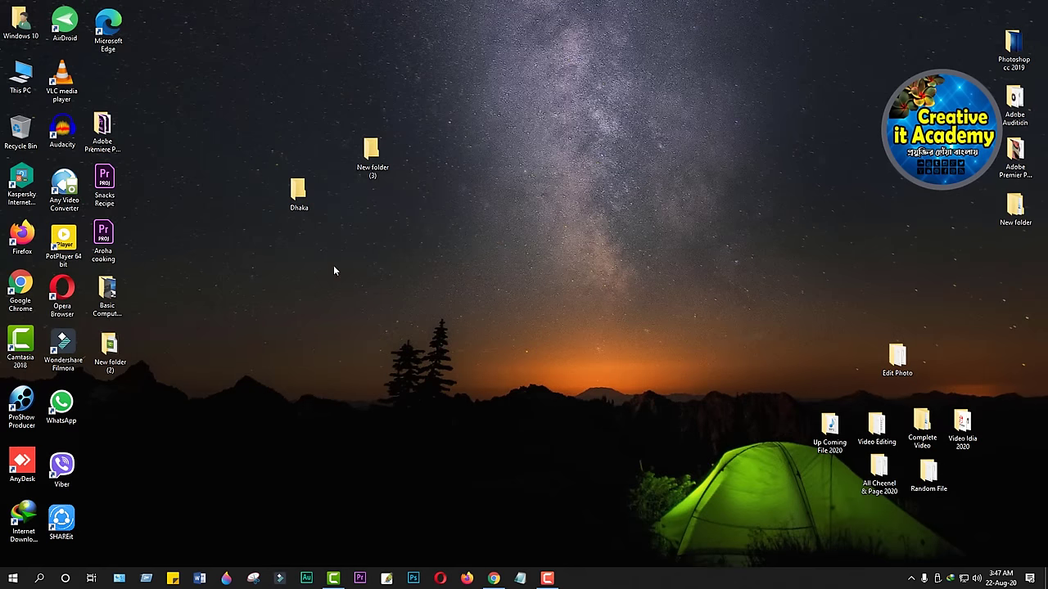
{"action": "right_click", "coordinate": [295, 195]}
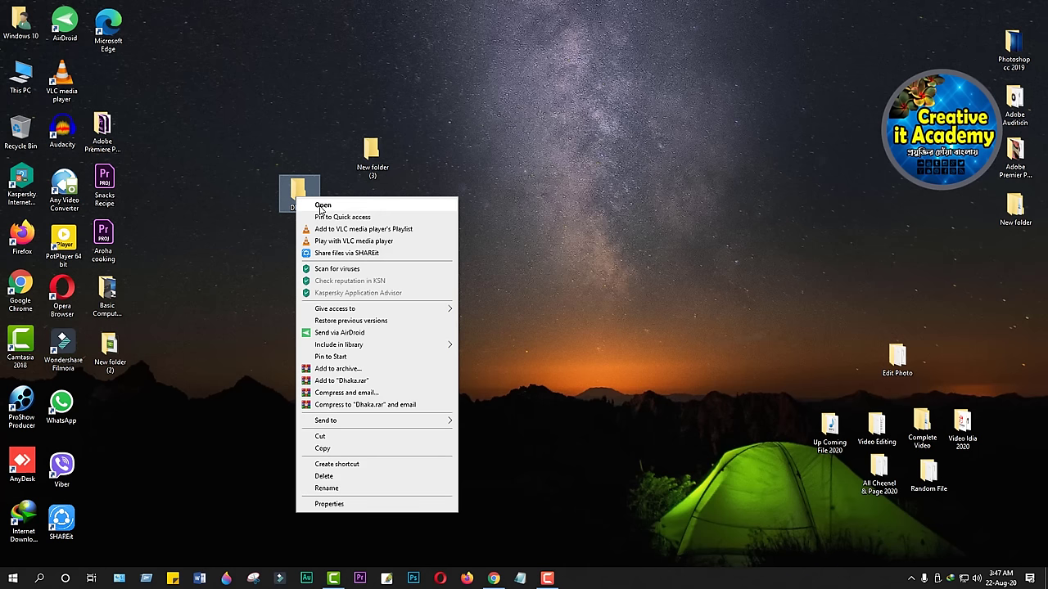
{"action": "left_click", "coordinate": [265, 240]}
{"action": "right_click", "coordinate": [296, 191]}
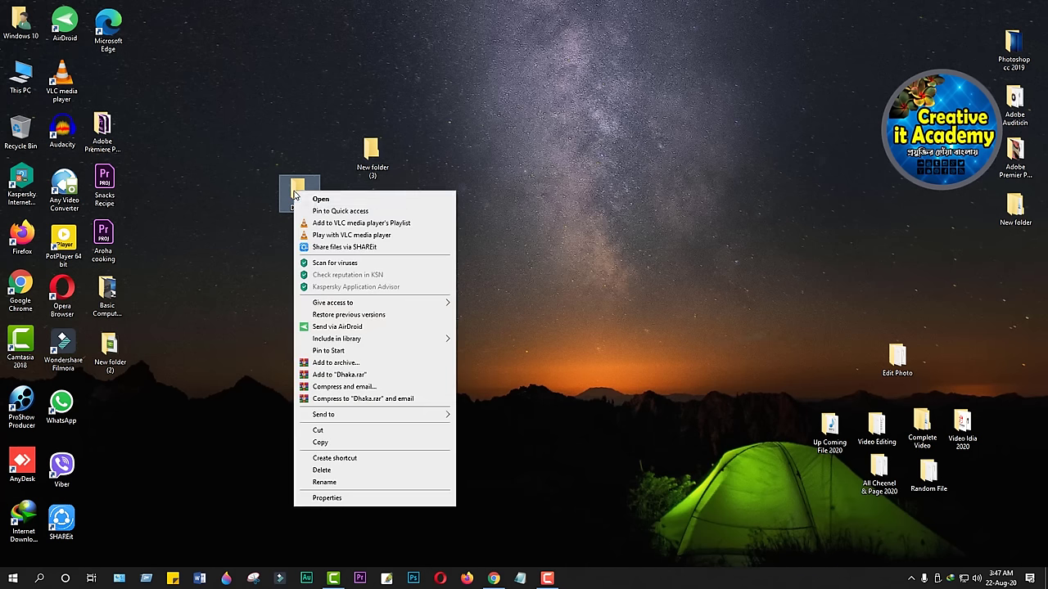
{"action": "left_click", "coordinate": [322, 200]}
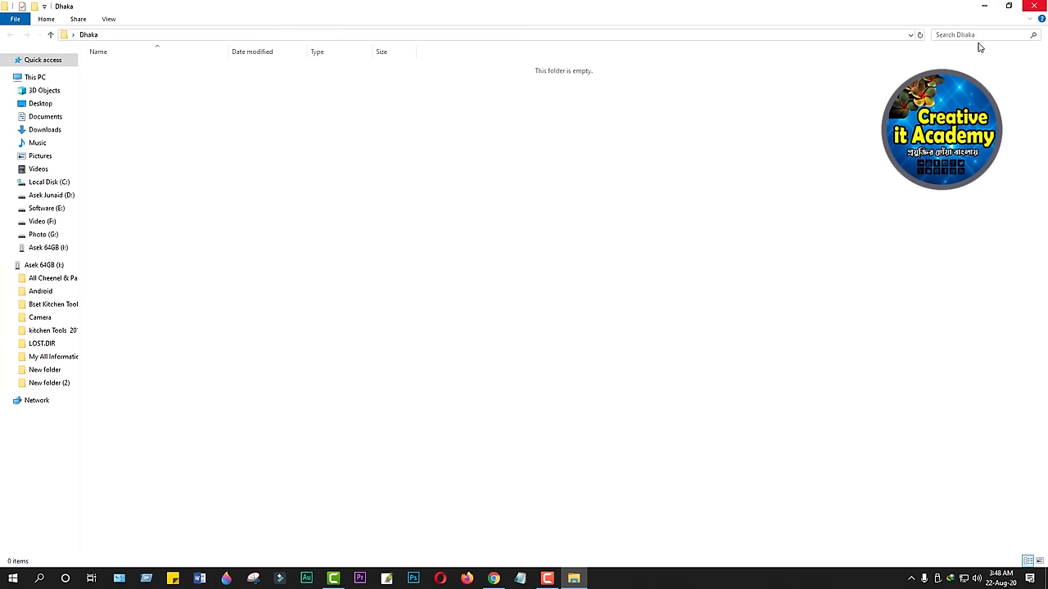
{"action": "left_click", "coordinate": [1038, 8]}
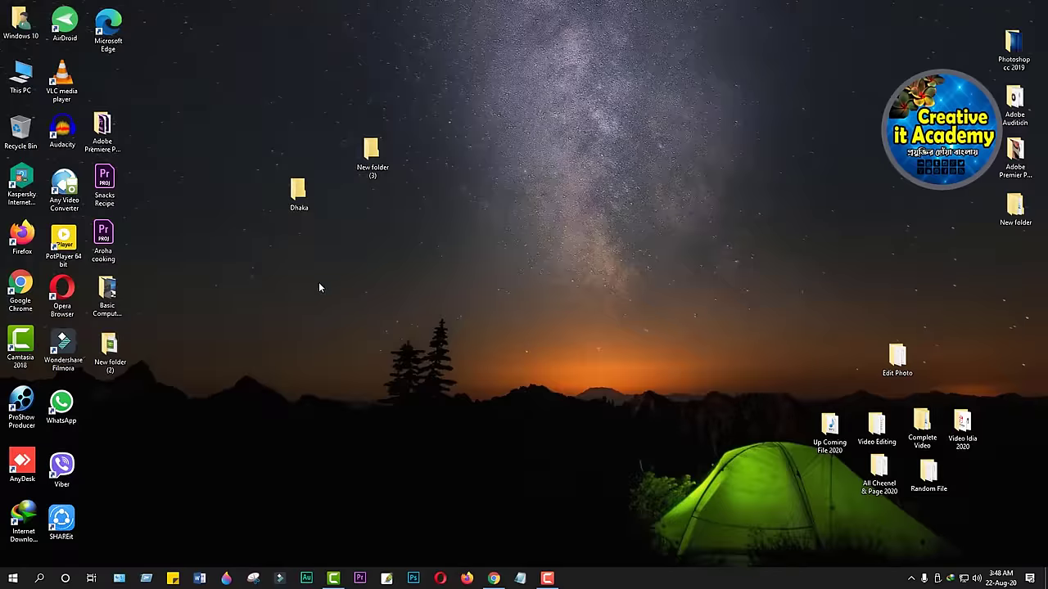
Reopen the Dhaka folder, restore its window down from full screen, and move it around the desktop.
{"action": "right_click", "coordinate": [298, 187]}
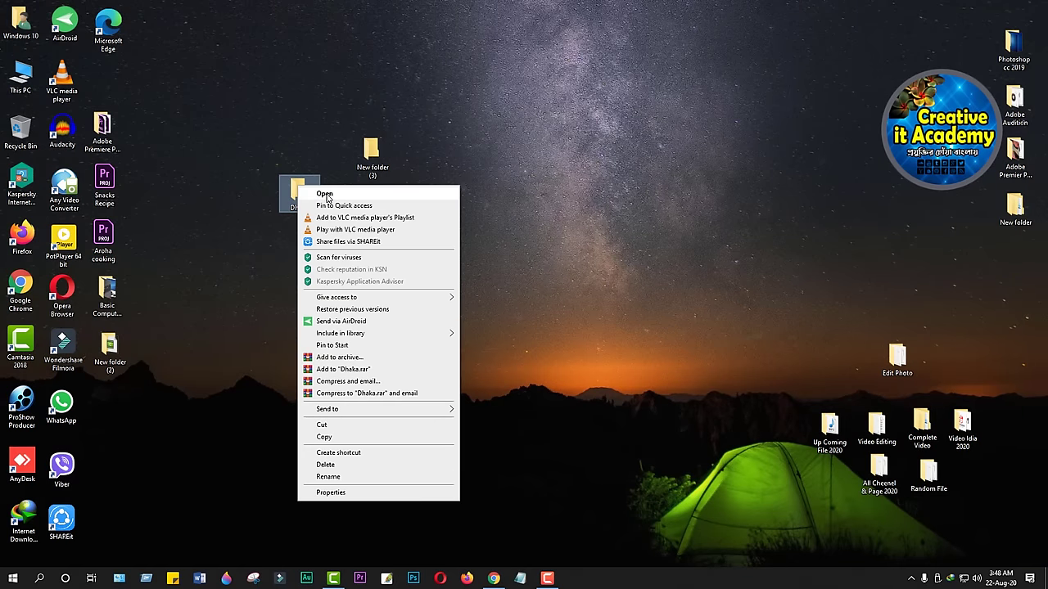
{"action": "left_click", "coordinate": [325, 193]}
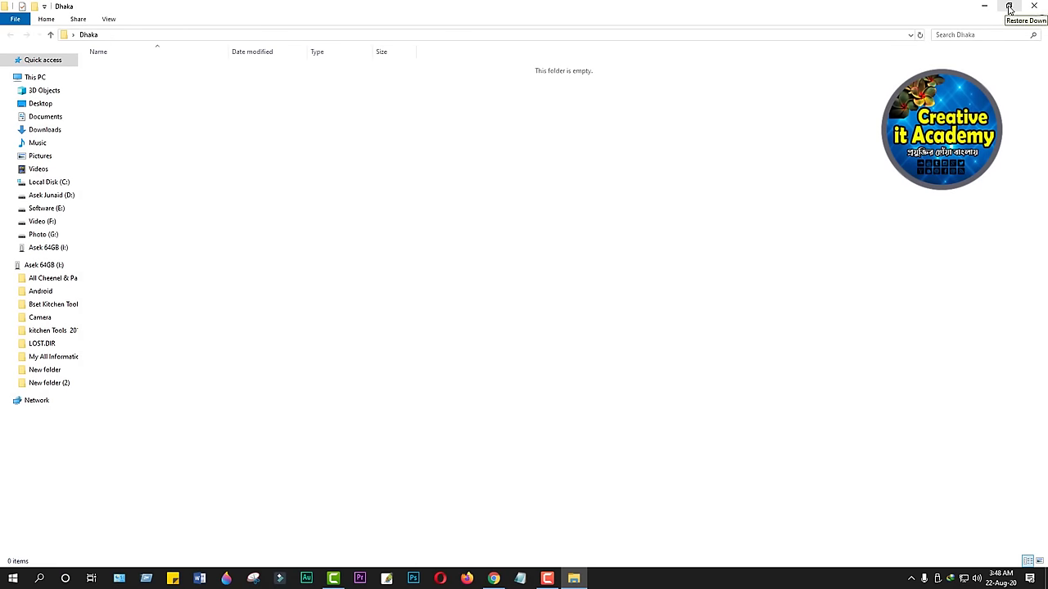
{"action": "left_click", "coordinate": [1009, 7]}
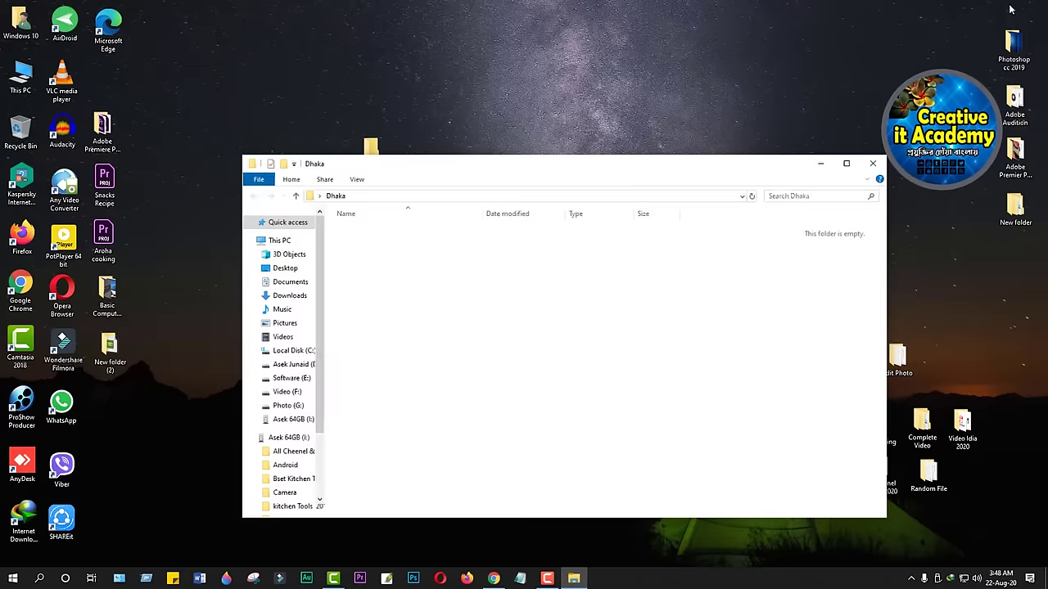
{"action": "left_click_drag", "start_coordinate": [744, 190], "coordinate": [605, 56]}
{"action": "left_click_drag", "start_coordinate": [594, 94], "coordinate": [638, 99]}
{"action": "left_click_drag", "start_coordinate": [568, 93], "coordinate": [454, 138]}
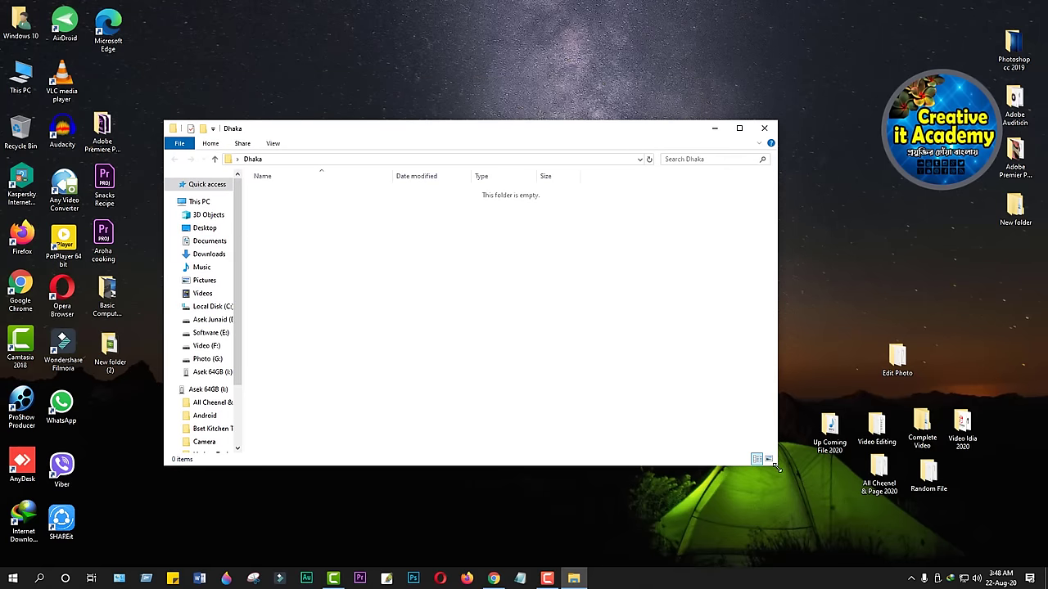
Resize the Dhaka folder window by its edge and corner, ending with a narrower and shorter window.
{"action": "left_click_drag", "start_coordinate": [776, 465], "coordinate": [727, 430]}
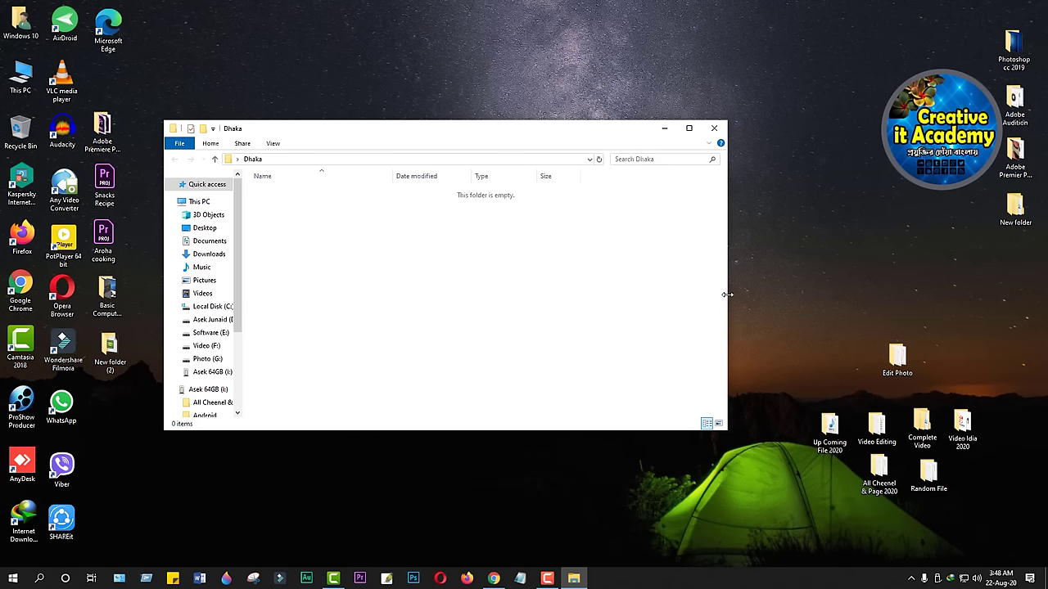
{"action": "left_click_drag", "start_coordinate": [727, 294], "coordinate": [749, 293]}
{"action": "left_click_drag", "start_coordinate": [745, 429], "coordinate": [668, 401]}
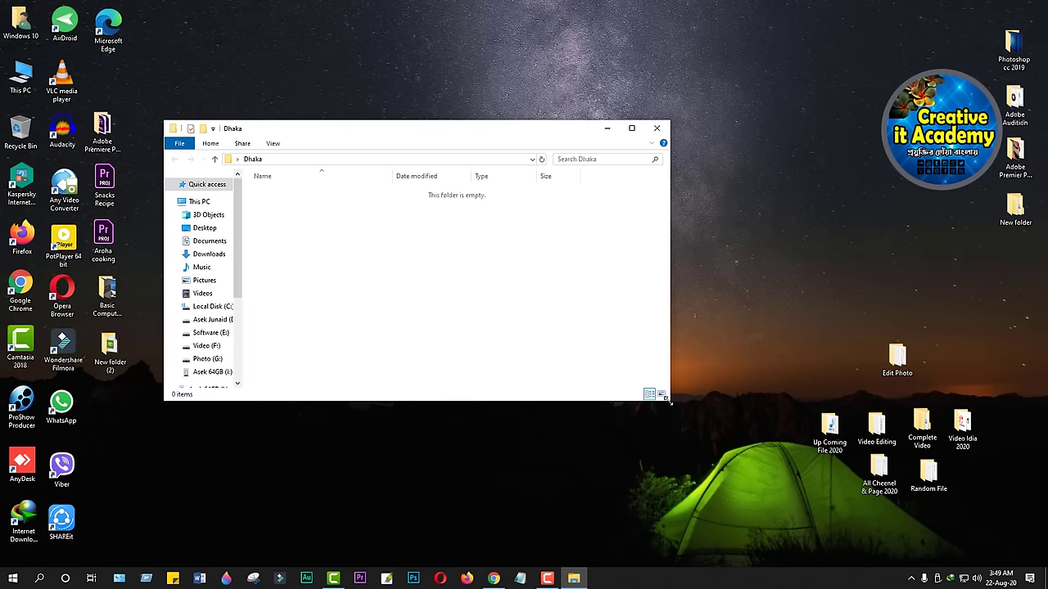
Maximize the Dhaka folder window, restore it down, and maximize it again.
{"action": "left_click", "coordinate": [632, 131]}
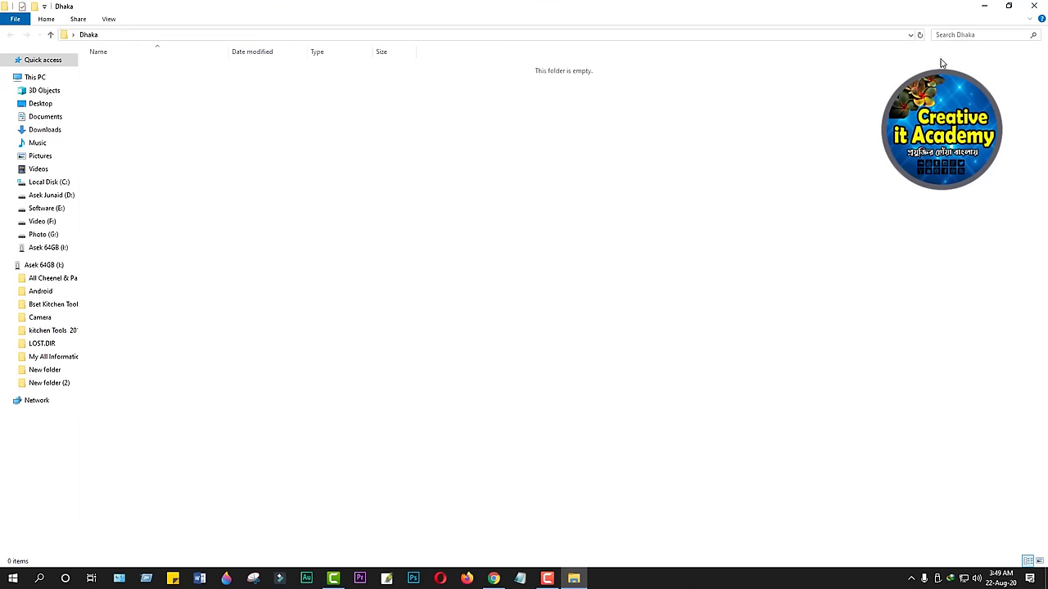
{"action": "left_click", "coordinate": [1009, 7]}
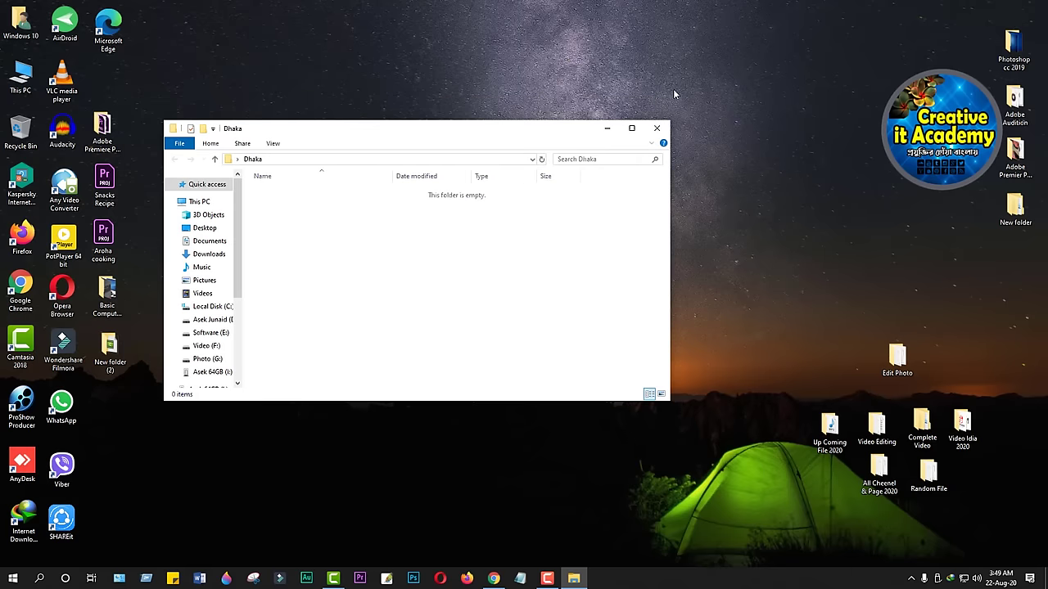
{"action": "left_click", "coordinate": [638, 131]}
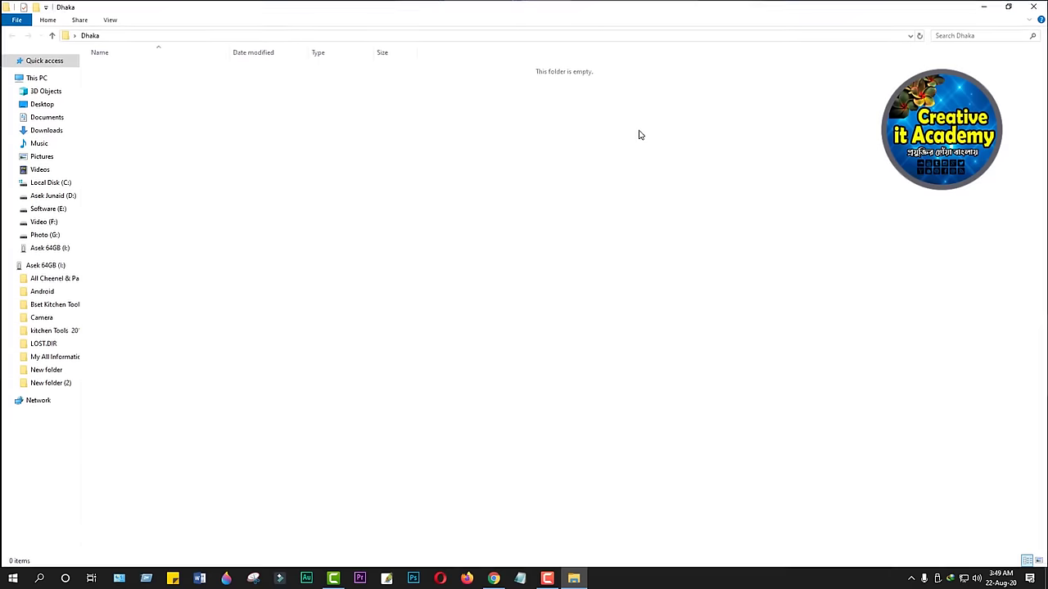
Minimize the Dhaka folder window, bring it back on screen, and close it.
{"action": "left_click", "coordinate": [985, 8]}
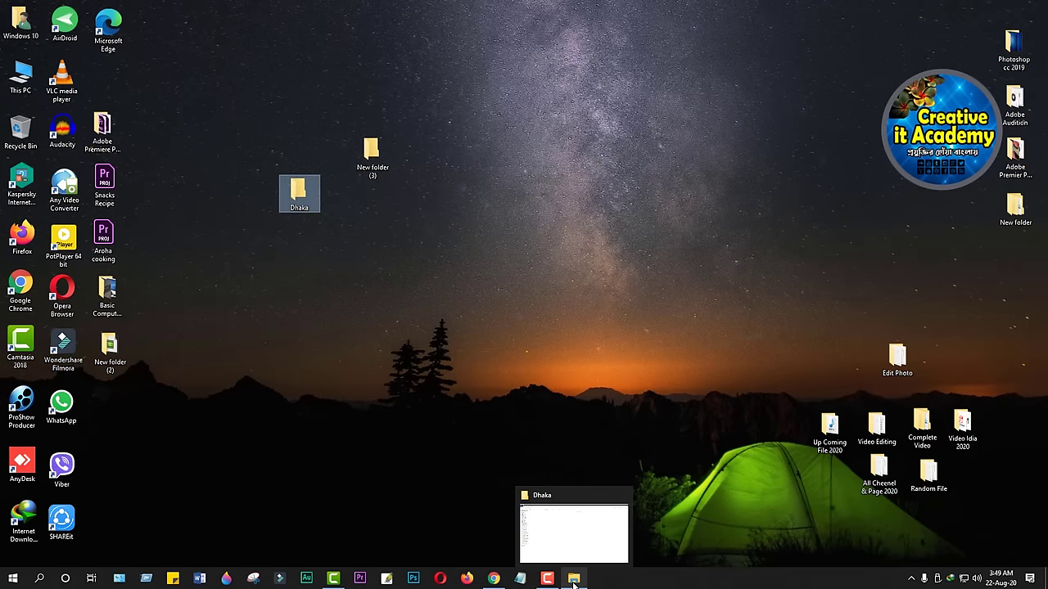
{"action": "left_click", "coordinate": [573, 583]}
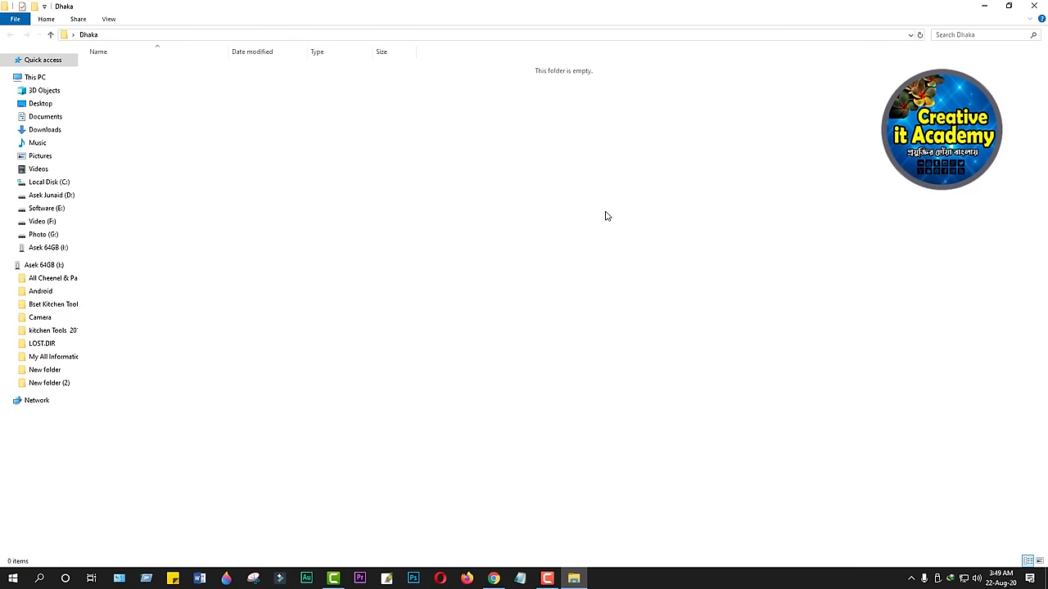
{"action": "left_click", "coordinate": [1036, 7]}
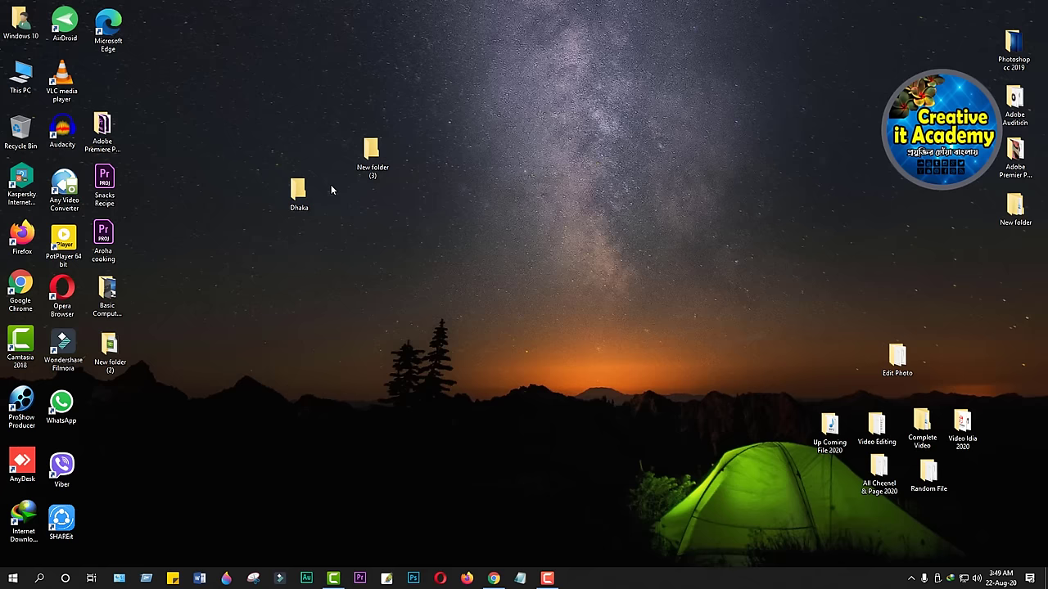
Delete the folder New folder (3) from the desktop.
{"action": "left_click", "coordinate": [369, 162]}
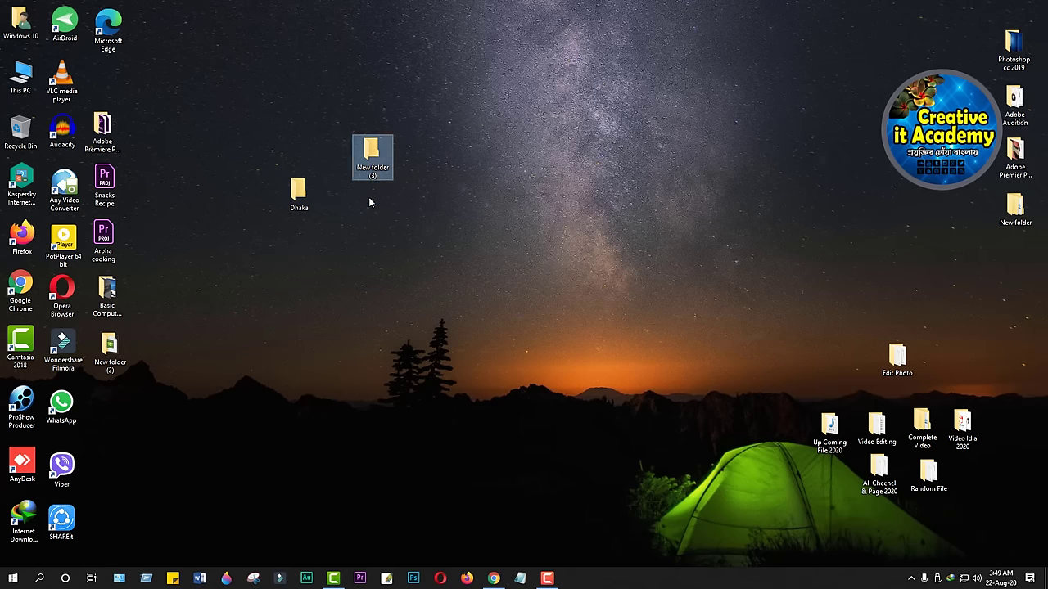
{"action": "right_click", "coordinate": [370, 149]}
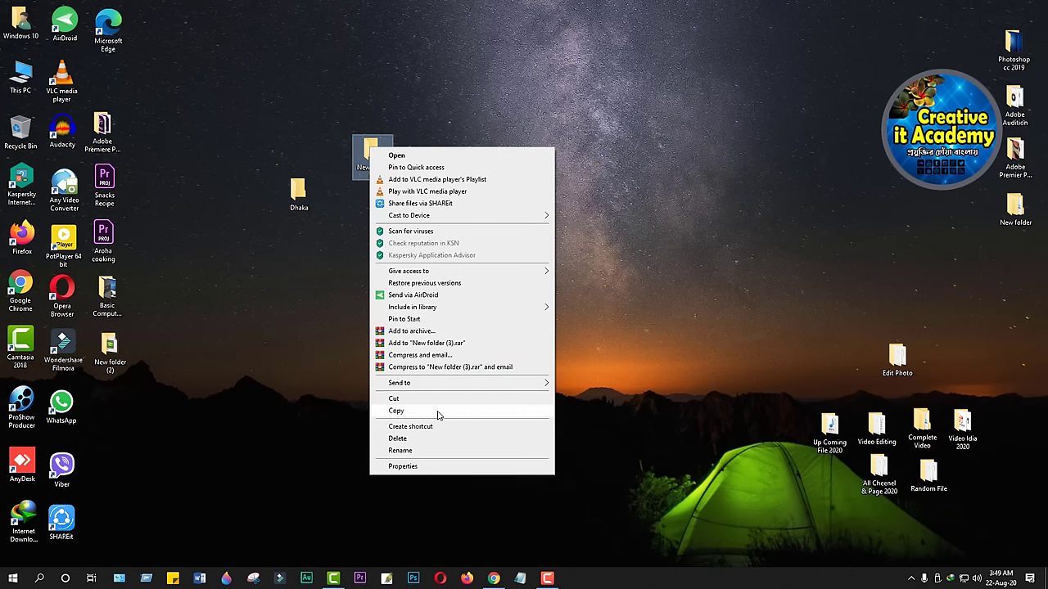
{"action": "left_click", "coordinate": [401, 439]}
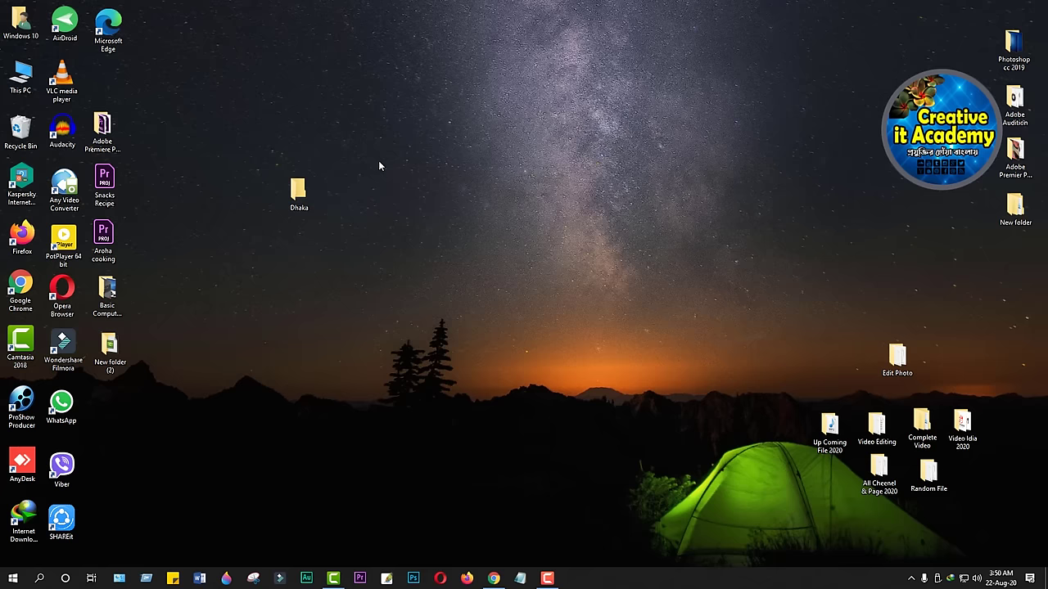
Create a new folder on the desktop, near the Dhaka folder, and name it Bangladesh.
{"action": "right_click", "coordinate": [378, 166]}
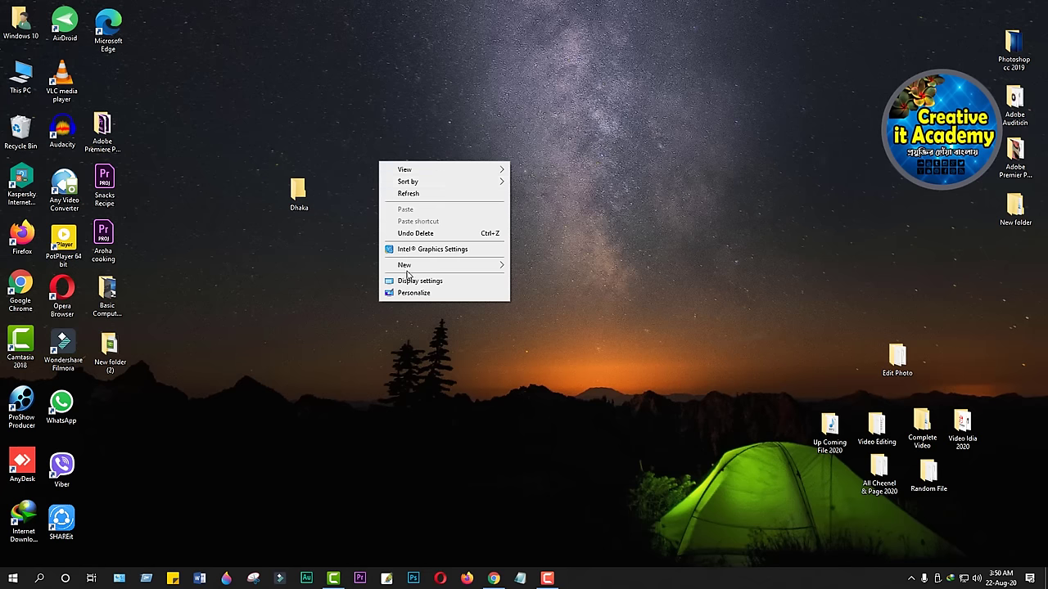
{"action": "mouse_move", "coordinate": [420, 269]}
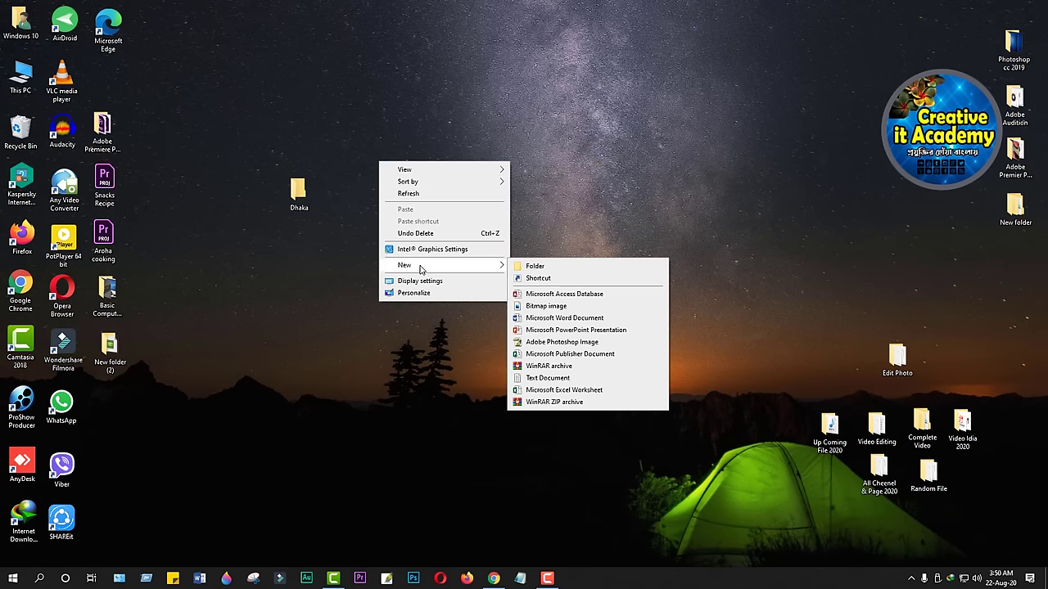
{"action": "left_click", "coordinate": [549, 268]}
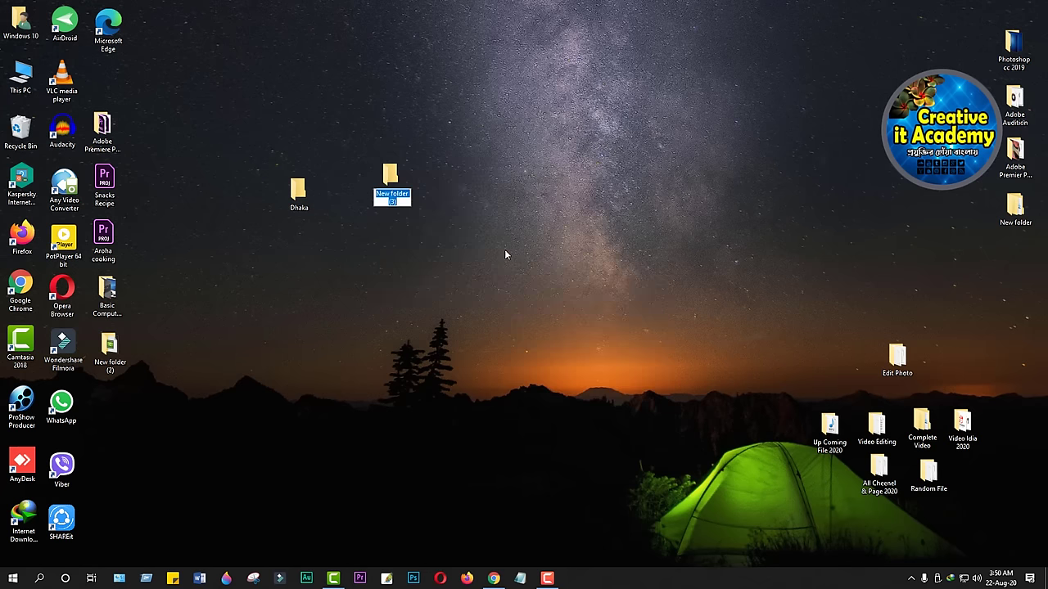
{"action": "type", "text": "B"}
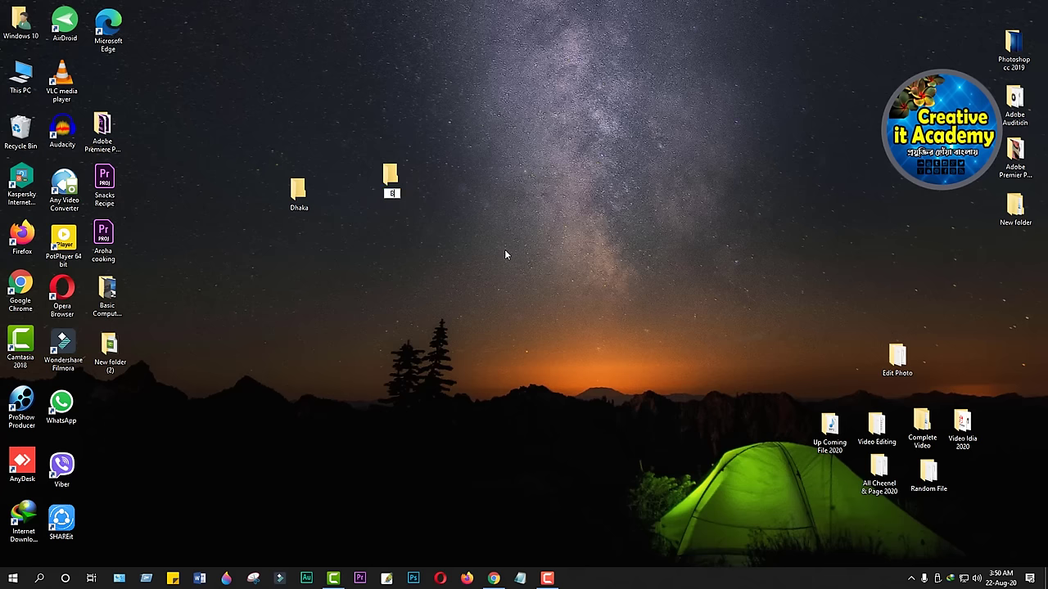
{"action": "type", "text": "angladesh"}
{"action": "key", "text": "Return"}
{"action": "left_click", "coordinate": [461, 235]}
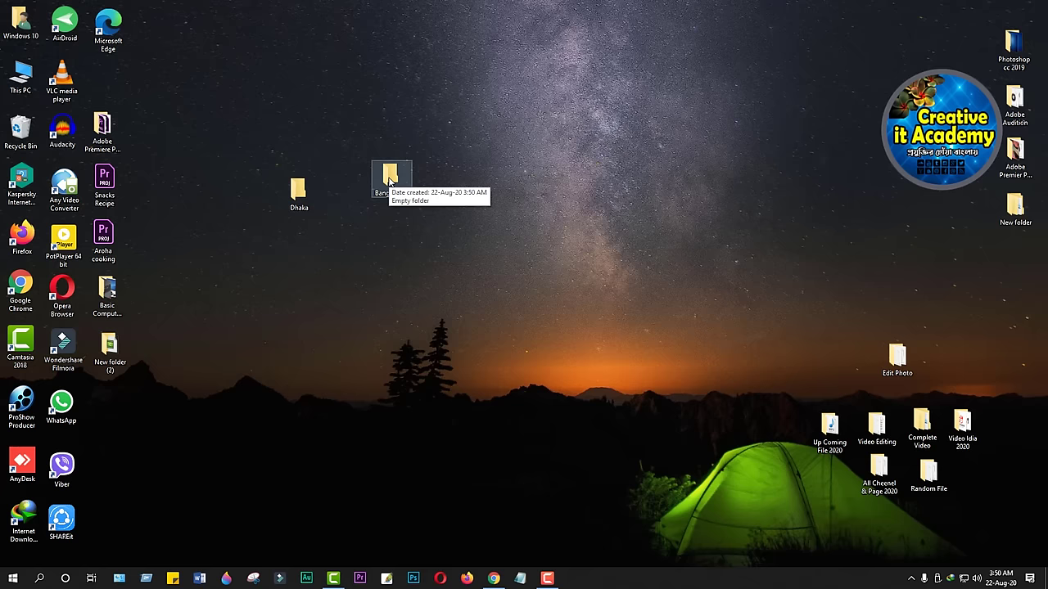
Rename the Bangladesh folder on the desktop to 123456.
{"action": "right_click", "coordinate": [386, 174]}
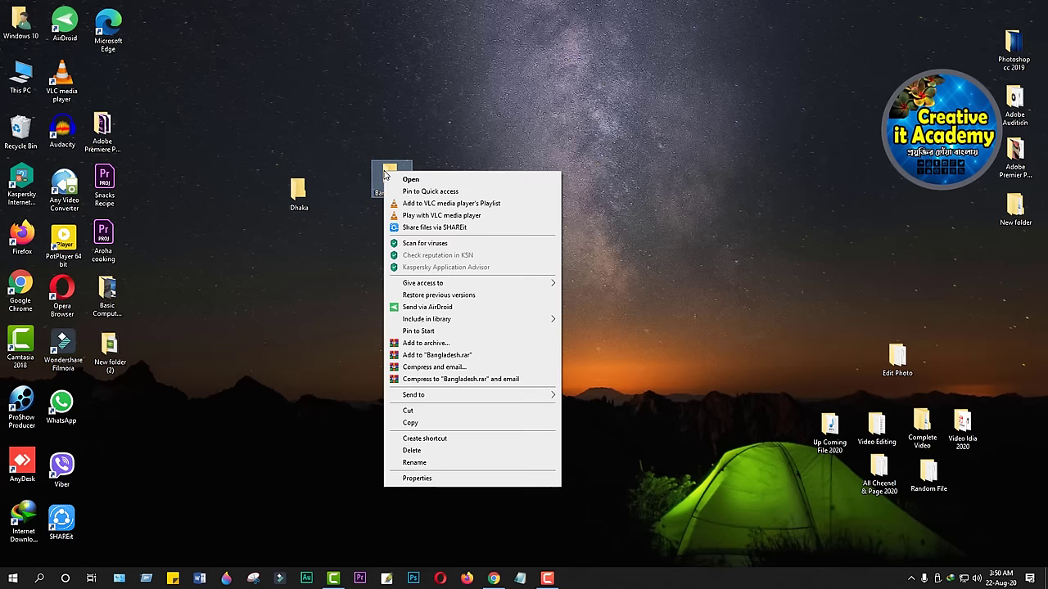
{"action": "left_click", "coordinate": [414, 464]}
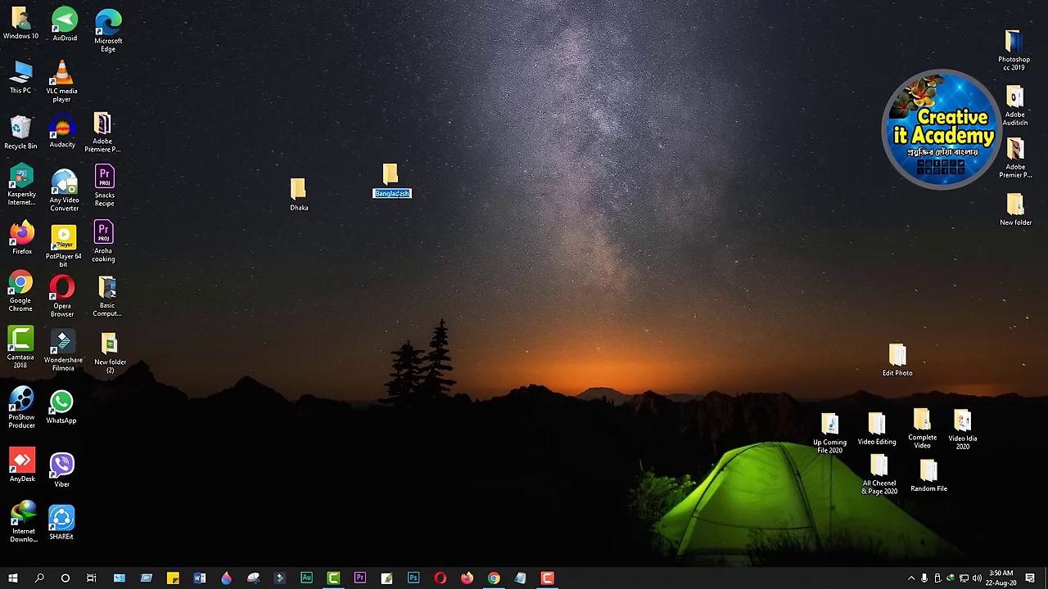
{"action": "type", "text": "123456"}
{"action": "key", "text": "Return"}
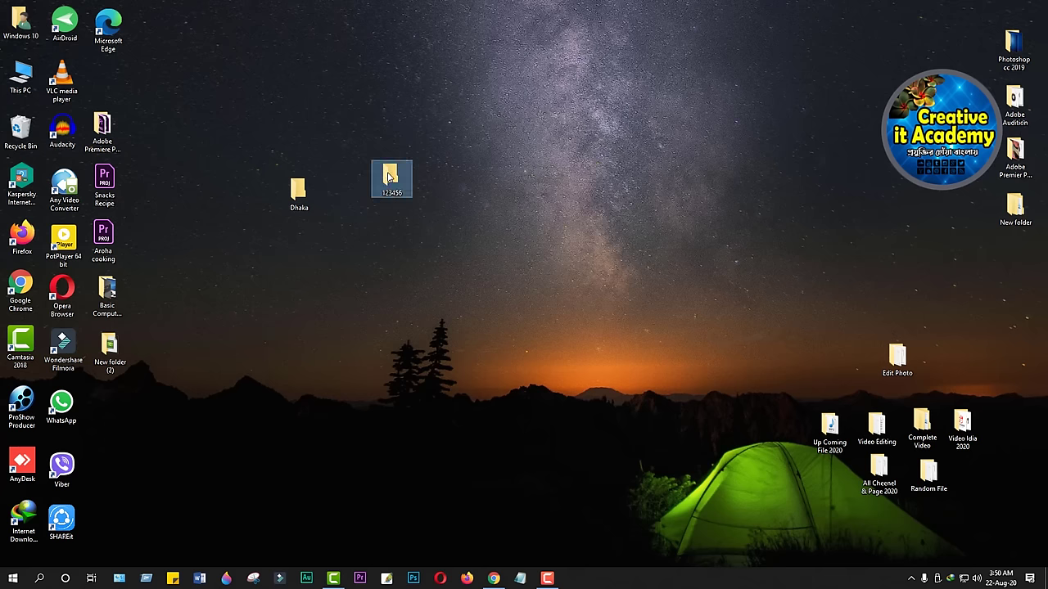
{"action": "left_click", "coordinate": [449, 244]}
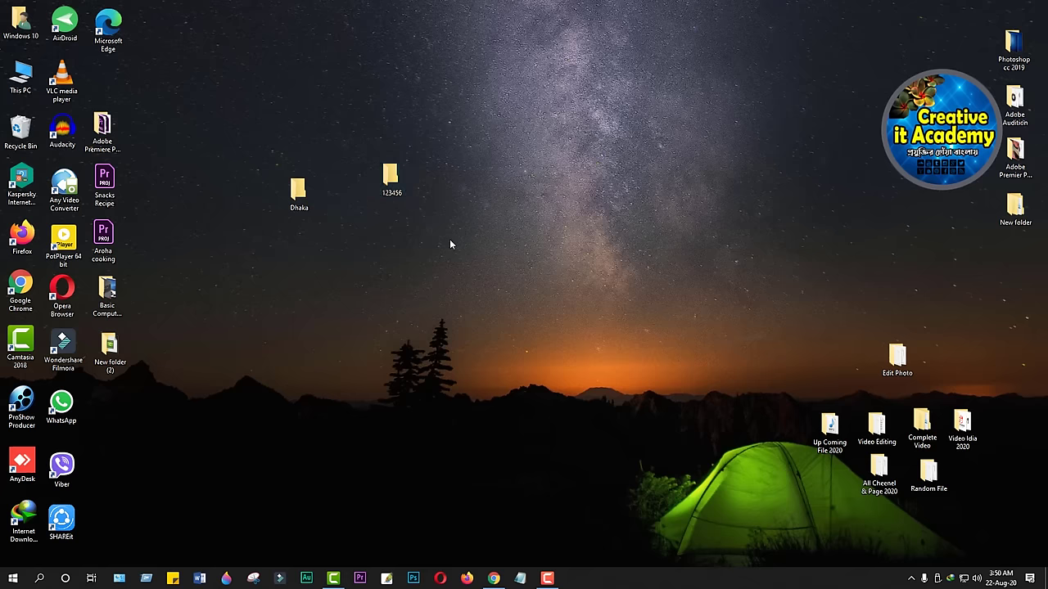
Look at the available commands and general properties of the 123456 folder, and close its properties.
{"action": "right_click", "coordinate": [390, 183]}
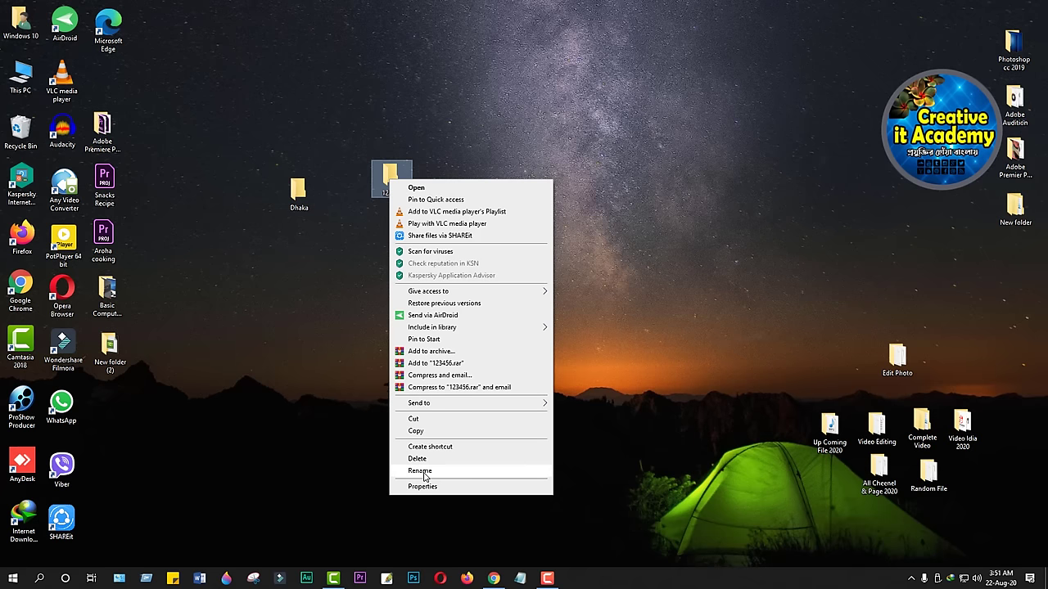
{"action": "left_click", "coordinate": [693, 332]}
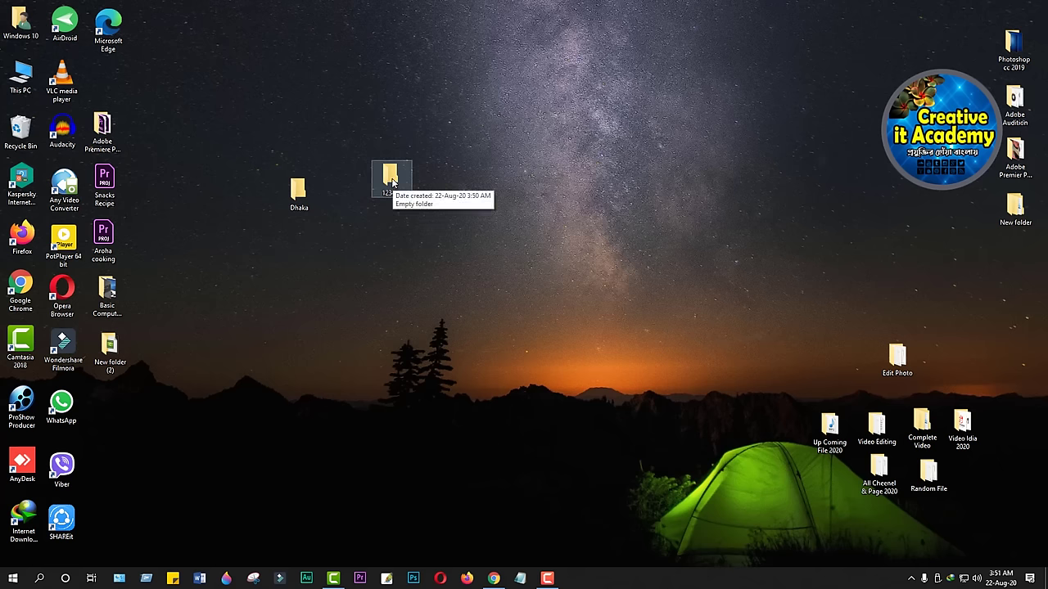
{"action": "right_click", "coordinate": [391, 181]}
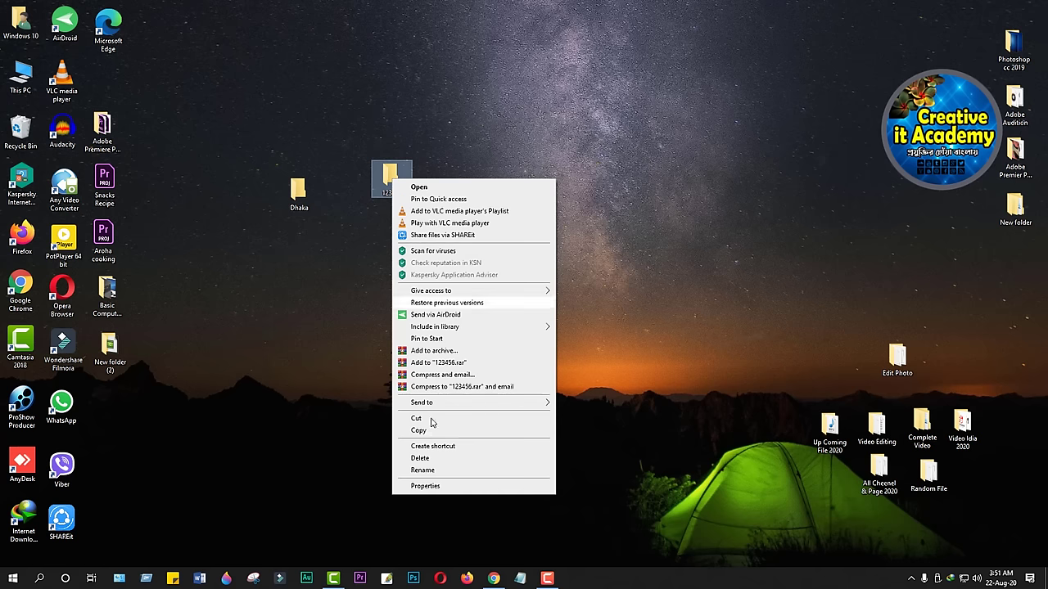
{"action": "left_click", "coordinate": [425, 486]}
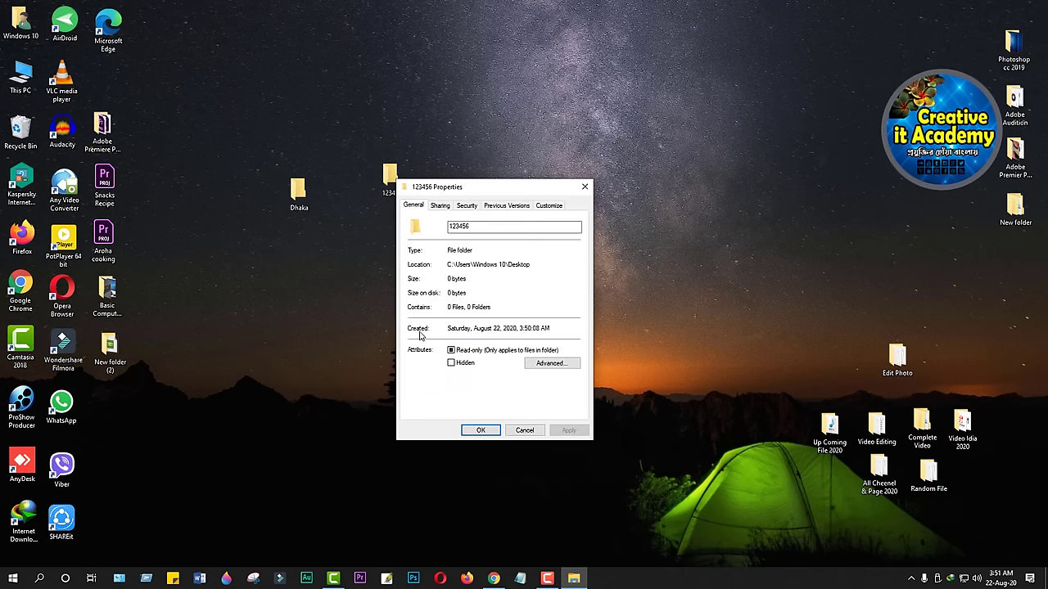
{"action": "key", "text": "Escape"}
{"action": "right_click", "coordinate": [391, 187]}
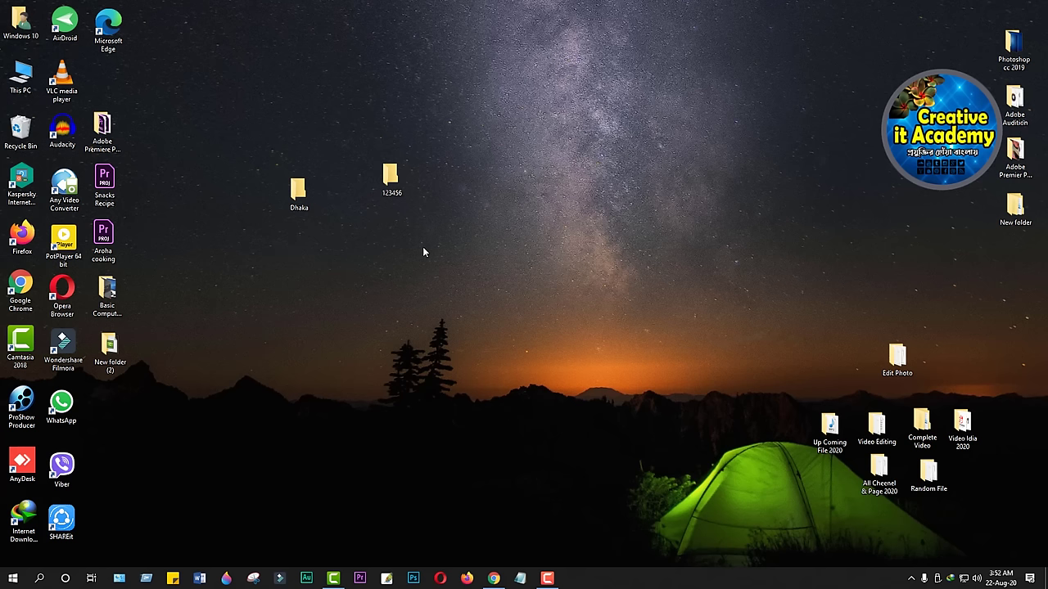
In the Dhaka folder, create a subfolder named Photo and show the folder contents as large icons.
{"action": "right_click", "coordinate": [298, 200]}
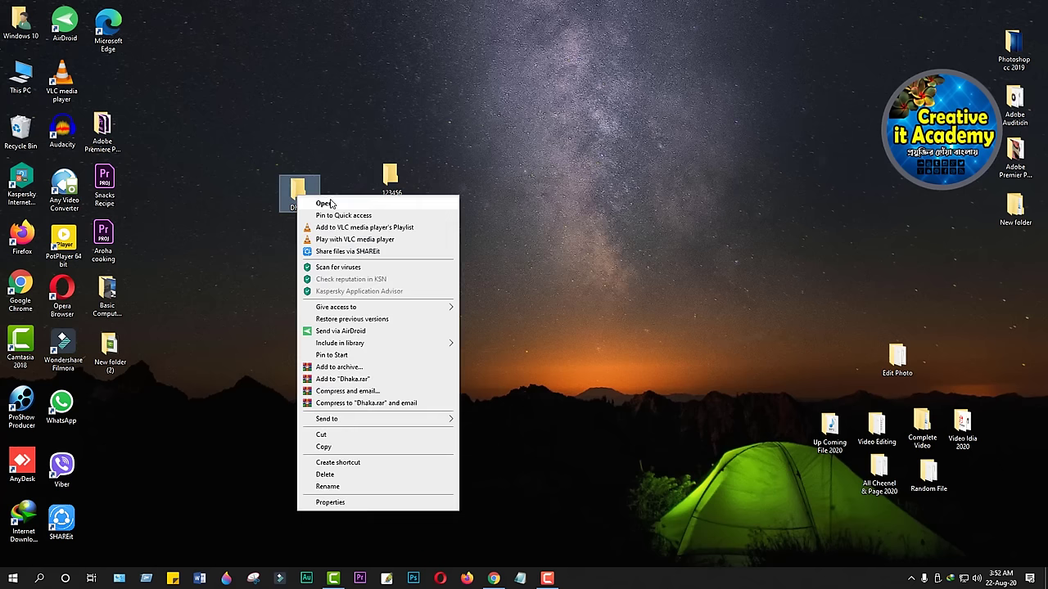
{"action": "left_click", "coordinate": [324, 203]}
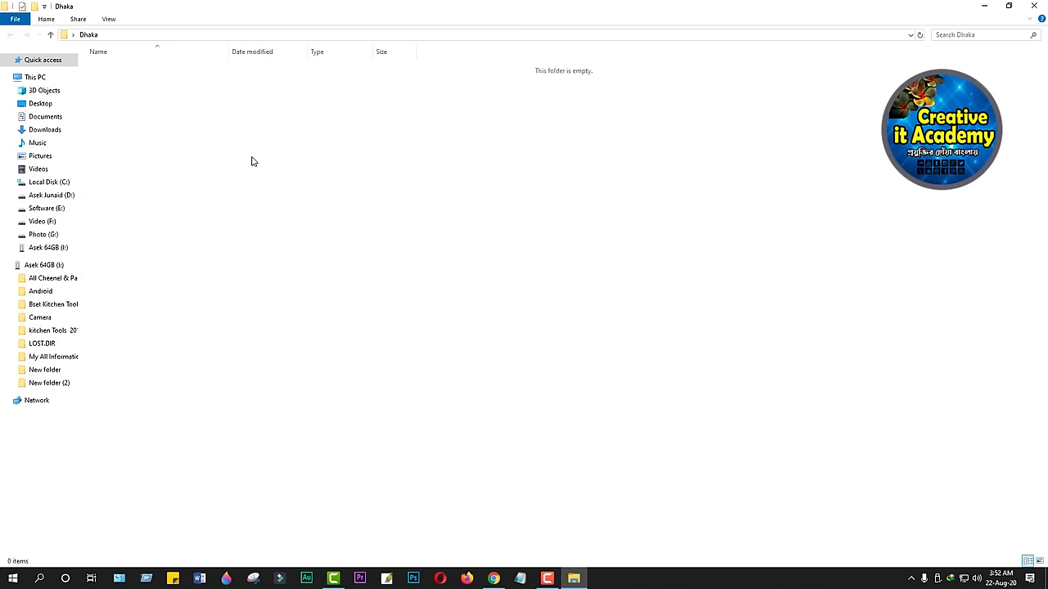
{"action": "right_click", "coordinate": [251, 160]}
{"action": "right_click", "coordinate": [398, 173]}
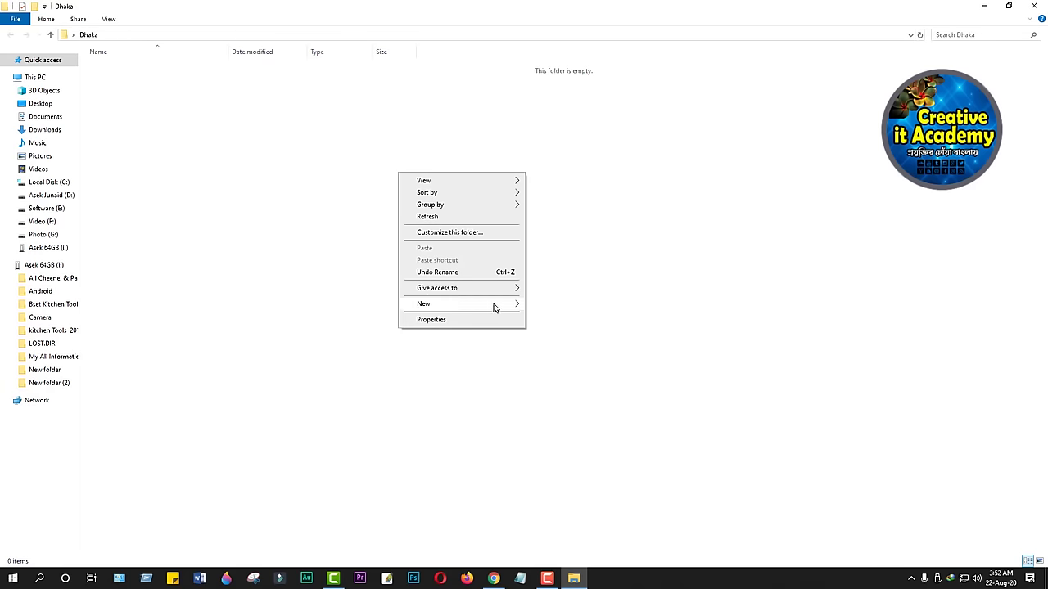
{"action": "mouse_move", "coordinate": [493, 306]}
{"action": "left_click", "coordinate": [574, 303]}
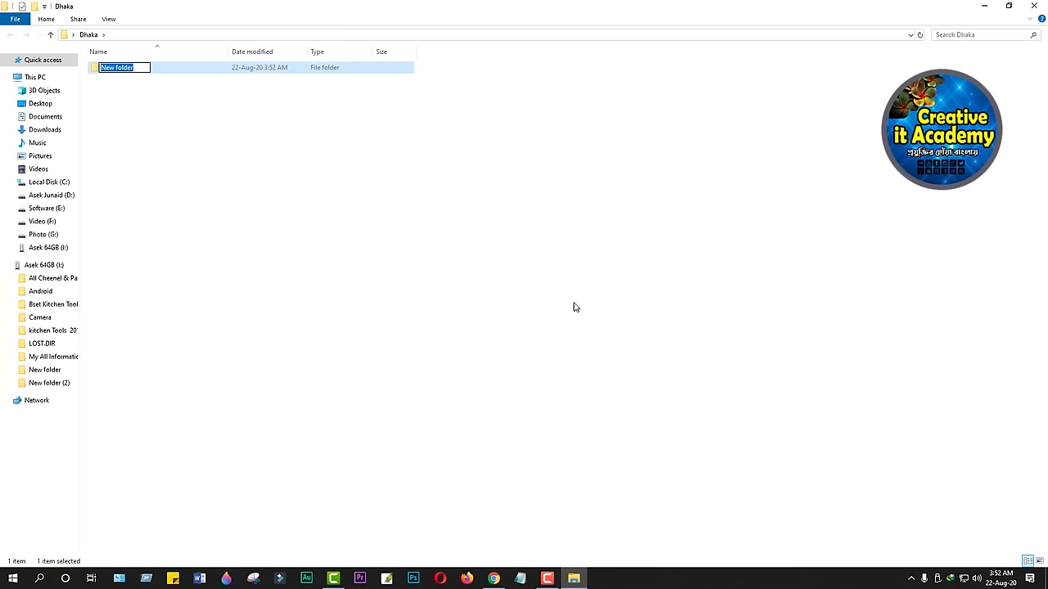
{"action": "type", "text": "Photo"}
{"action": "key", "text": "Return"}
{"action": "left_click", "coordinate": [408, 254]}
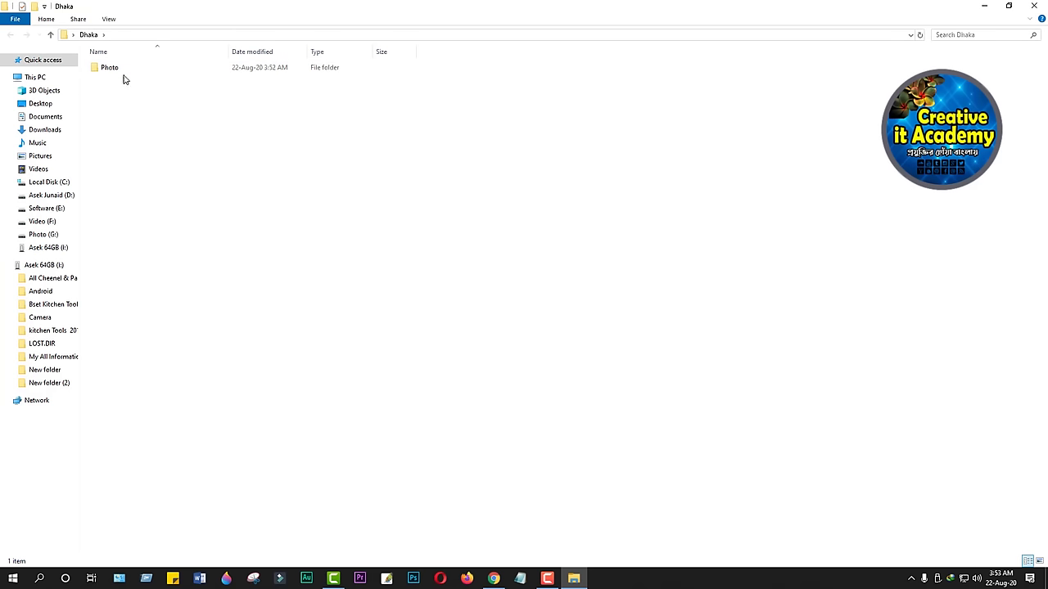
{"action": "right_click", "coordinate": [202, 117]}
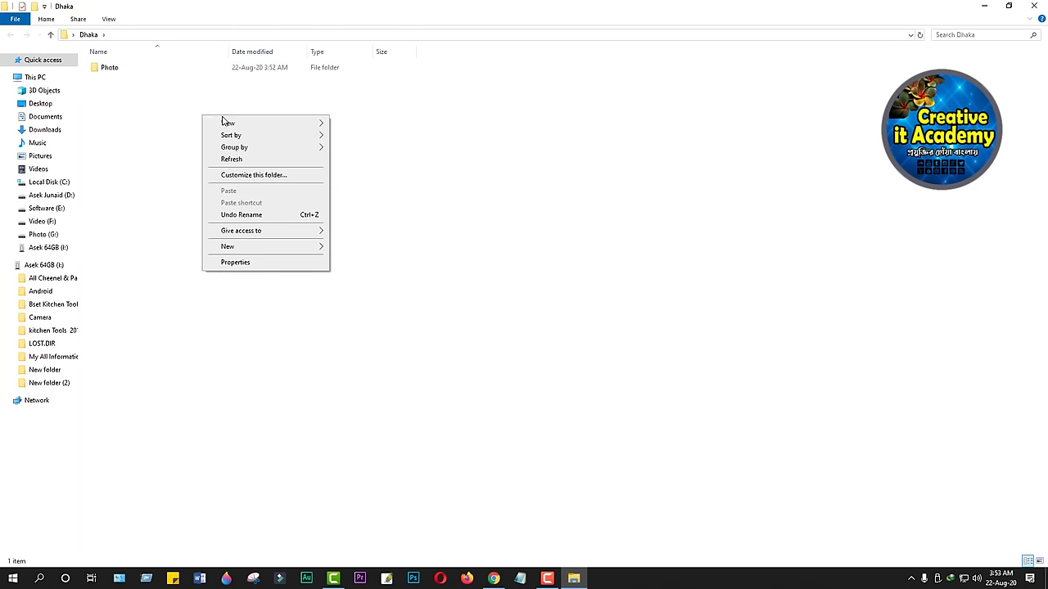
{"action": "mouse_move", "coordinate": [239, 127]}
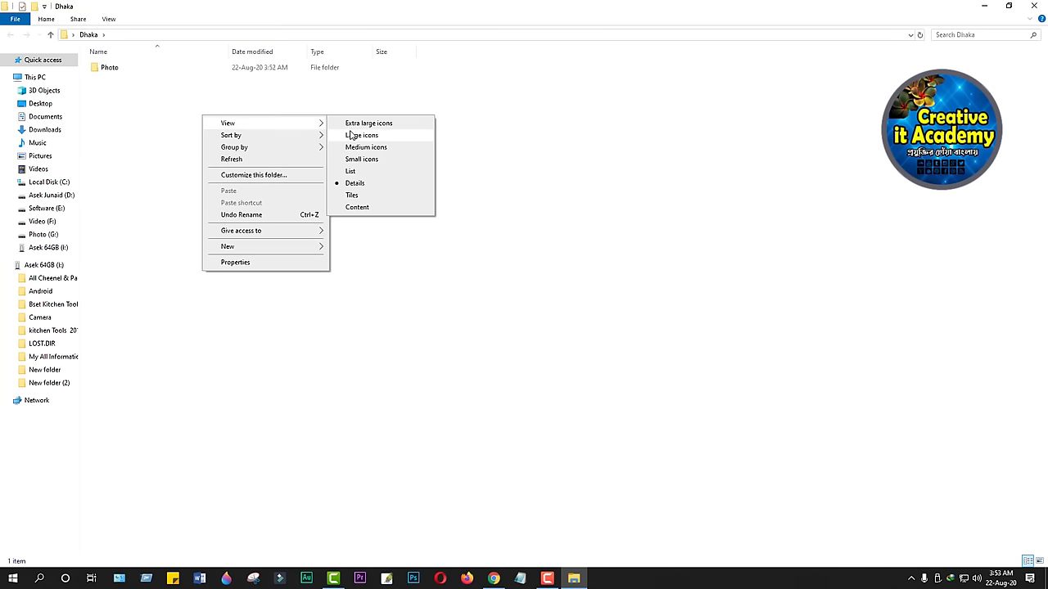
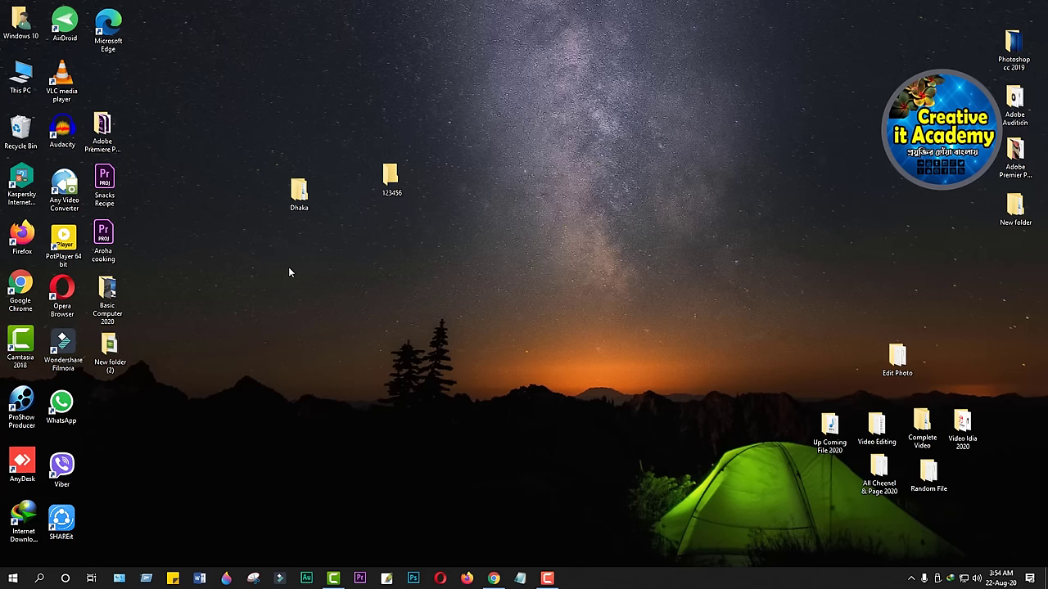
Copy the Metal MP3 file from the Music folder inside Basic Computer 2020.
{"action": "double_click", "coordinate": [107, 301]}
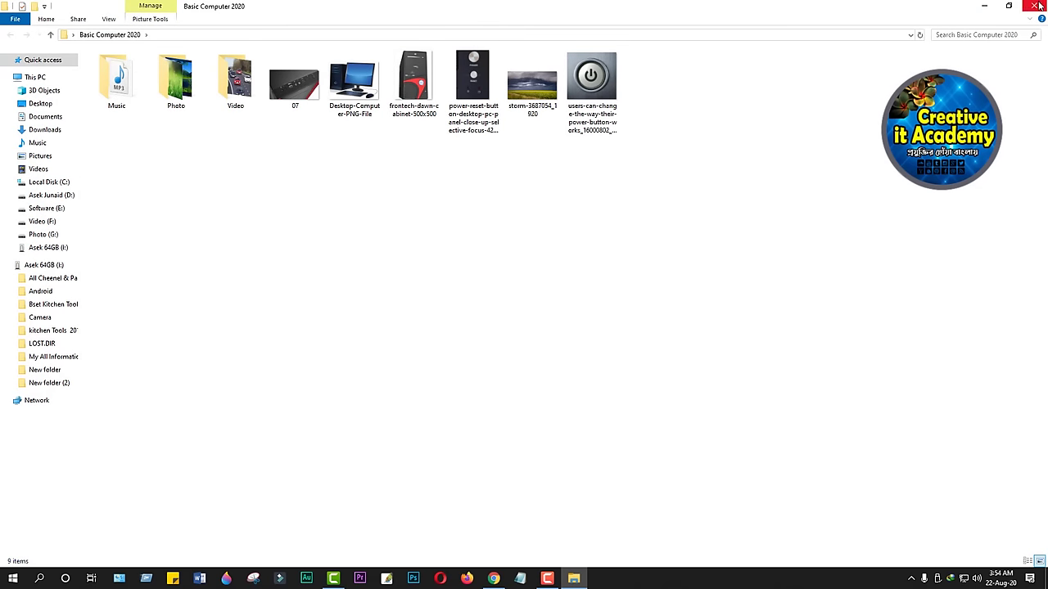
{"action": "double_click", "coordinate": [116, 92]}
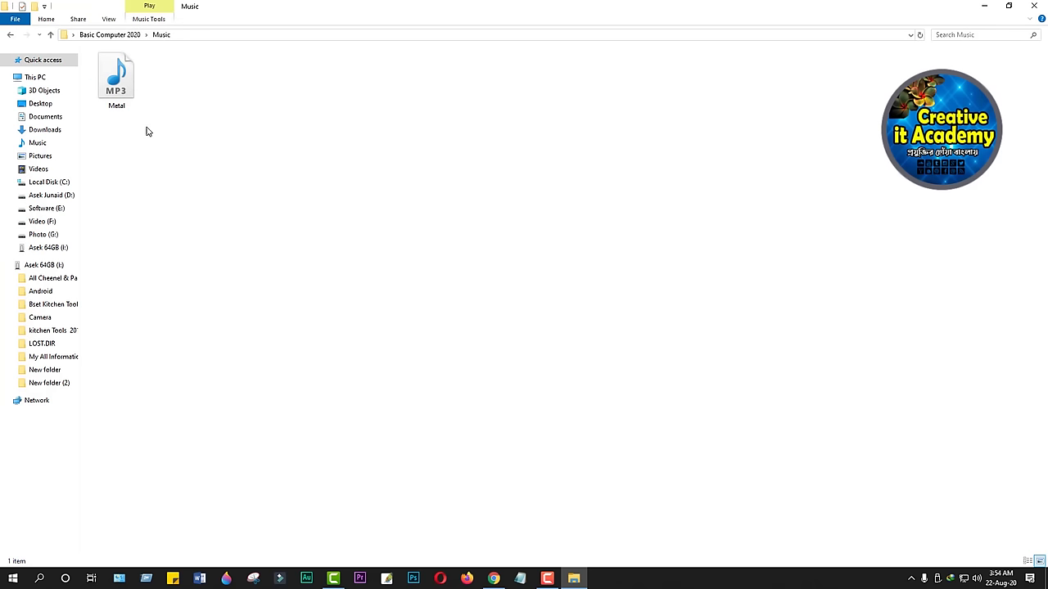
{"action": "left_click", "coordinate": [983, 6]}
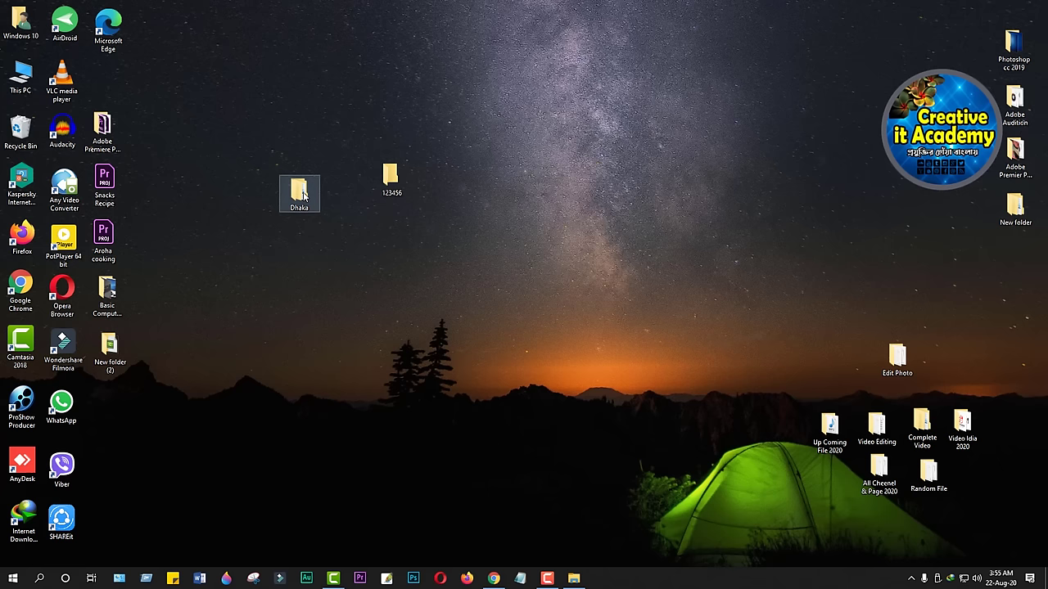
{"action": "left_click", "coordinate": [574, 579]}
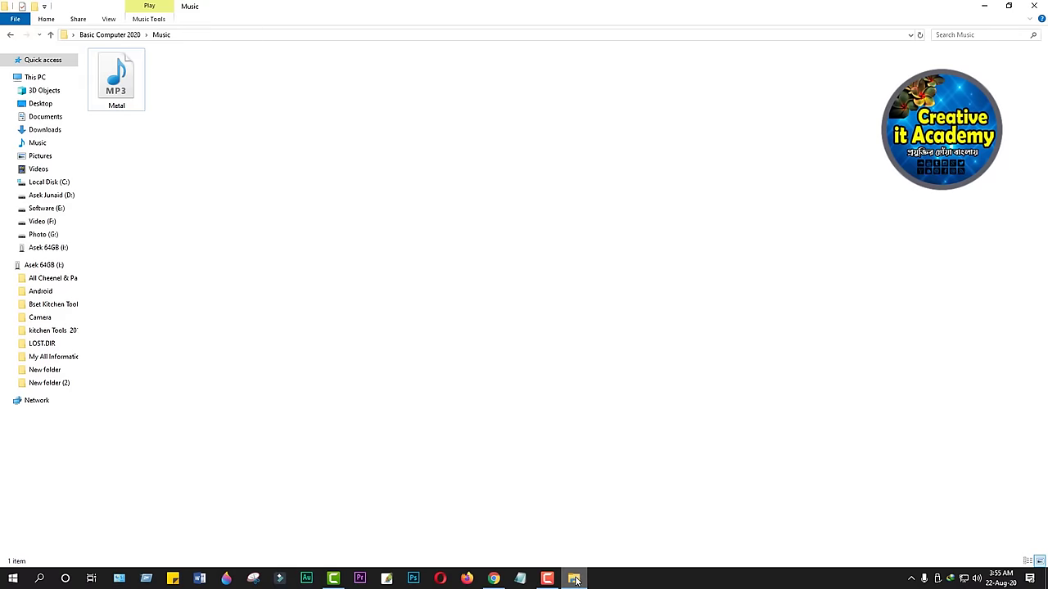
{"action": "right_click", "coordinate": [120, 81]}
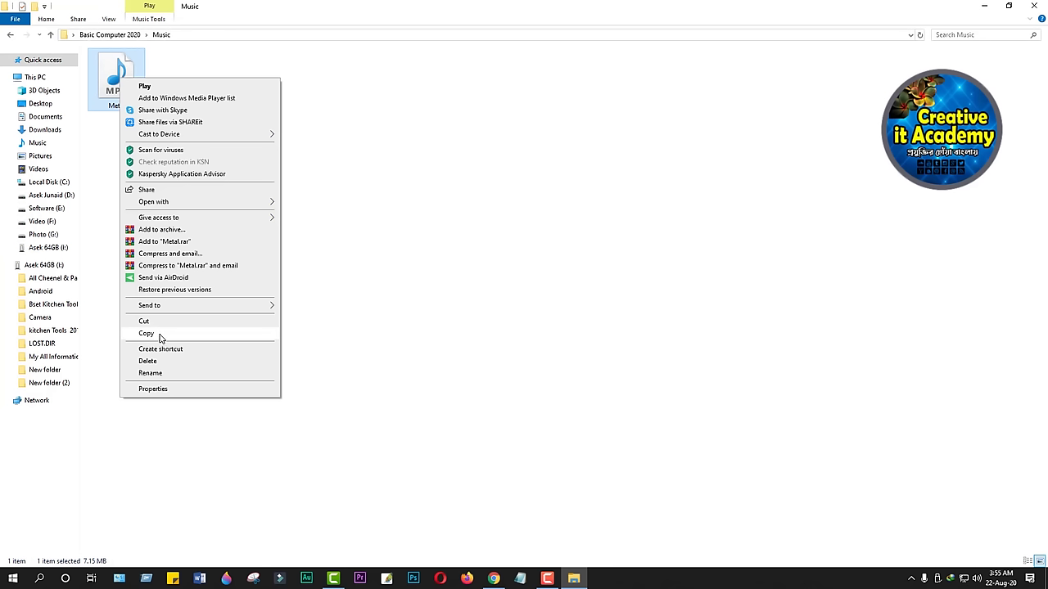
{"action": "left_click", "coordinate": [146, 333]}
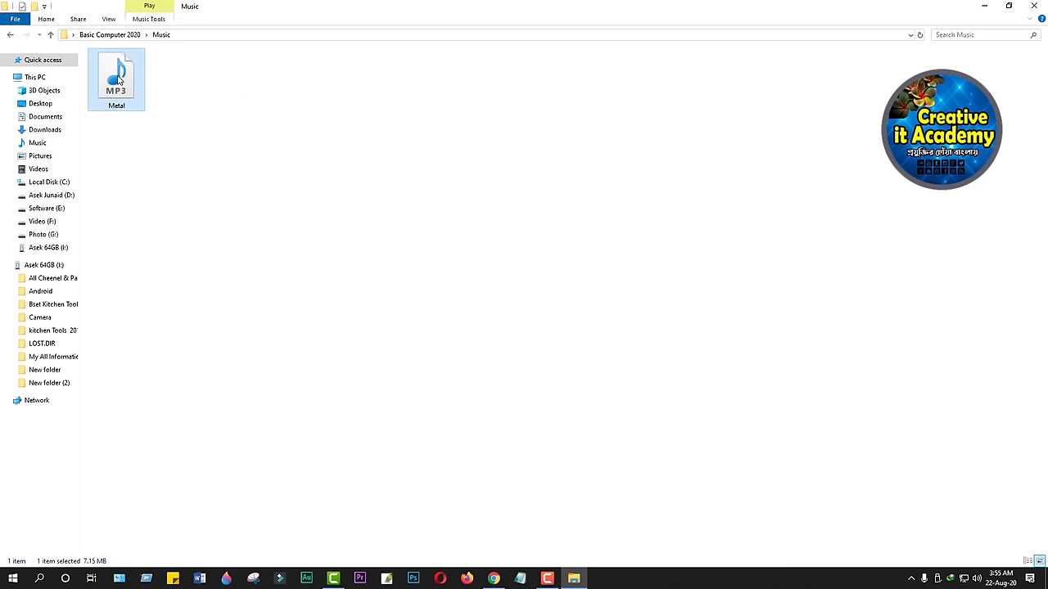
{"action": "right_click", "coordinate": [119, 77]}
{"action": "left_click", "coordinate": [144, 332]}
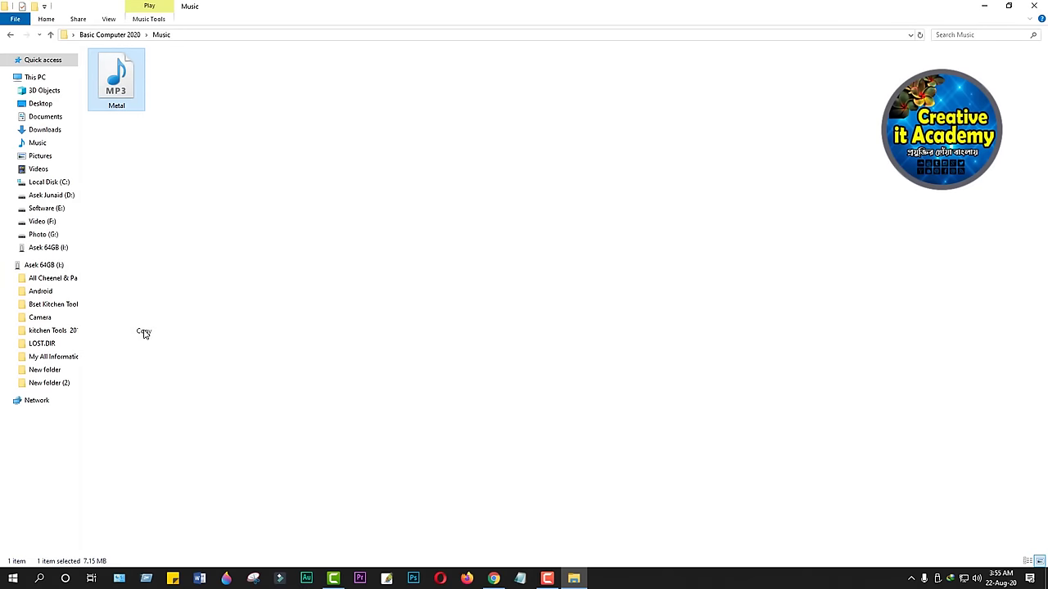
Leave the source folder and paste the copied Metal file into the Music folder inside Dhaka.
{"action": "left_click", "coordinate": [986, 6]}
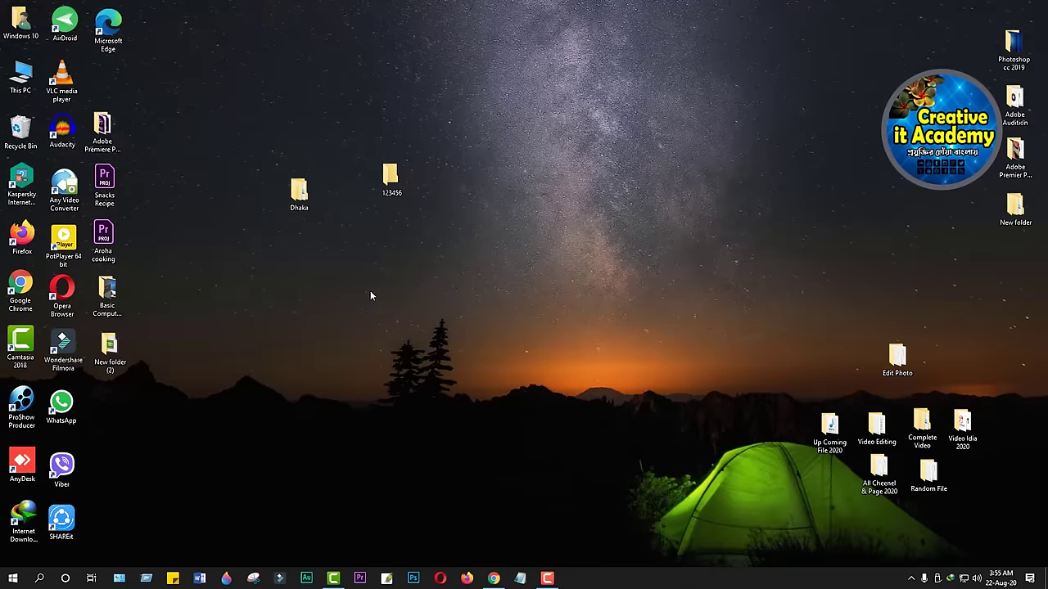
{"action": "double_click", "coordinate": [299, 195]}
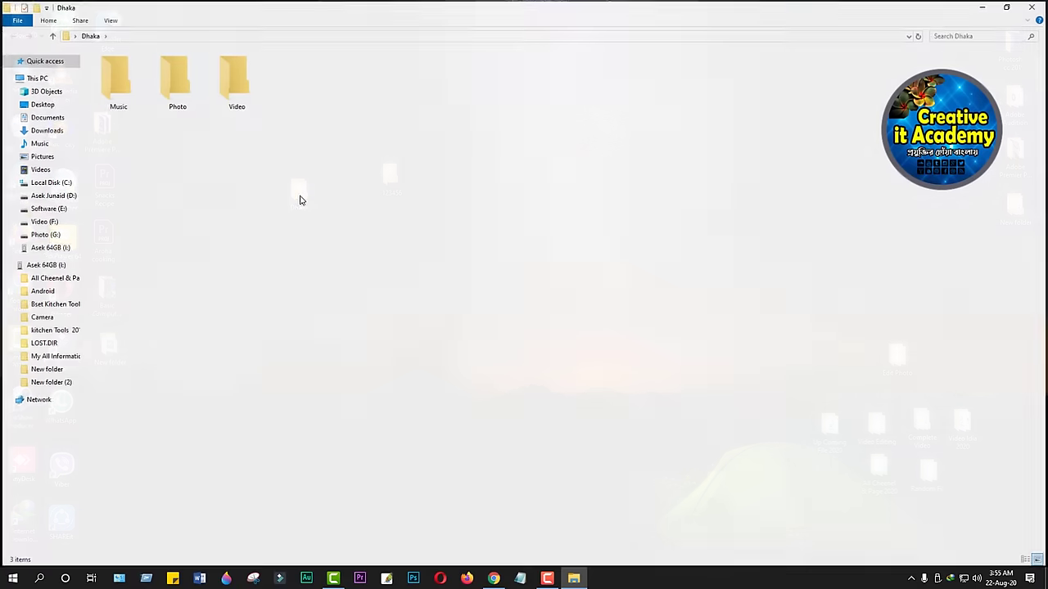
{"action": "double_click", "coordinate": [121, 85]}
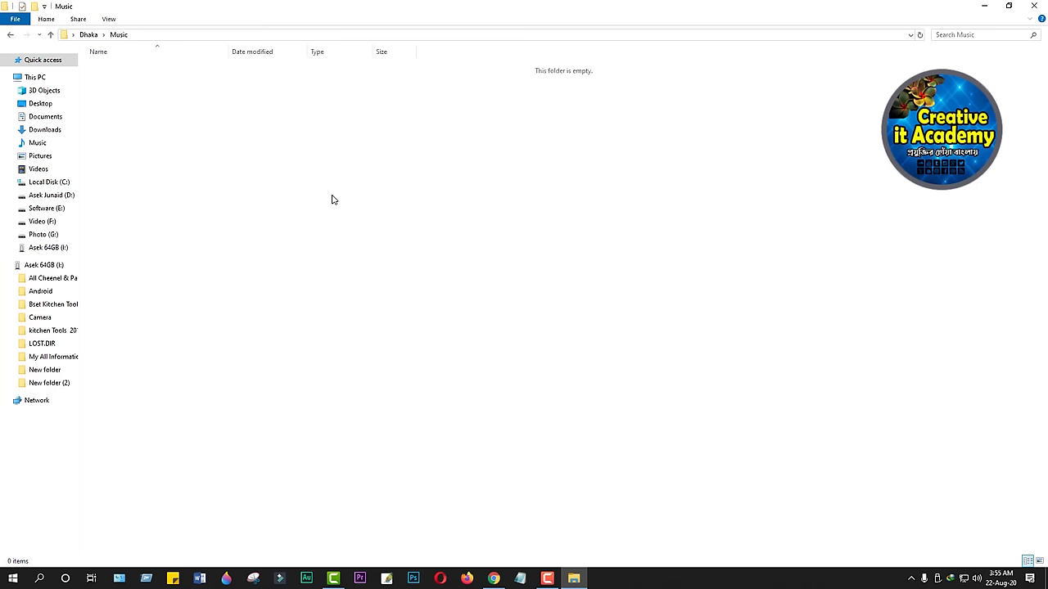
{"action": "right_click", "coordinate": [332, 189]}
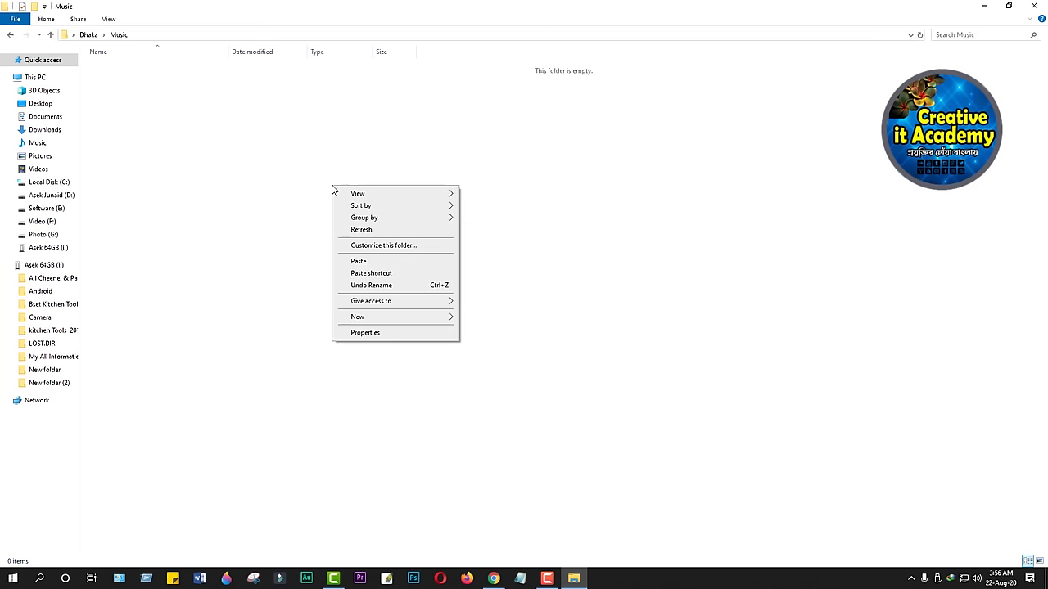
{"action": "left_click", "coordinate": [360, 262]}
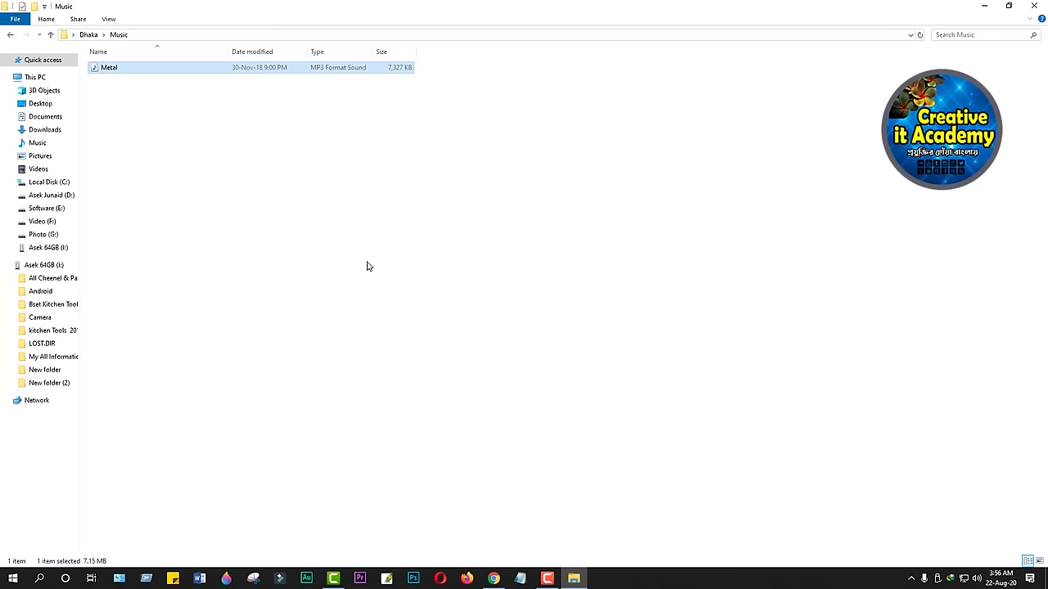
{"action": "right_click", "coordinate": [306, 168]}
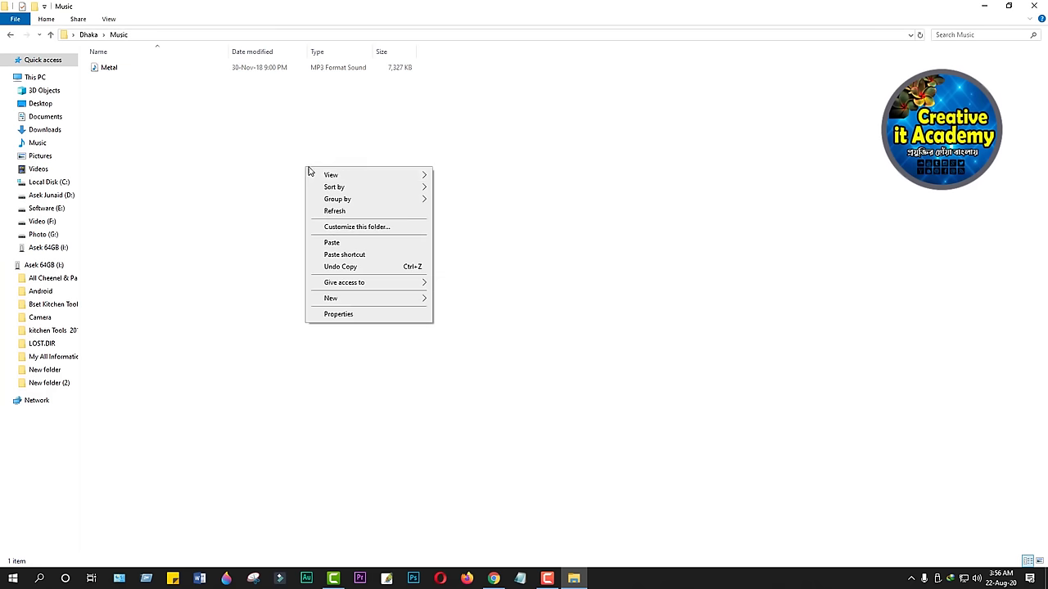
Show the contents of the Music folder inside Dhaka as large icons and close the folder.
{"action": "mouse_move", "coordinate": [396, 178]}
{"action": "left_click", "coordinate": [446, 187]}
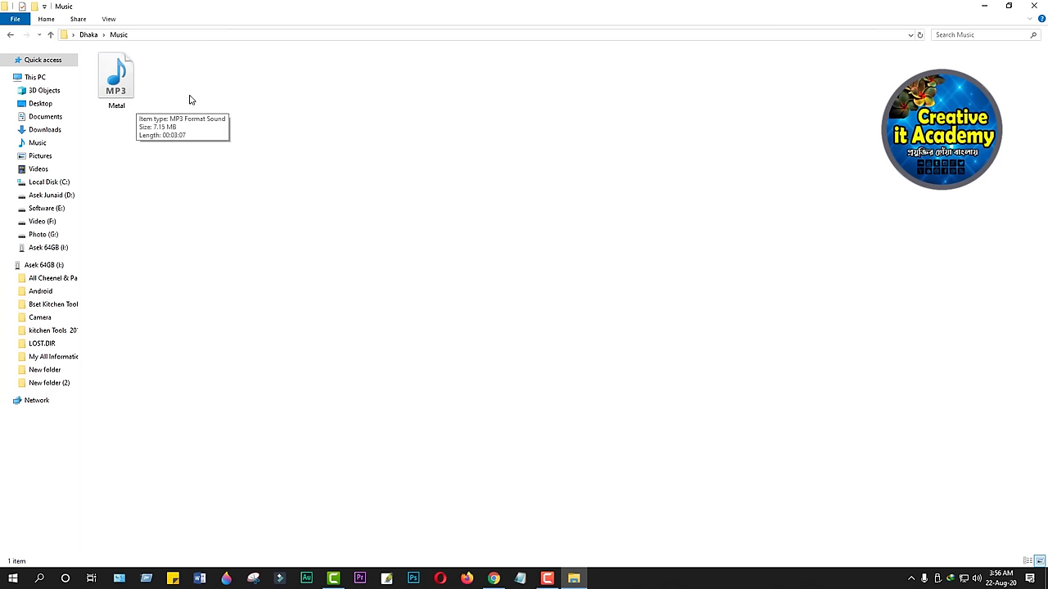
{"action": "left_click", "coordinate": [1035, 6]}
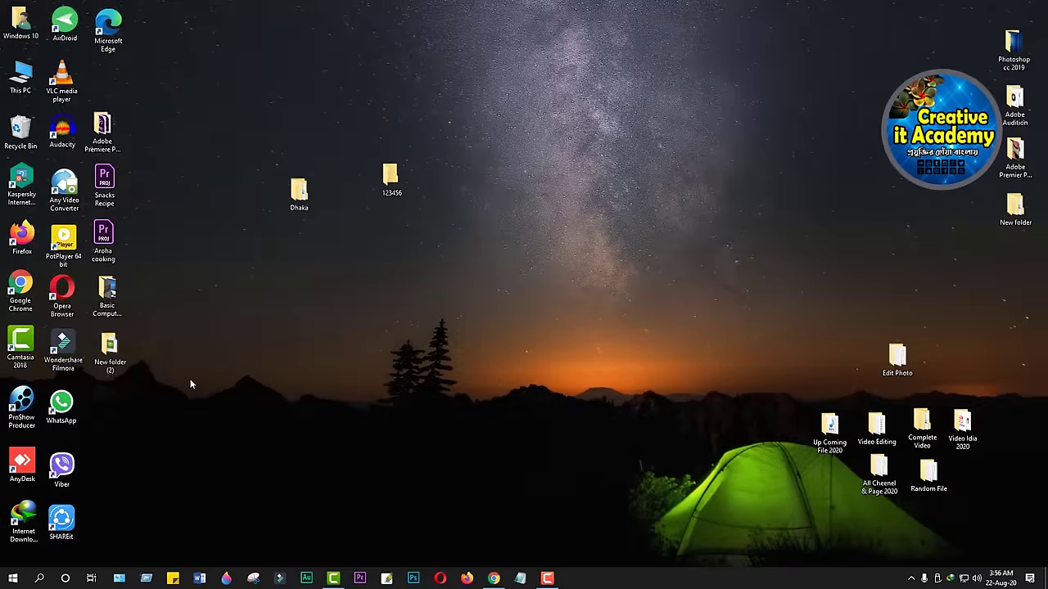
Look into the Music folder inside Basic Computer 2020 and return to the desktop.
{"action": "double_click", "coordinate": [107, 295]}
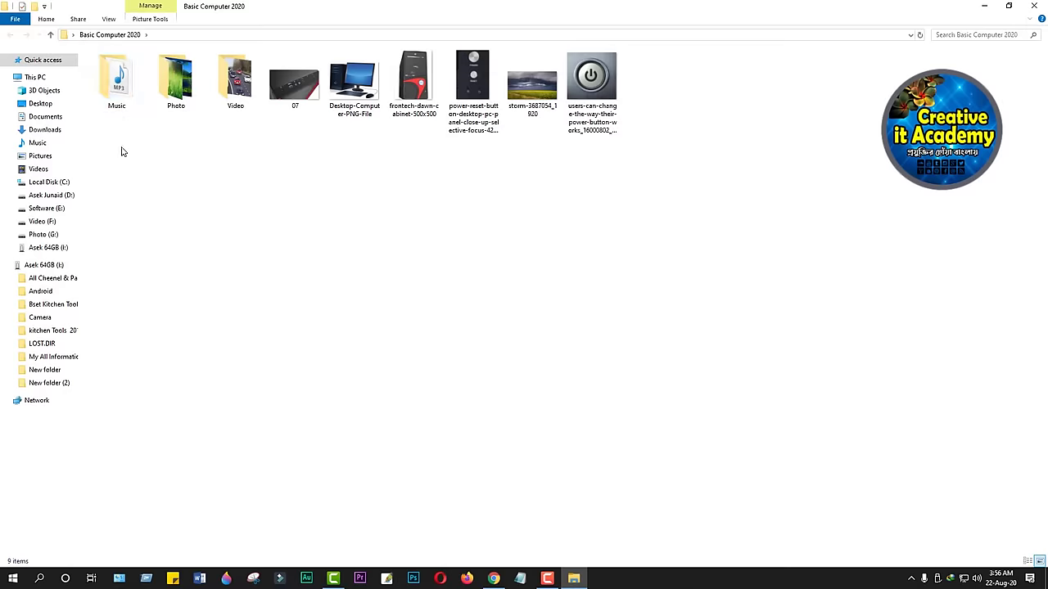
{"action": "left_click", "coordinate": [121, 98]}
{"action": "double_click", "coordinate": [120, 98]}
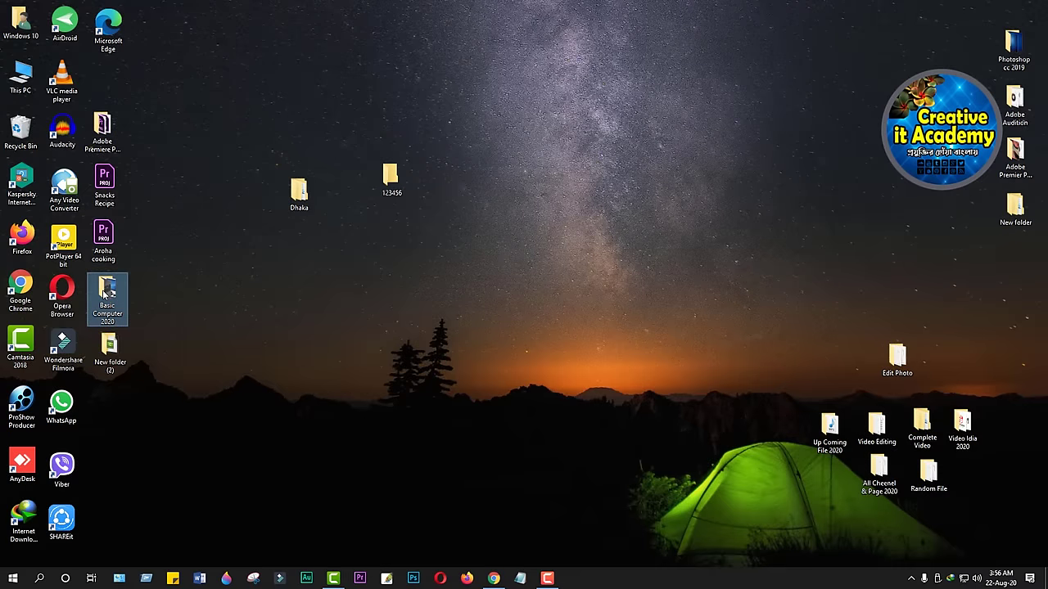
Open the Photo folder inside Basic Computer 2020.
{"action": "double_click", "coordinate": [108, 294]}
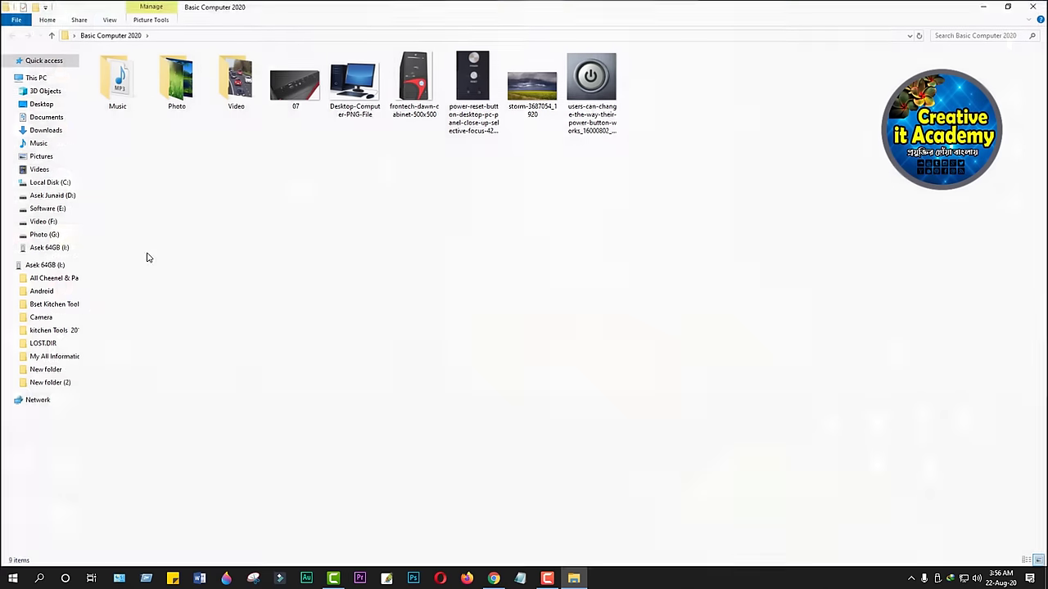
{"action": "left_click", "coordinate": [176, 86]}
{"action": "double_click", "coordinate": [177, 86]}
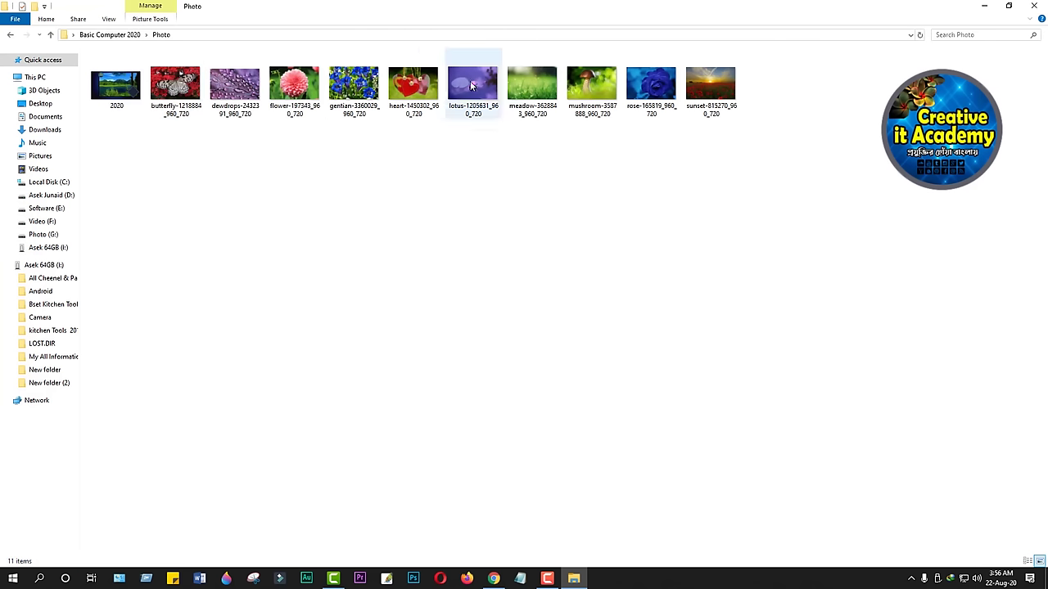
Try selecting single pictures and groups of pictures in the Photo folder, and clear each selection.
{"action": "left_click", "coordinate": [425, 92]}
{"action": "key", "text": "Left"}
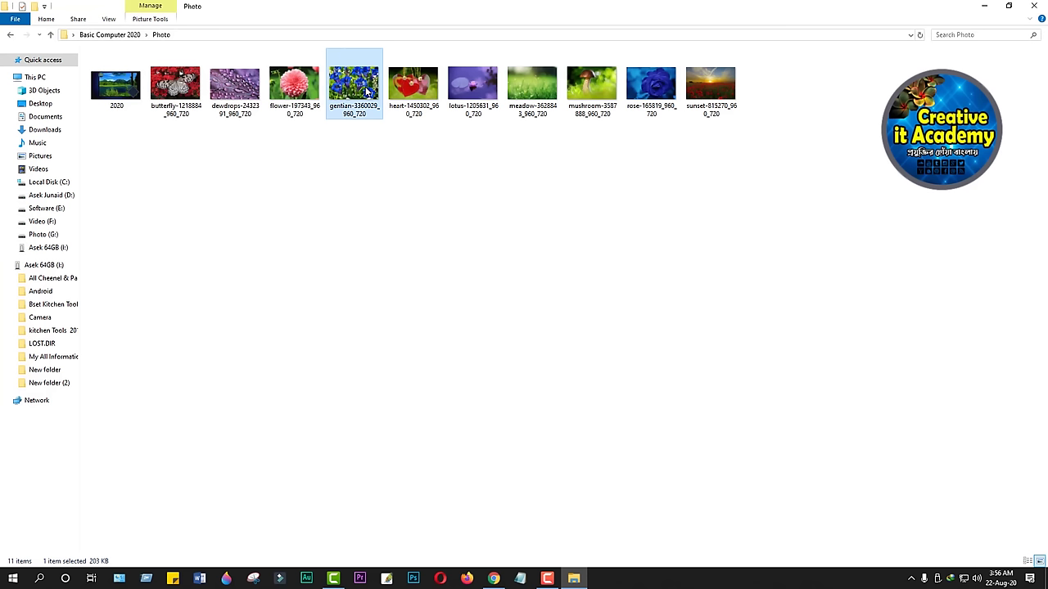
{"action": "left_click", "coordinate": [659, 171]}
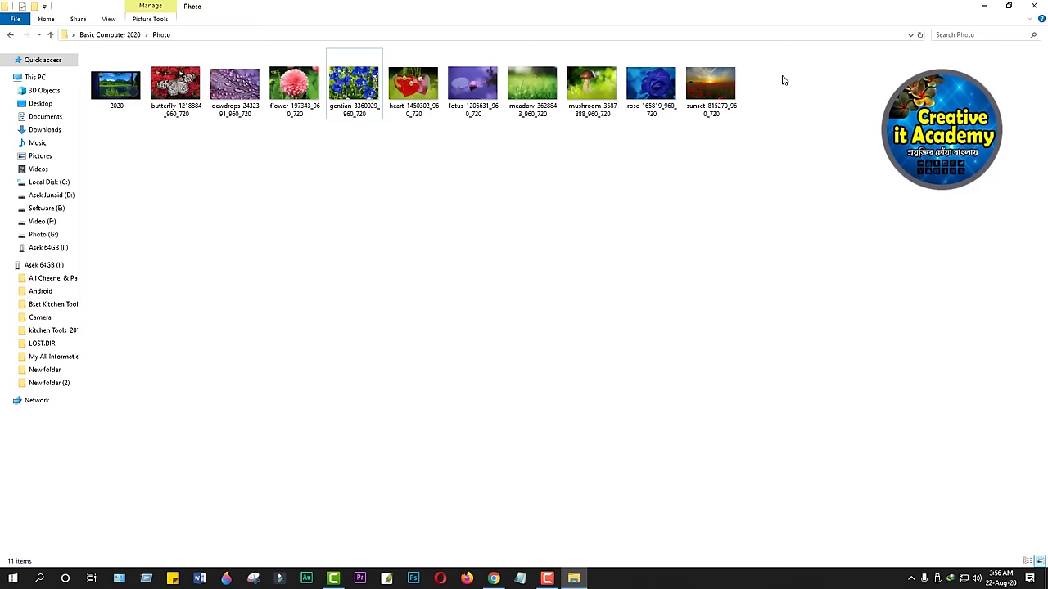
{"action": "left_click_drag", "start_coordinate": [789, 73], "coordinate": [152, 119]}
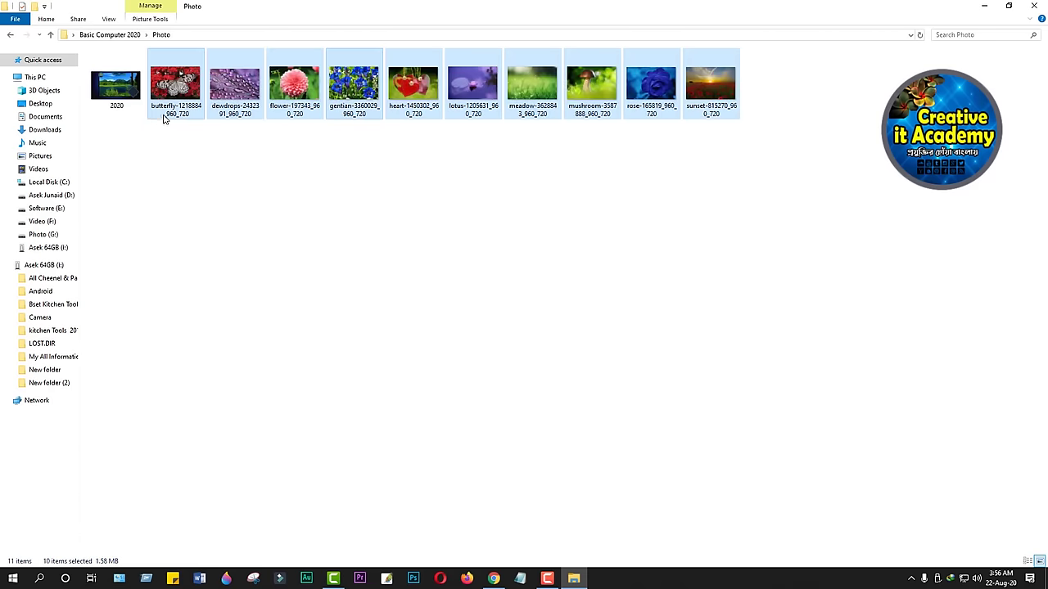
{"action": "left_click", "coordinate": [242, 198]}
{"action": "left_click_drag", "start_coordinate": [791, 76], "coordinate": [597, 103]}
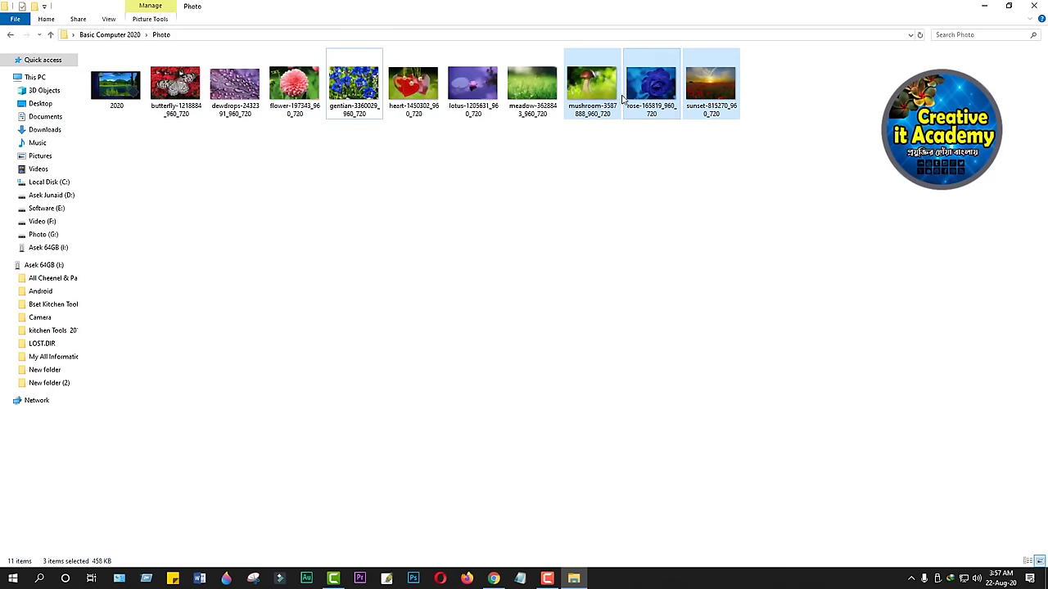
{"action": "left_click", "coordinate": [646, 213]}
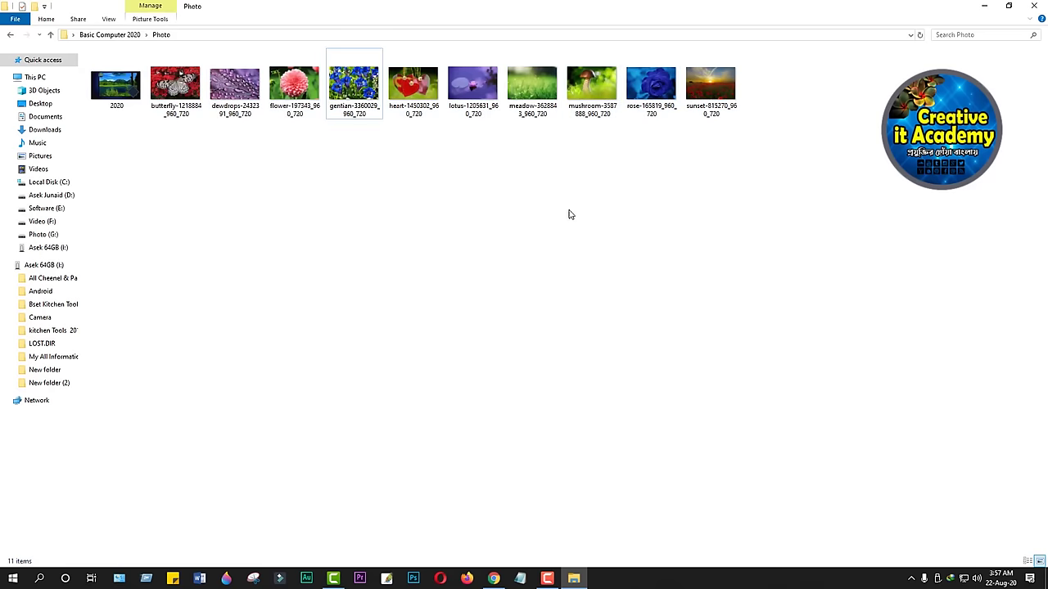
Cut the heart-1450302_960_720 picture from the Photo folder and close the folder window.
{"action": "left_click", "coordinate": [420, 77]}
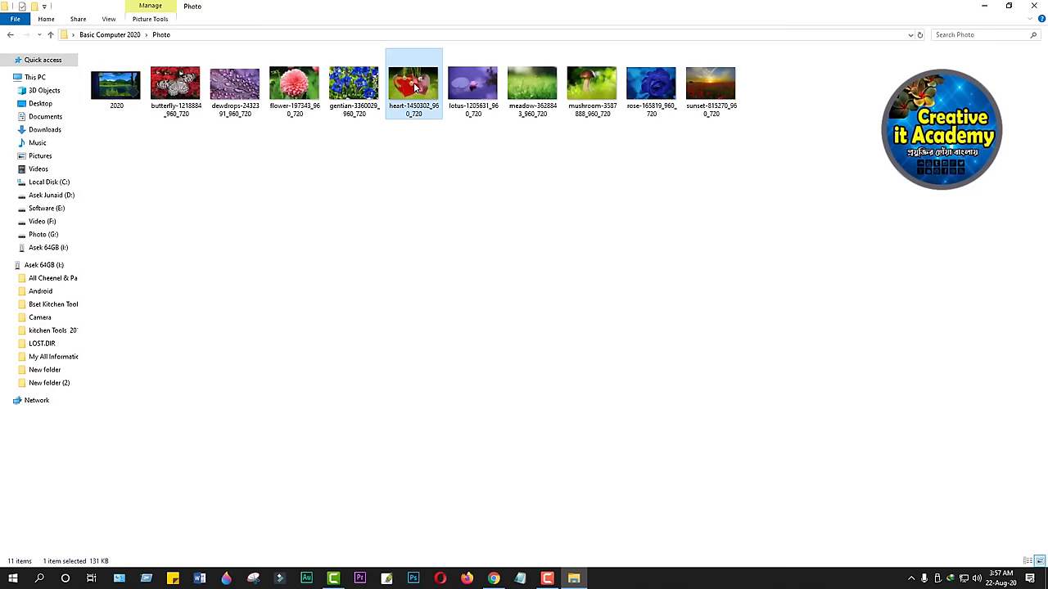
{"action": "right_click", "coordinate": [415, 87]}
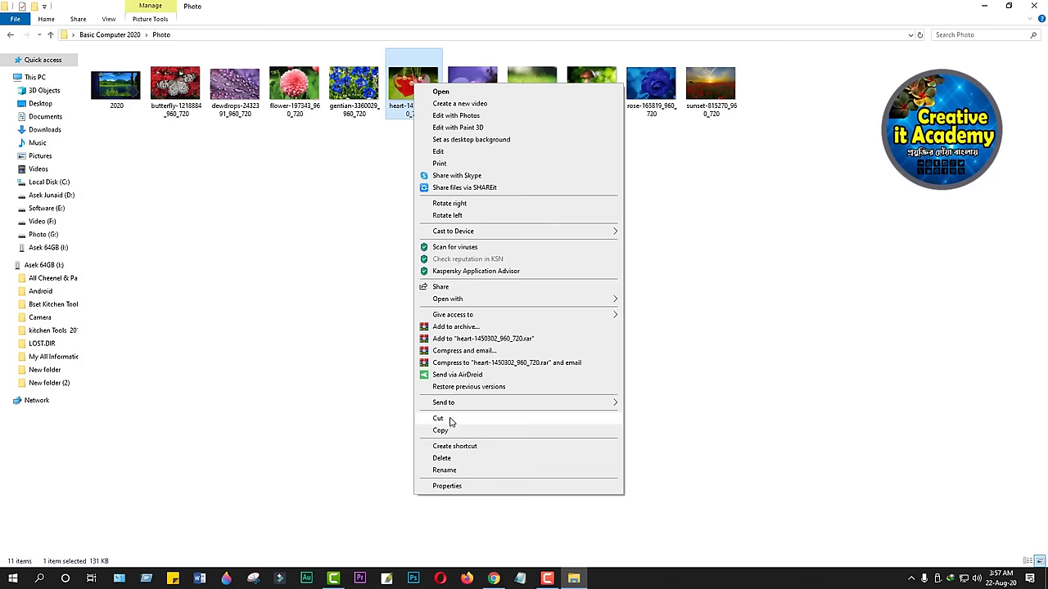
{"action": "left_click", "coordinate": [438, 418]}
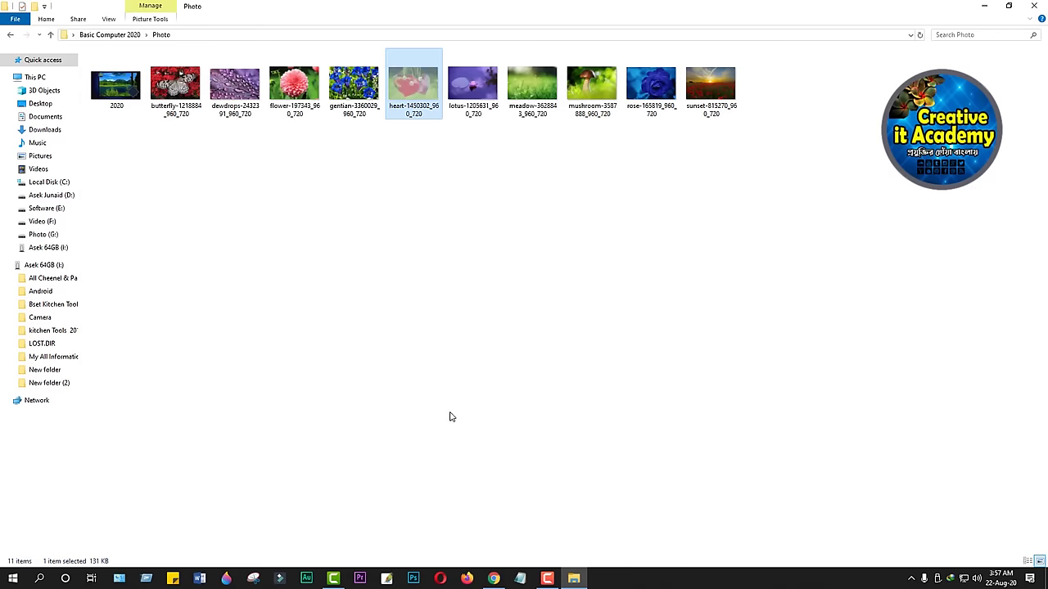
{"action": "left_click", "coordinate": [1037, 5]}
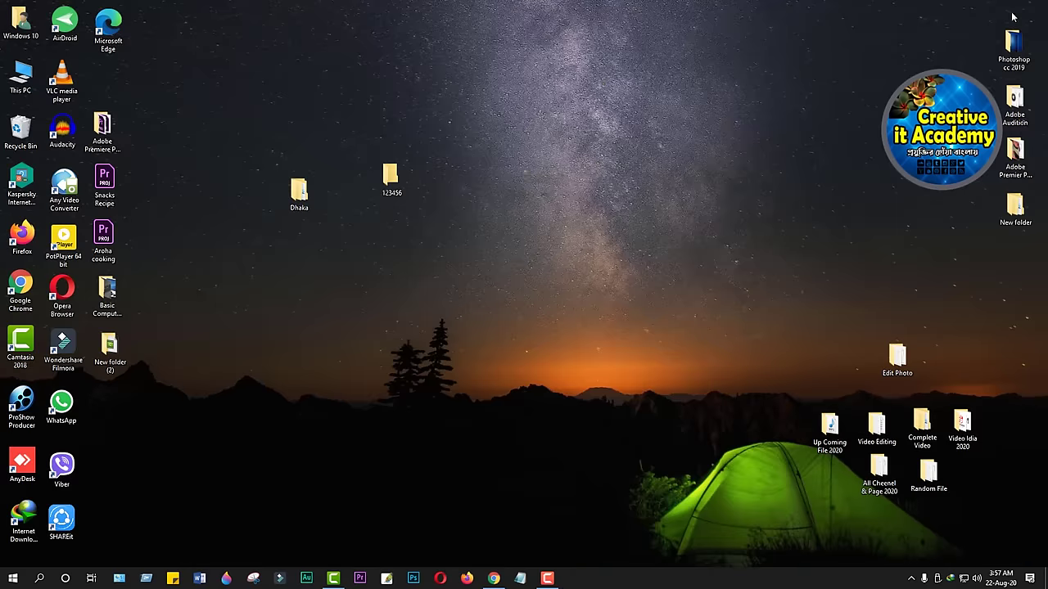
Paste the cut heart picture into the Photo folder inside Dhaka.
{"action": "double_click", "coordinate": [298, 202]}
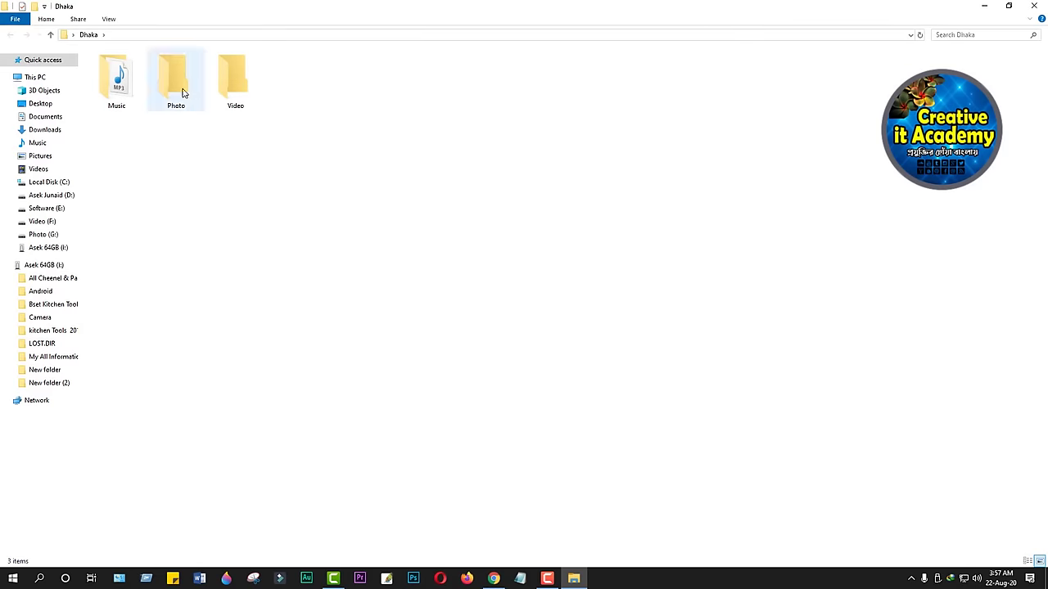
{"action": "double_click", "coordinate": [182, 93]}
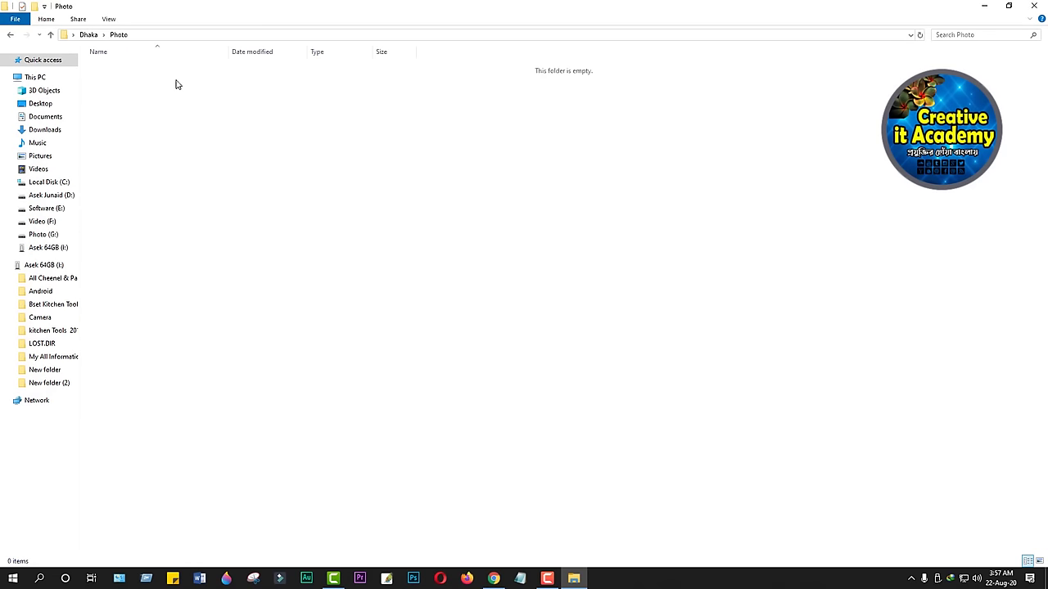
{"action": "right_click", "coordinate": [294, 141]}
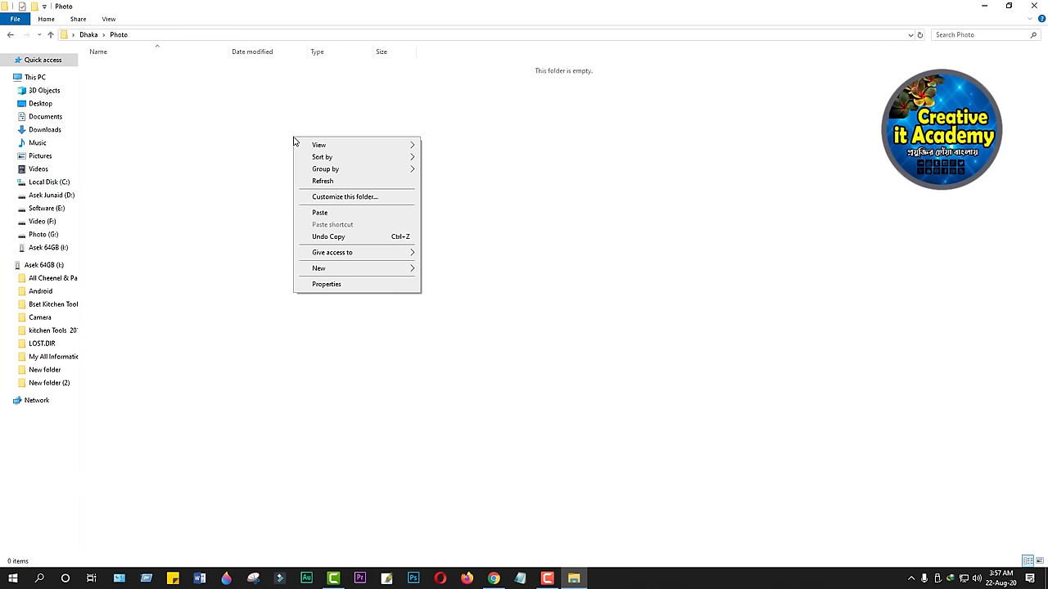
{"action": "left_click", "coordinate": [321, 213]}
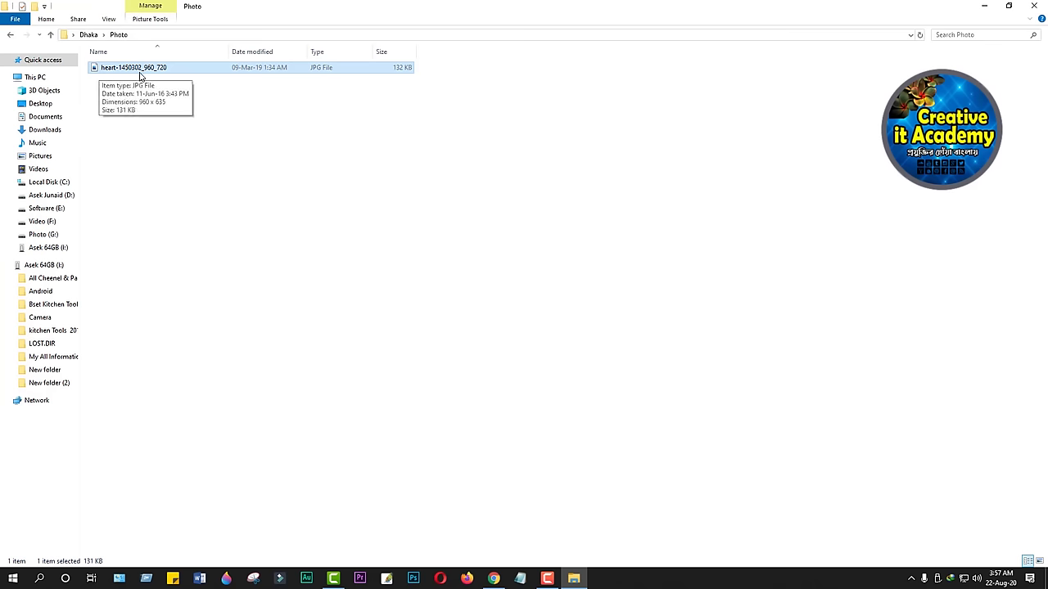
Show the contents of Dhaka's Photo folder as large icons and close the folder.
{"action": "right_click", "coordinate": [233, 112]}
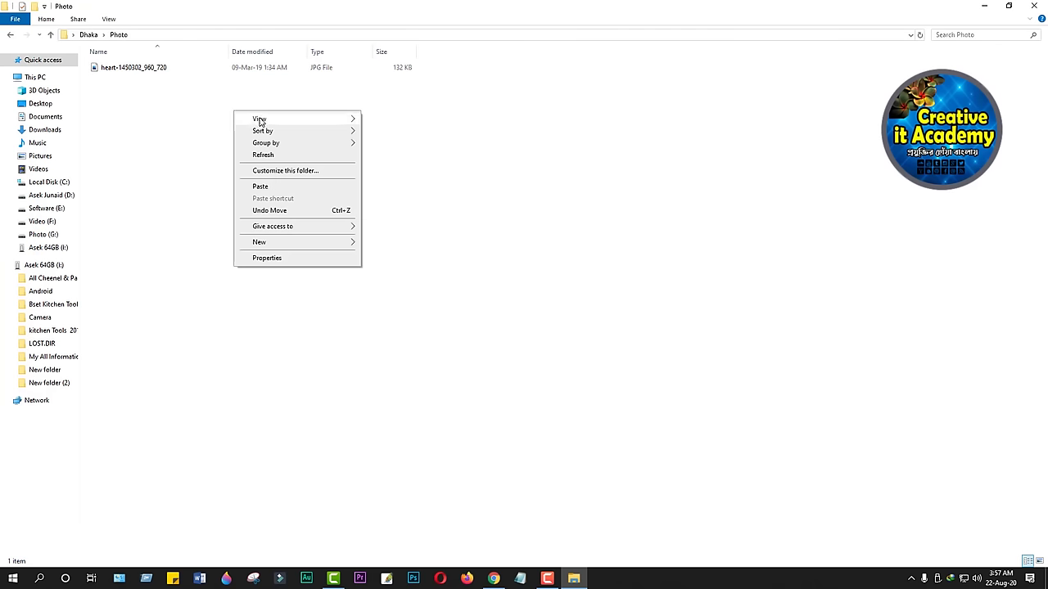
{"action": "mouse_move", "coordinate": [297, 121]}
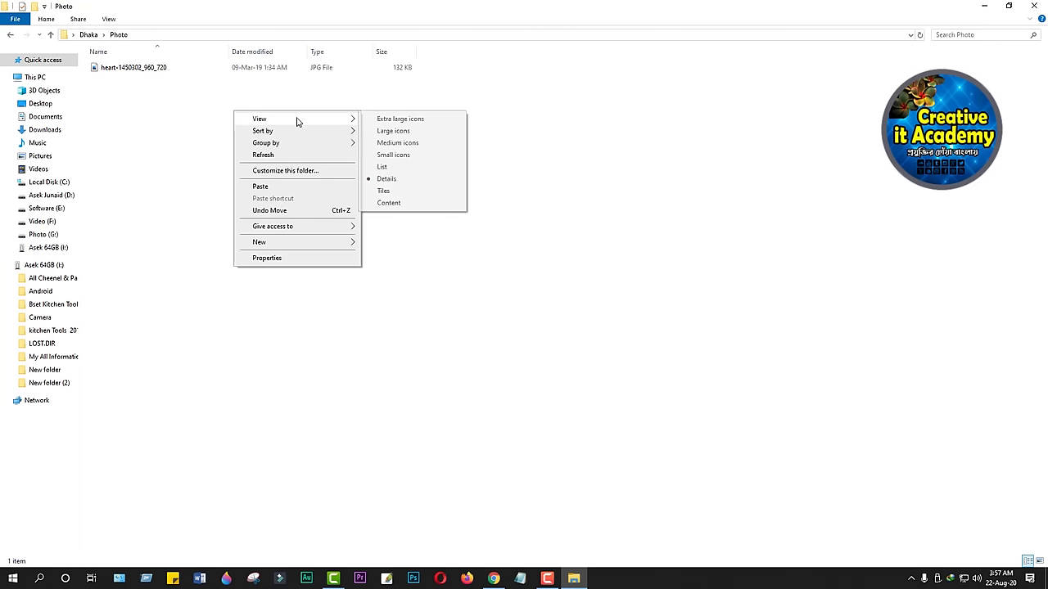
{"action": "left_click", "coordinate": [391, 132]}
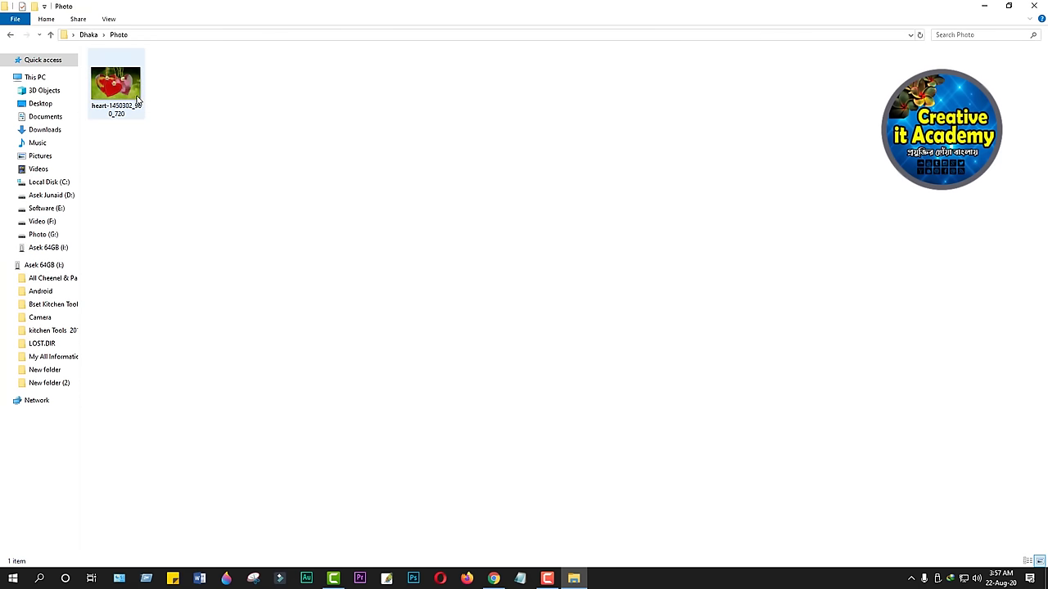
{"action": "left_click", "coordinate": [1034, 9]}
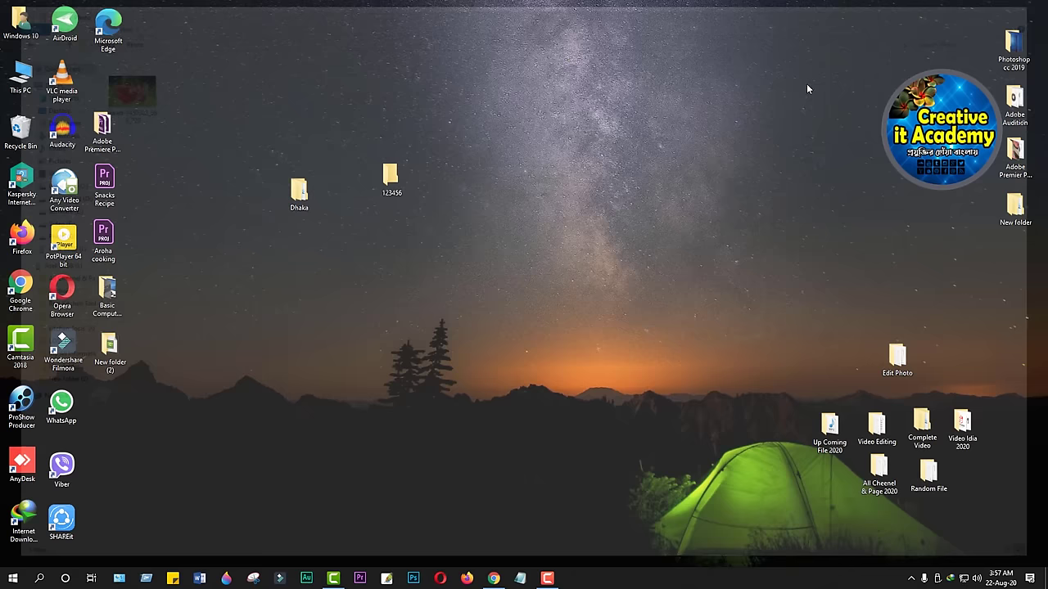
Copy all pictures except 2020 from the Photo folder inside Basic Computer 2020, and close the folder.
{"action": "double_click", "coordinate": [110, 301]}
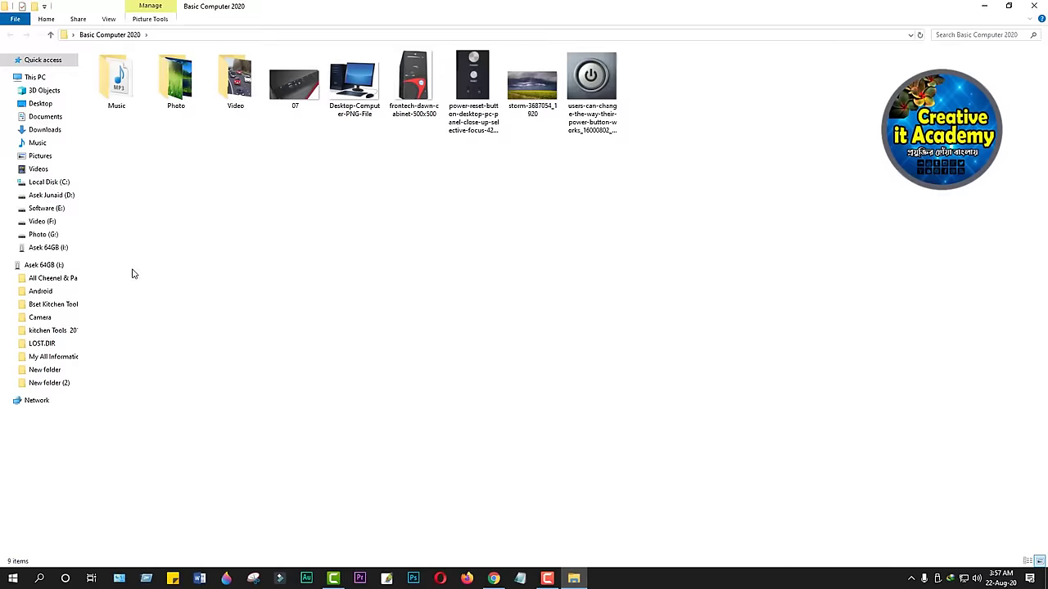
{"action": "double_click", "coordinate": [177, 82]}
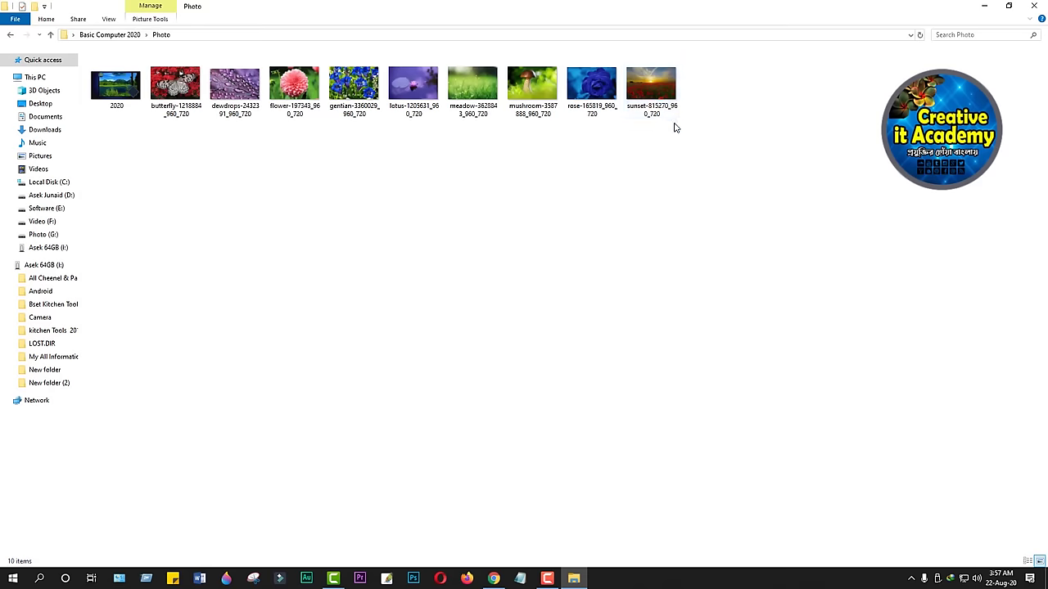
{"action": "left_click_drag", "start_coordinate": [709, 80], "coordinate": [159, 115]}
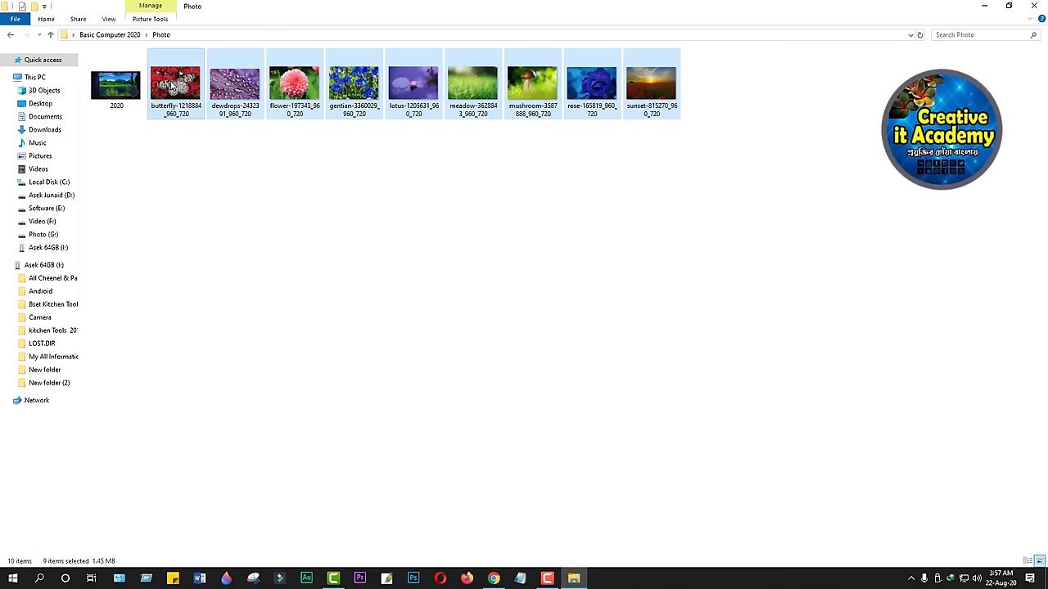
{"action": "right_click", "coordinate": [171, 83]}
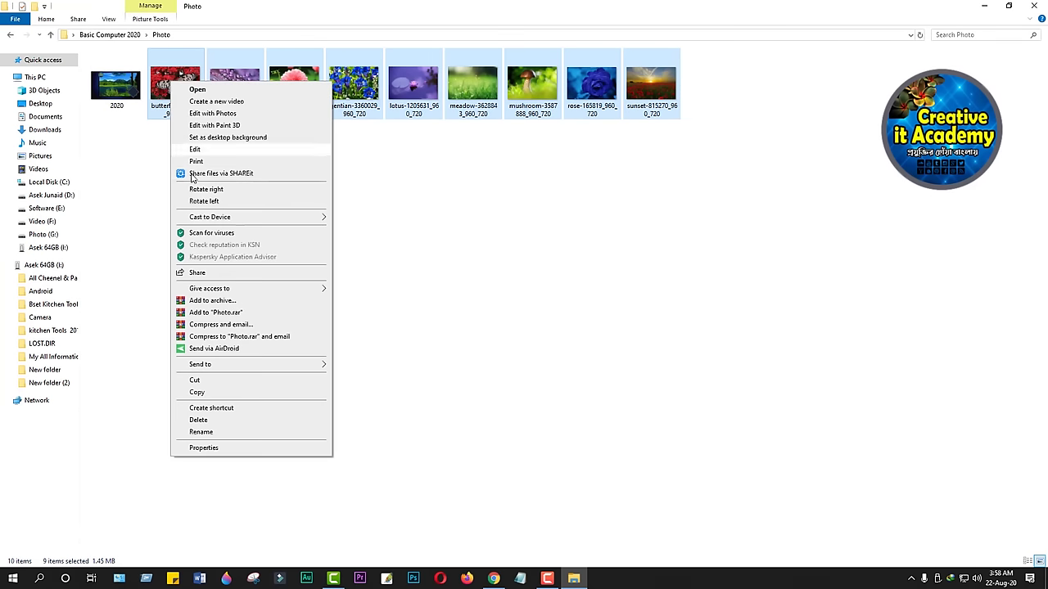
{"action": "left_click", "coordinate": [201, 391]}
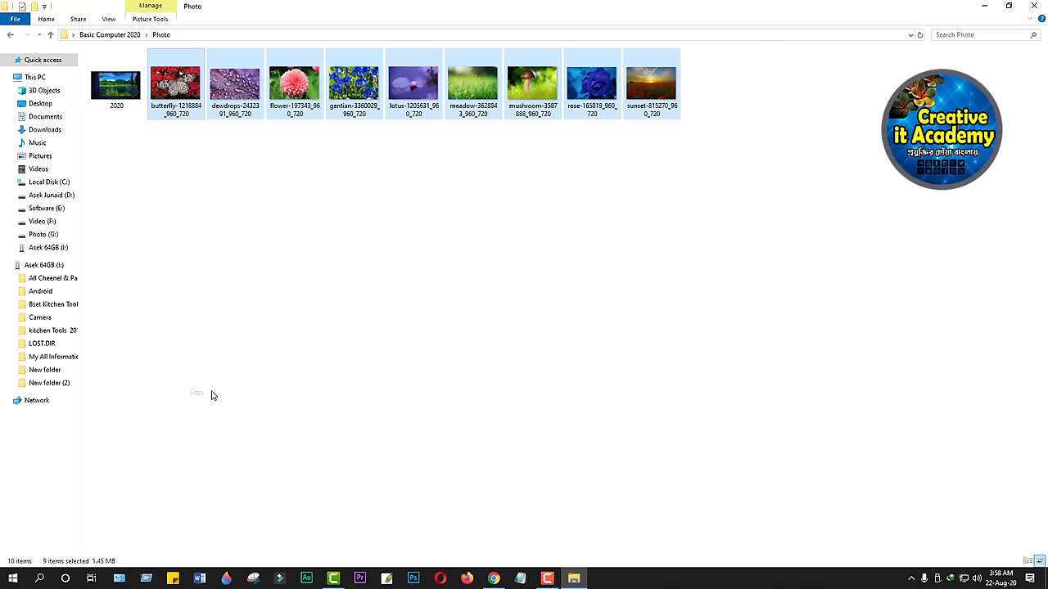
{"action": "left_click", "coordinate": [1036, 5]}
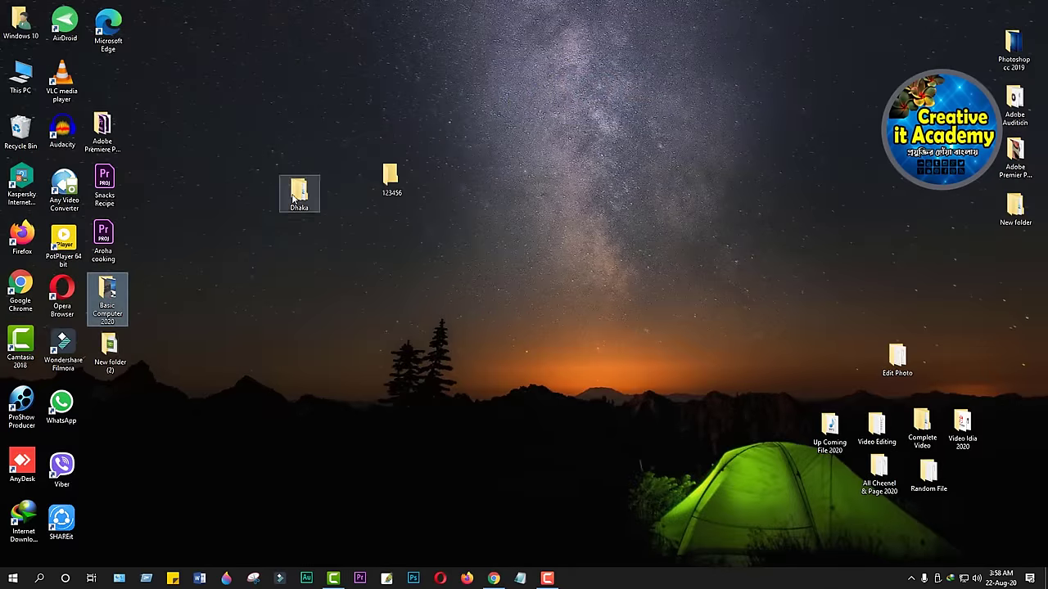
Paste the nine copied pictures into the Photo folder inside Dhaka and close the folder.
{"action": "left_click", "coordinate": [298, 190]}
{"action": "double_click", "coordinate": [299, 190]}
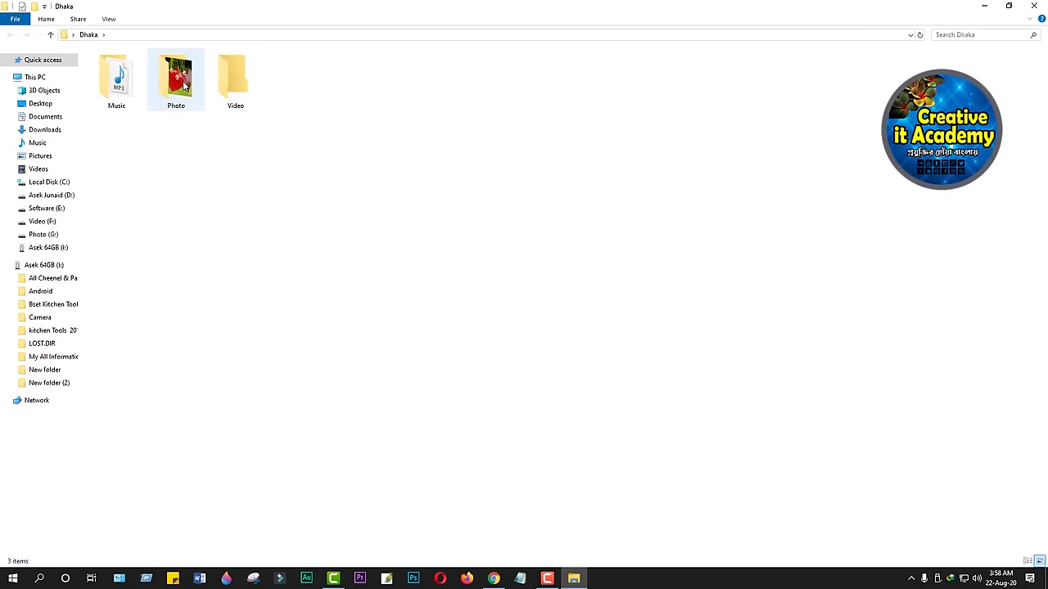
{"action": "double_click", "coordinate": [181, 84]}
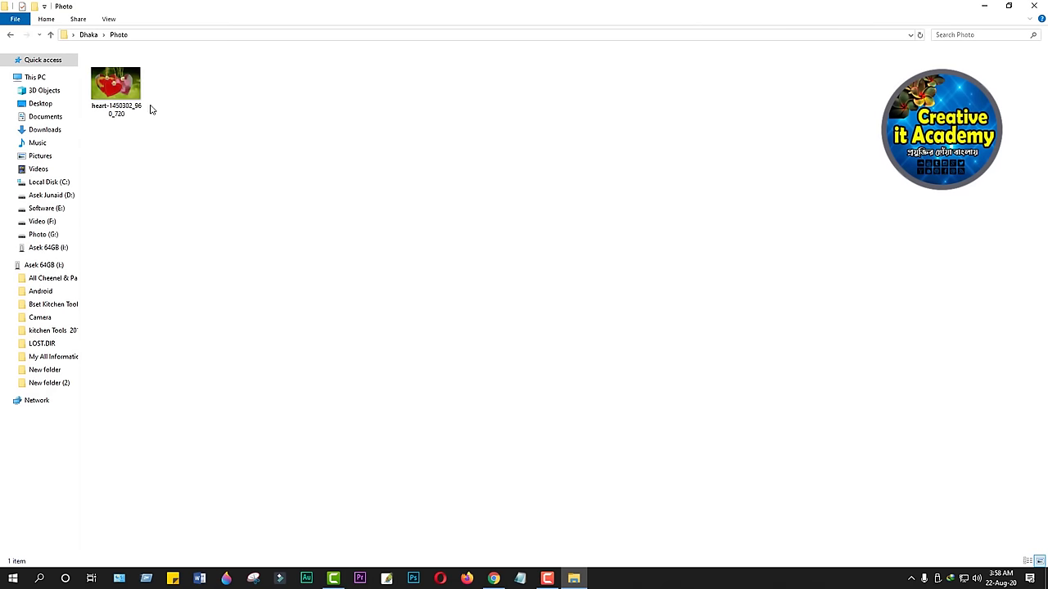
{"action": "right_click", "coordinate": [255, 119]}
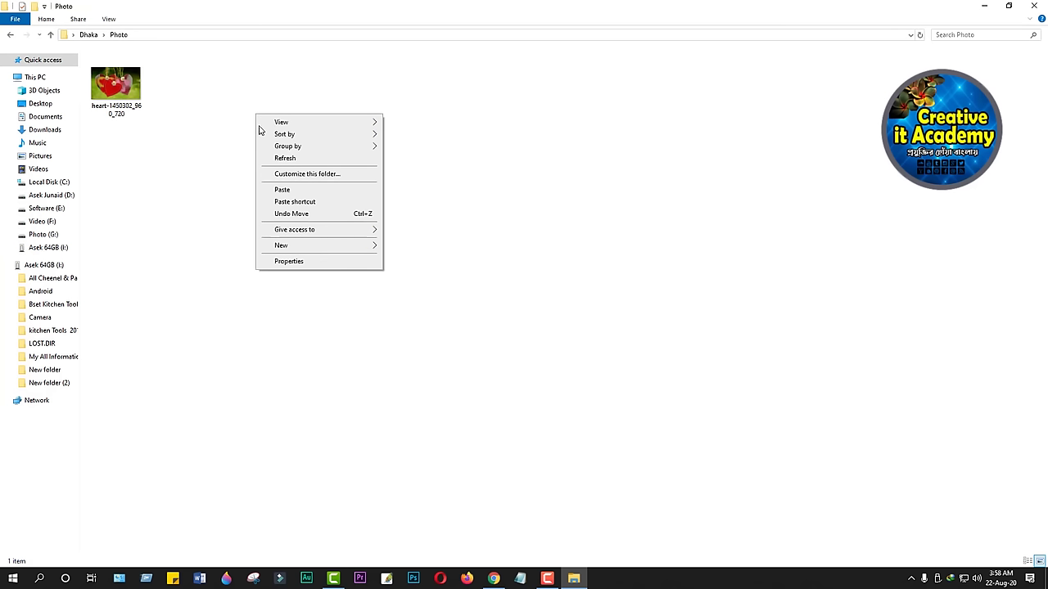
{"action": "left_click", "coordinate": [282, 190]}
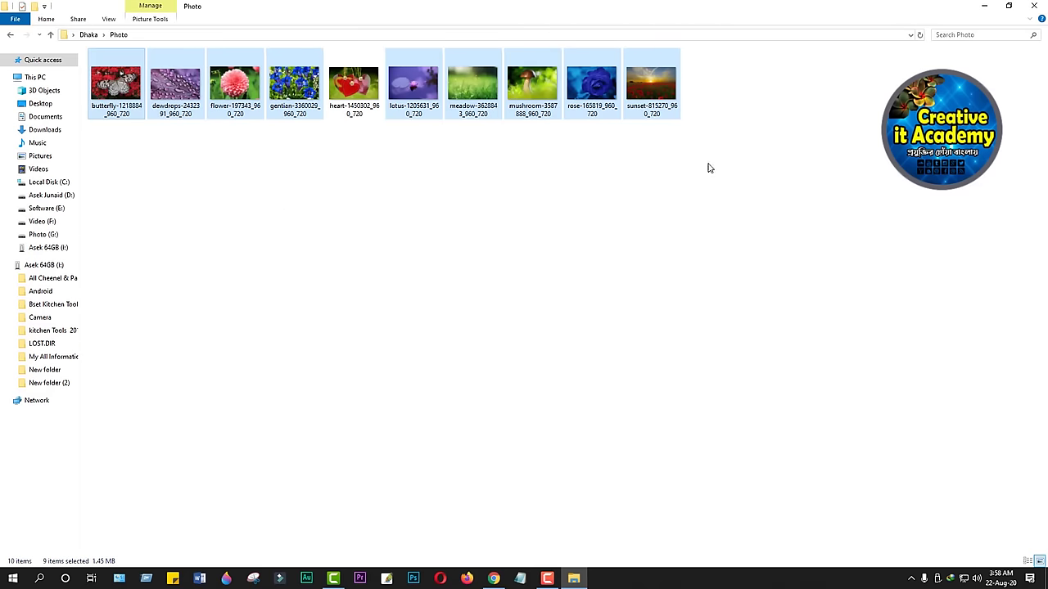
{"action": "left_click", "coordinate": [1032, 6]}
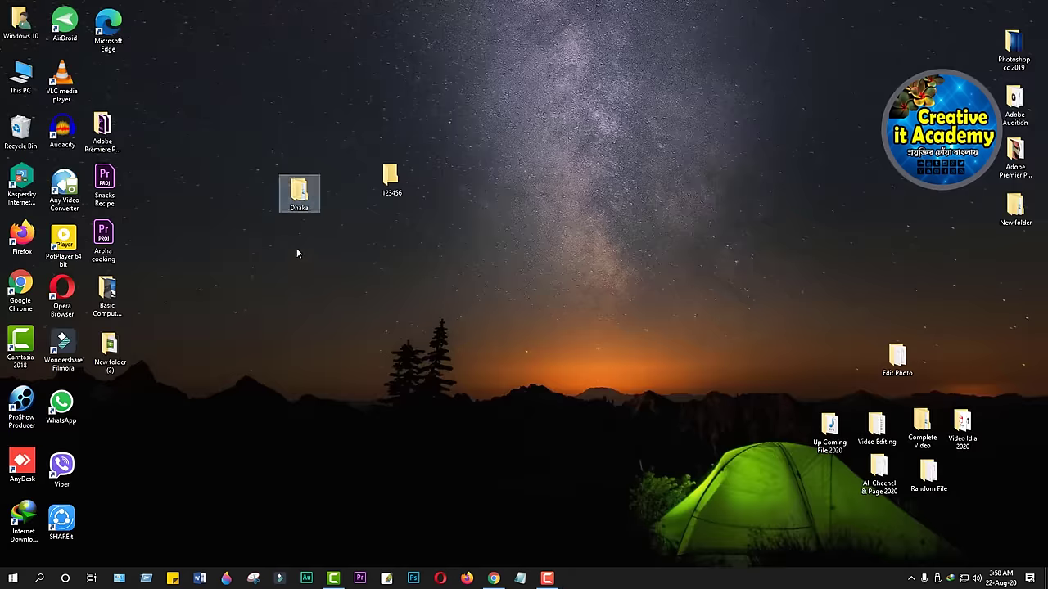
Check the contents of the Photo folder inside Basic Computer 2020 and of the Dhaka folder, closing each one.
{"action": "double_click", "coordinate": [113, 290]}
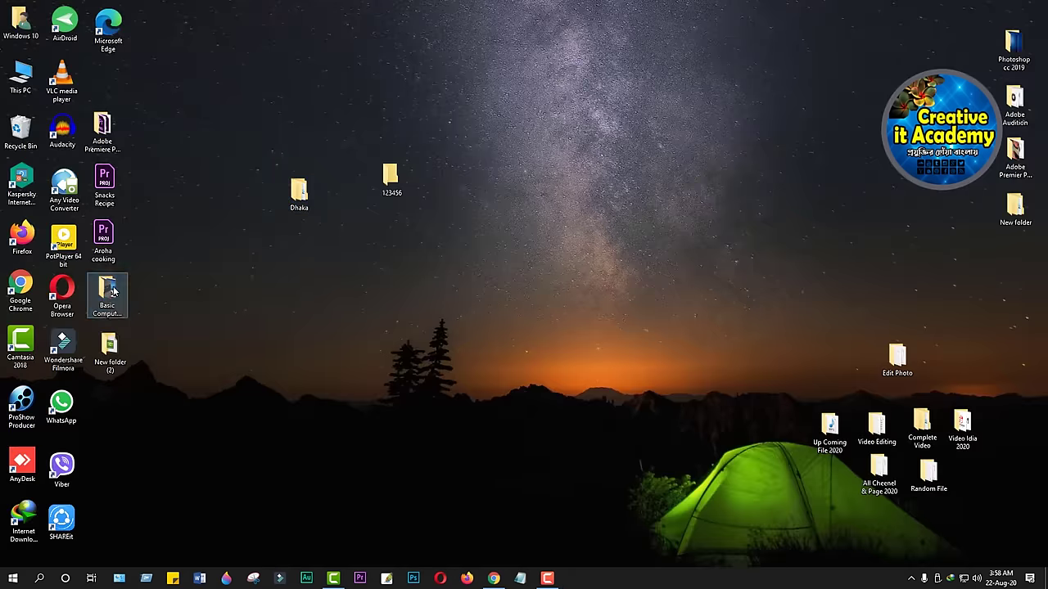
{"action": "left_click", "coordinate": [177, 96]}
{"action": "double_click", "coordinate": [177, 96]}
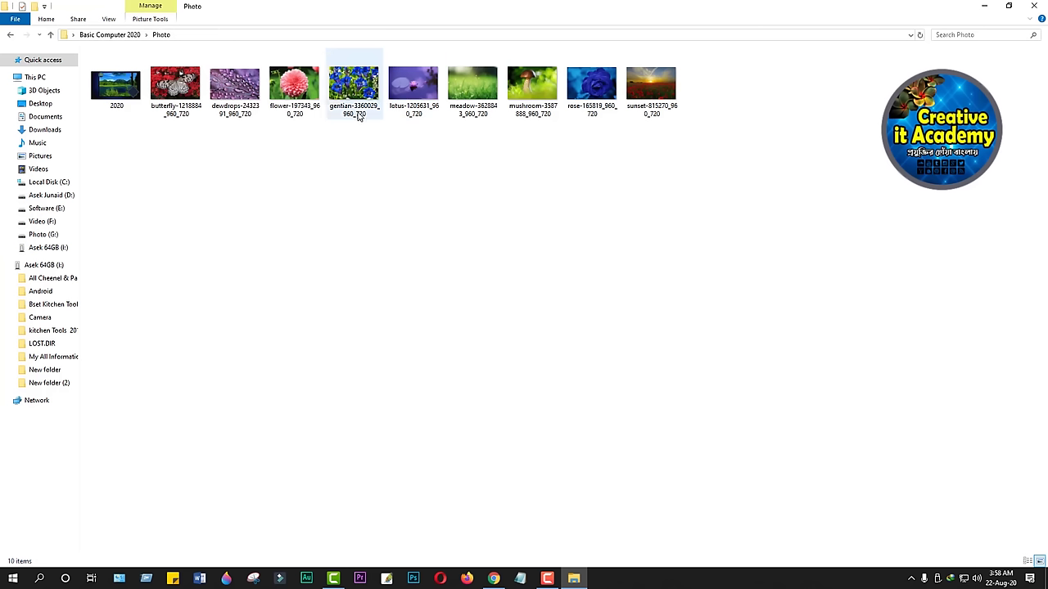
{"action": "left_click", "coordinate": [1034, 5]}
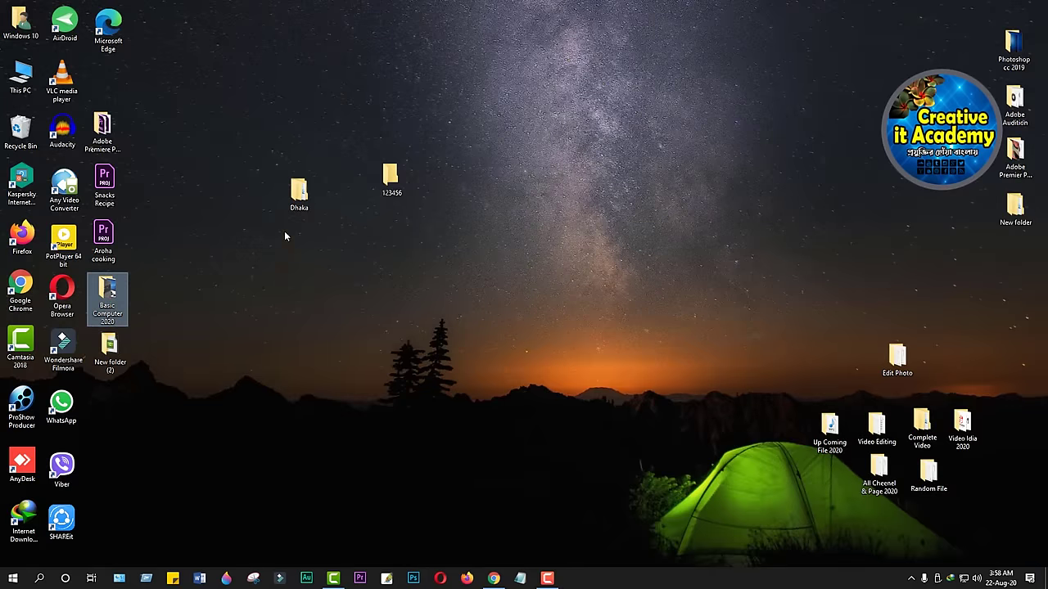
{"action": "double_click", "coordinate": [301, 180]}
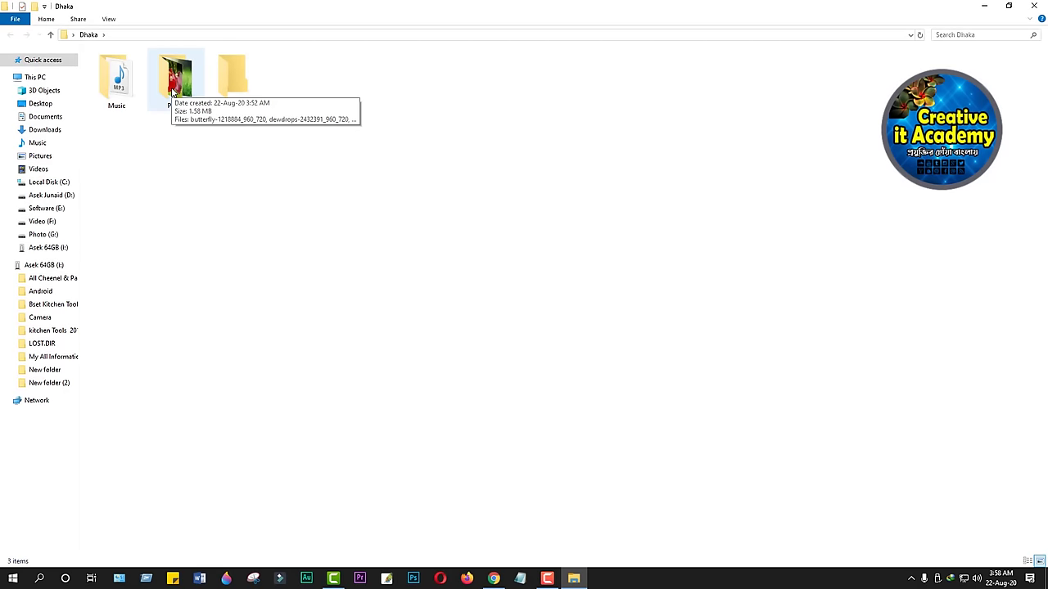
{"action": "left_click", "coordinate": [1044, 6]}
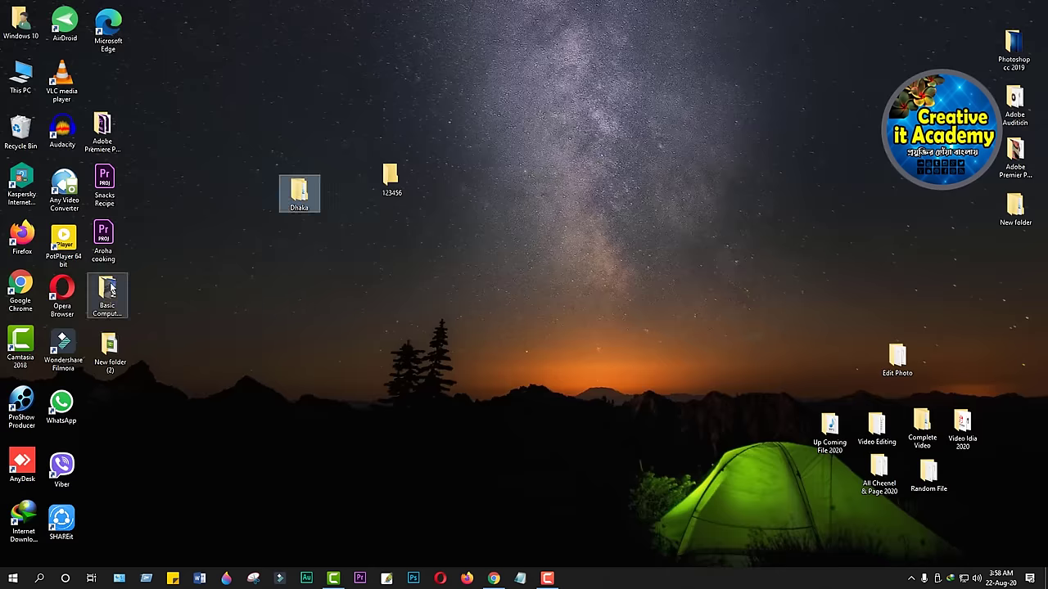
Copy the Cars - 1900 video from the Video folder inside Basic Computer 2020, and close the folder.
{"action": "double_click", "coordinate": [111, 288]}
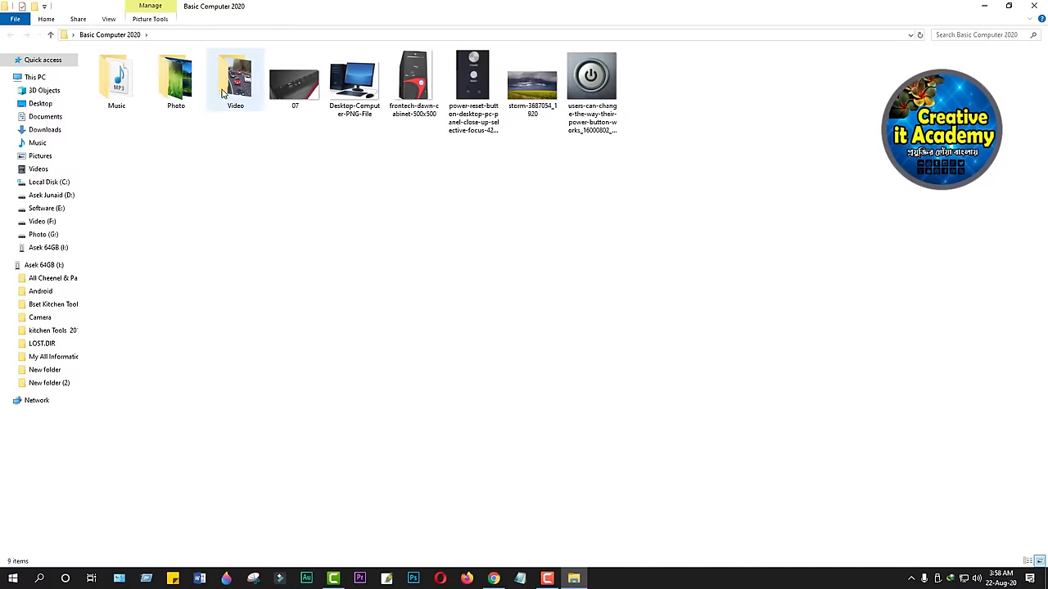
{"action": "double_click", "coordinate": [230, 95]}
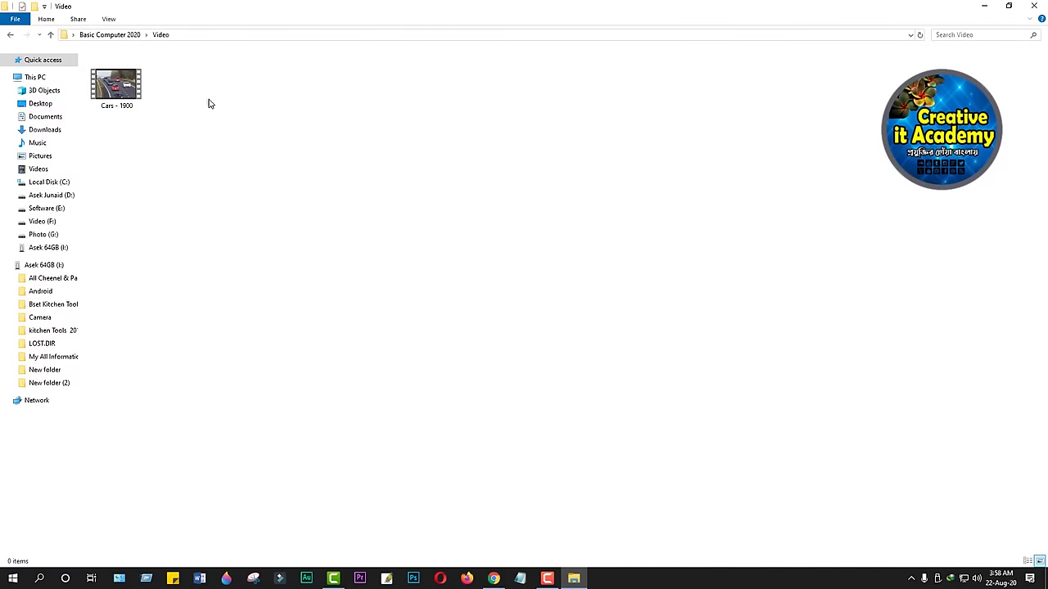
{"action": "right_click", "coordinate": [114, 83]}
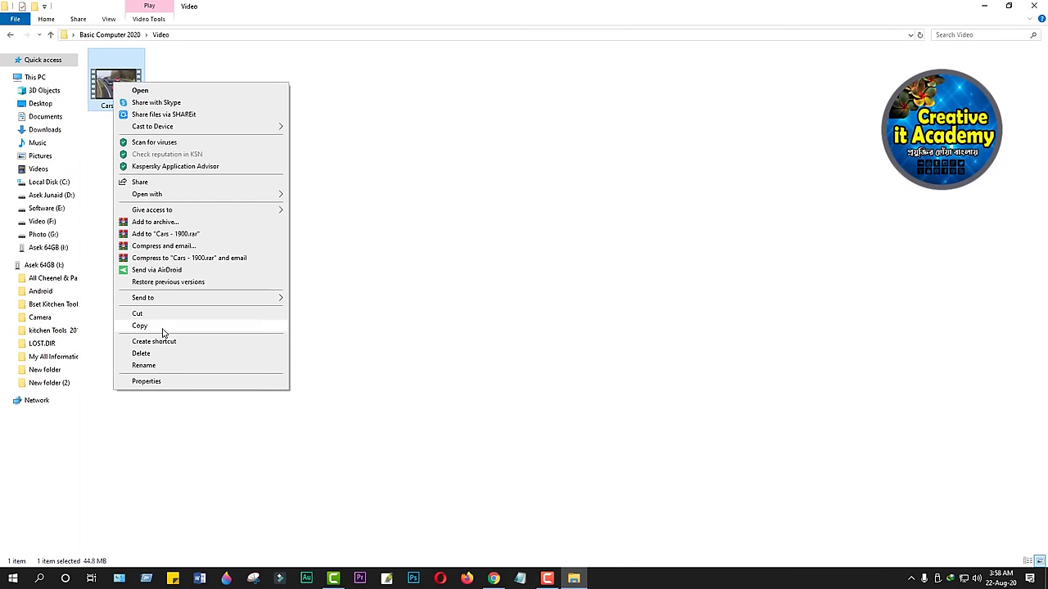
{"action": "left_click", "coordinate": [162, 329]}
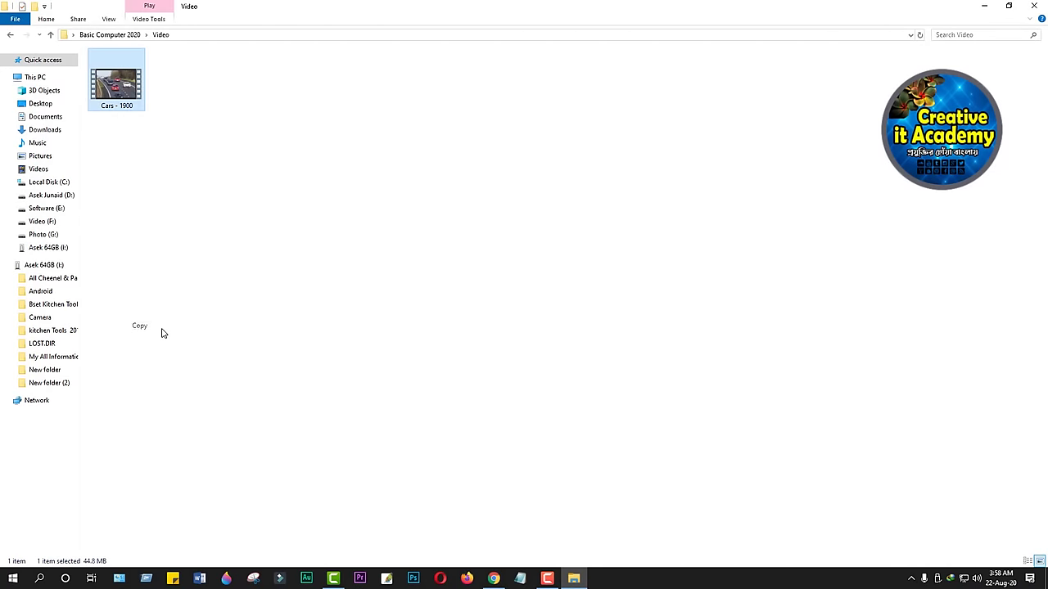
{"action": "left_click", "coordinate": [1035, 6]}
Paste the copied Cars - 1900 video into the Video folder inside Dhaka.
{"action": "left_click", "coordinate": [300, 193]}
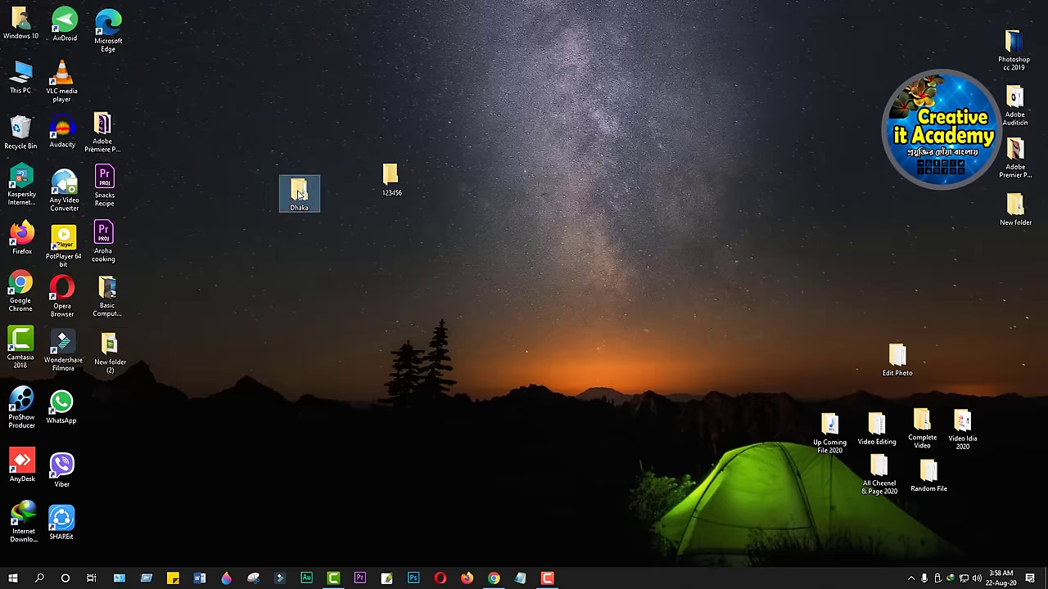
{"action": "double_click", "coordinate": [299, 193]}
{"action": "double_click", "coordinate": [230, 84]}
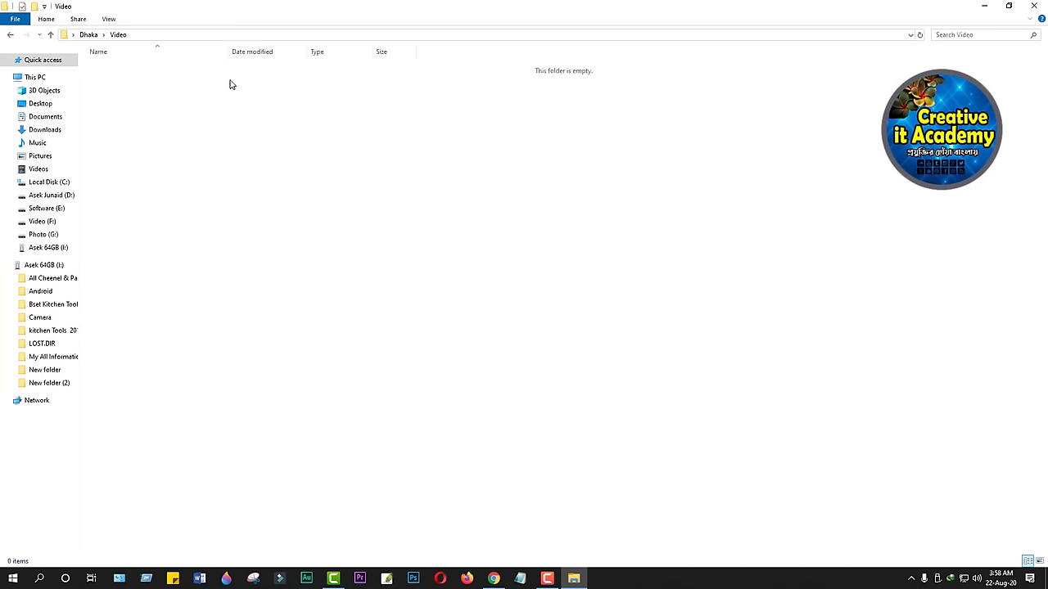
{"action": "right_click", "coordinate": [271, 159]}
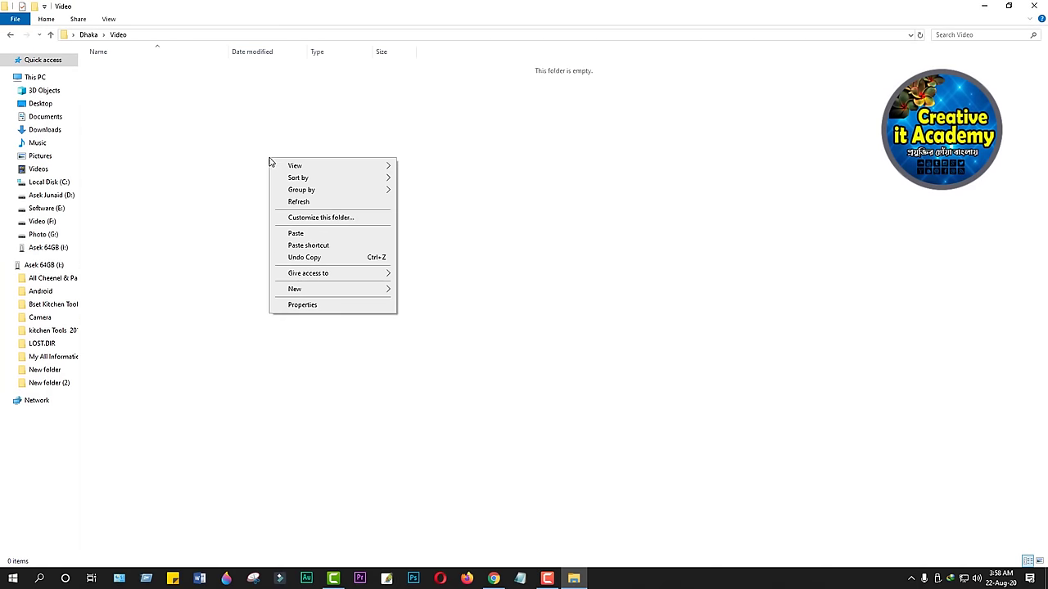
{"action": "left_click", "coordinate": [309, 234]}
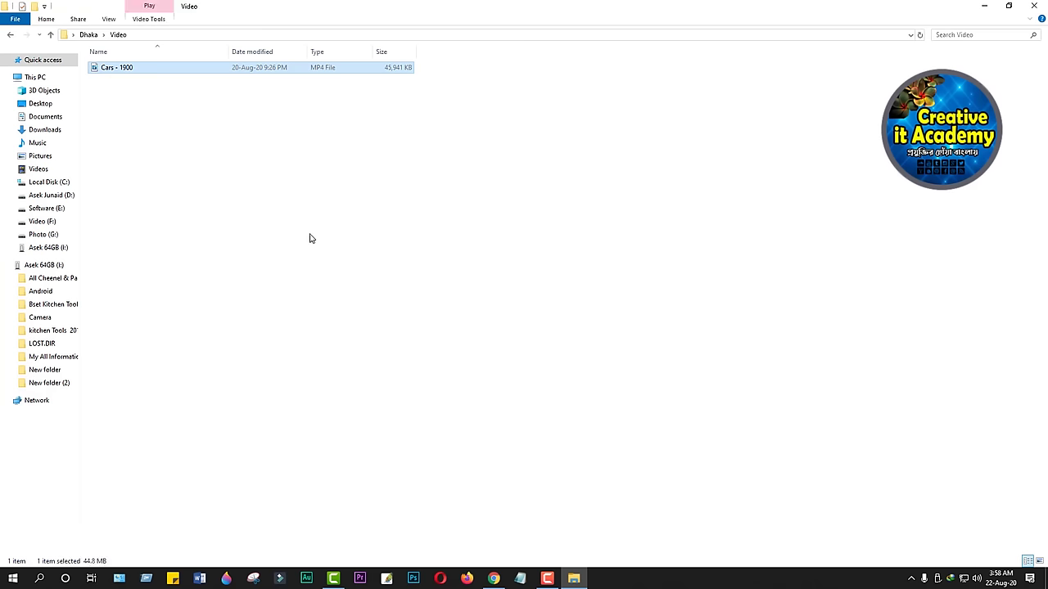
Show the contents of Dhaka's Video folder as large icons and close the folder.
{"action": "right_click", "coordinate": [292, 160]}
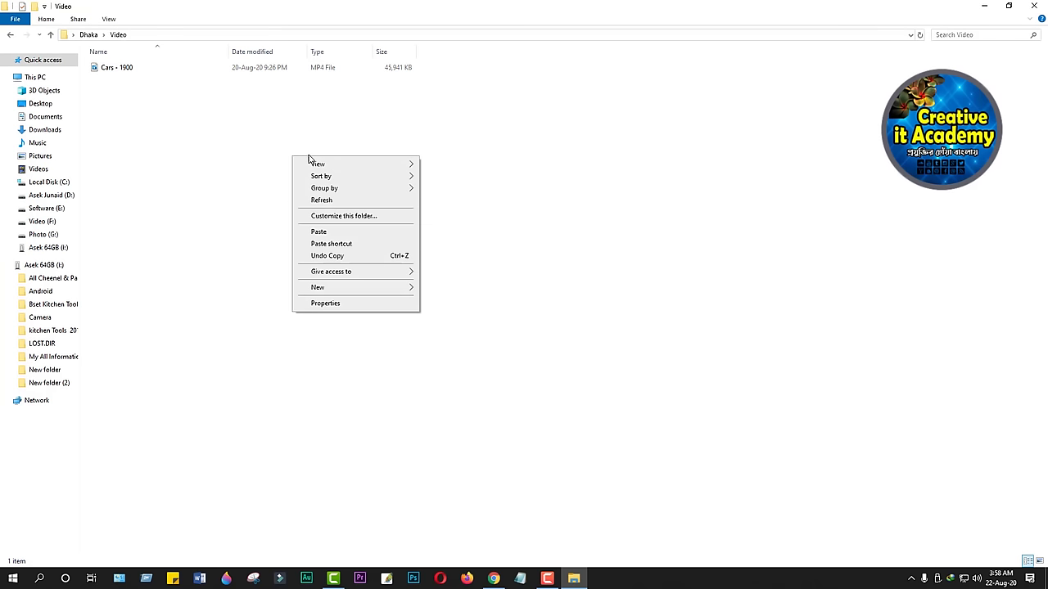
{"action": "mouse_move", "coordinate": [377, 163]}
{"action": "left_click", "coordinate": [450, 176]}
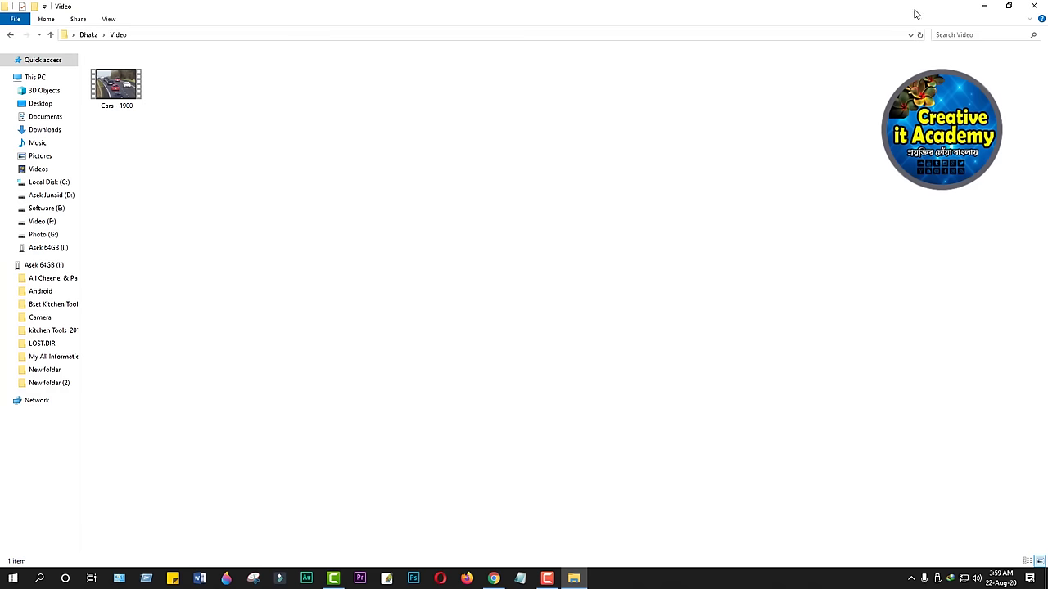
{"action": "left_click", "coordinate": [1033, 6]}
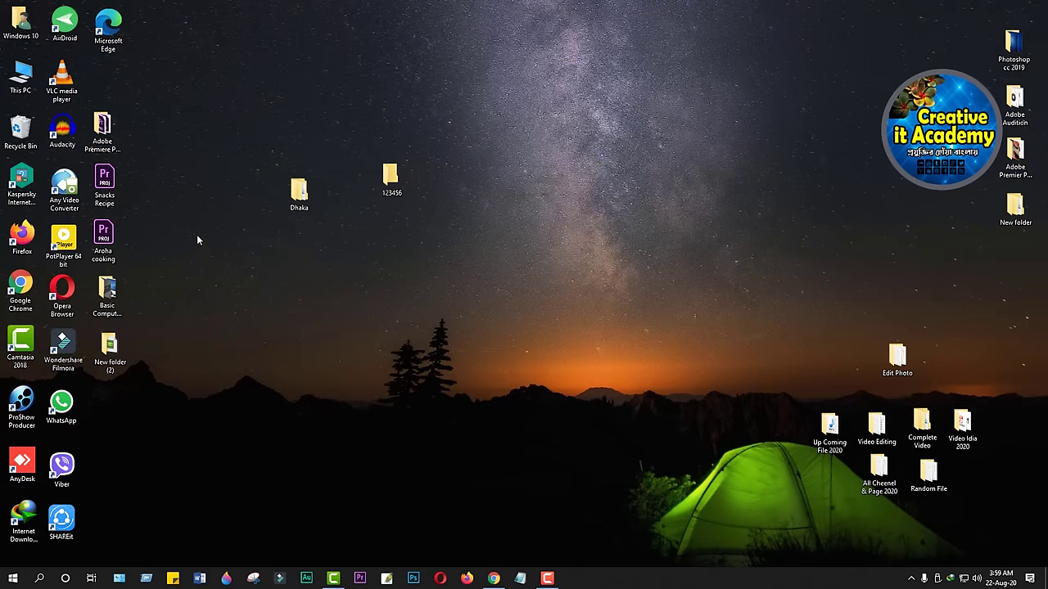
Examine the Dhaka folder's contents and the commands available for its Music subfolder, and close the folder.
{"action": "mouse_move", "coordinate": [300, 195]}
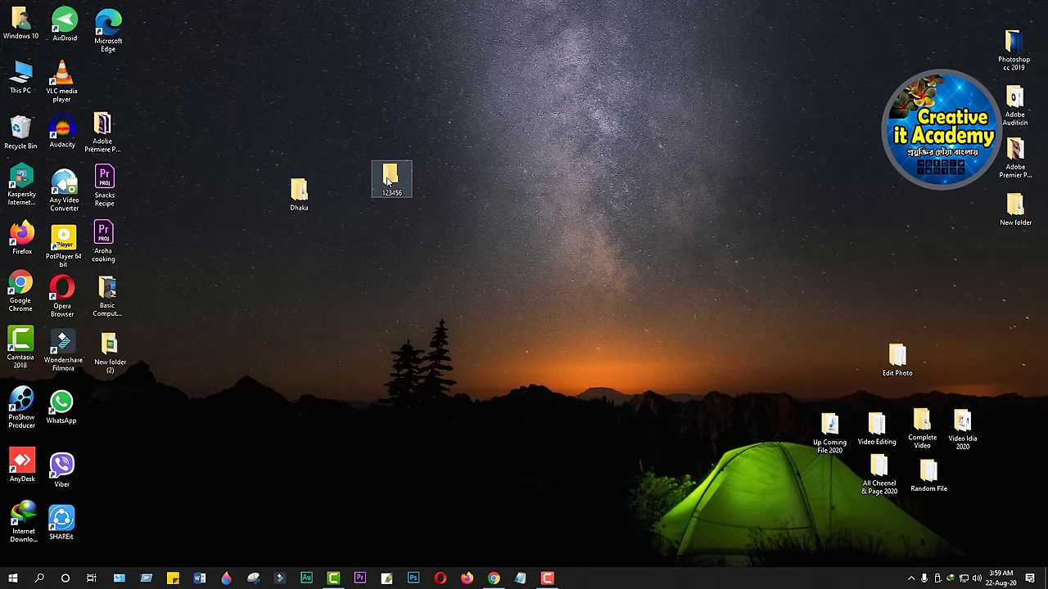
{"action": "mouse_move", "coordinate": [388, 182]}
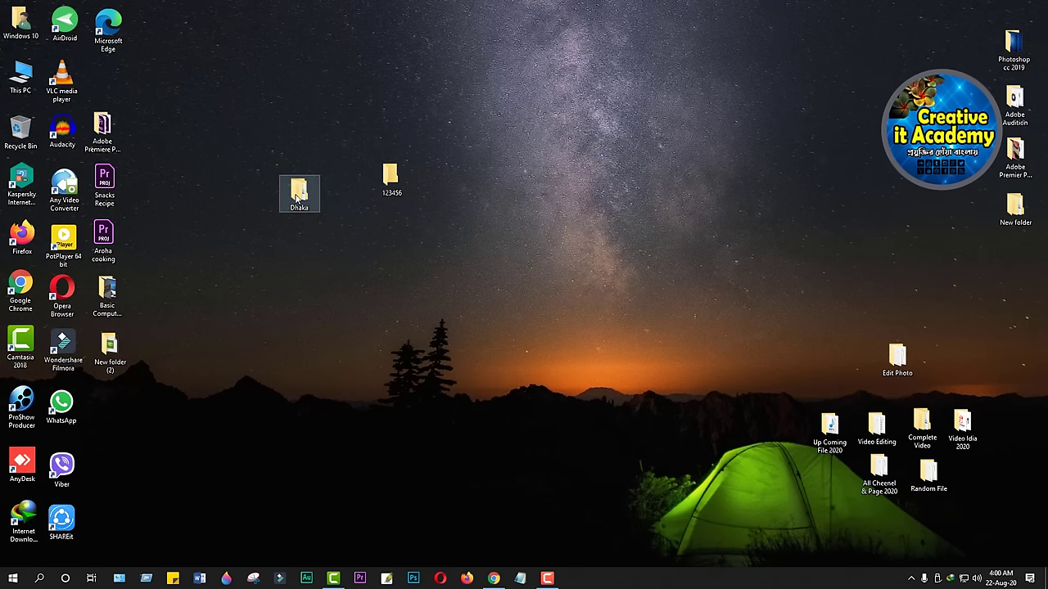
{"action": "right_click", "coordinate": [297, 197]}
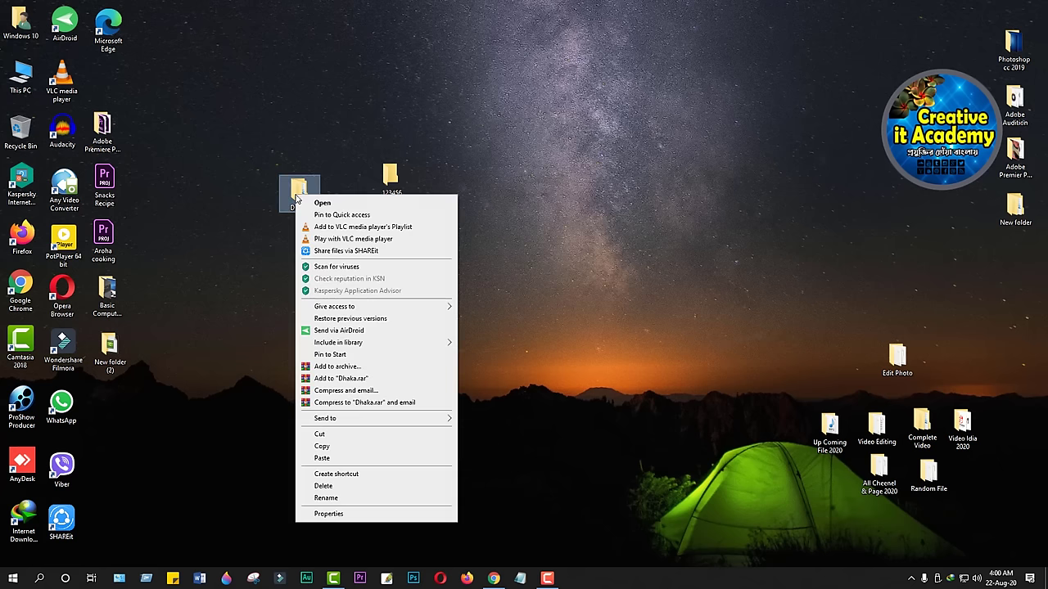
{"action": "left_click", "coordinate": [323, 202]}
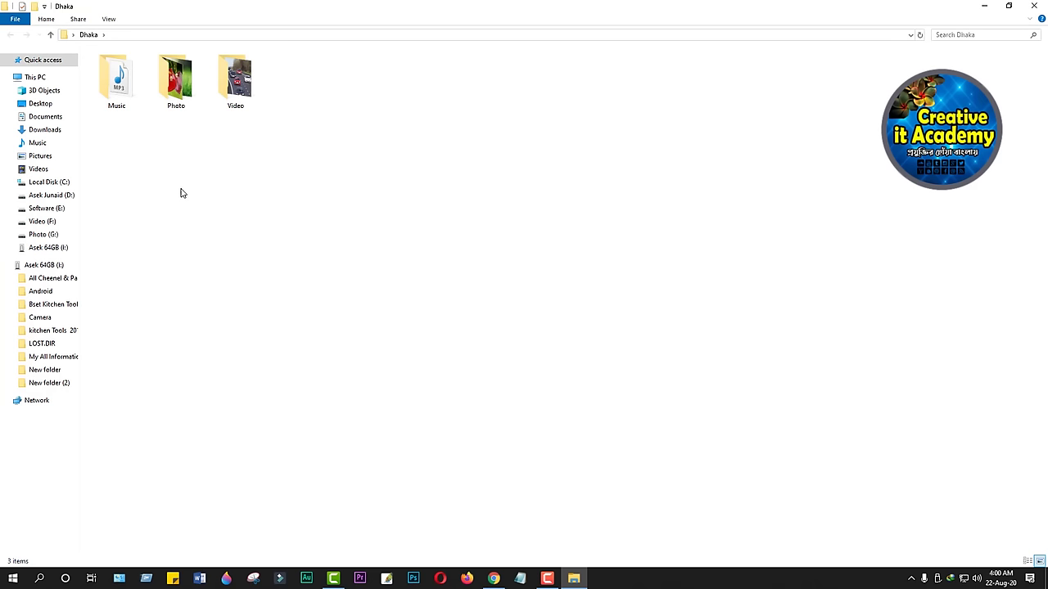
{"action": "right_click", "coordinate": [120, 87]}
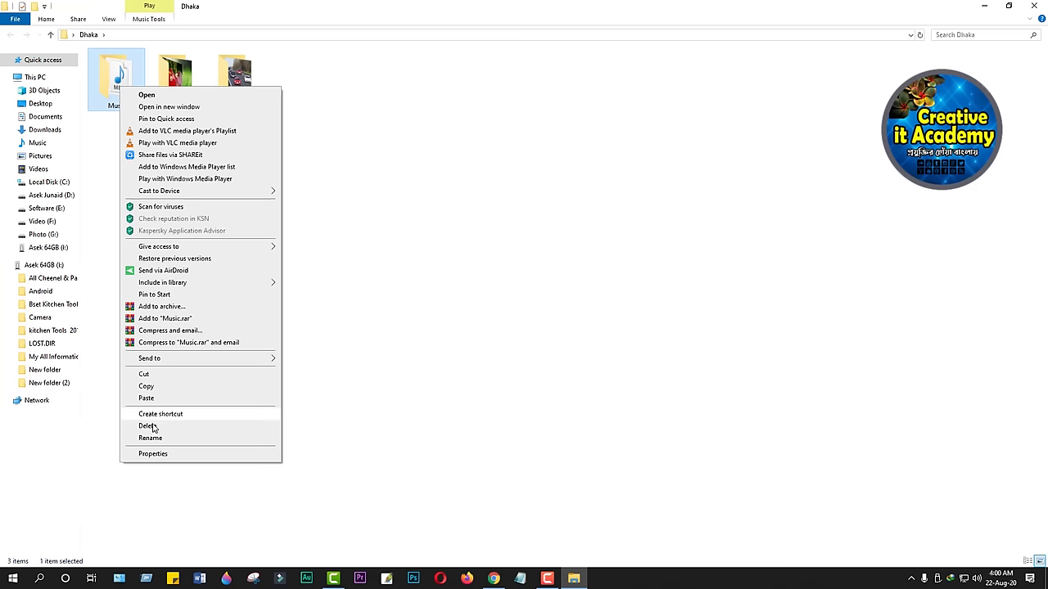
{"action": "left_click", "coordinate": [419, 306]}
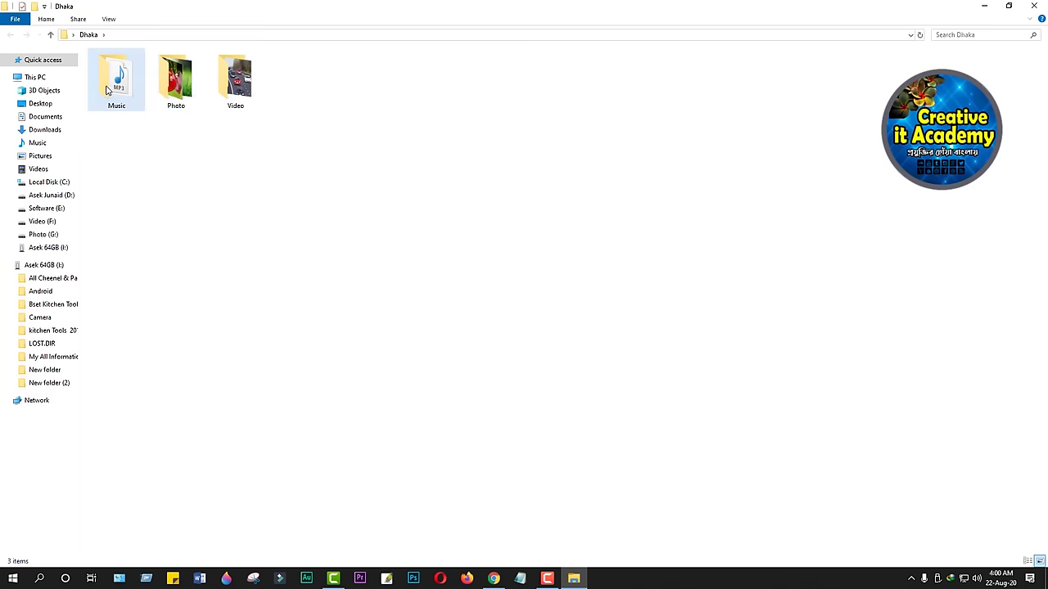
{"action": "mouse_move", "coordinate": [124, 105]}
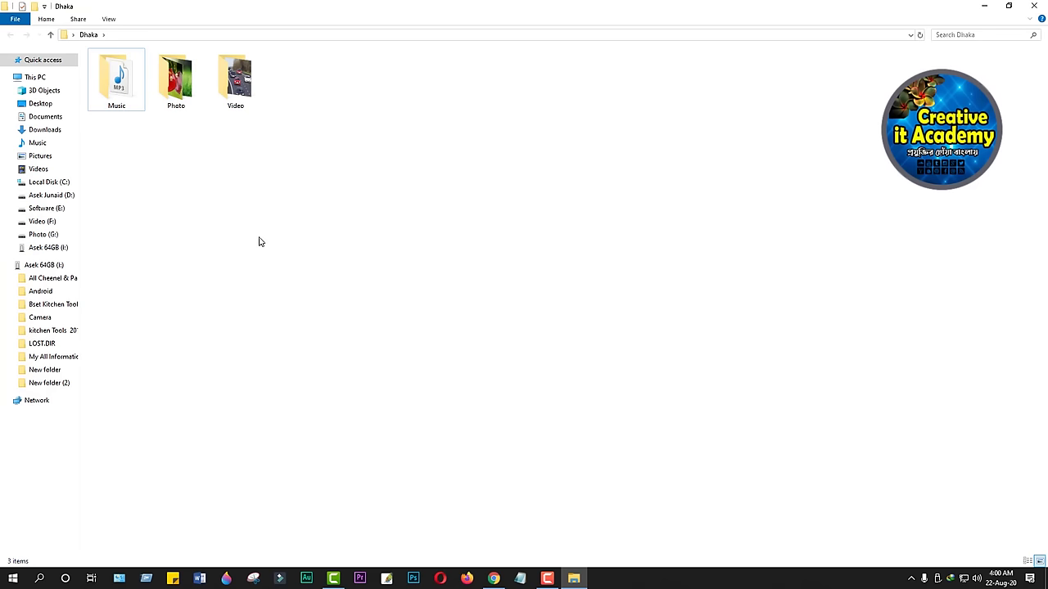
{"action": "left_click", "coordinate": [1034, 6]}
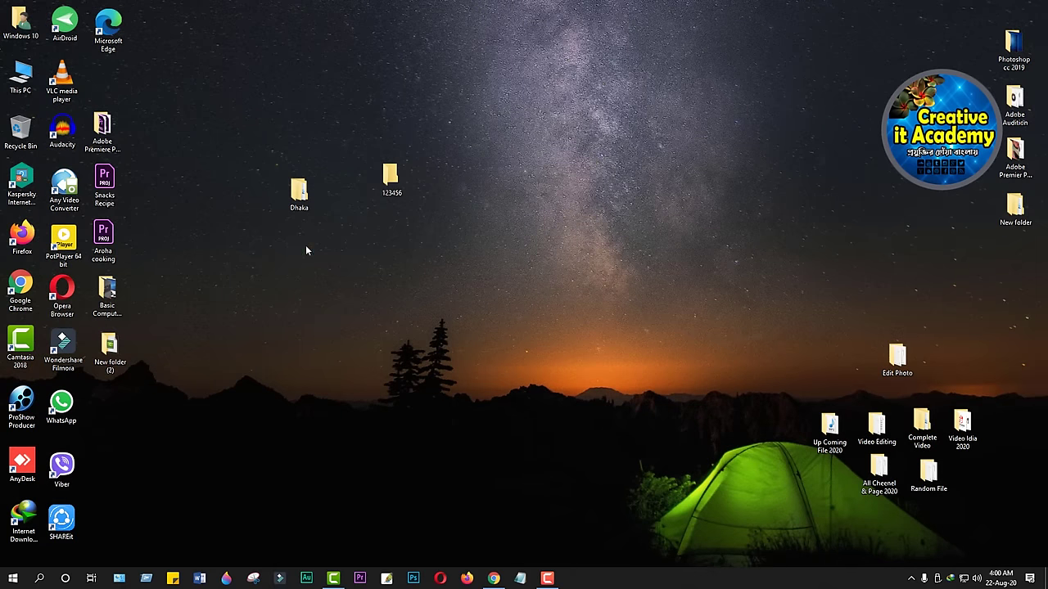
{"action": "mouse_move", "coordinate": [296, 206]}
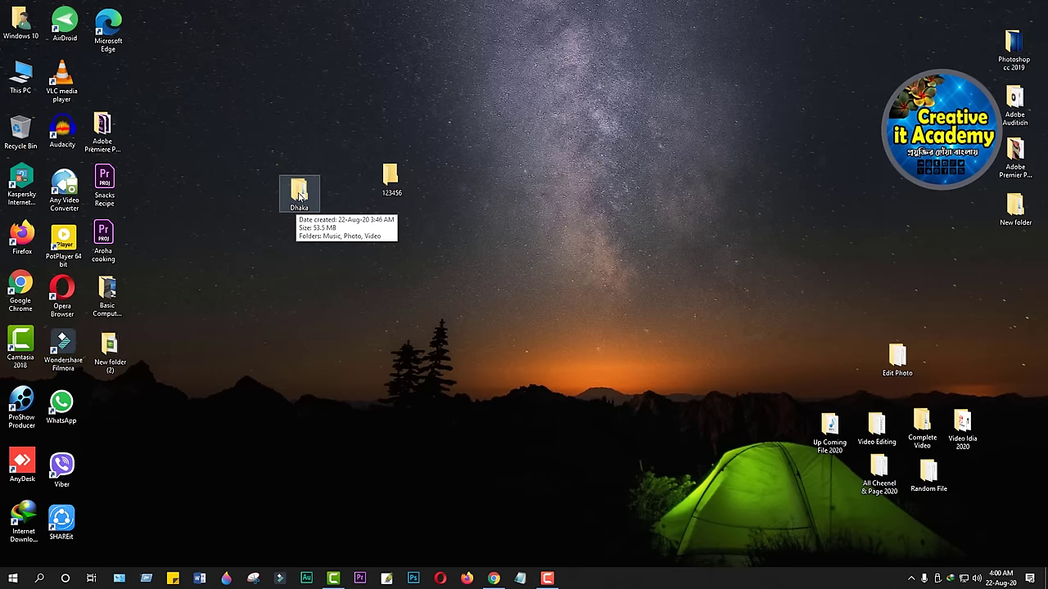
{"action": "right_click", "coordinate": [300, 195]}
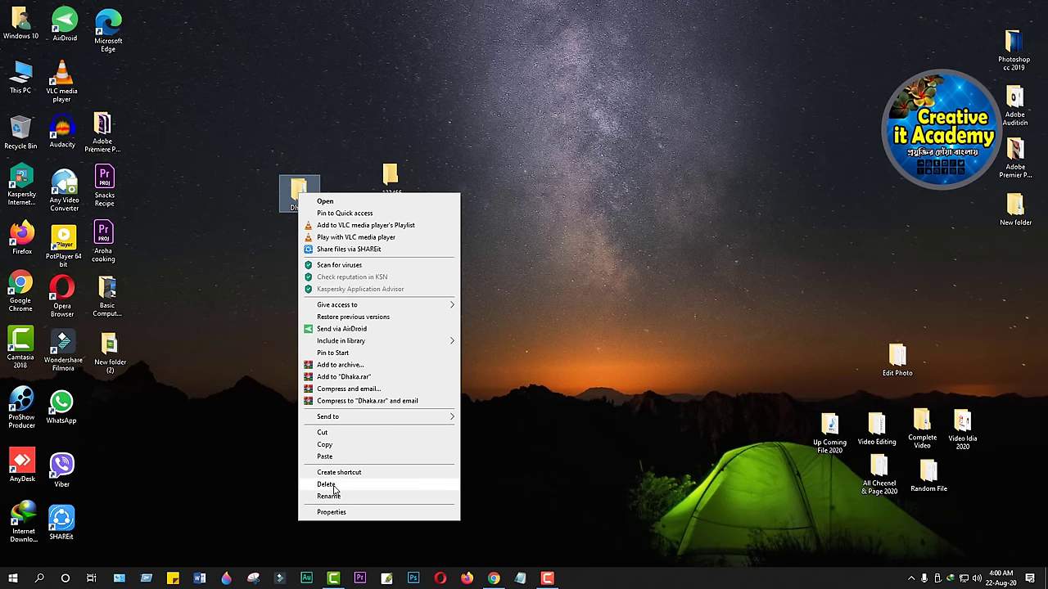
{"action": "left_click", "coordinate": [338, 241]}
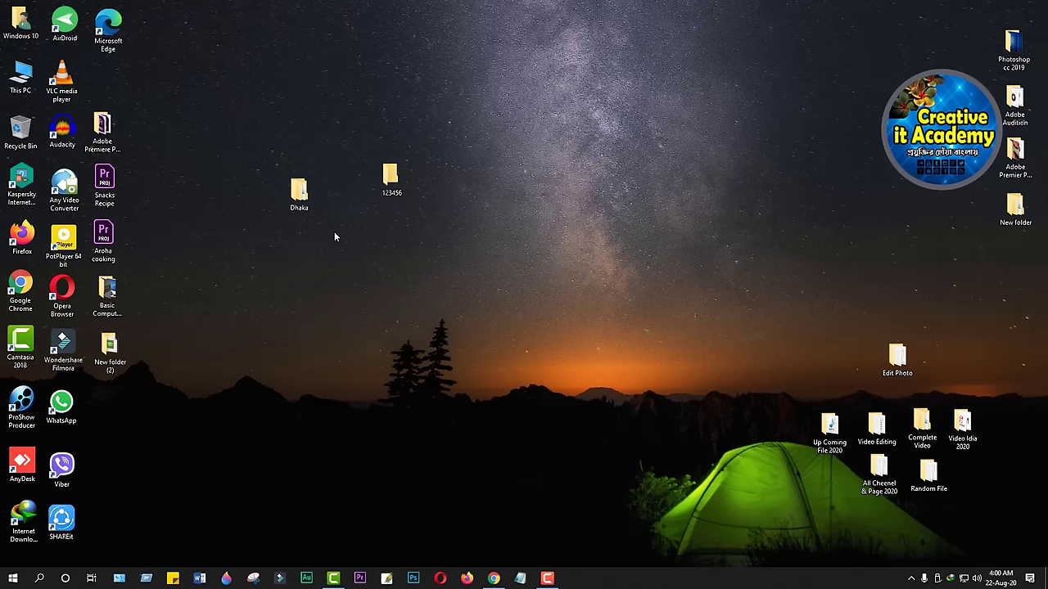
{"action": "left_click", "coordinate": [297, 200]}
{"action": "right_click", "coordinate": [297, 189]}
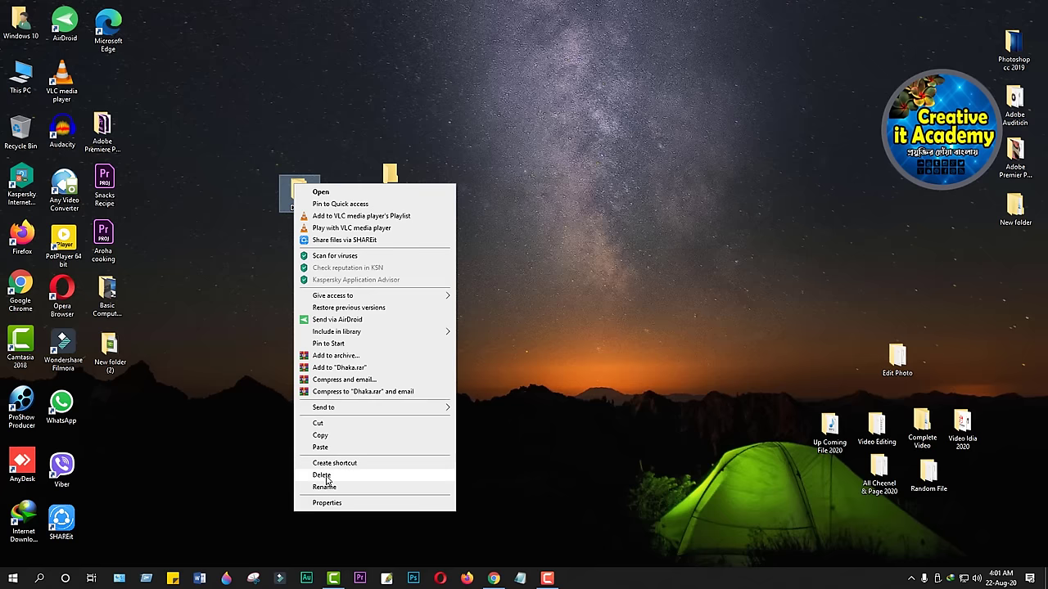
{"action": "left_click", "coordinate": [616, 383]}
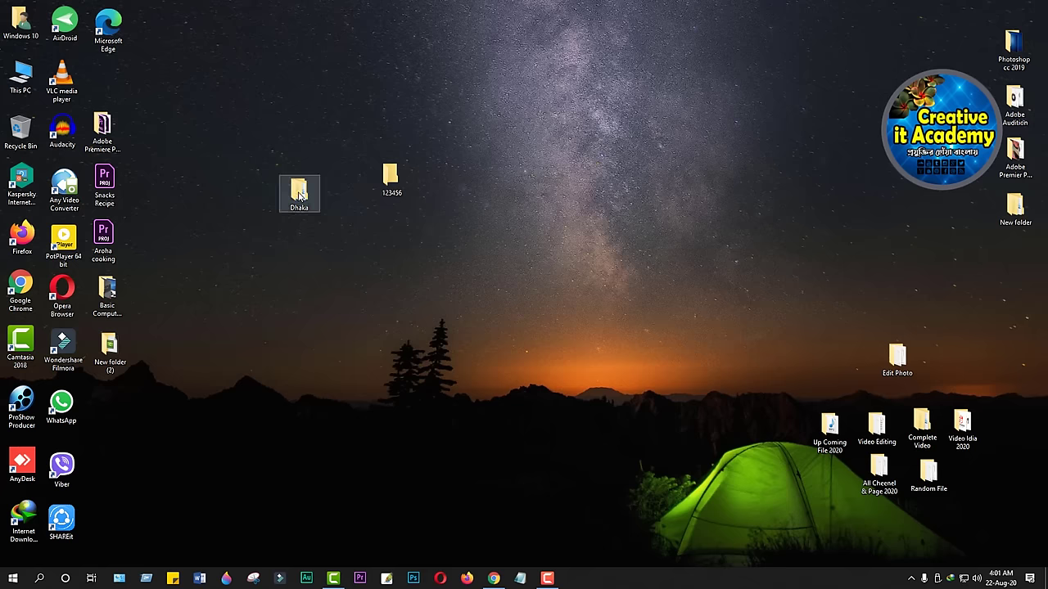
Delete the Dhaka and 123456 folders from the desktop.
{"action": "mouse_move", "coordinate": [300, 194]}
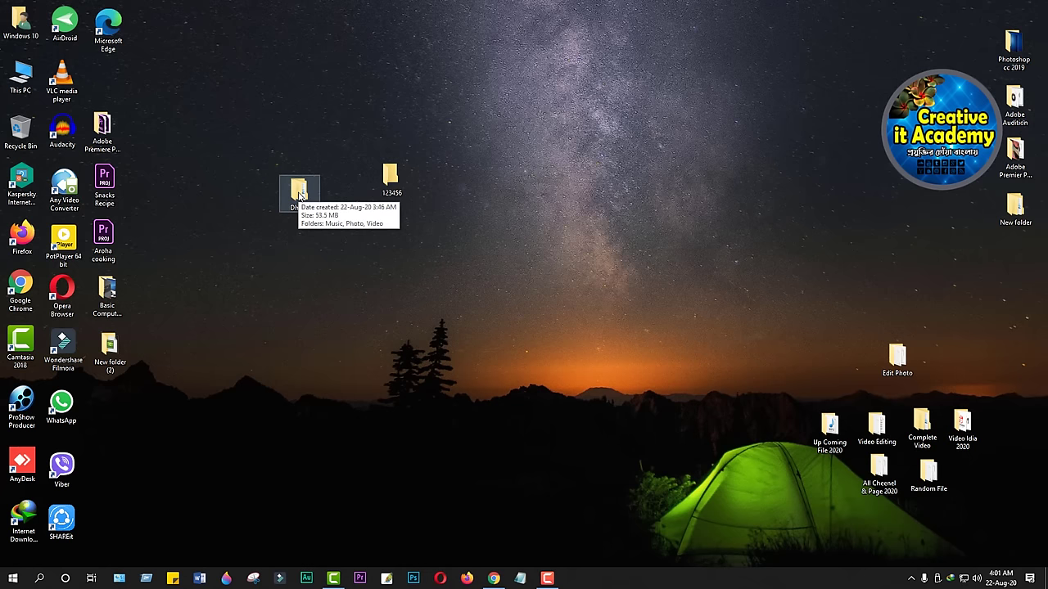
{"action": "right_click", "coordinate": [299, 194]}
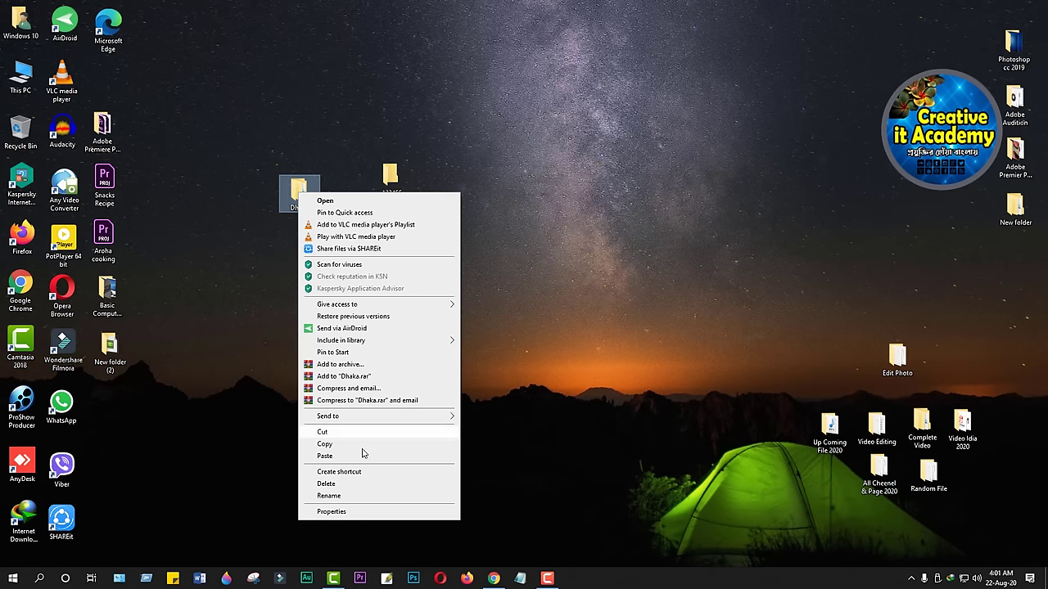
{"action": "left_click", "coordinate": [338, 485]}
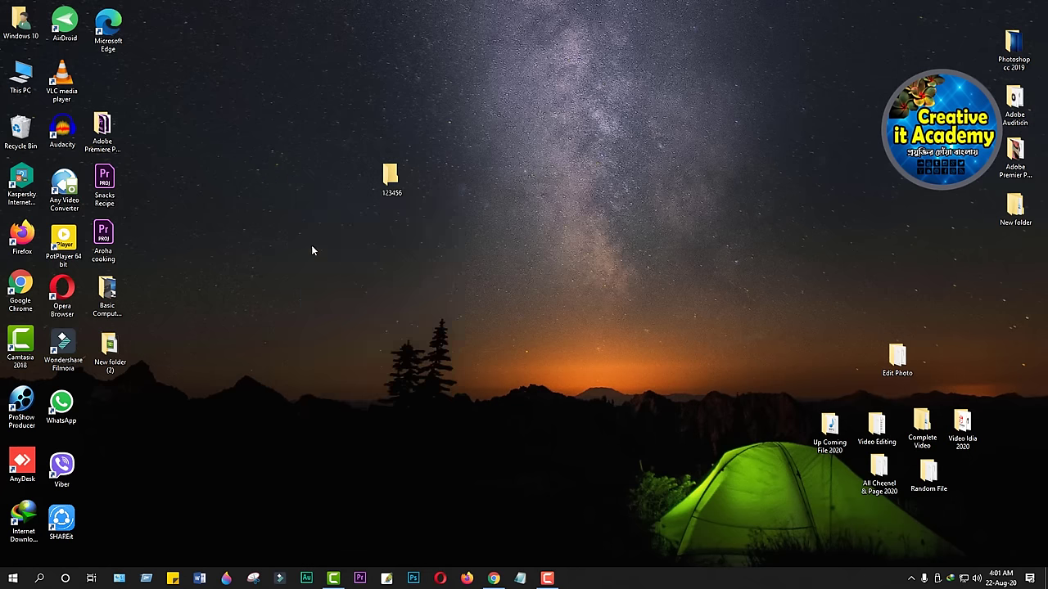
{"action": "right_click", "coordinate": [390, 180]}
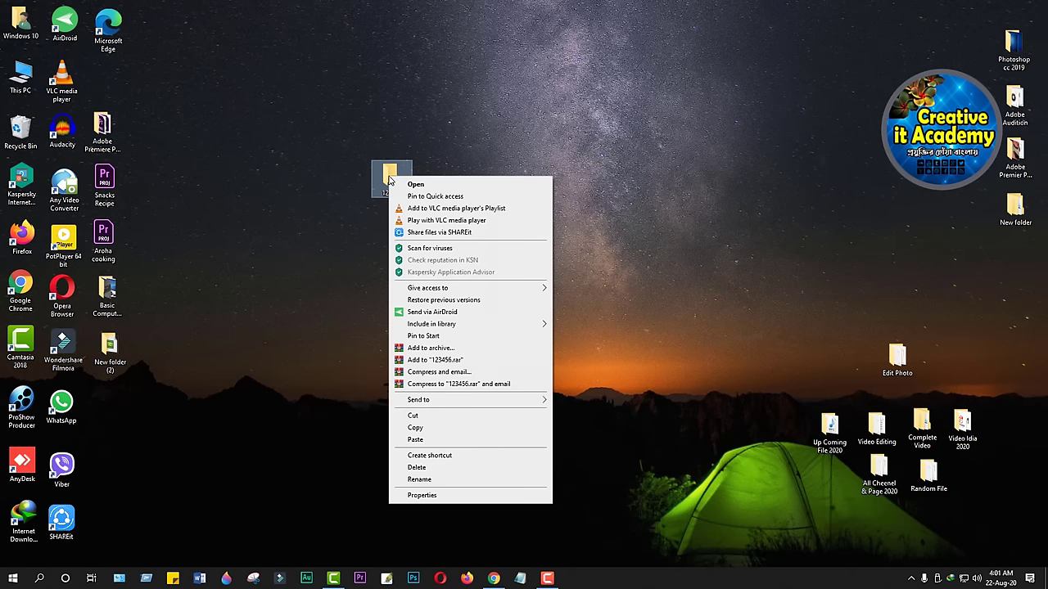
{"action": "left_click", "coordinate": [416, 468]}
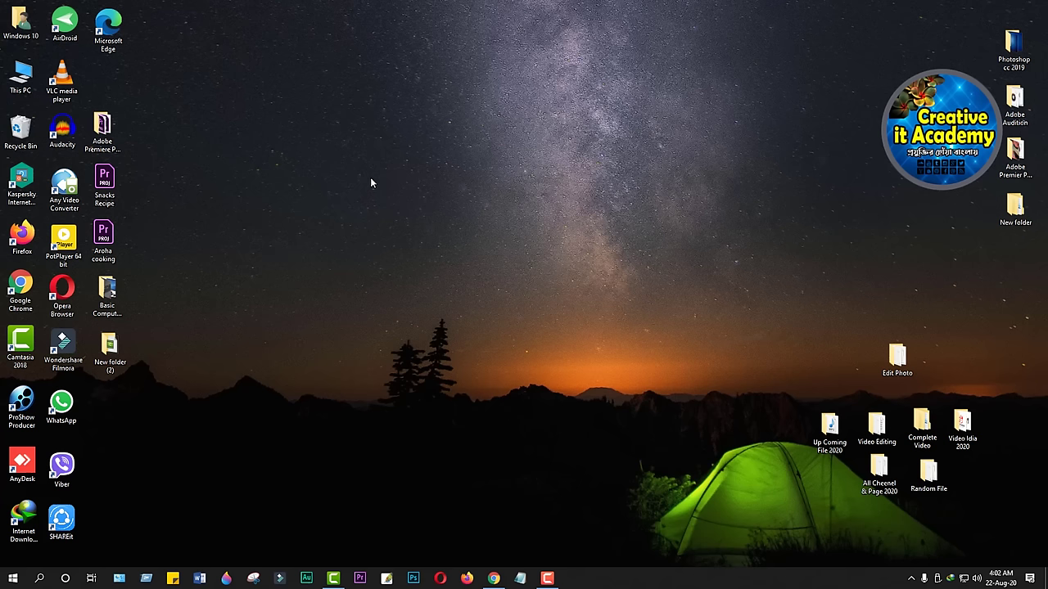
Examine the deleted folders in the Recycle Bin and the commands available for Dhaka, and close the window.
{"action": "right_click", "coordinate": [20, 125]}
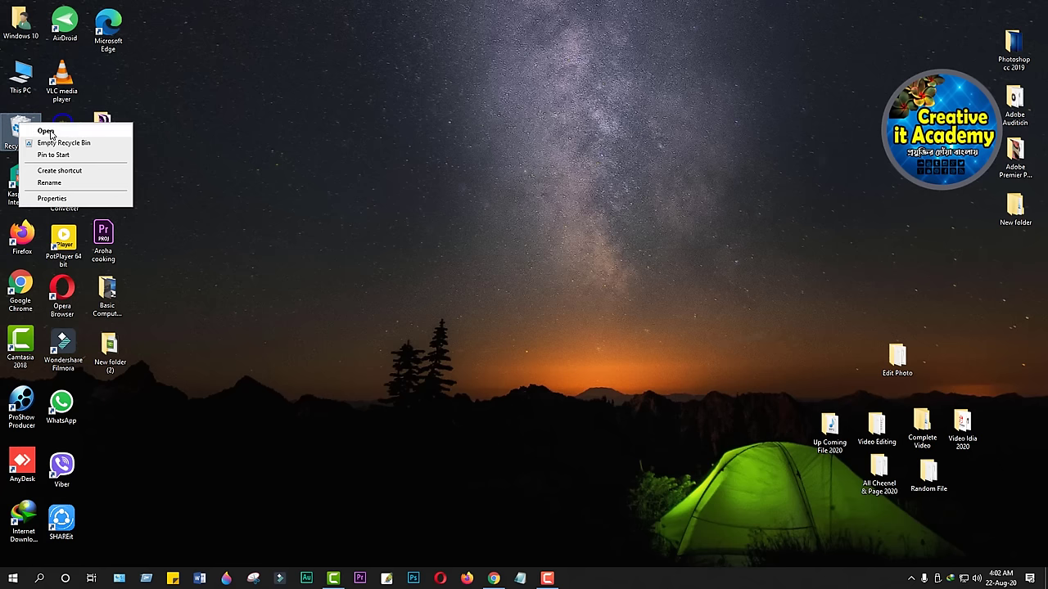
{"action": "left_click", "coordinate": [47, 132]}
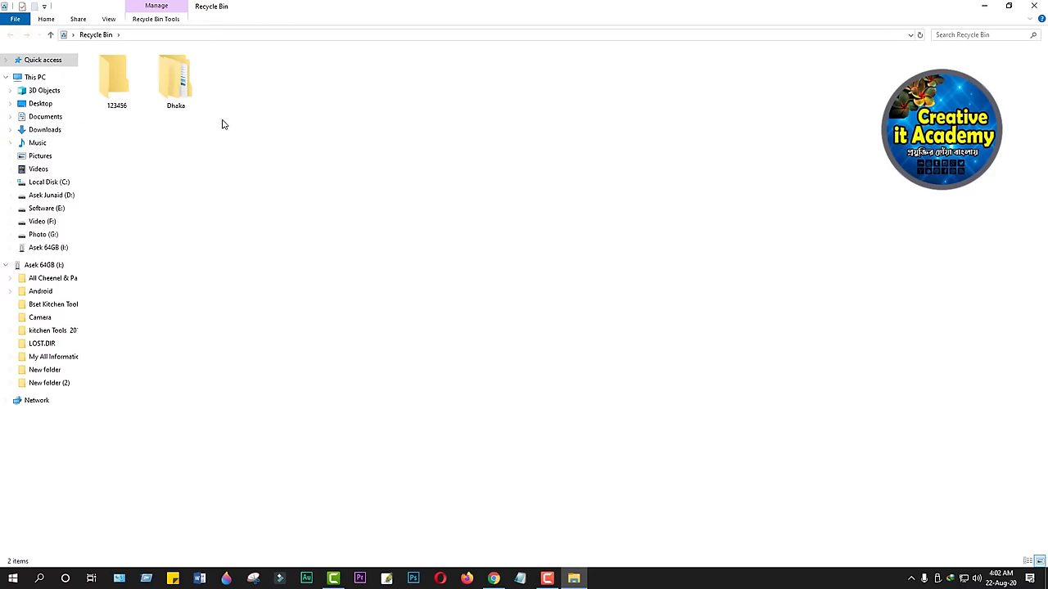
{"action": "left_click", "coordinate": [180, 106]}
{"action": "right_click", "coordinate": [172, 77]}
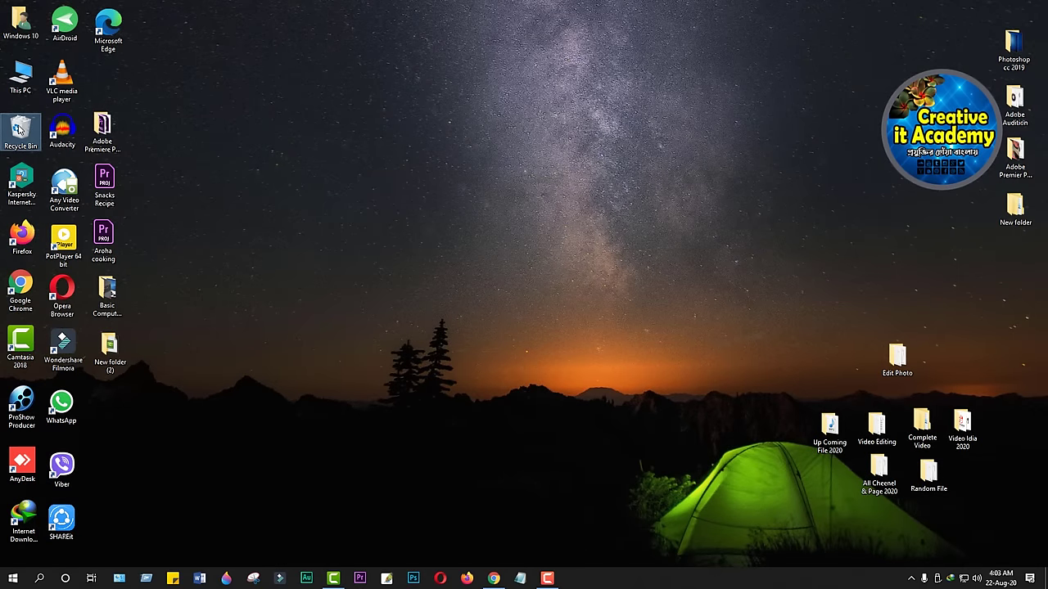
Restore the Dhaka folder from the Recycle Bin to the desktop and close the Recycle Bin.
{"action": "right_click", "coordinate": [18, 127]}
{"action": "left_click", "coordinate": [45, 134]}
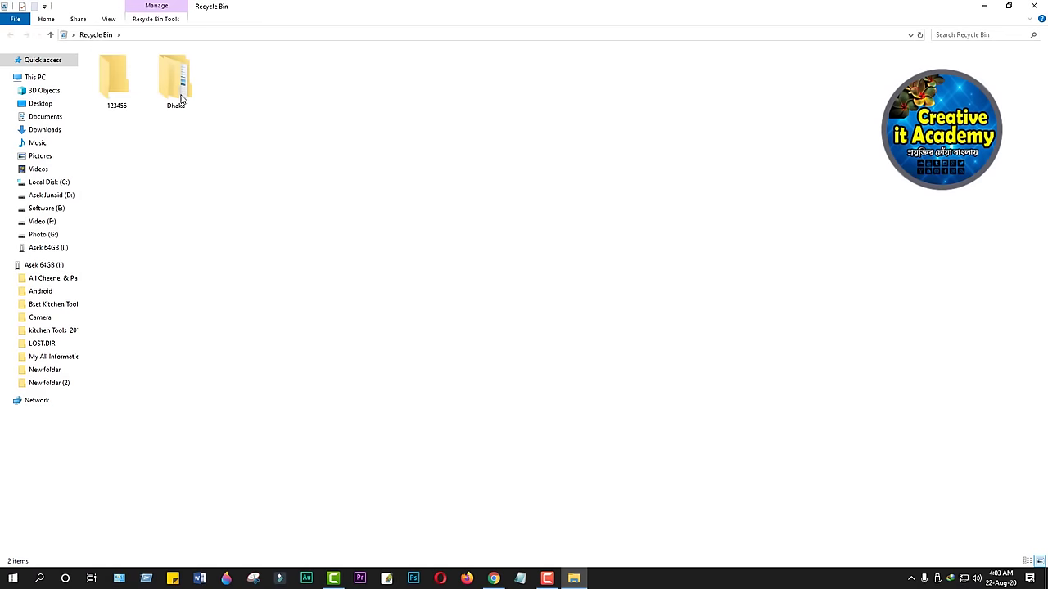
{"action": "right_click", "coordinate": [172, 82]}
{"action": "left_click", "coordinate": [169, 81]}
{"action": "right_click", "coordinate": [169, 81]}
{"action": "right_click", "coordinate": [170, 74]}
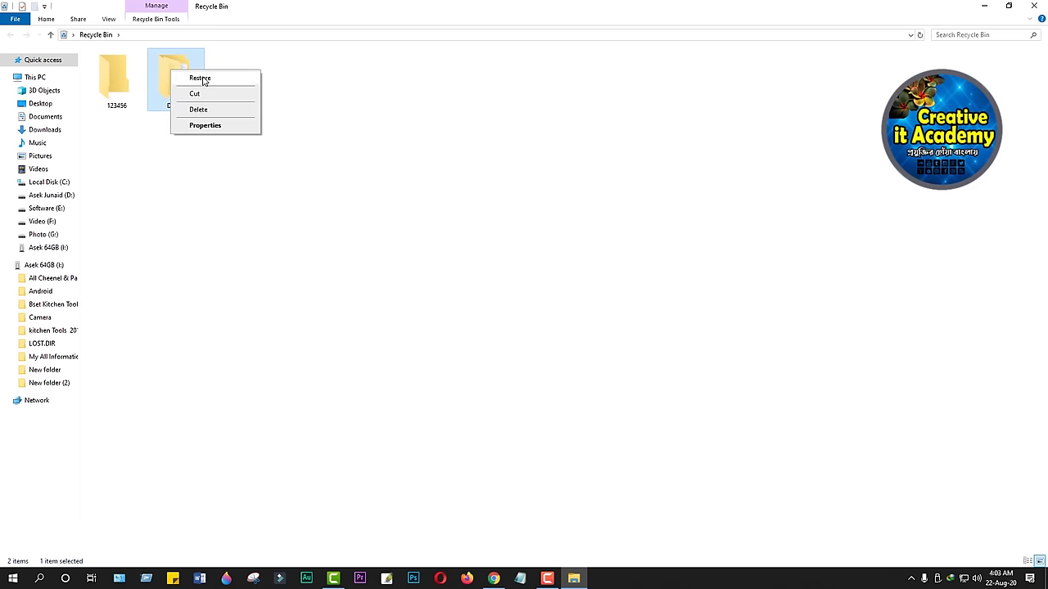
{"action": "left_click", "coordinate": [202, 79]}
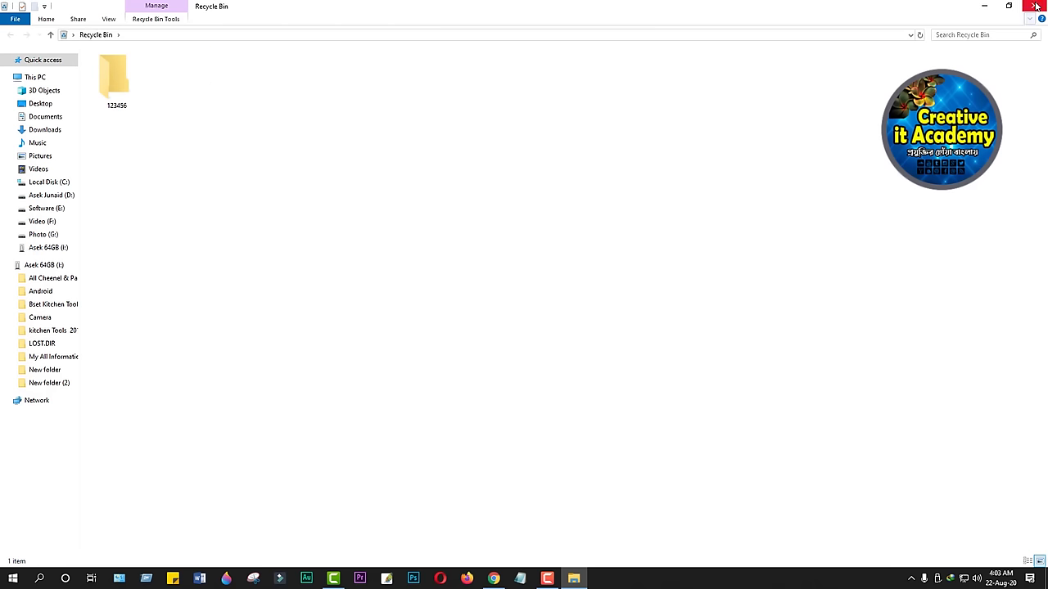
{"action": "left_click", "coordinate": [1034, 6]}
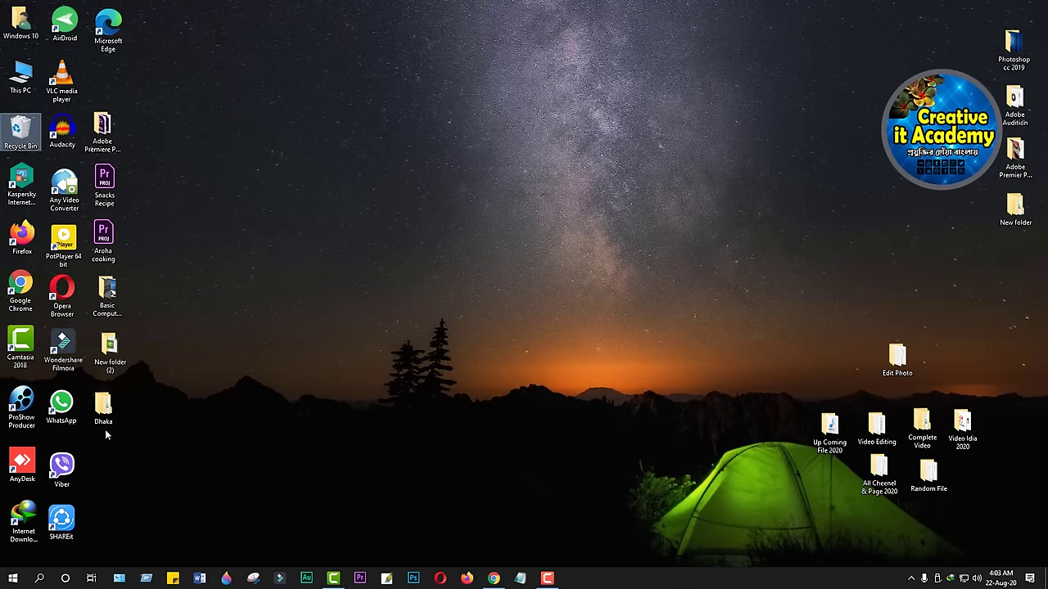
Move the restored Dhaka folder away from the icon columns to an open area of the desktop and deselect it.
{"action": "left_click_drag", "start_coordinate": [104, 409], "coordinate": [369, 285]}
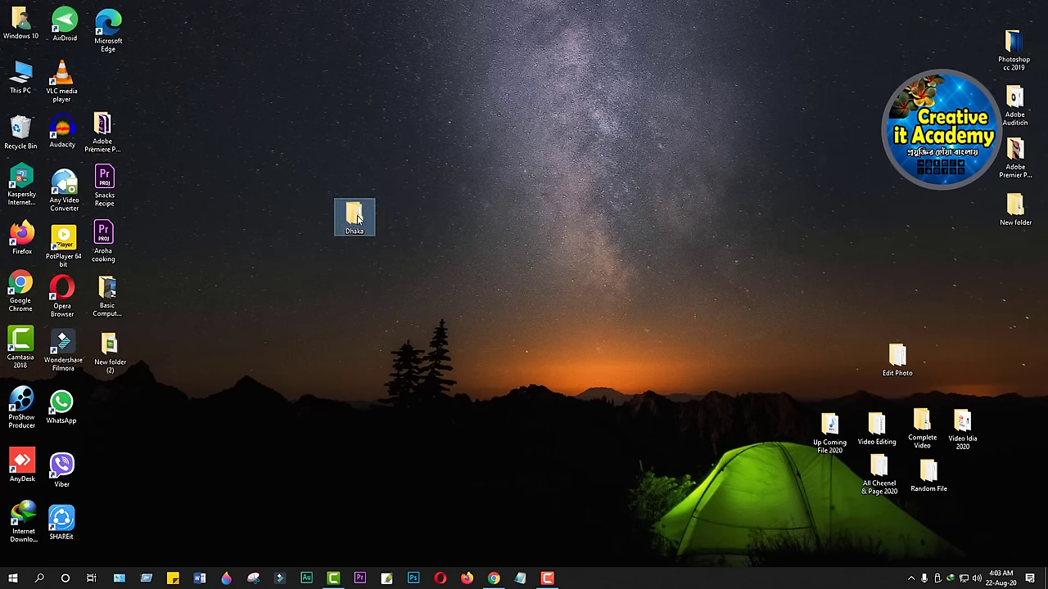
{"action": "mouse_move", "coordinate": [357, 217]}
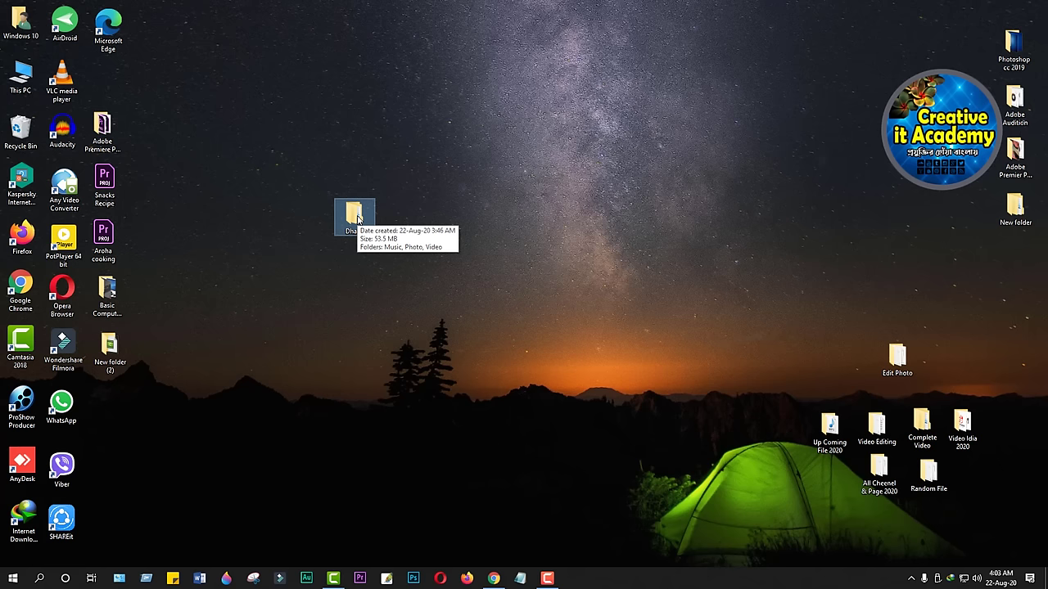
{"action": "left_click", "coordinate": [286, 270]}
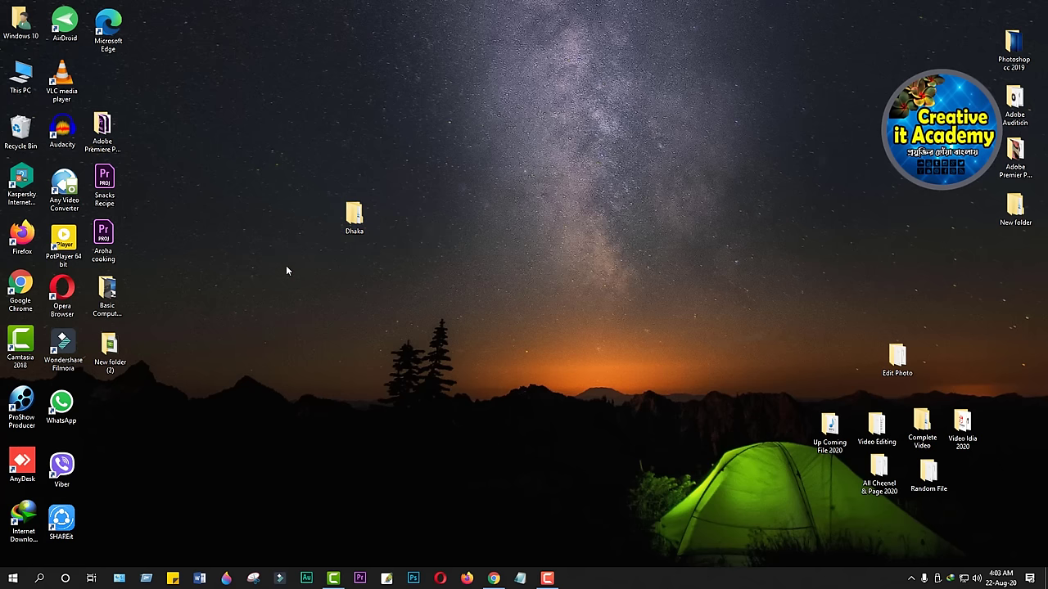
Permanently delete the 123456 folder from the Recycle Bin and close the Recycle Bin.
{"action": "right_click", "coordinate": [21, 123]}
{"action": "left_click", "coordinate": [45, 132]}
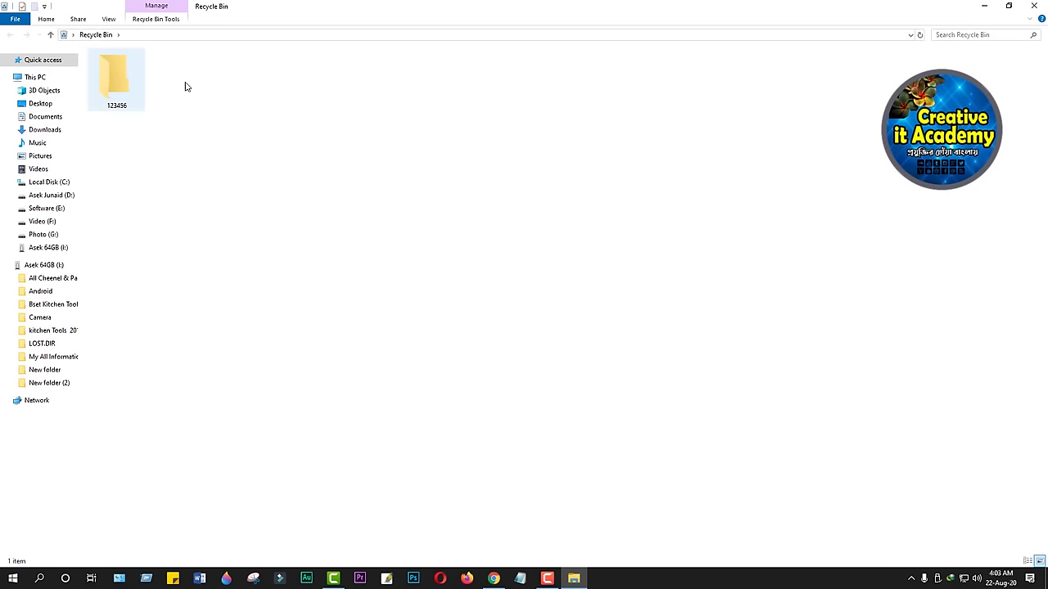
{"action": "right_click", "coordinate": [117, 92]}
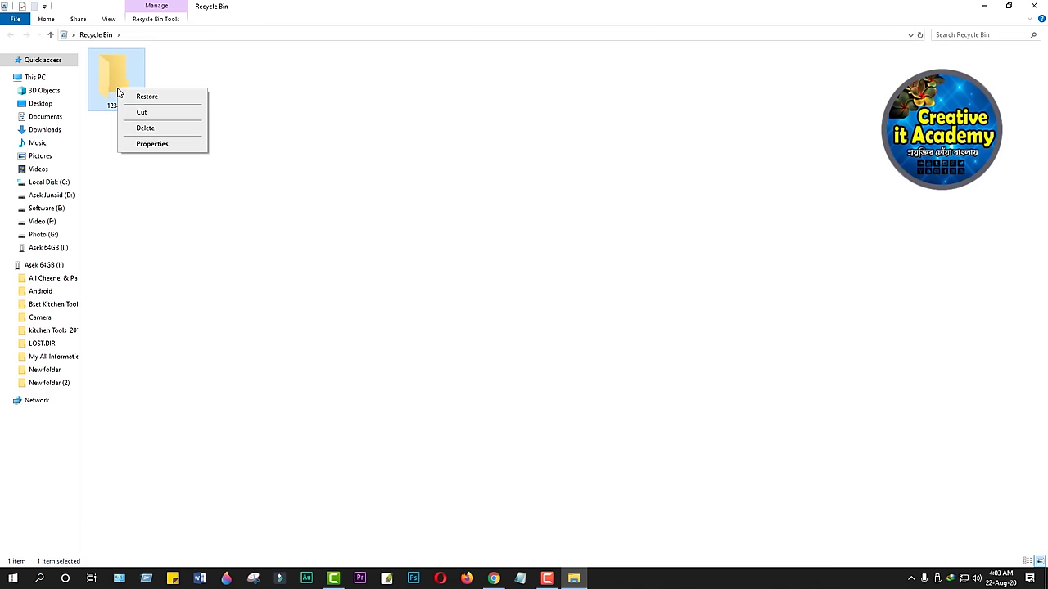
{"action": "left_click", "coordinate": [147, 130]}
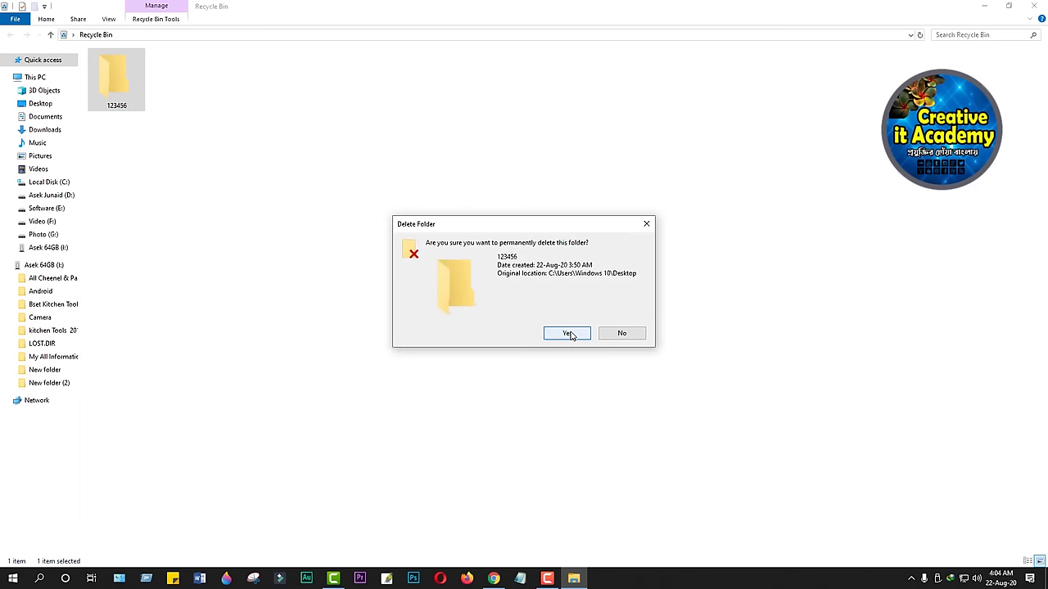
{"action": "left_click", "coordinate": [570, 336]}
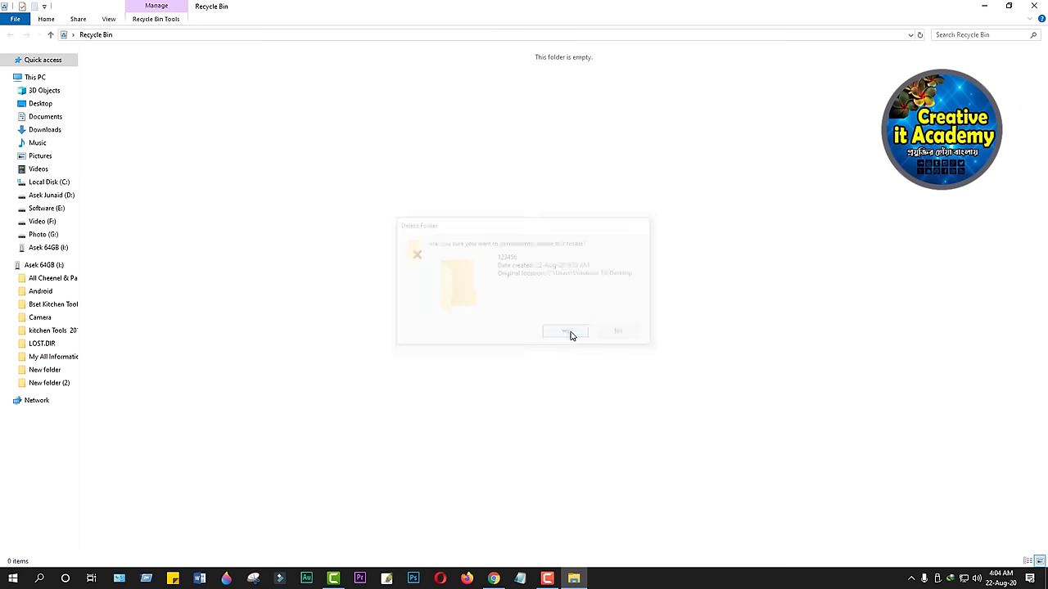
{"action": "left_click", "coordinate": [1036, 5]}
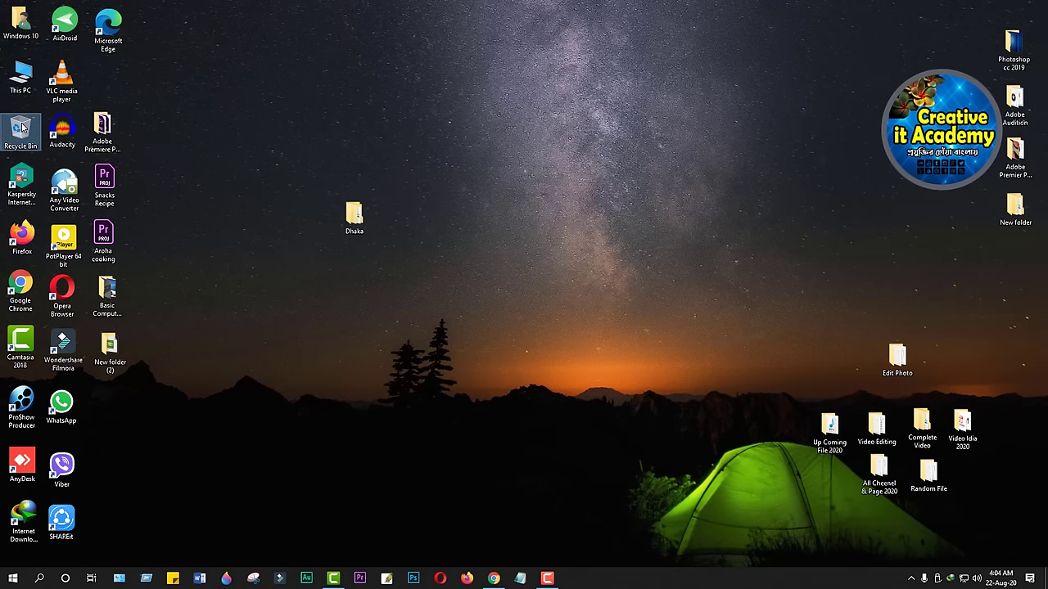
Check the commands available for the Recycle Bin and the details of the Dhaka folder on the desktop.
{"action": "right_click", "coordinate": [22, 127]}
{"action": "left_click", "coordinate": [322, 120]}
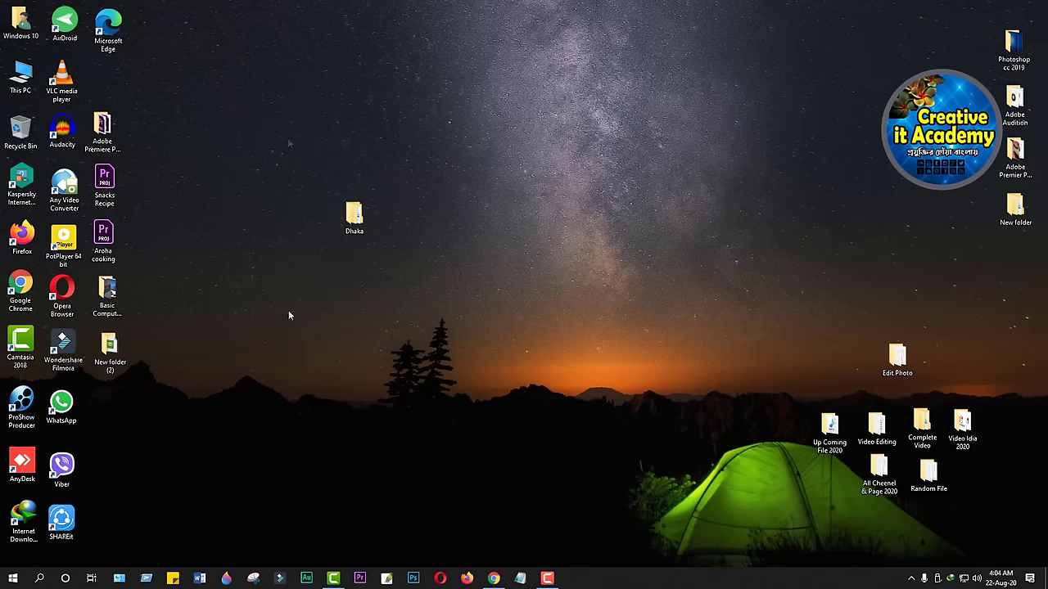
{"action": "mouse_move", "coordinate": [364, 213]}
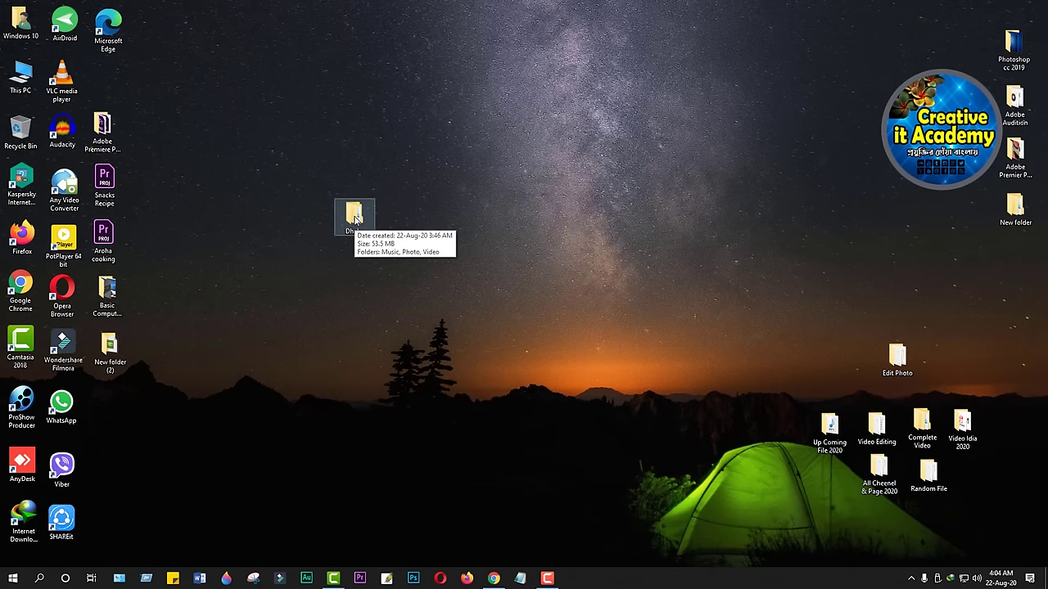
Create a new folder on the desktop with its default name and place it above the Dhaka folder.
{"action": "right_click", "coordinate": [512, 125]}
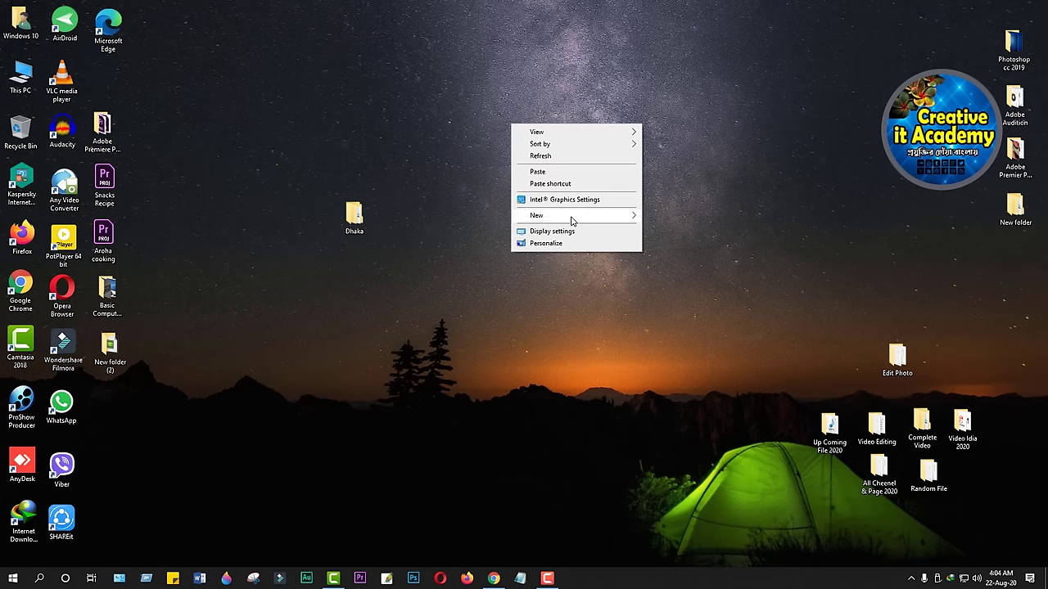
{"action": "left_click", "coordinate": [622, 218]}
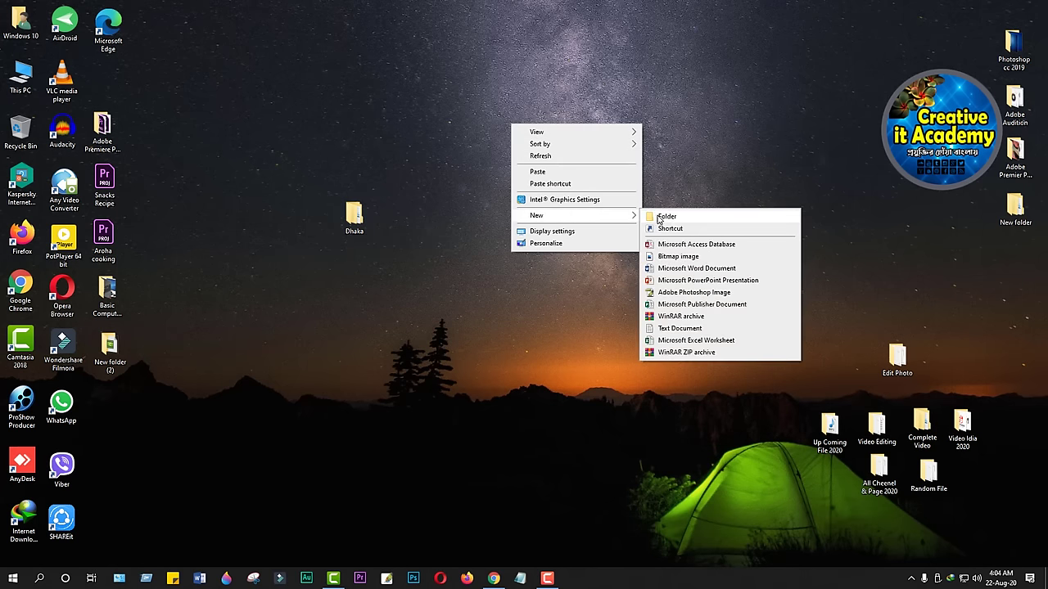
{"action": "left_click", "coordinate": [659, 218]}
{"action": "left_click_drag", "start_coordinate": [526, 164], "coordinate": [343, 115]}
{"action": "left_click", "coordinate": [213, 149]}
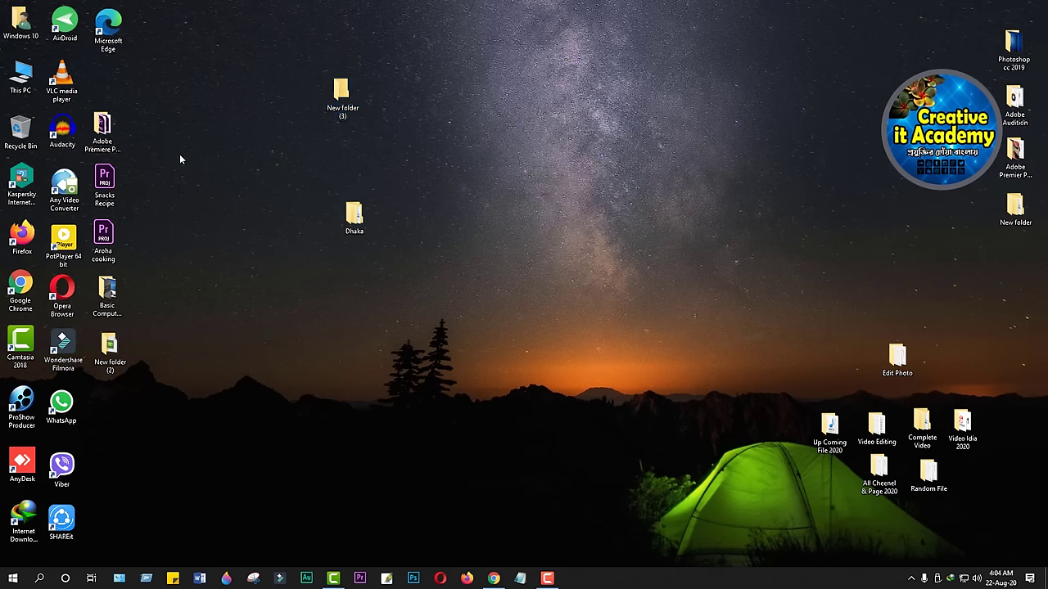
Delete New folder (3) from the desktop and empty the Recycle Bin, confirming the permanent deletion.
{"action": "right_click", "coordinate": [339, 93]}
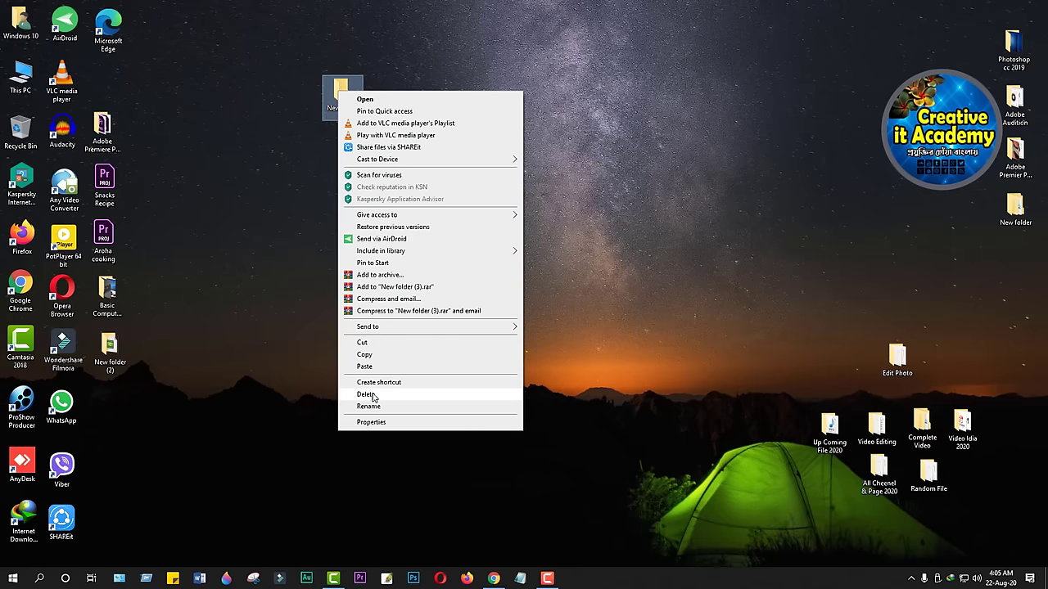
{"action": "left_click", "coordinate": [370, 395]}
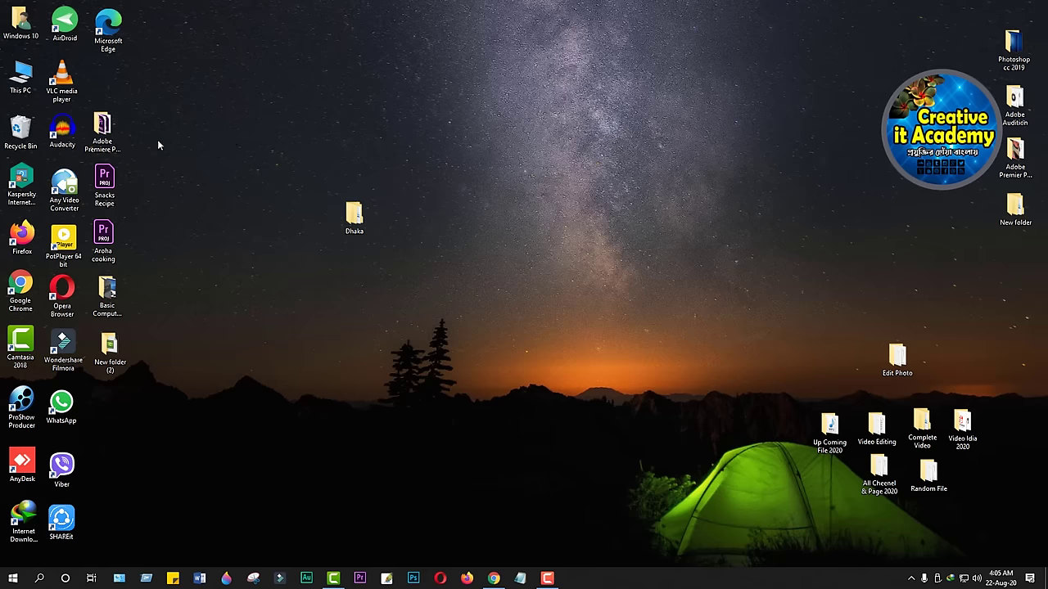
{"action": "right_click", "coordinate": [20, 131]}
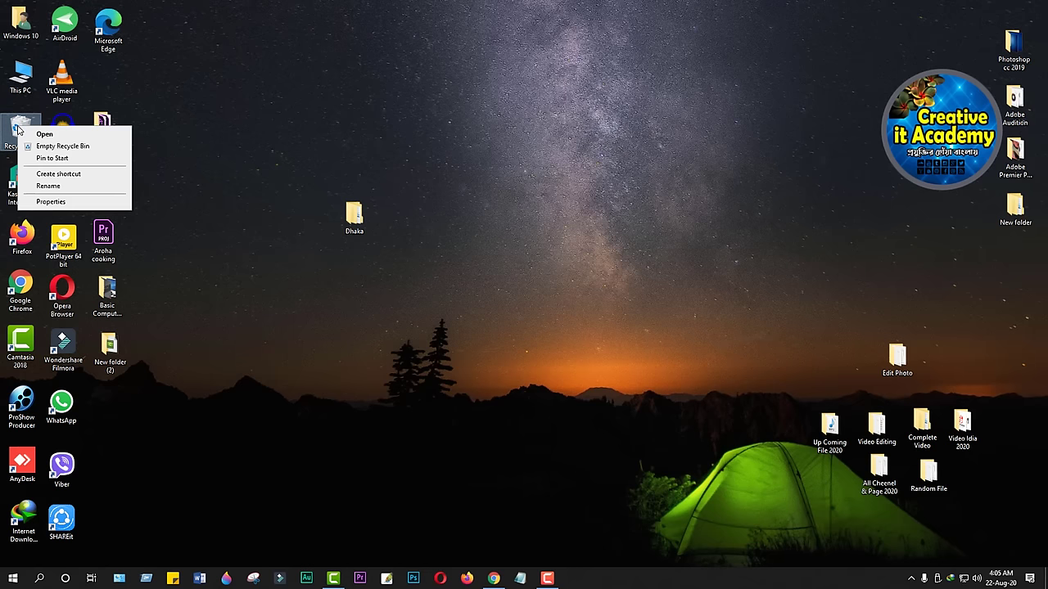
{"action": "left_click", "coordinate": [64, 150]}
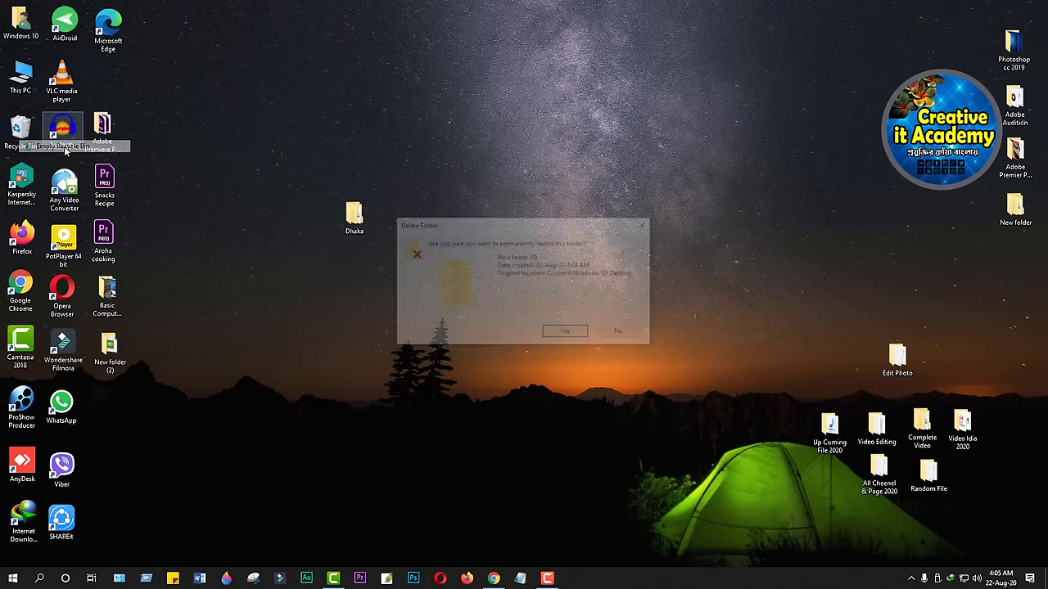
{"action": "left_click", "coordinate": [565, 334]}
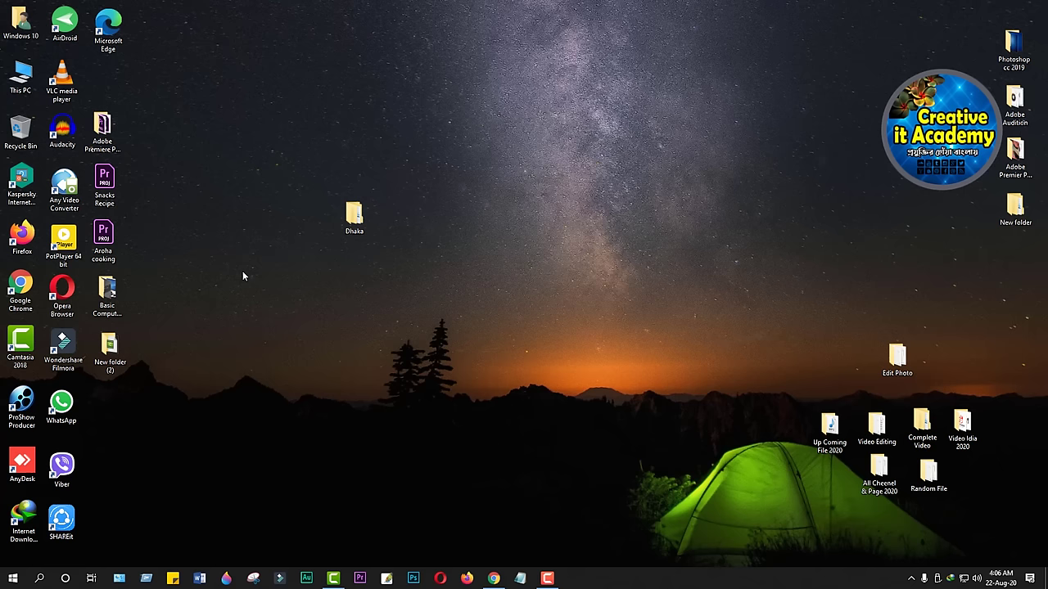
Examine the pictures in the Photo folder of Basic Computer 2020 and the commands available there, and close the folder.
{"action": "double_click", "coordinate": [111, 293]}
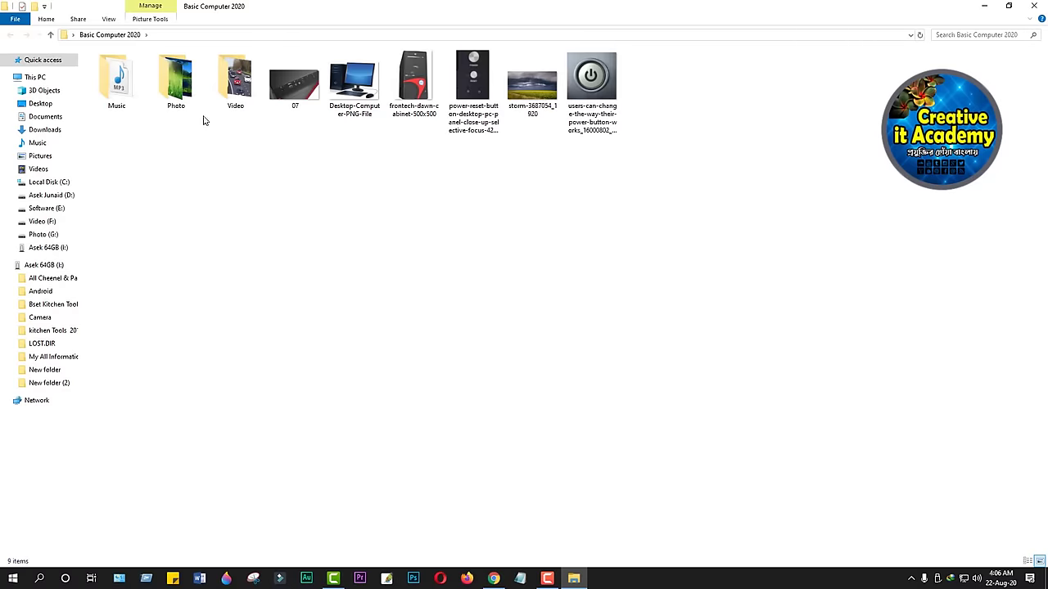
{"action": "double_click", "coordinate": [185, 85]}
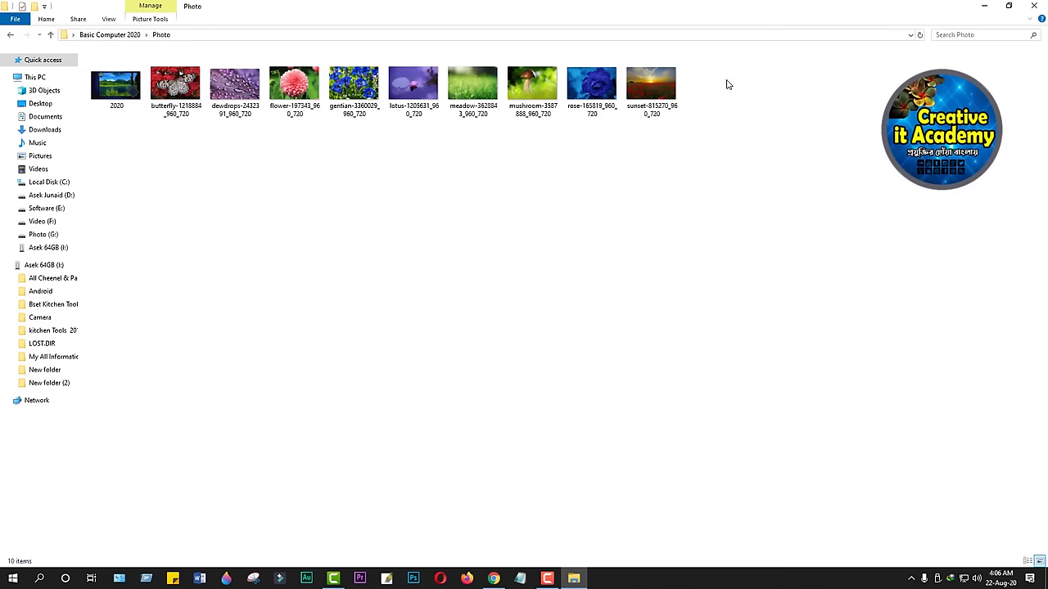
{"action": "left_click_drag", "start_coordinate": [723, 80], "coordinate": [97, 108]}
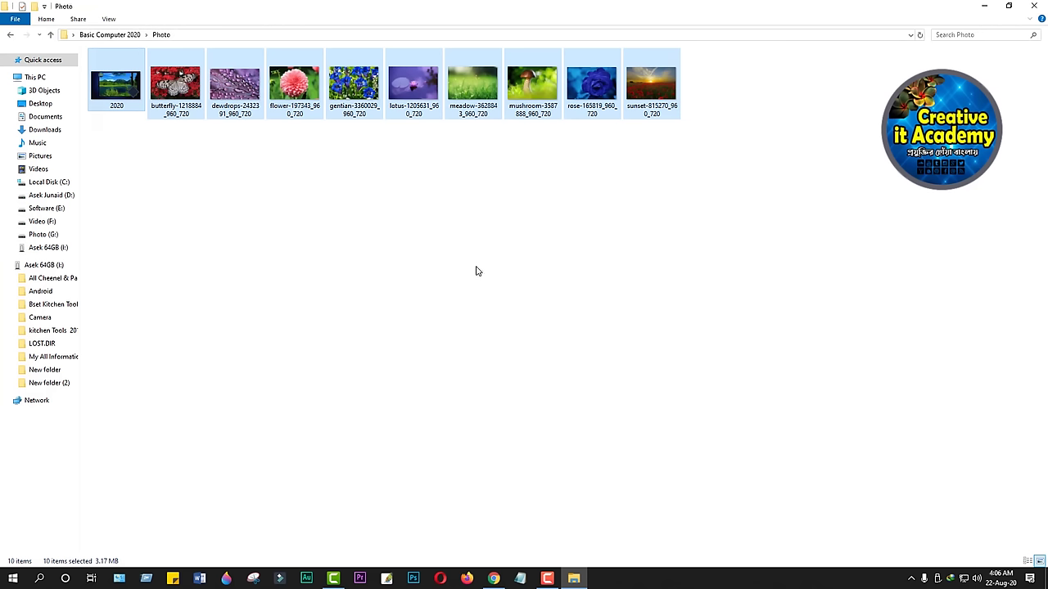
{"action": "right_click", "coordinate": [462, 195]}
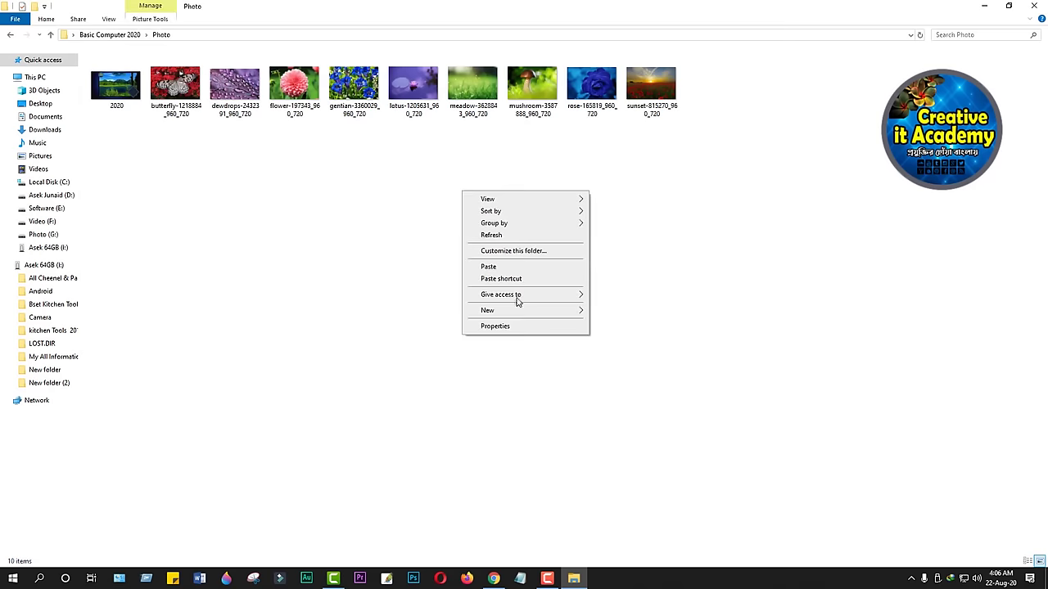
{"action": "left_click", "coordinate": [320, 216]}
{"action": "right_click", "coordinate": [319, 216]}
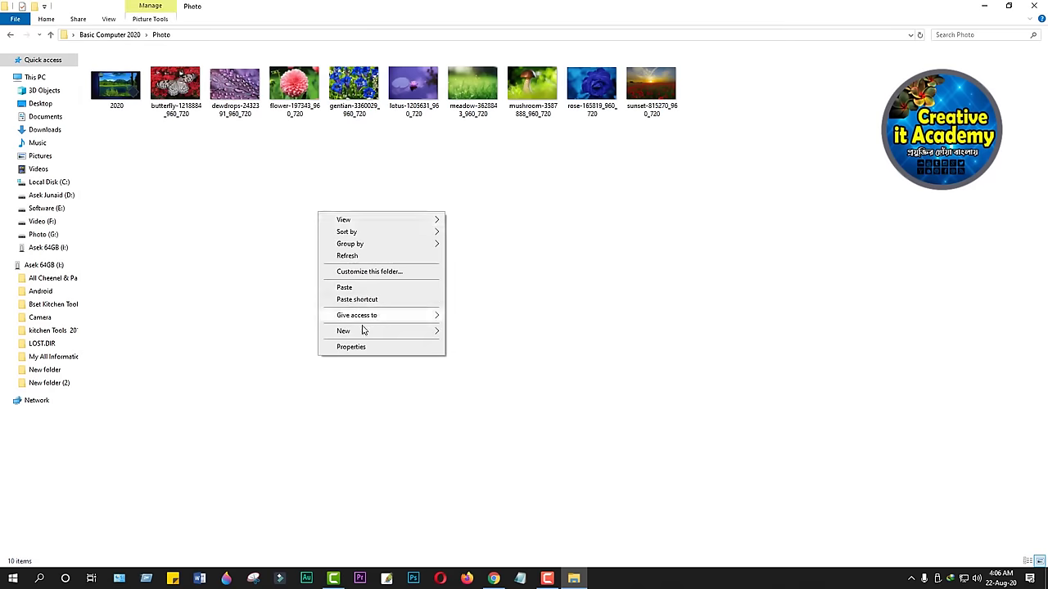
{"action": "left_click", "coordinate": [692, 287]}
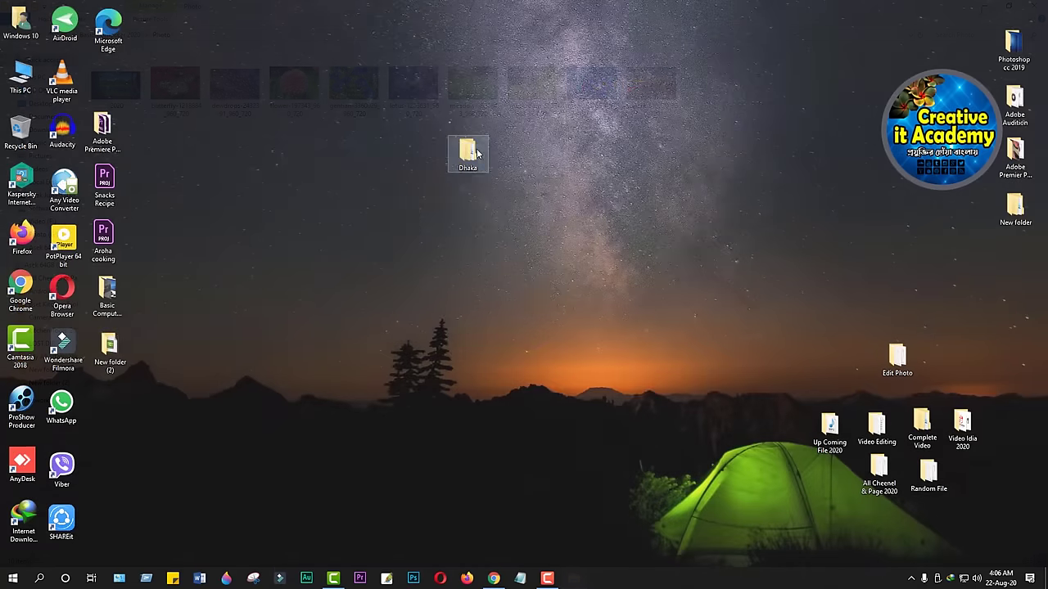
Move the Dhaka folder directly below New folder (2) in the desktop's icon column.
{"action": "left_click_drag", "start_coordinate": [478, 154], "coordinate": [115, 399]}
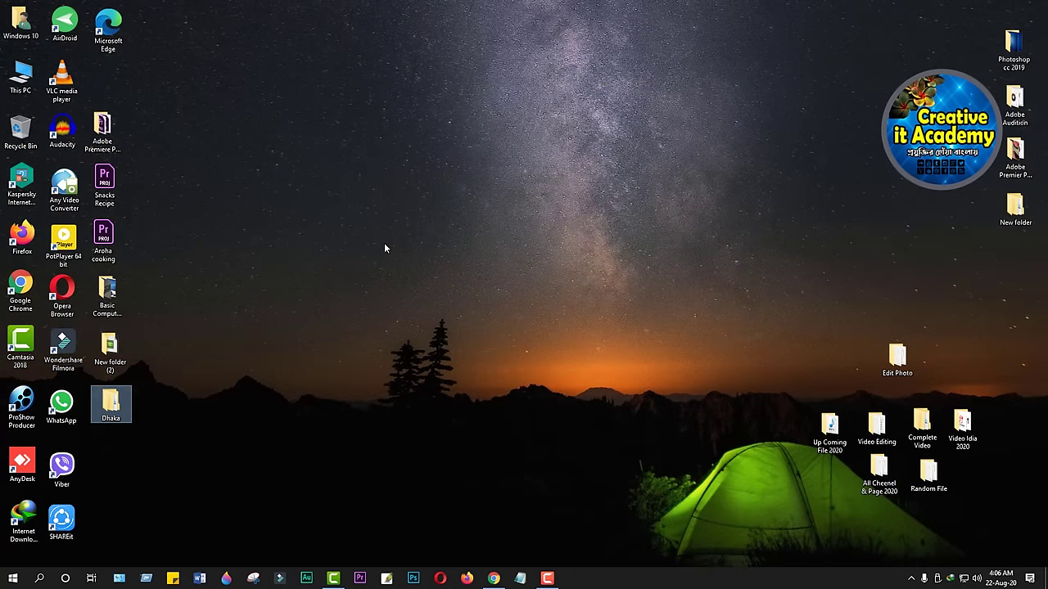
{"action": "right_click", "coordinate": [328, 96]}
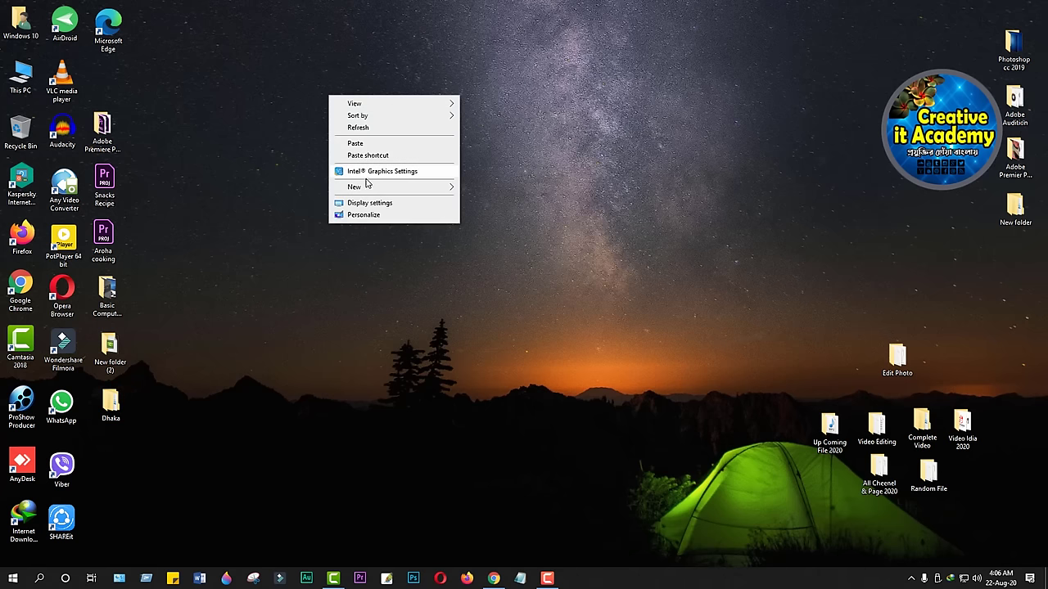
{"action": "mouse_move", "coordinate": [385, 194]}
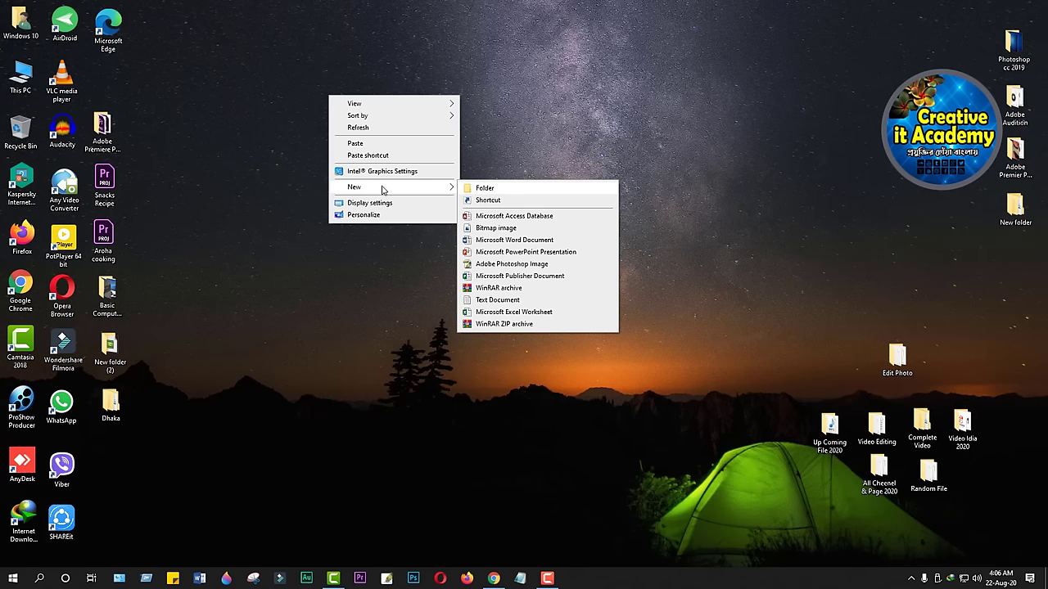
{"action": "mouse_move", "coordinate": [377, 107]}
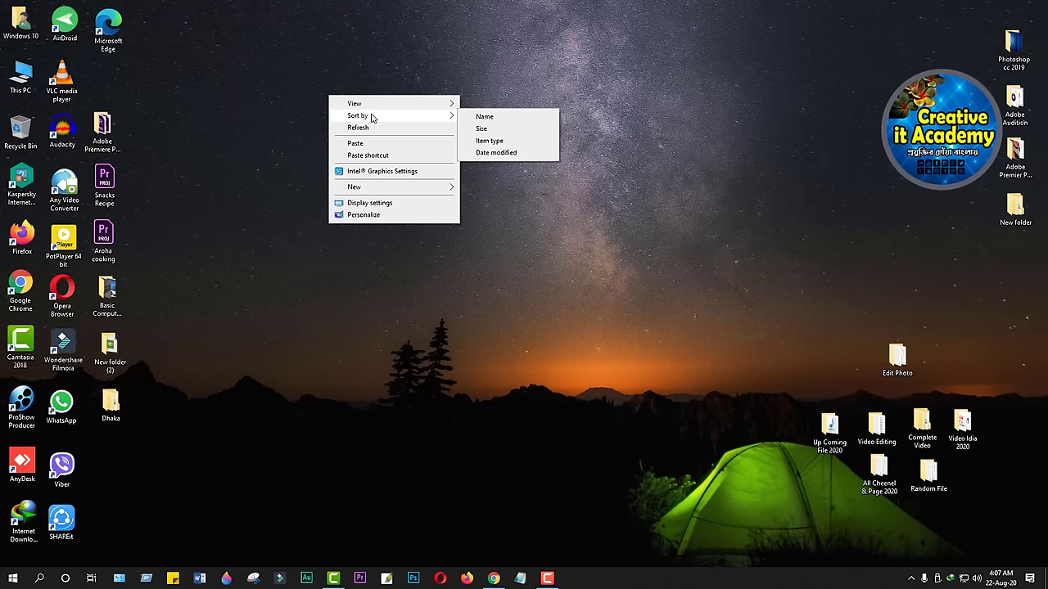
{"action": "left_click", "coordinate": [185, 359]}
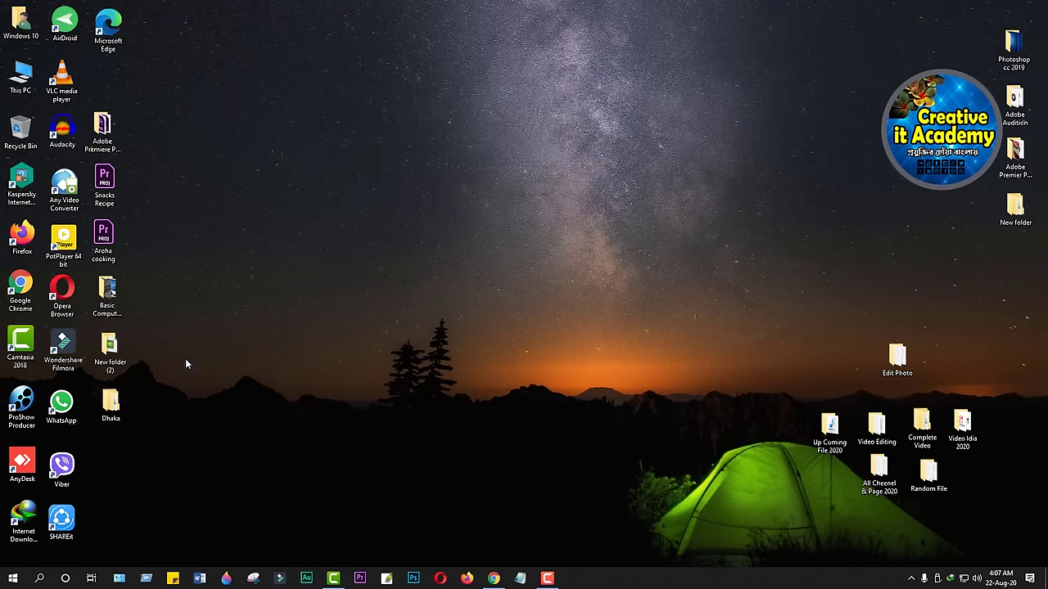
Open the Photo folder inside Basic Computer 2020, select all of its pictures and clear the selection again.
{"action": "double_click", "coordinate": [111, 293]}
{"action": "double_click", "coordinate": [178, 77]}
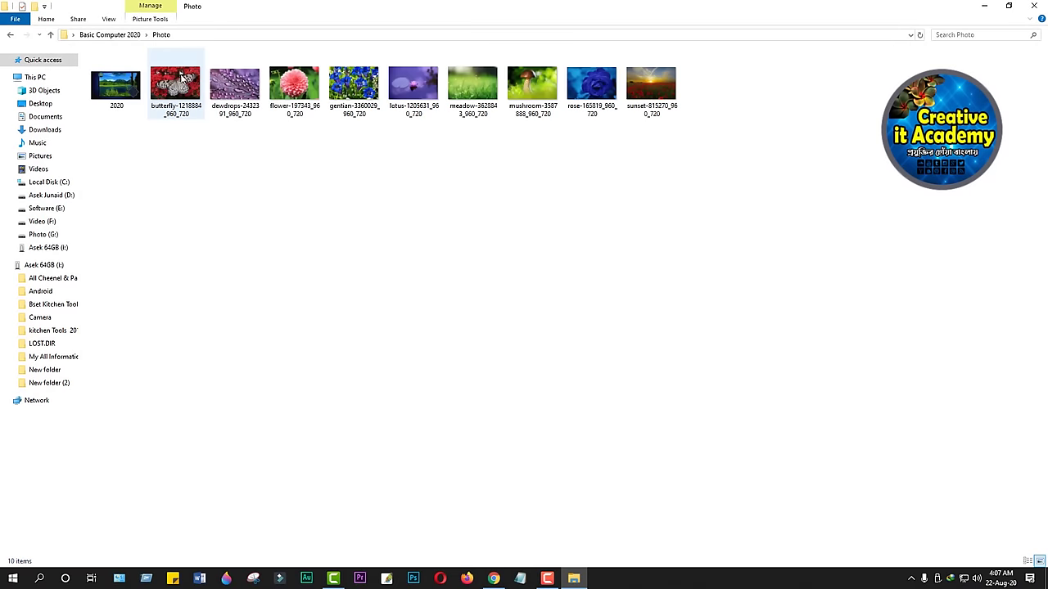
{"action": "left_click_drag", "start_coordinate": [732, 88], "coordinate": [104, 122]}
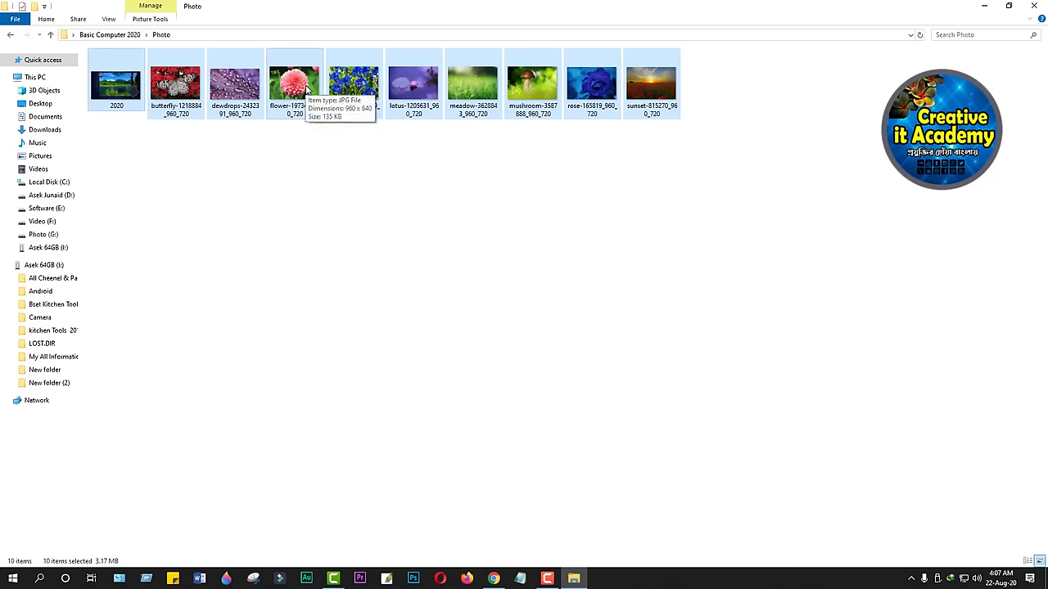
{"action": "left_click", "coordinate": [331, 206]}
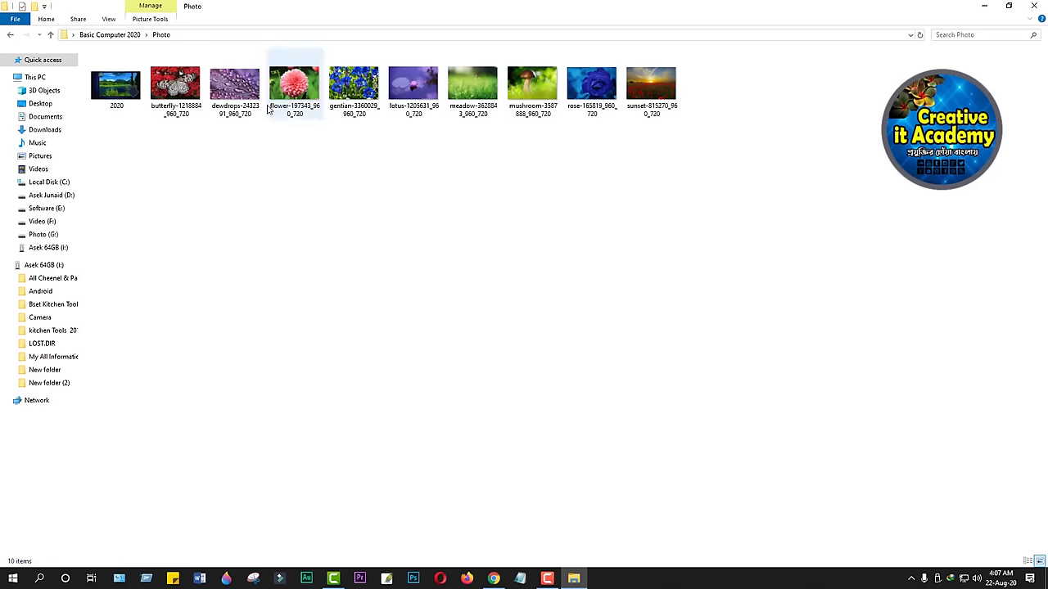
Show the pictures in the Photo folder as extra large icons and switch them back to large icons.
{"action": "right_click", "coordinate": [323, 178]}
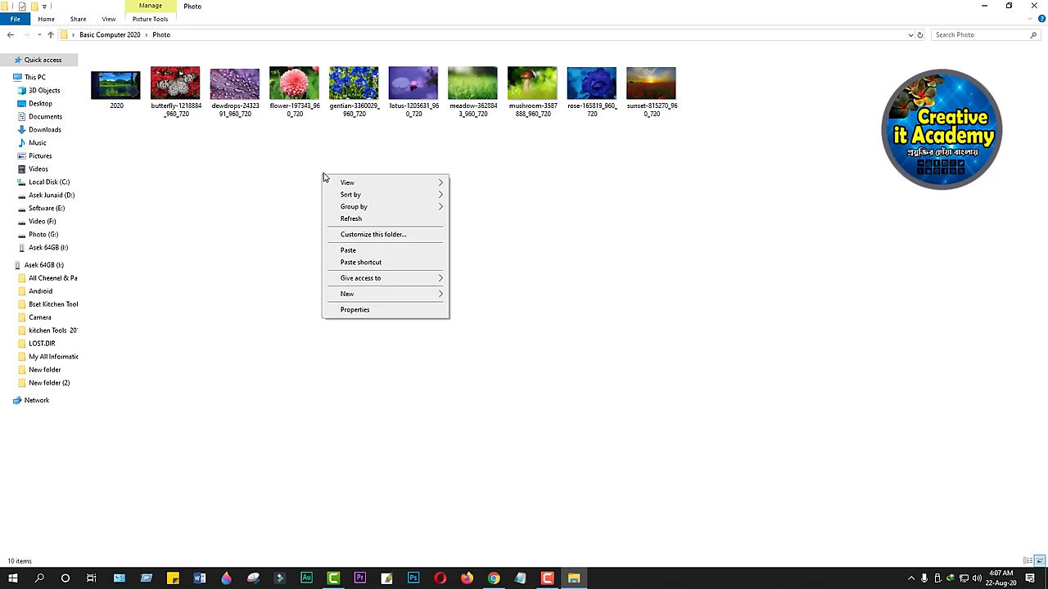
{"action": "right_click", "coordinate": [258, 193]}
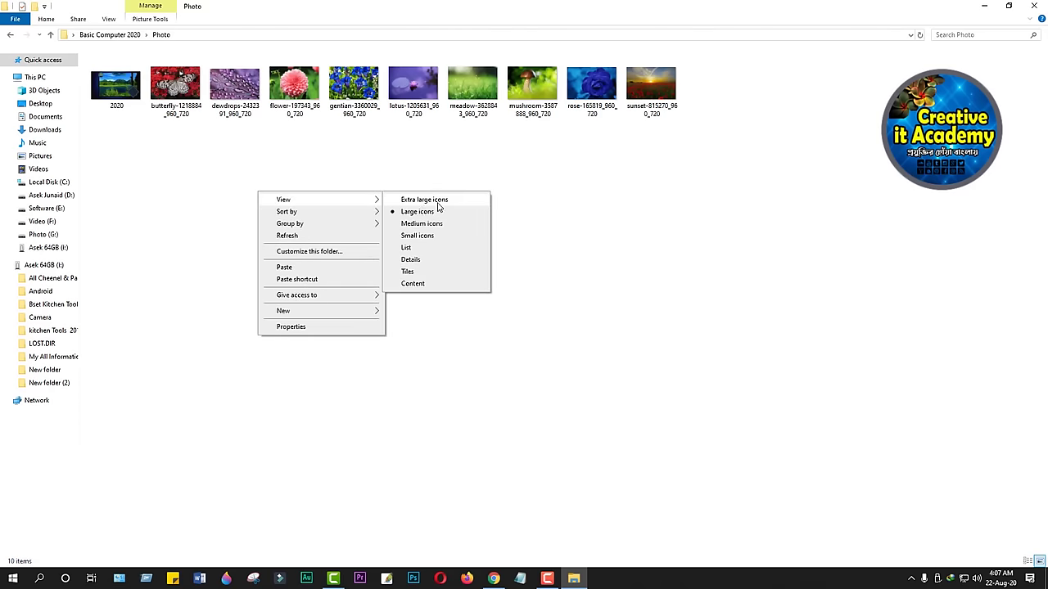
{"action": "left_click", "coordinate": [425, 200]}
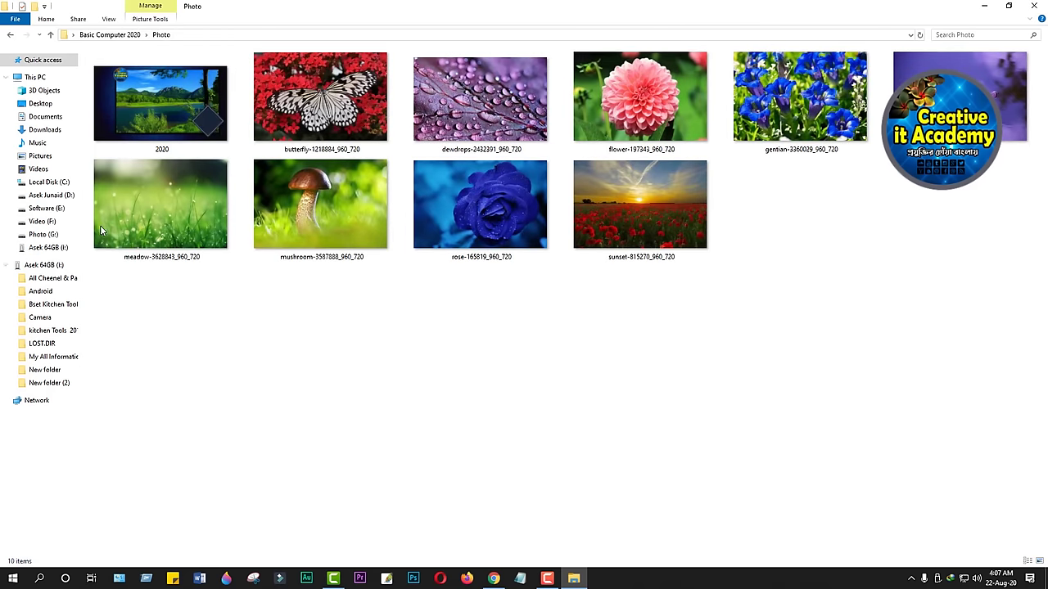
{"action": "right_click", "coordinate": [435, 331]}
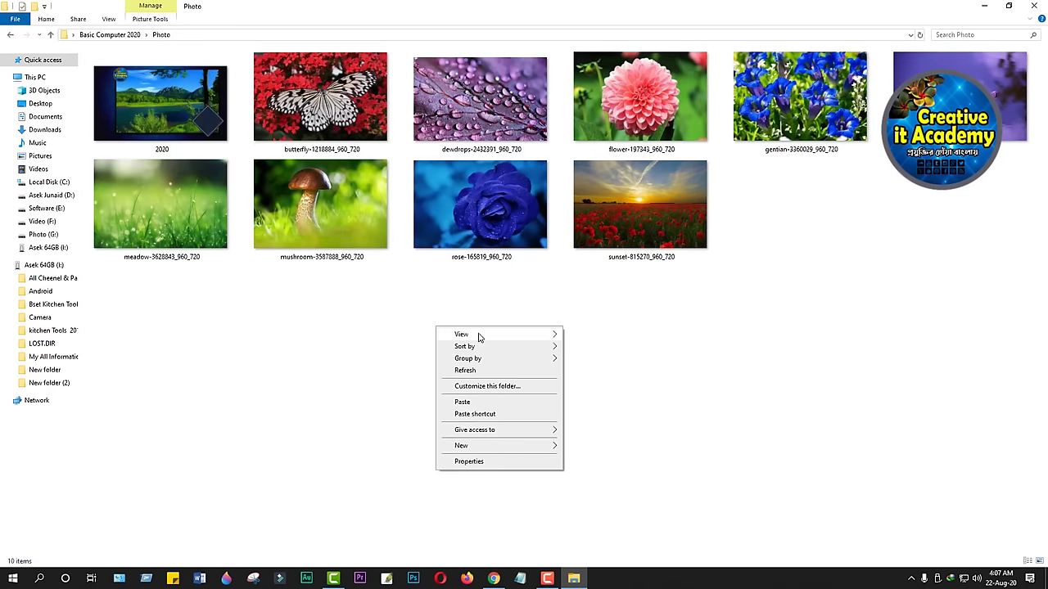
{"action": "mouse_move", "coordinate": [505, 337]}
{"action": "left_click", "coordinate": [599, 350]}
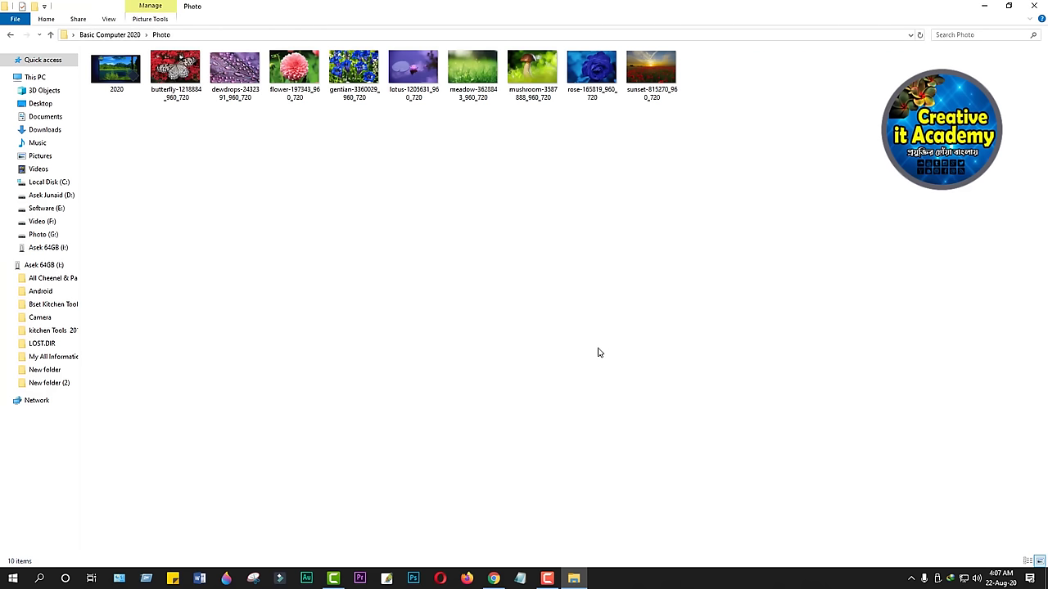
Switch the Photo folder's display to medium icons and from there to small icons.
{"action": "right_click", "coordinate": [403, 211]}
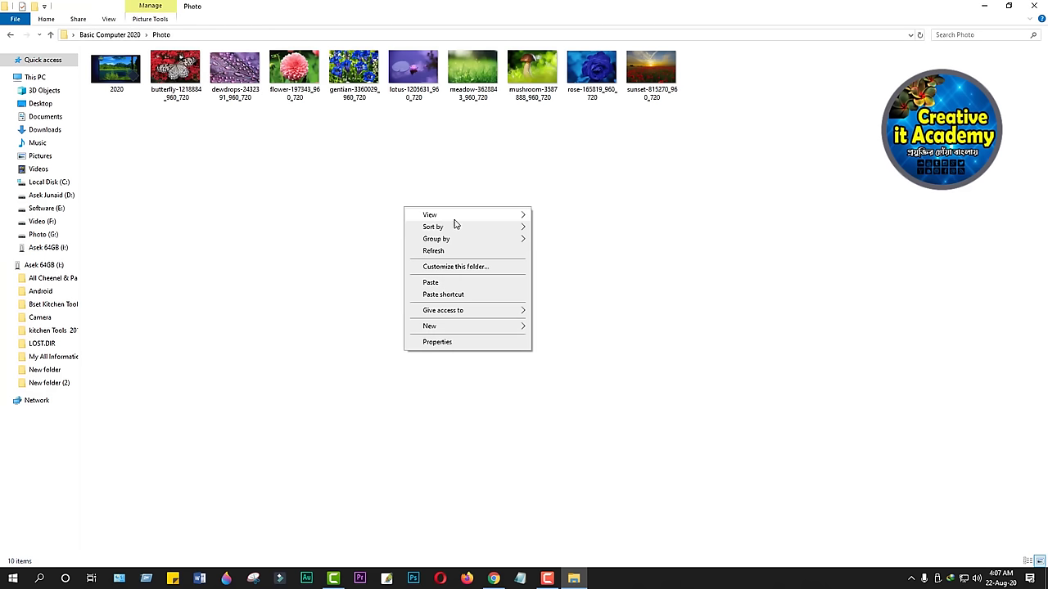
{"action": "mouse_move", "coordinate": [519, 213]}
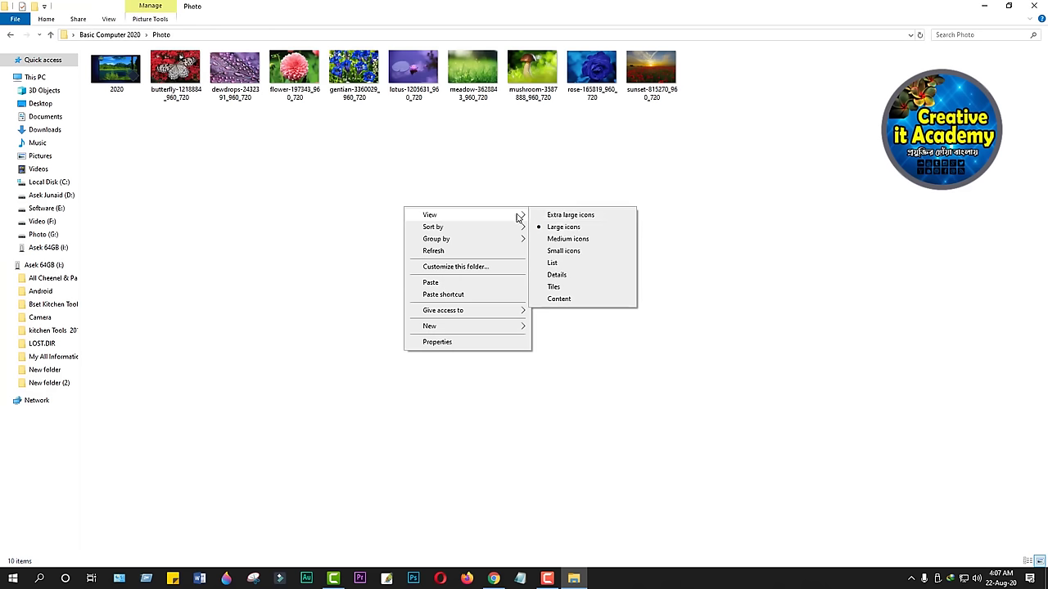
{"action": "left_click", "coordinate": [573, 240]}
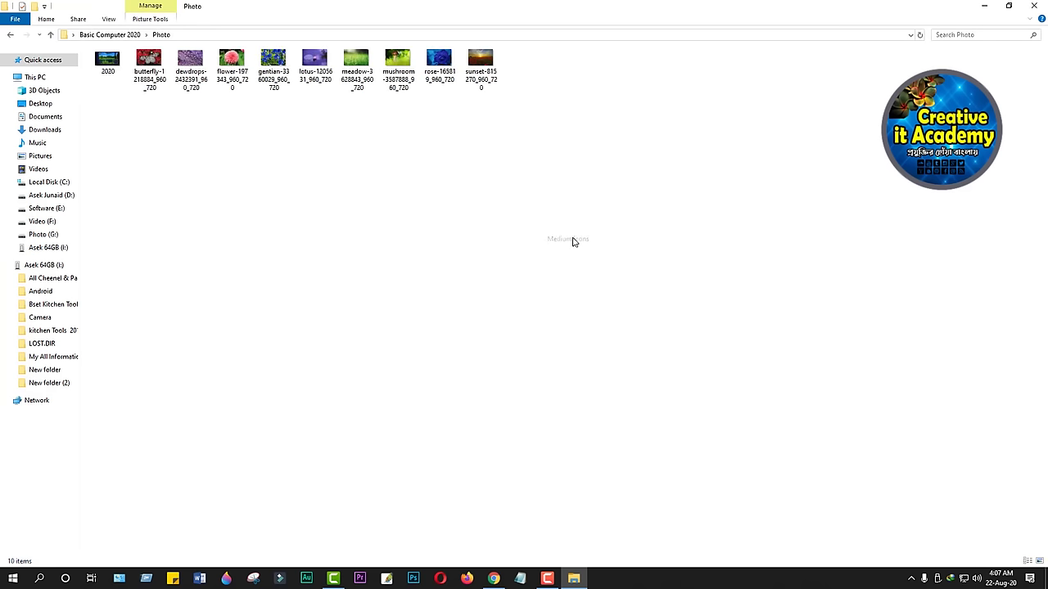
{"action": "right_click", "coordinate": [371, 155]}
{"action": "mouse_move", "coordinate": [475, 163]}
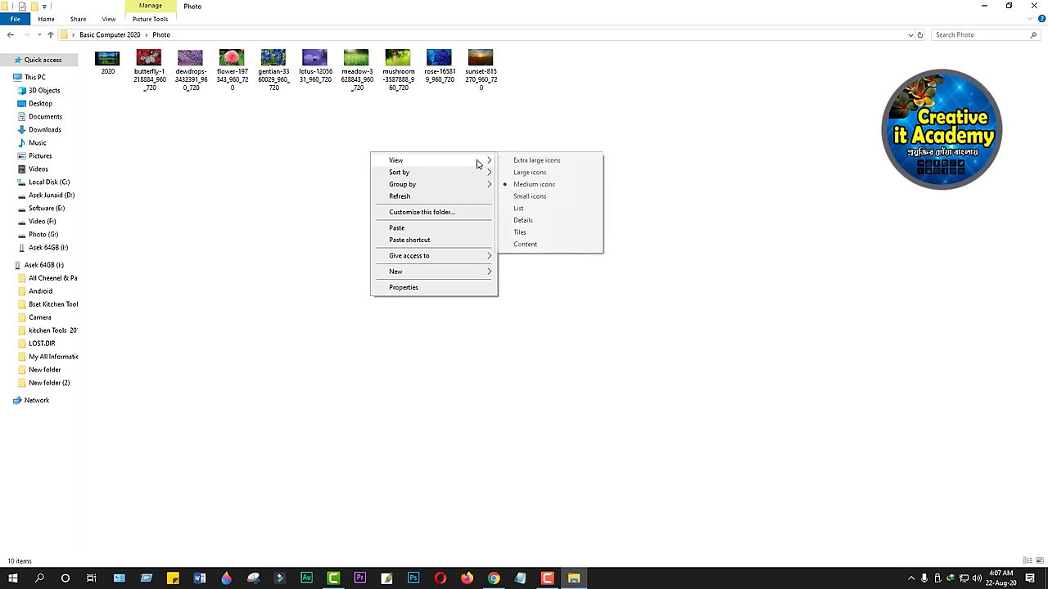
{"action": "left_click", "coordinate": [529, 197]}
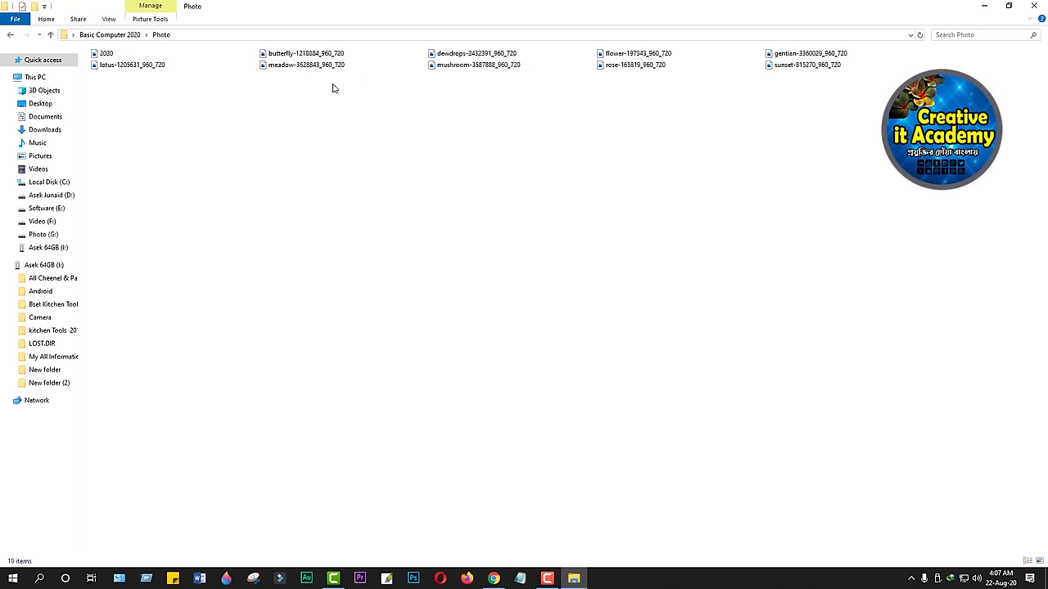
Display the Photo folder's files as a list, and change the layout to the Details view.
{"action": "right_click", "coordinate": [423, 168]}
{"action": "mouse_move", "coordinate": [426, 174]}
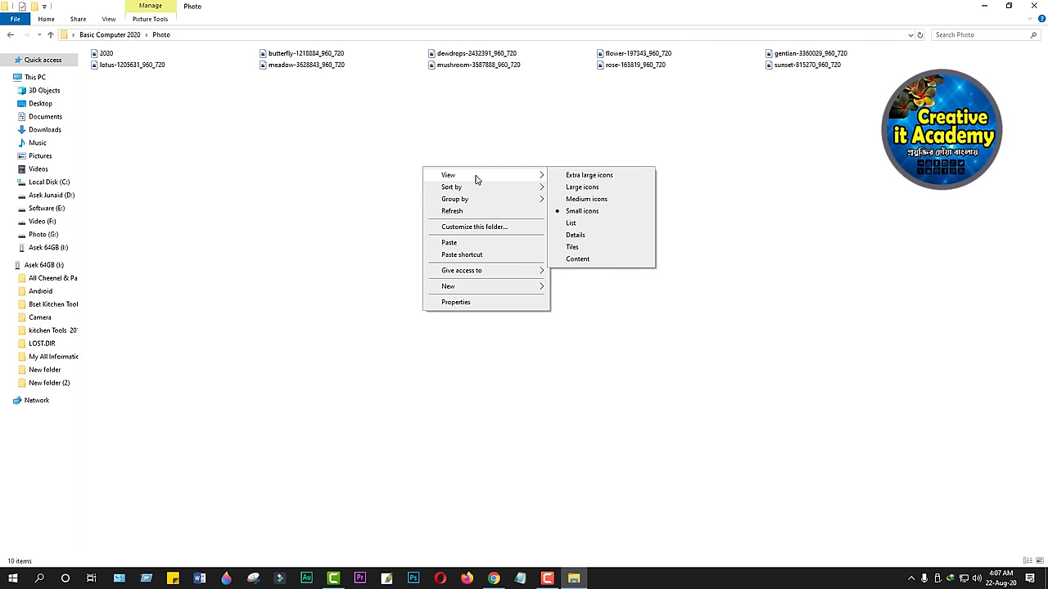
{"action": "left_click", "coordinate": [586, 225]}
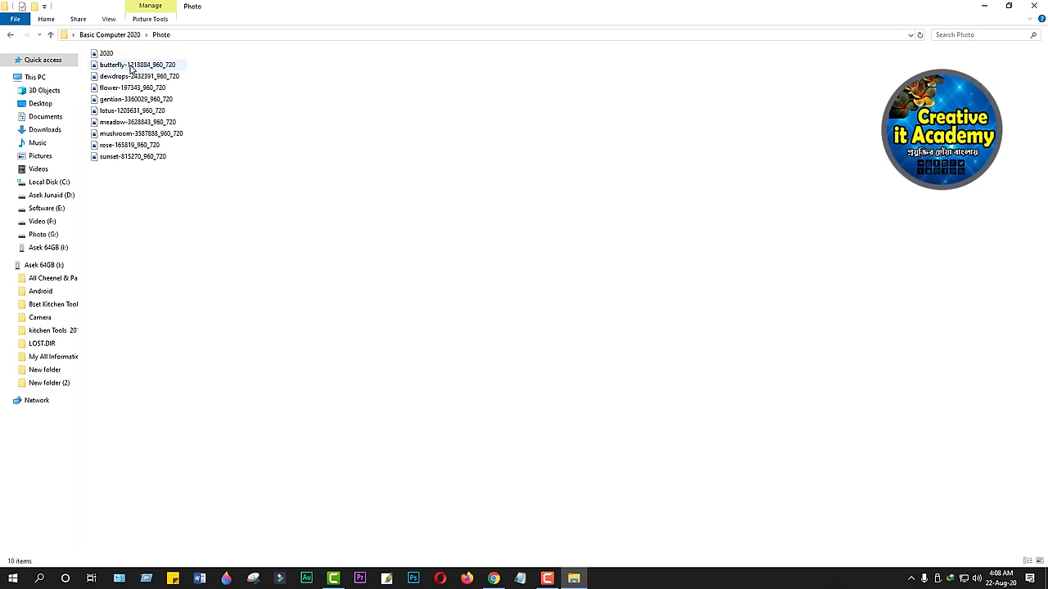
{"action": "right_click", "coordinate": [326, 112]}
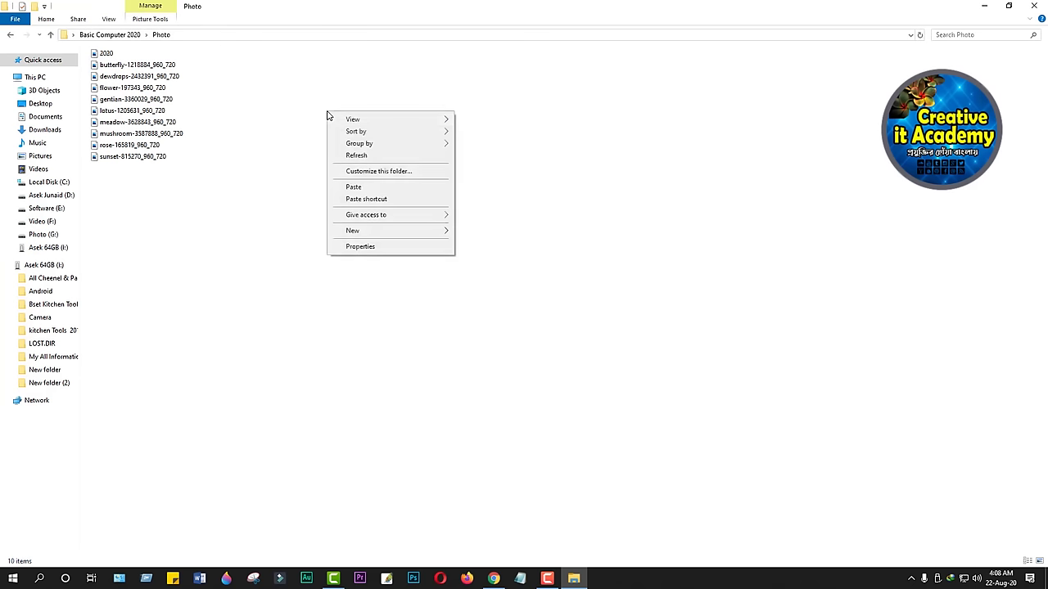
{"action": "mouse_move", "coordinate": [438, 121]}
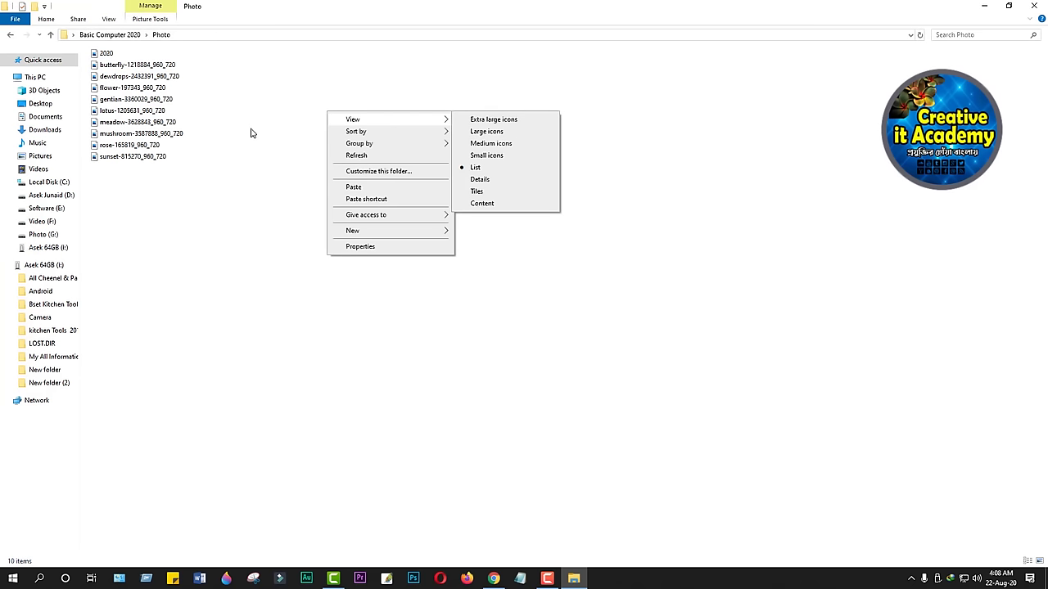
{"action": "right_click", "coordinate": [250, 129]}
{"action": "mouse_move", "coordinate": [355, 140]}
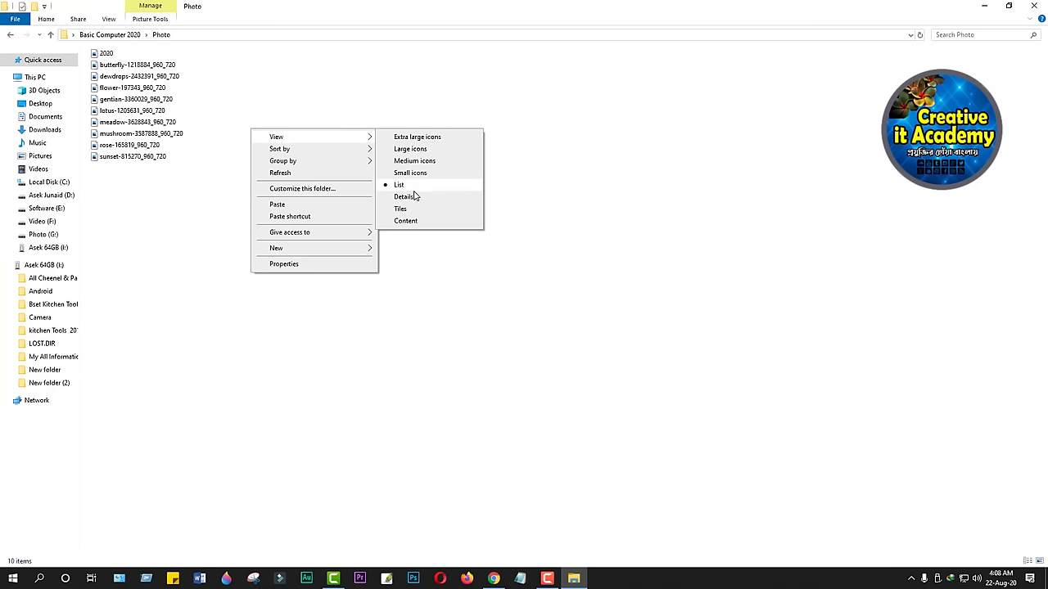
{"action": "left_click", "coordinate": [413, 197]}
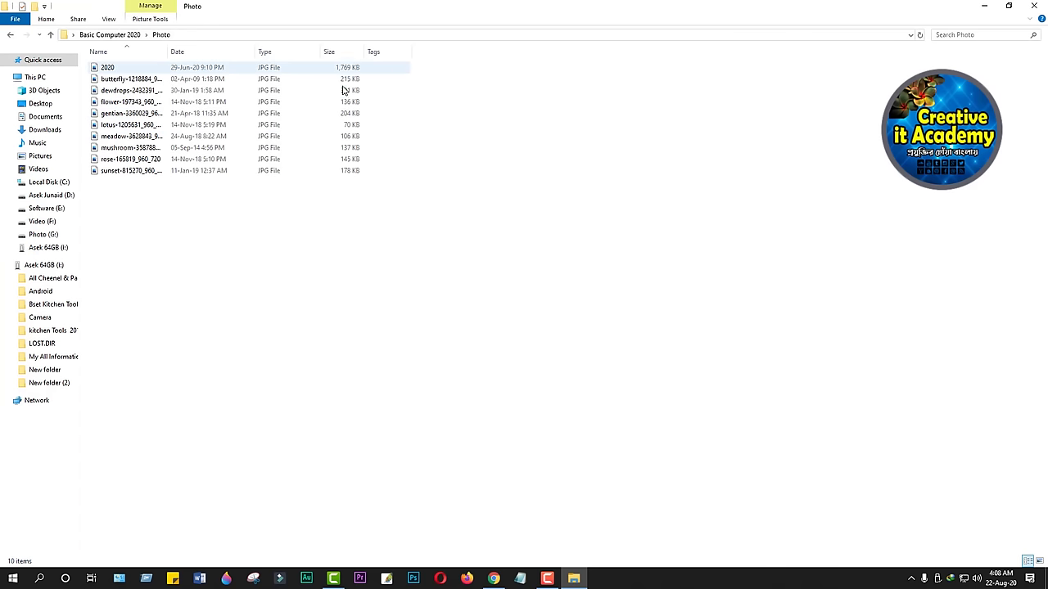
Display the Photo folder's files as tiles, and change the layout to the Content view.
{"action": "right_click", "coordinate": [319, 220]}
{"action": "mouse_move", "coordinate": [397, 227]}
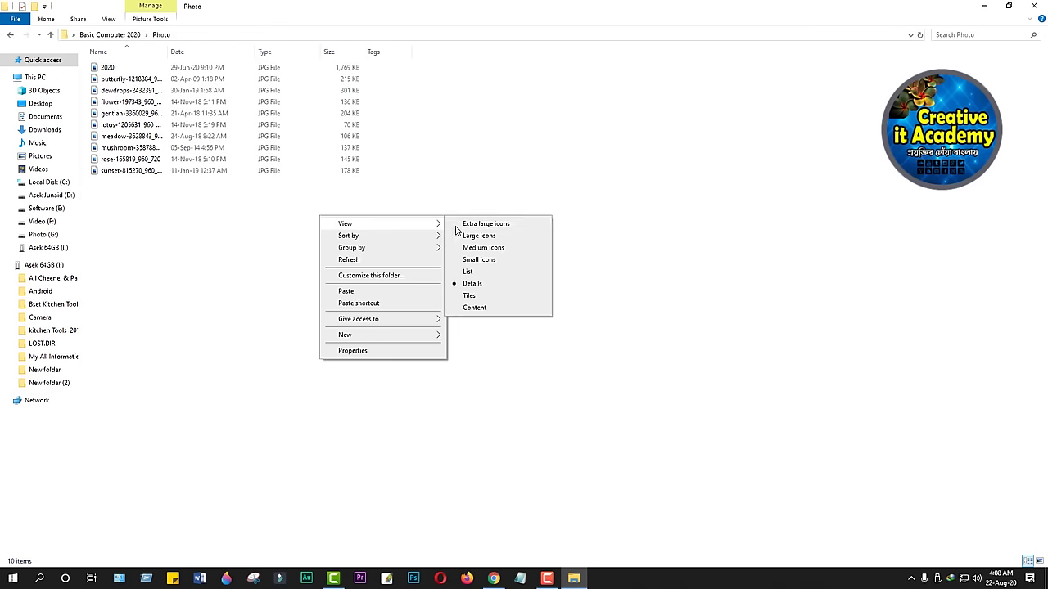
{"action": "left_click", "coordinate": [480, 299]}
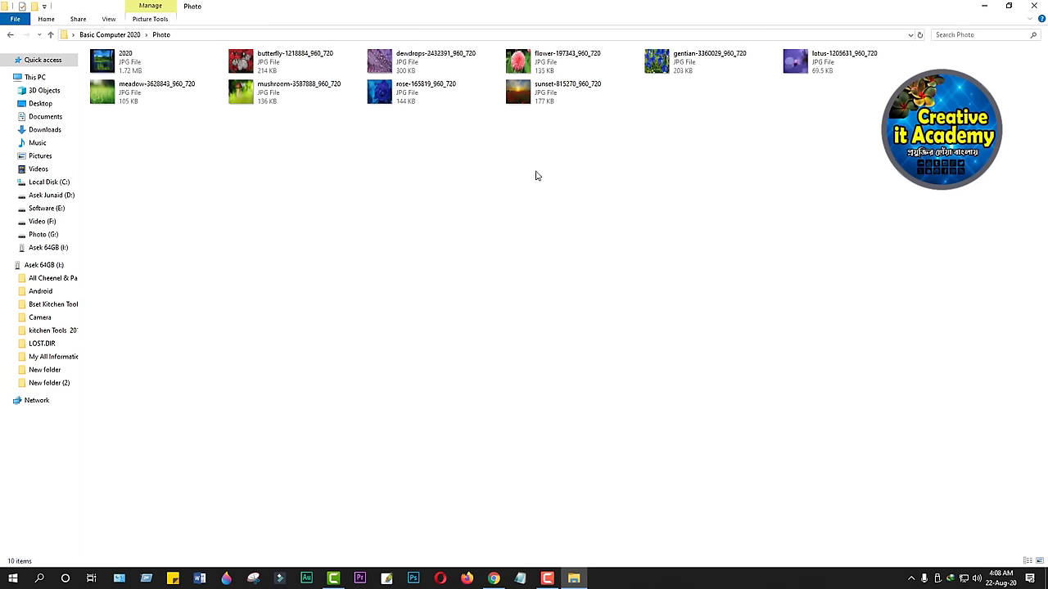
{"action": "right_click", "coordinate": [331, 188]}
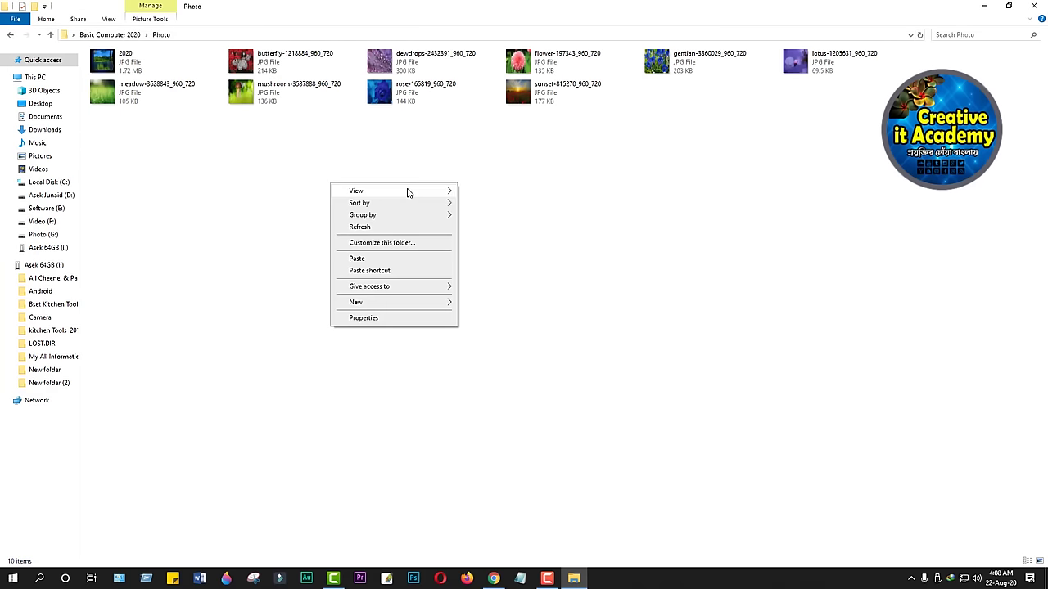
{"action": "mouse_move", "coordinate": [422, 193]}
{"action": "left_click", "coordinate": [486, 275]}
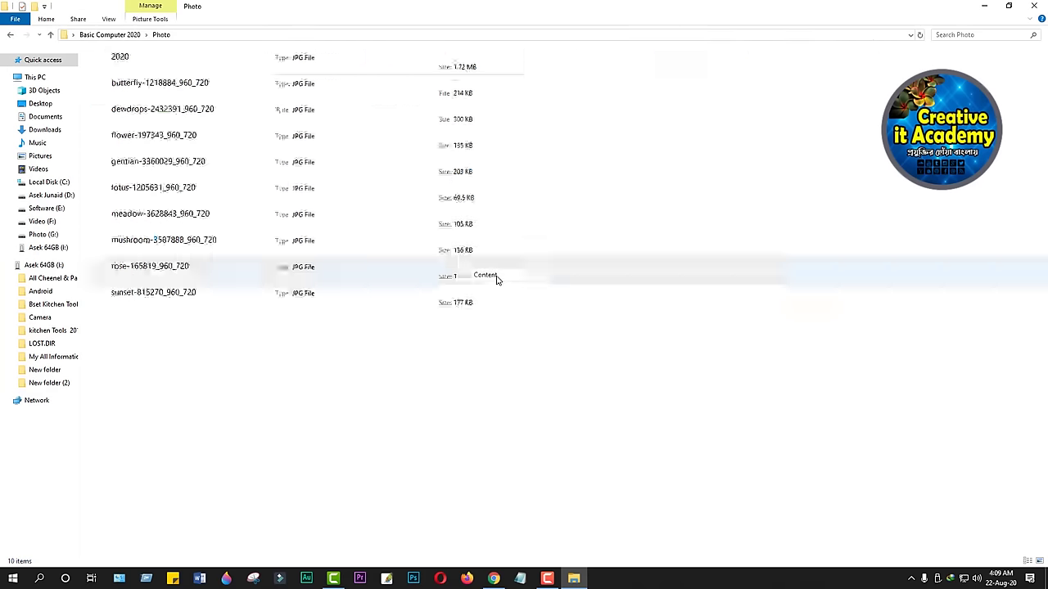
Change the Photo folder from the Content view to extra large icons and finally to large icons.
{"action": "right_click", "coordinate": [316, 376]}
{"action": "mouse_move", "coordinate": [364, 382]}
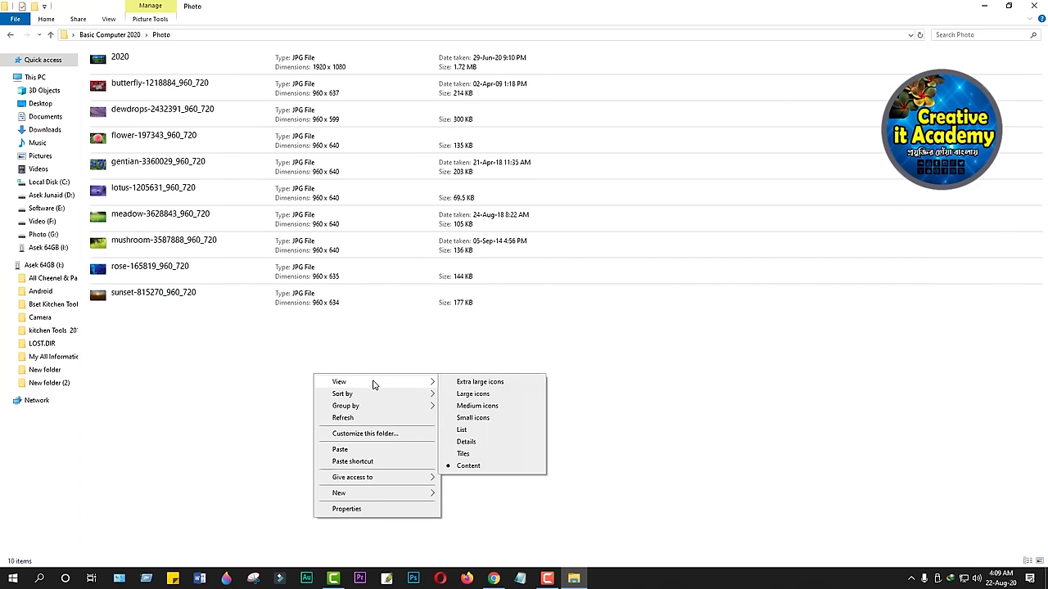
{"action": "left_click", "coordinate": [472, 394]}
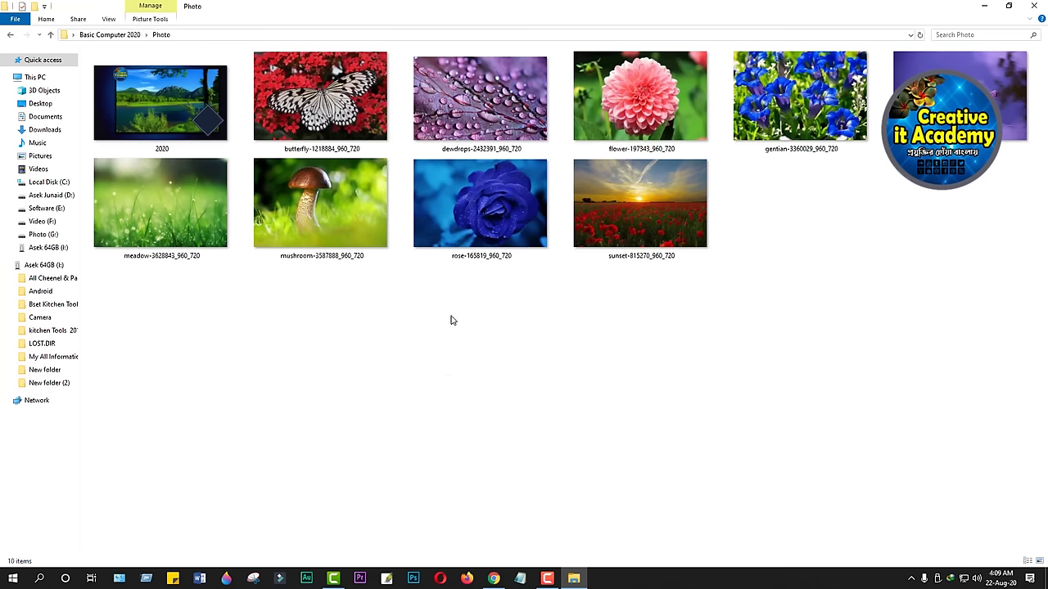
{"action": "right_click", "coordinate": [409, 328]}
{"action": "mouse_move", "coordinate": [473, 337]}
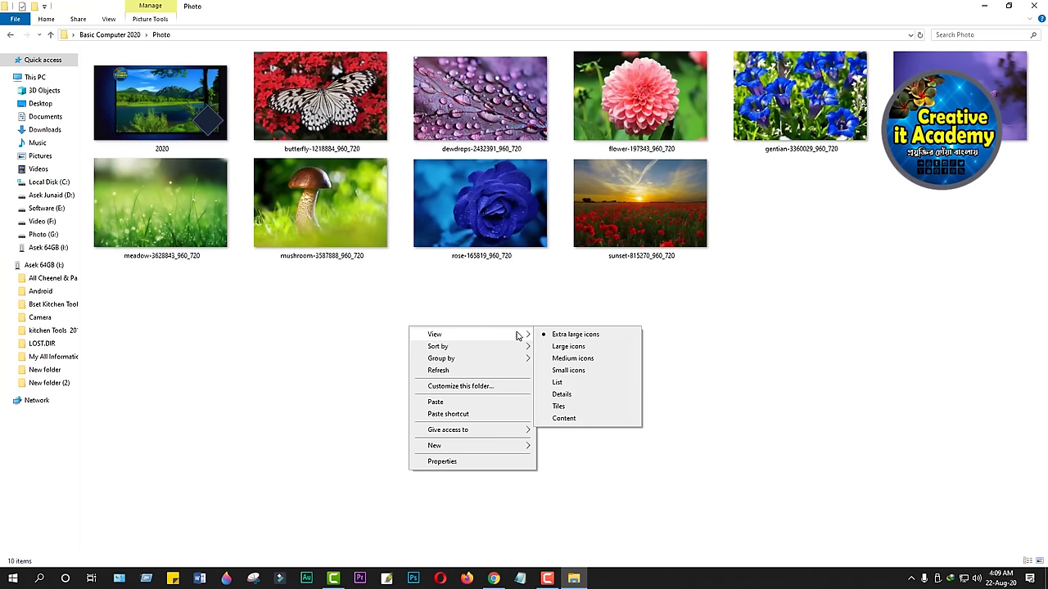
{"action": "left_click", "coordinate": [558, 348]}
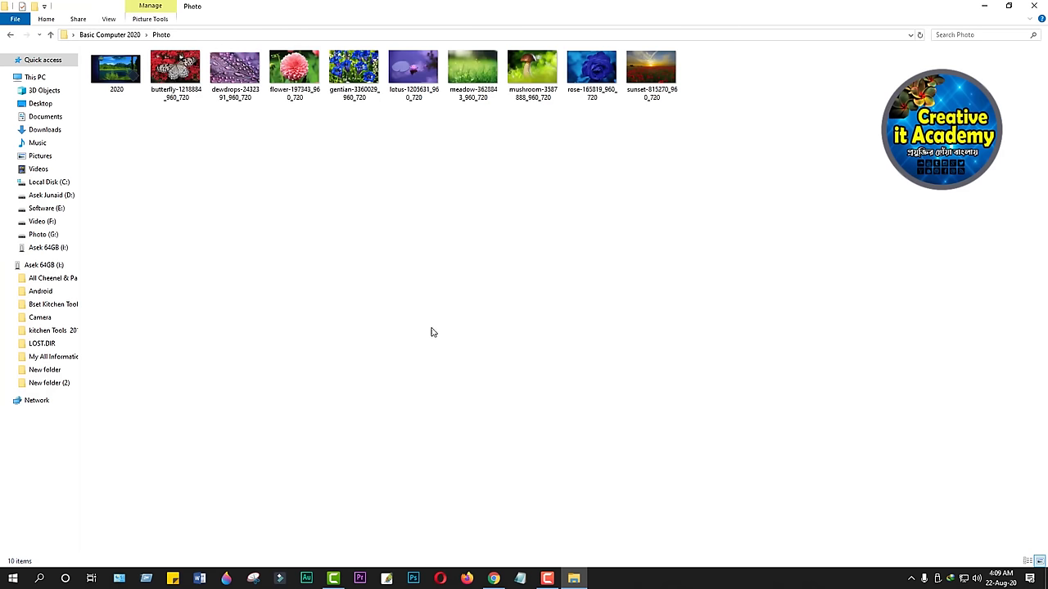
Go up to the Basic Computer 2020 folder and sort its items by a property other than name.
{"action": "key", "text": "alt+Up"}
{"action": "right_click", "coordinate": [250, 248]}
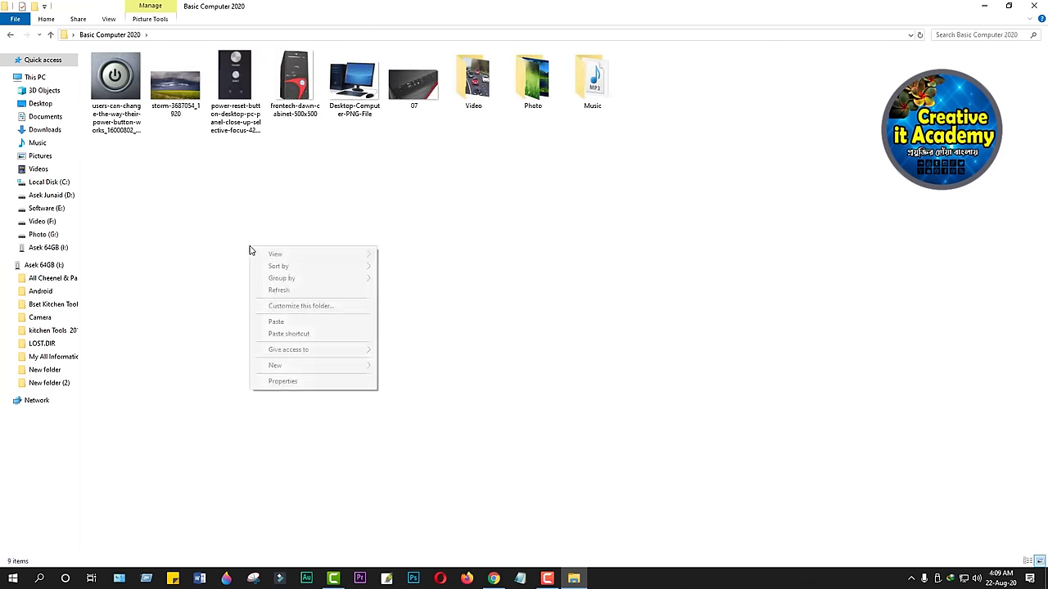
{"action": "mouse_move", "coordinate": [293, 270]}
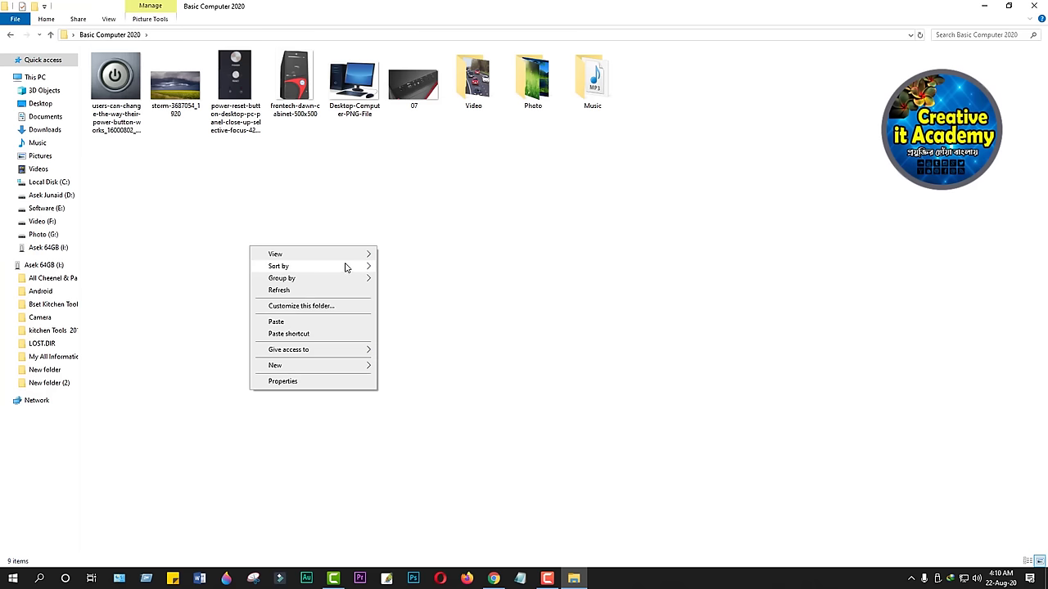
{"action": "left_click", "coordinate": [398, 280]}
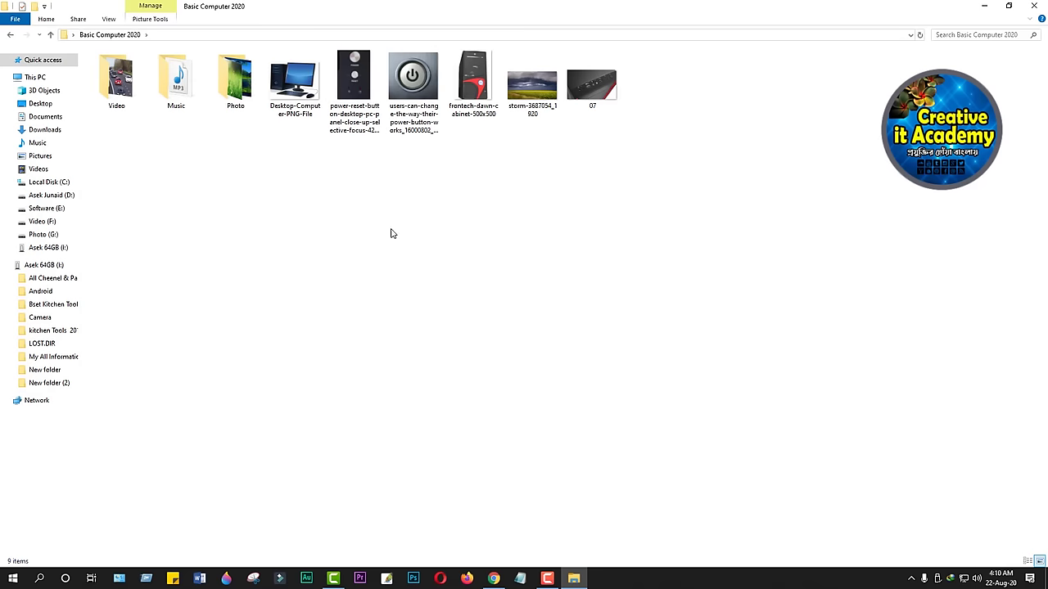
Sort the items in the Basic Computer 2020 folder by type.
{"action": "right_click", "coordinate": [240, 215]}
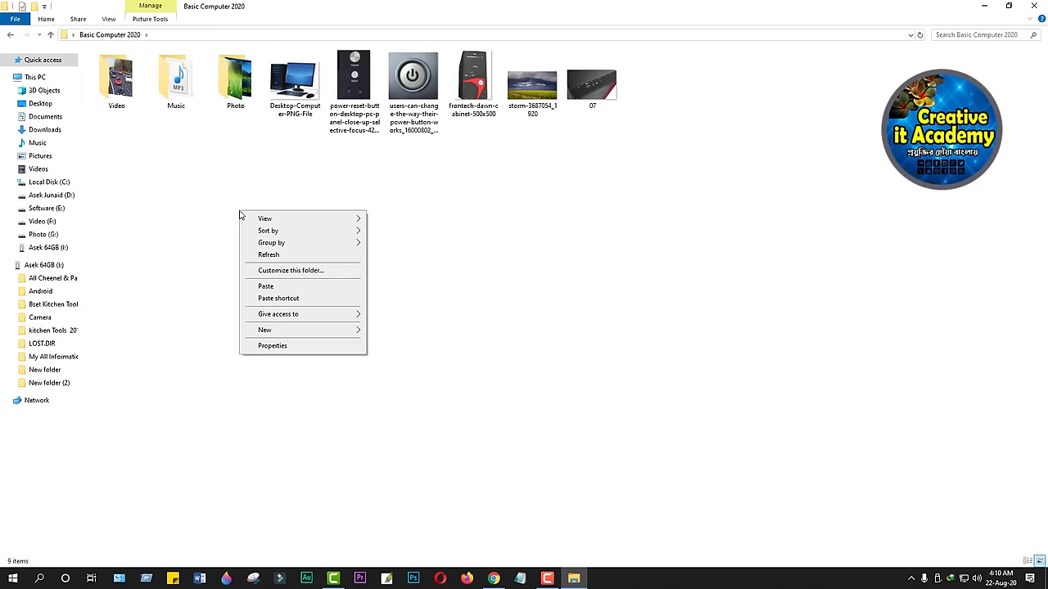
{"action": "mouse_move", "coordinate": [287, 232]}
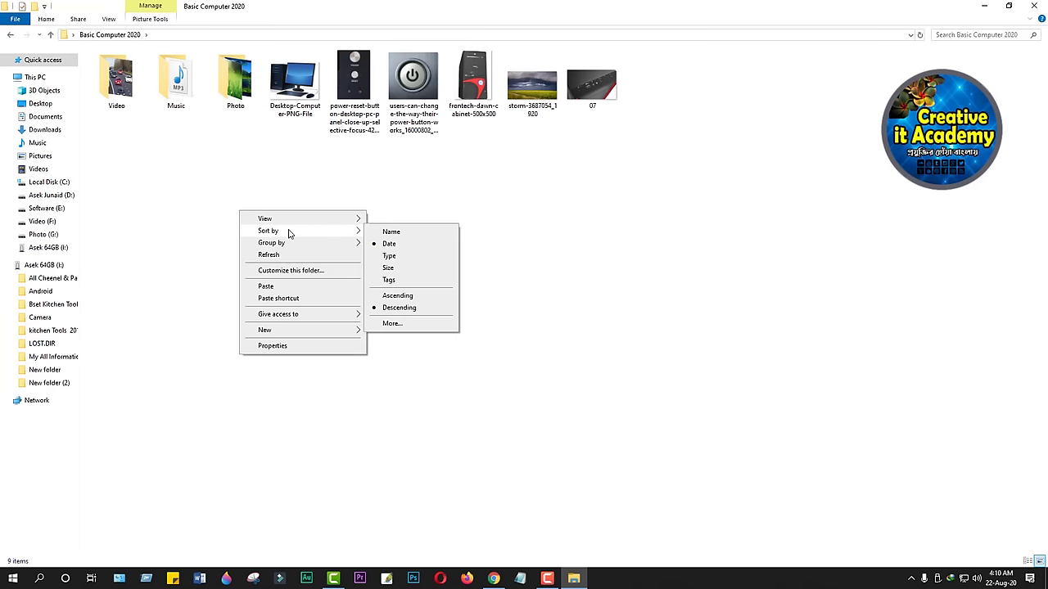
{"action": "left_click", "coordinate": [389, 256]}
Sort the Basic Computer 2020 folder's items by name.
{"action": "right_click", "coordinate": [325, 217]}
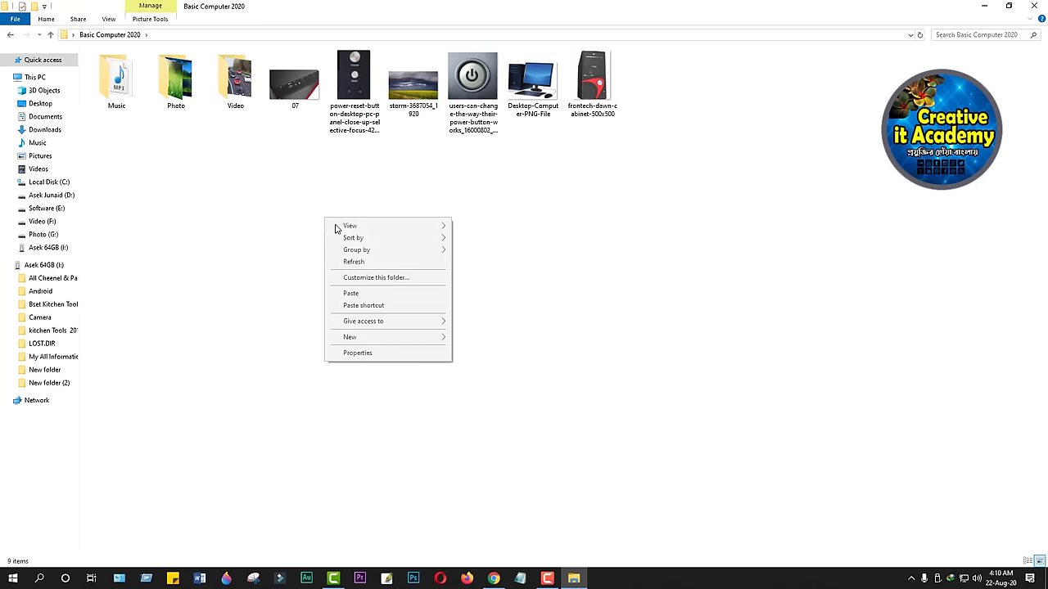
{"action": "mouse_move", "coordinate": [352, 234]}
{"action": "left_click", "coordinate": [474, 239]}
{"action": "right_click", "coordinate": [426, 223]}
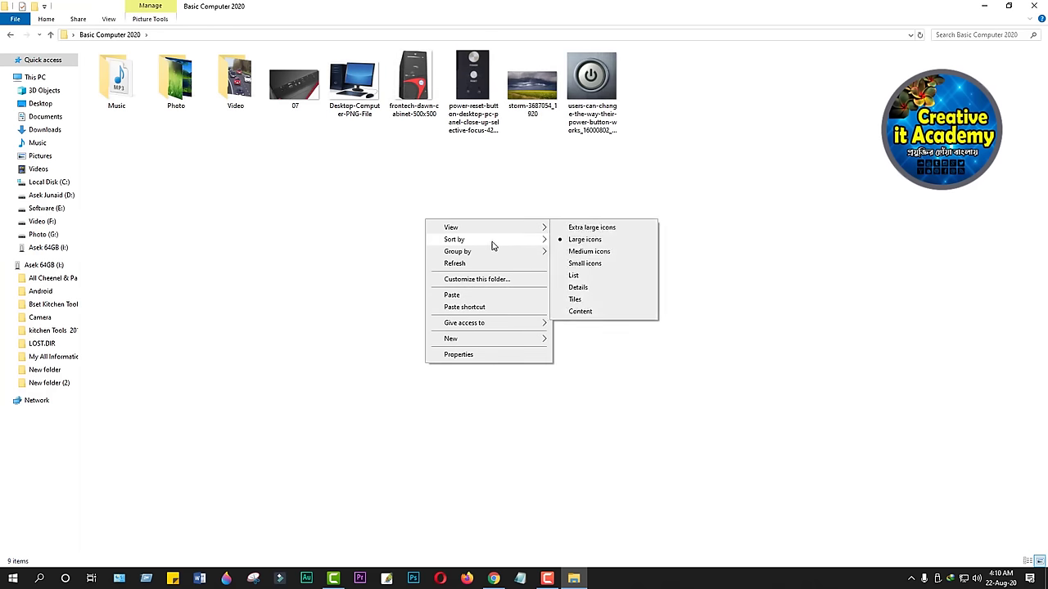
{"action": "mouse_move", "coordinate": [508, 238]}
{"action": "left_click", "coordinate": [578, 241]}
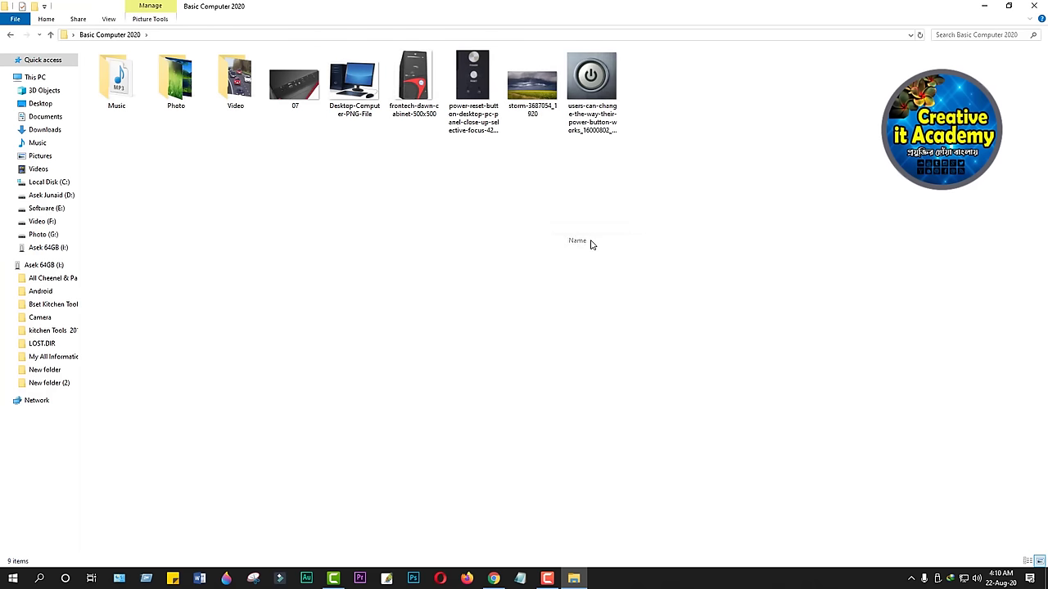
{"action": "right_click", "coordinate": [372, 187]}
{"action": "mouse_move", "coordinate": [412, 195]}
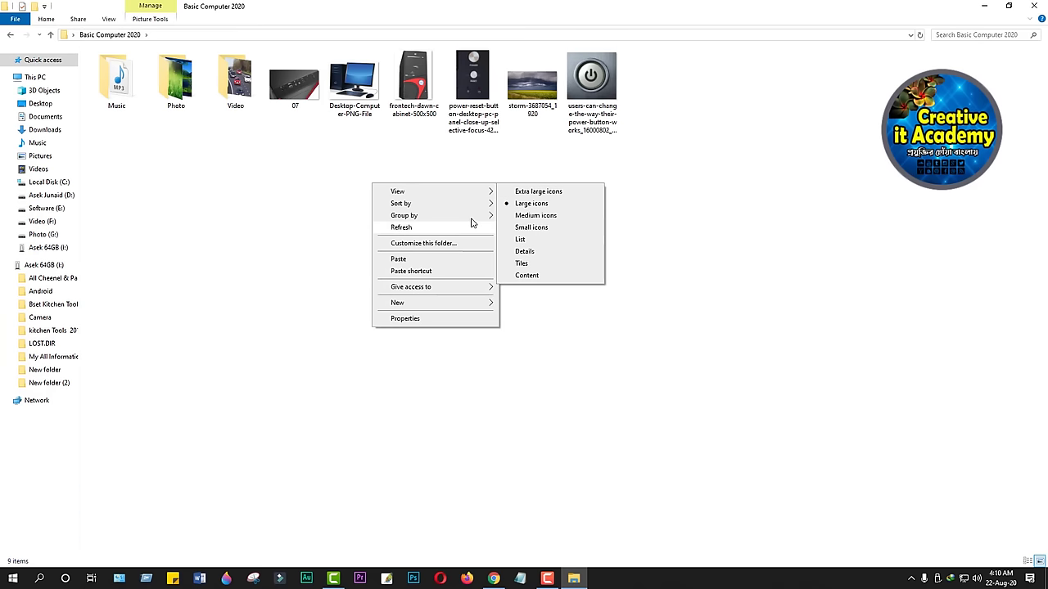
{"action": "mouse_move", "coordinate": [445, 204]}
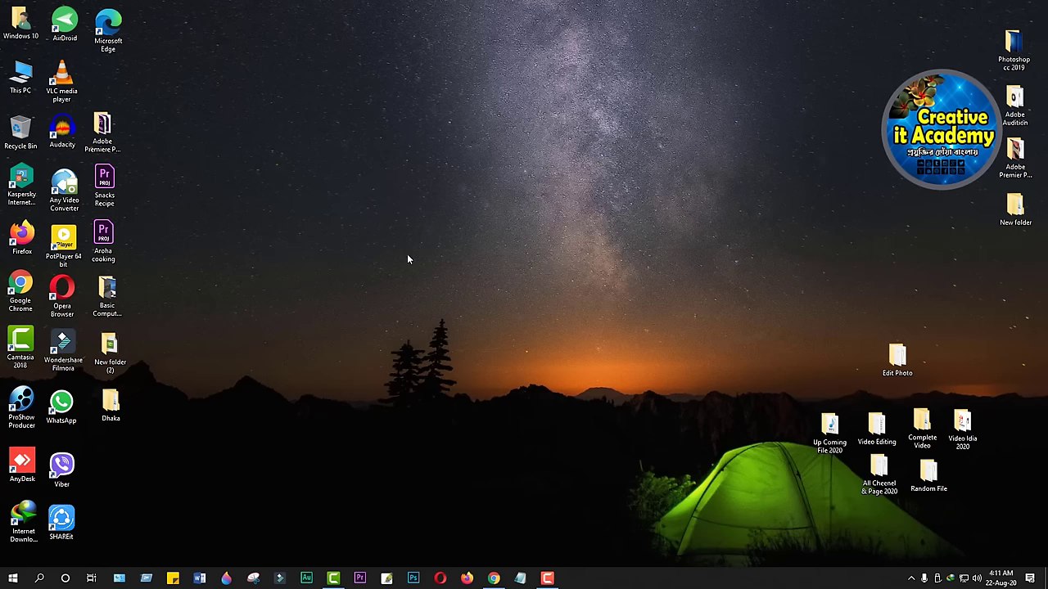
Open the Basic Computer folder from the desktop and play the Metal MP3 in its Music folder.
{"action": "double_click", "coordinate": [125, 299]}
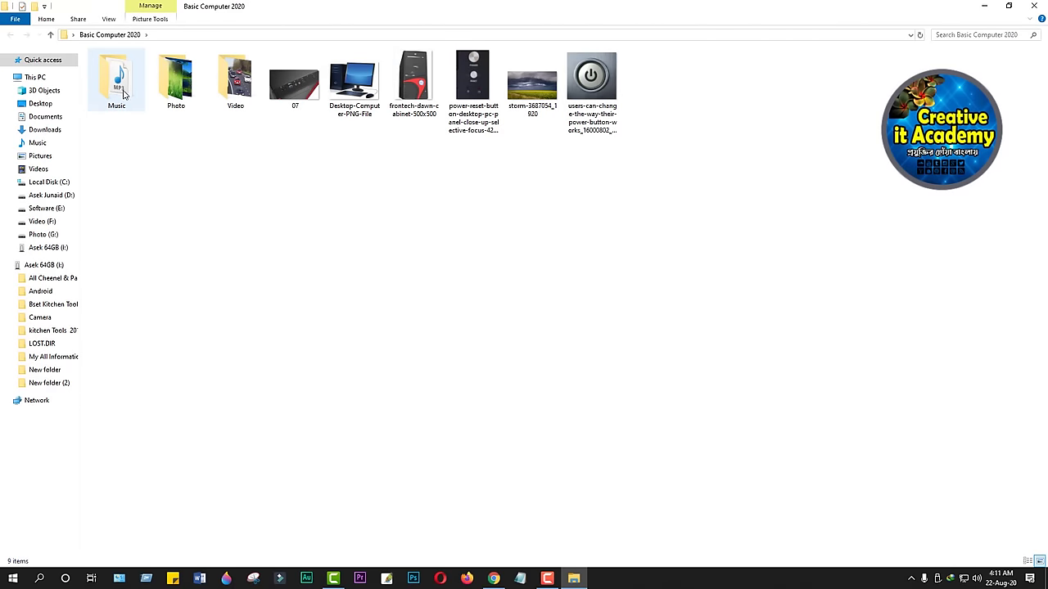
{"action": "left_click", "coordinate": [123, 94]}
{"action": "double_click", "coordinate": [123, 94]}
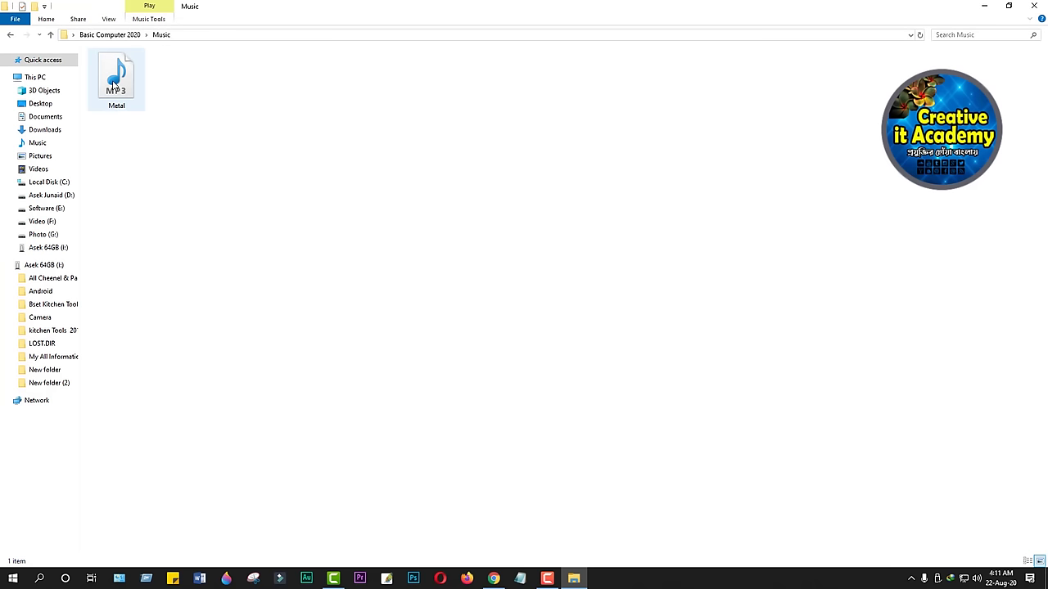
{"action": "right_click", "coordinate": [115, 84]}
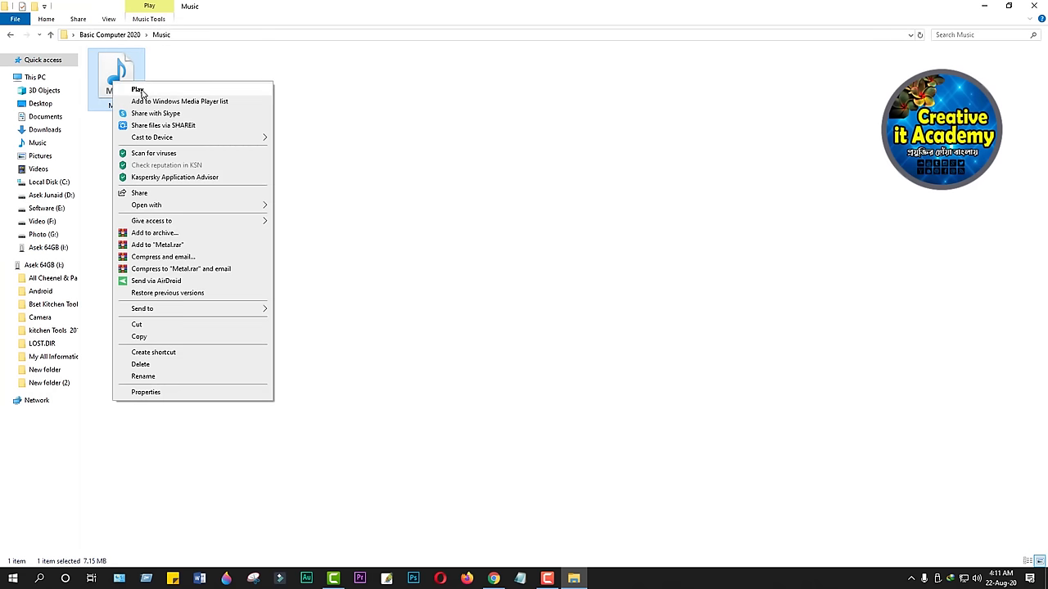
{"action": "left_click", "coordinate": [138, 90]}
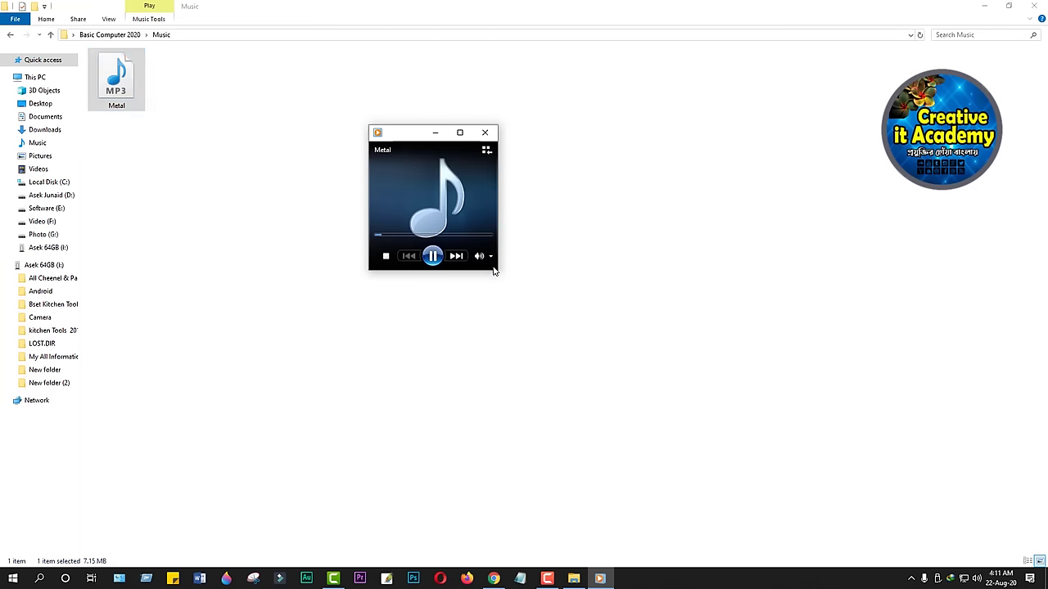
Set the music player's volume to 17 and close the player.
{"action": "mouse_move", "coordinate": [490, 260]}
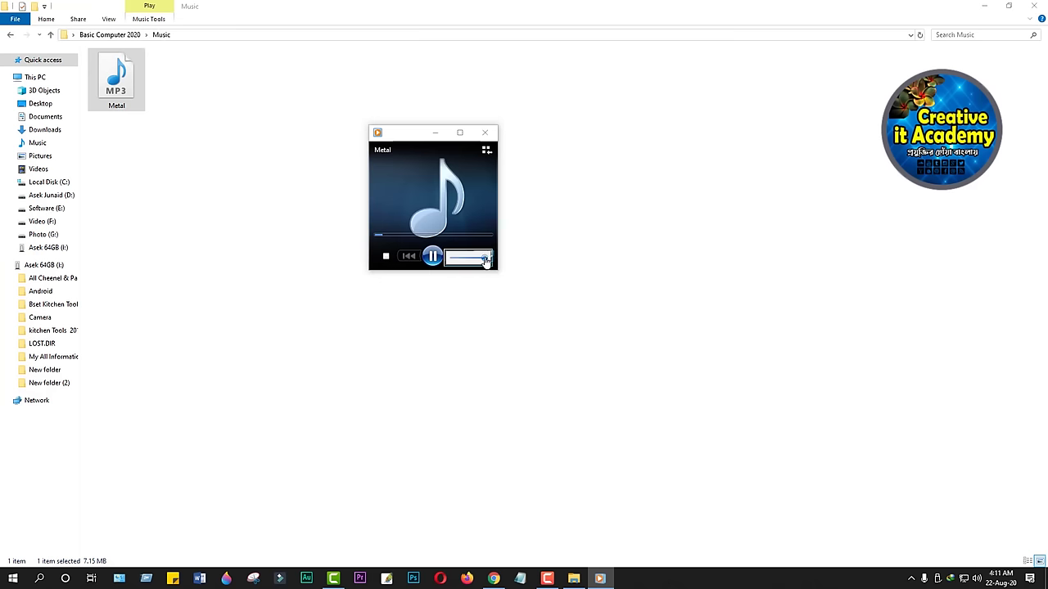
{"action": "mouse_move", "coordinate": [473, 260]}
{"action": "left_mouse_down"}
{"action": "mouse_move", "coordinate": [456, 261]}
{"action": "mouse_move", "coordinate": [476, 262]}
{"action": "left_mouse_up"}
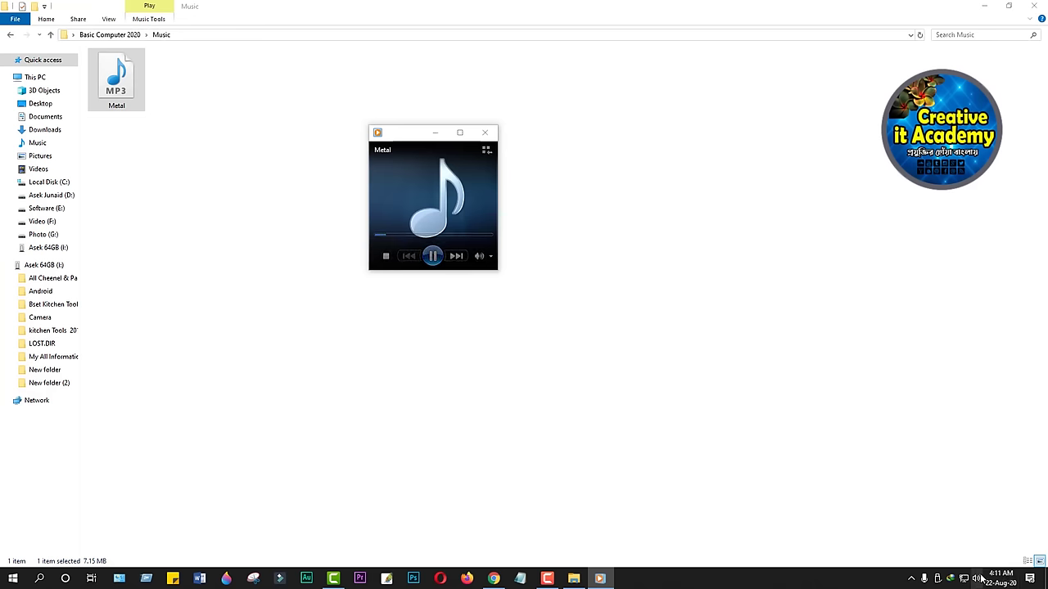
{"action": "mouse_move", "coordinate": [461, 259]}
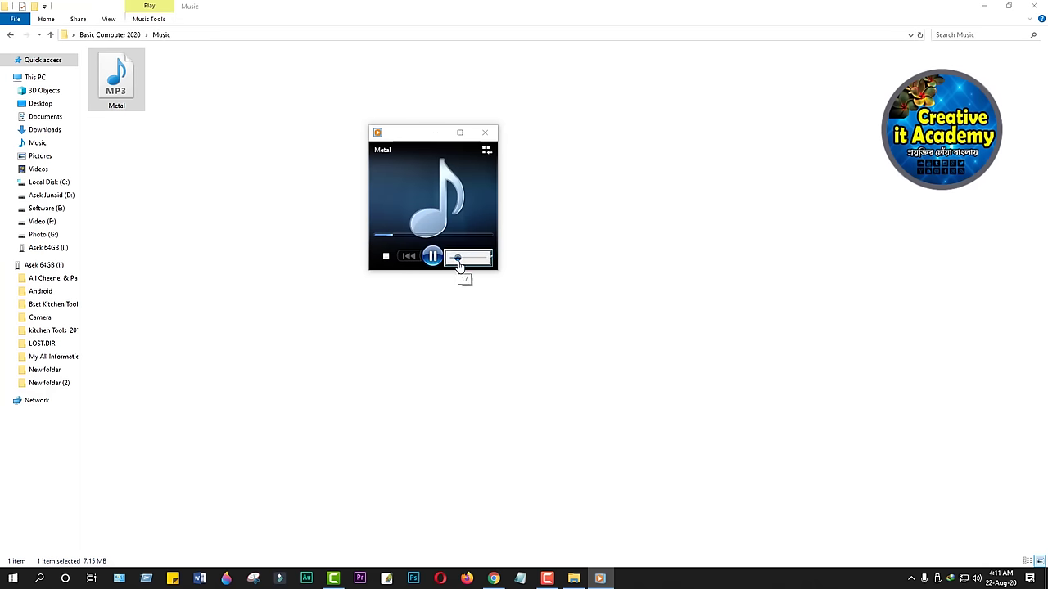
{"action": "left_click", "coordinate": [485, 133]}
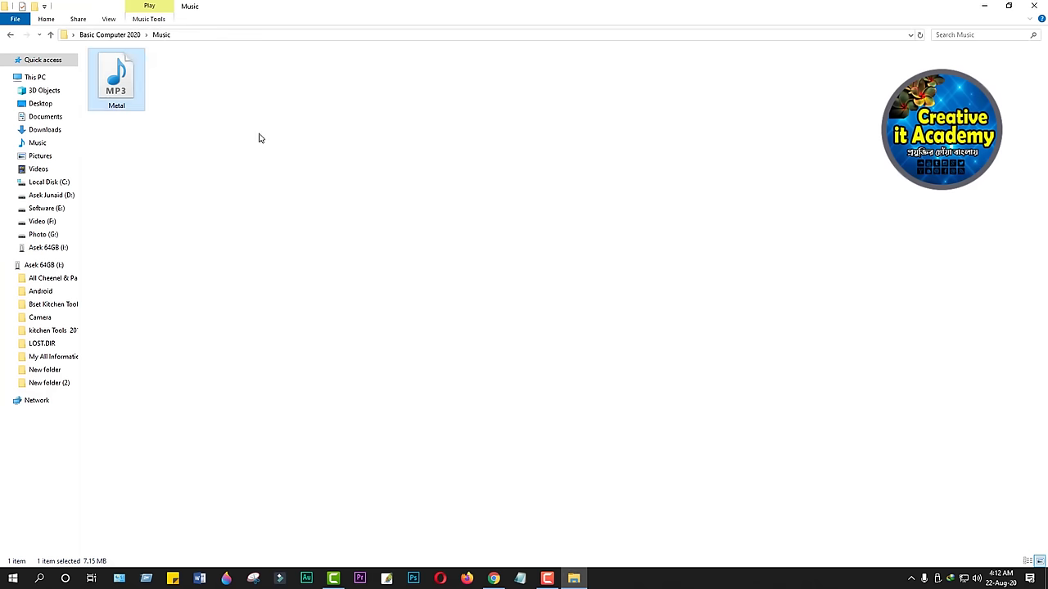
Return to the Basic Computer 2020 folder and play the Cars - 1900 video from its Video folder.
{"action": "left_click", "coordinate": [51, 35]}
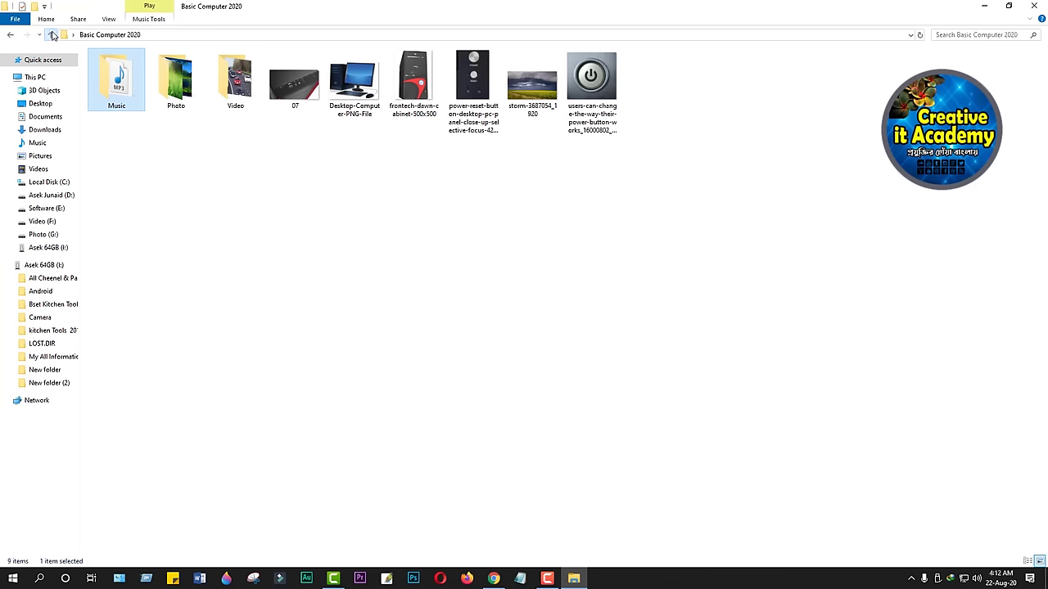
{"action": "double_click", "coordinate": [239, 95]}
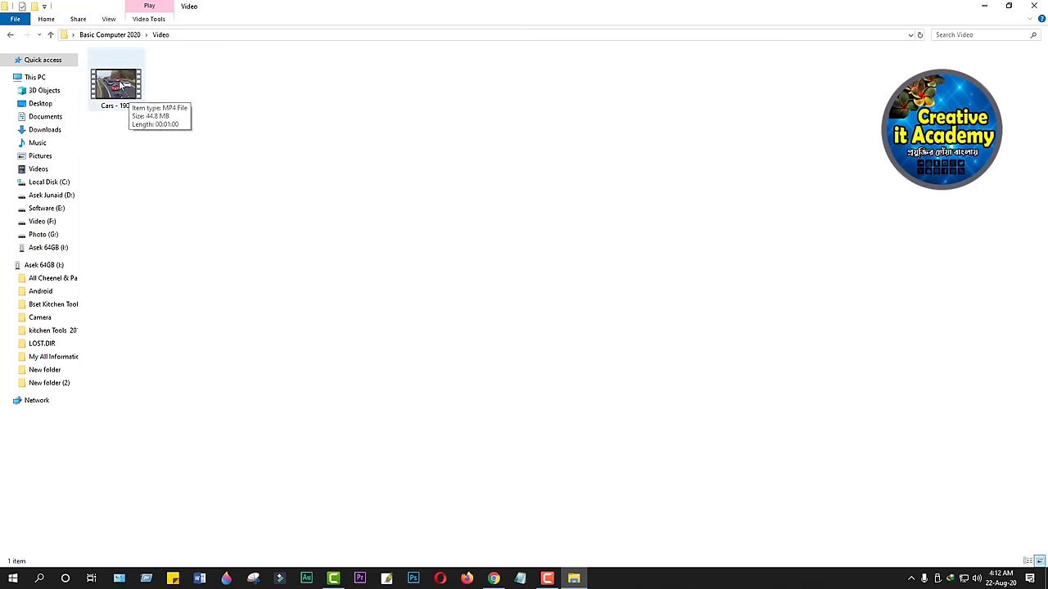
{"action": "right_click", "coordinate": [121, 87]}
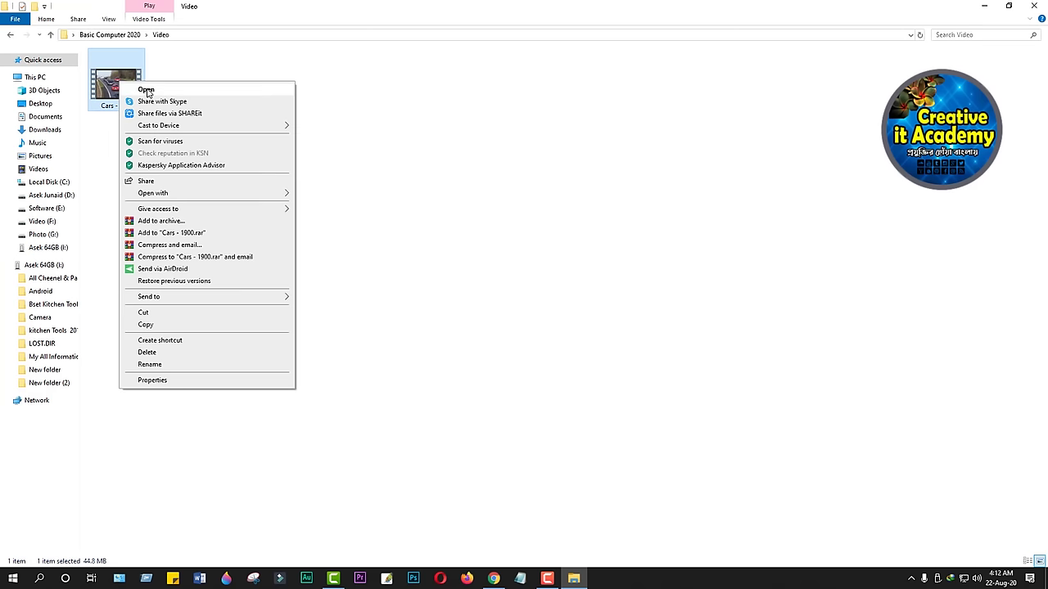
{"action": "left_click", "coordinate": [147, 91]}
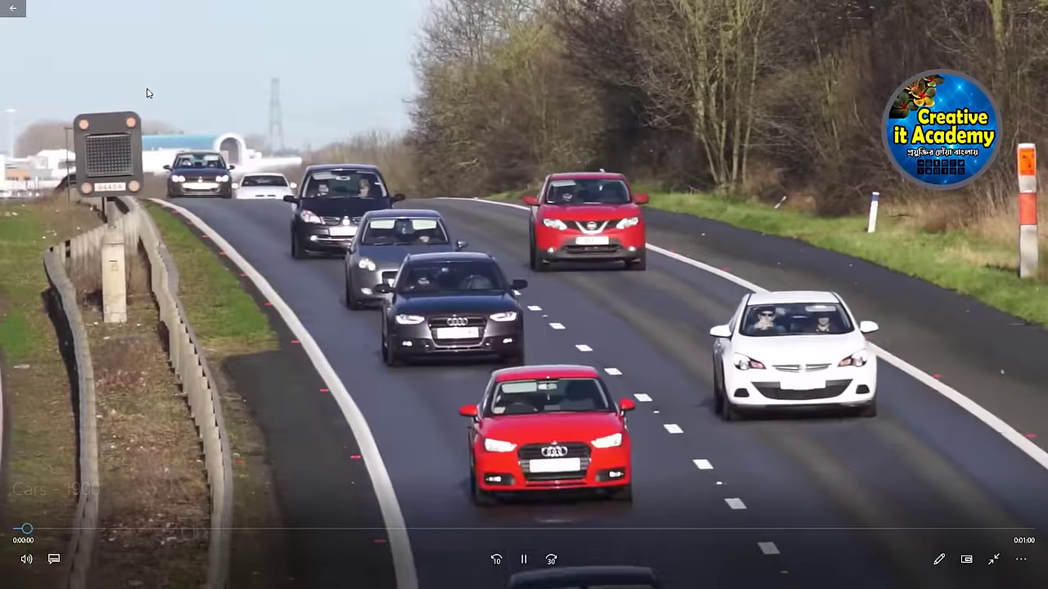
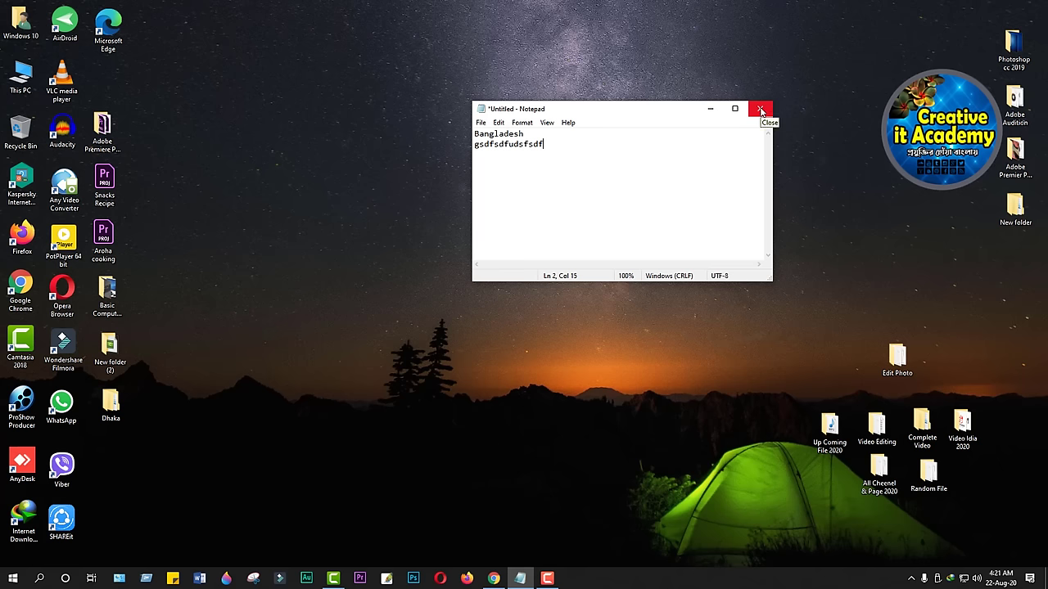
Save the untitled Notepad document to the Desktop as a text file named Bangladesh, and close Notepad.
{"action": "left_click", "coordinate": [481, 121]}
{"action": "left_click", "coordinate": [500, 171]}
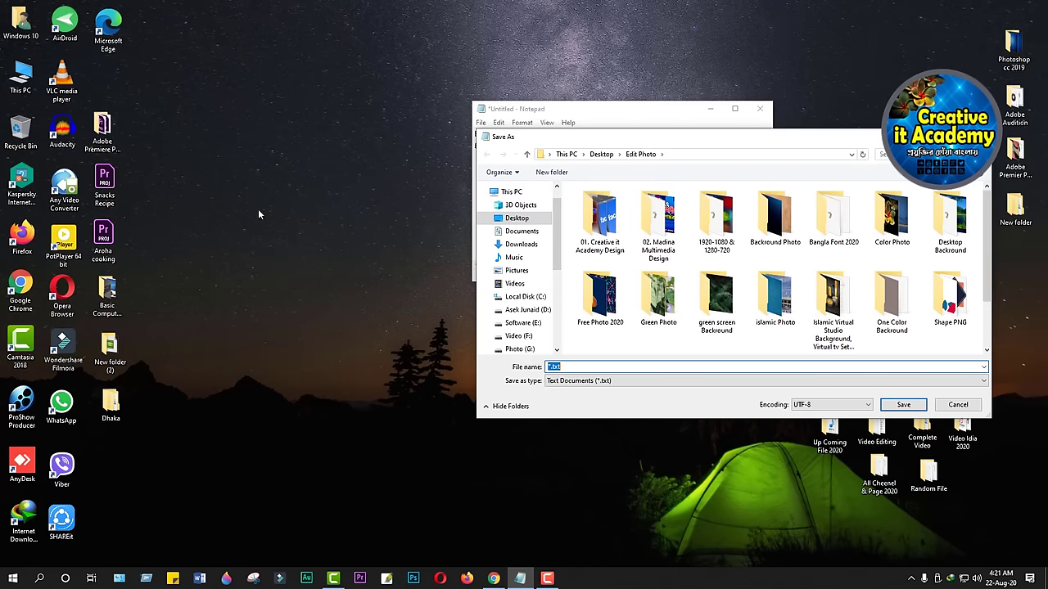
{"action": "left_click", "coordinate": [517, 234]}
{"action": "left_click", "coordinate": [516, 246]}
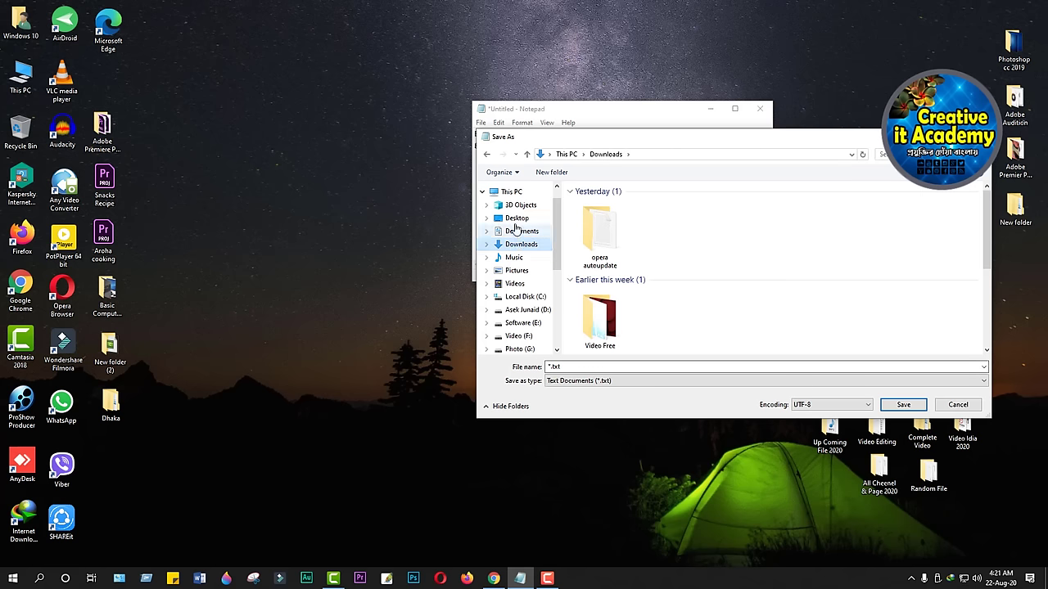
{"action": "left_click", "coordinate": [517, 220]}
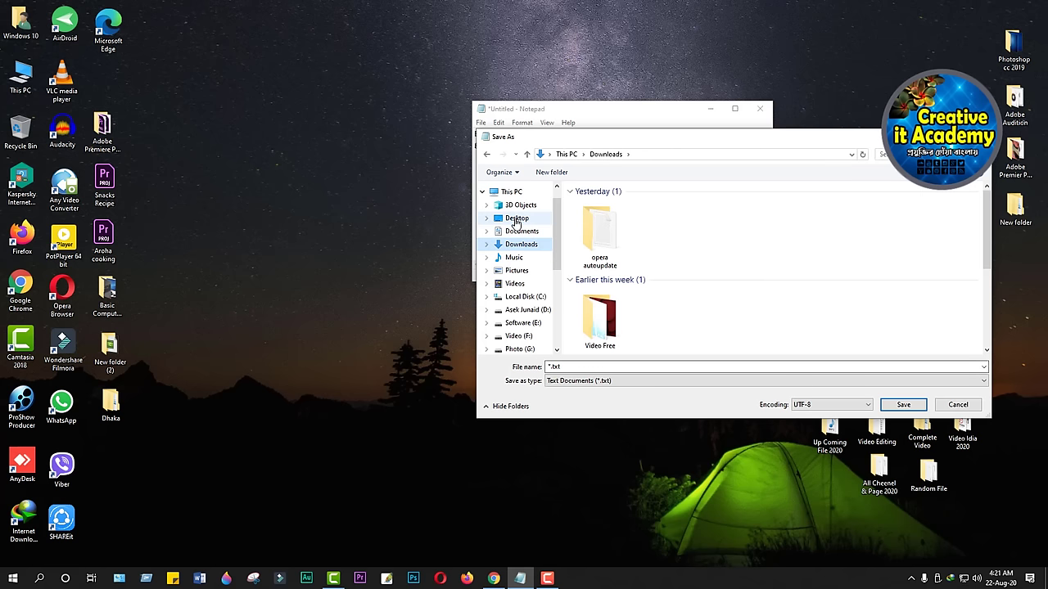
{"action": "left_click", "coordinate": [605, 367]}
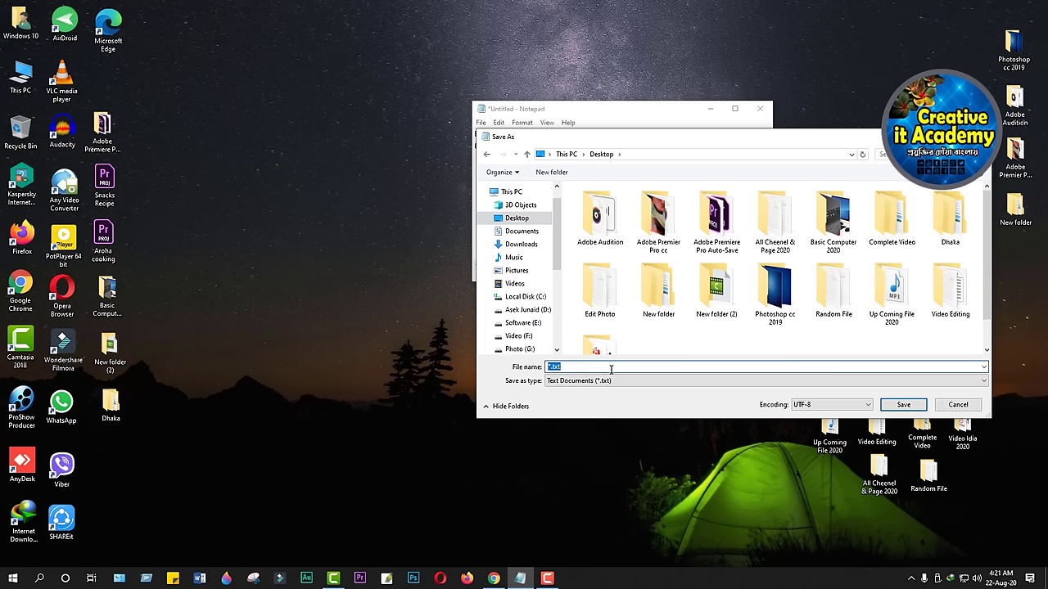
{"action": "type", "text": "Bangladesh"}
{"action": "left_click", "coordinate": [897, 405]}
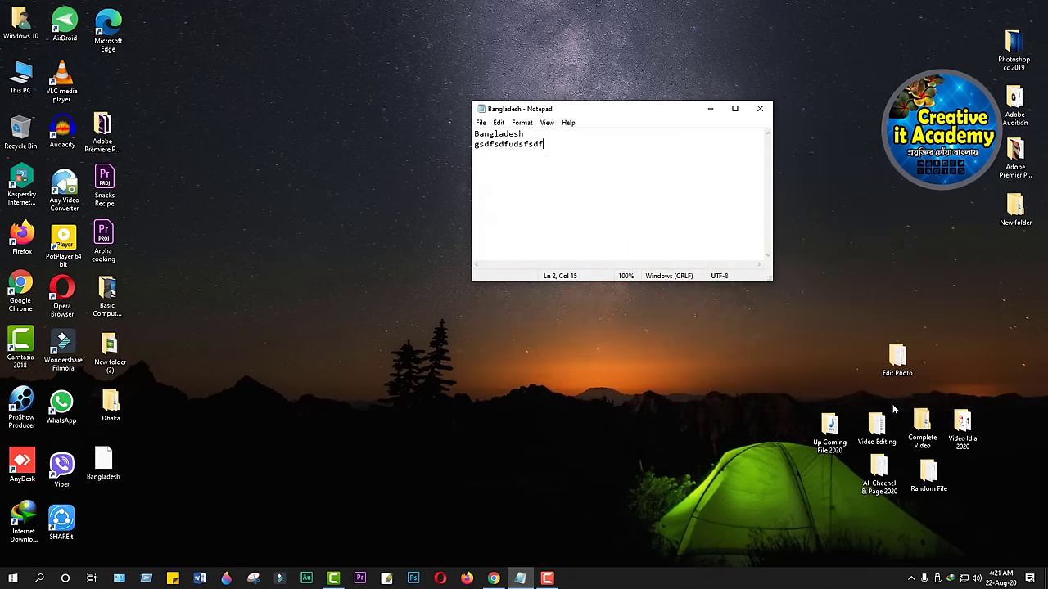
{"action": "left_click", "coordinate": [760, 108]}
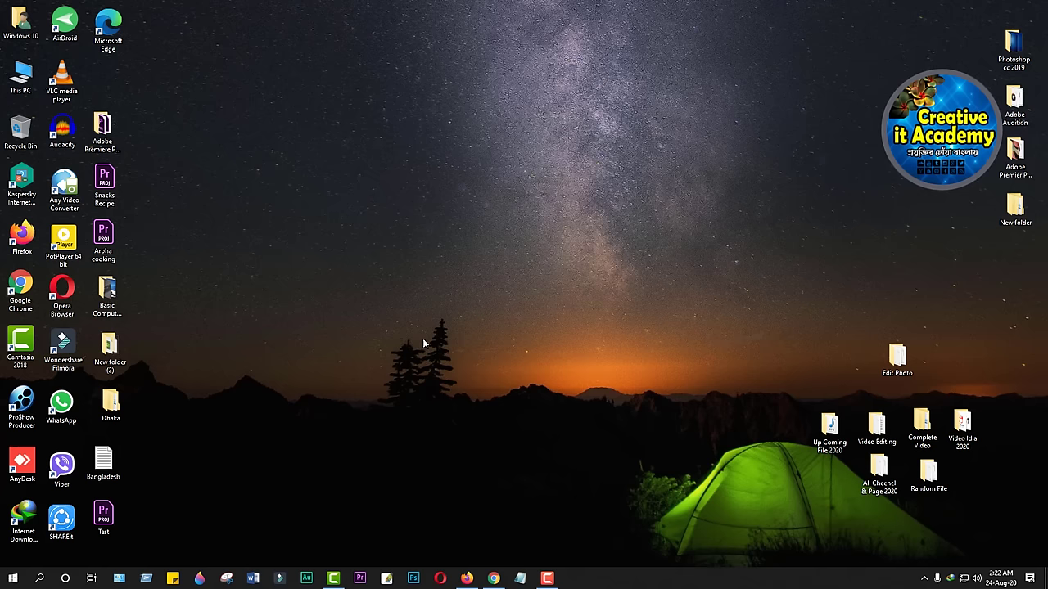
Browse the alphabetical list of installed programs in the Start menu.
{"action": "left_click", "coordinate": [12, 579]}
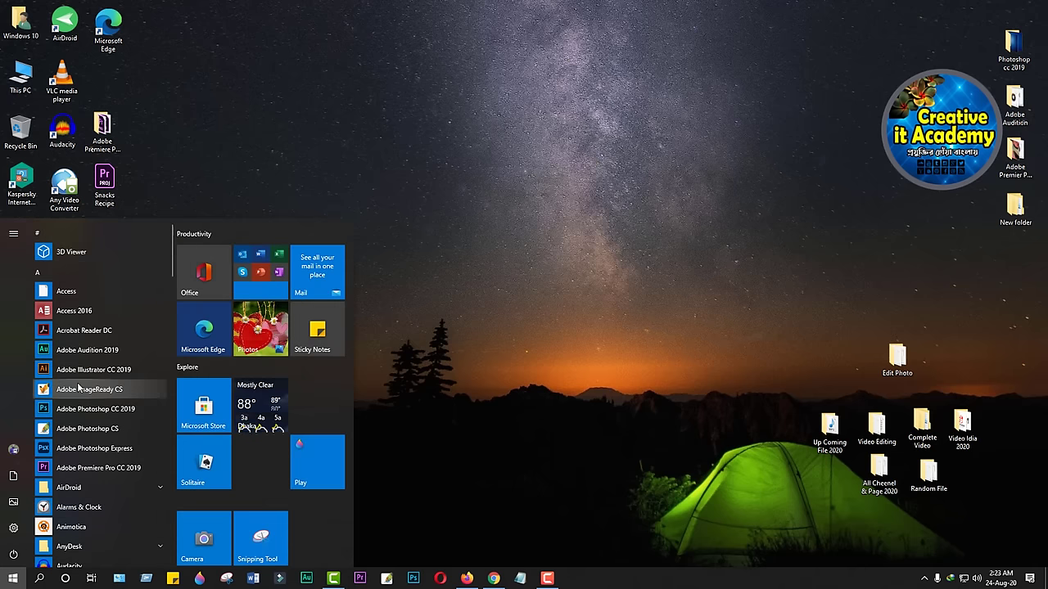
{"action": "scroll", "coordinate": [79, 388], "scroll_direction": "down", "scroll_amount": 4}
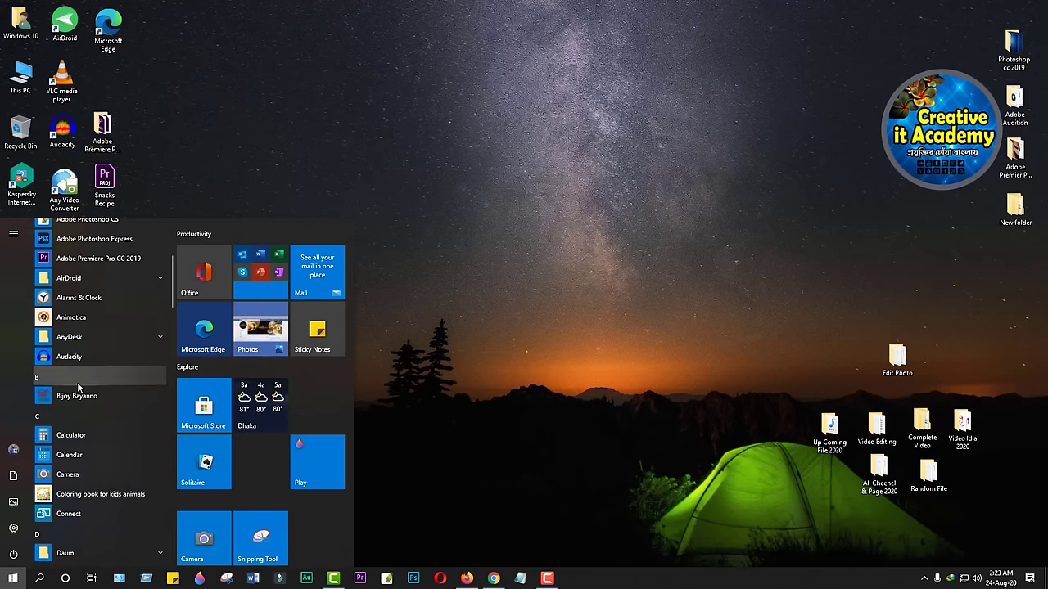
Open Calculator from the installed apps list and move its window to the middle of the desktop.
{"action": "scroll", "coordinate": [79, 388], "scroll_direction": "down", "scroll_amount": 5}
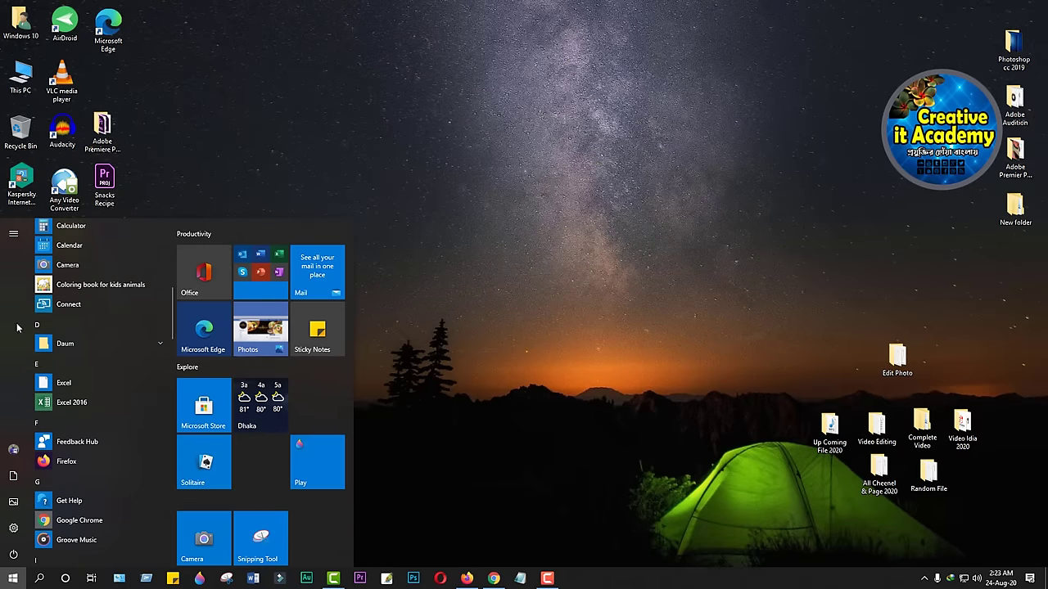
{"action": "scroll", "coordinate": [82, 420], "scroll_direction": "up", "scroll_amount": 3}
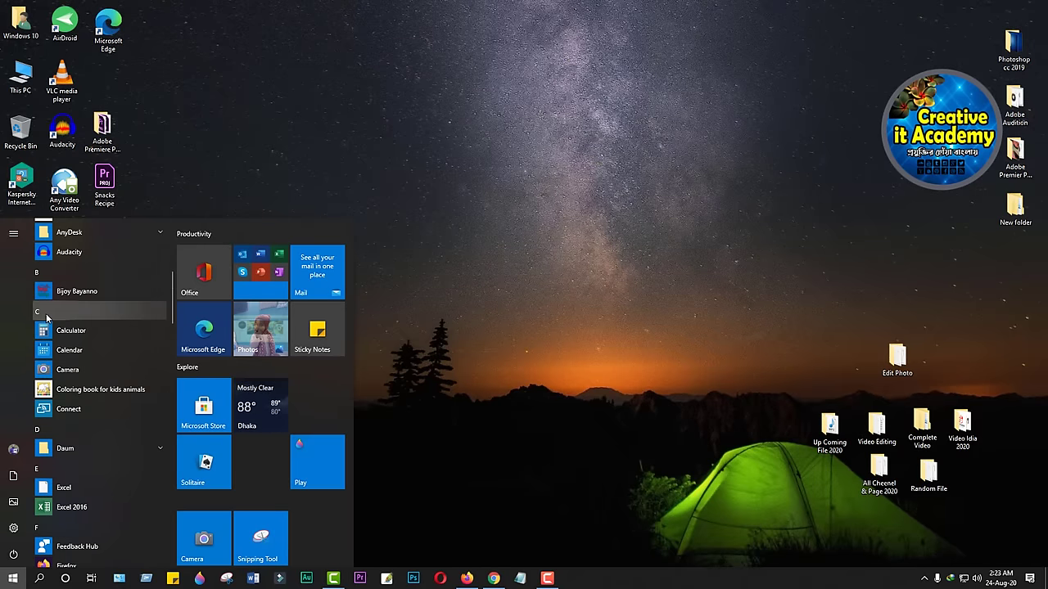
{"action": "left_click", "coordinate": [86, 331]}
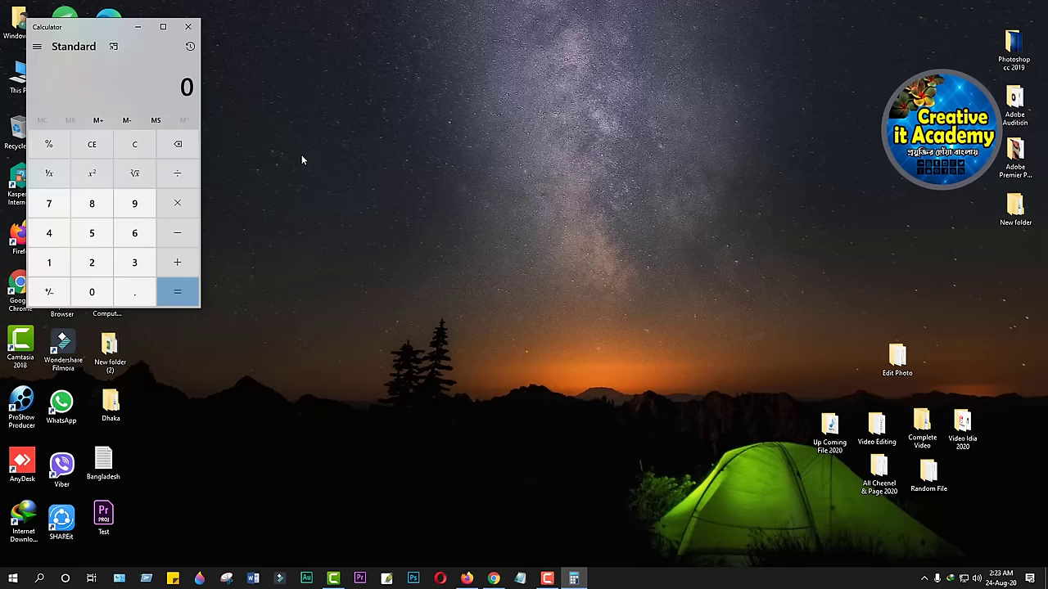
{"action": "left_click_drag", "start_coordinate": [104, 27], "coordinate": [511, 69]}
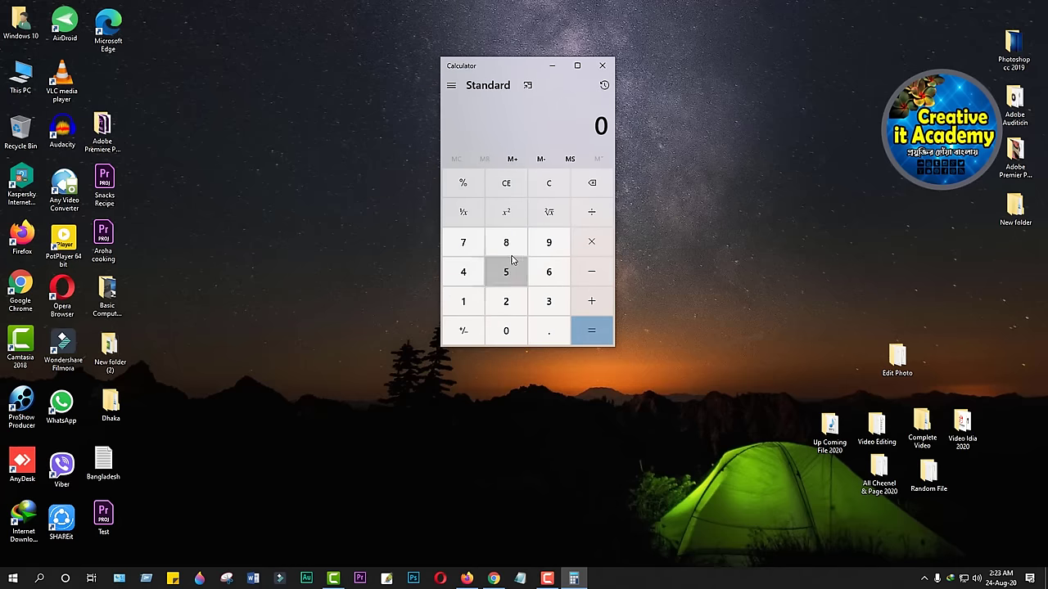
Calculate 45 + 60 in Standard mode and close Calculator.
{"action": "left_click", "coordinate": [462, 270]}
{"action": "left_click", "coordinate": [507, 273]}
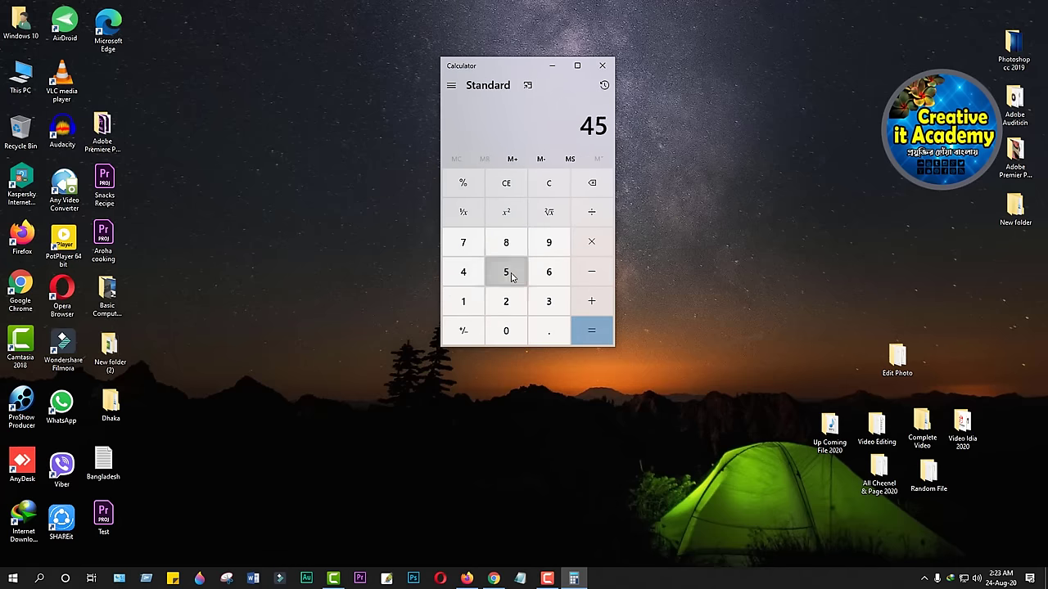
{"action": "left_click", "coordinate": [598, 300]}
{"action": "left_click", "coordinate": [549, 272]}
{"action": "left_click", "coordinate": [509, 330]}
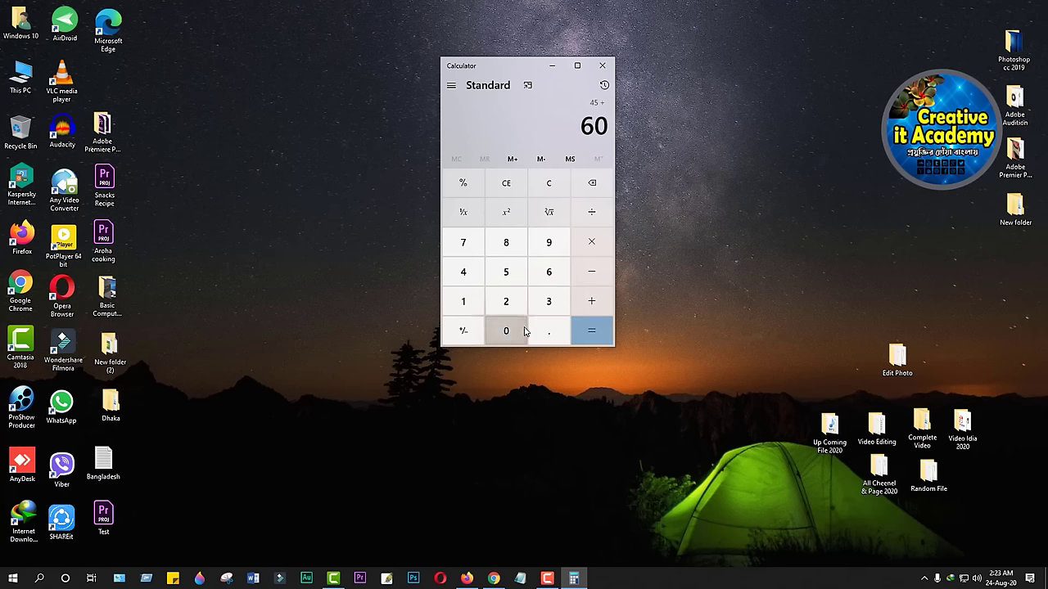
{"action": "left_click", "coordinate": [588, 330]}
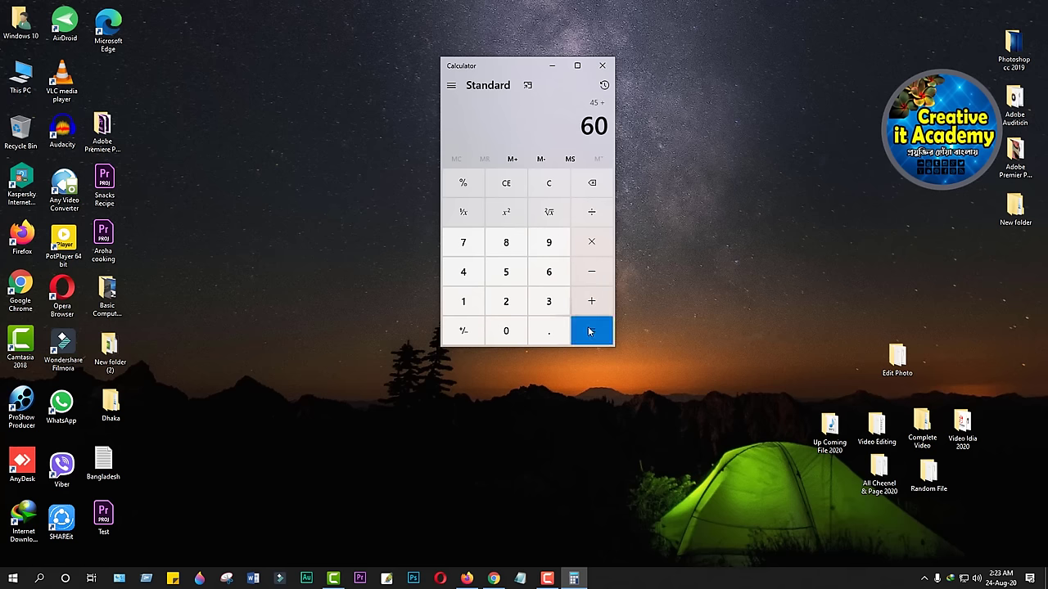
{"action": "left_click", "coordinate": [602, 67]}
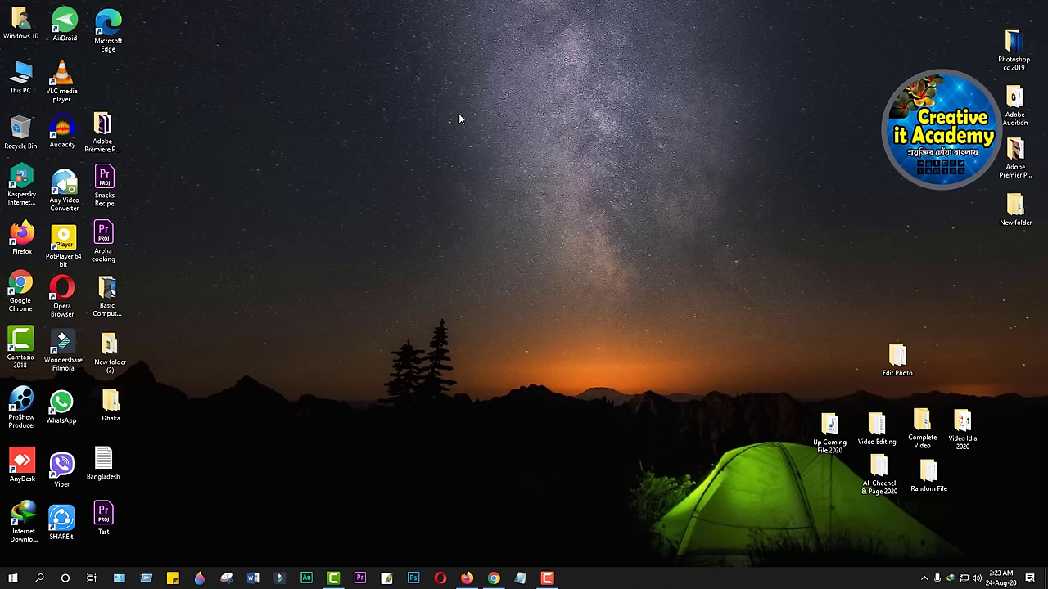
{"action": "left_click", "coordinate": [38, 579]}
{"action": "left_click", "coordinate": [599, 367]}
{"action": "left_click", "coordinate": [14, 578]}
{"action": "left_click", "coordinate": [506, 345]}
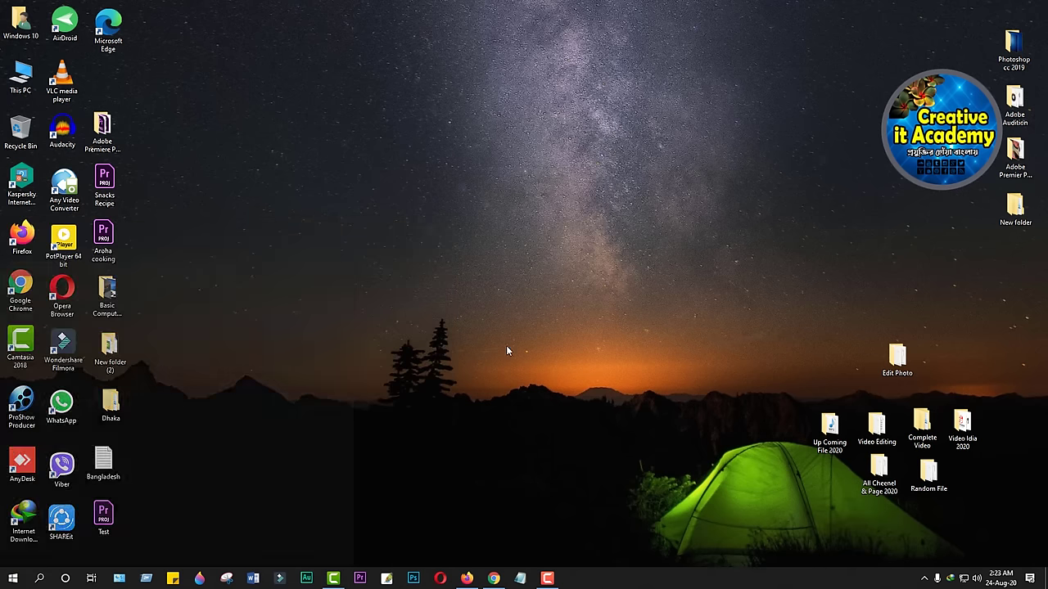
Search Windows for "c" and open Calculator from the results.
{"action": "left_click", "coordinate": [43, 578]}
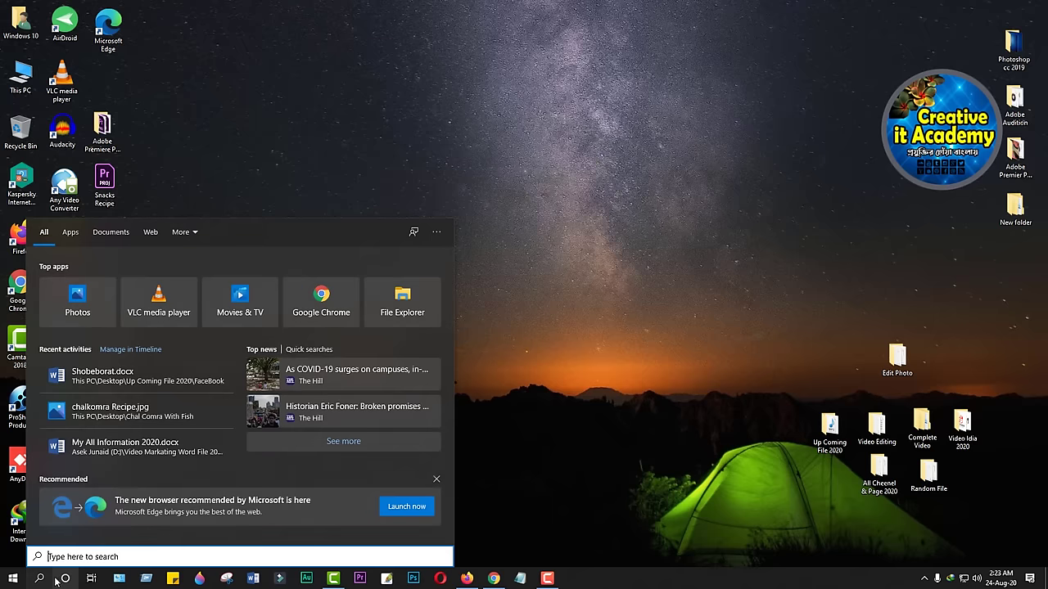
{"action": "type", "text": "c"}
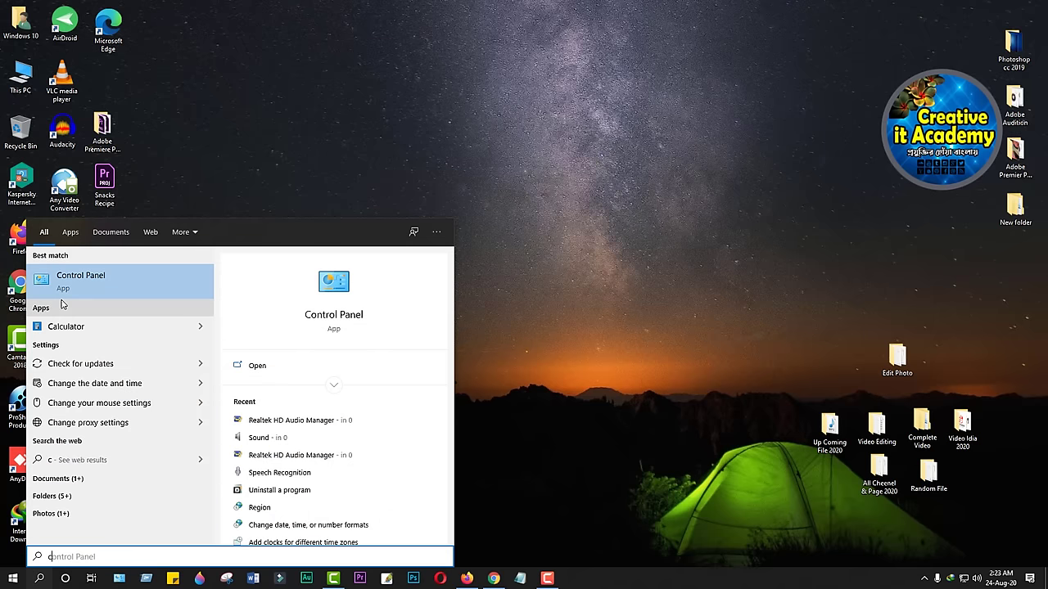
{"action": "left_click", "coordinate": [74, 327]}
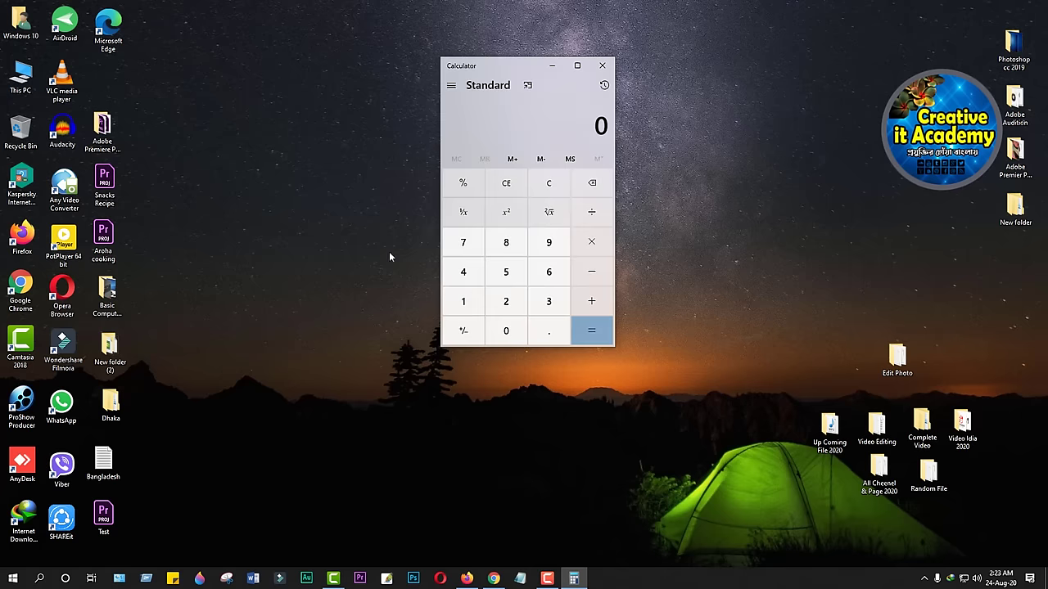
{"action": "mouse_move", "coordinate": [503, 74]}
{"action": "left_mouse_down"}
{"action": "mouse_move", "coordinate": [561, 49]}
{"action": "mouse_move", "coordinate": [530, 122]}
{"action": "mouse_move", "coordinate": [513, 75]}
{"action": "left_mouse_up"}
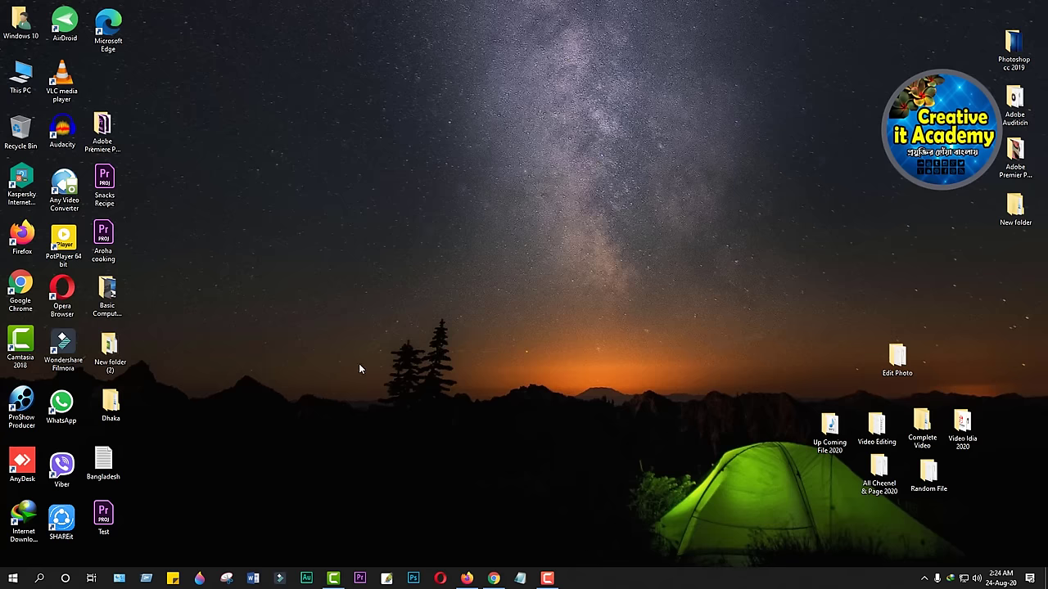
Search Windows for "v" and open Voice Recorder from the results.
{"action": "left_click", "coordinate": [39, 578]}
{"action": "type", "text": "v"}
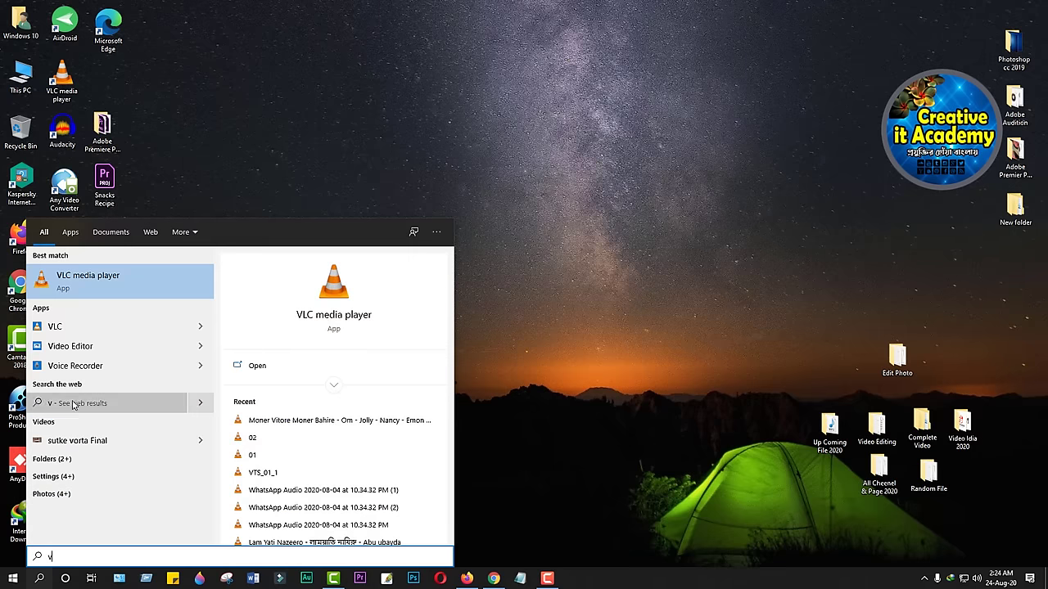
{"action": "left_click", "coordinate": [73, 366]}
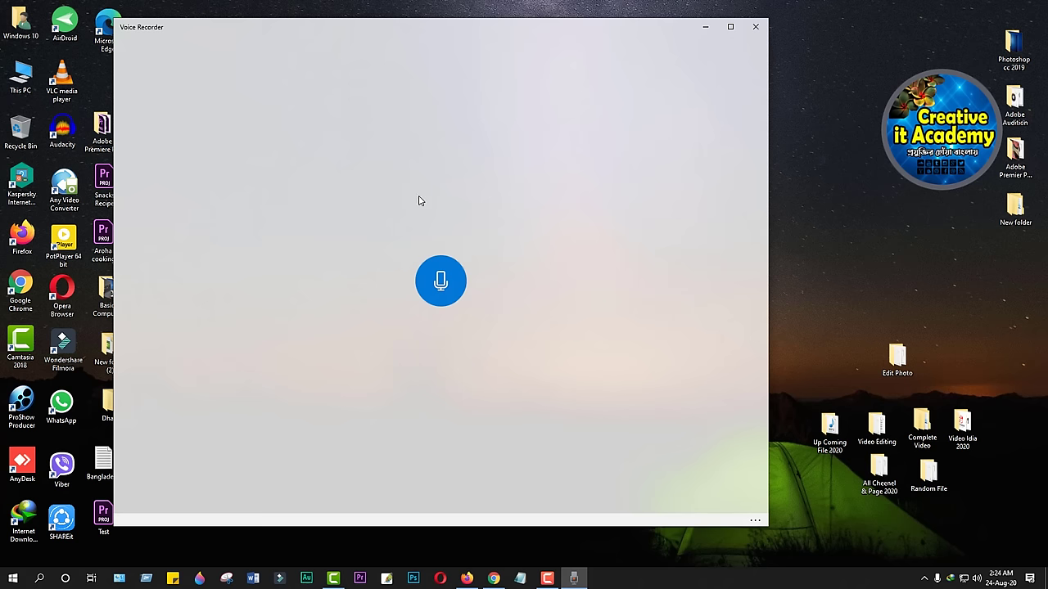
Record a voice clip about 21 seconds long, then play back its first few seconds and pause it.
{"action": "left_click", "coordinate": [440, 283]}
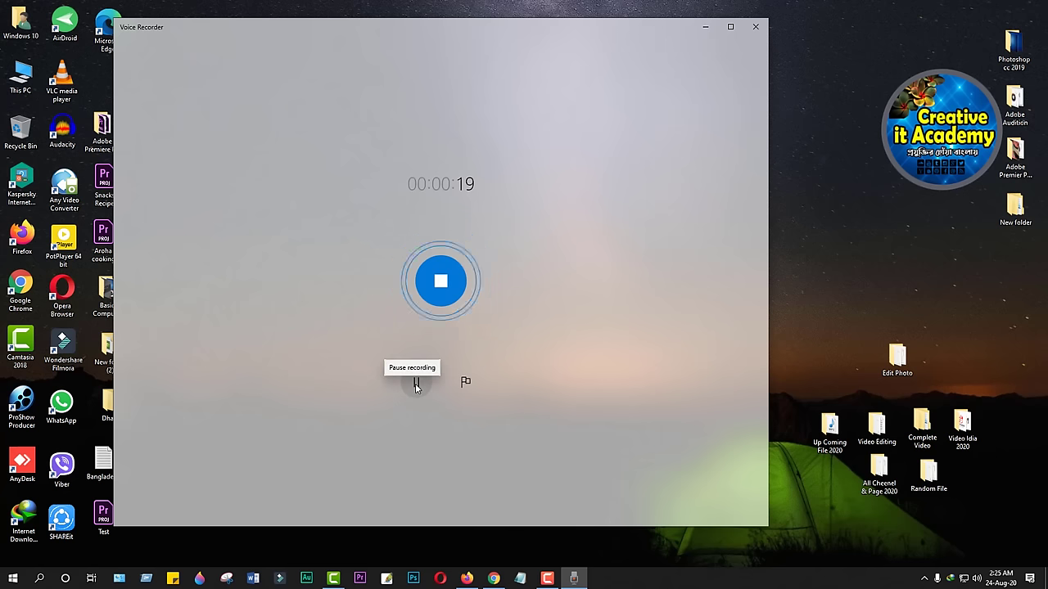
{"action": "left_click", "coordinate": [440, 284]}
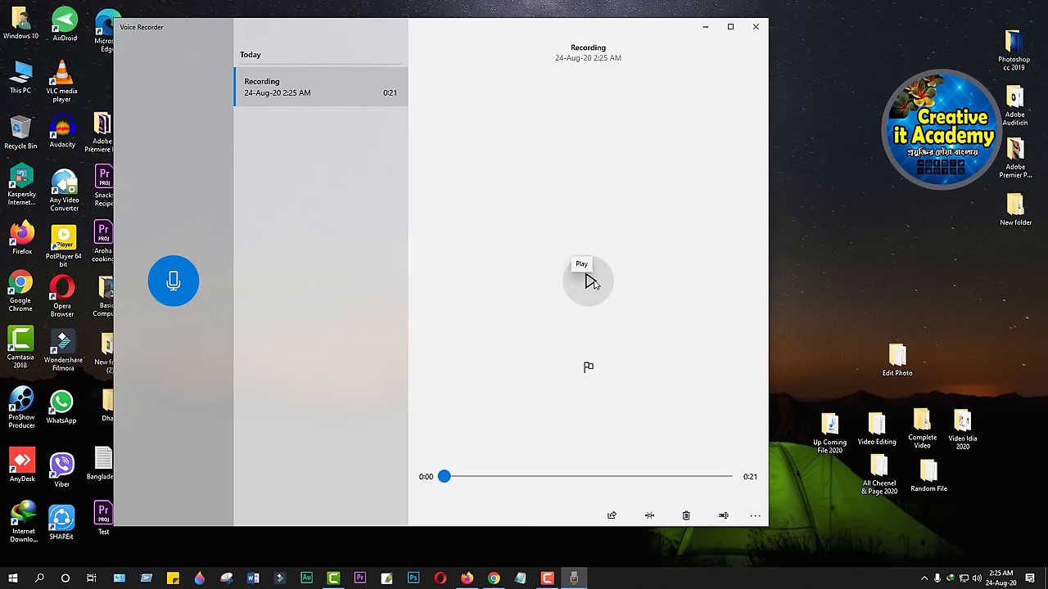
{"action": "left_click", "coordinate": [591, 282]}
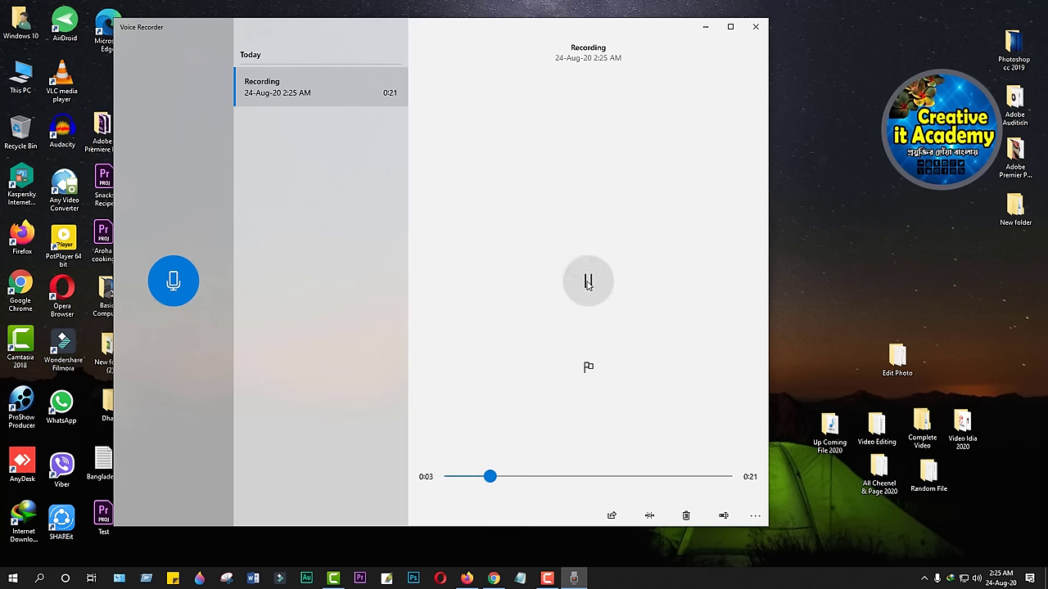
{"action": "left_click", "coordinate": [587, 282]}
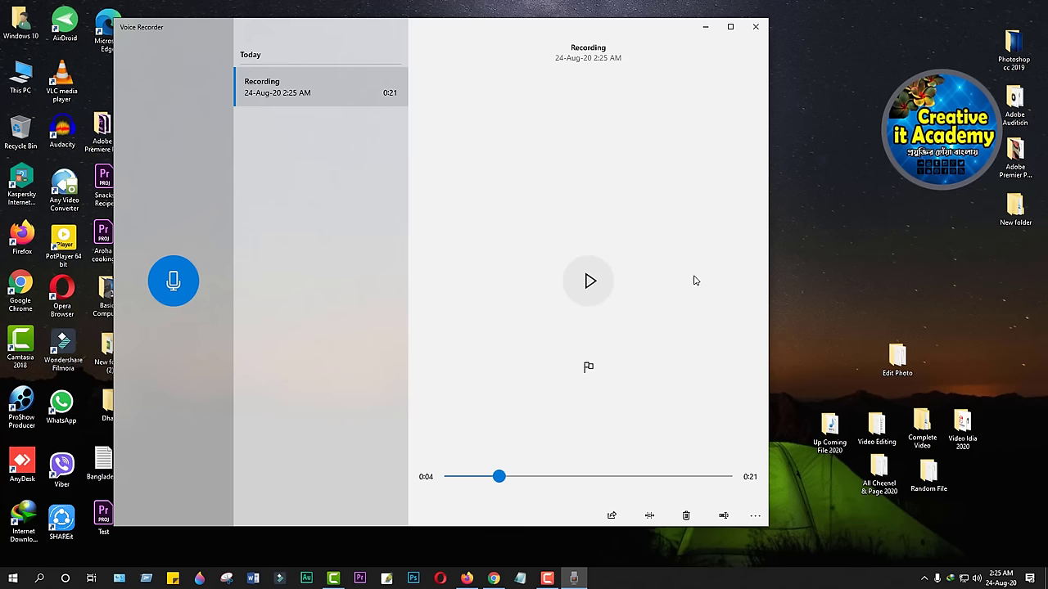
Look through the additional options for the voice recording and open its file location.
{"action": "left_click", "coordinate": [755, 516]}
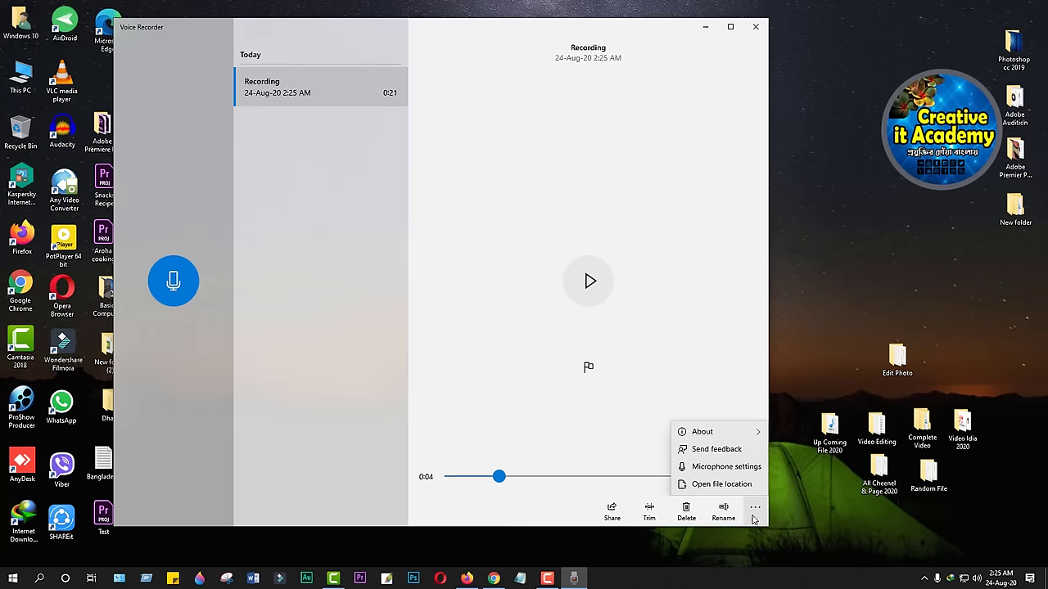
{"action": "left_click", "coordinate": [754, 517]}
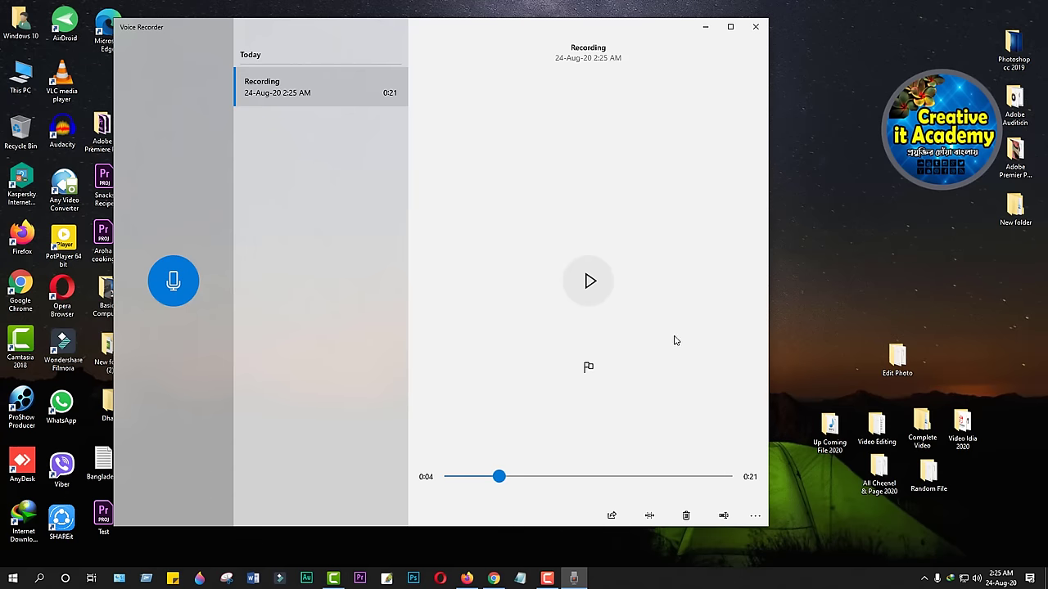
{"action": "left_click", "coordinate": [755, 519]}
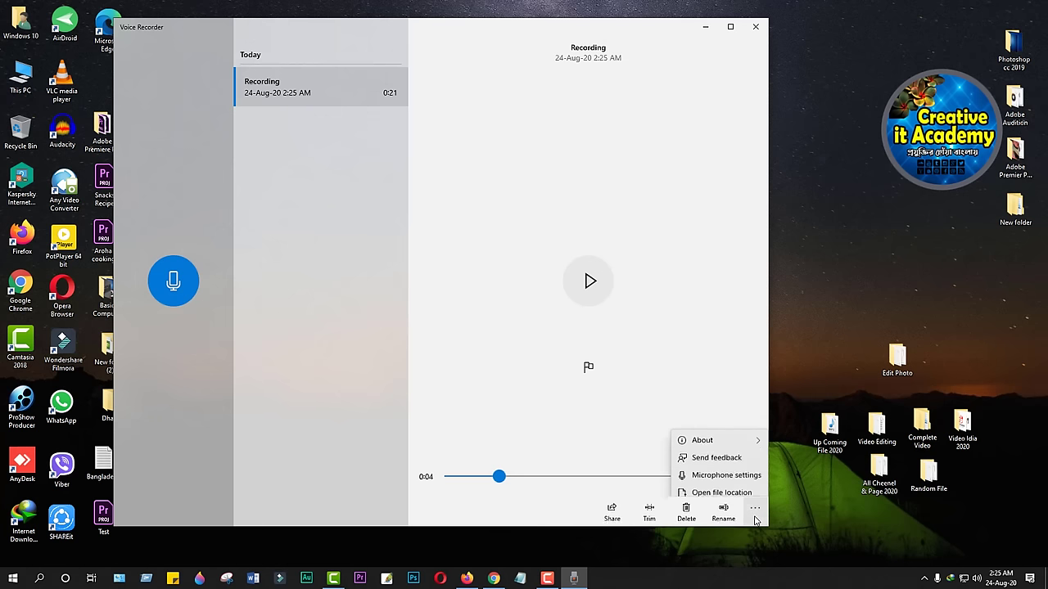
{"action": "left_click", "coordinate": [712, 486]}
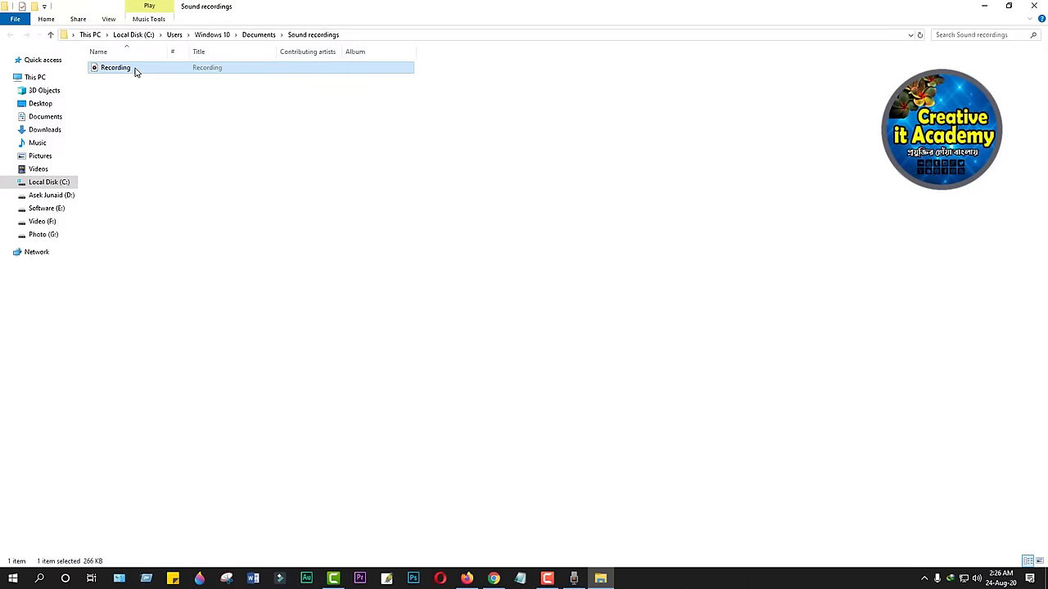
Delete the Recording file from the Sound recordings folder and close both File Explorer and Voice Recorder.
{"action": "right_click", "coordinate": [136, 71]}
{"action": "left_click", "coordinate": [169, 339]}
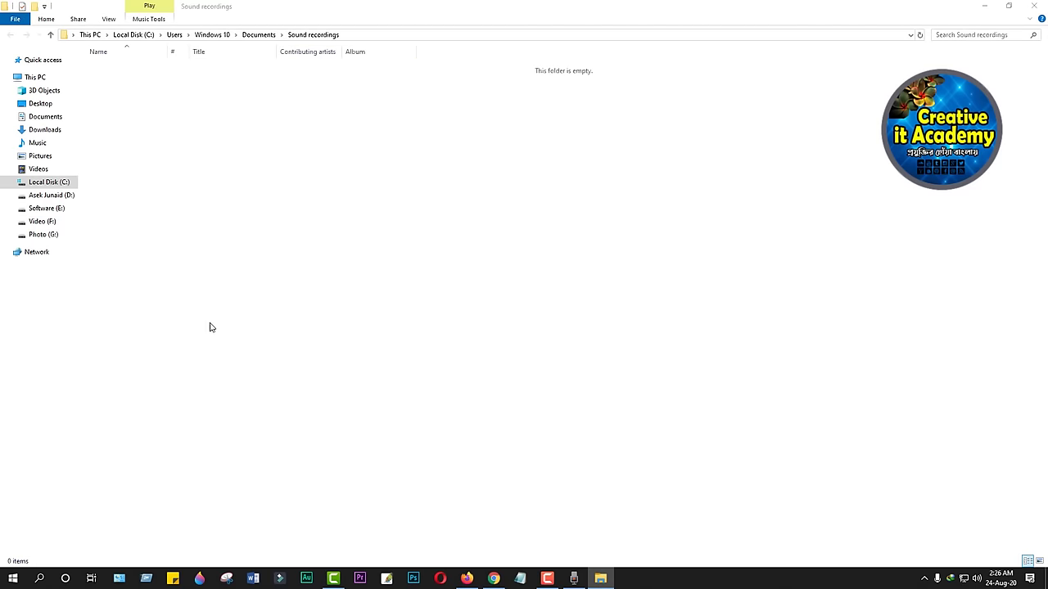
{"action": "left_click", "coordinate": [1032, 6]}
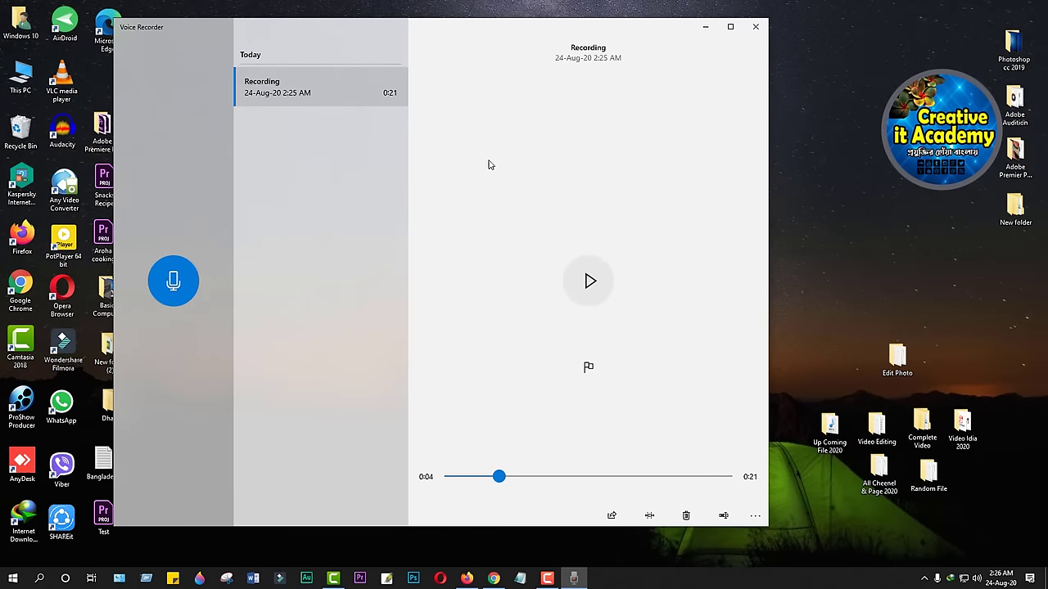
{"action": "key", "text": "alt+F4"}
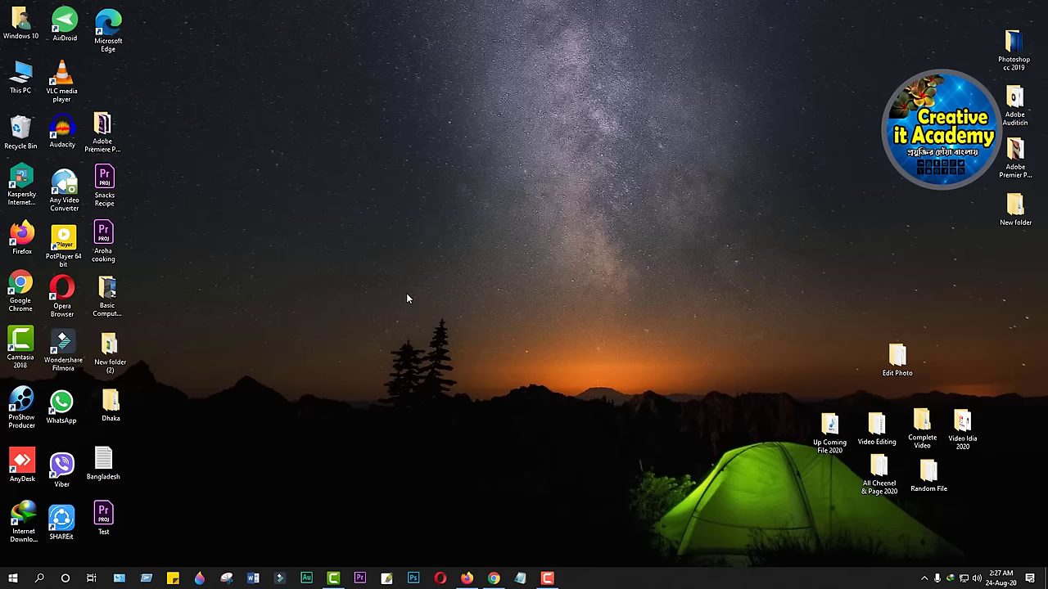
Search Windows for "v", open Video Editor, and create a new video project with the name New video.
{"action": "left_click", "coordinate": [39, 579]}
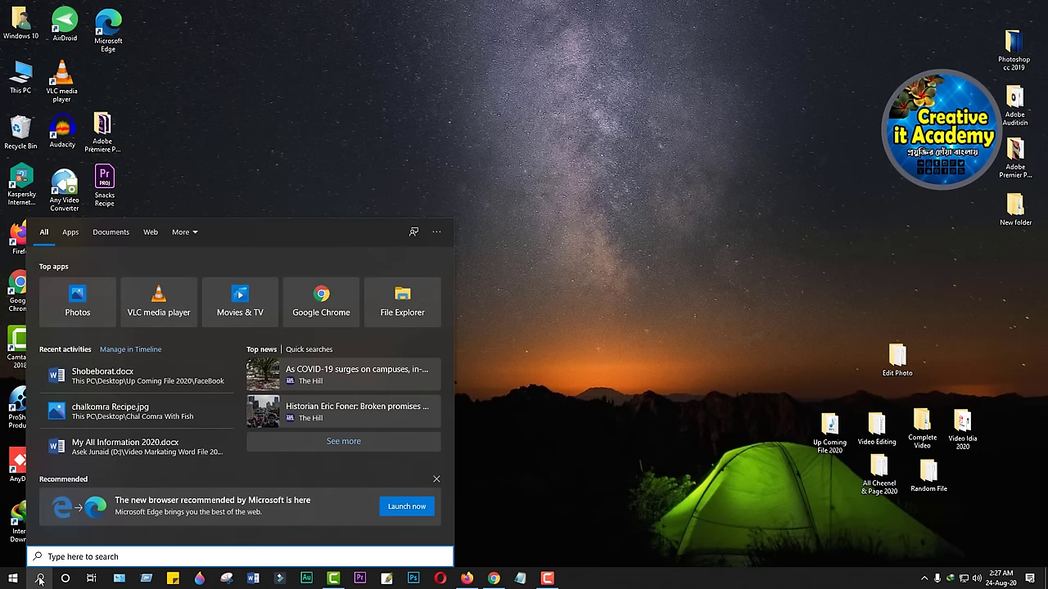
{"action": "type", "text": "v"}
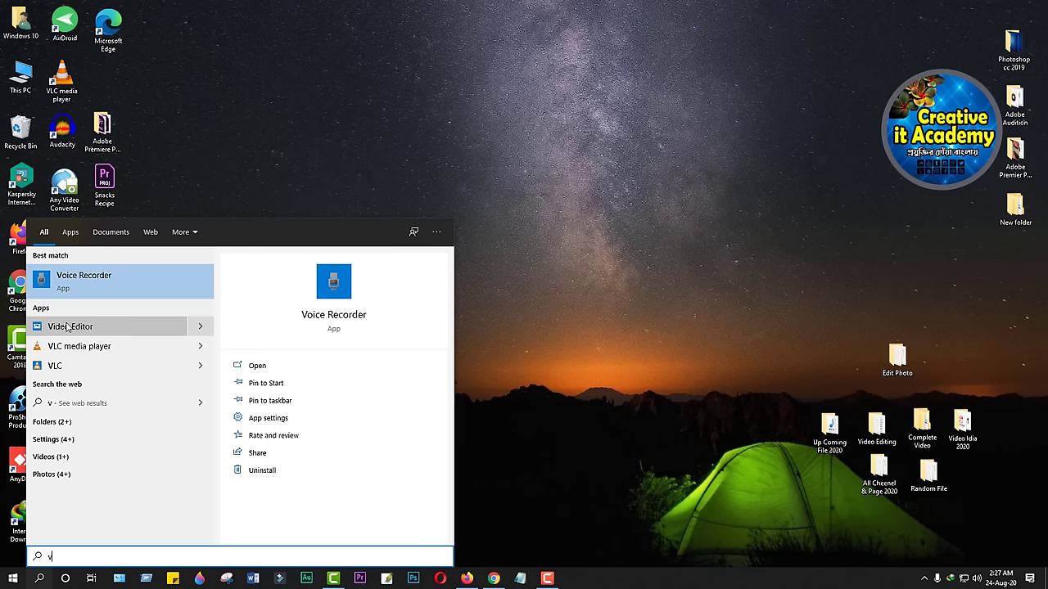
{"action": "left_click", "coordinate": [92, 327]}
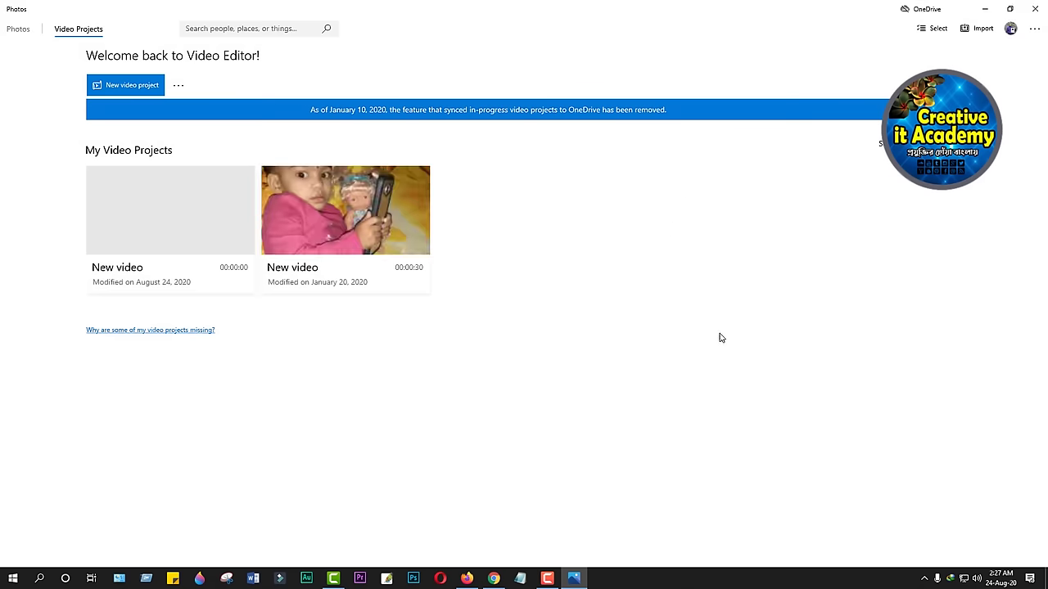
{"action": "left_click", "coordinate": [131, 87]}
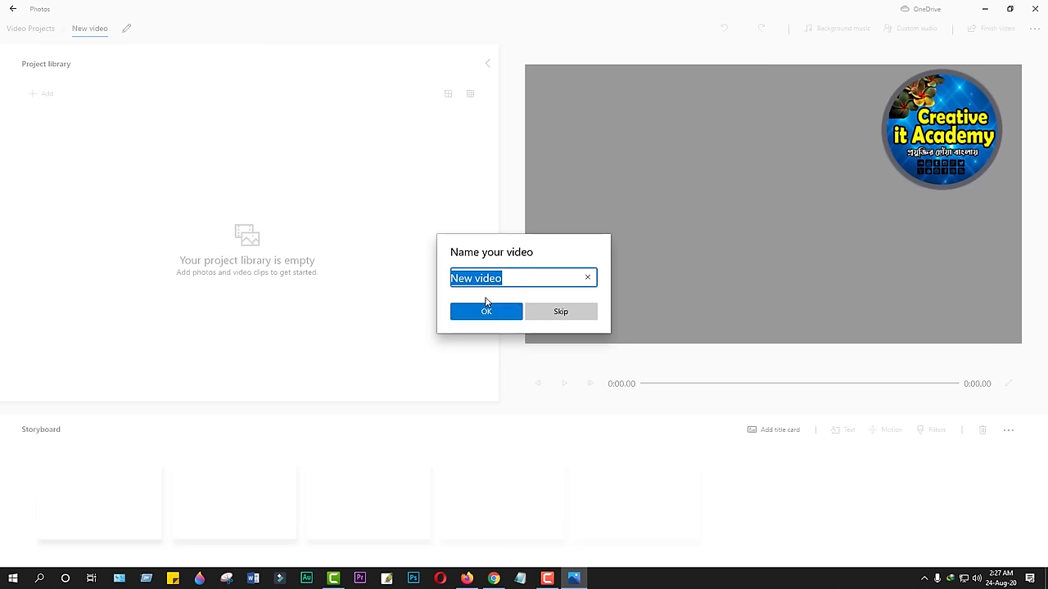
{"action": "left_click", "coordinate": [488, 312]}
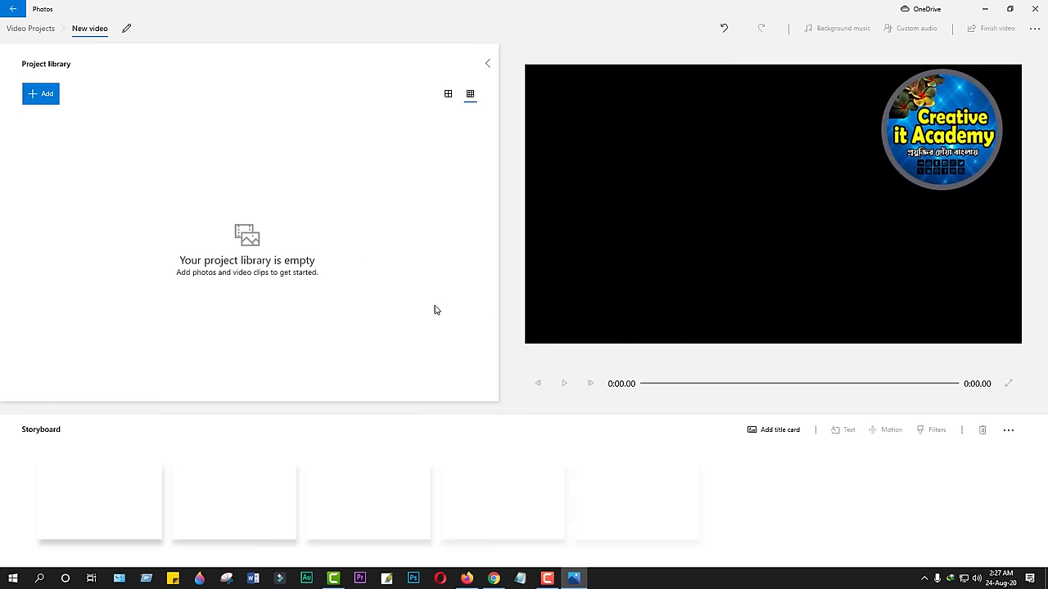
Add the dewdrops, flower, gentian, heart, lotus and meadow photos from the PC's Pictures folder to the project library and clear their selection.
{"action": "left_click", "coordinate": [48, 97]}
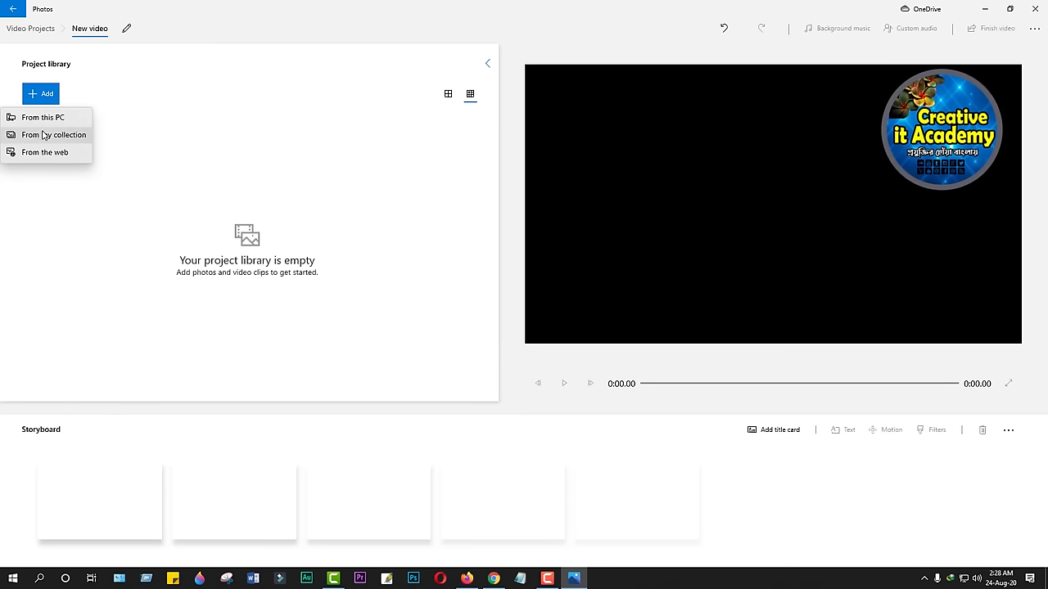
{"action": "left_click", "coordinate": [44, 119]}
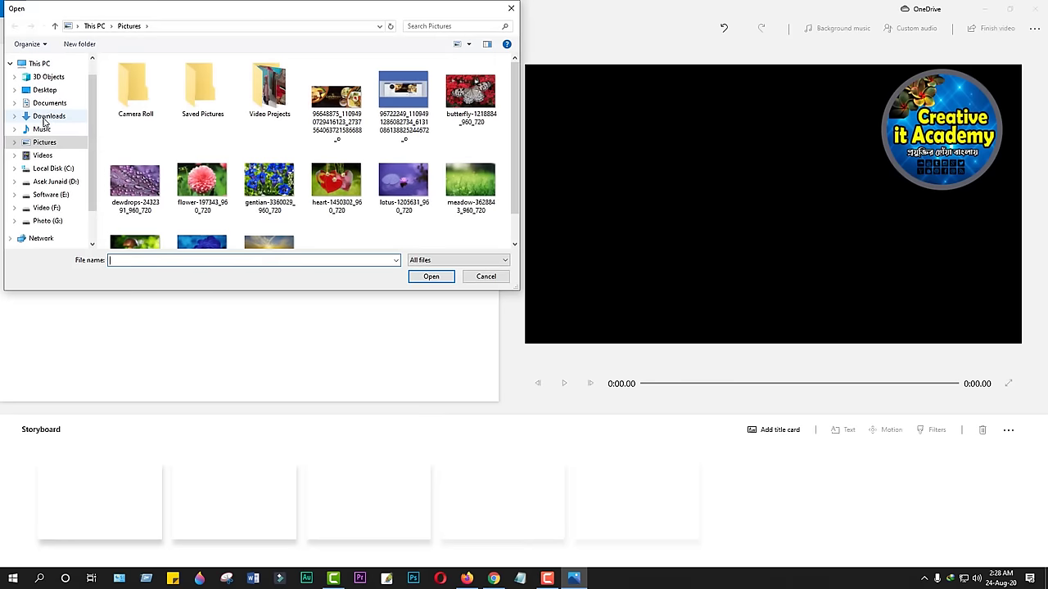
{"action": "left_click", "coordinate": [141, 185]}
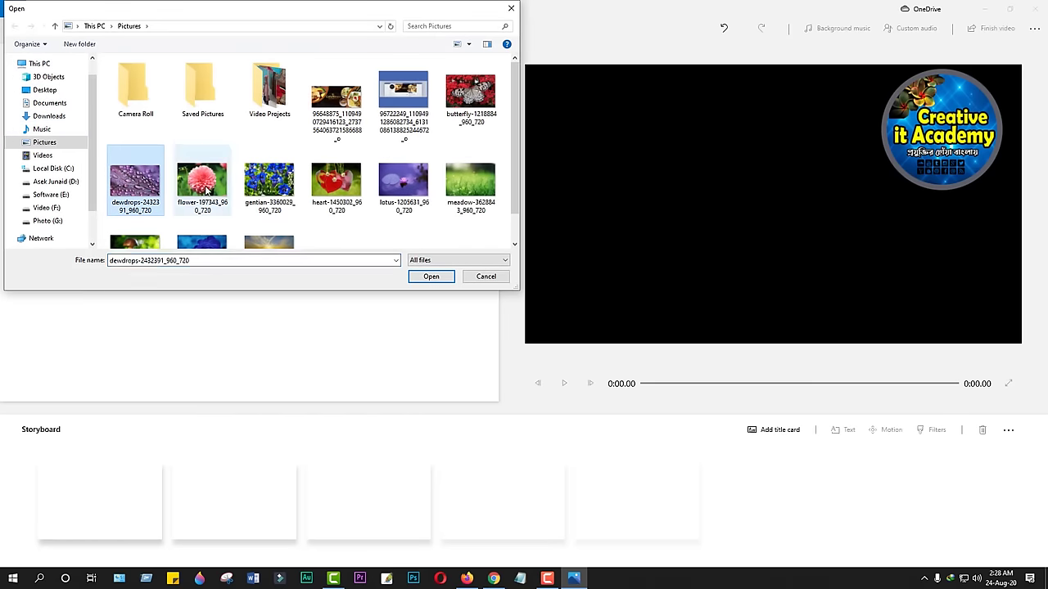
{"action": "left_click", "coordinate": [205, 190], "text": "ctrl"}
{"action": "left_click", "coordinate": [270, 188], "text": "ctrl"}
{"action": "left_click", "coordinate": [335, 184], "text": "ctrl"}
{"action": "left_click", "coordinate": [403, 184], "text": "ctrl"}
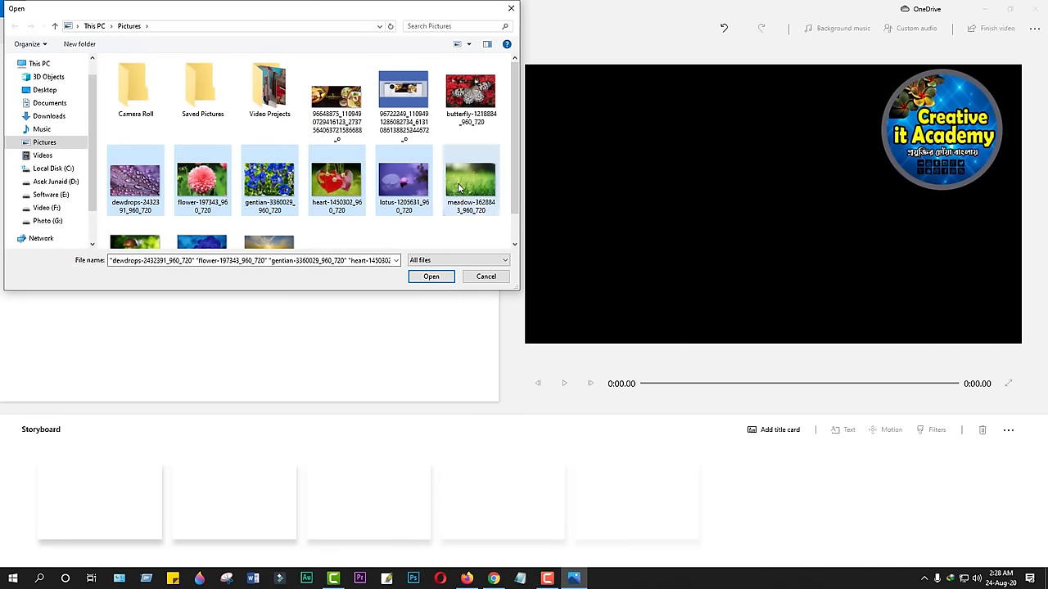
{"action": "left_click", "coordinate": [458, 183], "text": "ctrl"}
{"action": "left_click", "coordinate": [432, 277]}
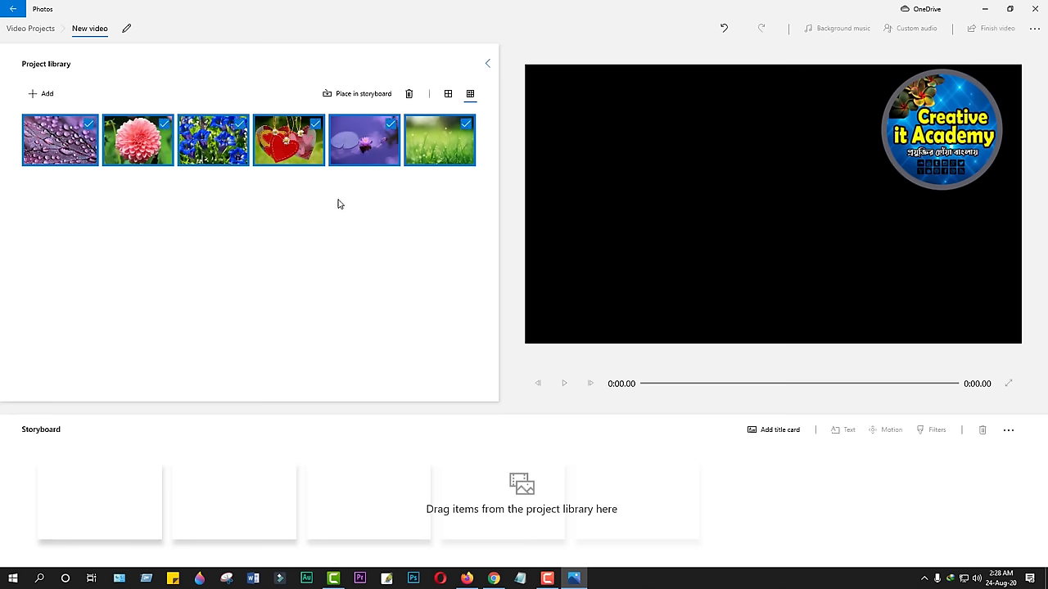
{"action": "left_click", "coordinate": [216, 260]}
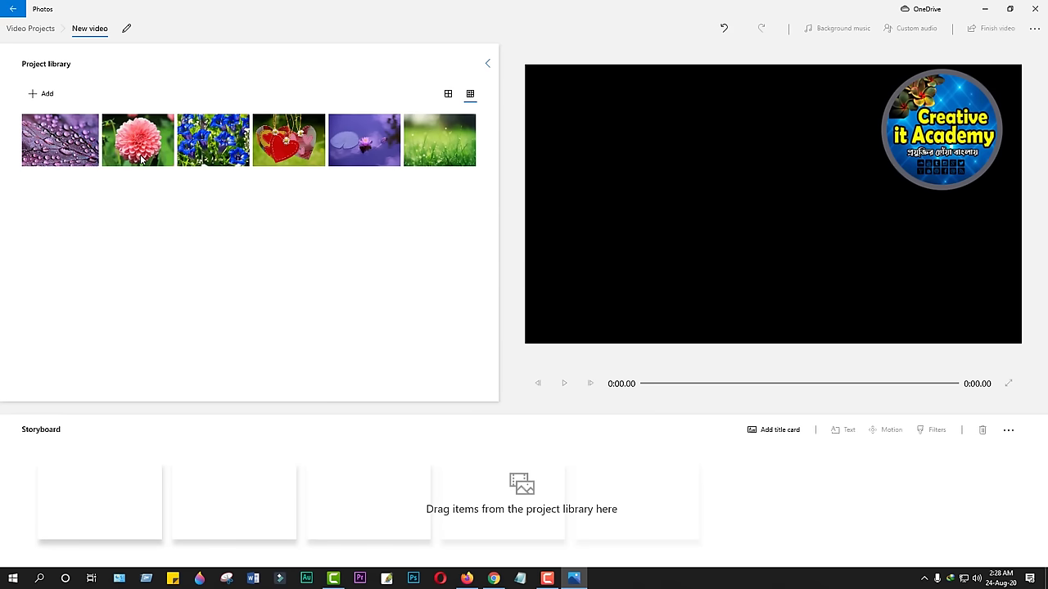
Place the library photos in the storyboard in the order flower, dewdrops, gentian, lotus, meadow, heart.
{"action": "left_click_drag", "start_coordinate": [114, 139], "coordinate": [102, 516]}
{"action": "left_click_drag", "start_coordinate": [60, 139], "coordinate": [248, 515]}
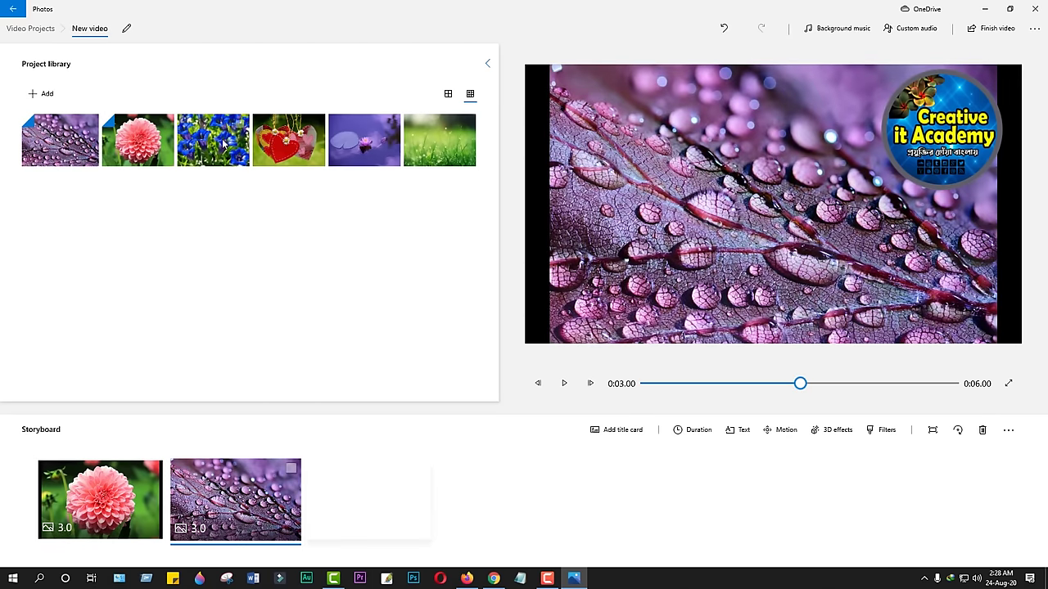
{"action": "left_click_drag", "start_coordinate": [213, 140], "coordinate": [389, 488]}
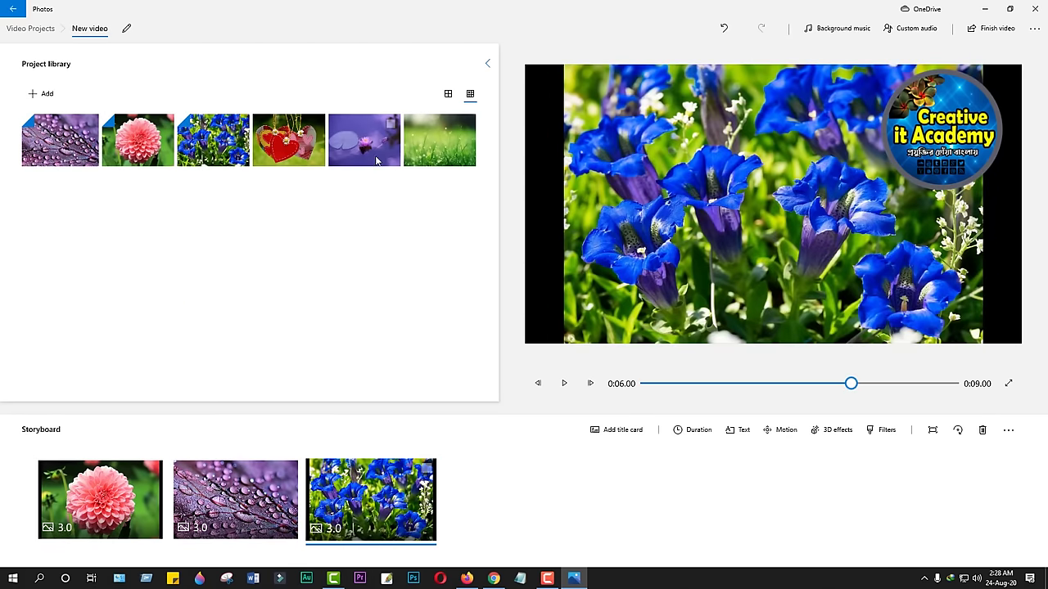
{"action": "left_click_drag", "start_coordinate": [383, 125], "coordinate": [524, 516]}
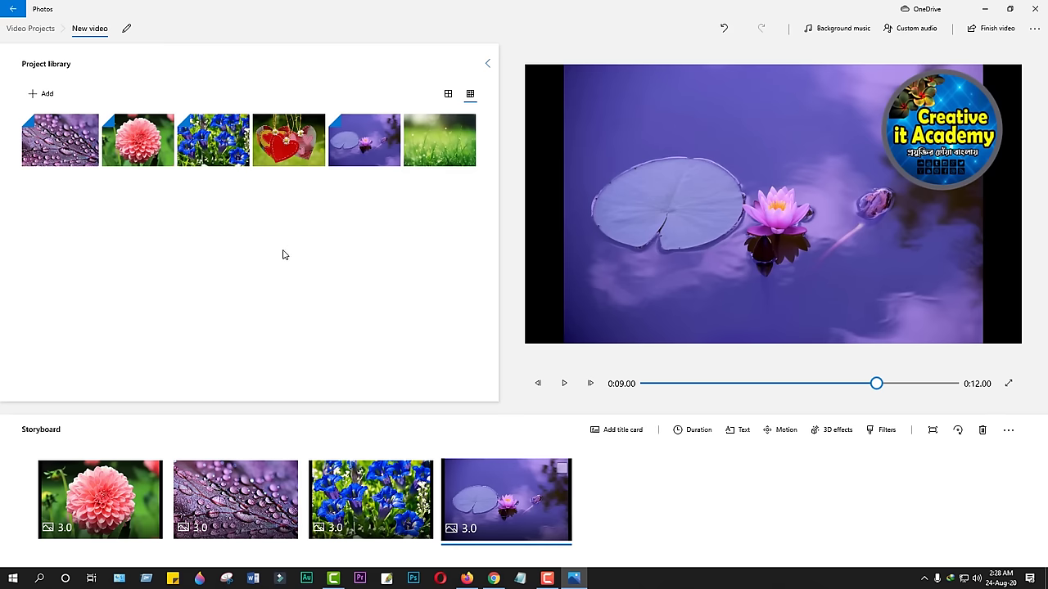
{"action": "left_click", "coordinate": [47, 95]}
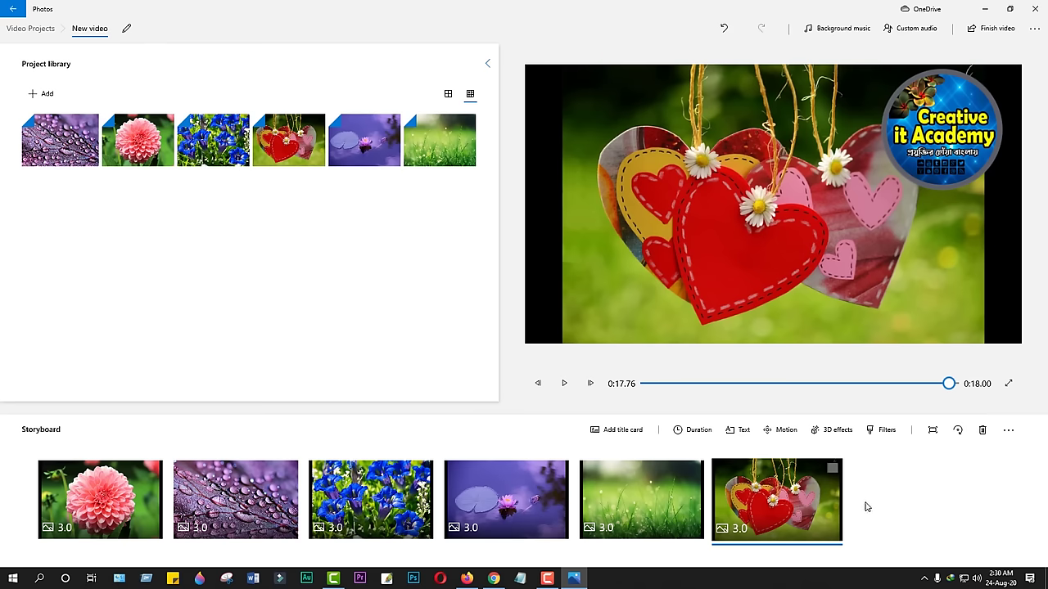
Preview the Amplified and Anodized background music tracks and apply Anodized to the video.
{"action": "left_click", "coordinate": [844, 29]}
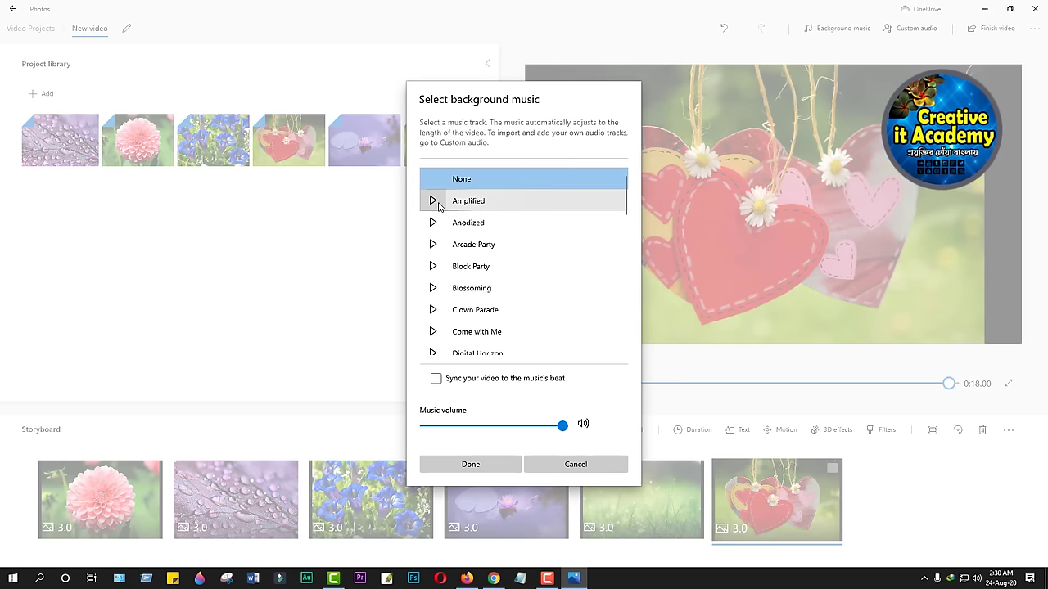
{"action": "left_click", "coordinate": [434, 202]}
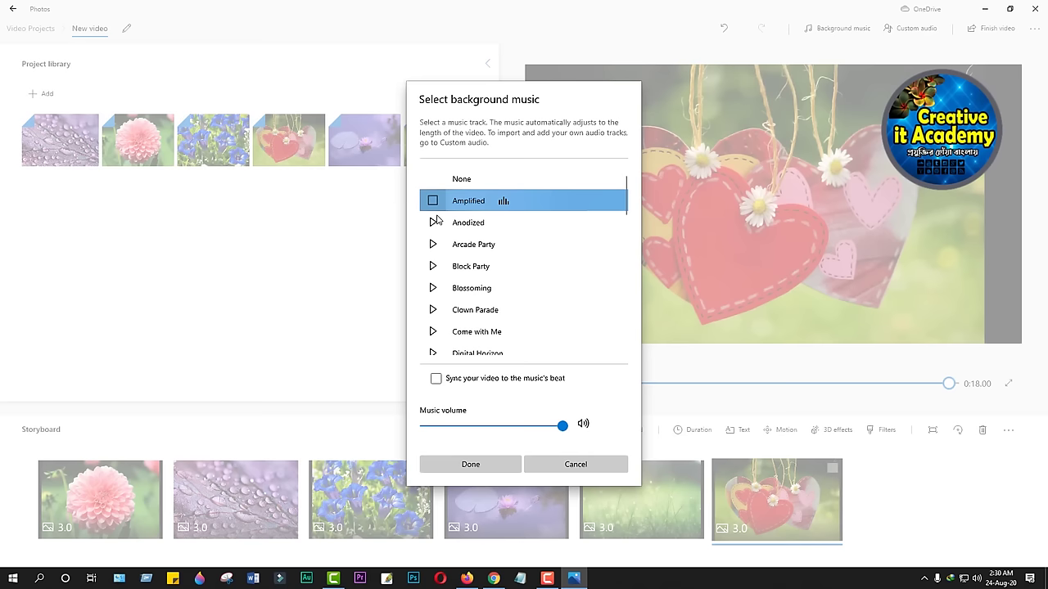
{"action": "left_click", "coordinate": [433, 223]}
{"action": "left_click", "coordinate": [434, 224]}
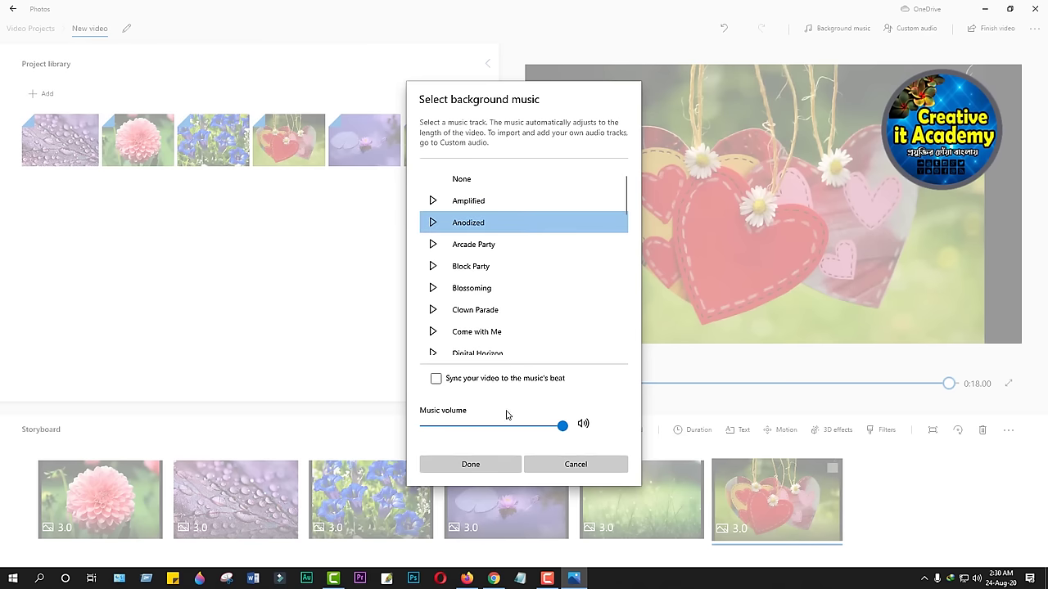
{"action": "left_click", "coordinate": [488, 464]}
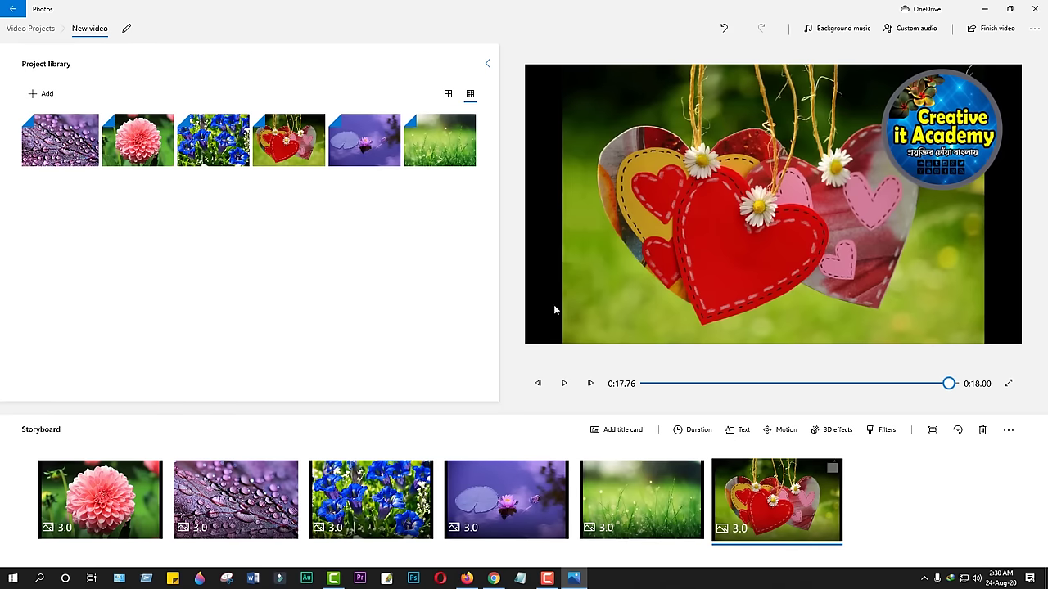
Rewind the video to the beginning, play its first few seconds with the music, and pause it.
{"action": "left_click_drag", "start_coordinate": [947, 383], "coordinate": [586, 399]}
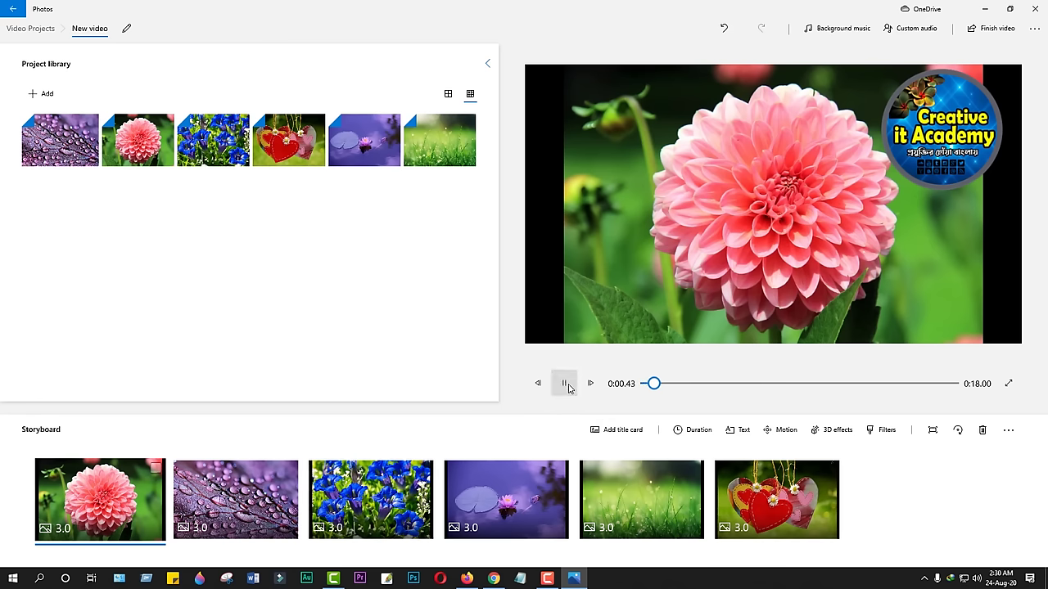
{"action": "left_click", "coordinate": [564, 383]}
{"action": "left_click_drag", "start_coordinate": [685, 384], "coordinate": [612, 388]}
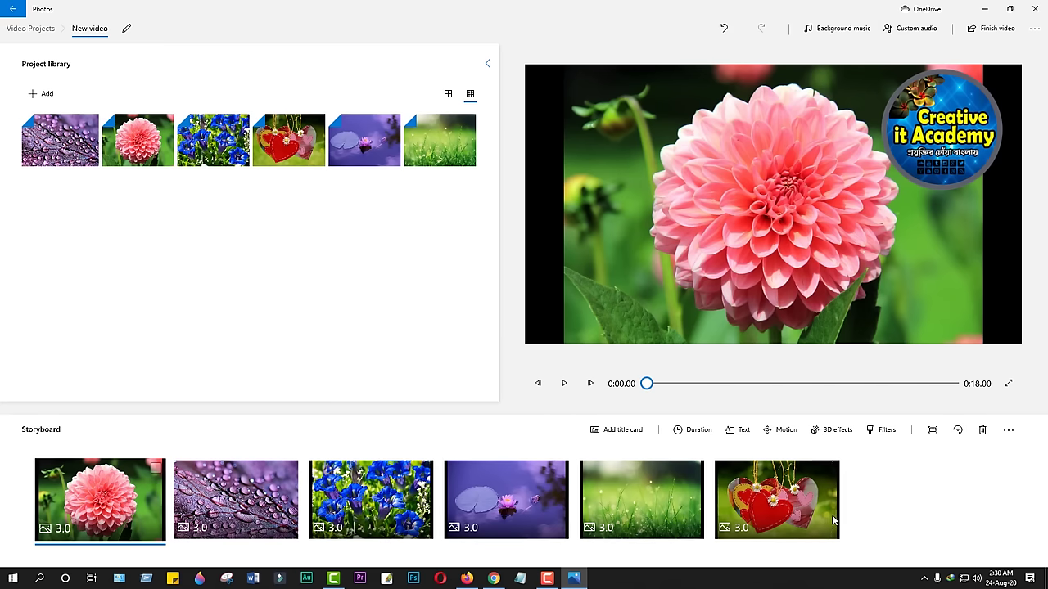
{"action": "left_click", "coordinate": [563, 383]}
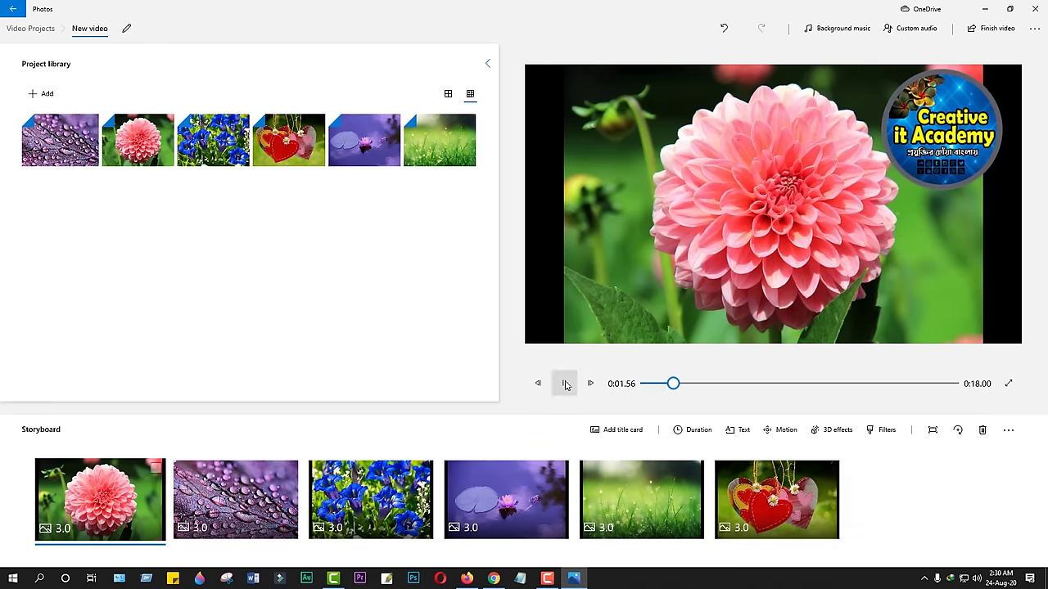
{"action": "left_click", "coordinate": [565, 385]}
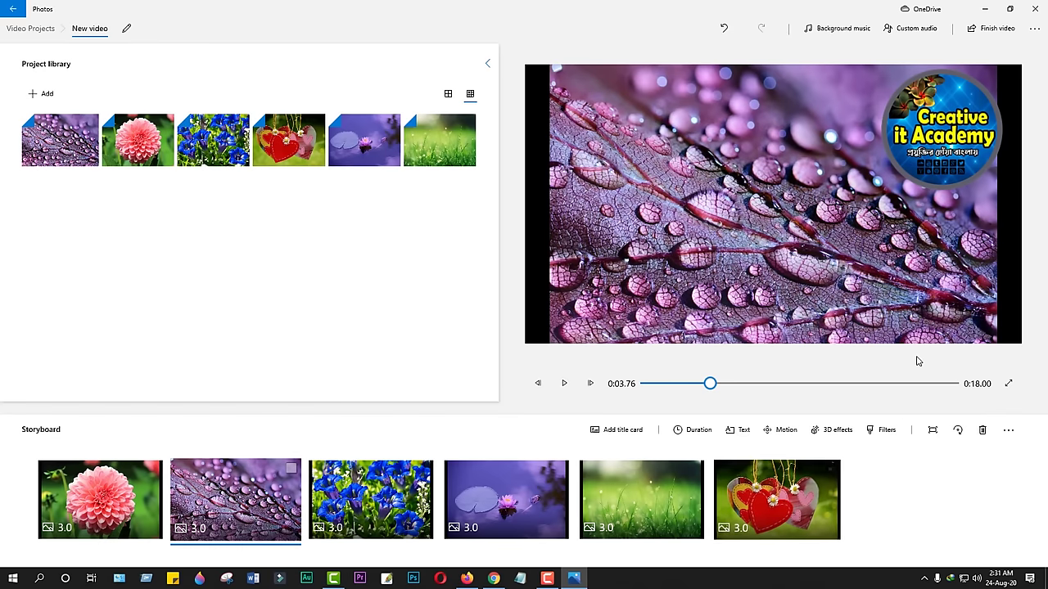
Export the video in High 1080p quality to the Pictures folder with the file name Photo Video.
{"action": "left_click", "coordinate": [989, 30]}
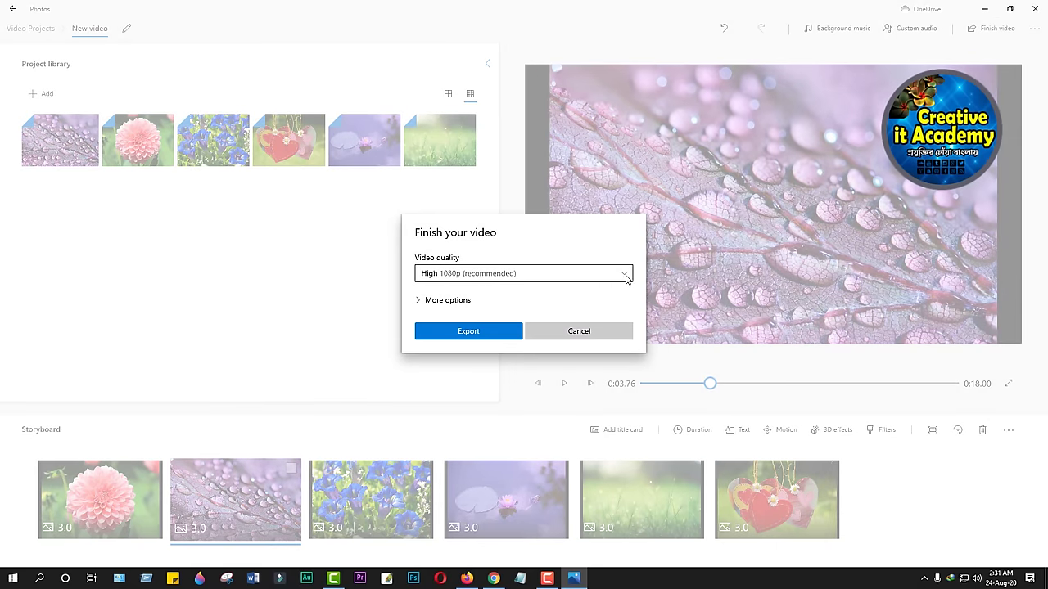
{"action": "left_click", "coordinate": [626, 279]}
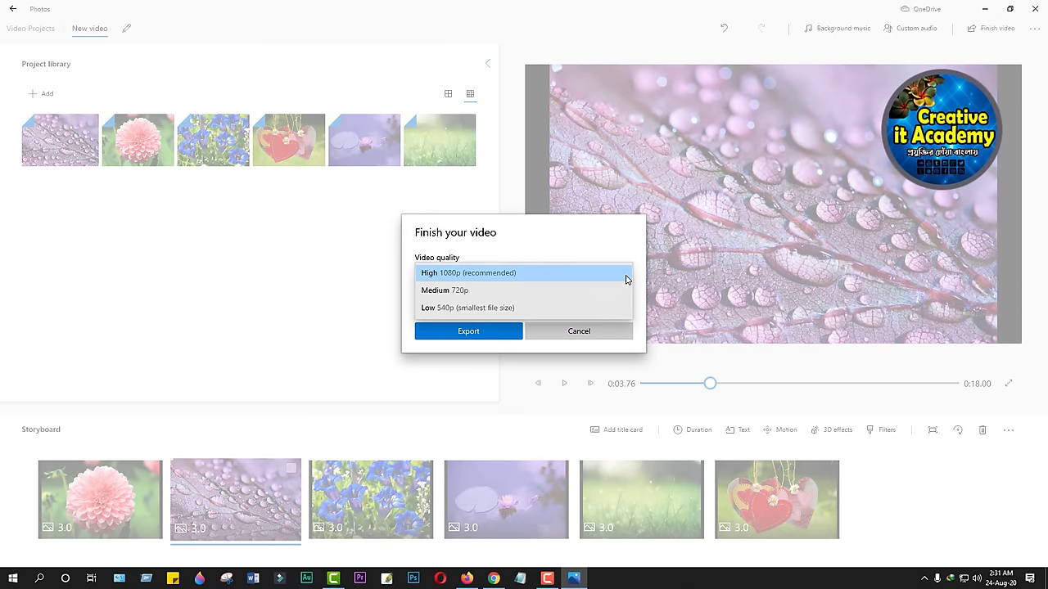
{"action": "left_click", "coordinate": [452, 274]}
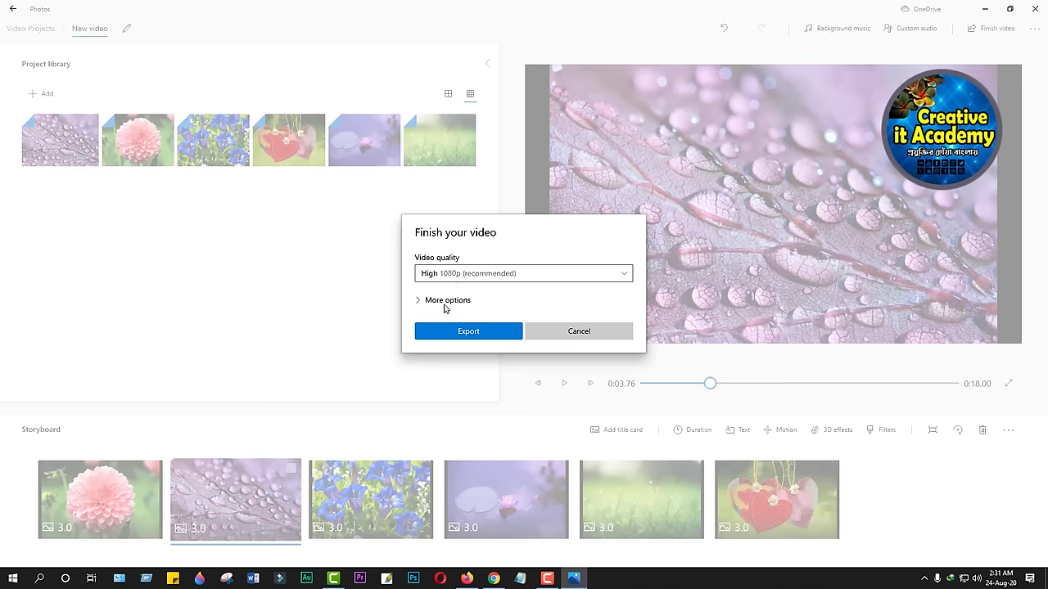
{"action": "left_click", "coordinate": [446, 303]}
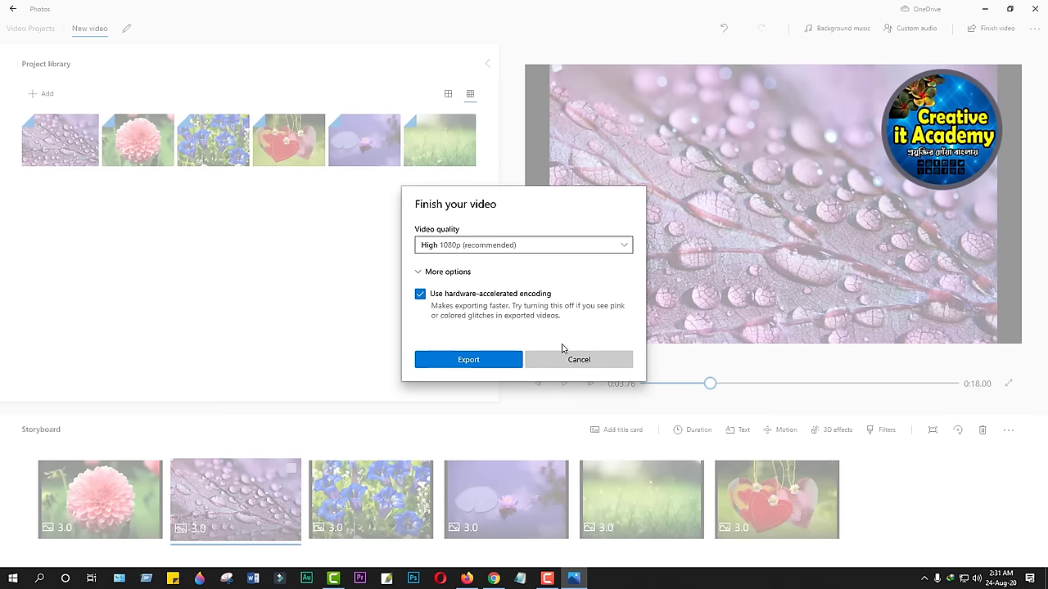
{"action": "left_click", "coordinate": [481, 360]}
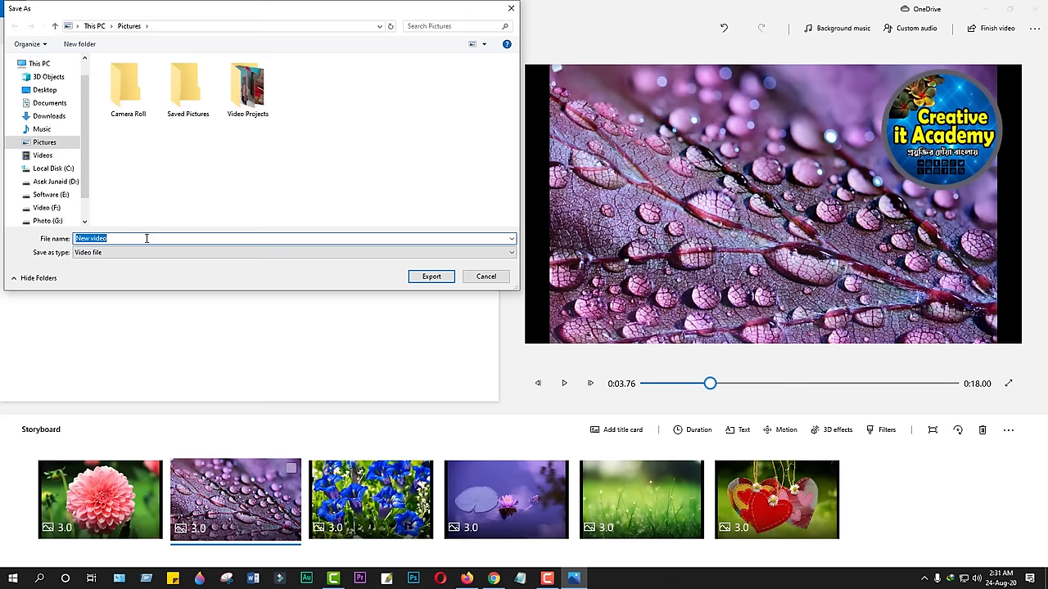
{"action": "type", "text": "Photo Video"}
{"action": "left_click", "coordinate": [430, 276]}
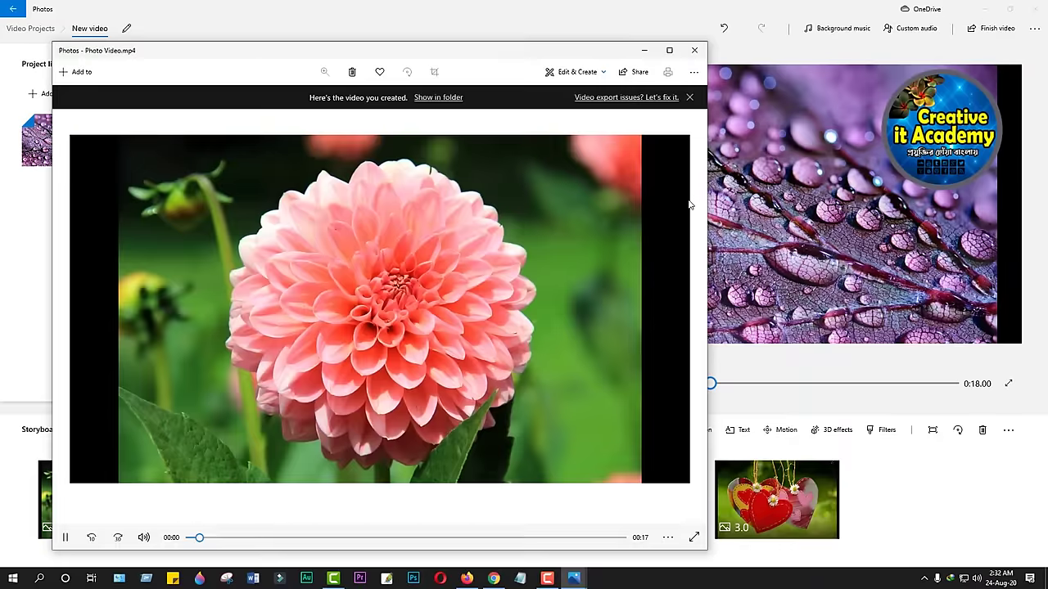
Close the exported video and the Photos app, and open the Pictures folder in File Explorer.
{"action": "left_click", "coordinate": [694, 50]}
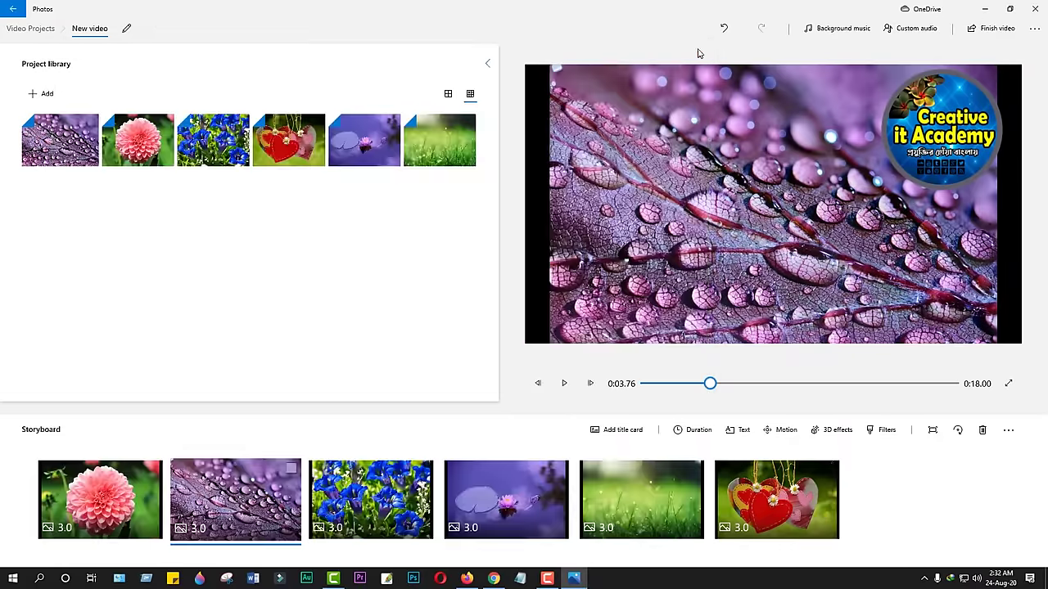
{"action": "left_click", "coordinate": [1038, 9]}
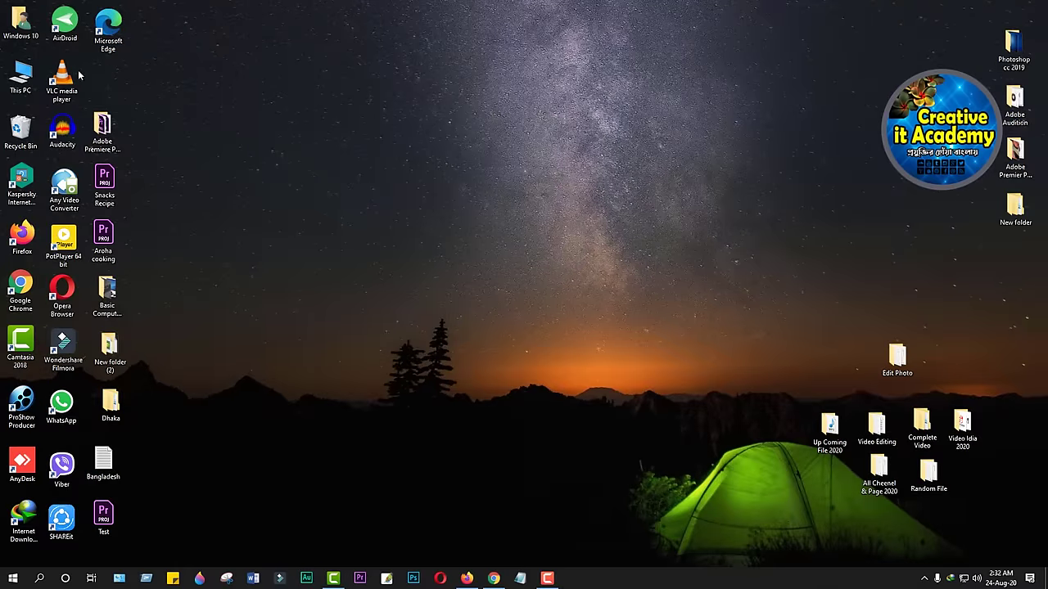
{"action": "double_click", "coordinate": [24, 75]}
{"action": "double_click", "coordinate": [23, 80]}
{"action": "left_click", "coordinate": [39, 157]}
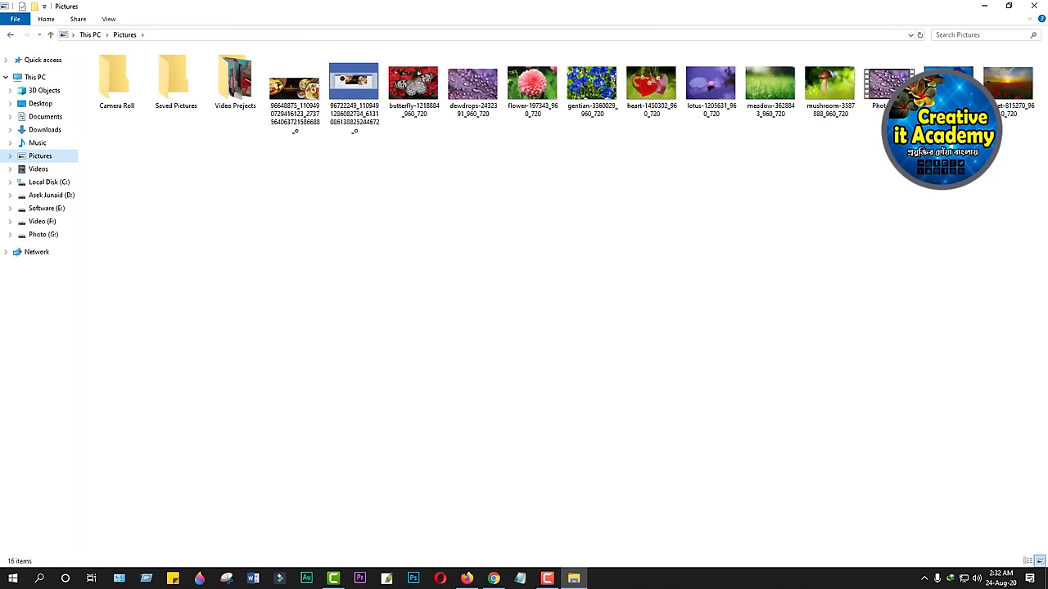
Play the exported Photo Video file briefly, pause it, and close both the player and File Explorer.
{"action": "right_click", "coordinate": [880, 88]}
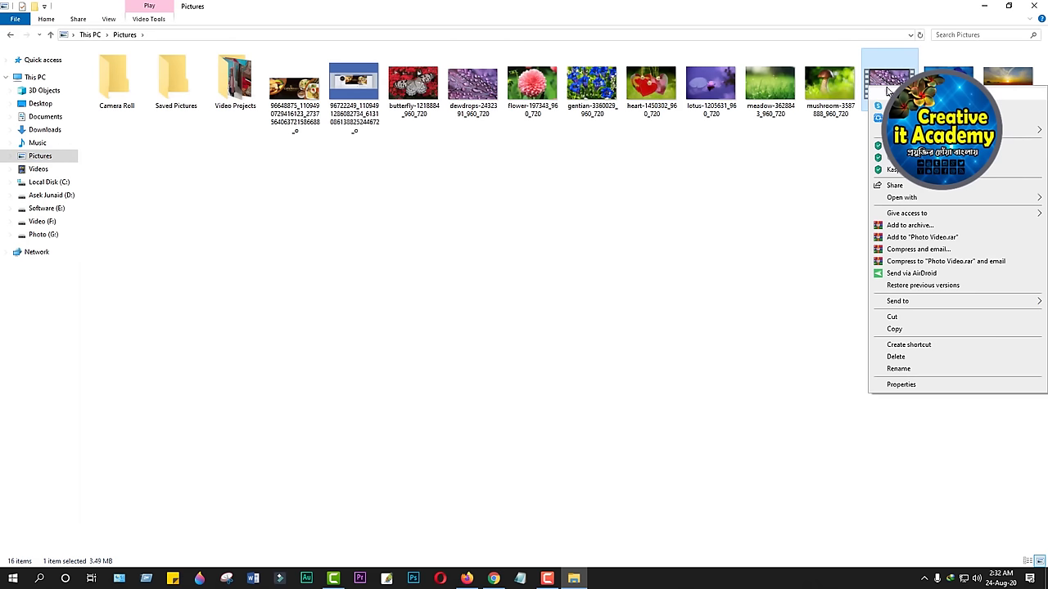
{"action": "left_click", "coordinate": [894, 94]}
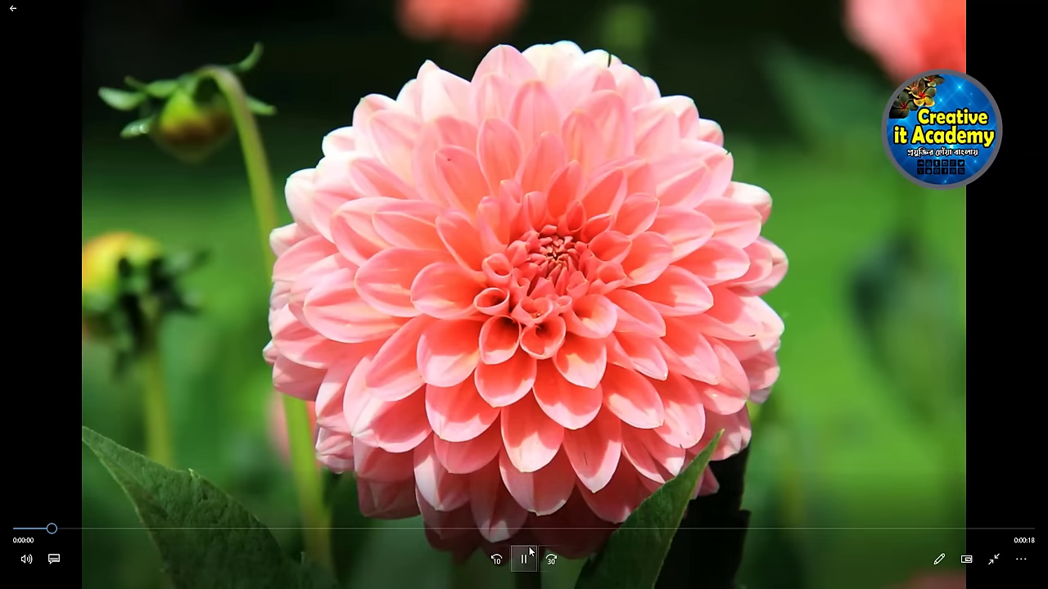
{"action": "left_click", "coordinate": [524, 559]}
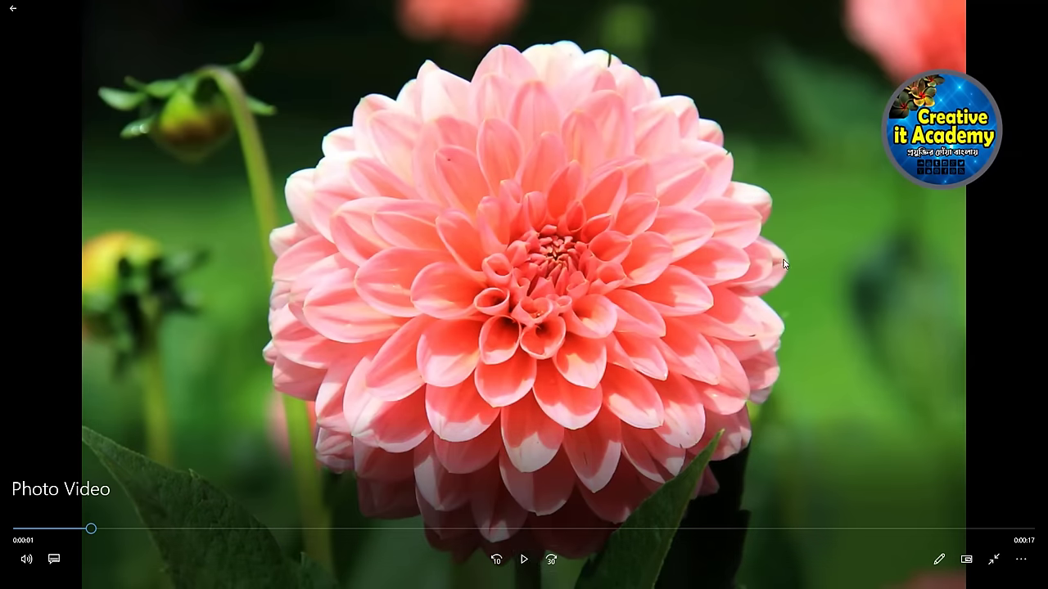
{"action": "left_click", "coordinate": [1033, 6]}
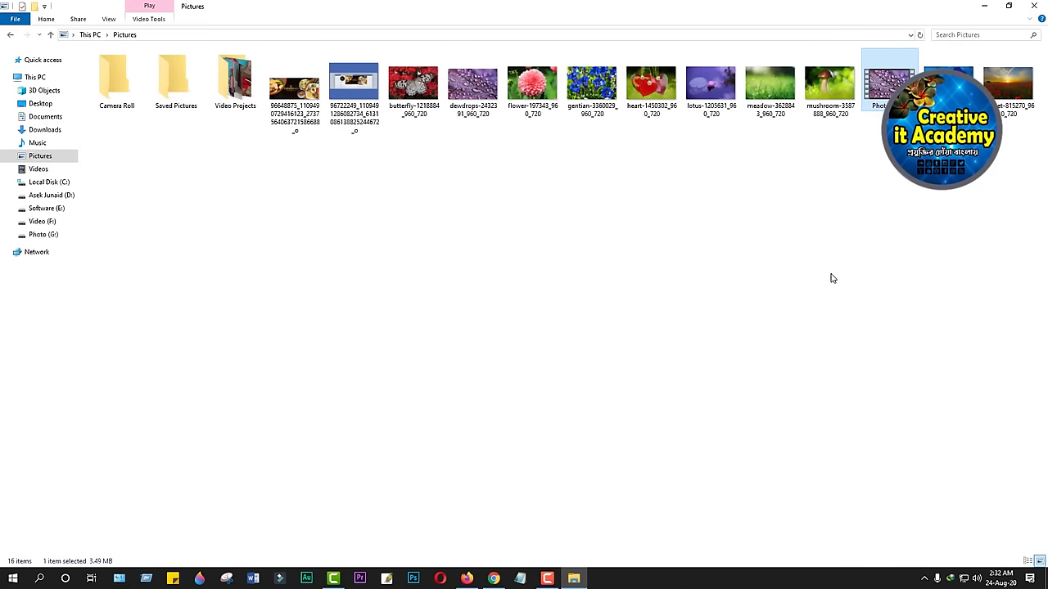
{"action": "left_click", "coordinate": [1029, 11]}
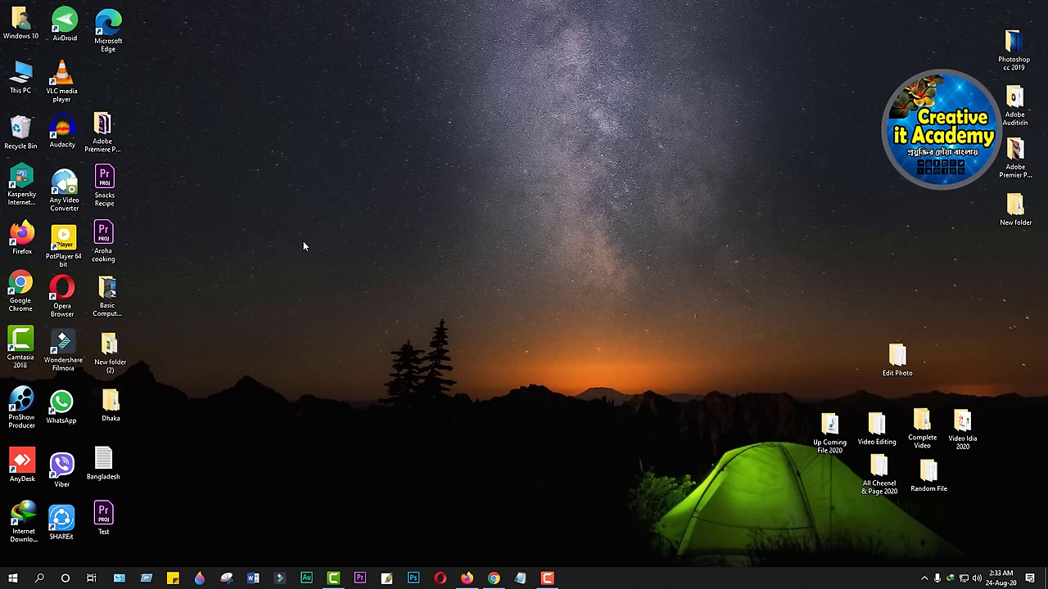
Search Windows for "s" and open Snipping Tool.
{"action": "left_click", "coordinate": [38, 579]}
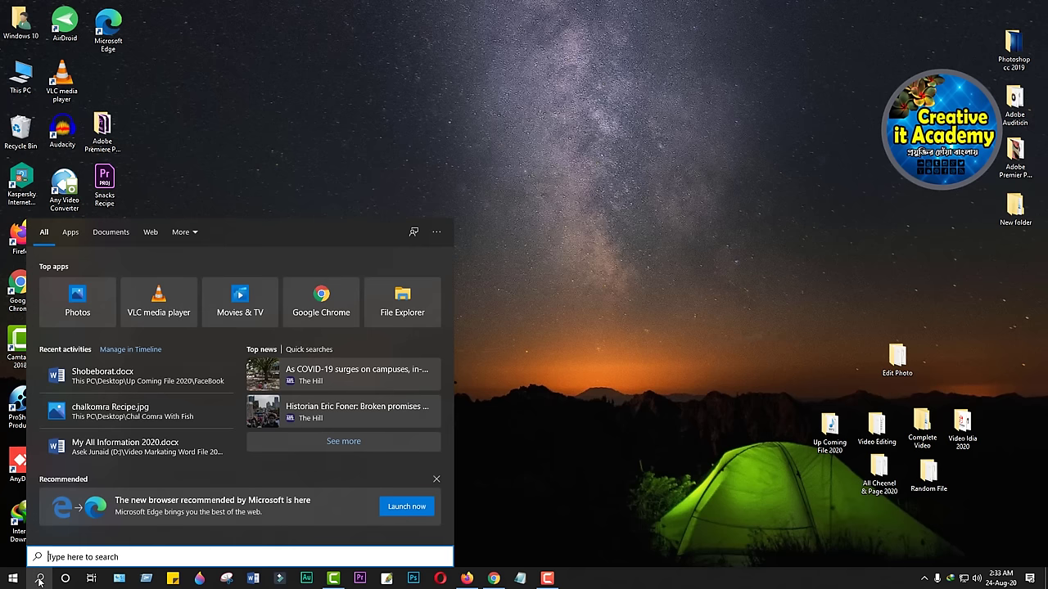
{"action": "type", "text": "s"}
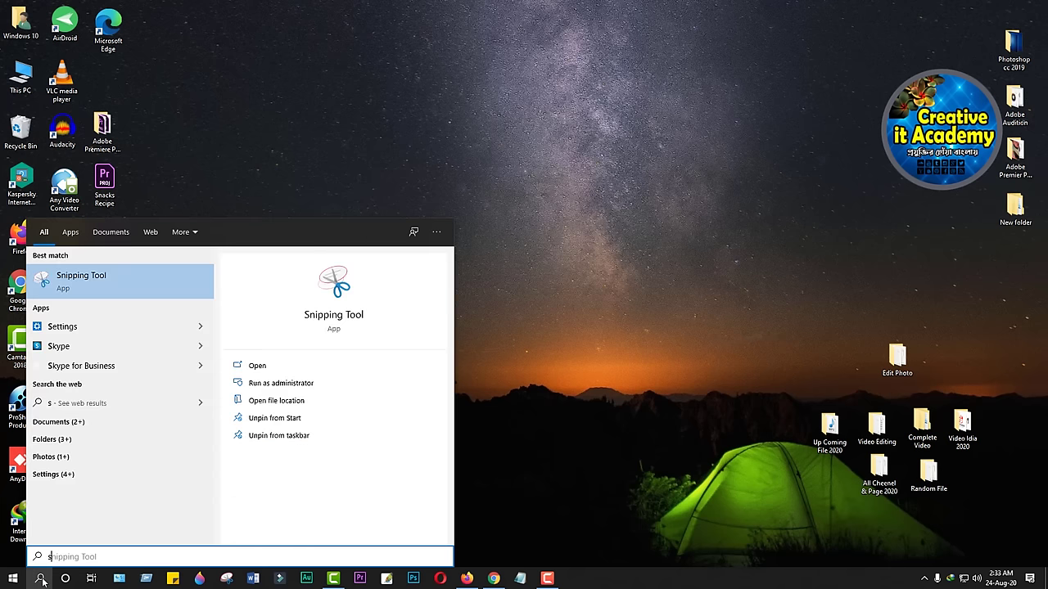
{"action": "left_click", "coordinate": [97, 284]}
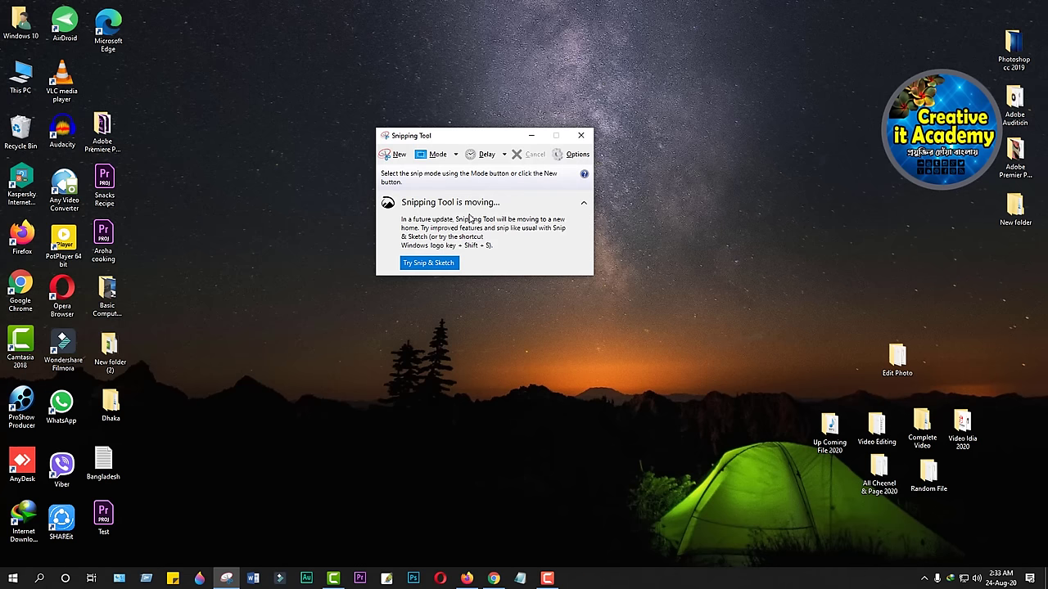
Capture the whole desktop as a new snip and save it as a JPEG file named MMMM in the Pictures folder.
{"action": "left_click", "coordinate": [396, 156]}
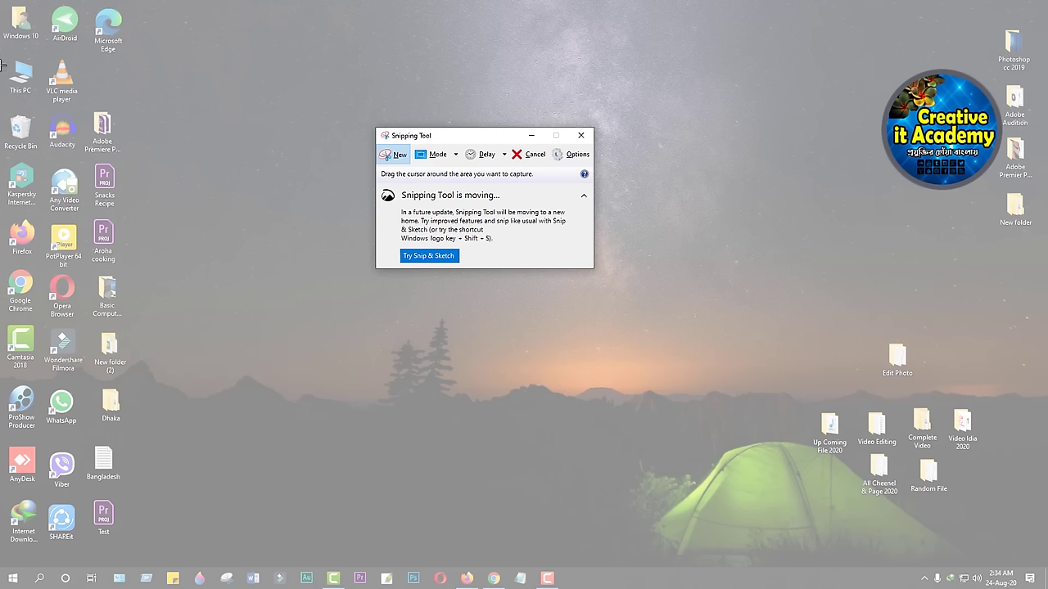
{"action": "left_click_drag", "start_coordinate": [4, 5], "coordinate": [1046, 587]}
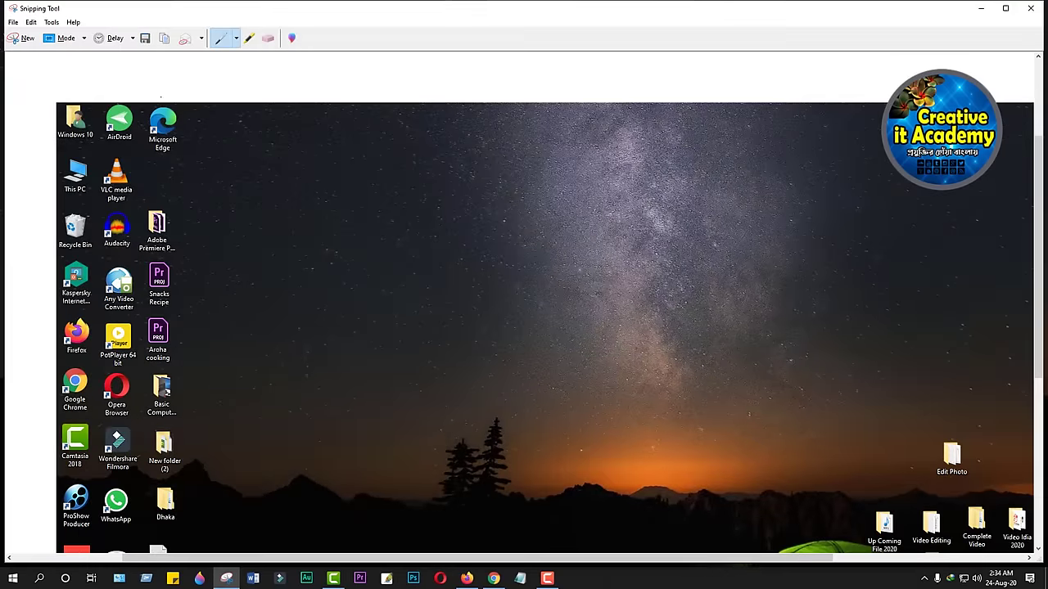
{"action": "left_click", "coordinate": [145, 39]}
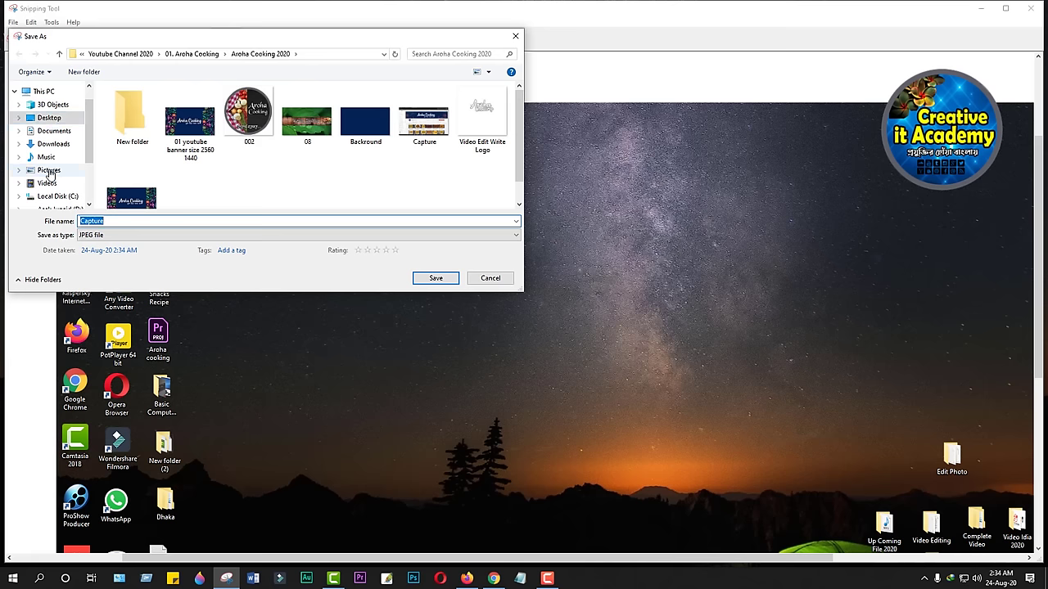
{"action": "left_click", "coordinate": [49, 173]}
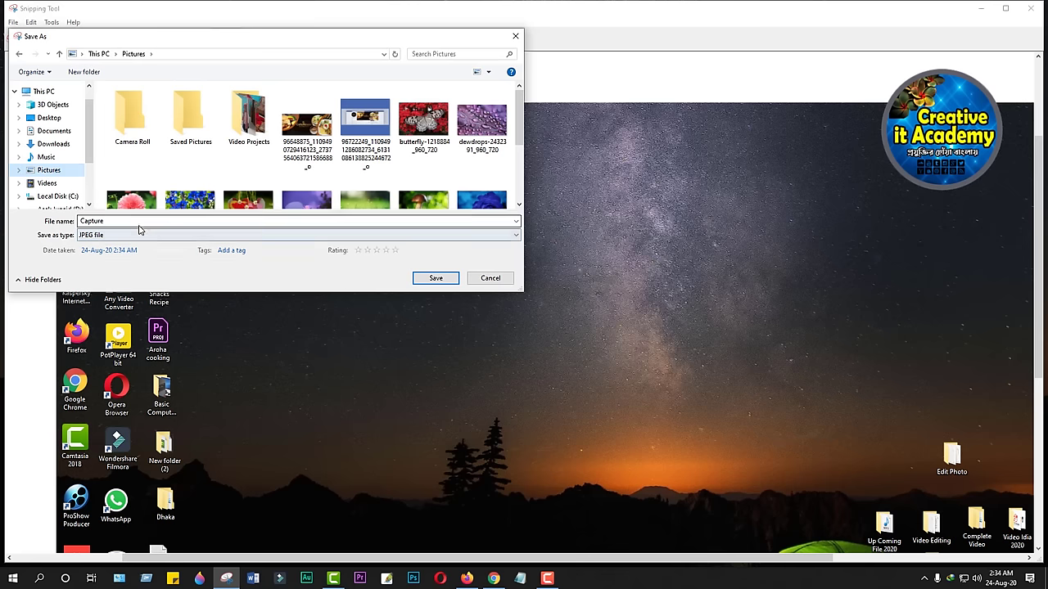
{"action": "double_click", "coordinate": [112, 221]}
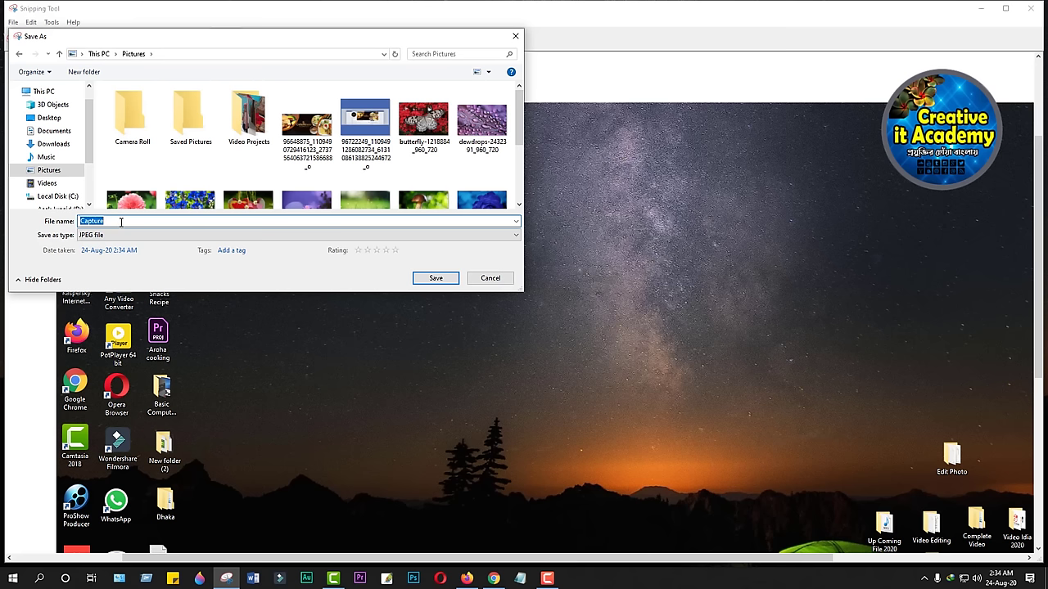
{"action": "type", "text": "MMMM"}
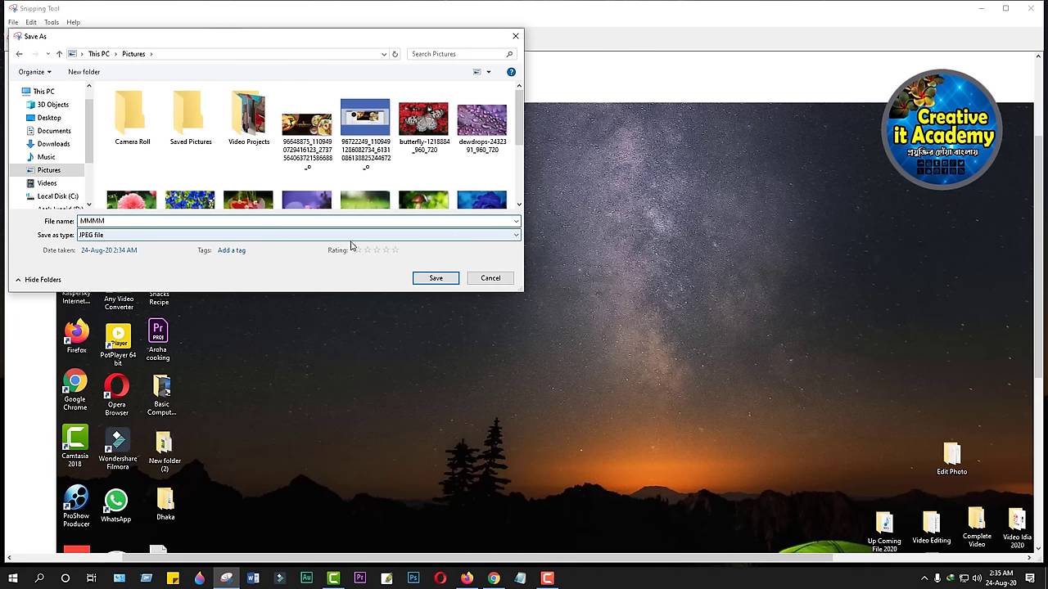
{"action": "left_click", "coordinate": [513, 238]}
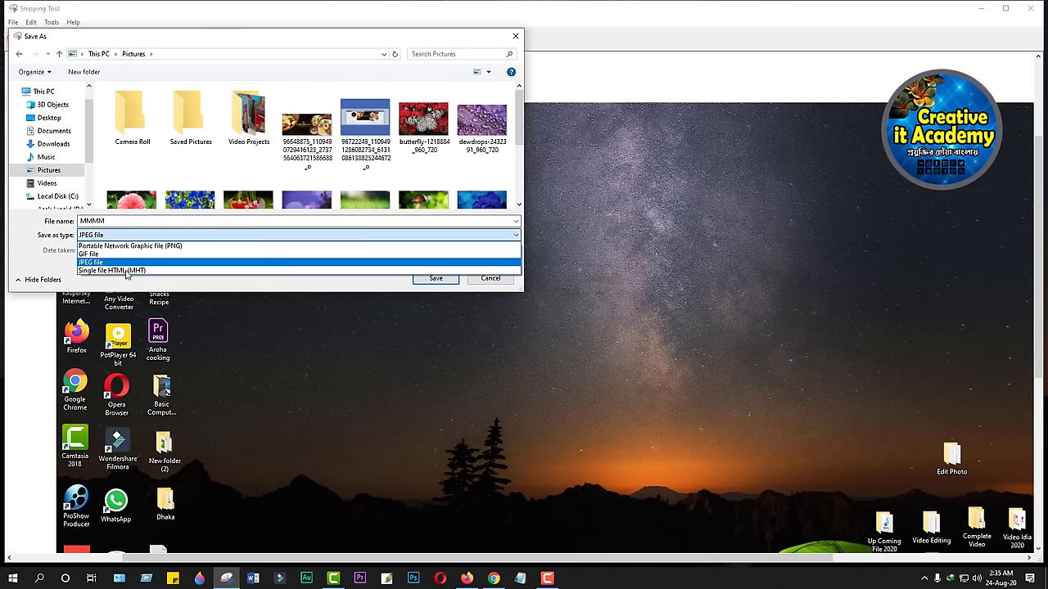
{"action": "left_click", "coordinate": [98, 262]}
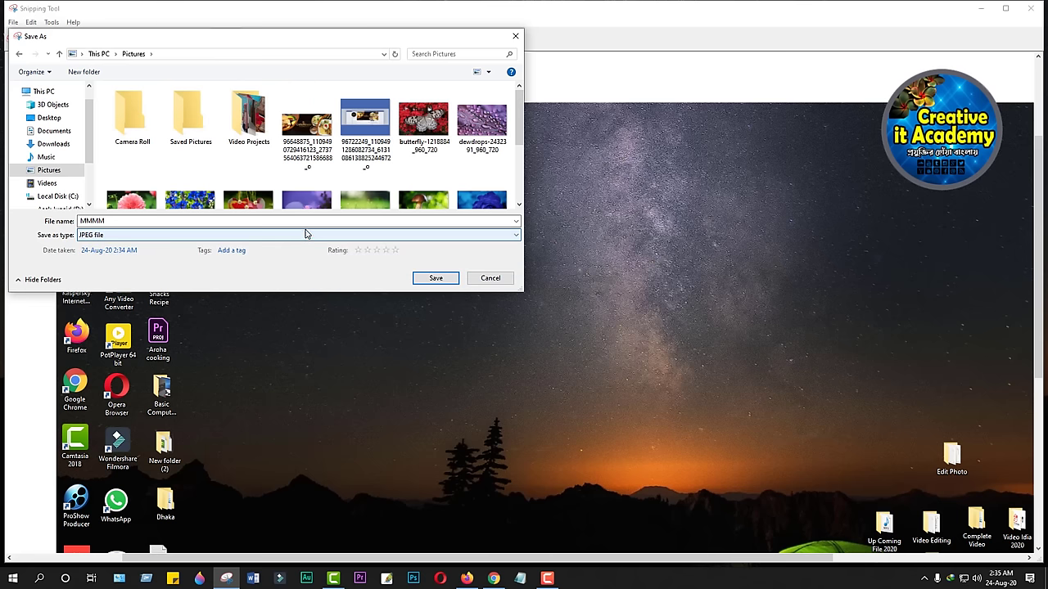
{"action": "left_click", "coordinate": [436, 279]}
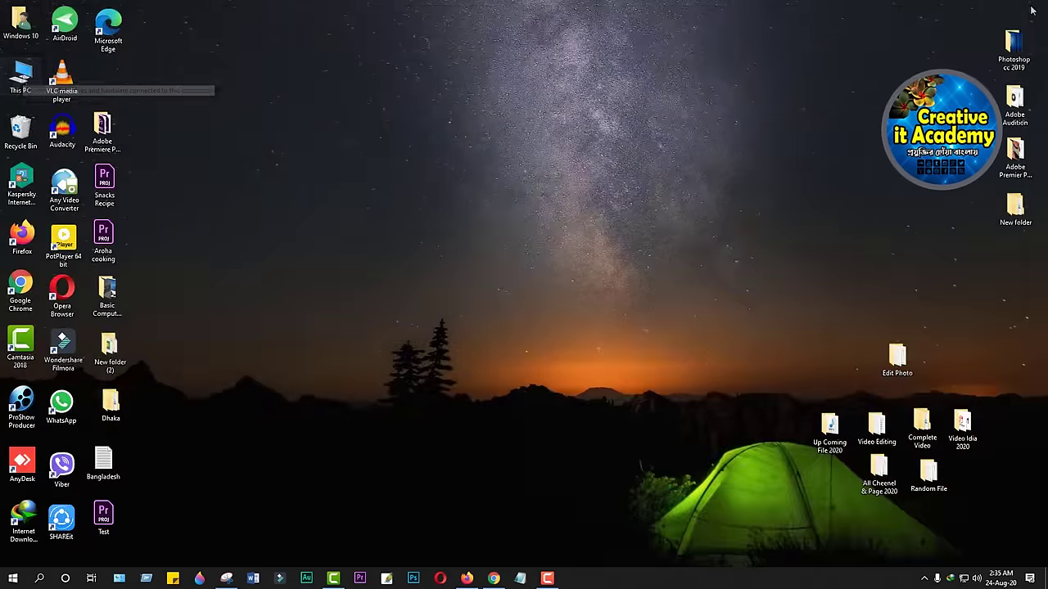
{"action": "left_click", "coordinate": [1030, 8]}
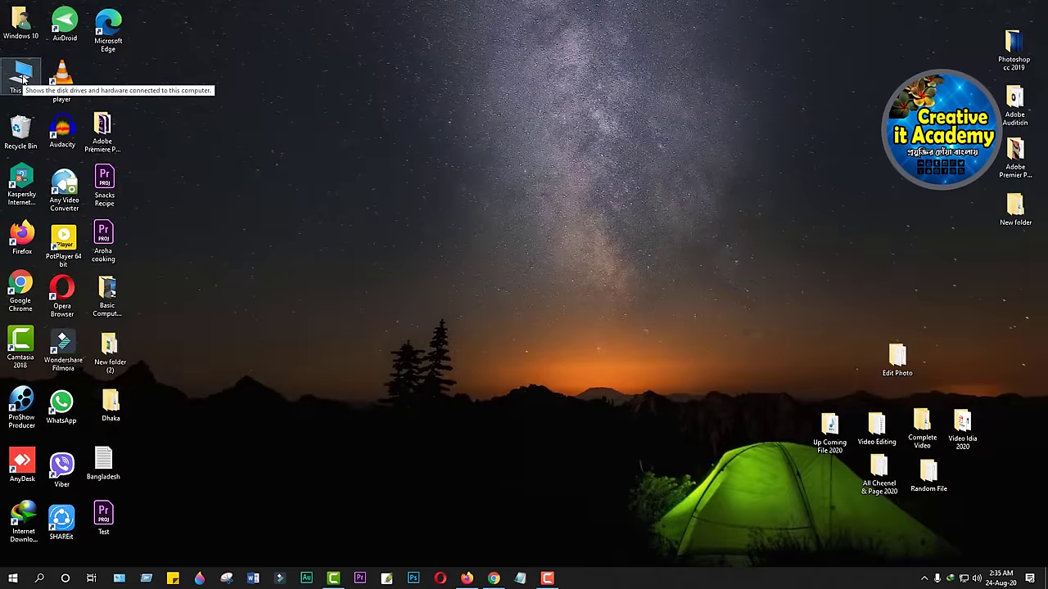
Open the saved MMMM image from the Pictures folder to view it, and close both the image and File Explorer.
{"action": "left_click", "coordinate": [22, 78]}
{"action": "double_click", "coordinate": [22, 78]}
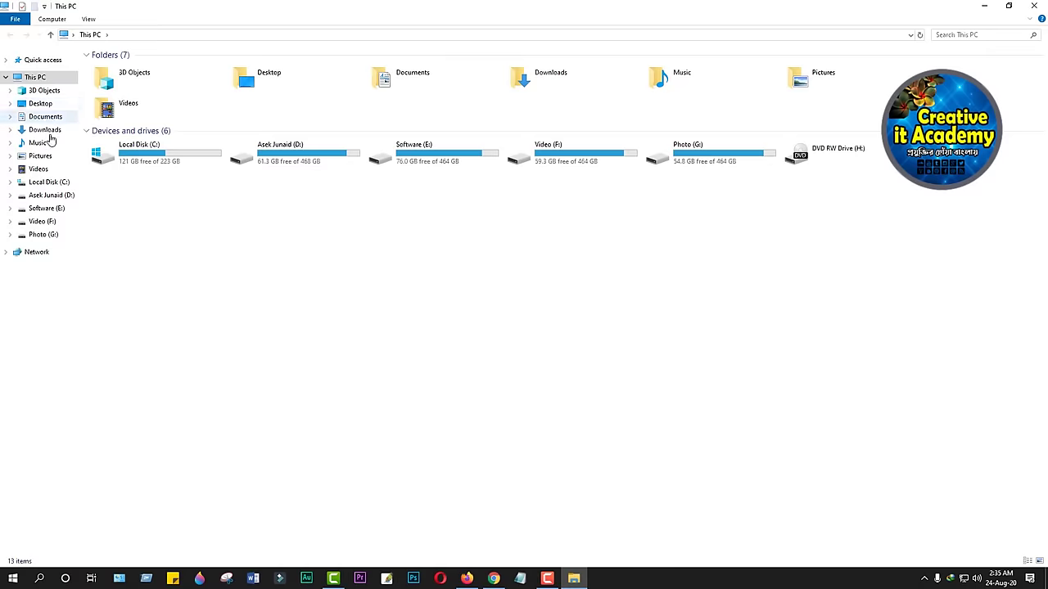
{"action": "left_click", "coordinate": [41, 155]}
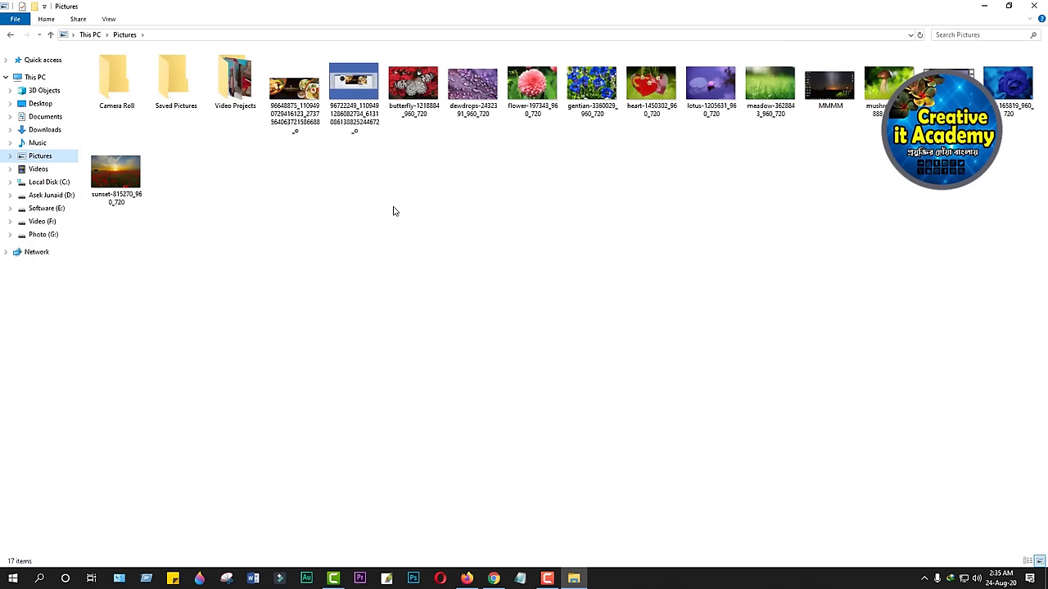
{"action": "left_click", "coordinate": [828, 83]}
{"action": "right_click", "coordinate": [828, 81]}
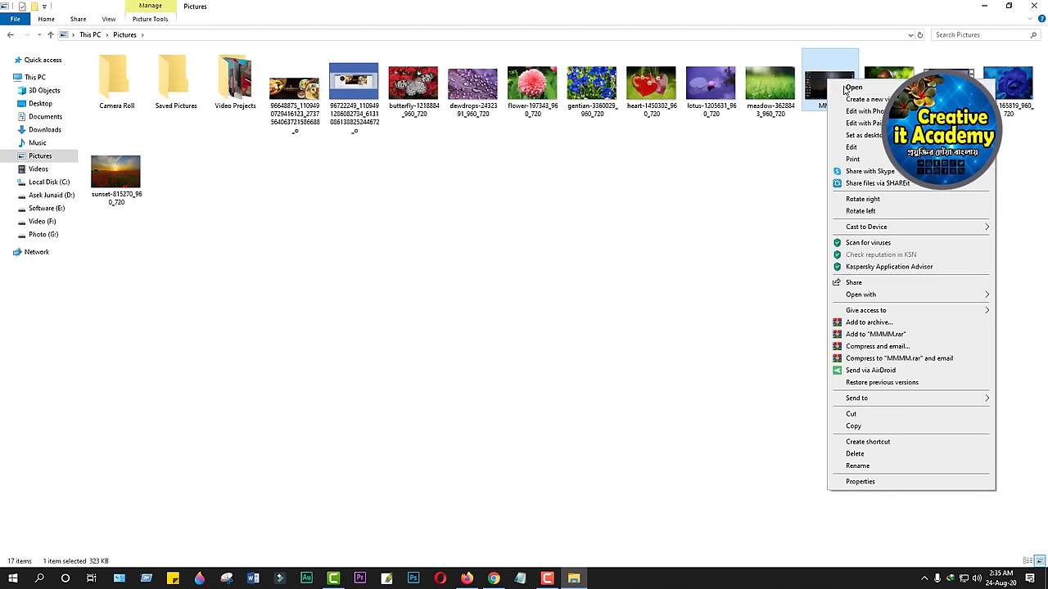
{"action": "left_click", "coordinate": [852, 89]}
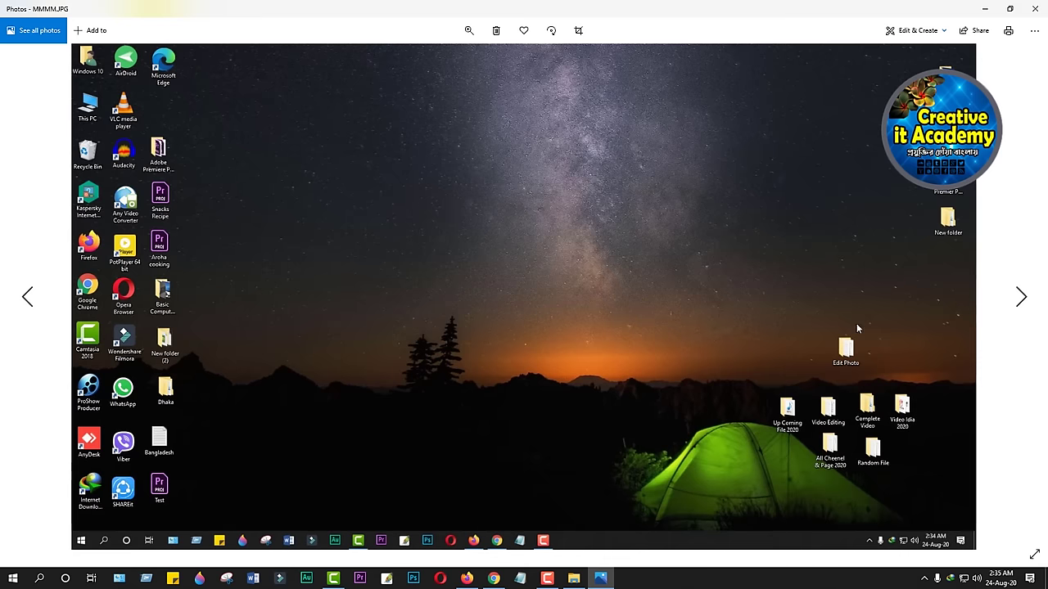
{"action": "left_click", "coordinate": [1039, 6]}
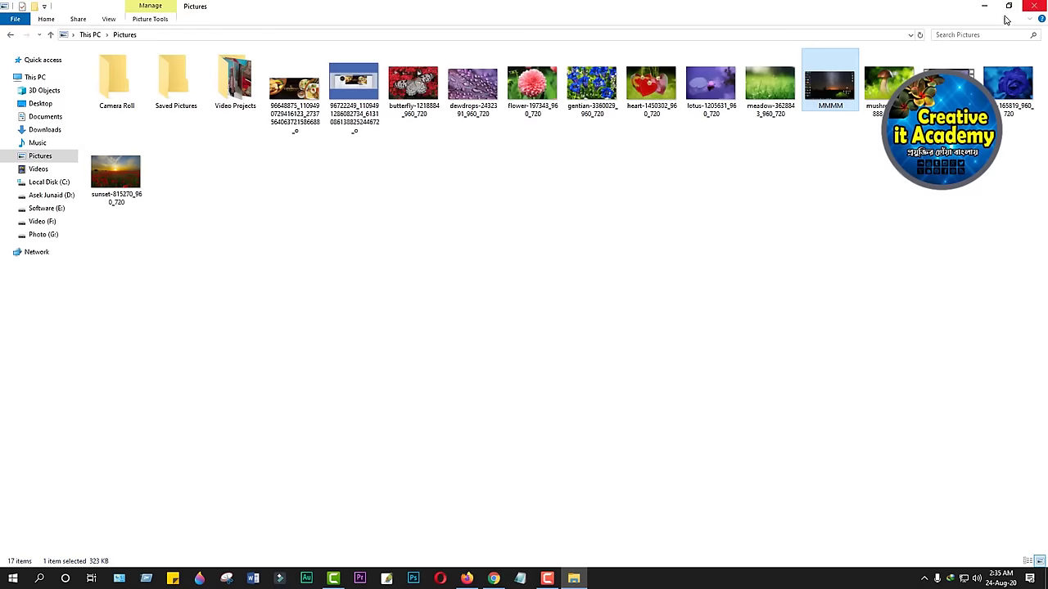
{"action": "left_click", "coordinate": [1034, 6]}
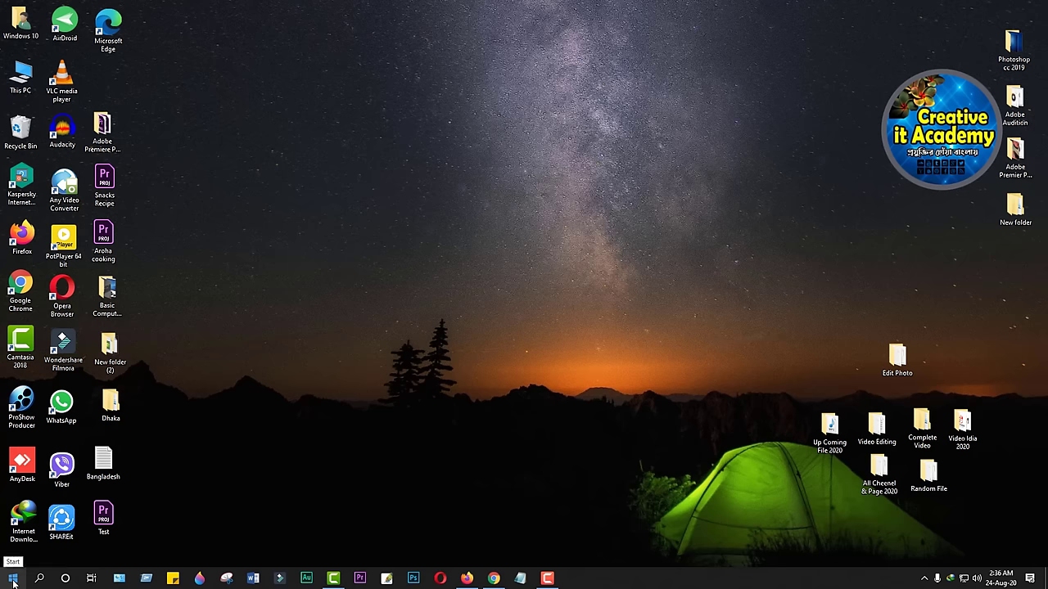
Search Windows for "p" and open Paint.
{"action": "left_click", "coordinate": [41, 580]}
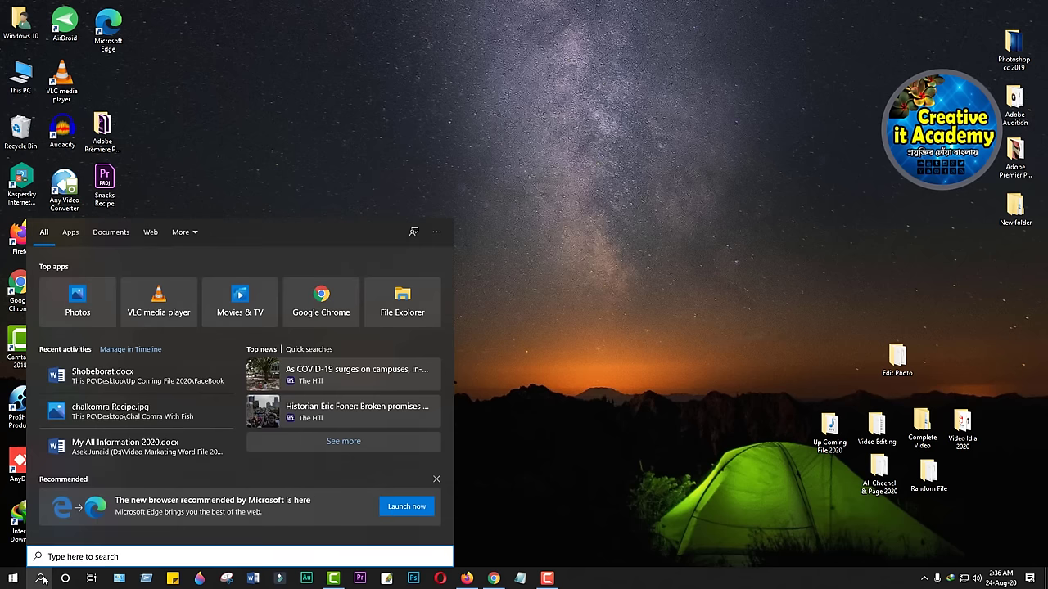
{"action": "type", "text": "p"}
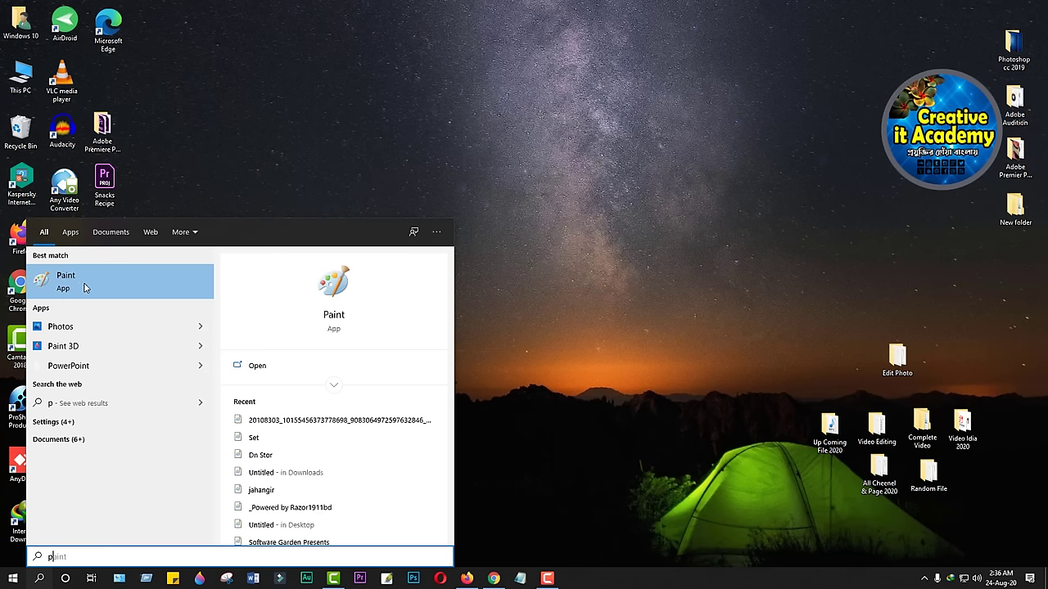
{"action": "left_click", "coordinate": [84, 288]}
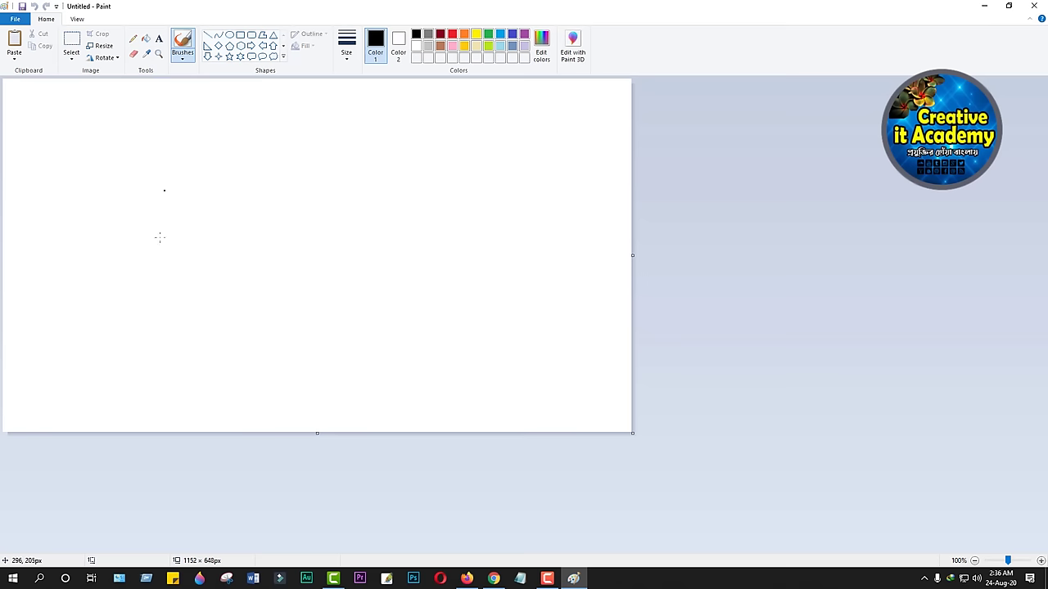
Fill the blank canvas with indigo using Fill with color, and refill it with red.
{"action": "left_click", "coordinate": [146, 42]}
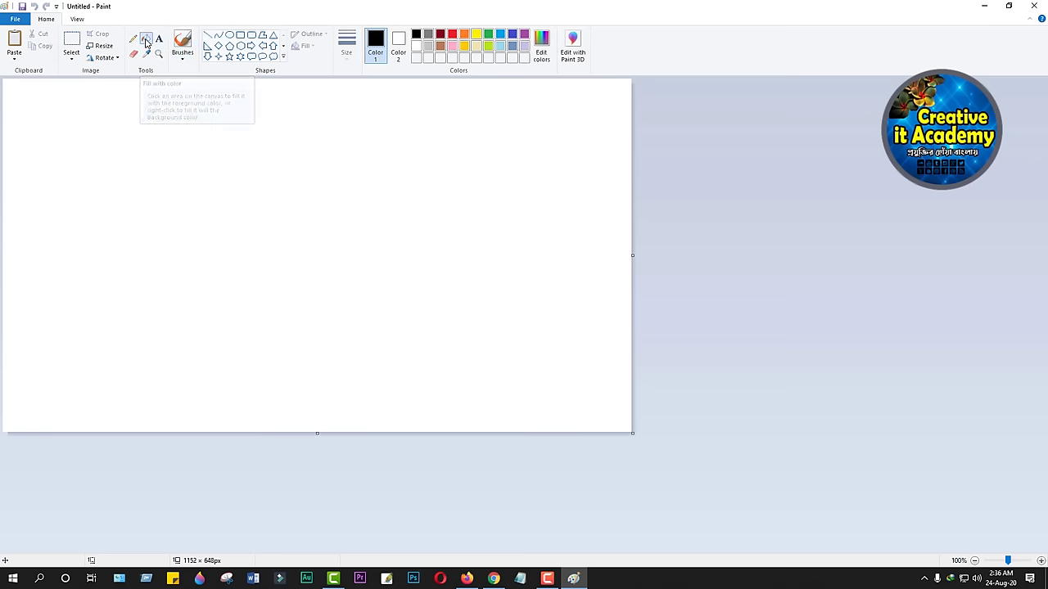
{"action": "left_click", "coordinate": [512, 33]}
{"action": "left_click", "coordinate": [284, 209]}
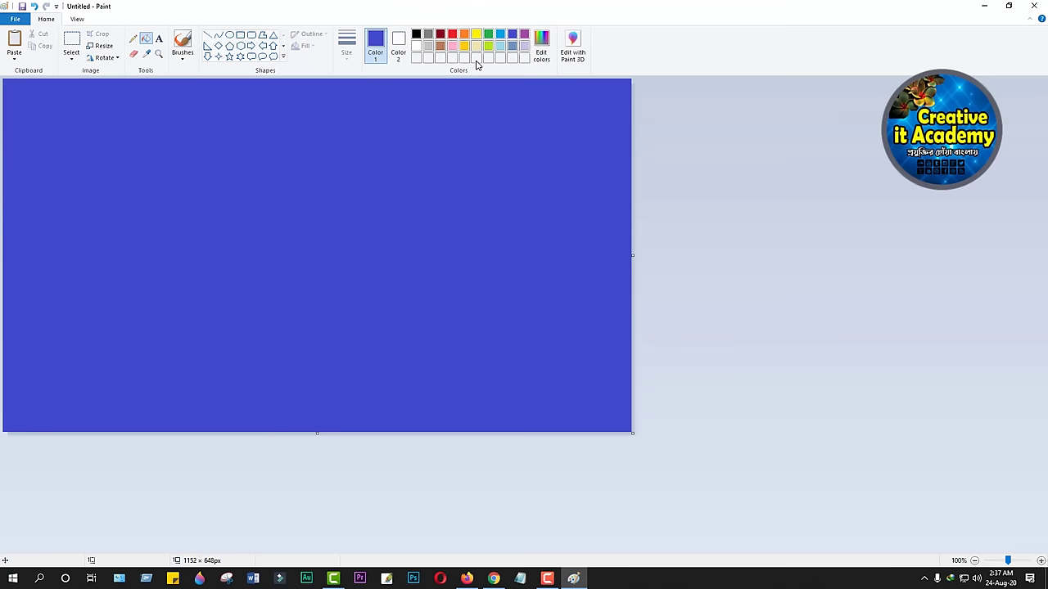
{"action": "left_click", "coordinate": [452, 35]}
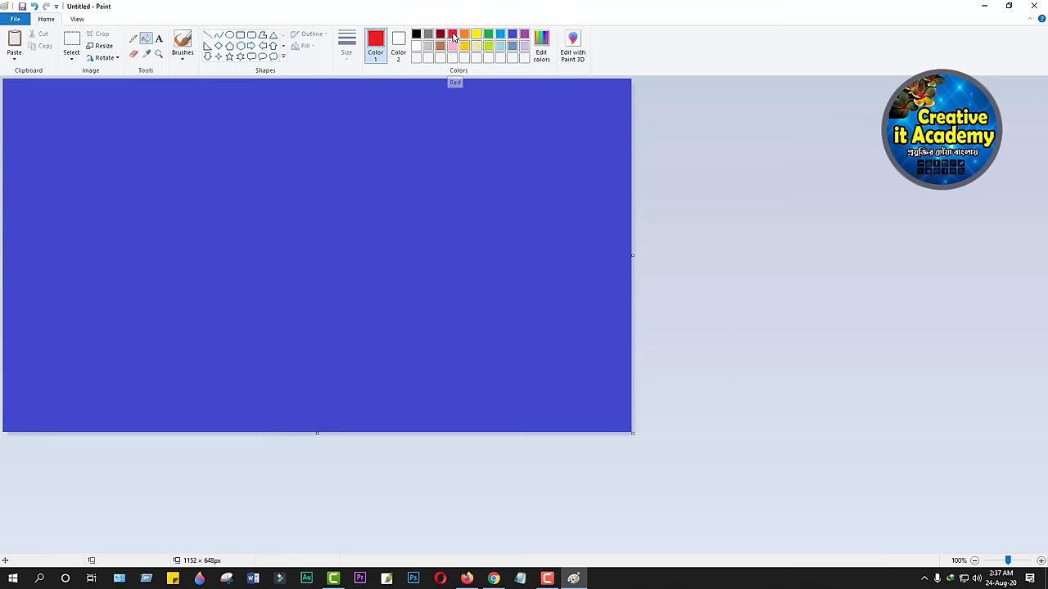
{"action": "left_click", "coordinate": [149, 43]}
{"action": "left_click", "coordinate": [332, 216]}
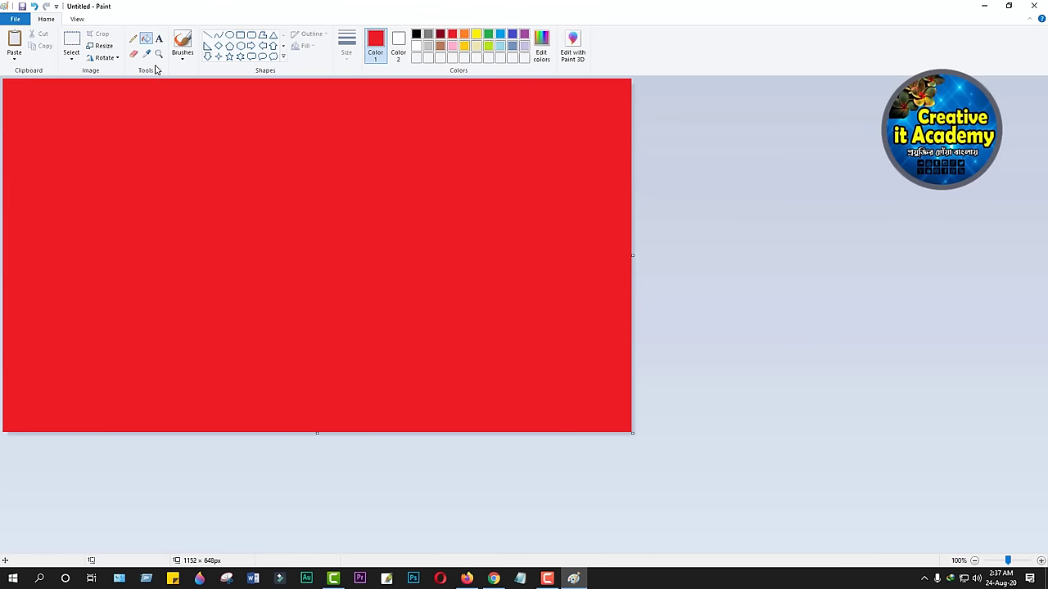
Refill the red canvas with black, followed by dark gray.
{"action": "left_click", "coordinate": [416, 34]}
{"action": "left_click", "coordinate": [415, 46]}
{"action": "left_click", "coordinate": [416, 34]}
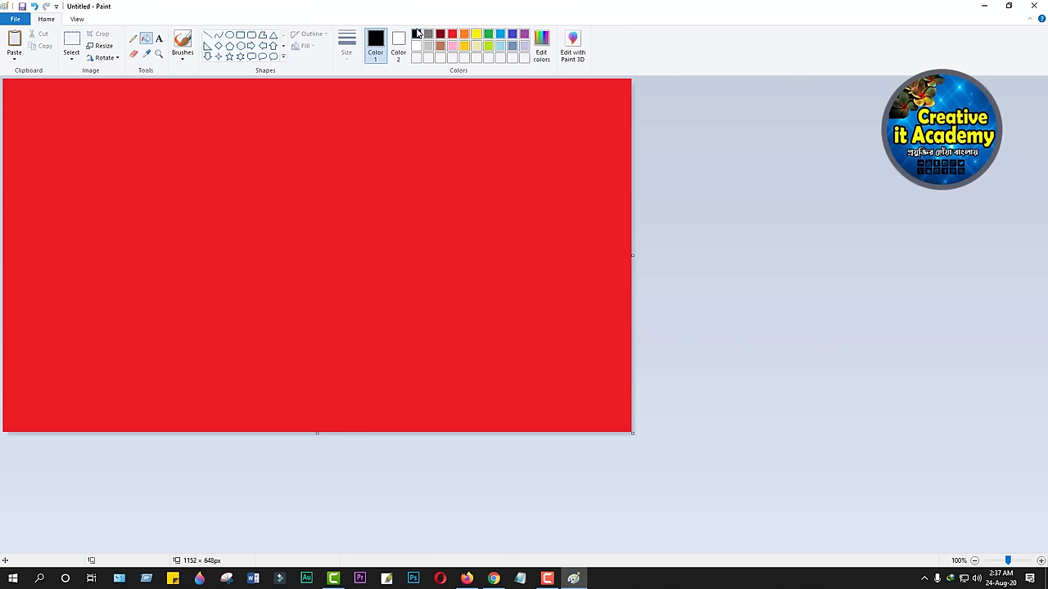
{"action": "left_click", "coordinate": [314, 188]}
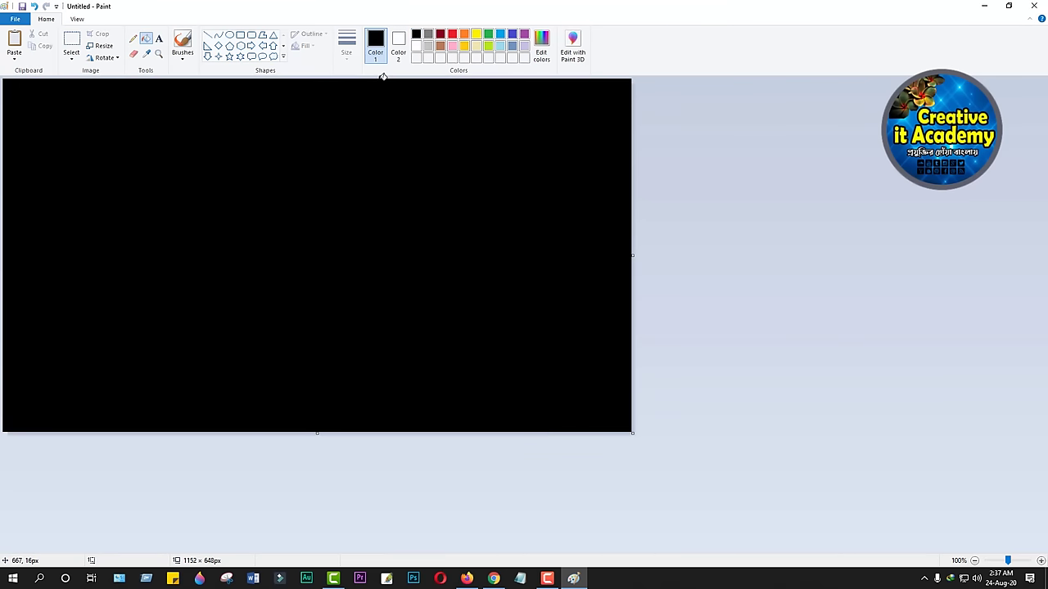
{"action": "left_click", "coordinate": [429, 34]}
{"action": "left_click", "coordinate": [349, 157]}
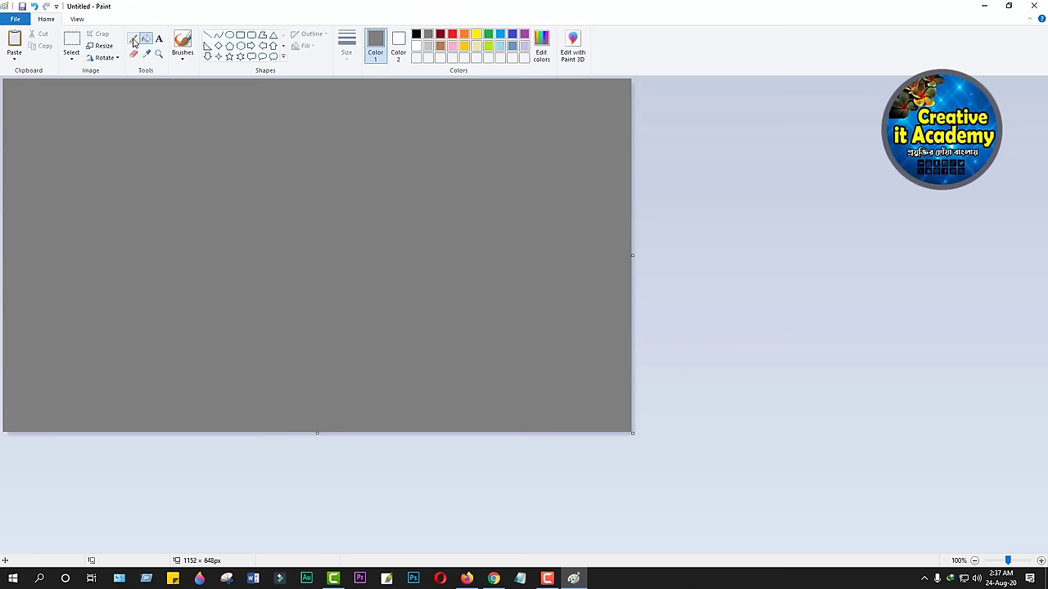
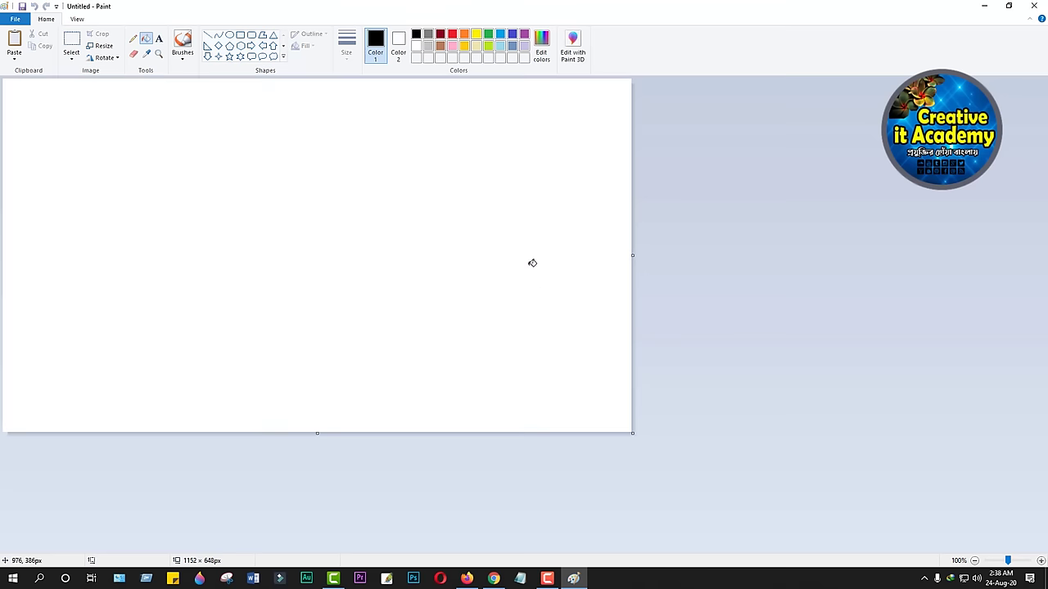
Draw a house in red with the Marker brush, including walls, a pitched roof, a ground line and a doorway.
{"action": "left_click", "coordinate": [135, 41]}
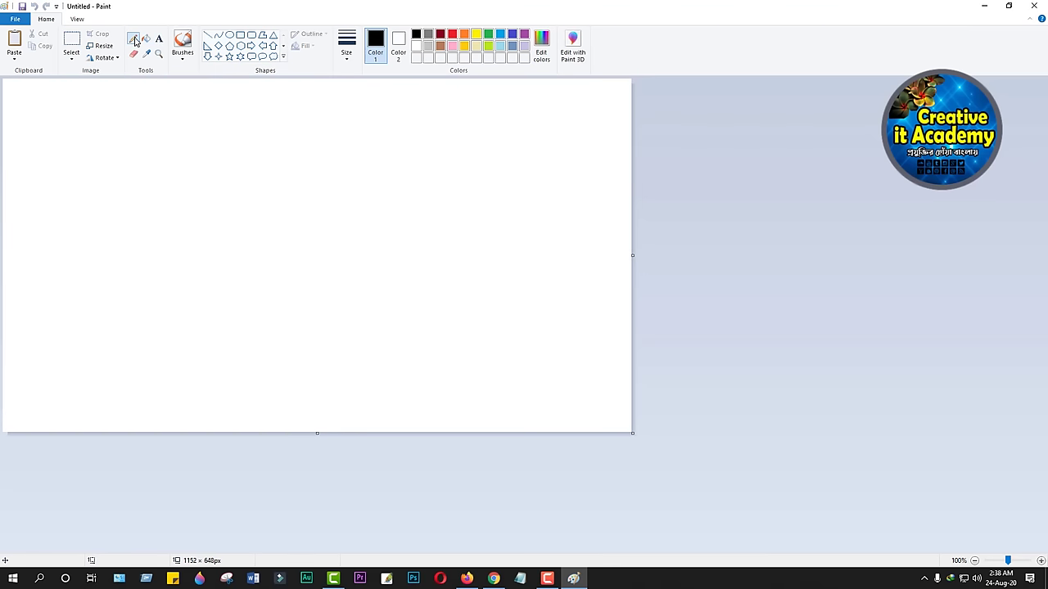
{"action": "left_click", "coordinate": [183, 59]}
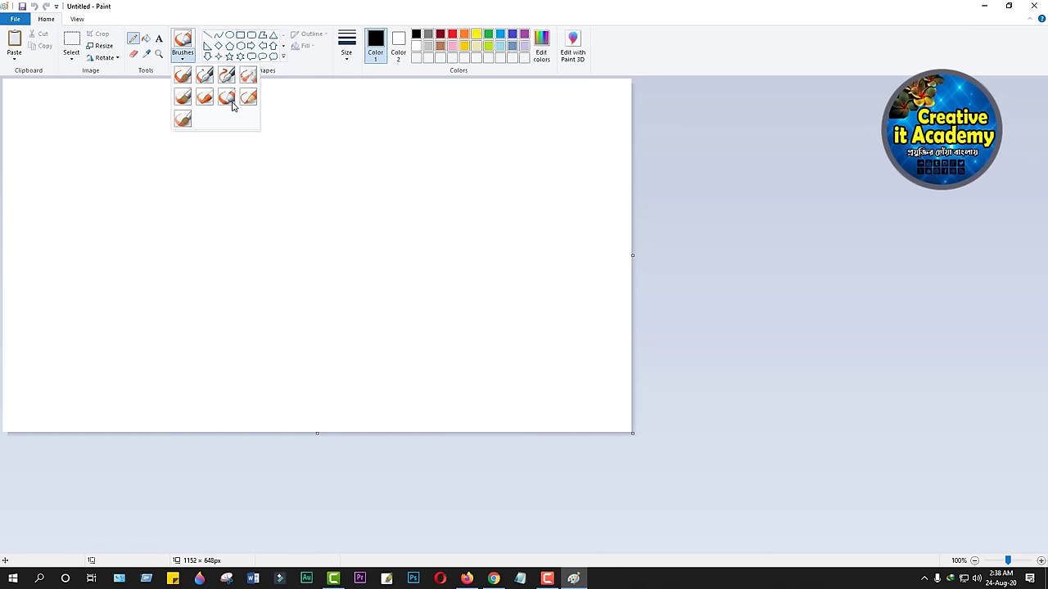
{"action": "left_click", "coordinate": [226, 96]}
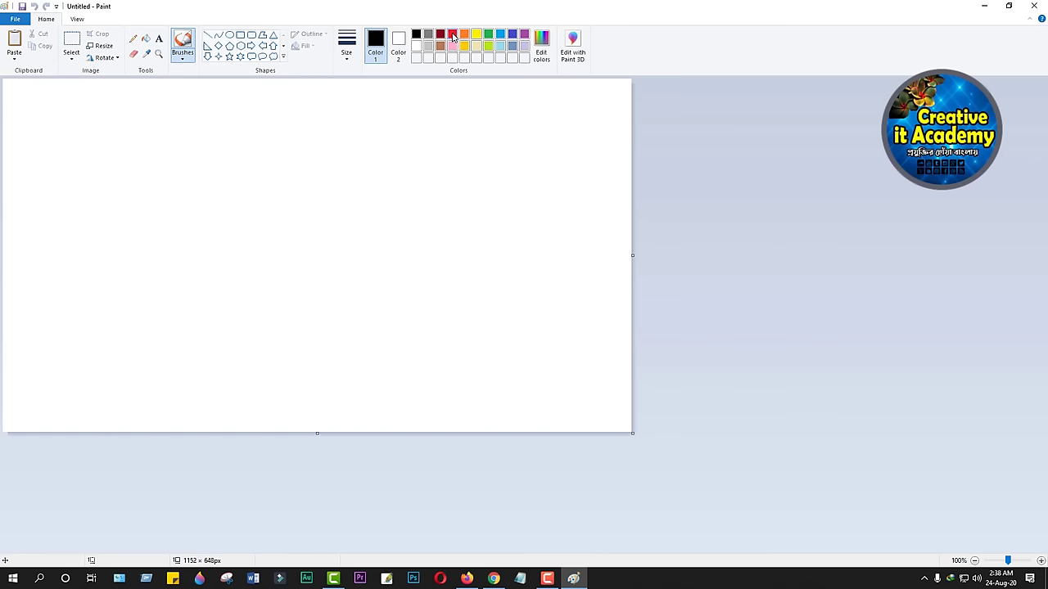
{"action": "left_click", "coordinate": [453, 35]}
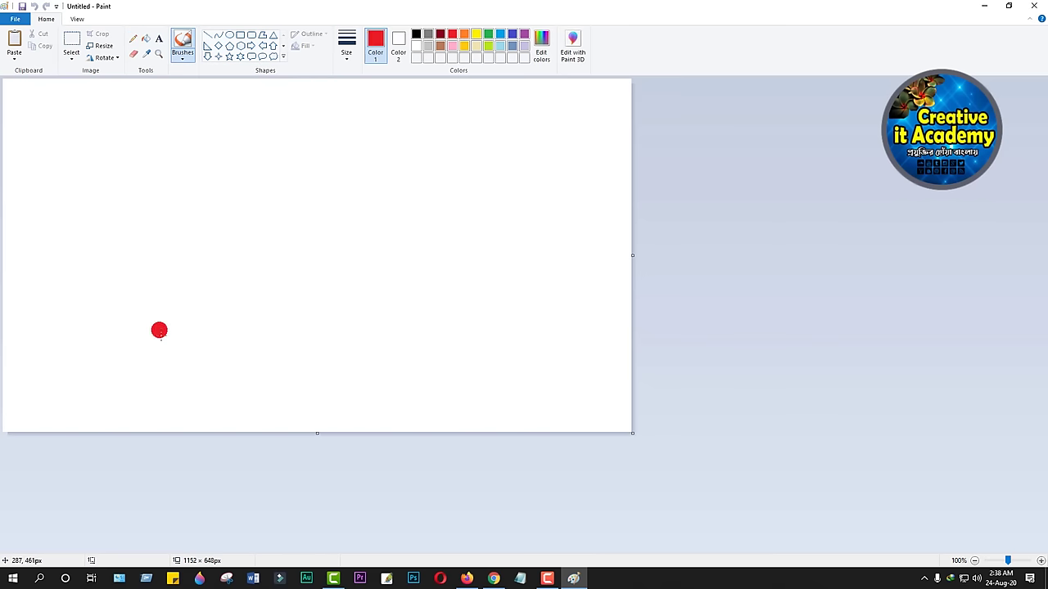
{"action": "mouse_move", "coordinate": [150, 385]}
{"action": "left_mouse_down"}
{"action": "mouse_move", "coordinate": [168, 257]}
{"action": "mouse_move", "coordinate": [196, 235]}
{"action": "mouse_move", "coordinate": [358, 237]}
{"action": "mouse_move", "coordinate": [374, 287]}
{"action": "mouse_move", "coordinate": [358, 404]}
{"action": "left_mouse_up"}
{"action": "mouse_move", "coordinate": [106, 262]}
{"action": "left_mouse_down"}
{"action": "mouse_move", "coordinate": [264, 191]}
{"action": "mouse_move", "coordinate": [487, 319]}
{"action": "left_mouse_up"}
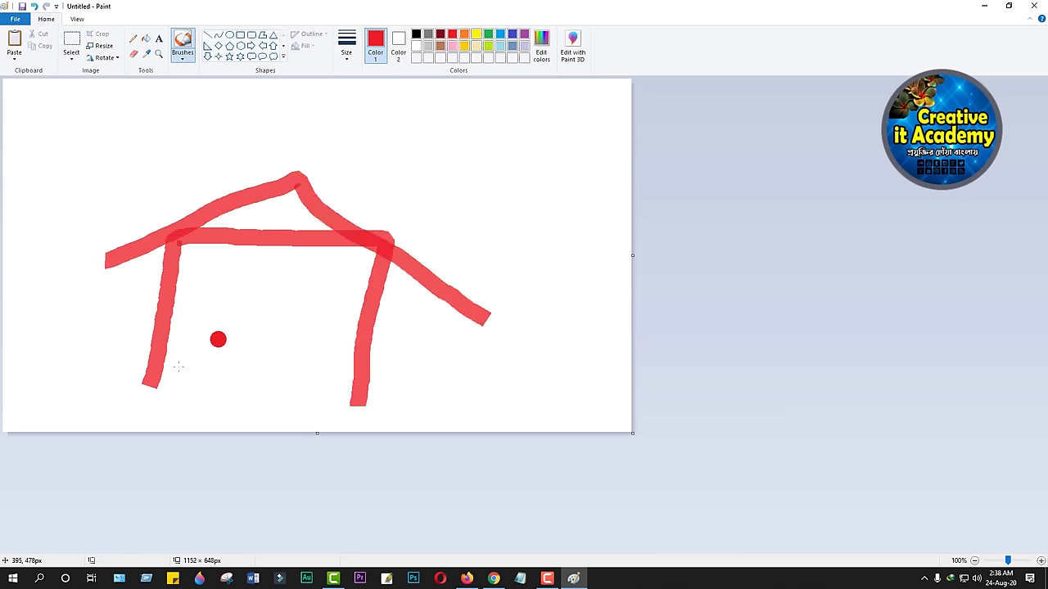
{"action": "left_click_drag", "start_coordinate": [116, 381], "coordinate": [469, 400]}
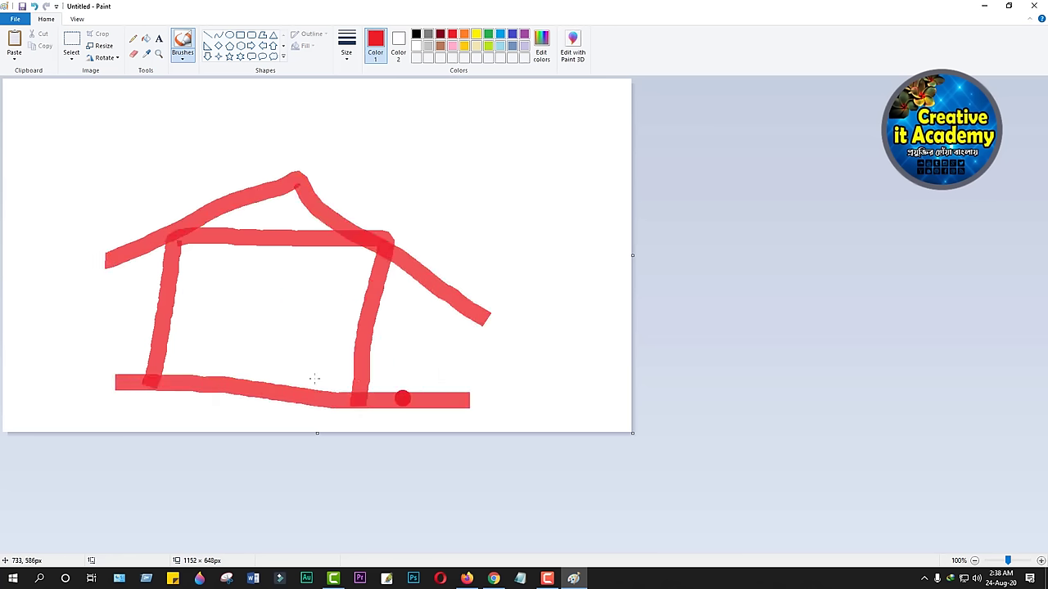
{"action": "mouse_move", "coordinate": [234, 296]}
{"action": "left_mouse_down"}
{"action": "mouse_move", "coordinate": [234, 389]}
{"action": "mouse_move", "coordinate": [280, 293]}
{"action": "mouse_move", "coordinate": [321, 342]}
{"action": "mouse_move", "coordinate": [320, 396]}
{"action": "left_mouse_up"}
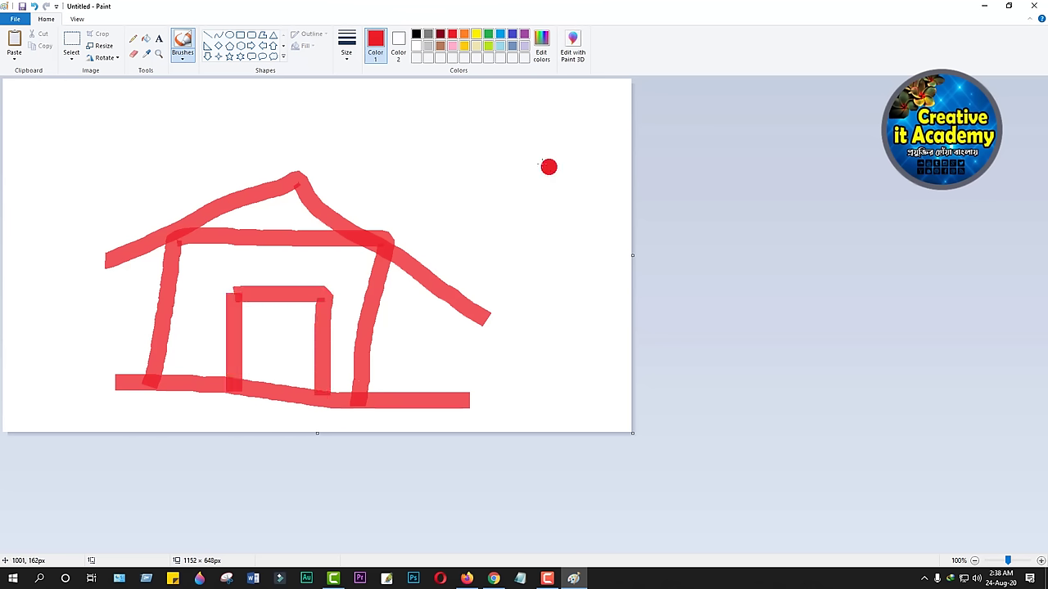
Draw a green scalloped cloud line above the house with the Marker brush.
{"action": "left_click", "coordinate": [488, 35]}
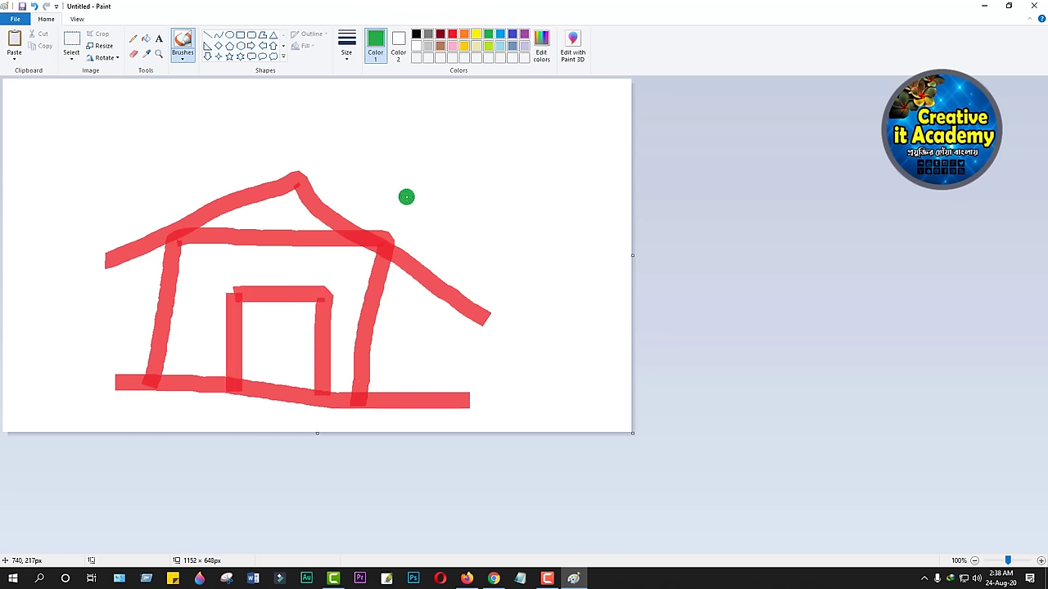
{"action": "mouse_move", "coordinate": [407, 194]}
{"action": "left_mouse_down"}
{"action": "mouse_move", "coordinate": [383, 126]}
{"action": "mouse_move", "coordinate": [360, 144]}
{"action": "mouse_move", "coordinate": [282, 128]}
{"action": "mouse_move", "coordinate": [168, 131]}
{"action": "mouse_move", "coordinate": [150, 148]}
{"action": "mouse_move", "coordinate": [65, 168]}
{"action": "left_mouse_up"}
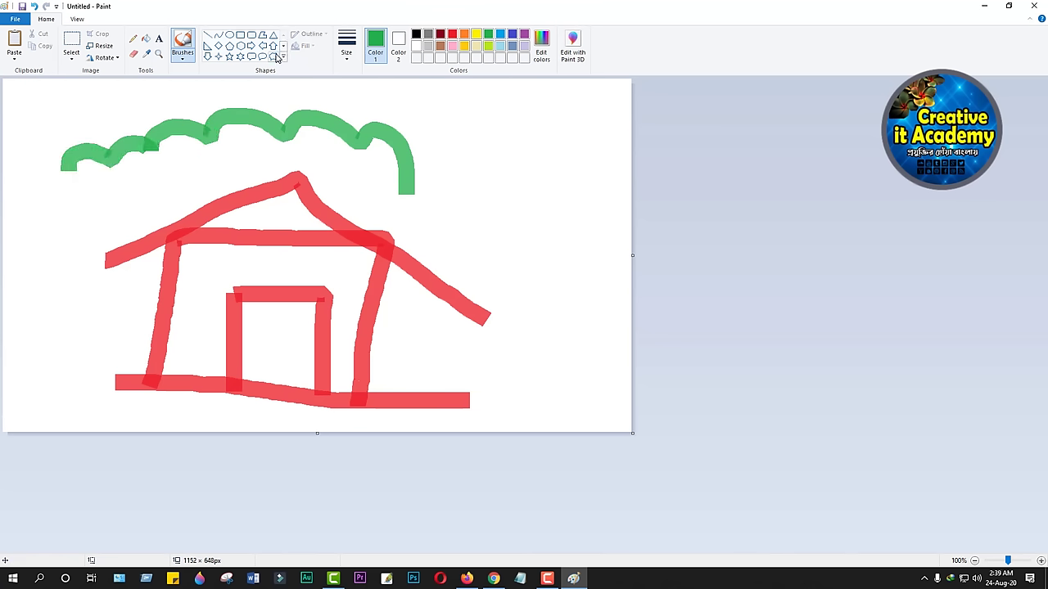
Draw an indigo five-point star about 179 × 206 px beside the house, and a smaller red star below it.
{"action": "left_click", "coordinate": [284, 58]}
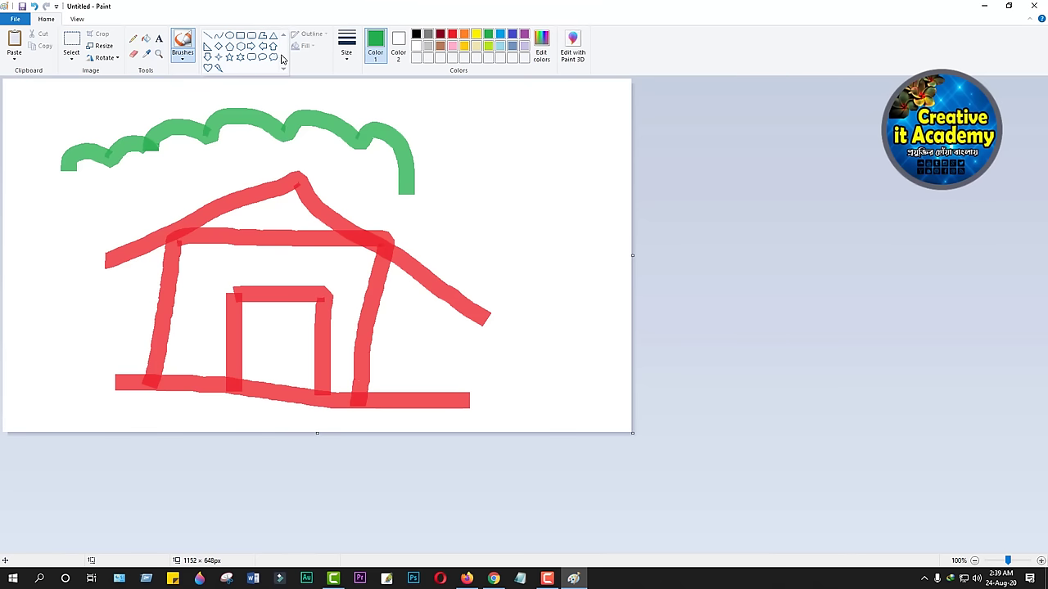
{"action": "left_click", "coordinate": [229, 56]}
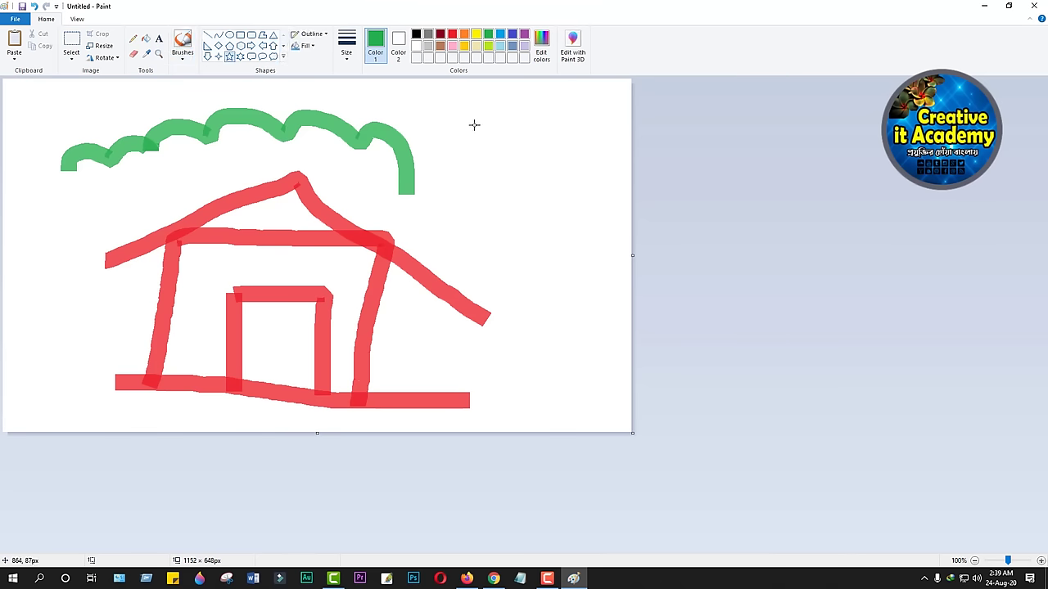
{"action": "left_click_drag", "start_coordinate": [473, 124], "coordinate": [571, 236]}
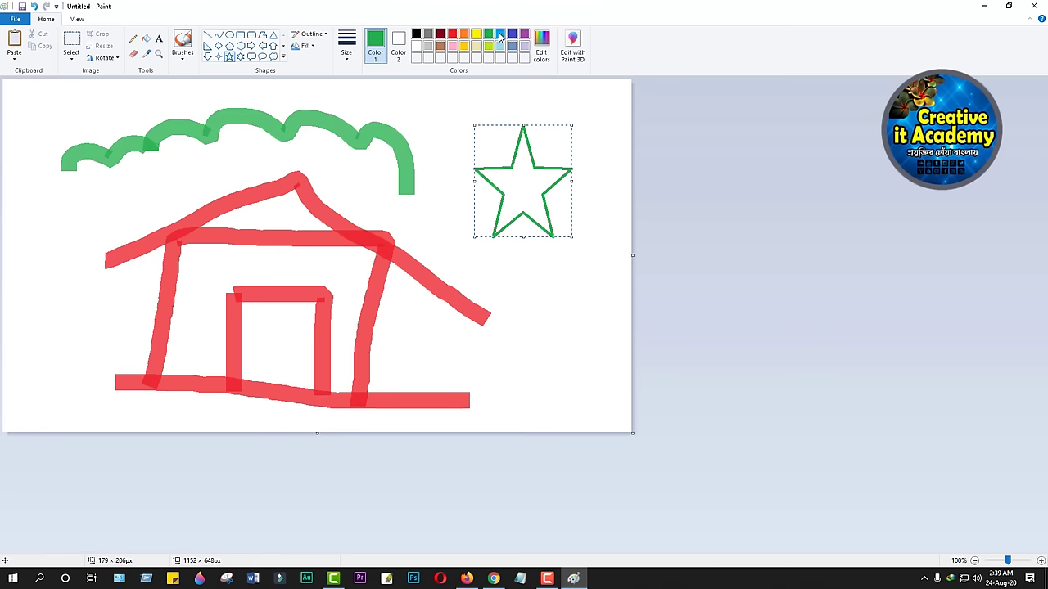
{"action": "left_click", "coordinate": [500, 38]}
{"action": "left_click_drag", "start_coordinate": [535, 271], "coordinate": [625, 358]}
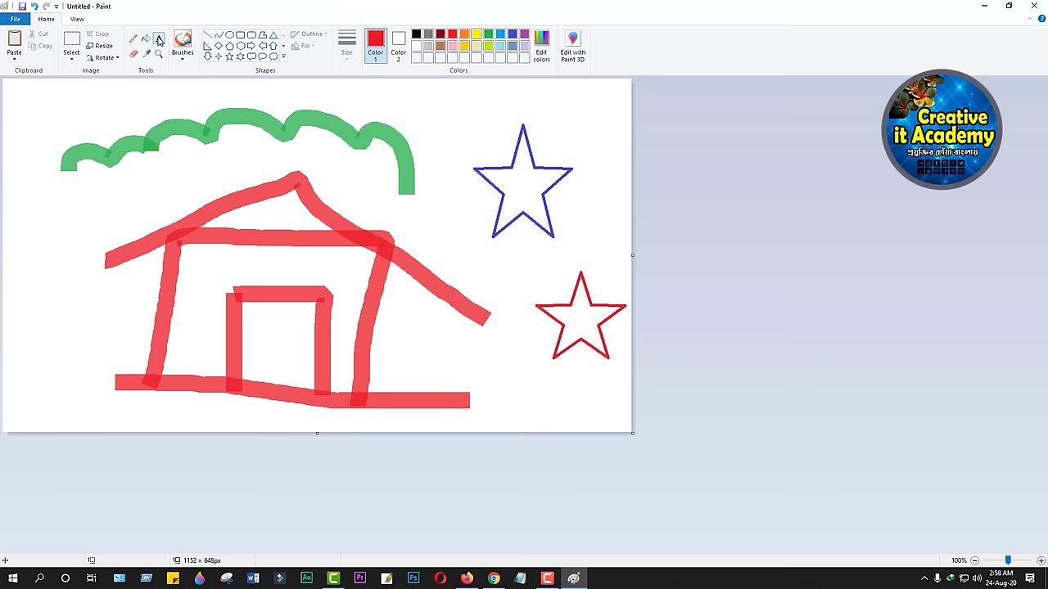
Add the text "Bangladesh" beside the roof at font size 20, and enlarge its text box to about 153 × 57 px.
{"action": "left_click", "coordinate": [35, 220]}
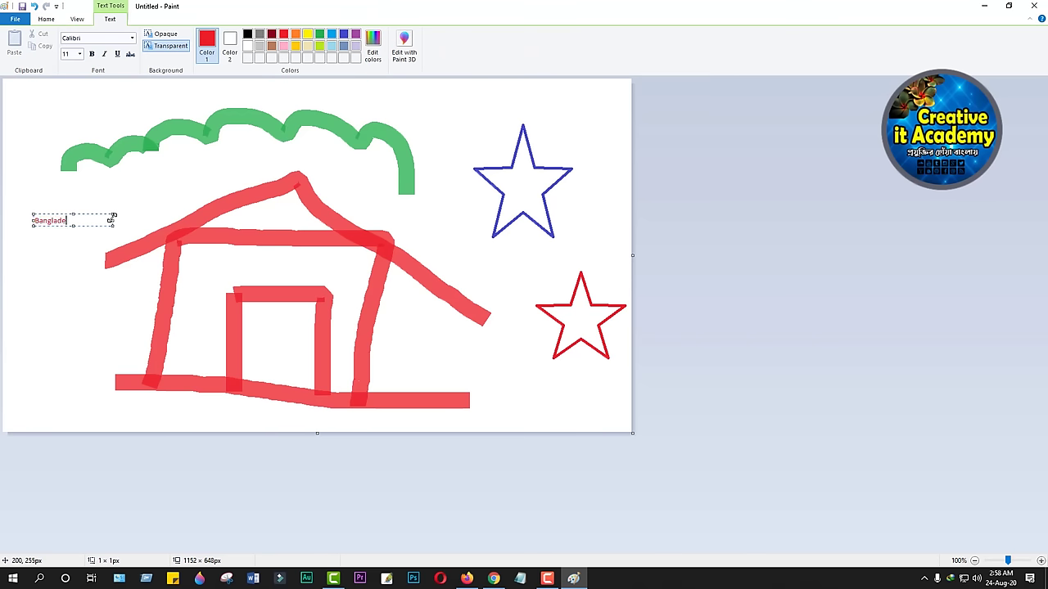
{"action": "left_click_drag", "start_coordinate": [34, 221], "coordinate": [75, 221]}
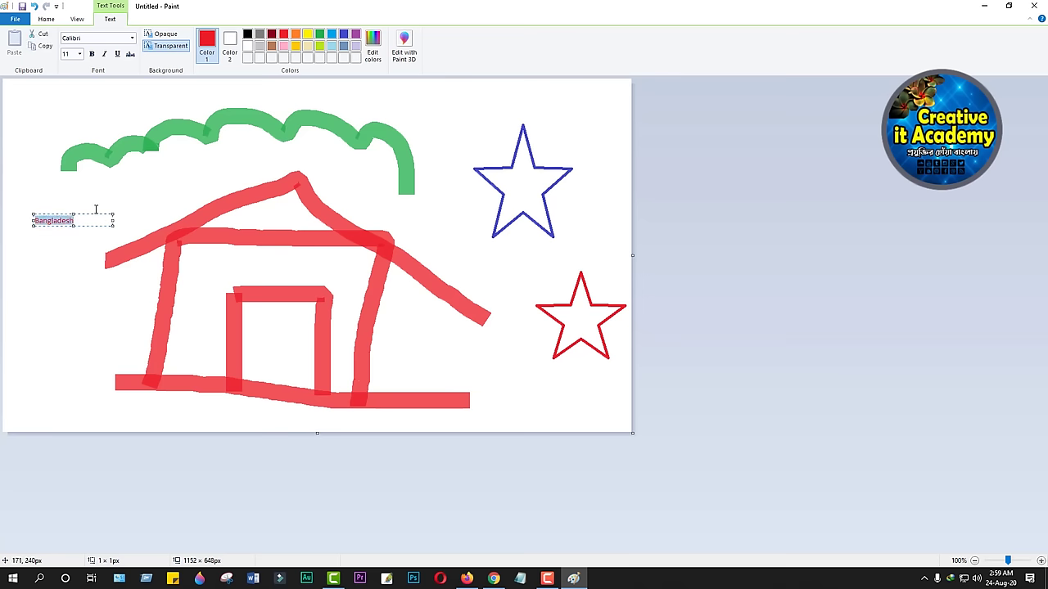
{"action": "left_click", "coordinate": [81, 54]}
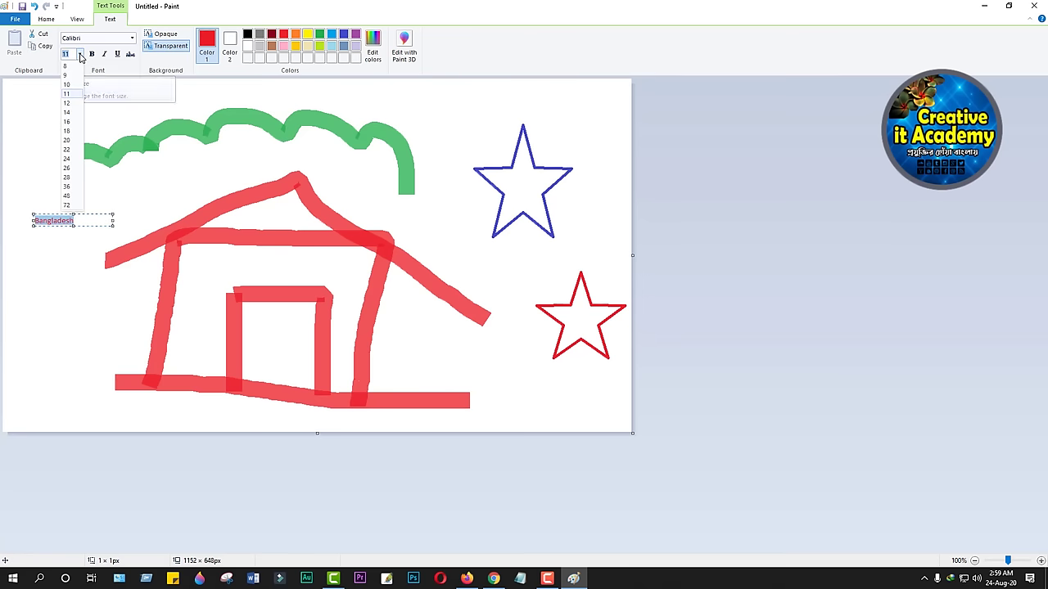
{"action": "left_click", "coordinate": [66, 140]}
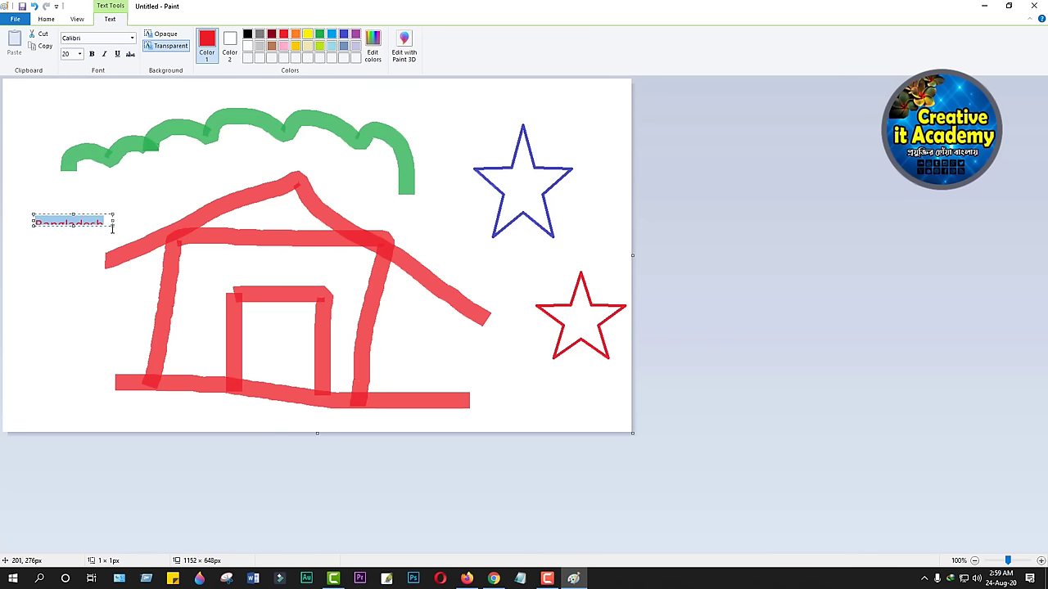
{"action": "left_click_drag", "start_coordinate": [112, 224], "coordinate": [113, 242]}
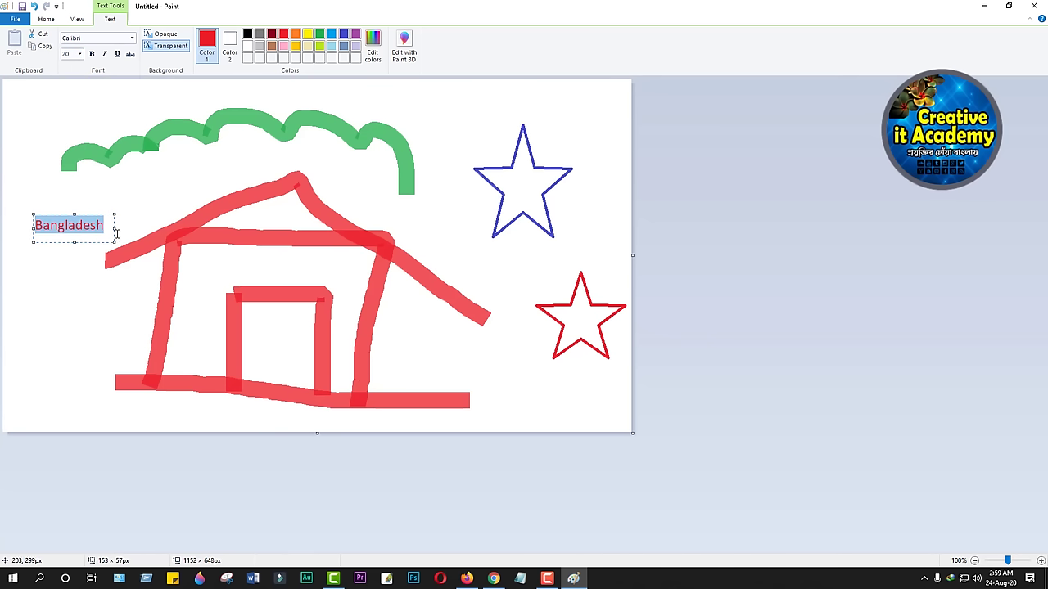
Color the "Bangladesh" text green, recolor it purple, and commit it to the canvas.
{"action": "left_click", "coordinate": [319, 34]}
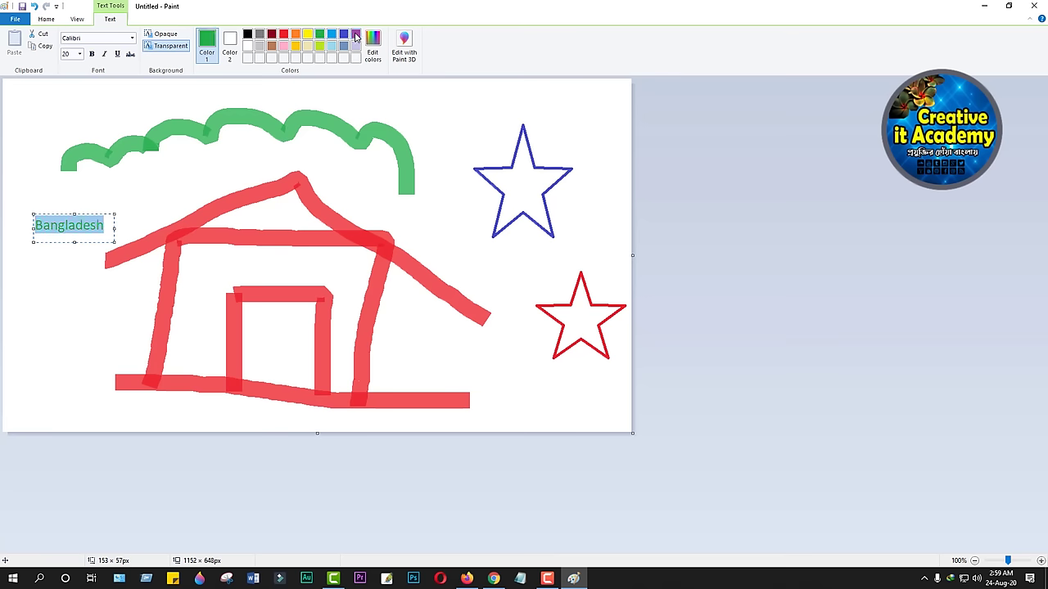
{"action": "left_click", "coordinate": [355, 35]}
{"action": "left_click", "coordinate": [266, 175]}
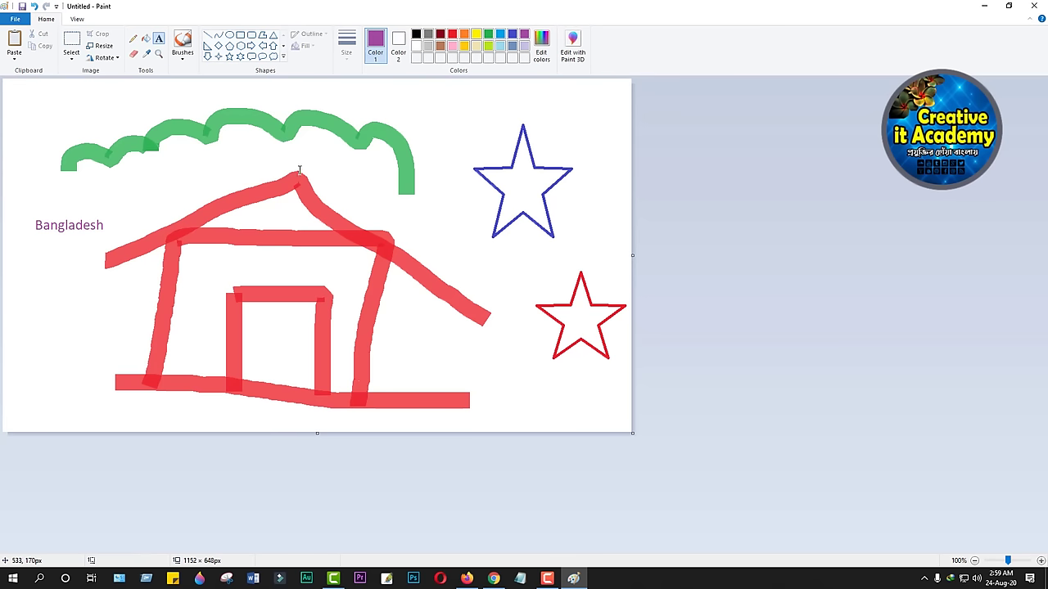
Draw an indigo heart shape about 121 × 101 px below the "Bangladesh" text.
{"action": "left_click", "coordinate": [284, 60]}
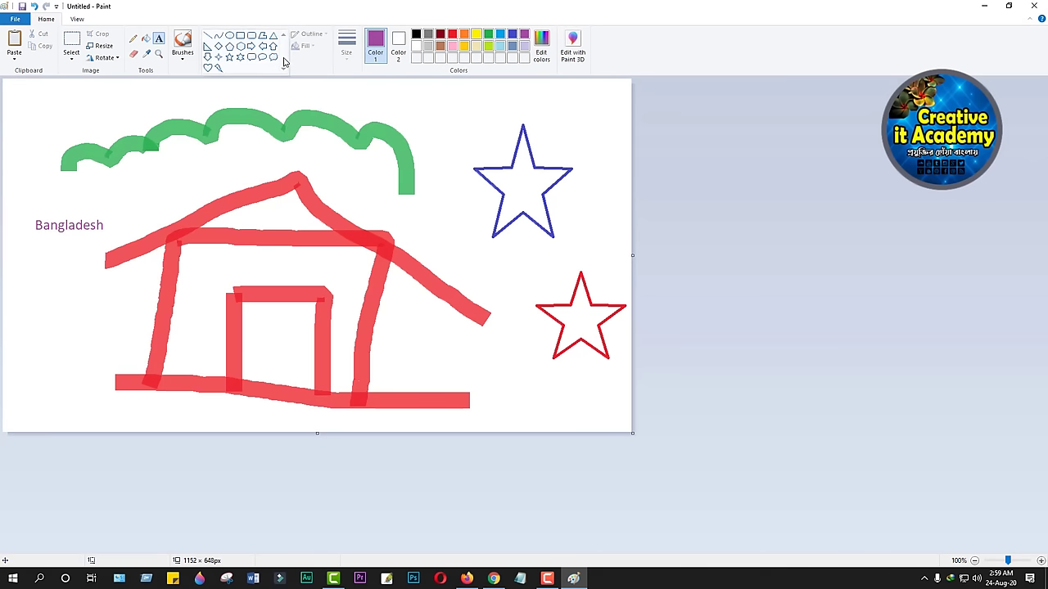
{"action": "left_click", "coordinate": [208, 68]}
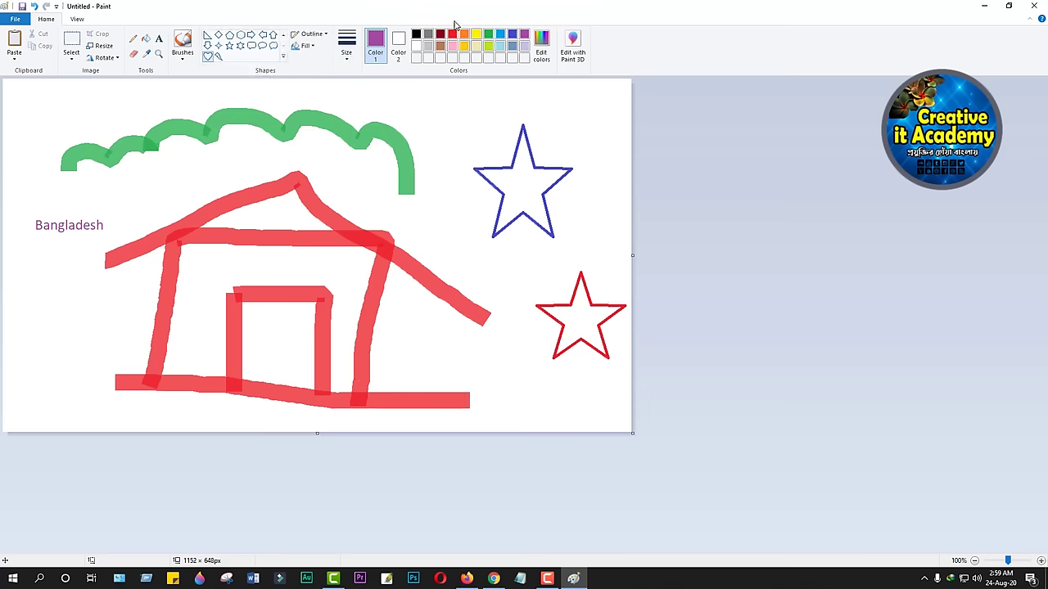
{"action": "left_click", "coordinate": [512, 34]}
{"action": "left_click_drag", "start_coordinate": [56, 292], "coordinate": [123, 346]}
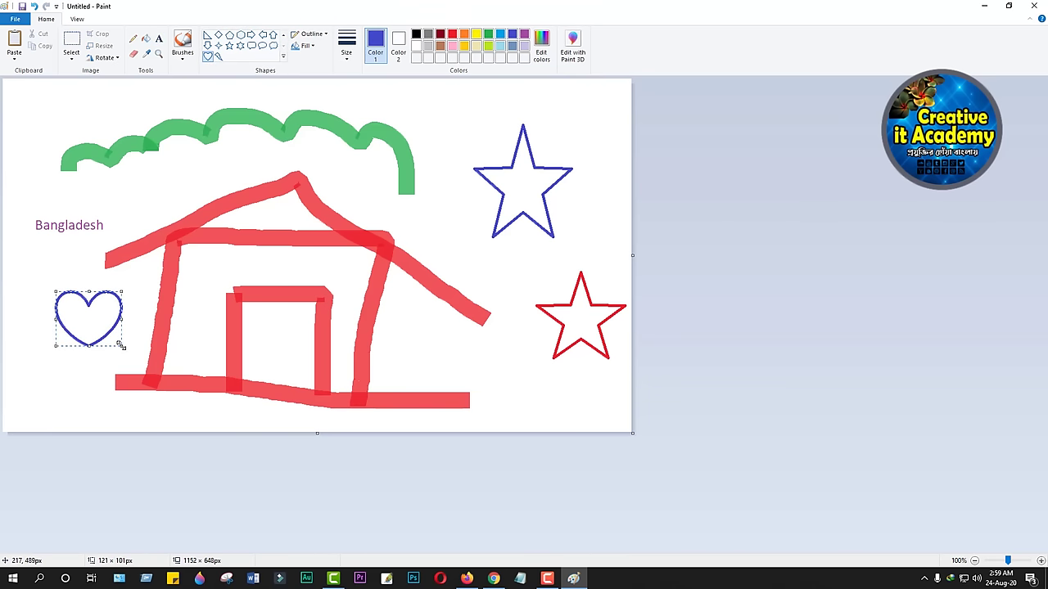
Erase the left tip of the green cloud line, and paint an indigo brush stroke above the line.
{"action": "left_click", "coordinate": [135, 55]}
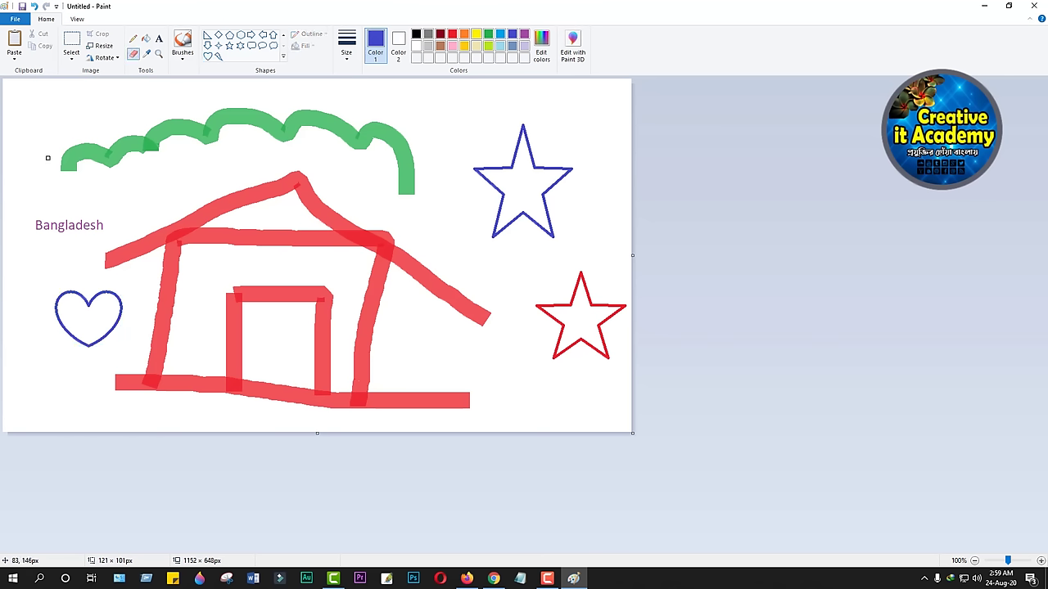
{"action": "mouse_move", "coordinate": [47, 158]}
{"action": "left_mouse_down"}
{"action": "mouse_move", "coordinate": [82, 160]}
{"action": "mouse_move", "coordinate": [69, 167]}
{"action": "left_mouse_up"}
{"action": "left_click", "coordinate": [133, 38]}
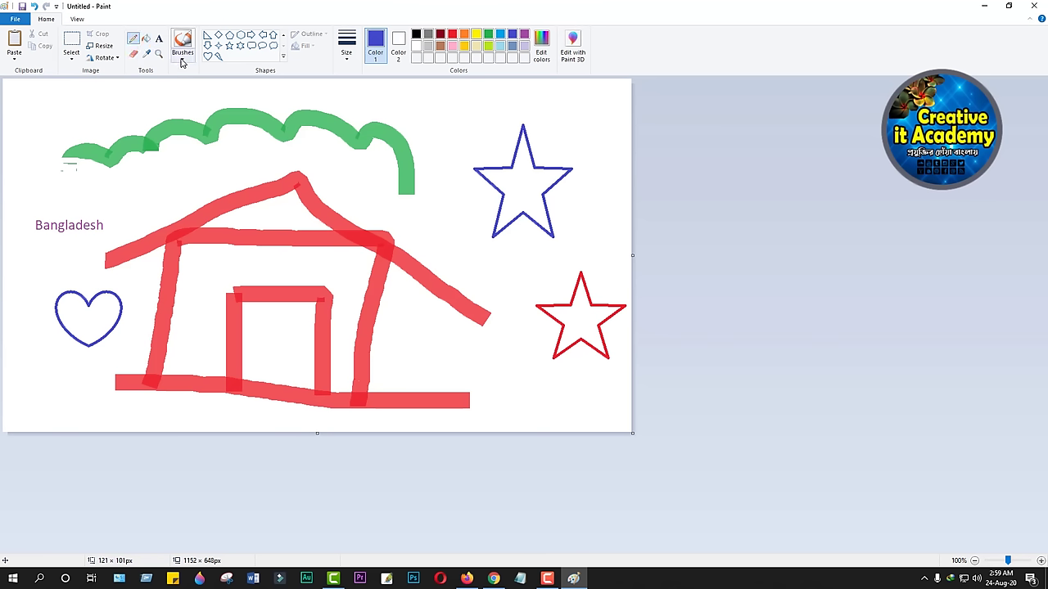
{"action": "left_click", "coordinate": [182, 61]}
{"action": "left_click", "coordinate": [183, 119]}
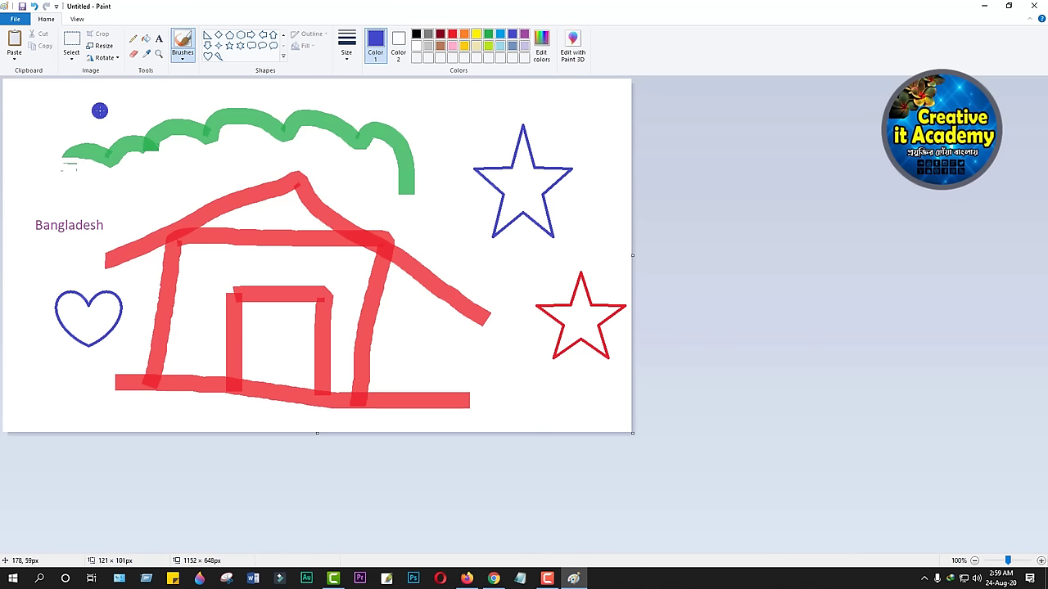
{"action": "mouse_move", "coordinate": [98, 108]}
{"action": "left_mouse_down"}
{"action": "mouse_move", "coordinate": [61, 131]}
{"action": "mouse_move", "coordinate": [140, 110]}
{"action": "mouse_move", "coordinate": [188, 167]}
{"action": "mouse_move", "coordinate": [309, 159]}
{"action": "mouse_move", "coordinate": [442, 216]}
{"action": "mouse_move", "coordinate": [462, 135]}
{"action": "left_mouse_up"}
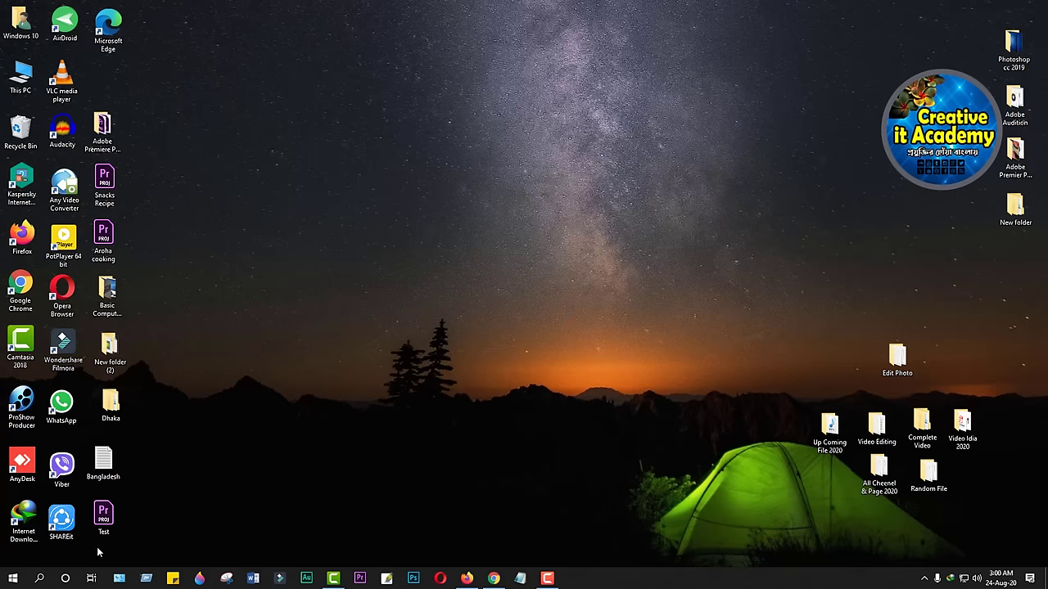
Search Windows for "p", open Paint 3D, and start a new project.
{"action": "left_click", "coordinate": [39, 577]}
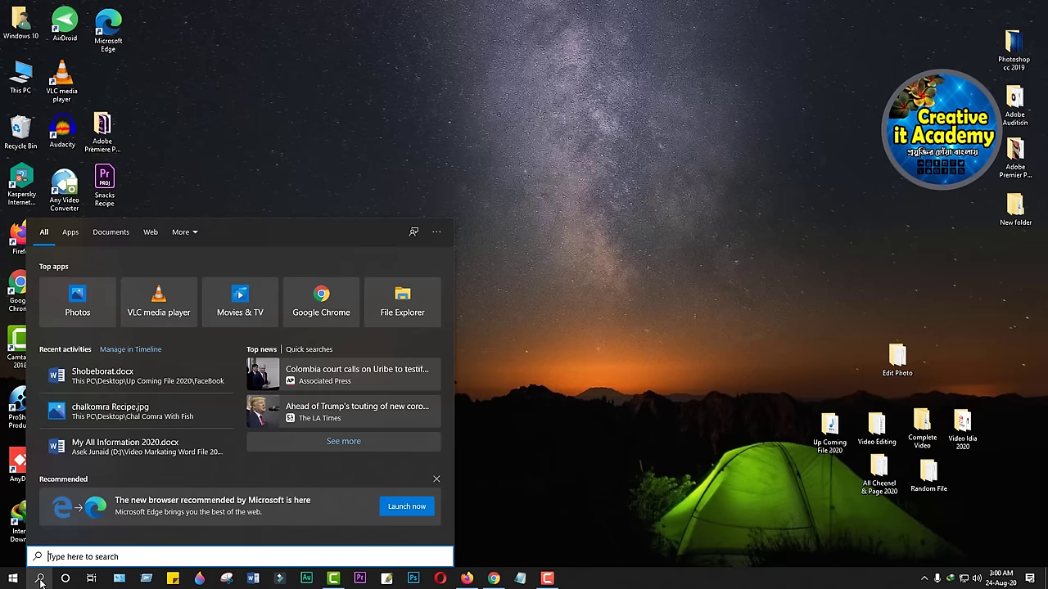
{"action": "type", "text": "p"}
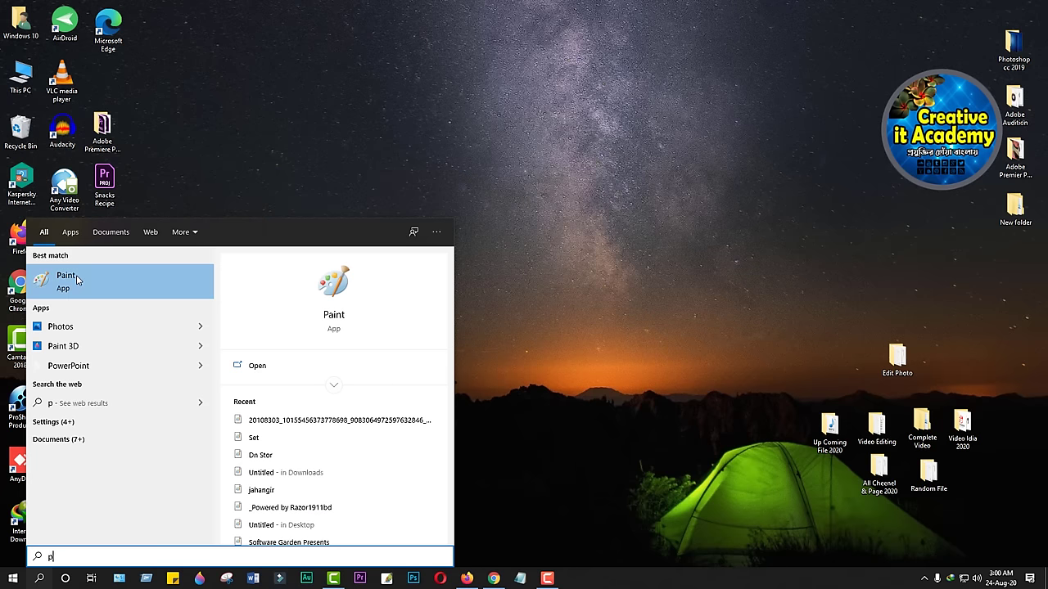
{"action": "left_click", "coordinate": [68, 350]}
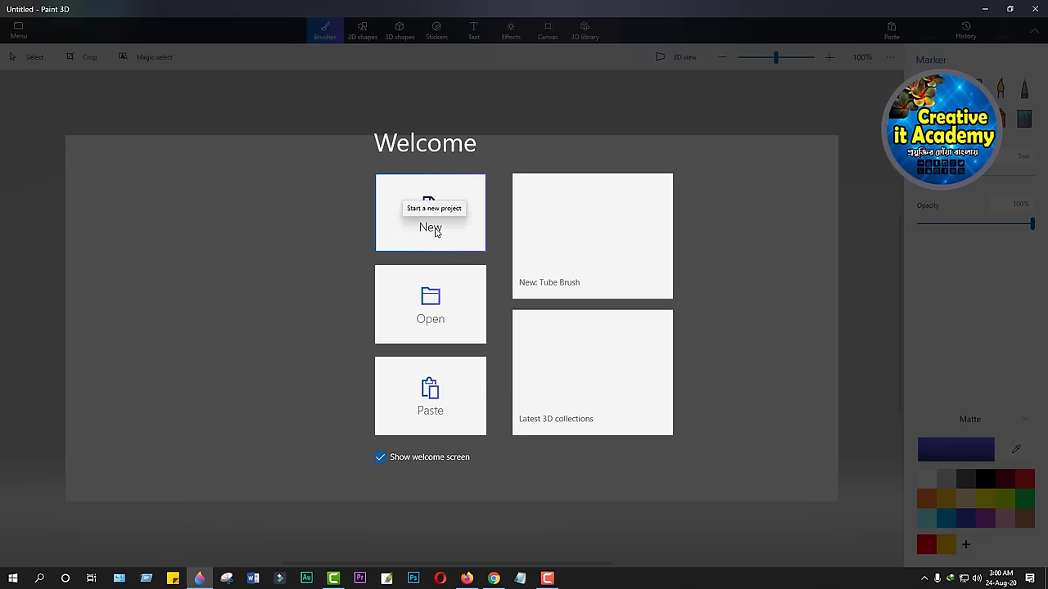
{"action": "left_click", "coordinate": [435, 231]}
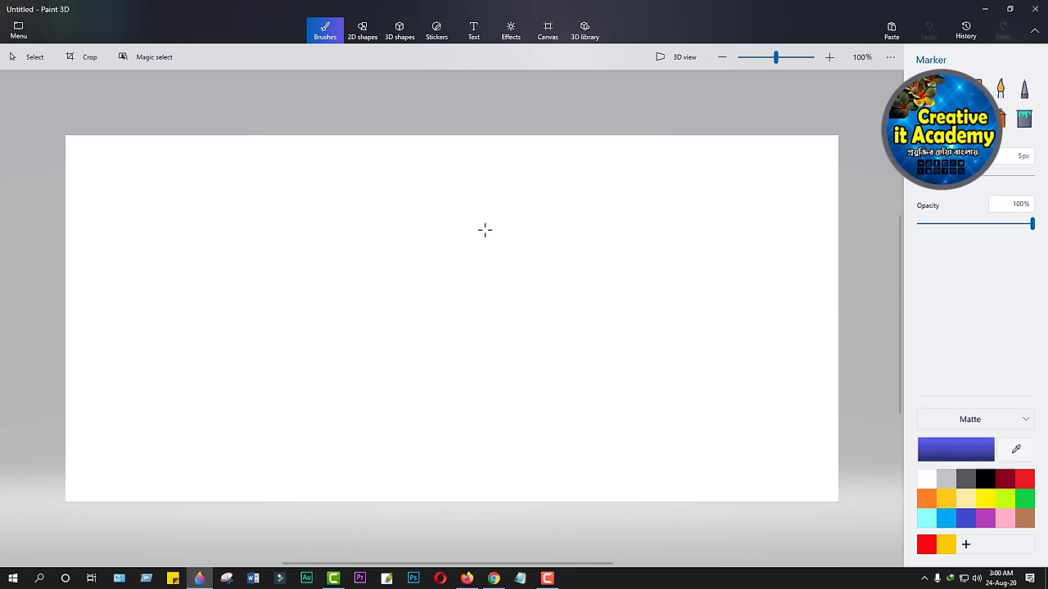
Fill the blank canvas with light blue using the Fill tool.
{"action": "left_click", "coordinate": [1025, 120]}
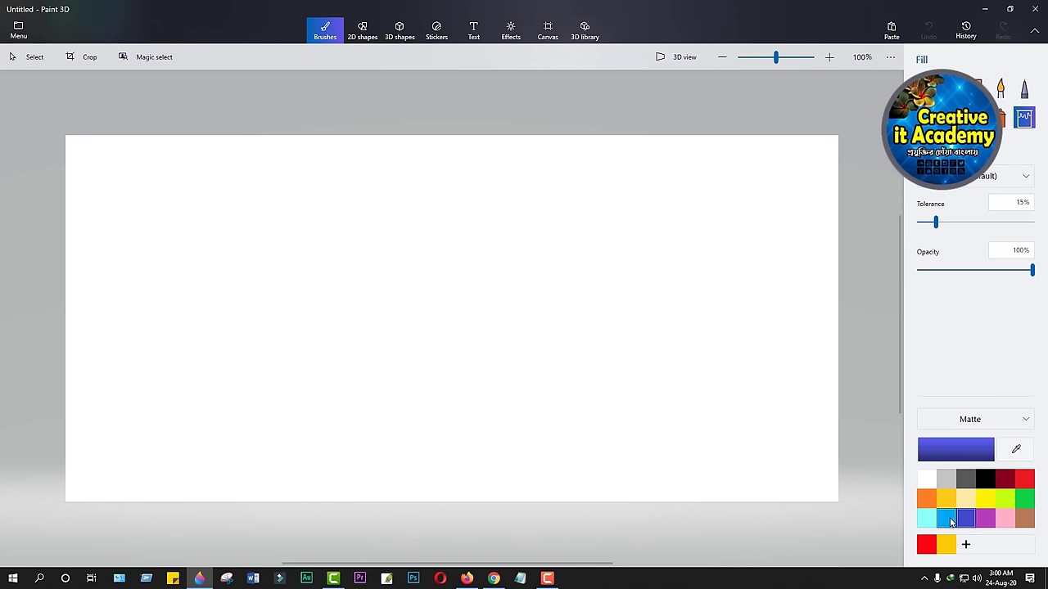
{"action": "left_click", "coordinate": [948, 518]}
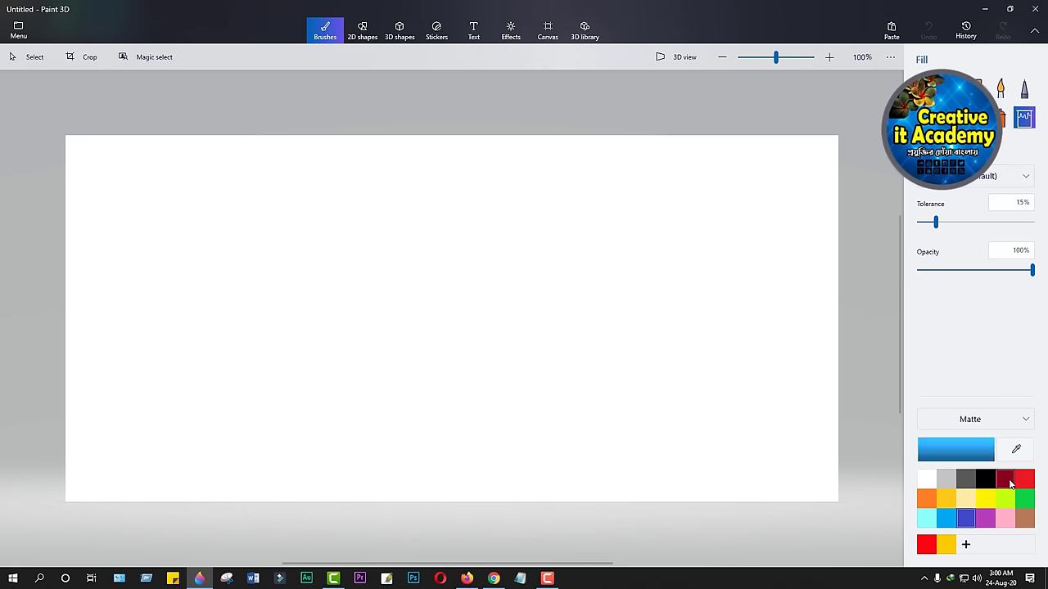
{"action": "left_click", "coordinate": [468, 294]}
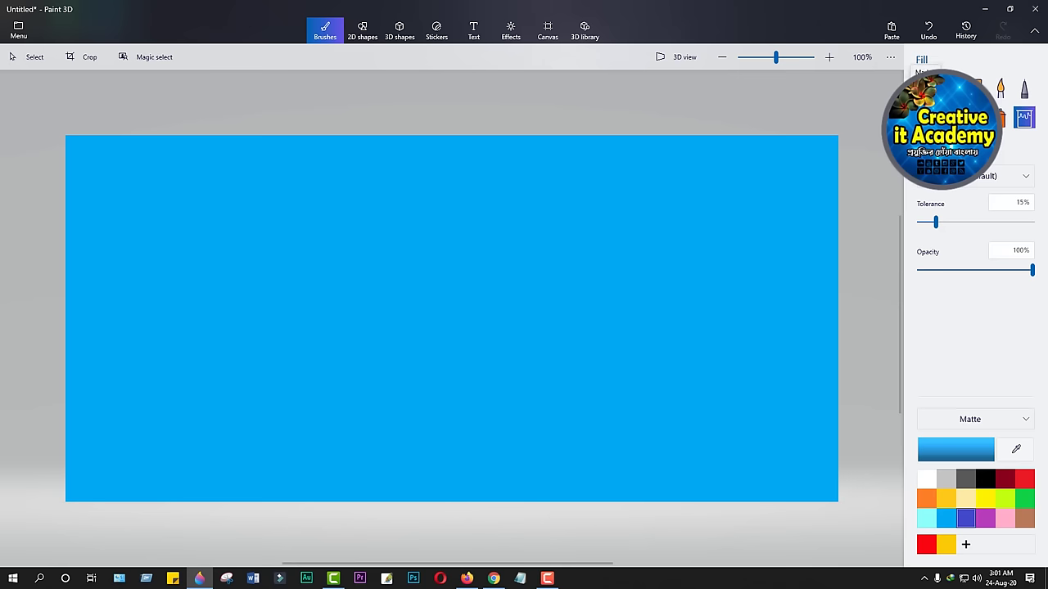
Draw a freehand red squiggle on the blue canvas with the Marker, and undo it.
{"action": "left_click", "coordinate": [929, 87]}
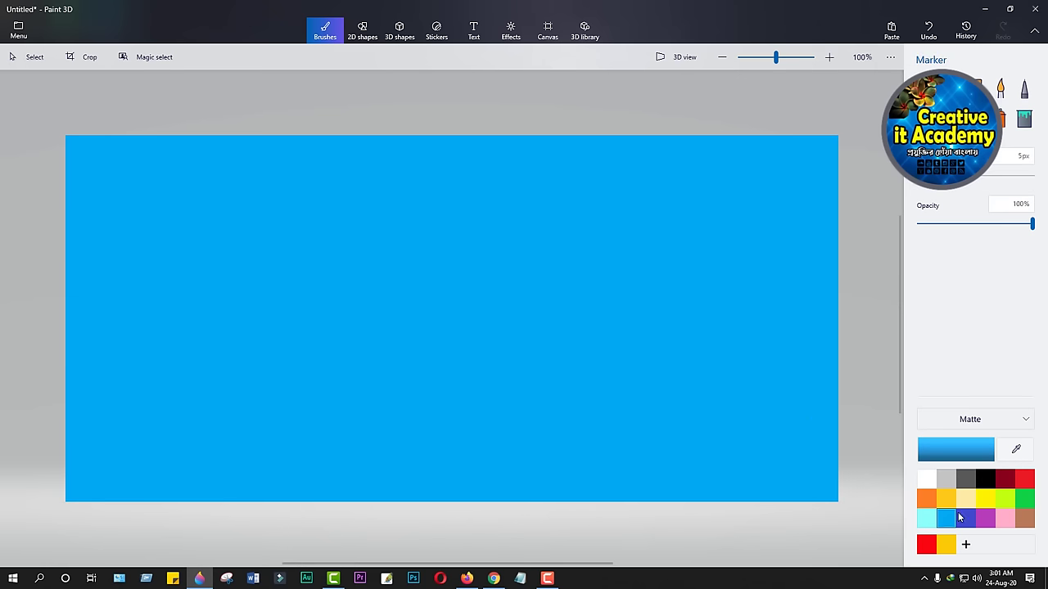
{"action": "left_click", "coordinate": [1025, 478]}
{"action": "mouse_move", "coordinate": [335, 354]}
{"action": "left_mouse_down"}
{"action": "mouse_move", "coordinate": [344, 322]}
{"action": "mouse_move", "coordinate": [362, 351]}
{"action": "mouse_move", "coordinate": [428, 311]}
{"action": "mouse_move", "coordinate": [604, 316]}
{"action": "mouse_move", "coordinate": [398, 398]}
{"action": "mouse_move", "coordinate": [512, 227]}
{"action": "mouse_move", "coordinate": [387, 259]}
{"action": "left_mouse_up"}
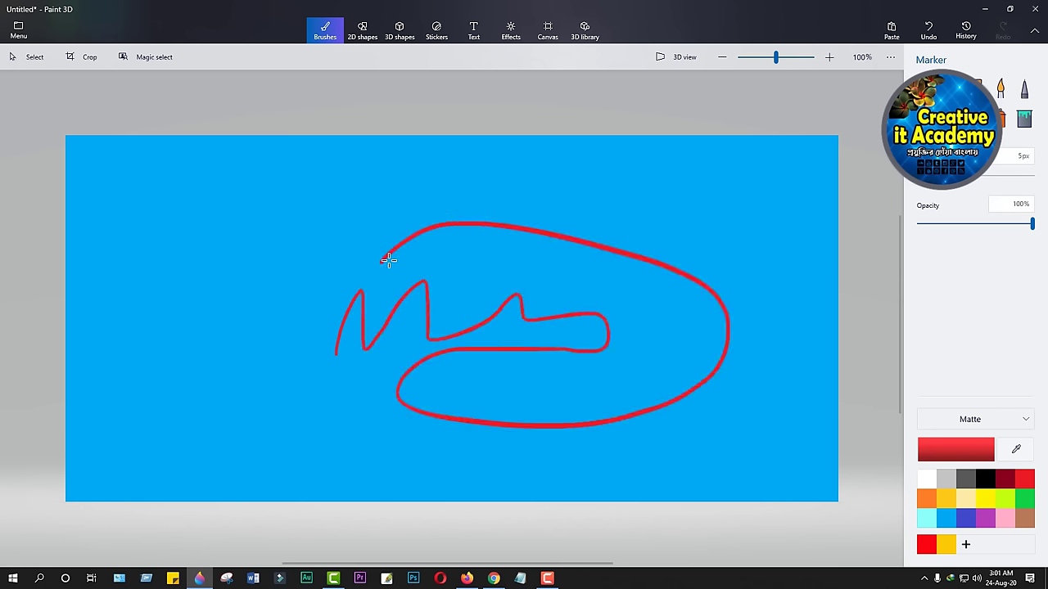
{"action": "left_click", "coordinate": [928, 32]}
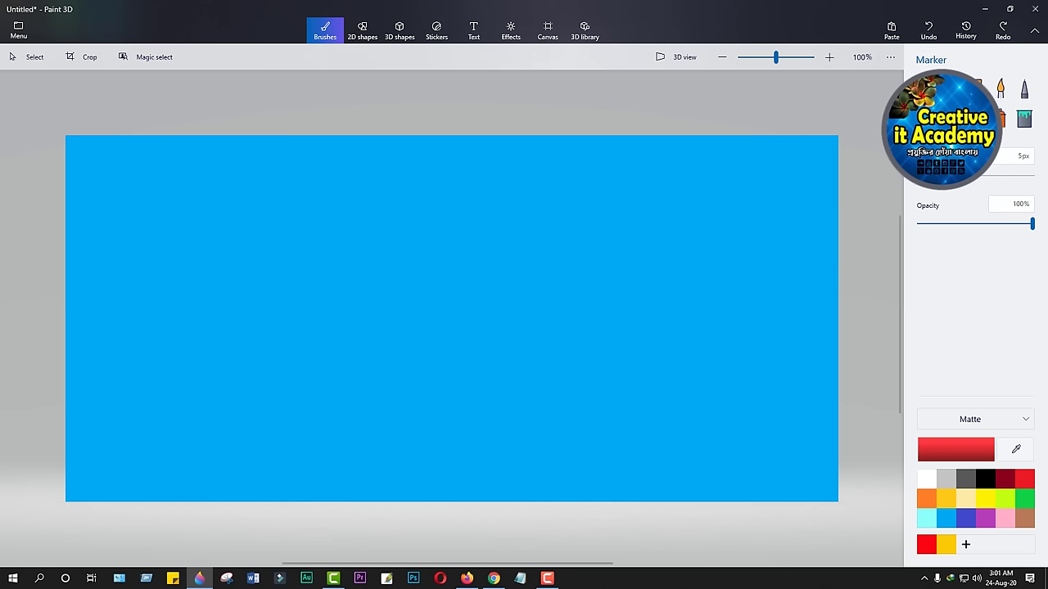
Draw a green freehand stroke and a red one beside it with the Calligraphy pen.
{"action": "left_click", "coordinate": [953, 87]}
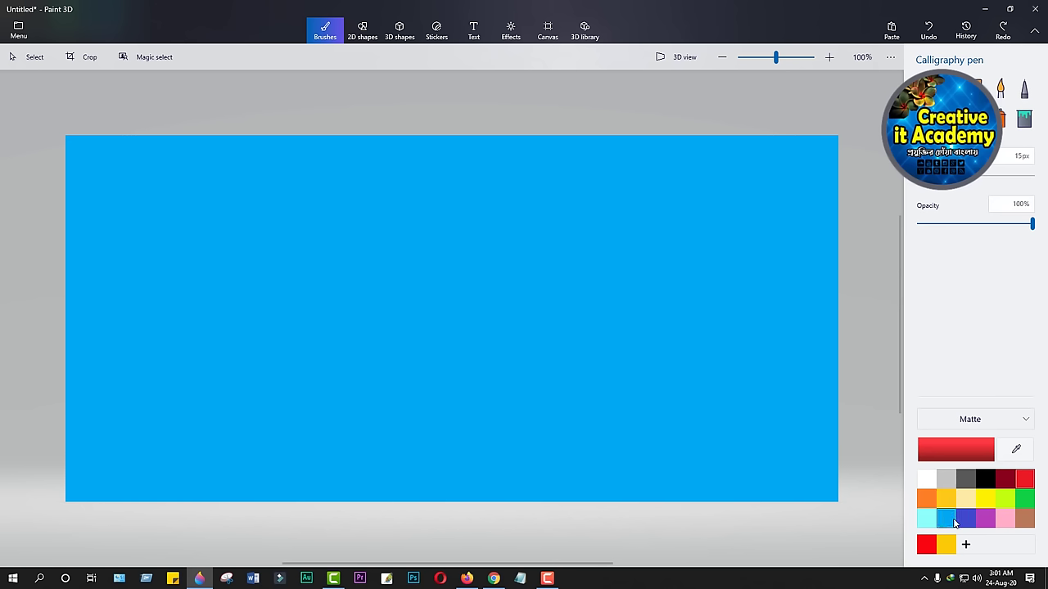
{"action": "left_click", "coordinate": [1024, 501]}
{"action": "mouse_move", "coordinate": [302, 369]}
{"action": "left_mouse_down"}
{"action": "mouse_move", "coordinate": [374, 276]}
{"action": "mouse_move", "coordinate": [343, 336]}
{"action": "mouse_move", "coordinate": [448, 344]}
{"action": "left_mouse_up"}
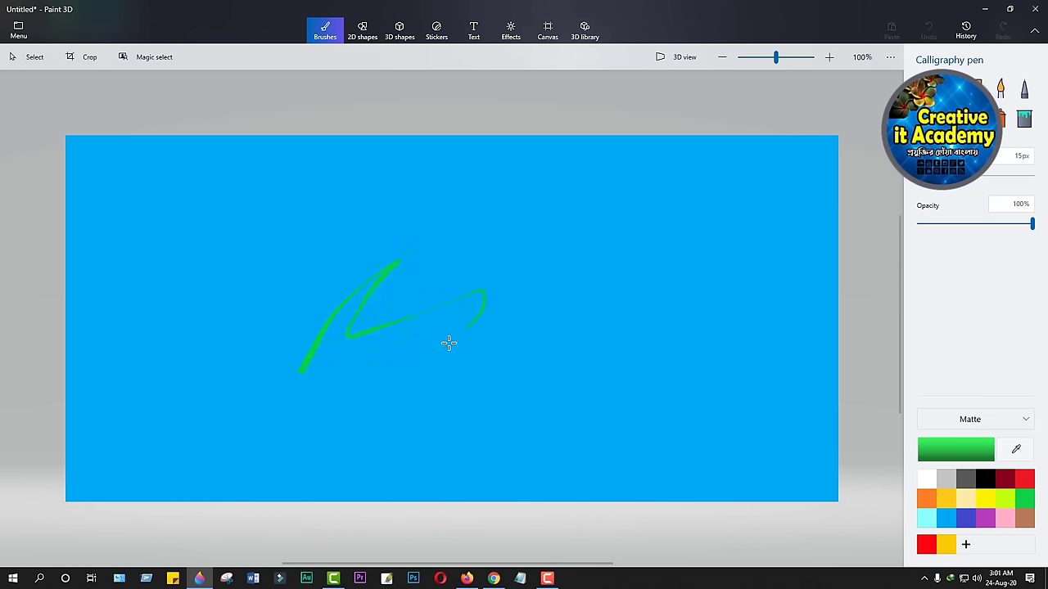
{"action": "left_click", "coordinate": [1025, 479]}
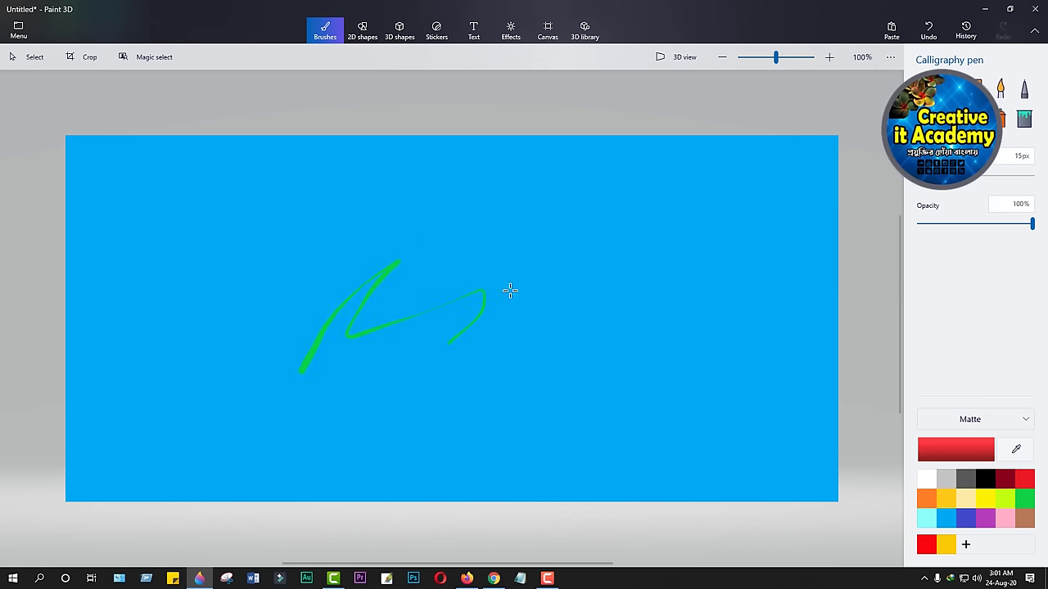
{"action": "mouse_move", "coordinate": [517, 280]}
{"action": "left_mouse_down"}
{"action": "mouse_move", "coordinate": [483, 383]}
{"action": "mouse_move", "coordinate": [637, 373]}
{"action": "left_mouse_up"}
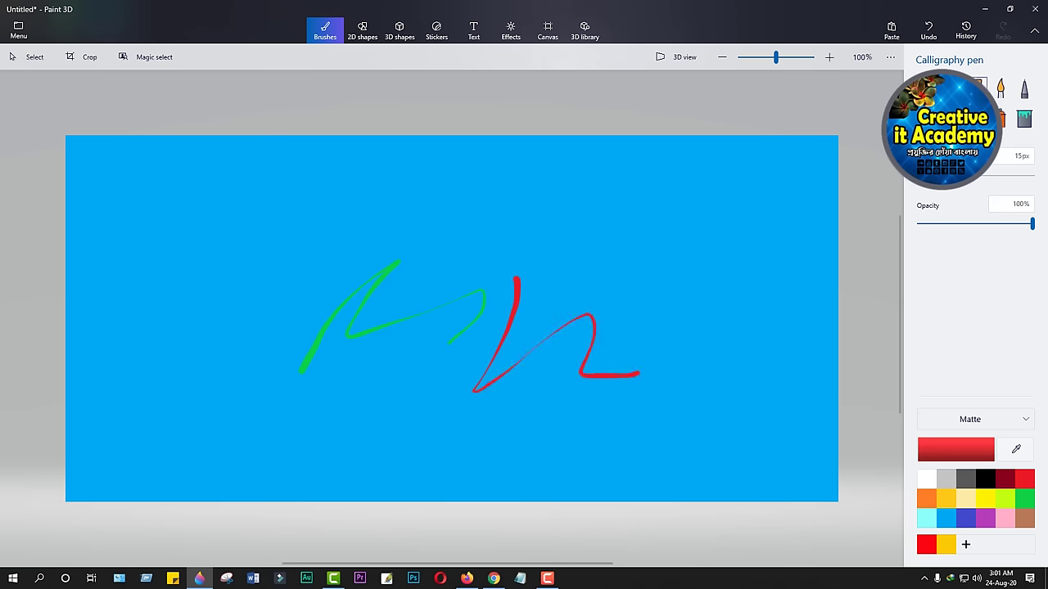
Paint a thick red zigzag above the calligraphy strokes and a red inverted V near the canvas's left edge with the Oil brush.
{"action": "left_click", "coordinate": [976, 90]}
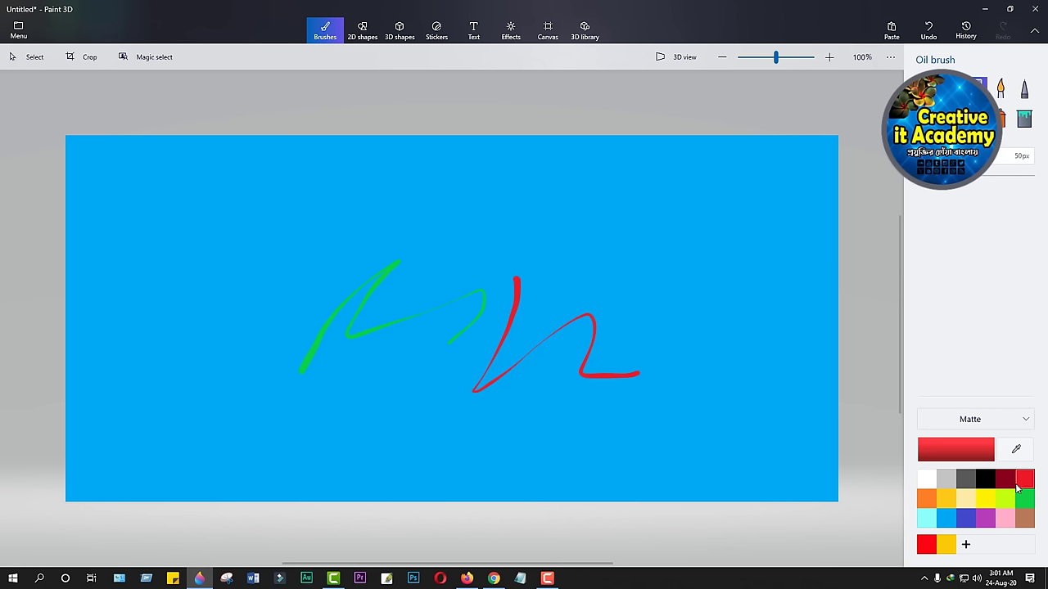
{"action": "mouse_move", "coordinate": [589, 215]}
{"action": "left_mouse_down"}
{"action": "mouse_move", "coordinate": [606, 278]}
{"action": "mouse_move", "coordinate": [665, 258]}
{"action": "mouse_move", "coordinate": [731, 290]}
{"action": "left_mouse_up"}
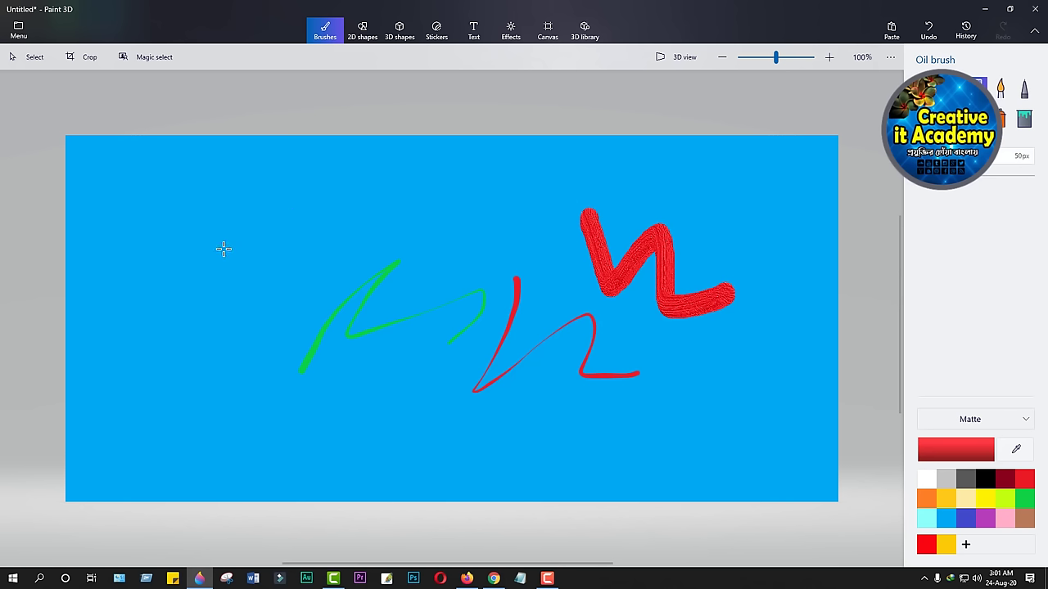
{"action": "mouse_move", "coordinate": [163, 336]}
{"action": "left_mouse_down"}
{"action": "mouse_move", "coordinate": [183, 234]}
{"action": "mouse_move", "coordinate": [196, 309]}
{"action": "left_mouse_up"}
Paint red Oil brush rays around the circle to form a sun shape.
{"action": "mouse_move", "coordinate": [320, 225]}
{"action": "left_mouse_down"}
{"action": "mouse_move", "coordinate": [293, 285]}
{"action": "mouse_move", "coordinate": [406, 238]}
{"action": "mouse_move", "coordinate": [332, 209]}
{"action": "mouse_move", "coordinate": [324, 217]}
{"action": "mouse_move", "coordinate": [305, 170]}
{"action": "mouse_move", "coordinate": [347, 201]}
{"action": "mouse_move", "coordinate": [385, 168]}
{"action": "mouse_move", "coordinate": [398, 215]}
{"action": "mouse_move", "coordinate": [452, 199]}
{"action": "left_mouse_up"}
{"action": "mouse_move", "coordinate": [429, 241]}
{"action": "left_mouse_down"}
{"action": "mouse_move", "coordinate": [463, 266]}
{"action": "mouse_move", "coordinate": [412, 299]}
{"action": "mouse_move", "coordinate": [446, 354]}
{"action": "left_mouse_up"}
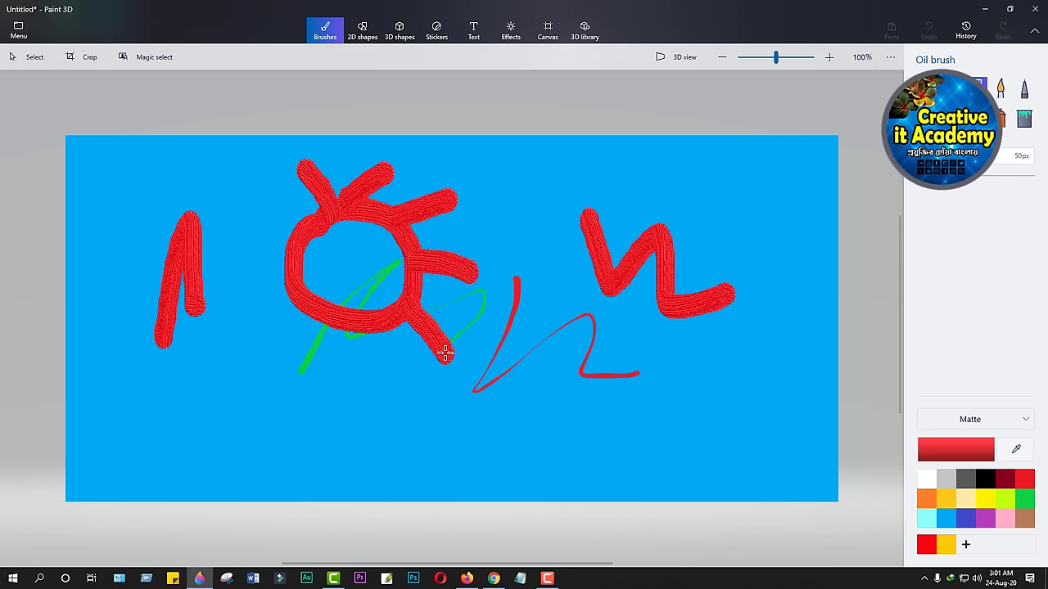
{"action": "left_click_drag", "start_coordinate": [379, 327], "coordinate": [366, 387]}
{"action": "left_click_drag", "start_coordinate": [323, 315], "coordinate": [304, 343]}
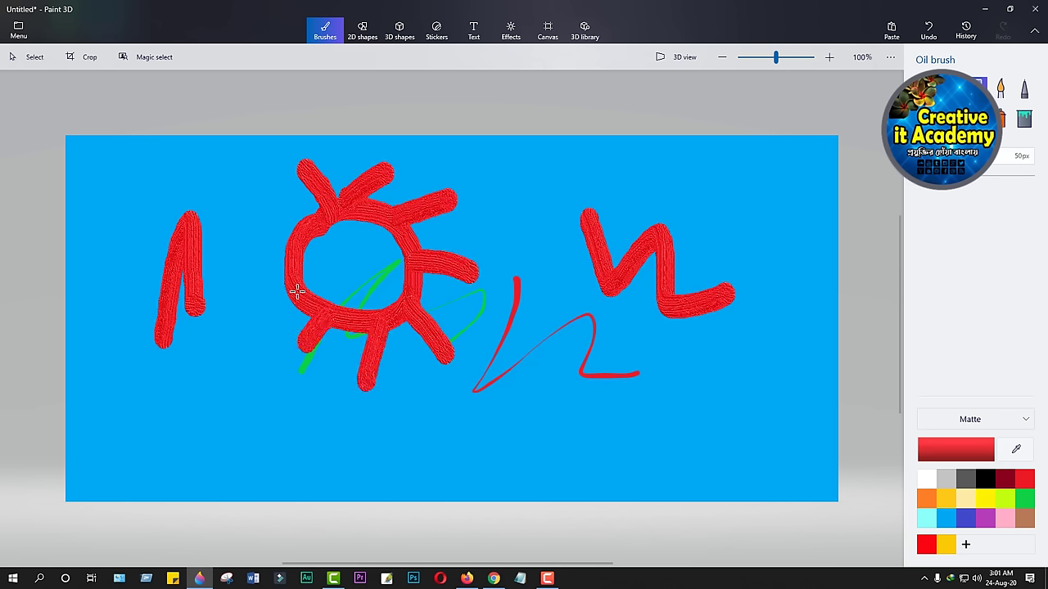
{"action": "left_click_drag", "start_coordinate": [299, 298], "coordinate": [263, 304]}
{"action": "left_click_drag", "start_coordinate": [296, 246], "coordinate": [248, 226]}
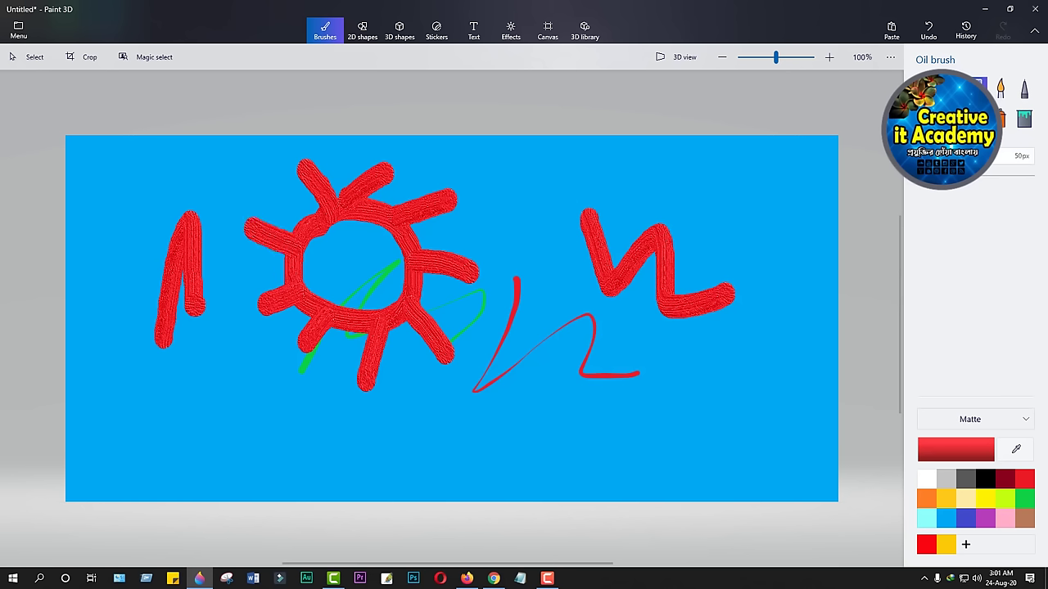
Paint a wavy red Watercolor stroke below the zigzag and a longer lime one across it.
{"action": "left_click", "coordinate": [1001, 89]}
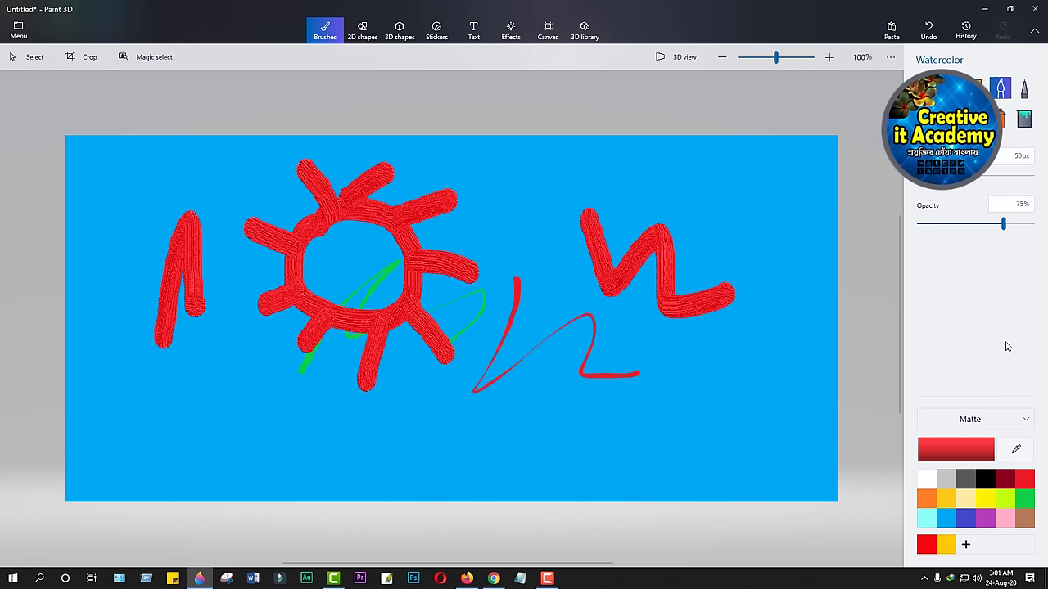
{"action": "left_click_drag", "start_coordinate": [696, 398], "coordinate": [524, 430]}
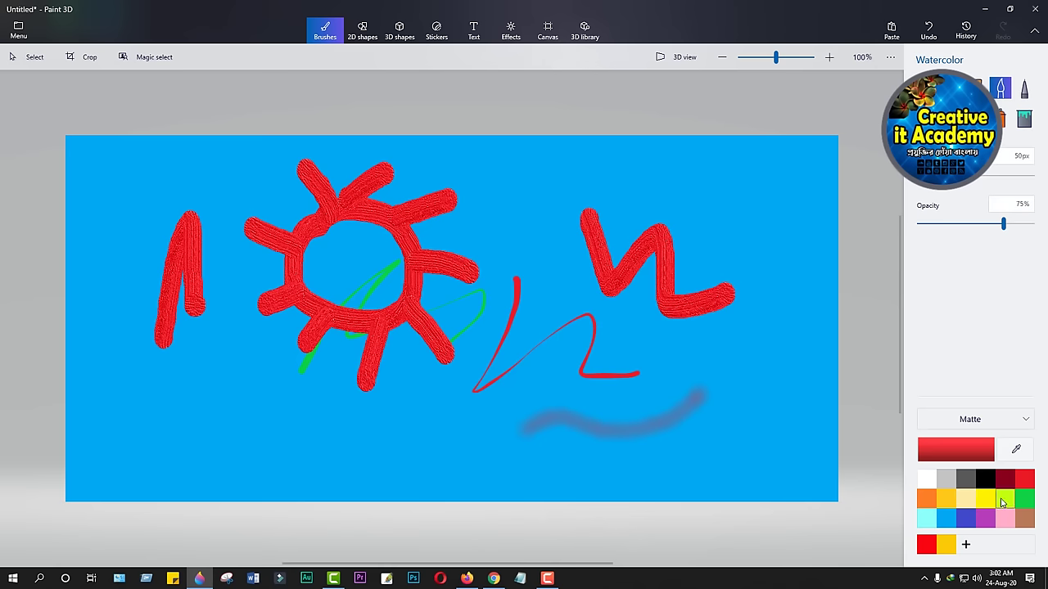
{"action": "left_click", "coordinate": [1005, 497]}
{"action": "mouse_move", "coordinate": [762, 355]}
{"action": "left_mouse_down"}
{"action": "mouse_move", "coordinate": [732, 428]}
{"action": "mouse_move", "coordinate": [431, 442]}
{"action": "left_mouse_up"}
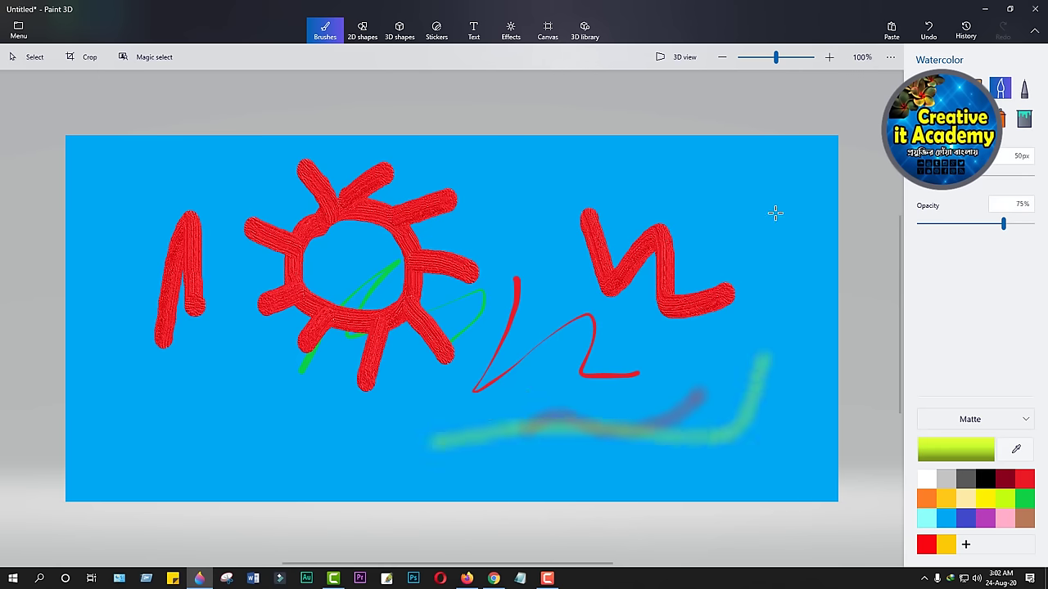
Recolour the canvas background with the Fill tool in beige, indigo, pink, green and finally lime.
{"action": "left_click", "coordinate": [1024, 119]}
{"action": "left_click", "coordinate": [965, 501]}
{"action": "left_click", "coordinate": [783, 263]}
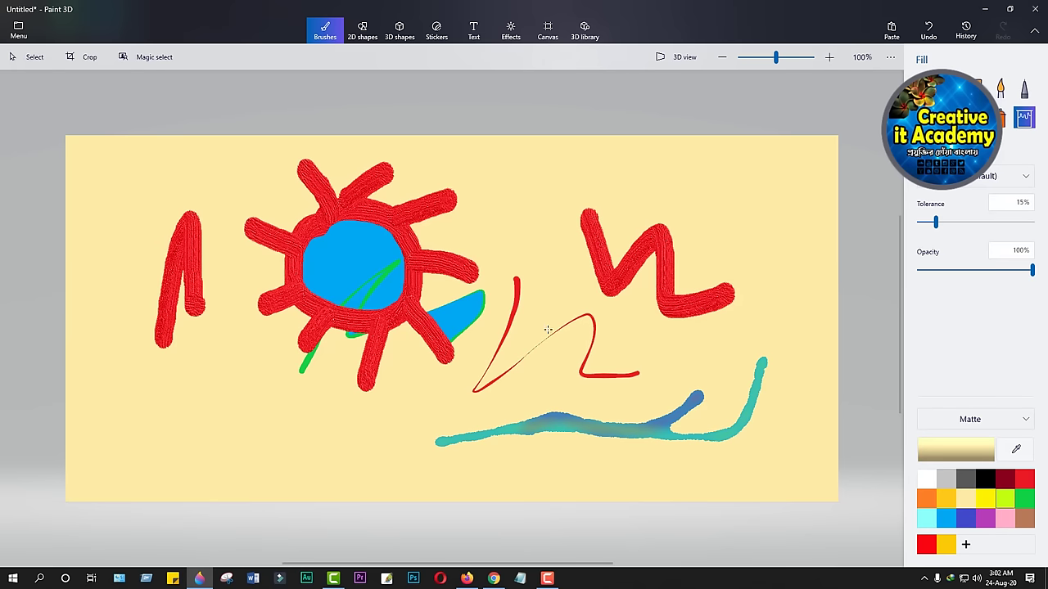
{"action": "left_click", "coordinate": [966, 518]}
{"action": "left_click", "coordinate": [729, 192]}
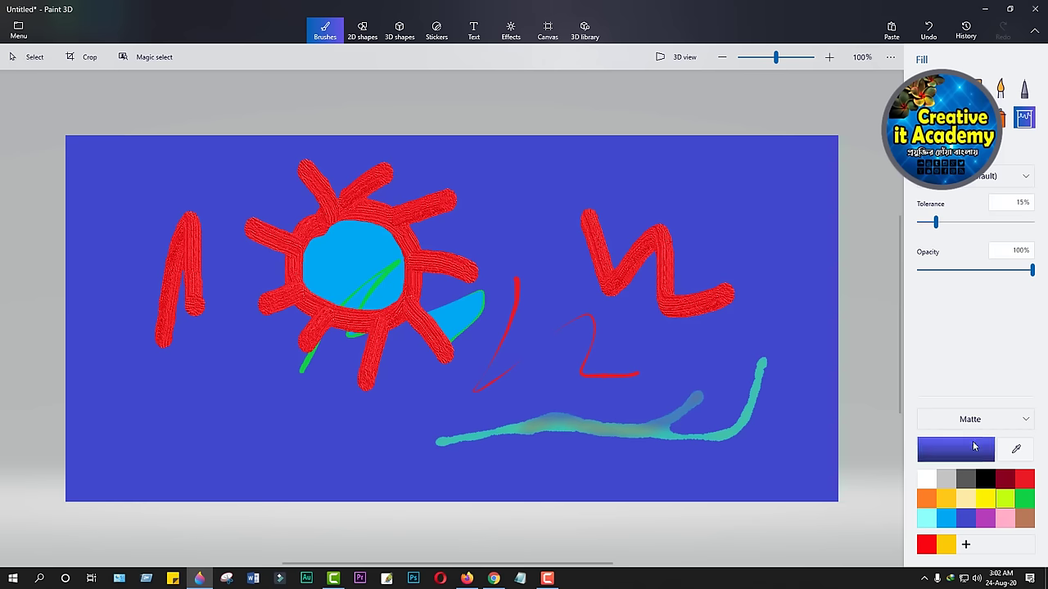
{"action": "left_click", "coordinate": [1005, 519]}
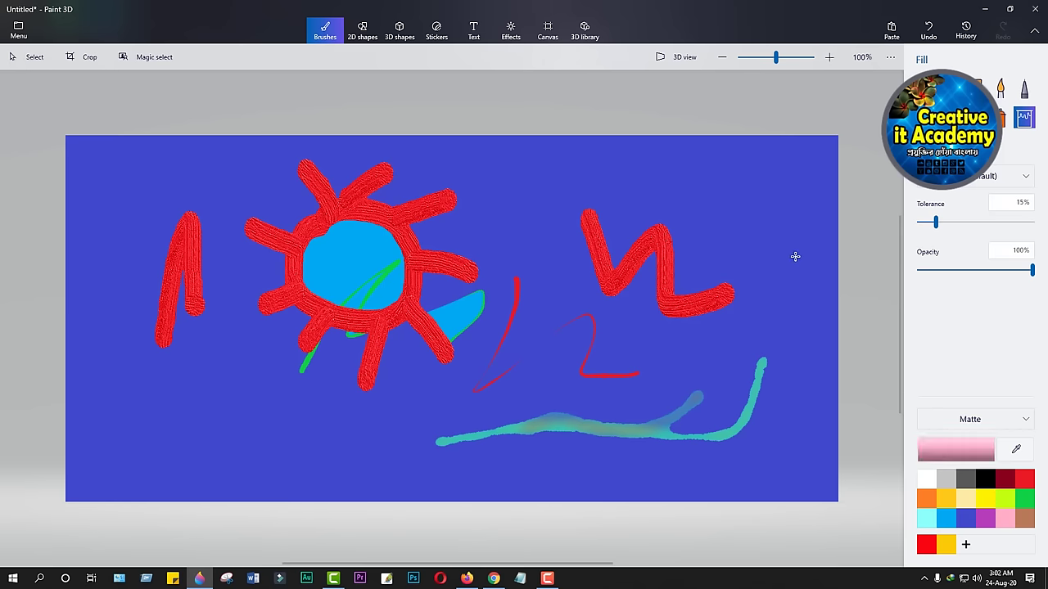
{"action": "left_click", "coordinate": [791, 248]}
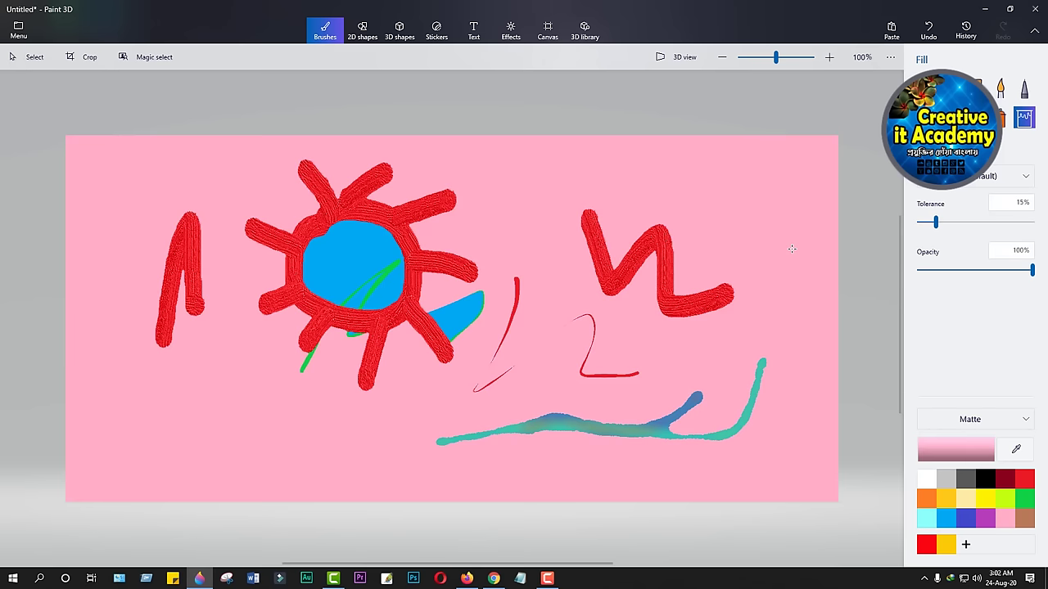
{"action": "left_click", "coordinate": [1025, 498]}
{"action": "left_click", "coordinate": [793, 285]}
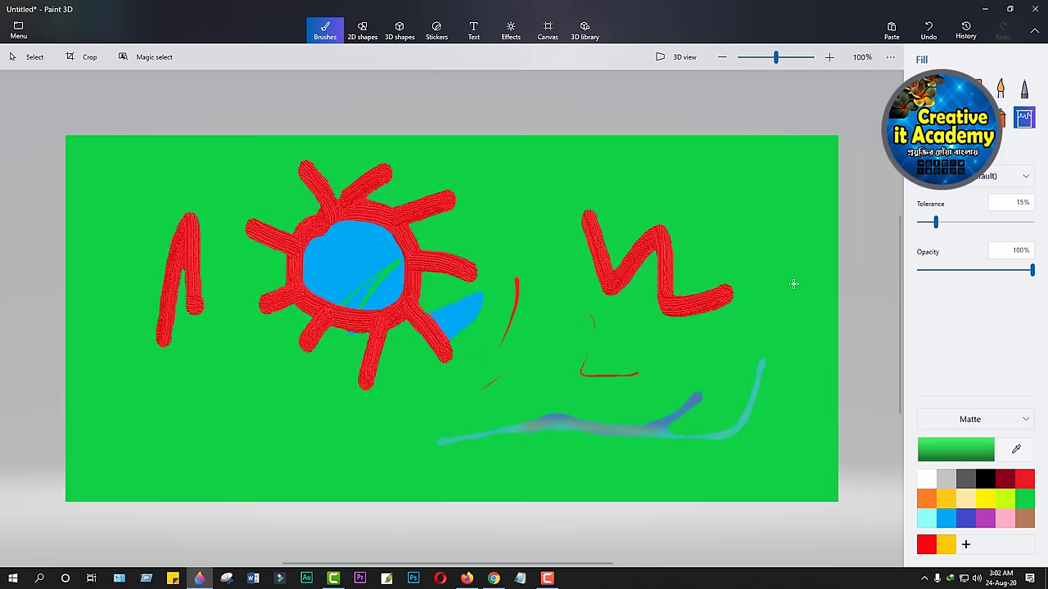
{"action": "left_click", "coordinate": [1005, 498]}
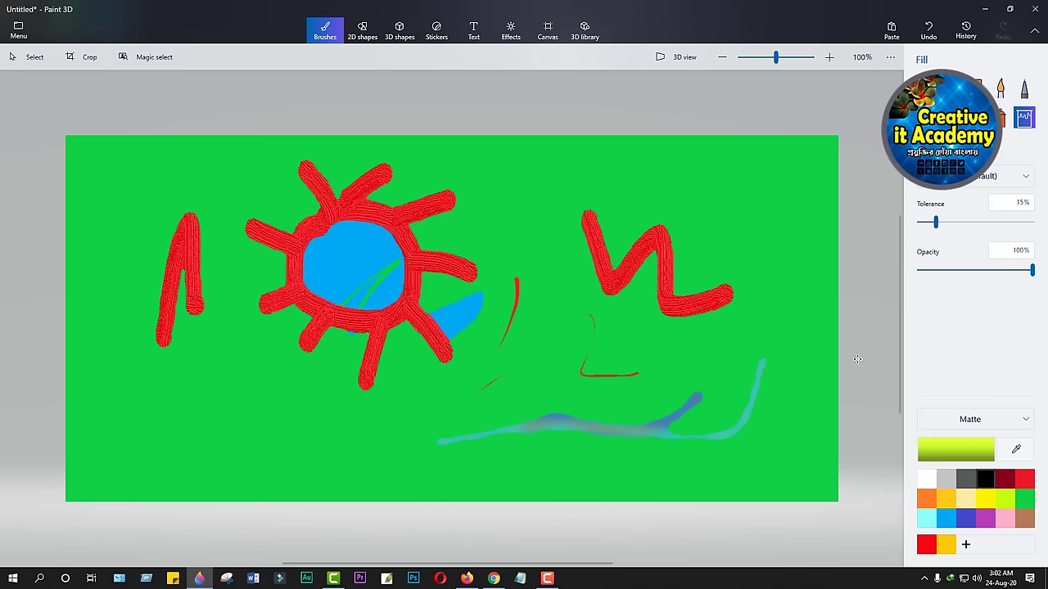
{"action": "left_click", "coordinate": [771, 230]}
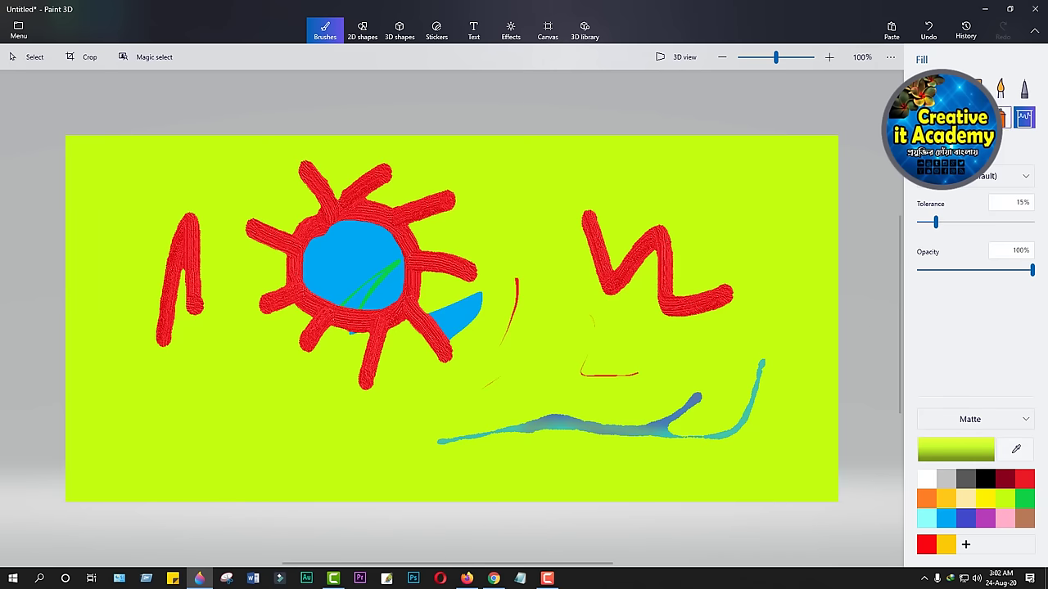
Paint long indigo freehand loops and waves across the lime canvas with the Oil brush.
{"action": "left_click", "coordinate": [979, 85]}
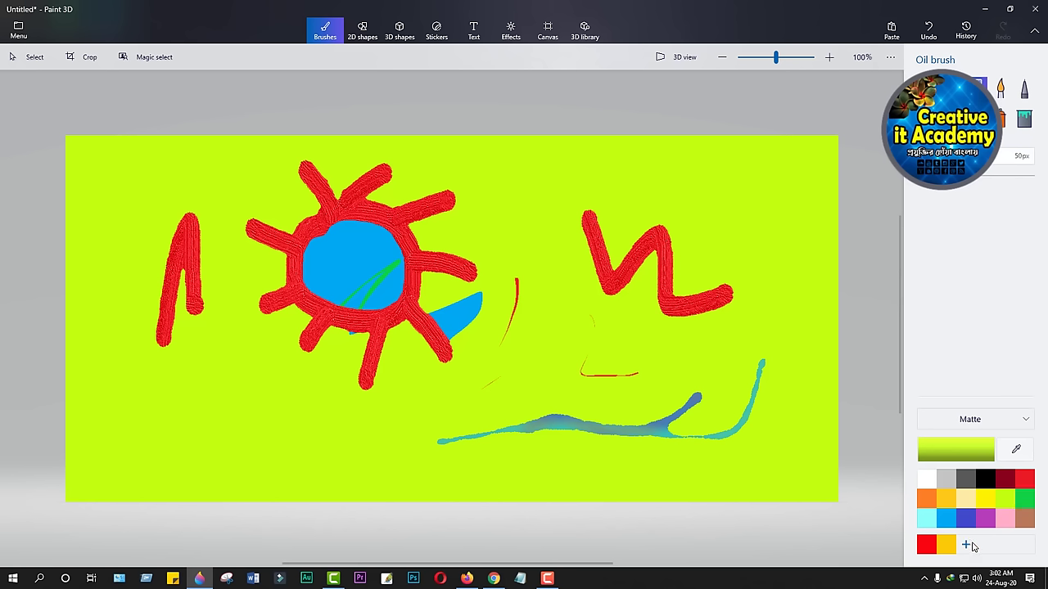
{"action": "left_click", "coordinate": [966, 517]}
{"action": "mouse_move", "coordinate": [180, 452]}
{"action": "left_mouse_down"}
{"action": "mouse_move", "coordinate": [176, 434]}
{"action": "mouse_move", "coordinate": [219, 408]}
{"action": "mouse_move", "coordinate": [244, 463]}
{"action": "mouse_move", "coordinate": [282, 391]}
{"action": "mouse_move", "coordinate": [348, 409]}
{"action": "mouse_move", "coordinate": [369, 451]}
{"action": "mouse_move", "coordinate": [545, 414]}
{"action": "mouse_move", "coordinate": [504, 260]}
{"action": "mouse_move", "coordinate": [653, 337]}
{"action": "mouse_move", "coordinate": [757, 241]}
{"action": "left_mouse_up"}
{"action": "mouse_move", "coordinate": [711, 214]}
{"action": "left_mouse_down"}
{"action": "mouse_move", "coordinate": [557, 188]}
{"action": "mouse_move", "coordinate": [452, 234]}
{"action": "left_mouse_up"}
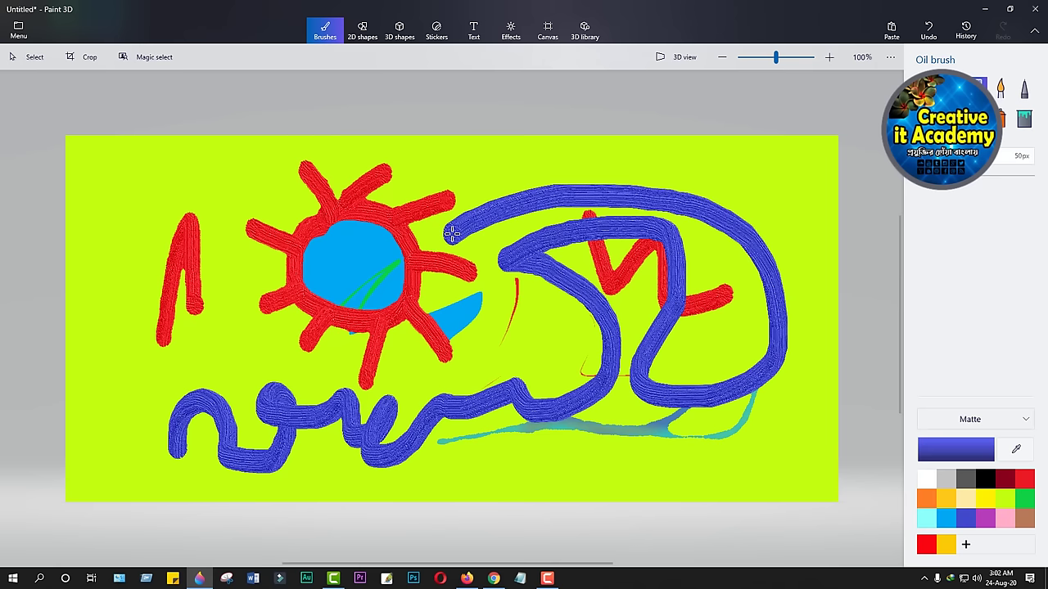
{"action": "mouse_move", "coordinate": [451, 234]}
{"action": "left_mouse_down"}
{"action": "mouse_move", "coordinate": [393, 172]}
{"action": "mouse_move", "coordinate": [737, 425]}
{"action": "mouse_move", "coordinate": [327, 376]}
{"action": "left_mouse_up"}
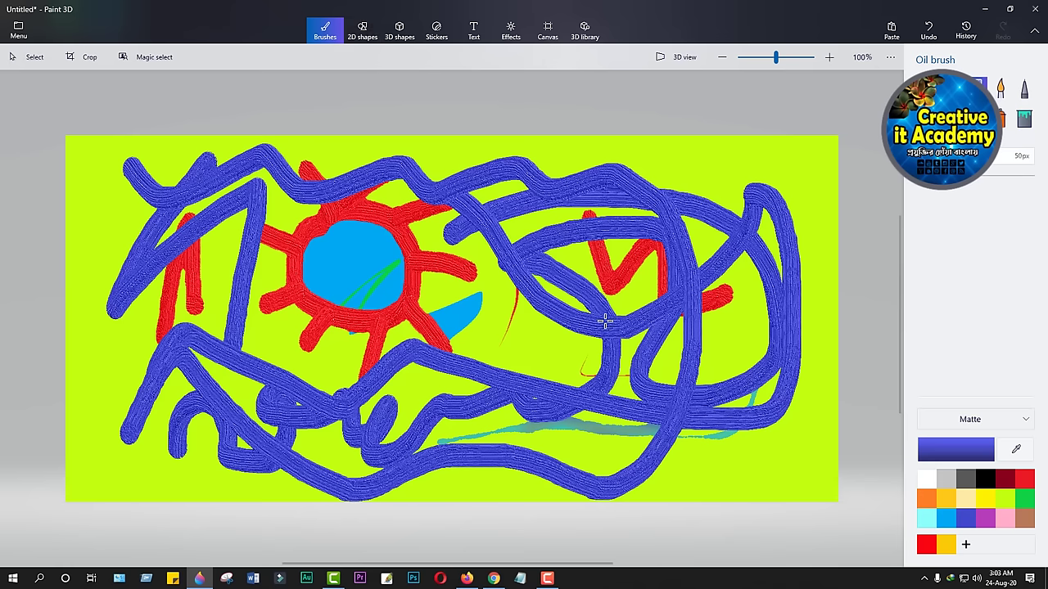
Return to the desktop and open the Alarms & Clock app.
{"action": "key", "text": "super+d"}
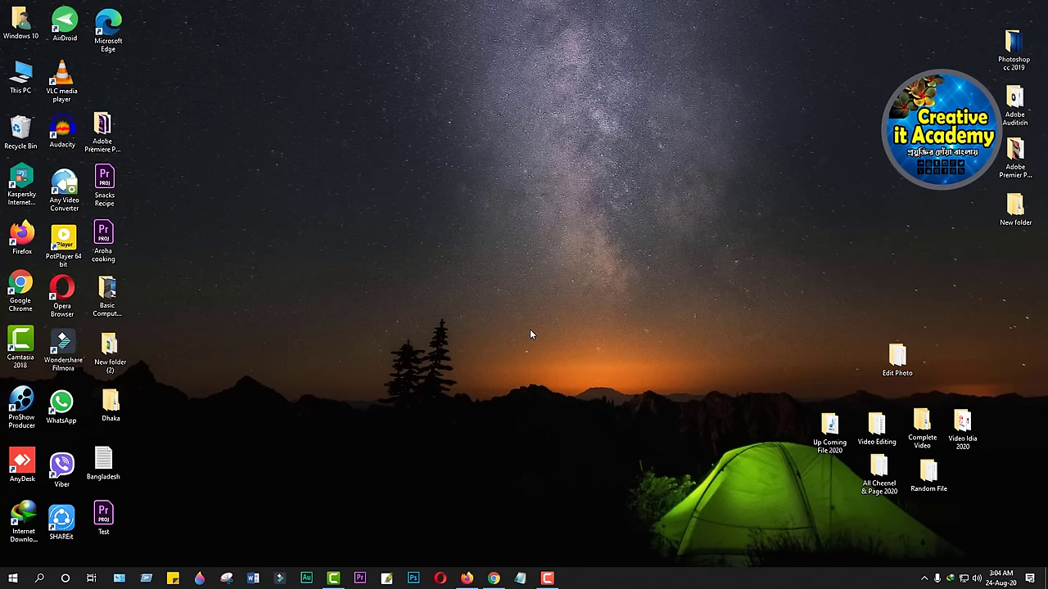
{"action": "left_click", "coordinate": [13, 578]}
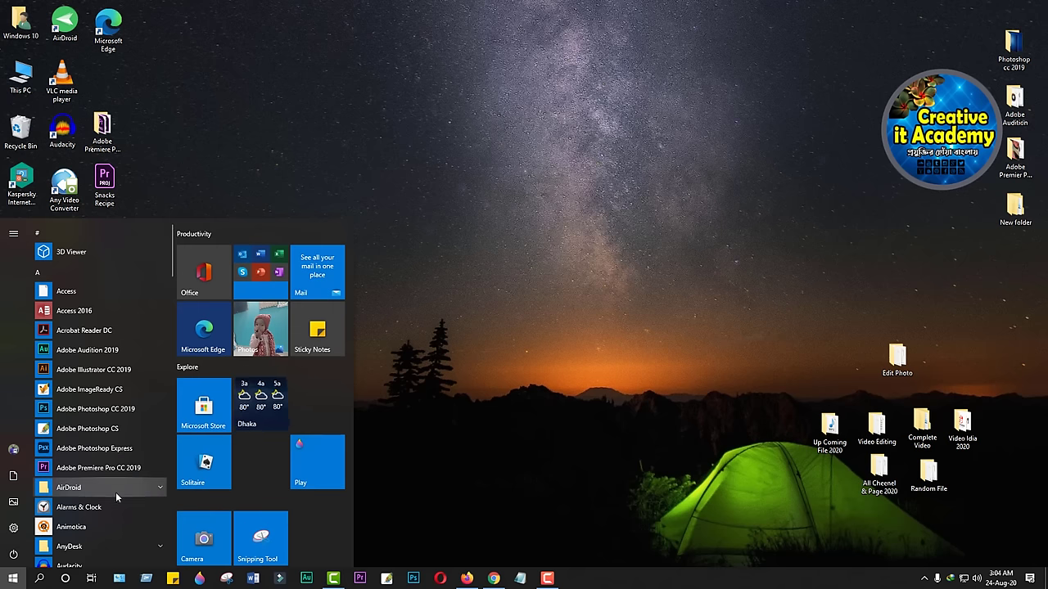
{"action": "left_click", "coordinate": [80, 508]}
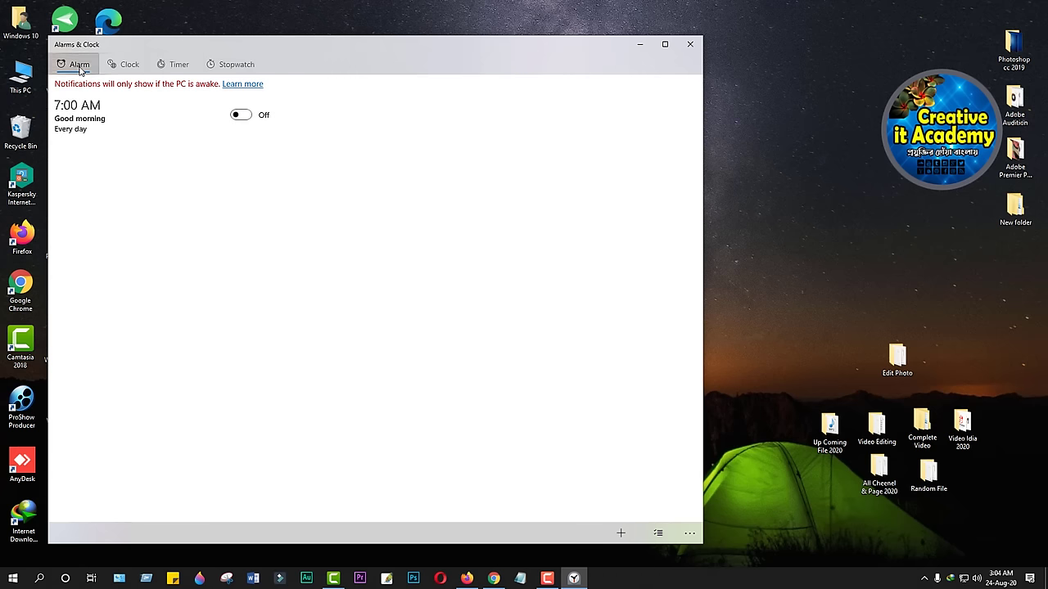
Open the Good morning alarm for editing and set its time to 10:00 PM.
{"action": "left_click", "coordinate": [245, 115]}
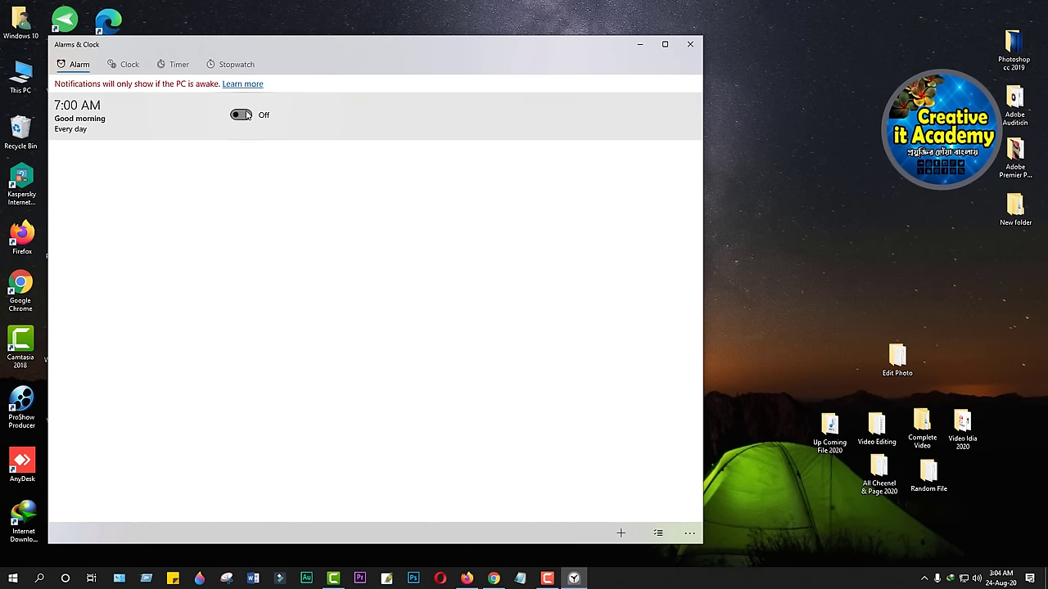
{"action": "left_click", "coordinate": [81, 131]}
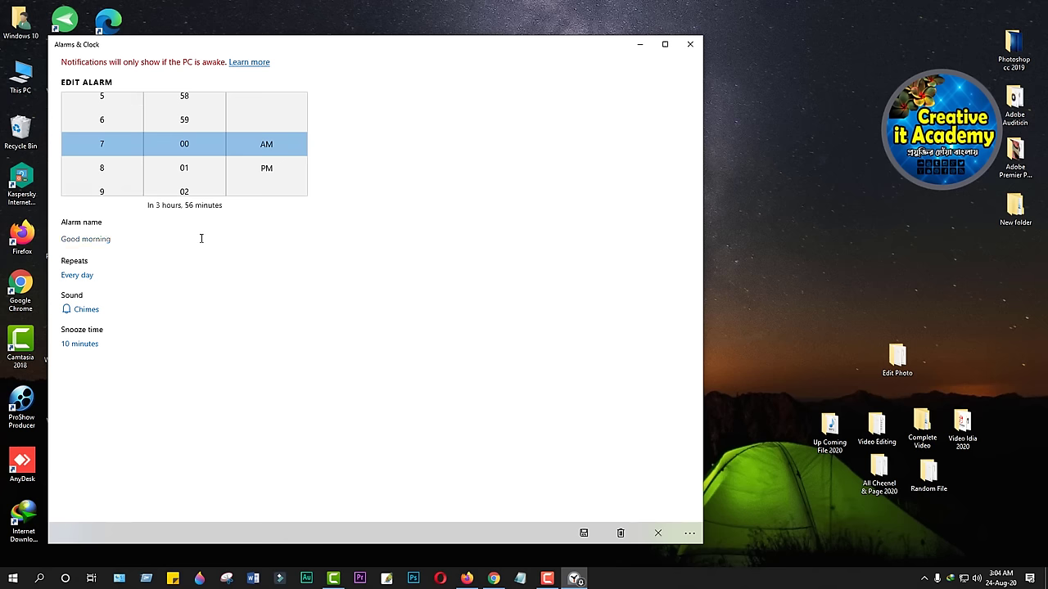
{"action": "left_click", "coordinate": [101, 169]}
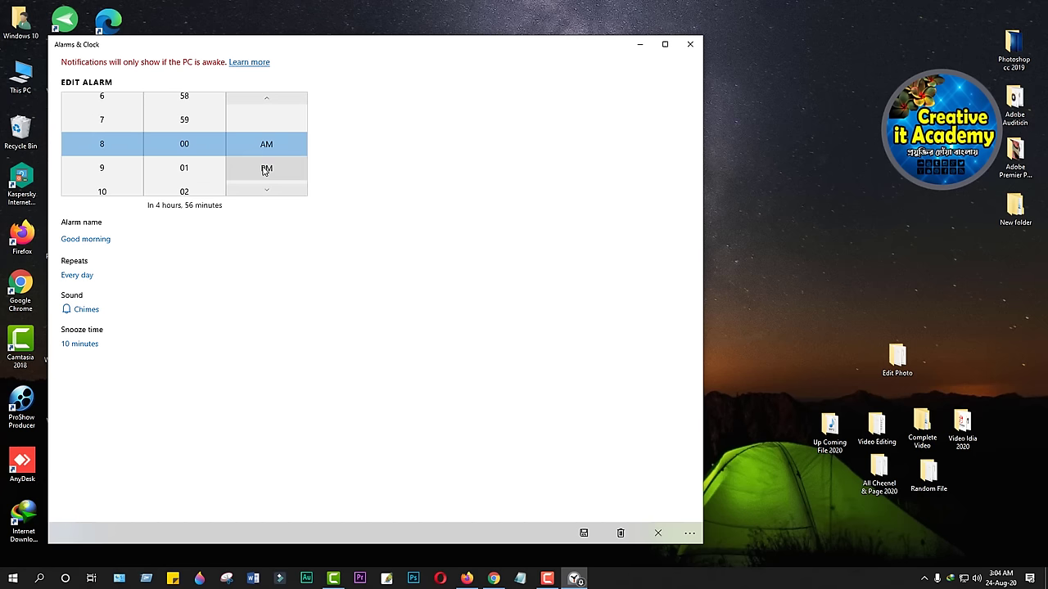
{"action": "left_click", "coordinate": [264, 170]}
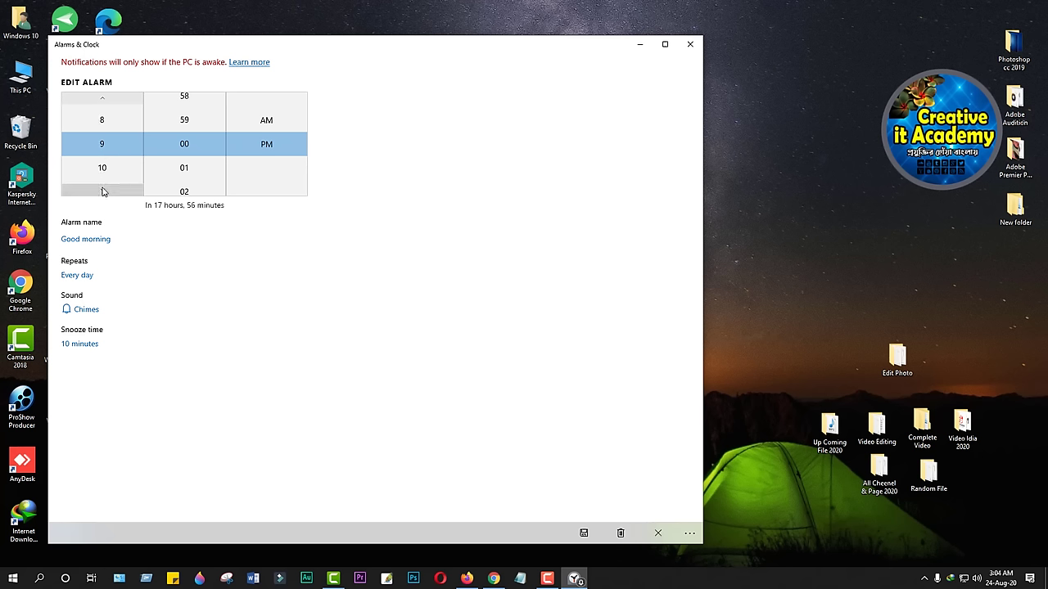
{"action": "left_click", "coordinate": [102, 167]}
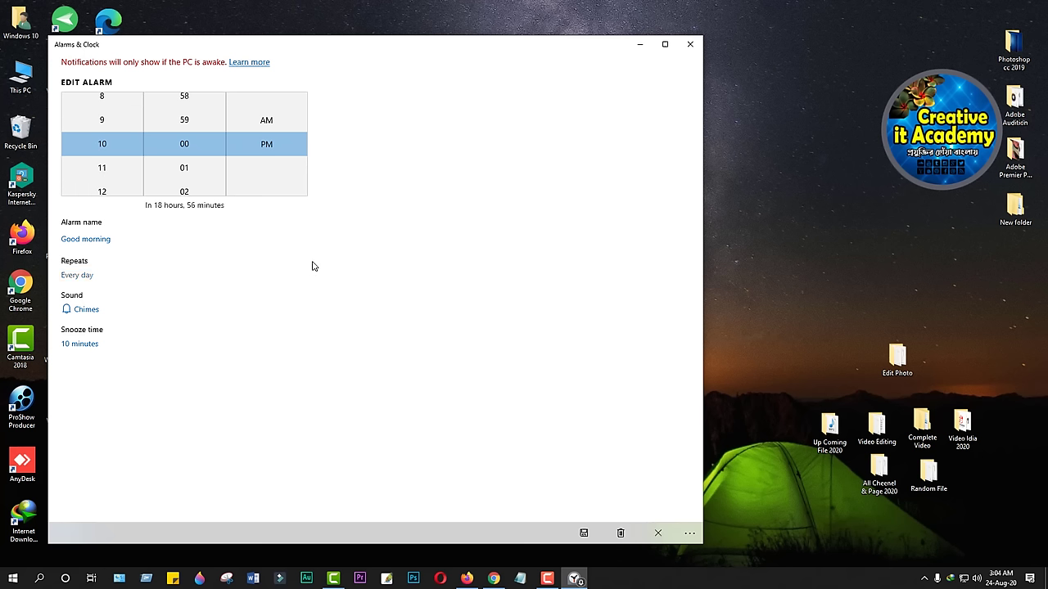
Check the alarm's name and repeat days, and set its snooze time to 5 minutes.
{"action": "left_click", "coordinate": [101, 239]}
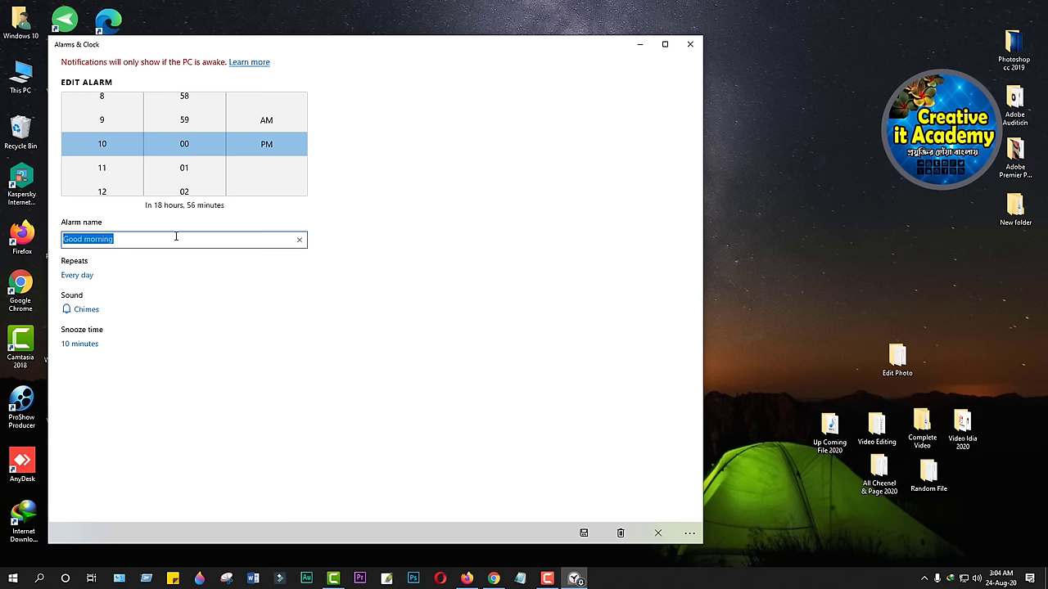
{"action": "left_click", "coordinate": [412, 239]}
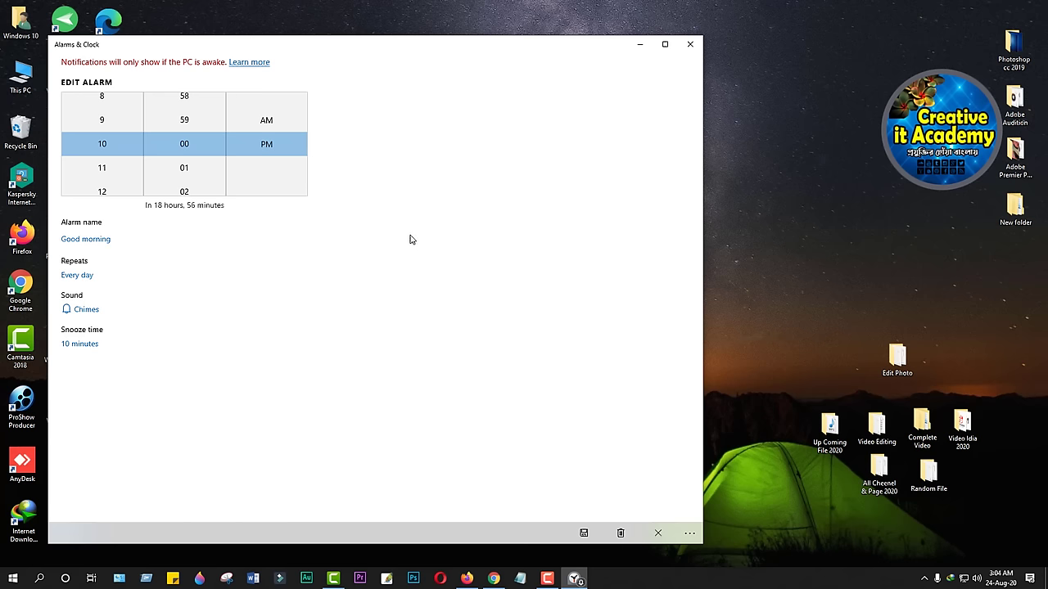
{"action": "left_click", "coordinate": [79, 276]}
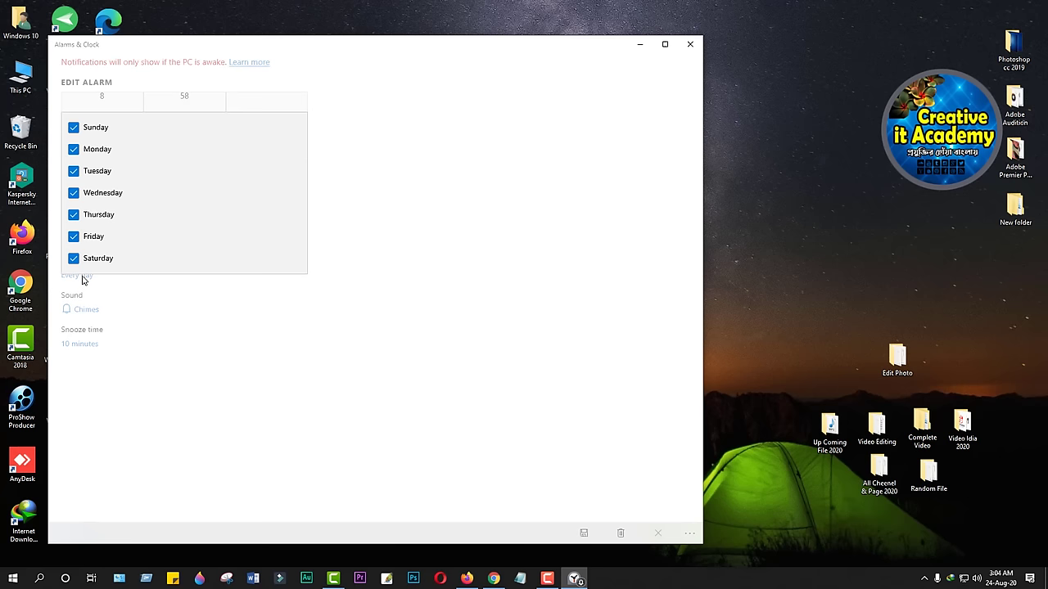
{"action": "left_click", "coordinate": [236, 345]}
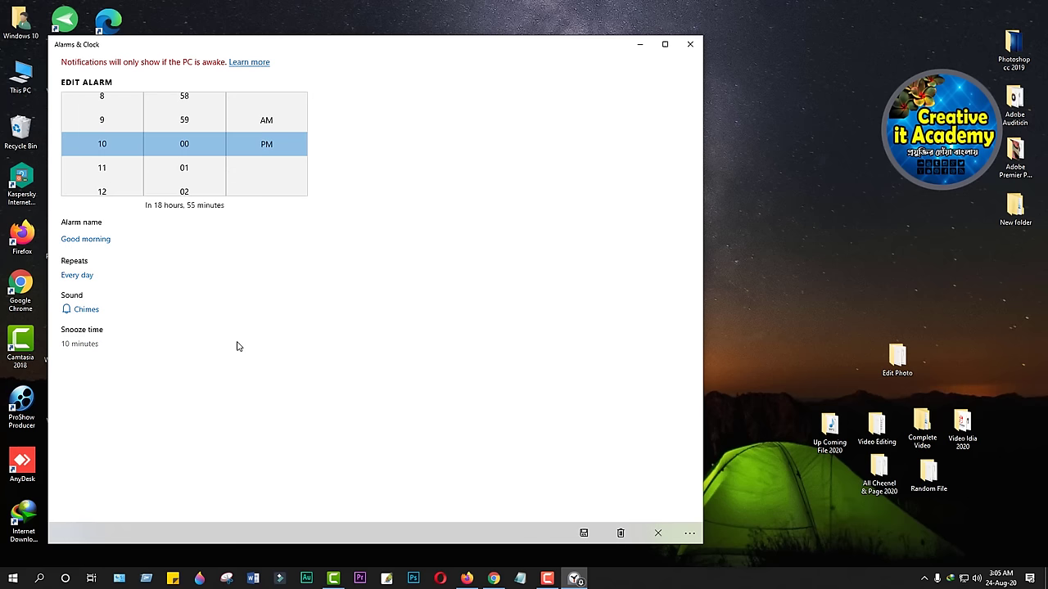
{"action": "left_click", "coordinate": [97, 347]}
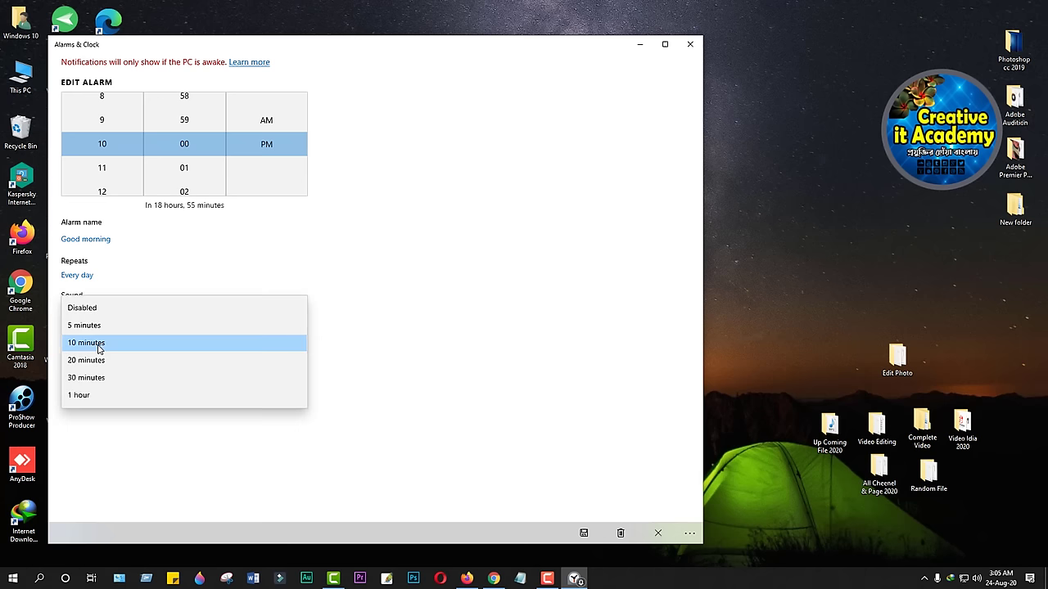
{"action": "left_click", "coordinate": [94, 327]}
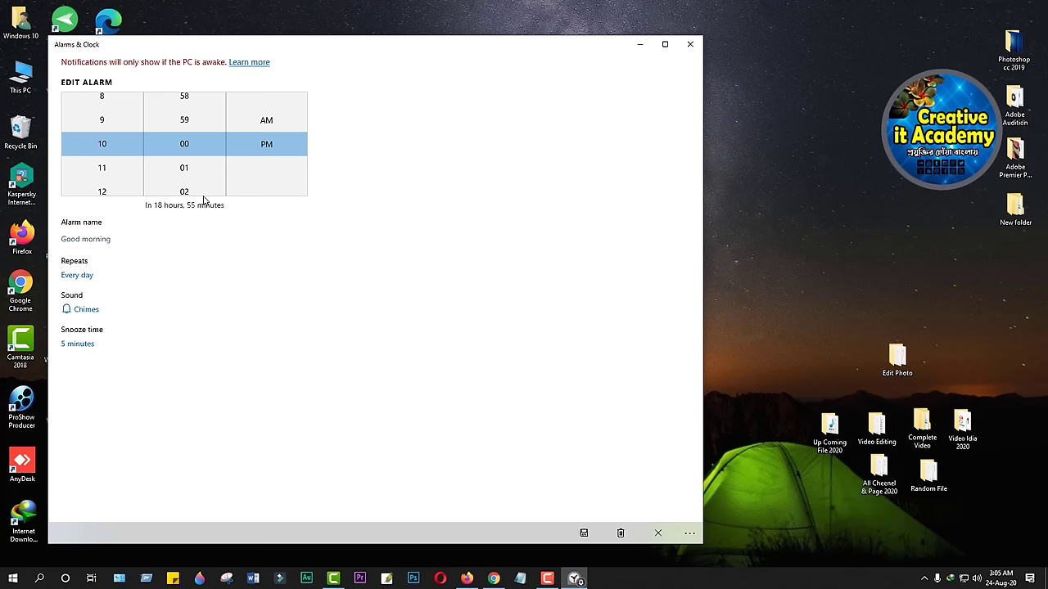
Delete the Good morning alarm, and open a new alarm form and discard it.
{"action": "left_click", "coordinate": [621, 533]}
{"action": "left_click", "coordinate": [337, 305]}
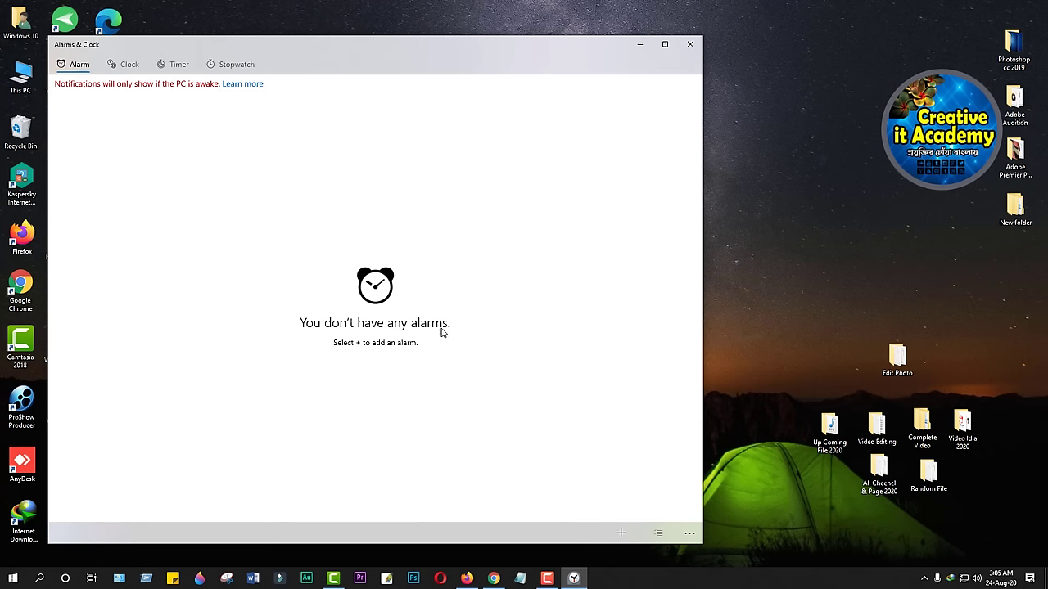
{"action": "left_click", "coordinate": [622, 534]}
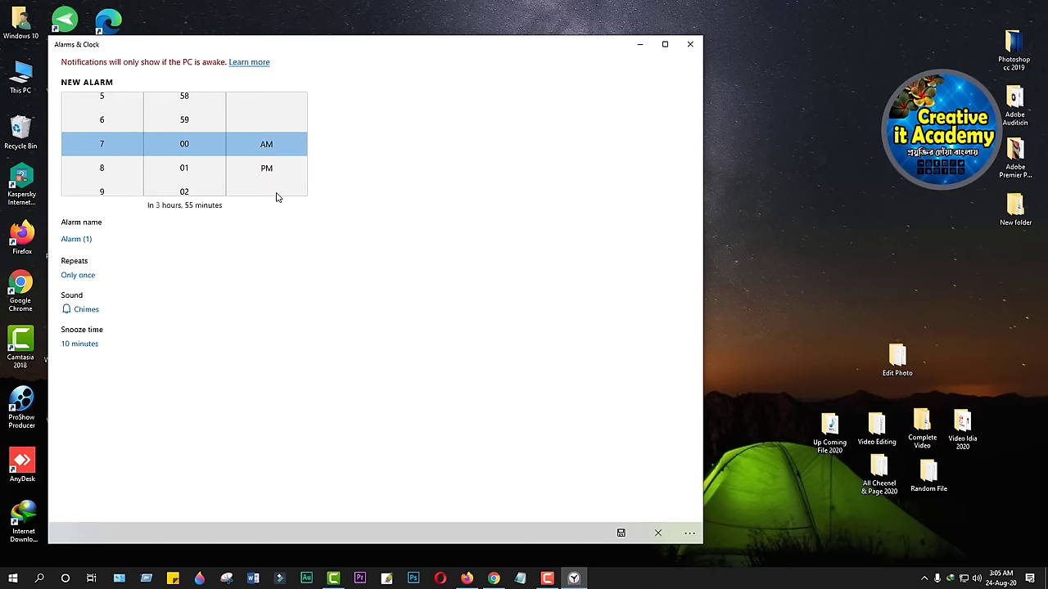
{"action": "left_click", "coordinate": [658, 532]}
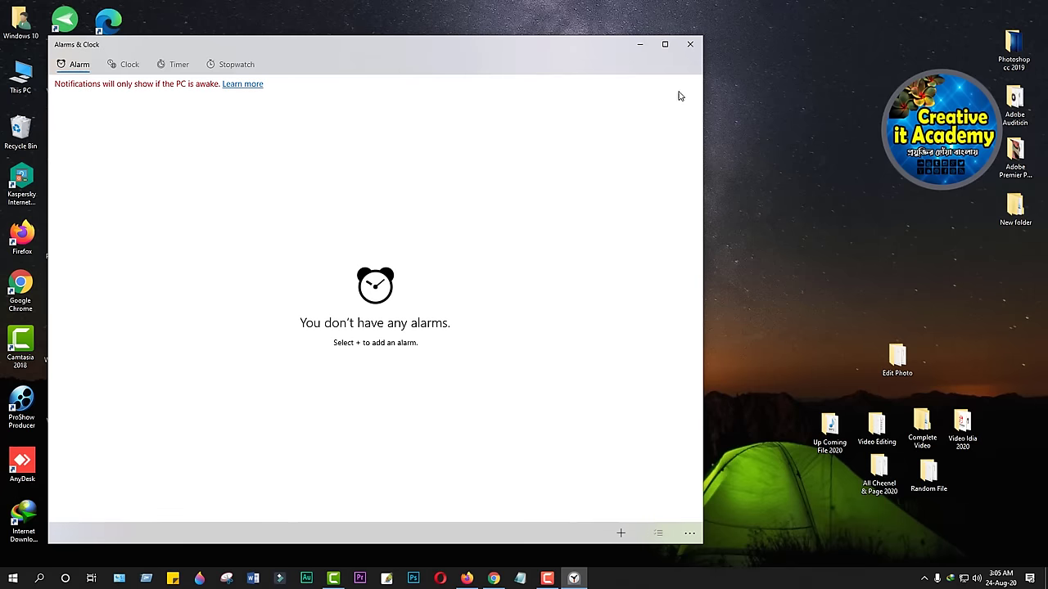
Close Alarms & Clock and open the Calendar app.
{"action": "left_click", "coordinate": [690, 44]}
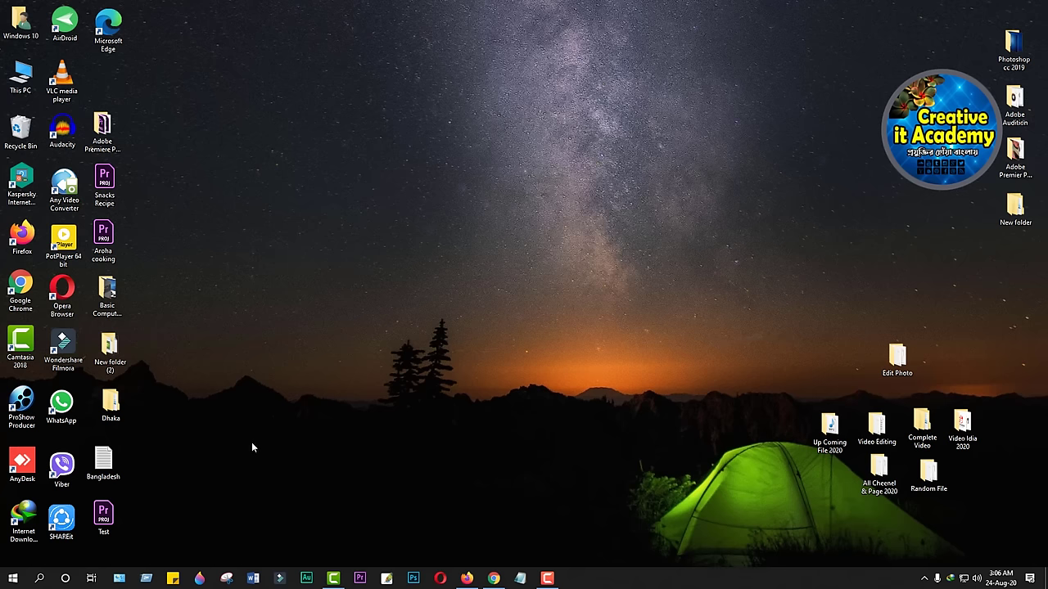
{"action": "left_click", "coordinate": [13, 579]}
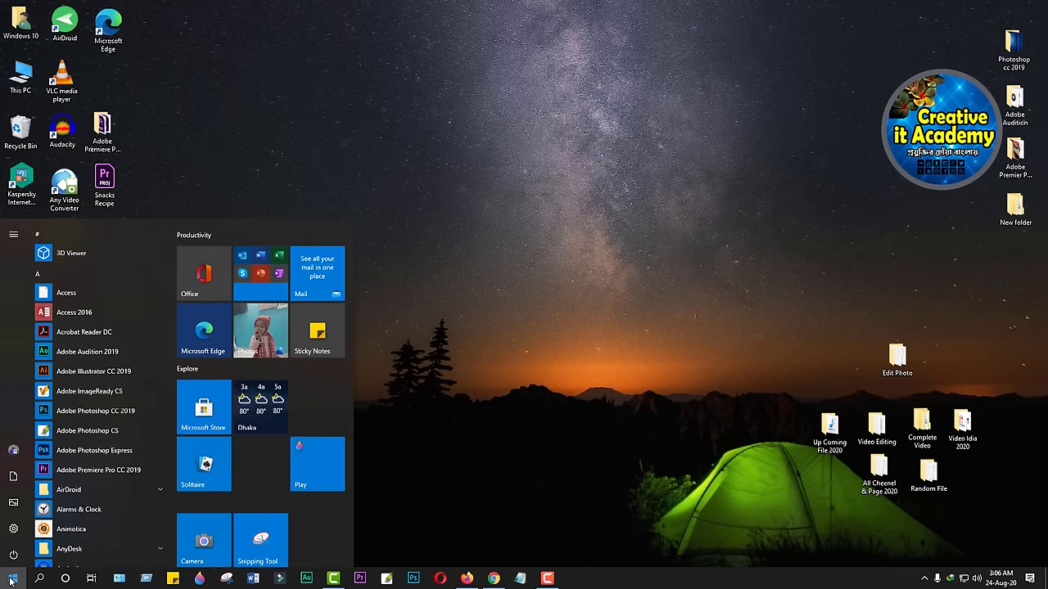
{"action": "left_click", "coordinate": [12, 579]}
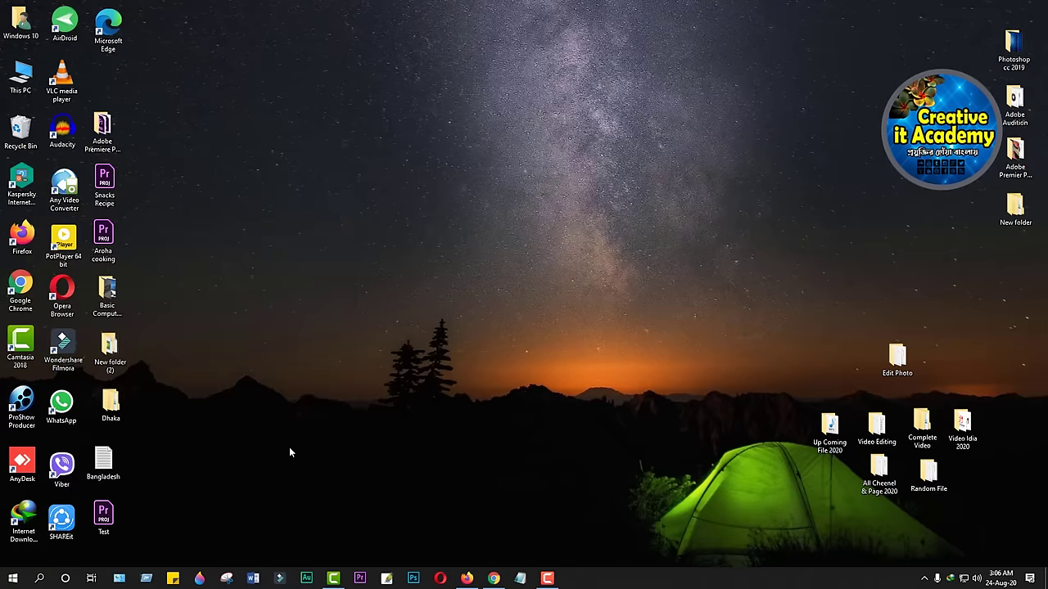
{"action": "left_click", "coordinate": [12, 579]}
{"action": "scroll", "coordinate": [113, 433], "scroll_direction": "down", "scroll_amount": 4}
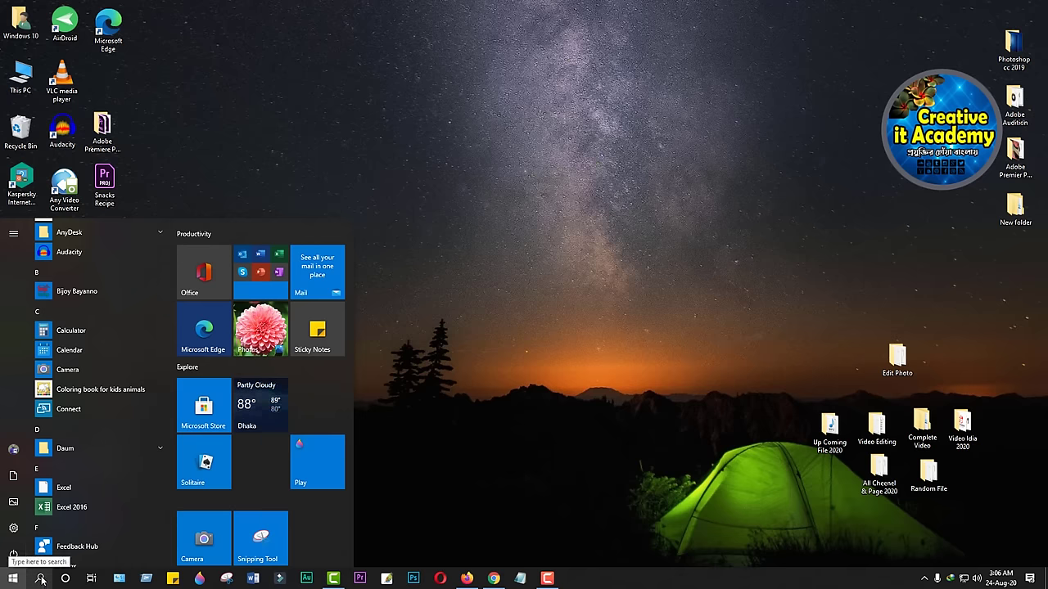
{"action": "left_click", "coordinate": [75, 357]}
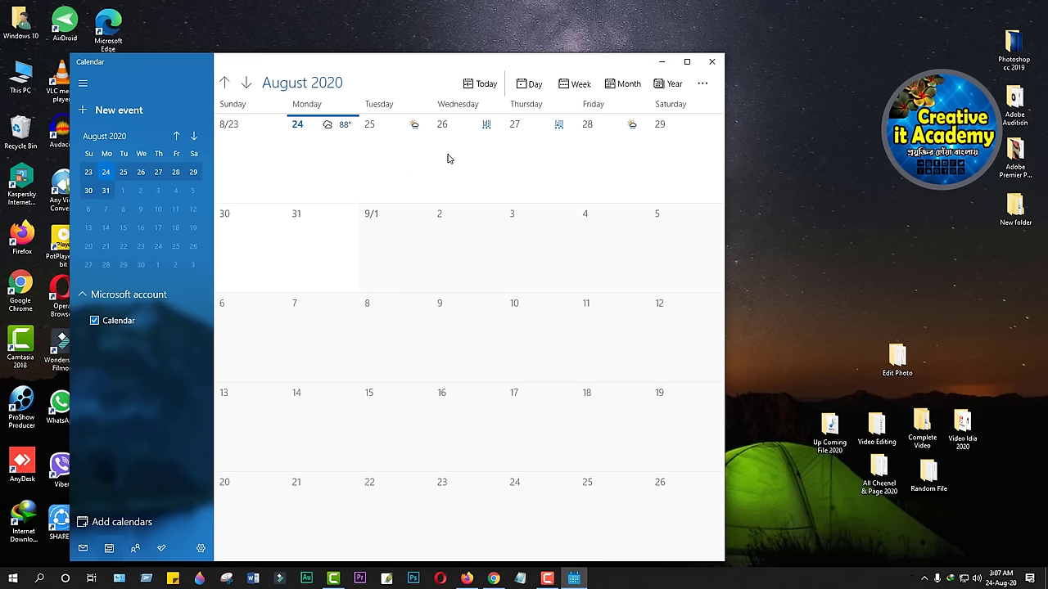
Open new event forms for August 24 and August 31, discard them without saving, and close Calendar.
{"action": "left_click", "coordinate": [324, 146]}
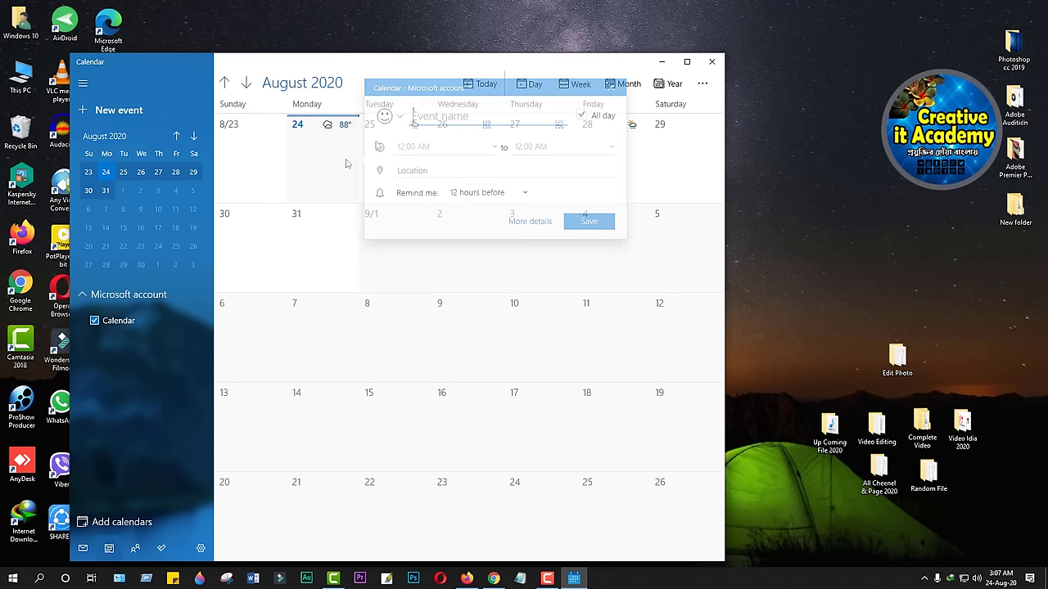
{"action": "left_click", "coordinate": [345, 164]}
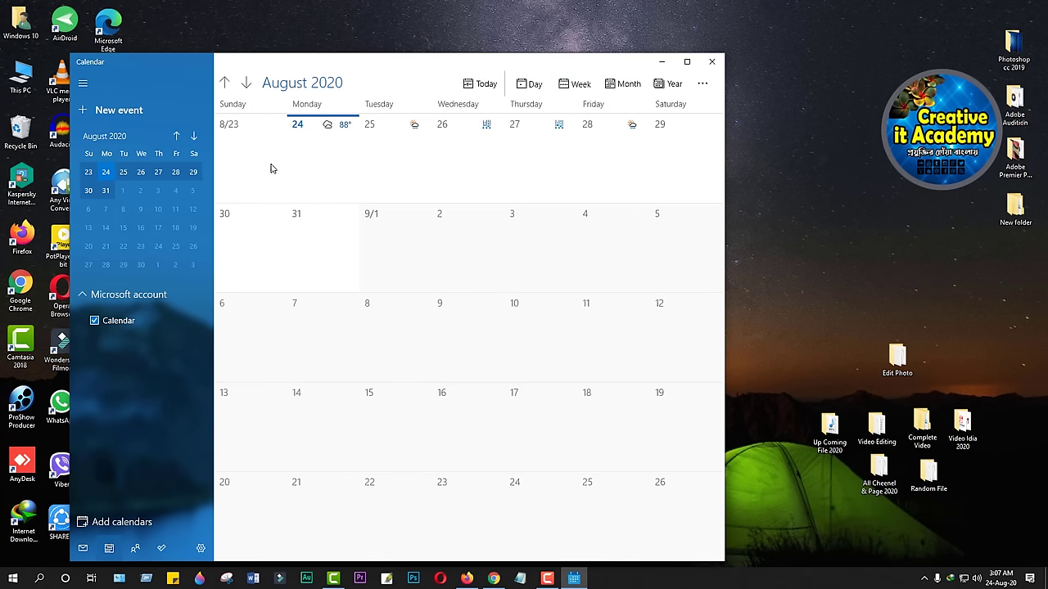
{"action": "left_click", "coordinate": [106, 173]}
{"action": "left_click", "coordinate": [312, 252]}
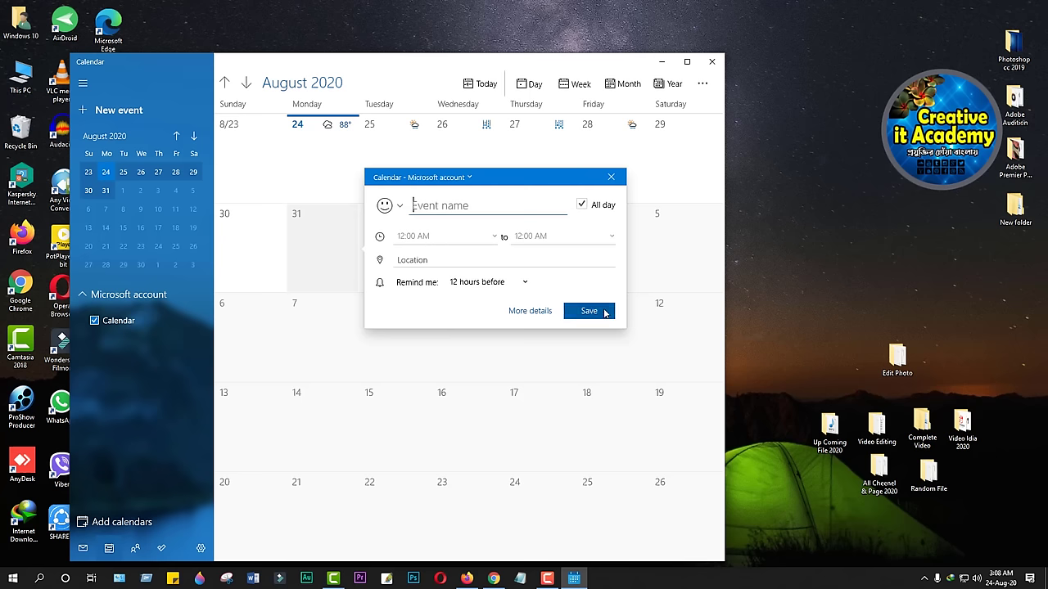
{"action": "left_click", "coordinate": [611, 176]}
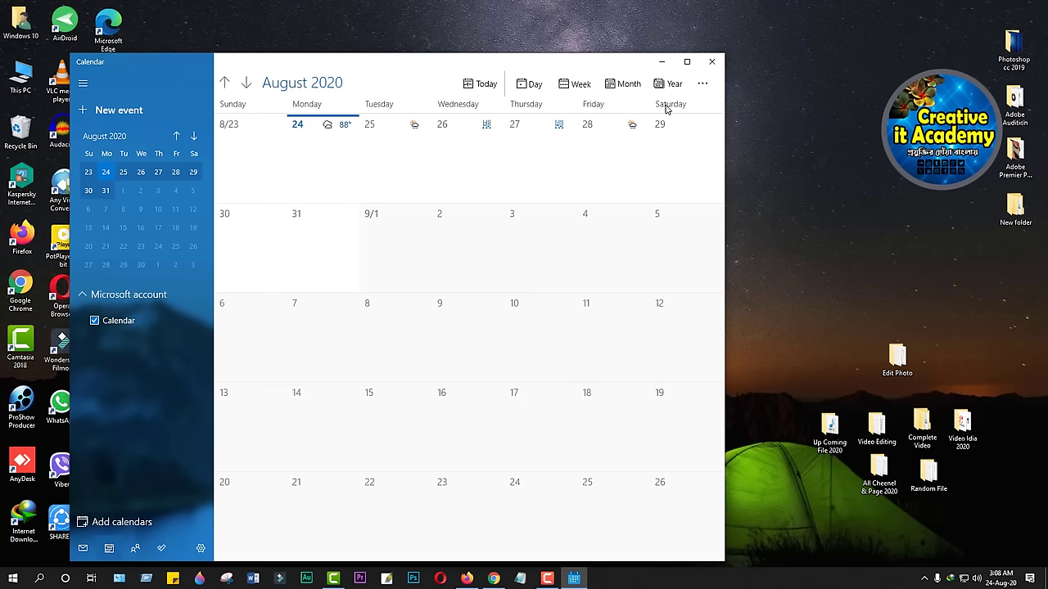
{"action": "left_click", "coordinate": [711, 61]}
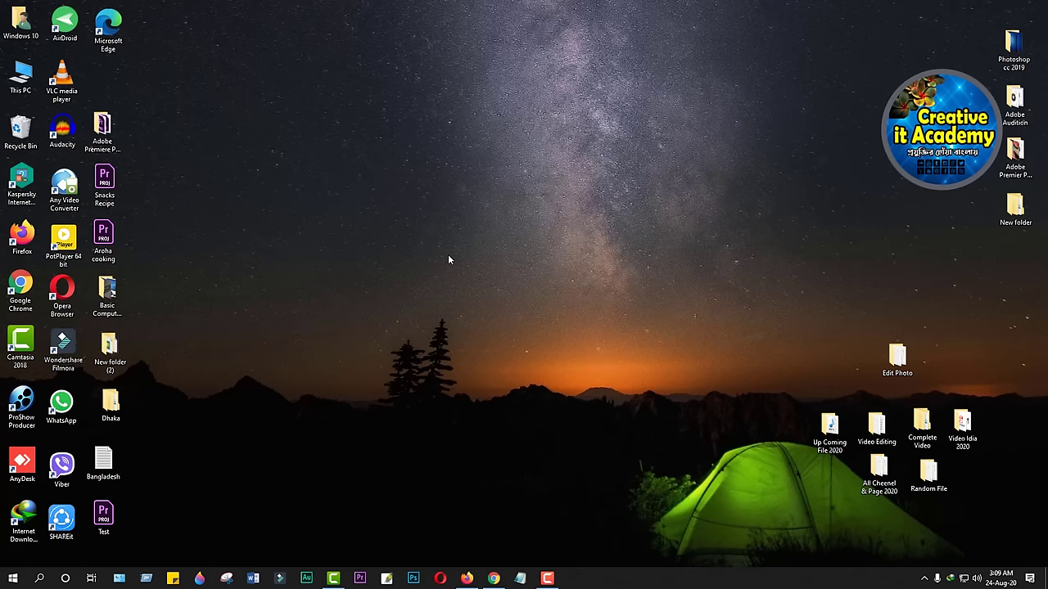
Find the Weather app among the installed apps and open it.
{"action": "left_click", "coordinate": [14, 578]}
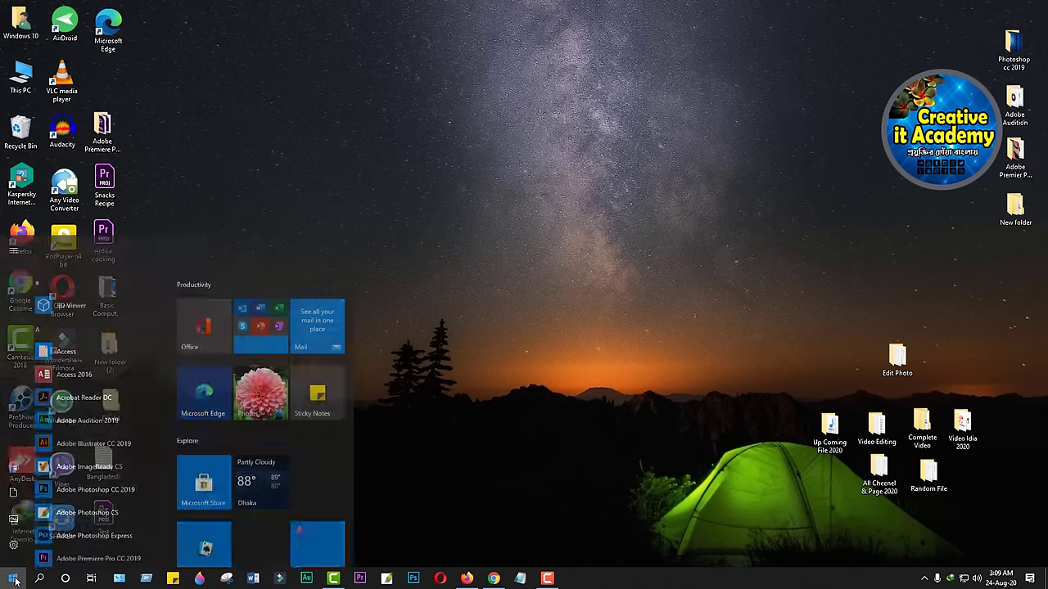
{"action": "scroll", "coordinate": [102, 448], "scroll_direction": "down", "scroll_amount": 15}
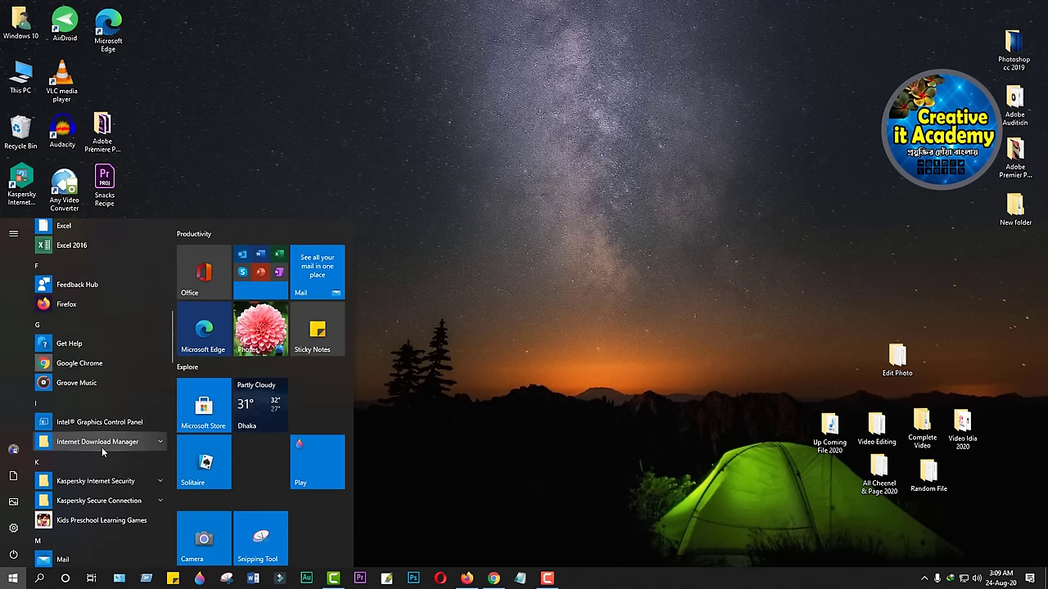
{"action": "scroll", "coordinate": [101, 446], "scroll_direction": "down", "scroll_amount": 10}
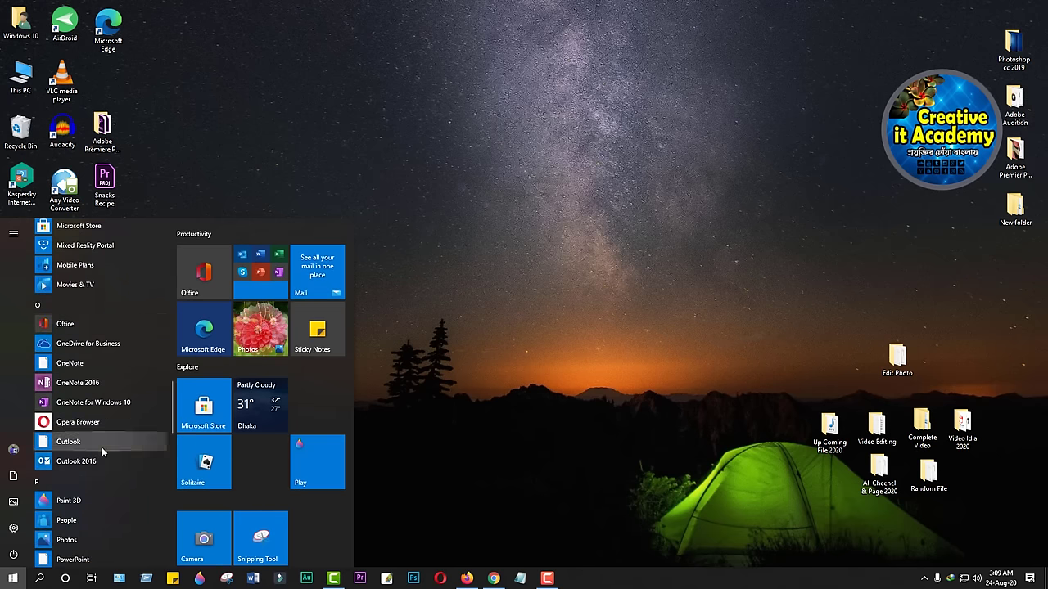
{"action": "scroll", "coordinate": [101, 447], "scroll_direction": "down", "scroll_amount": 10}
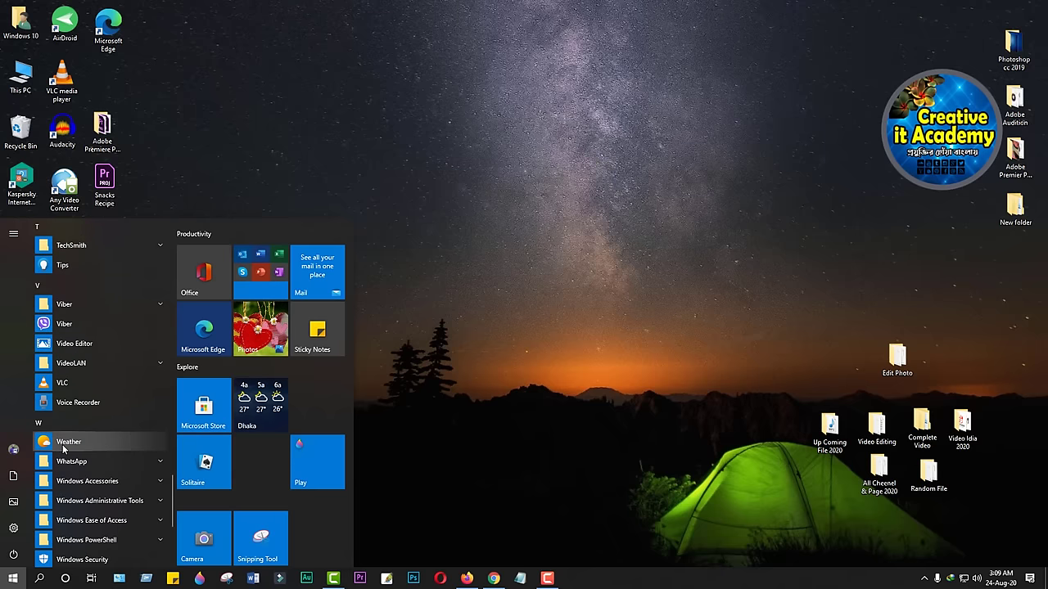
{"action": "left_click", "coordinate": [67, 443]}
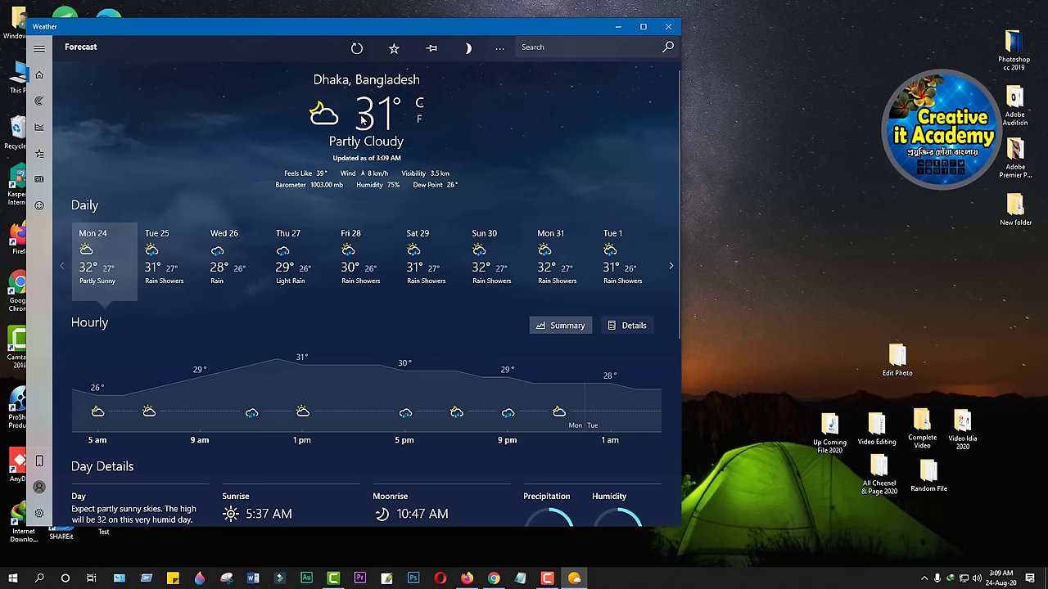
Switch the forecast's temperature unit to Fahrenheit and back to Celsius, and close Weather.
{"action": "left_click", "coordinate": [419, 119]}
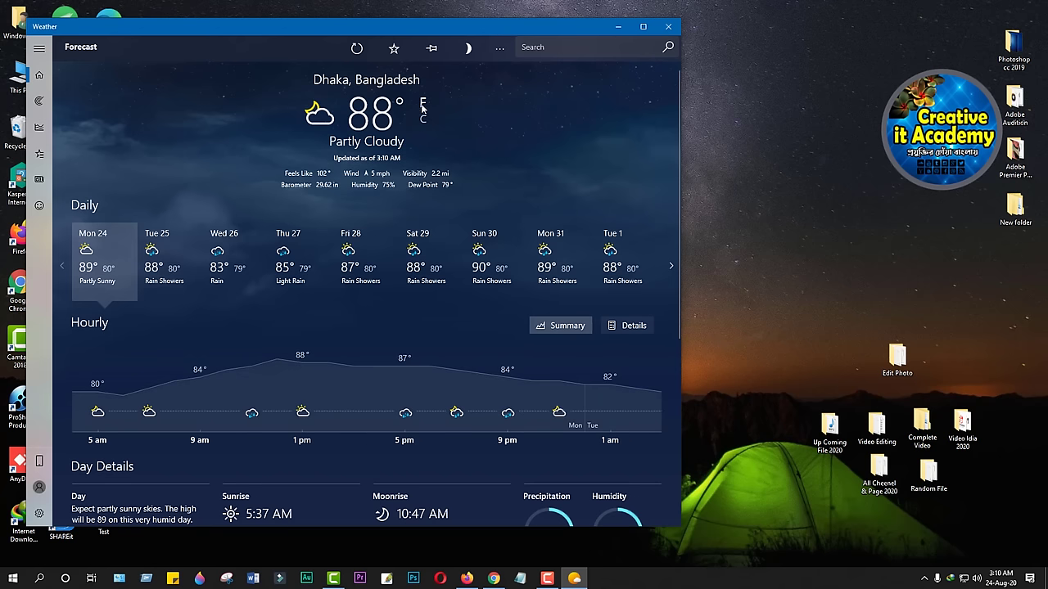
{"action": "left_click", "coordinate": [423, 120]}
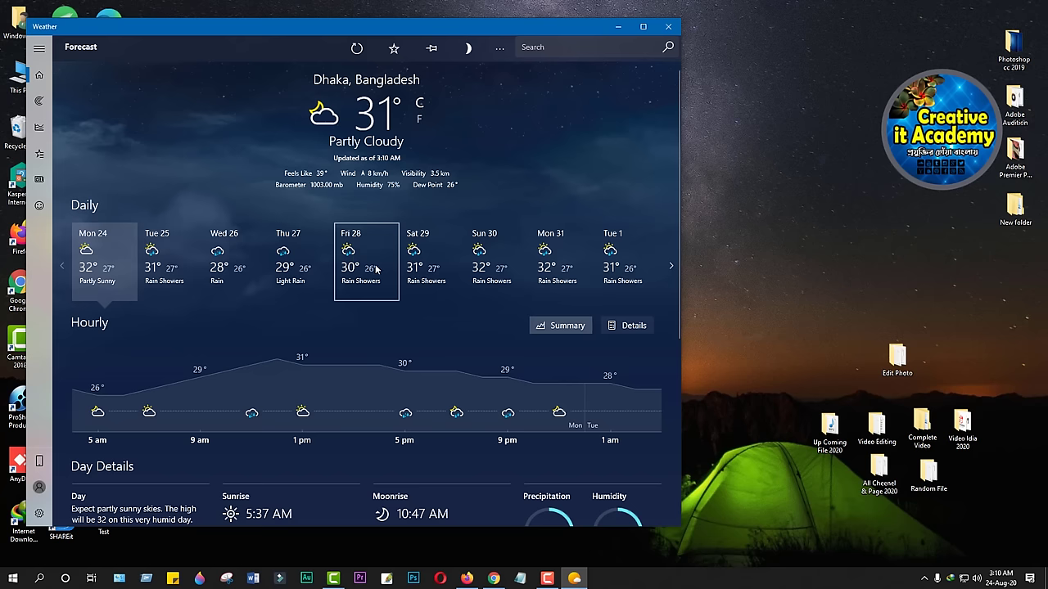
{"action": "key", "text": "alt+F4"}
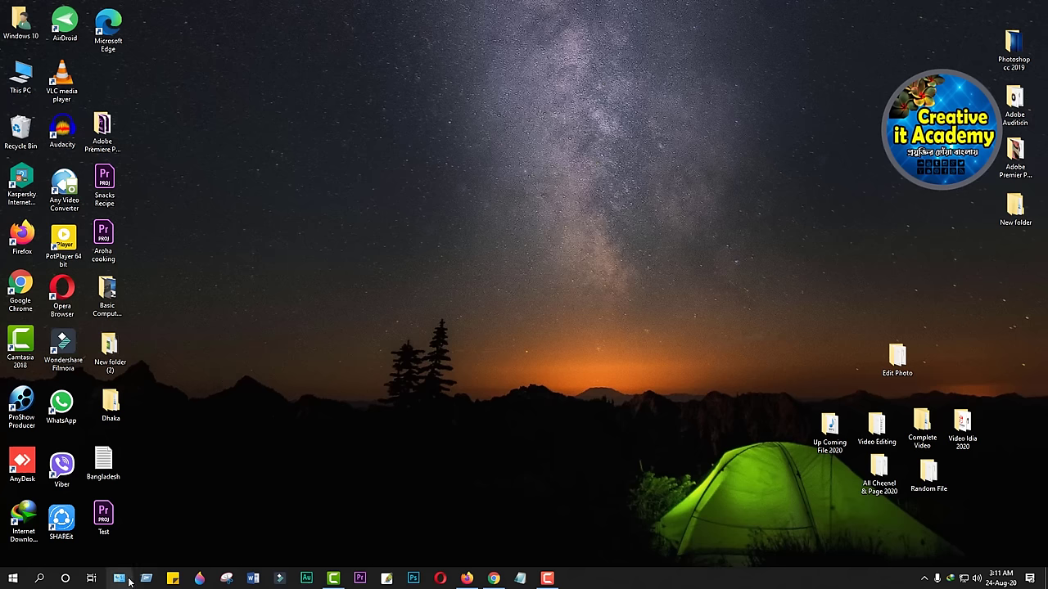
Open Control Panel through a search and set its view to Category.
{"action": "left_click", "coordinate": [41, 579]}
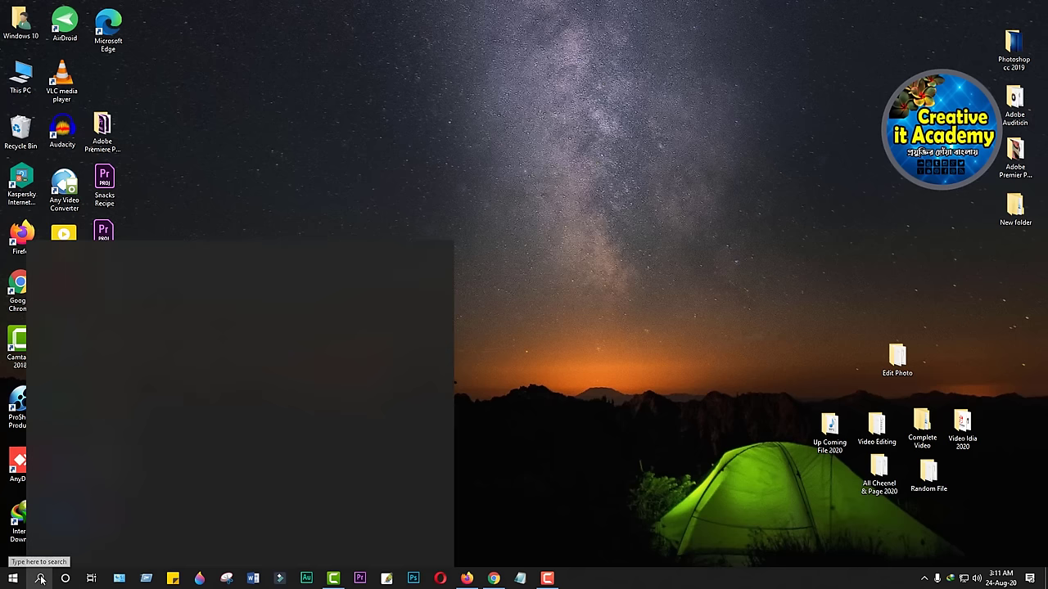
{"action": "type", "text": "c"}
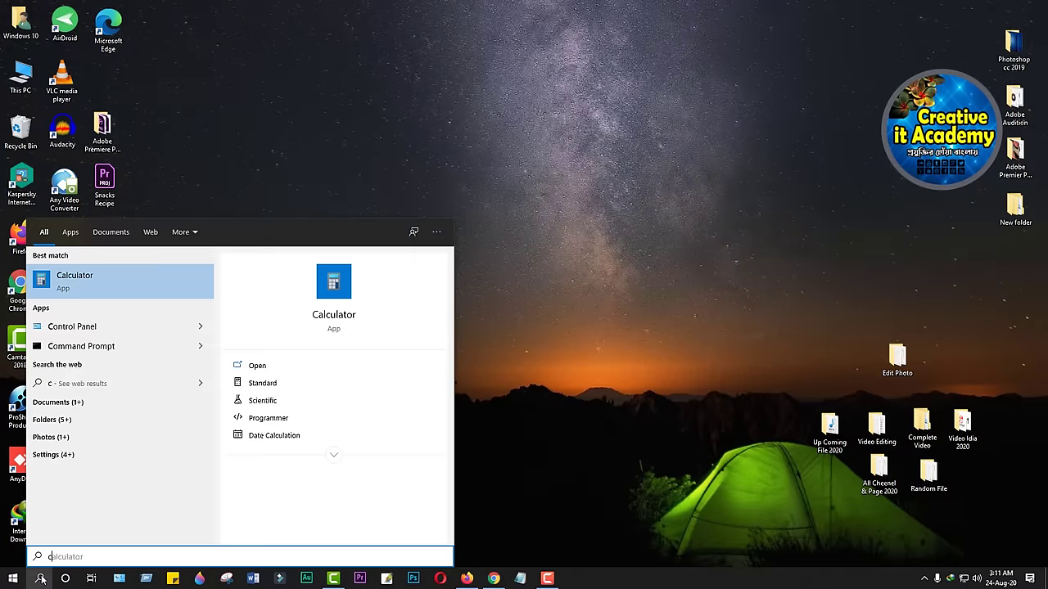
{"action": "left_click", "coordinate": [78, 329]}
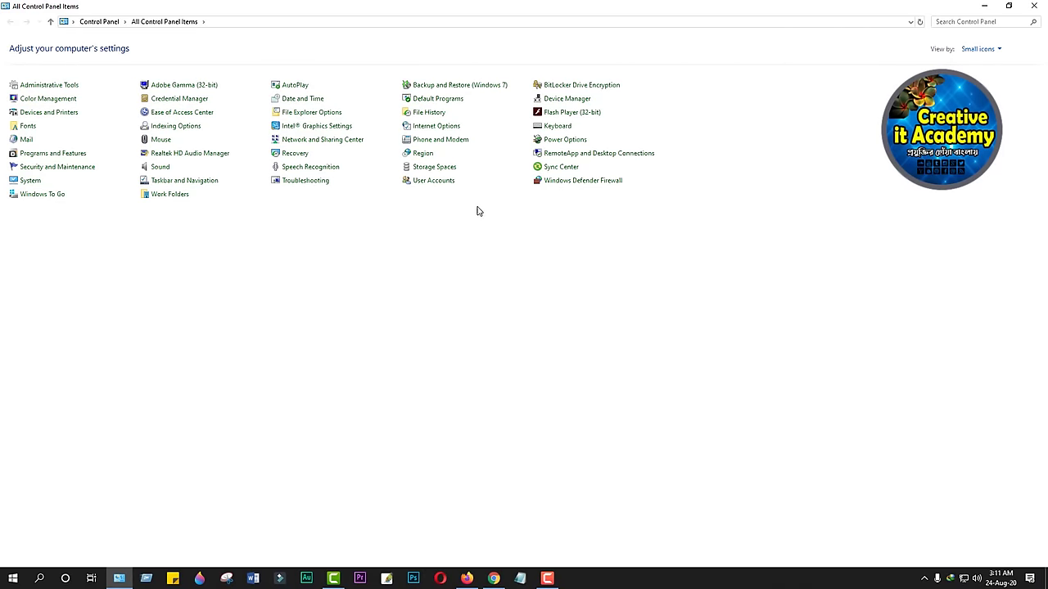
{"action": "left_click", "coordinate": [995, 49]}
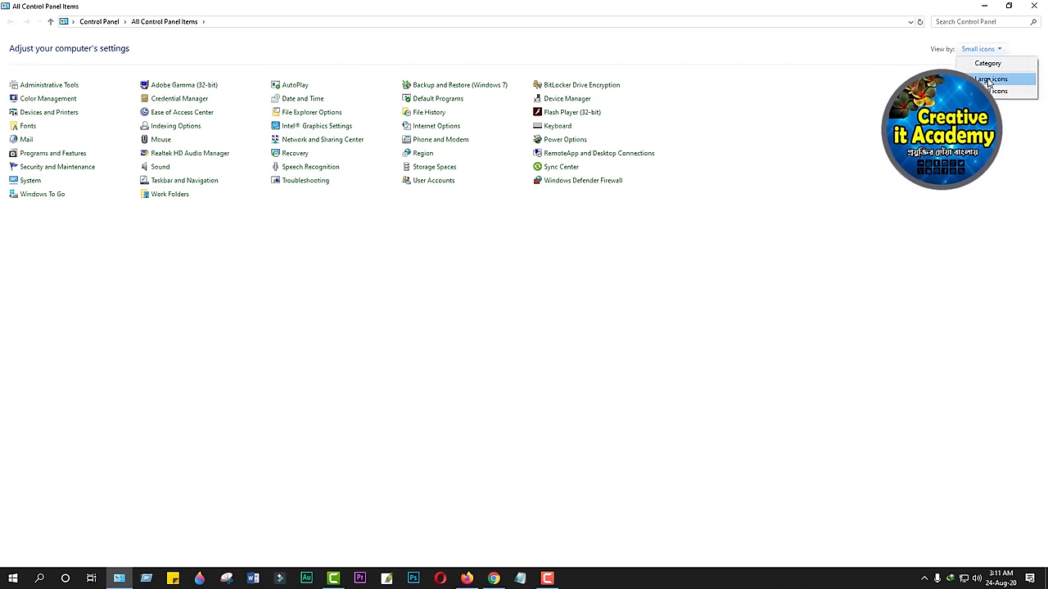
{"action": "left_click", "coordinate": [988, 65]}
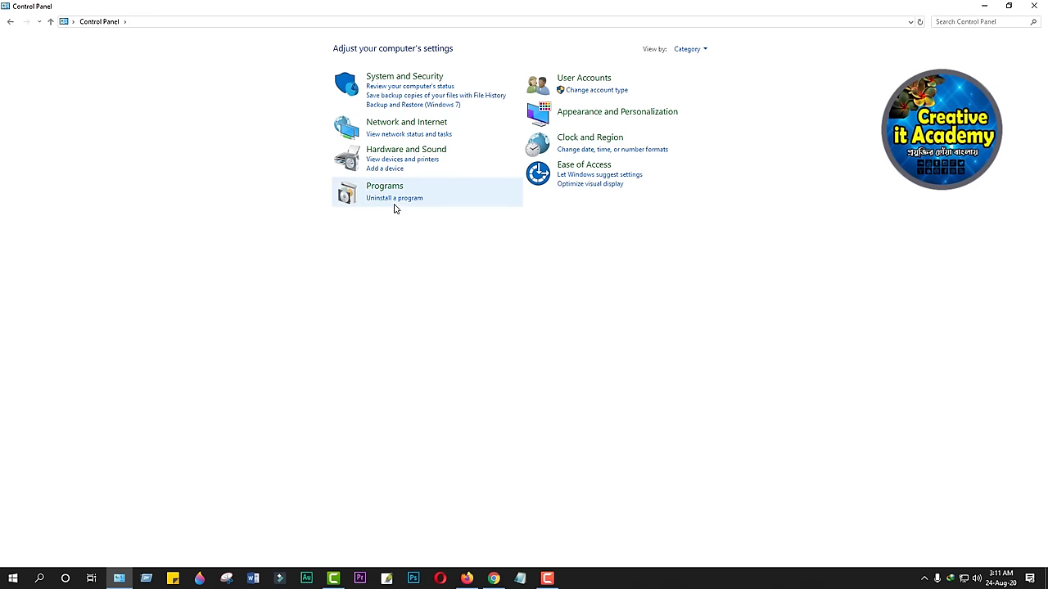
Open the list for uninstalling programs and look through the installed programs.
{"action": "left_click", "coordinate": [398, 199]}
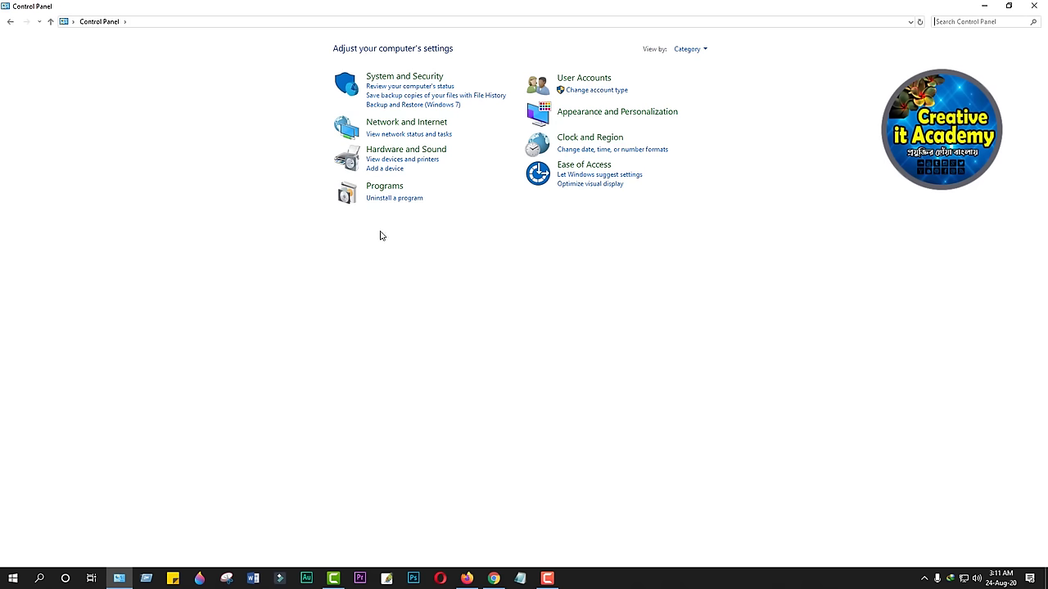
{"action": "left_click", "coordinate": [379, 200]}
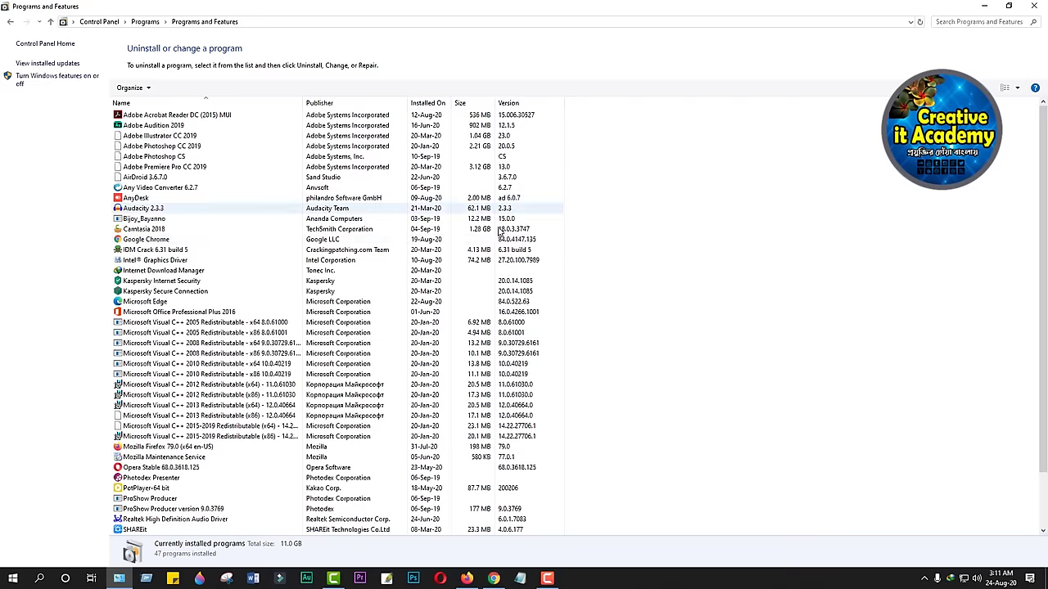
{"action": "scroll", "coordinate": [588, 283], "scroll_direction": "down", "scroll_amount": 2}
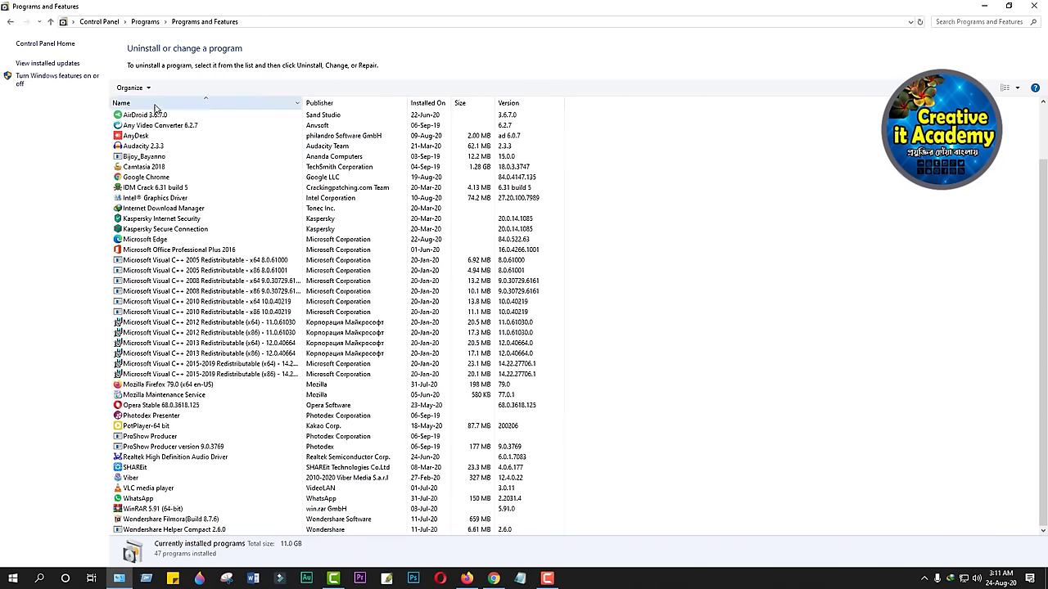
{"action": "scroll", "coordinate": [176, 403], "scroll_direction": "up", "scroll_amount": 2}
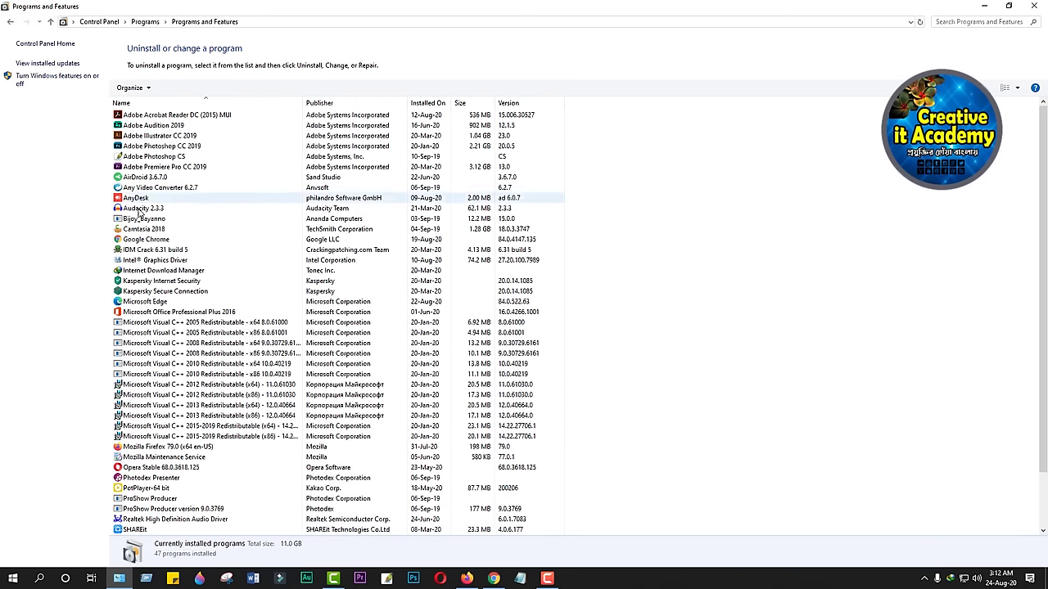
{"action": "scroll", "coordinate": [171, 360], "scroll_direction": "down", "scroll_amount": 2}
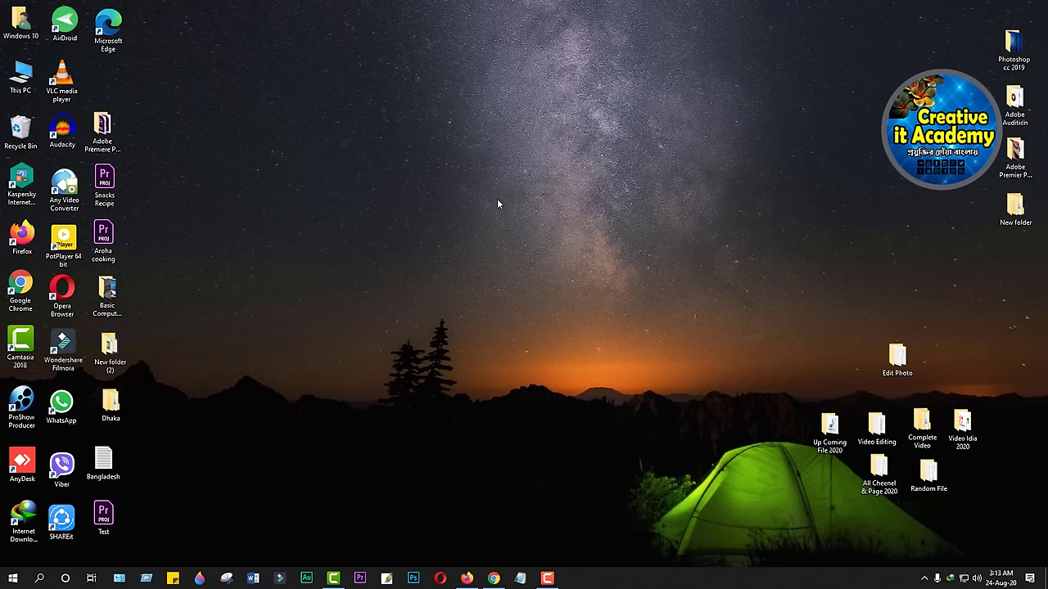
Open This PC to look at the drives, including Local Disk (C:), and close the window.
{"action": "right_click", "coordinate": [22, 76]}
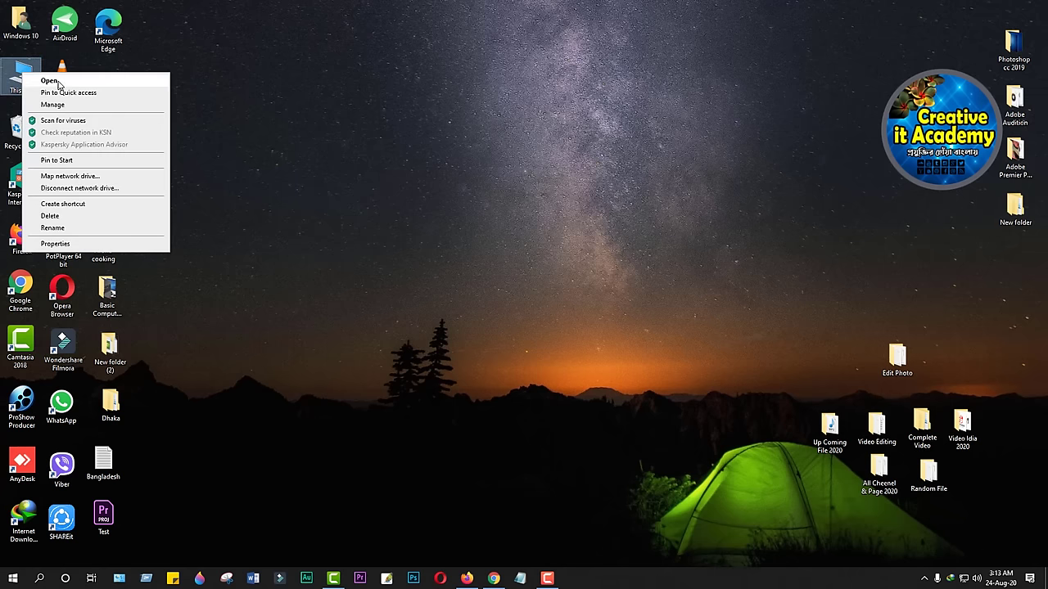
{"action": "left_click", "coordinate": [61, 80]}
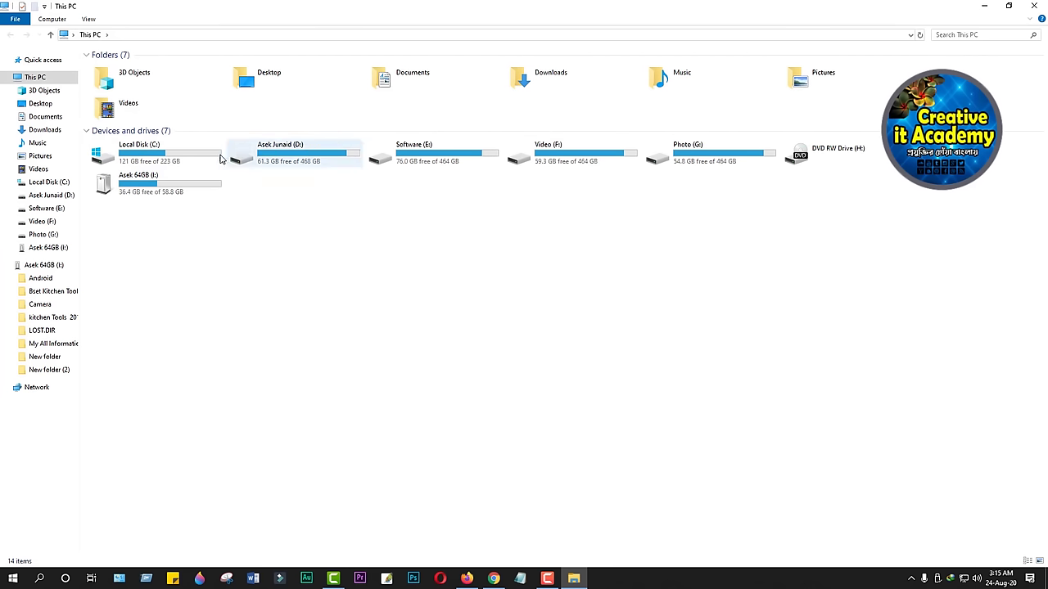
{"action": "left_click", "coordinate": [163, 155]}
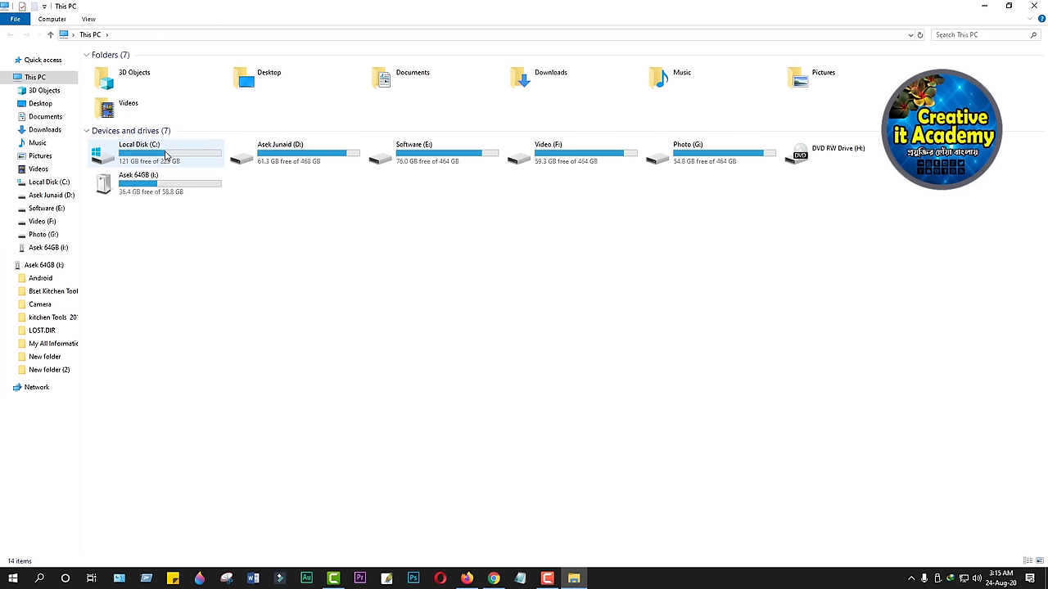
{"action": "key", "text": "alt+F4"}
Refresh the desktop and open This PC again.
{"action": "right_click", "coordinate": [317, 181]}
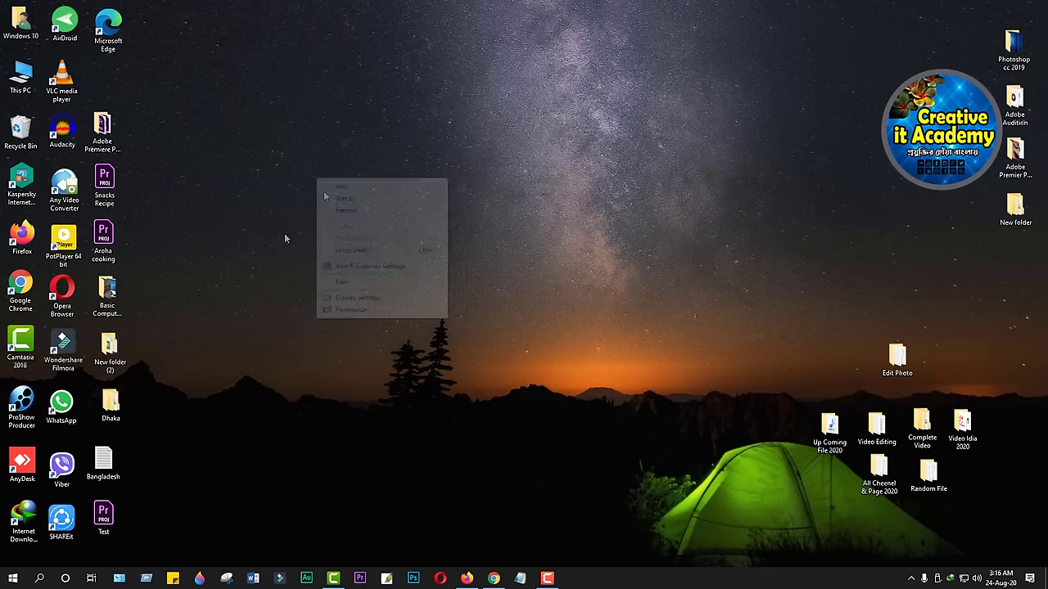
{"action": "left_click", "coordinate": [342, 214]}
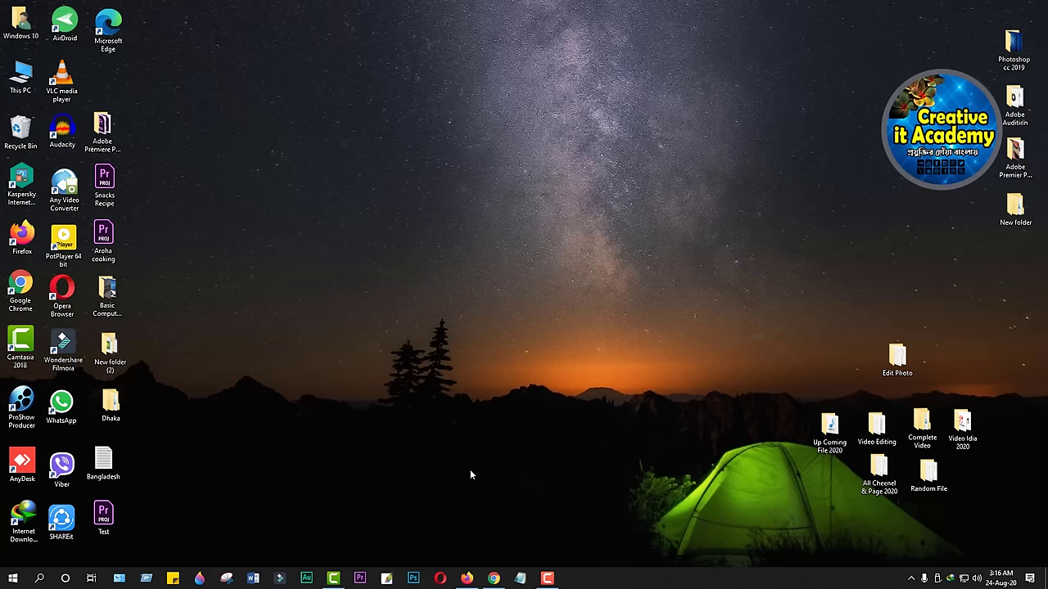
{"action": "right_click", "coordinate": [23, 73]}
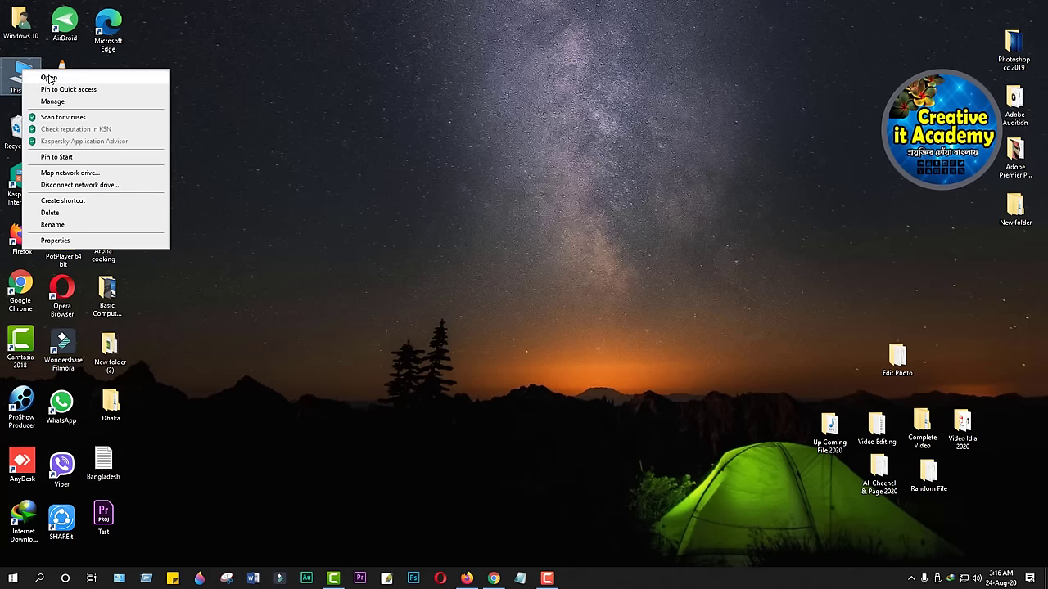
{"action": "left_click", "coordinate": [49, 79]}
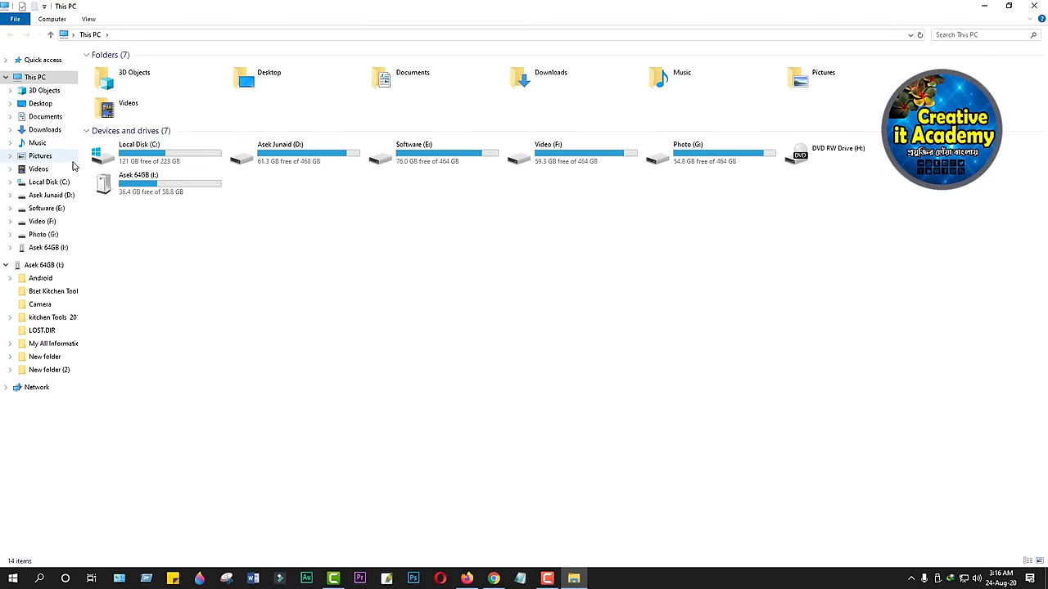
Look through the contents of the Documents and Downloads folders, then close the window.
{"action": "left_click", "coordinate": [46, 119]}
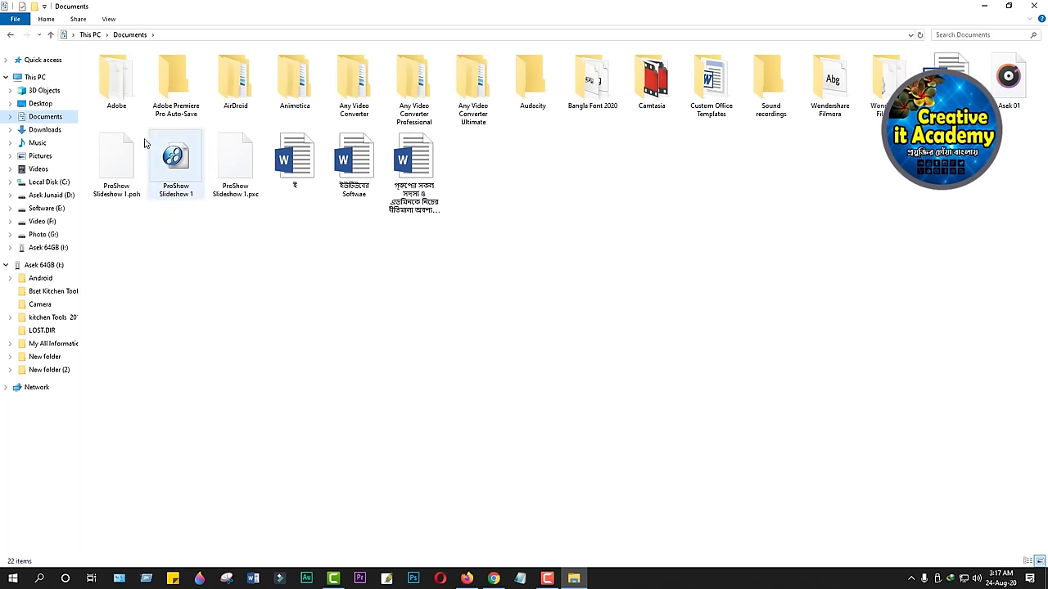
{"action": "left_click", "coordinate": [45, 131]}
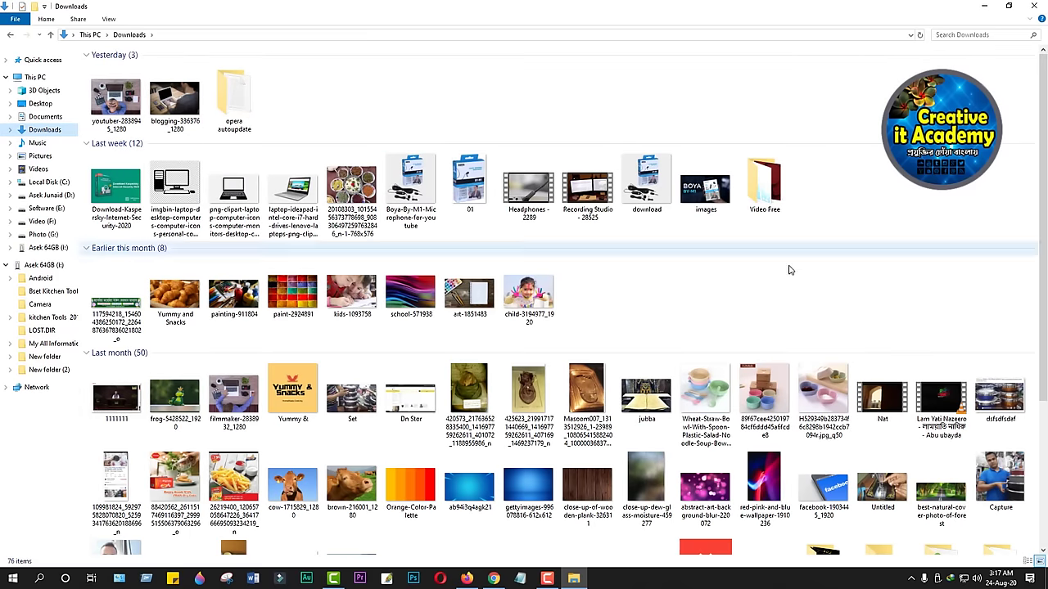
{"action": "scroll", "coordinate": [811, 368], "scroll_direction": "down", "scroll_amount": 5}
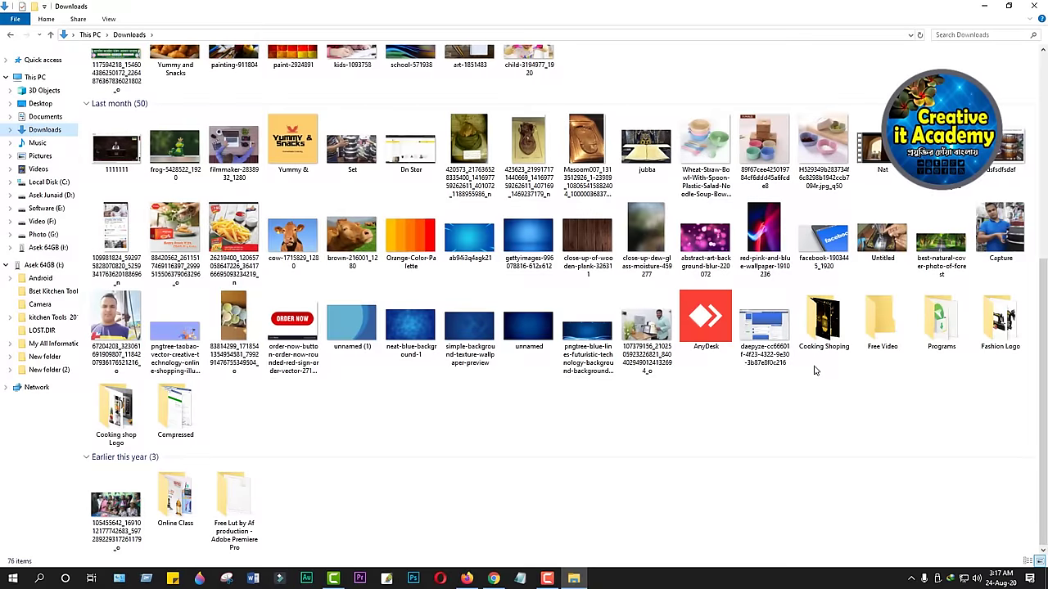
{"action": "scroll", "coordinate": [814, 371], "scroll_direction": "up", "scroll_amount": 5}
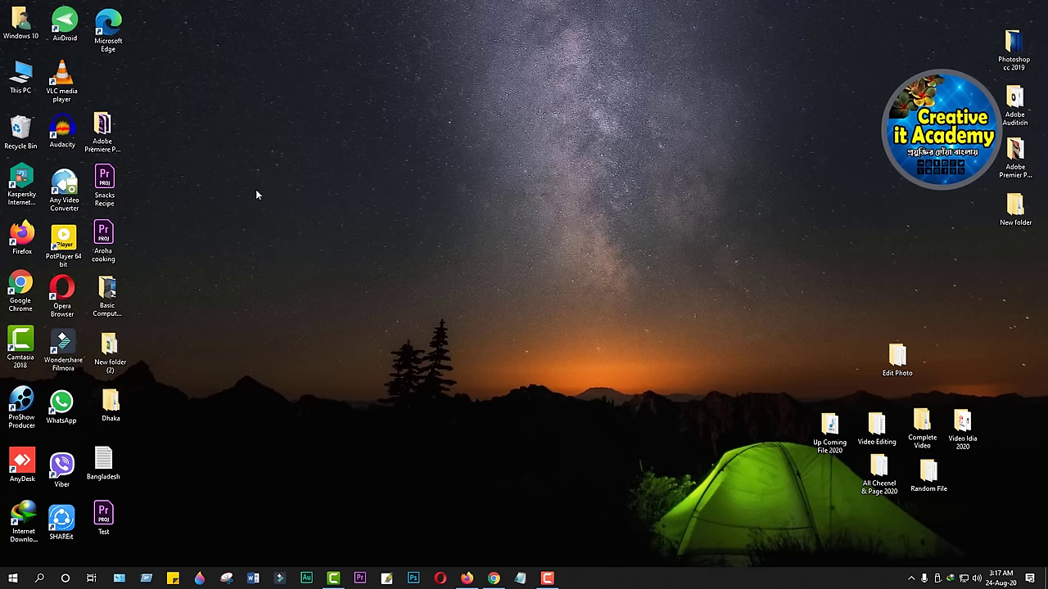
Open the Microsoft Solitaire Collection, open its Star Club, minimize the web page that loads, and close the game.
{"action": "left_click", "coordinate": [13, 578]}
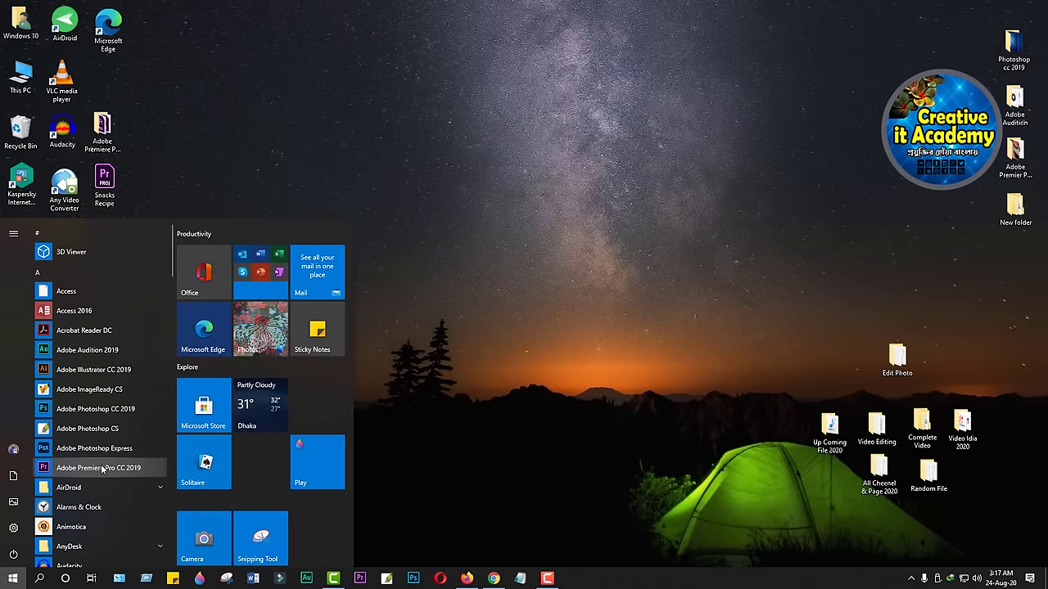
{"action": "left_click", "coordinate": [208, 464]}
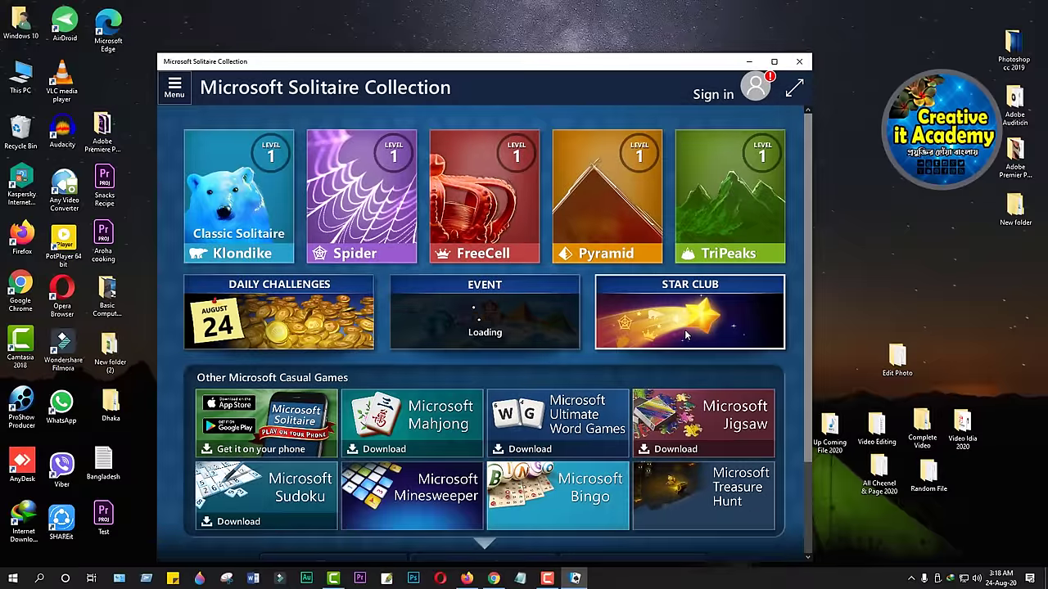
{"action": "left_click", "coordinate": [684, 329]}
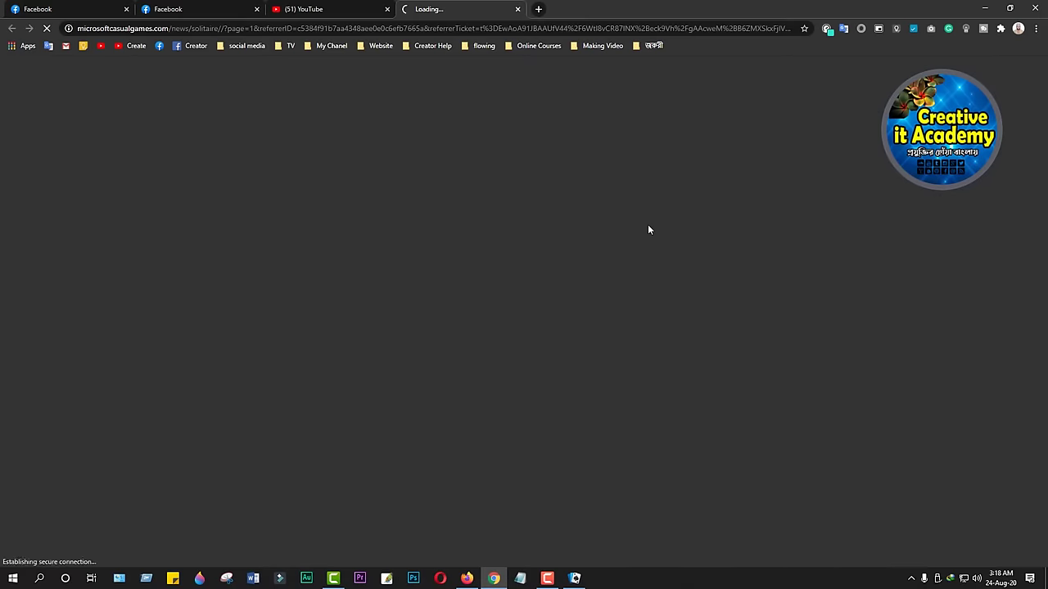
{"action": "left_click", "coordinate": [985, 7]}
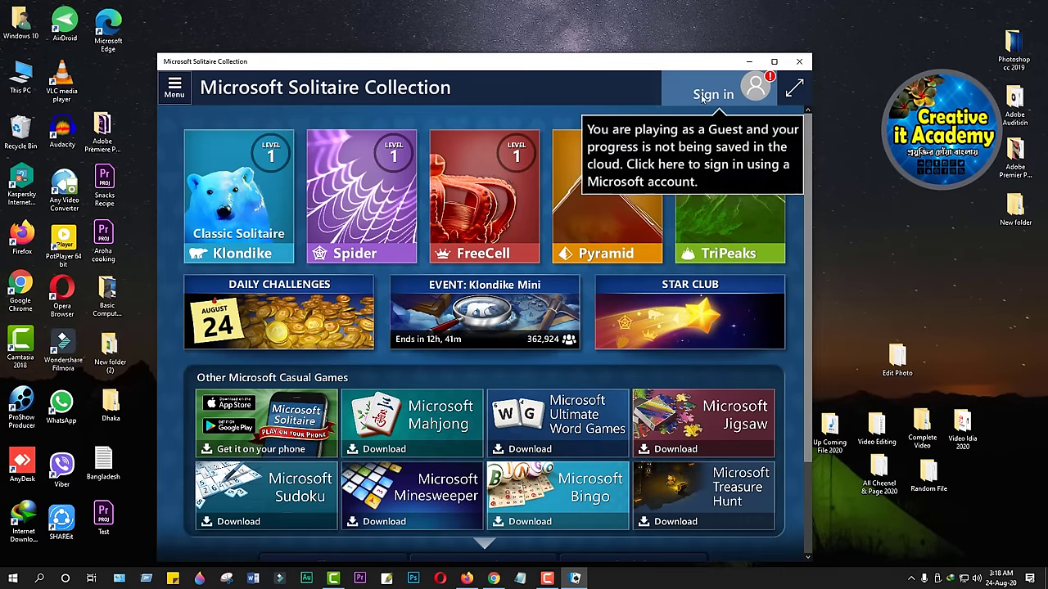
{"action": "left_click", "coordinate": [799, 62]}
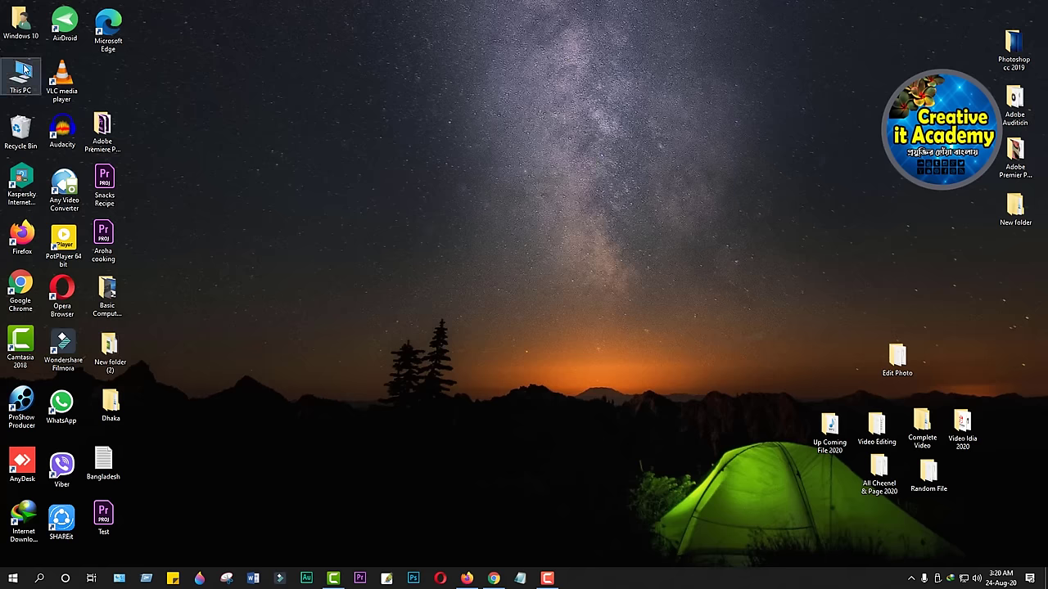
View the computer's system properties from the This PC icon and from inside This PC, closing every window opened.
{"action": "right_click", "coordinate": [23, 72]}
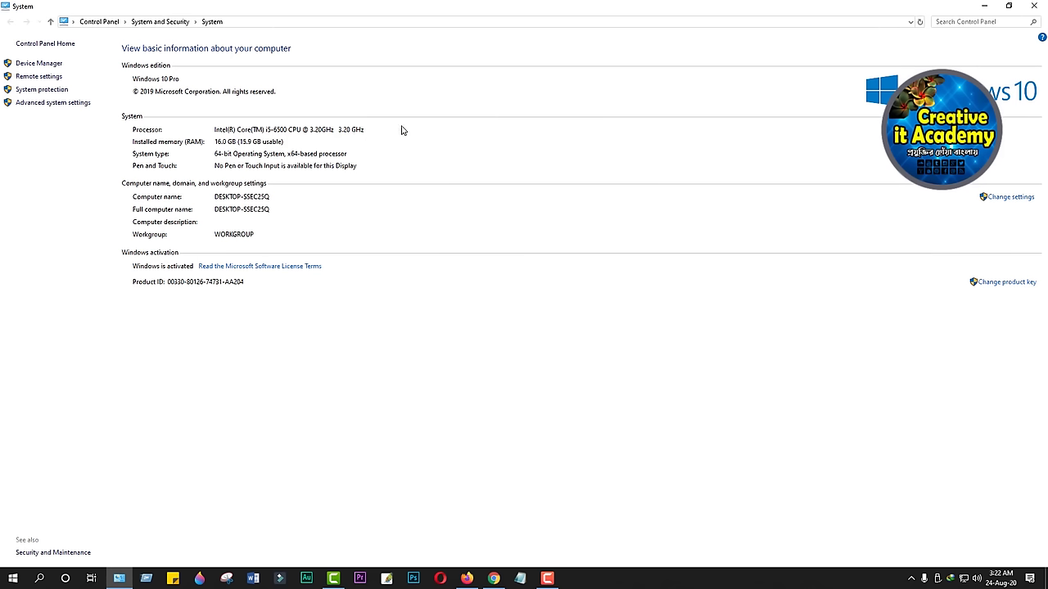
{"action": "left_click", "coordinate": [1042, 6]}
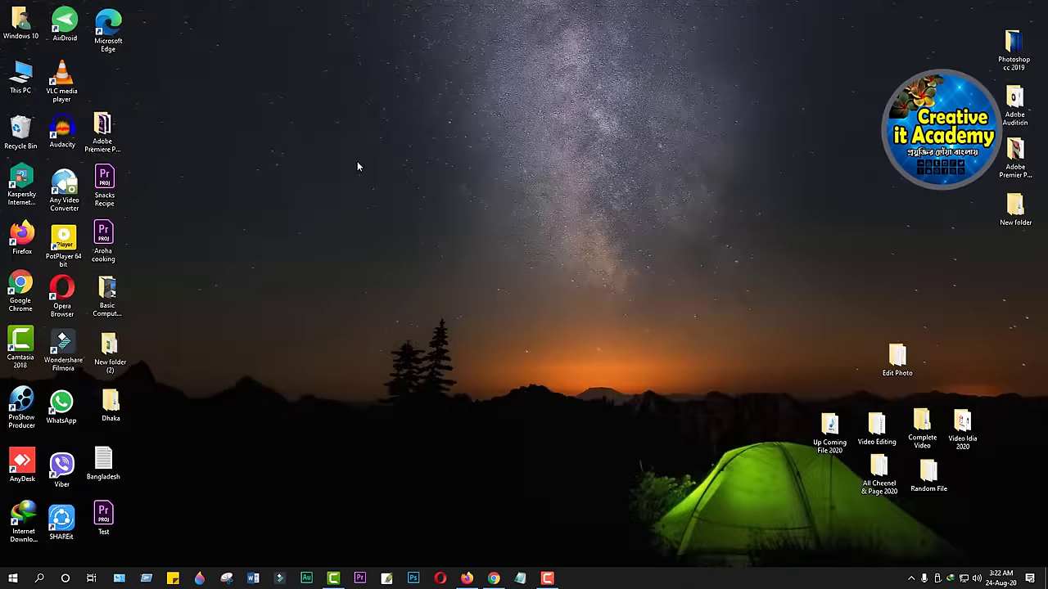
{"action": "double_click", "coordinate": [21, 75]}
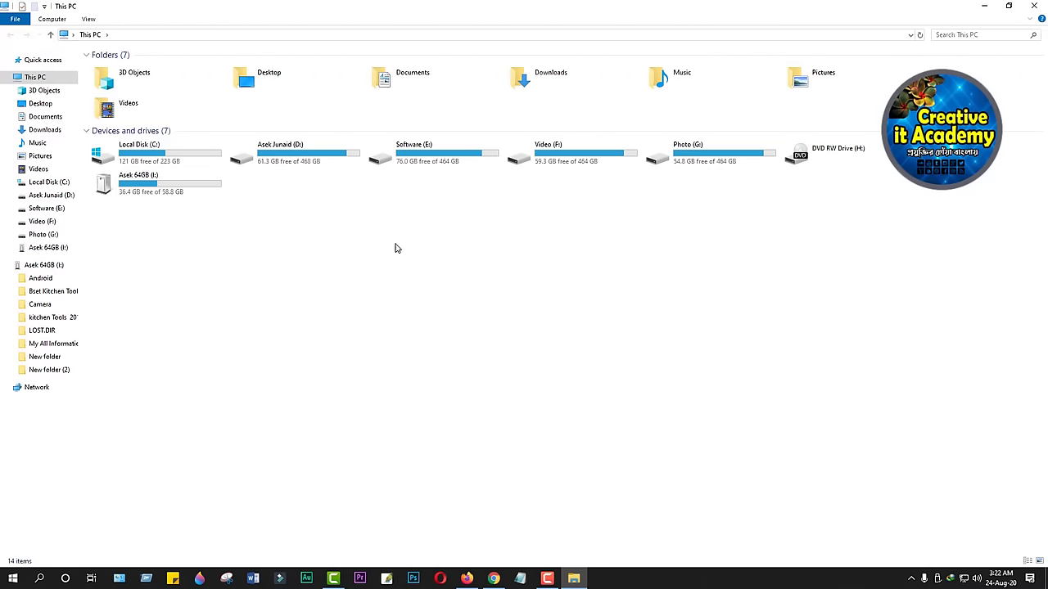
{"action": "right_click", "coordinate": [395, 245]}
{"action": "left_click", "coordinate": [427, 358]}
{"action": "left_click", "coordinate": [1040, 7]}
{"action": "left_click", "coordinate": [1039, 6]}
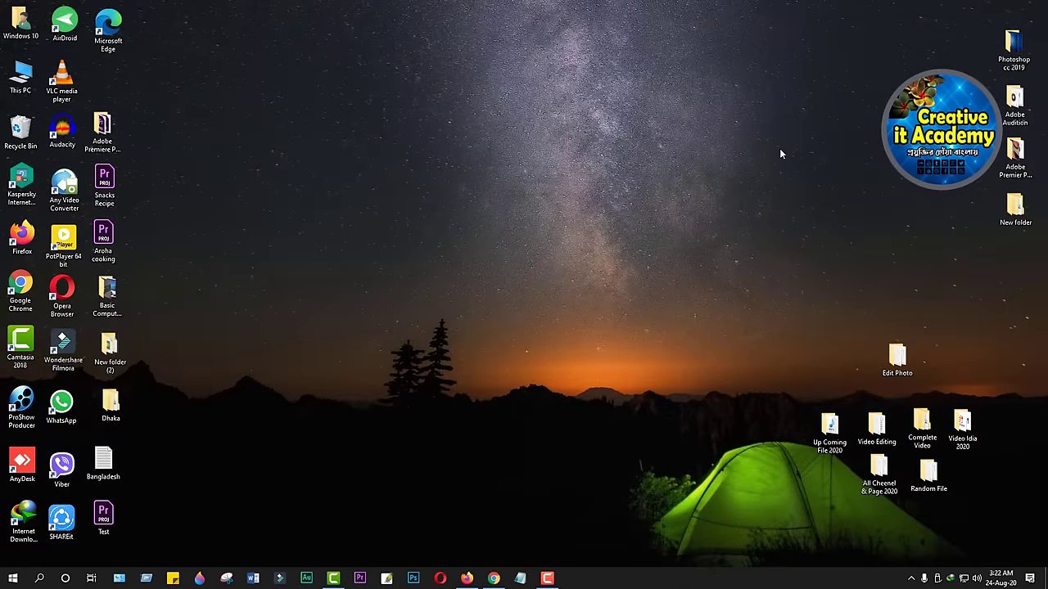
{"action": "double_click", "coordinate": [21, 78]}
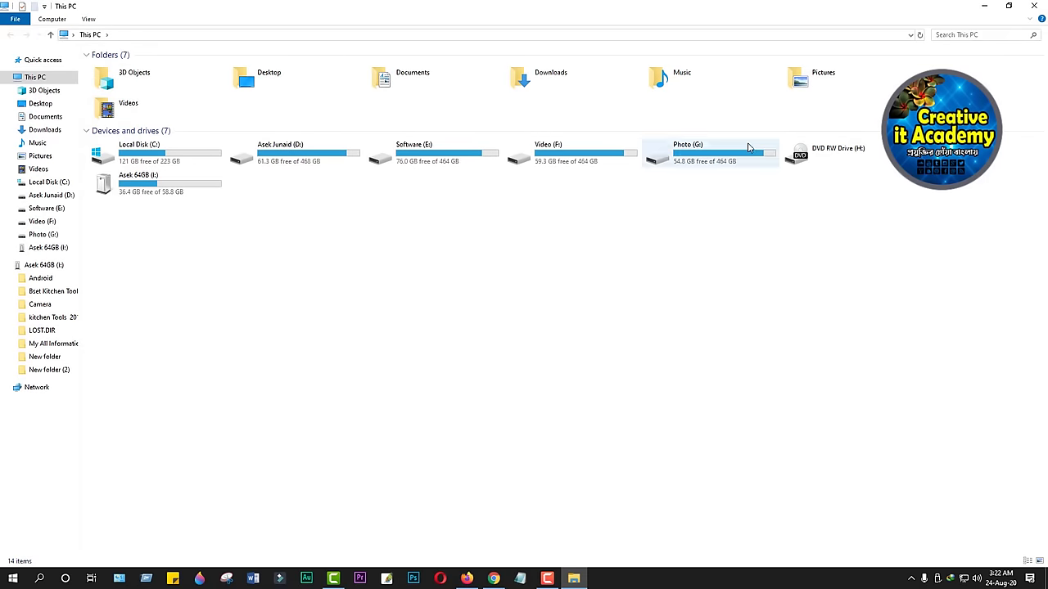
{"action": "left_click", "coordinate": [1036, 6]}
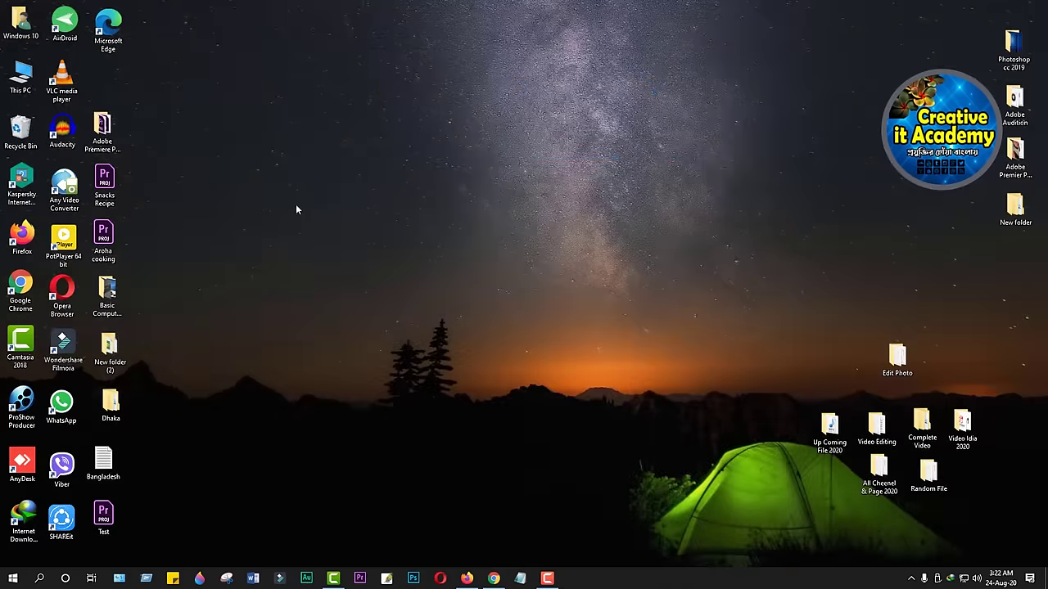
Open Computer Management for This PC, go through its tools down to Disk Management, and close it.
{"action": "right_click", "coordinate": [23, 75]}
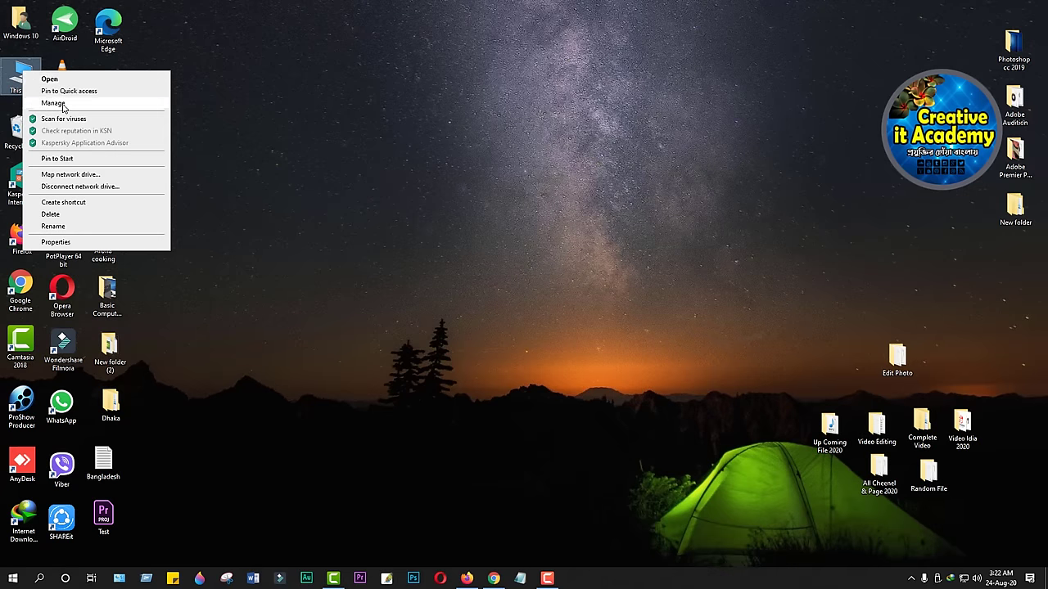
{"action": "left_click", "coordinate": [53, 103]}
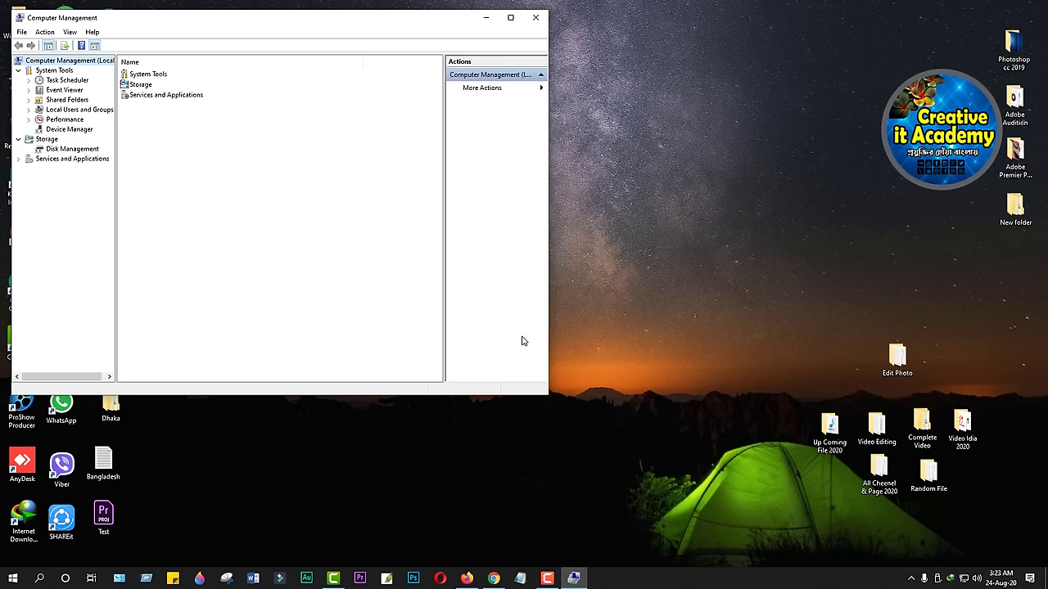
{"action": "key", "text": "Down"}
{"action": "key", "text": "Down"}
{"action": "key", "text": "Down"}
{"action": "key", "text": "Down"}
{"action": "key", "text": "Down"}
{"action": "key", "text": "Down"}
{"action": "key", "text": "Down"}
{"action": "key", "text": "Down"}
{"action": "key", "text": "Down"}
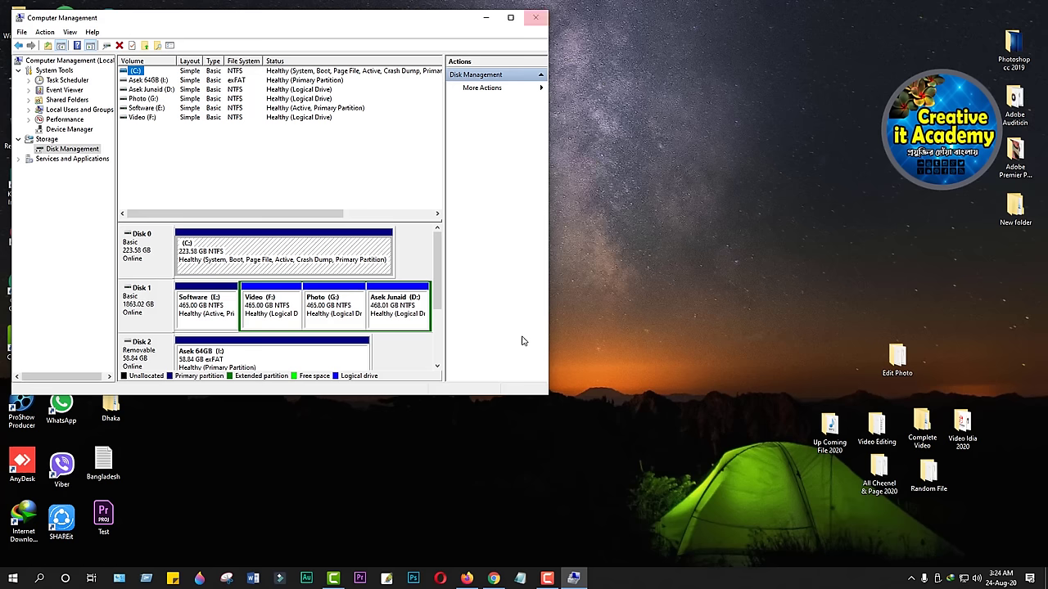
{"action": "left_click", "coordinate": [536, 17]}
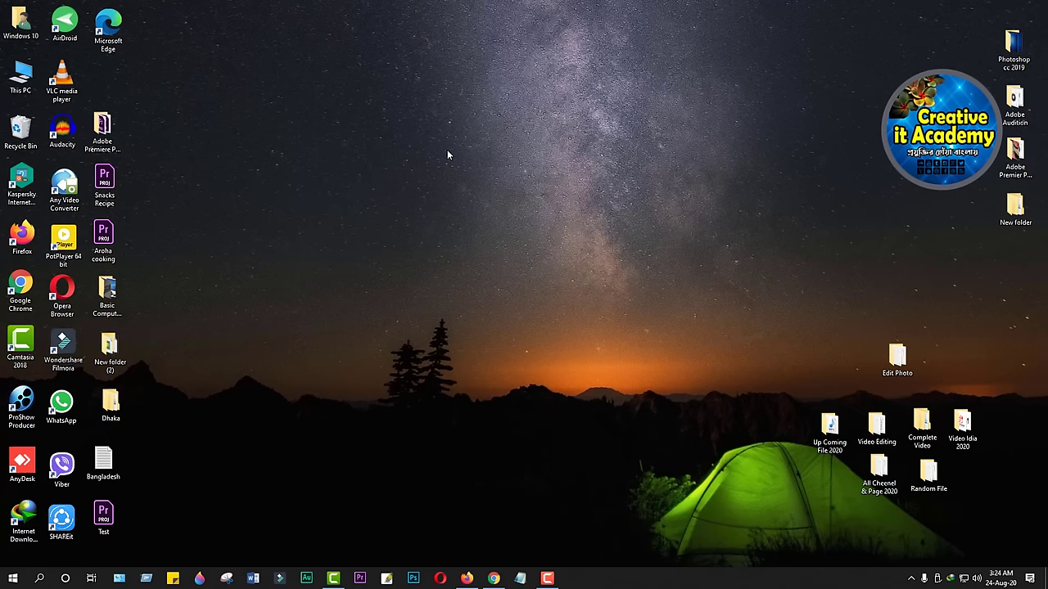
Open Control Panel's list for uninstalling programs, select Adobe Photoshop CS and WhatsApp in turn, and close the window.
{"action": "left_click", "coordinate": [119, 579]}
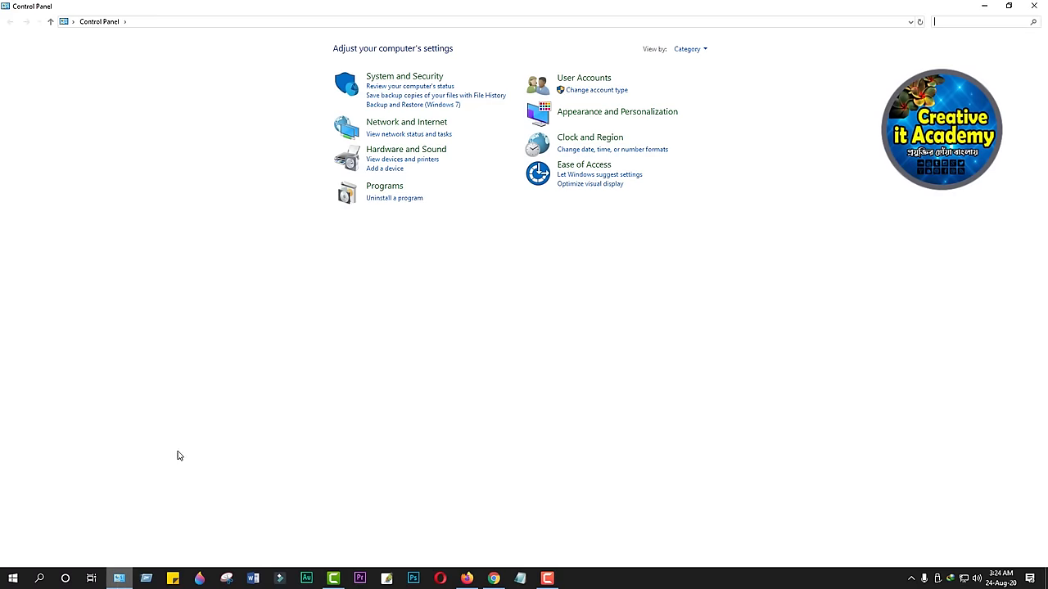
{"action": "left_click", "coordinate": [390, 201]}
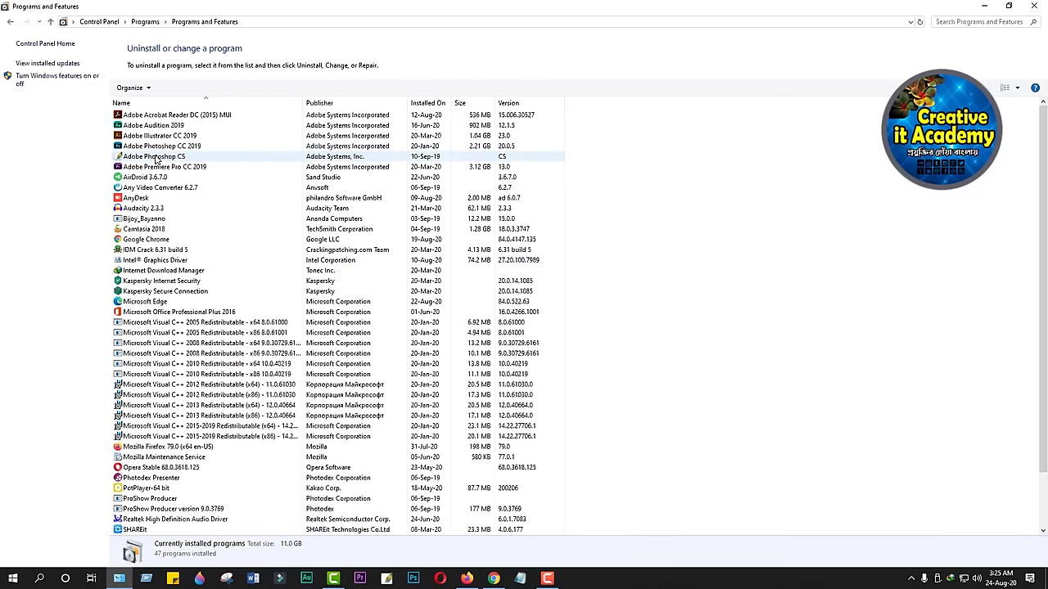
{"action": "left_click", "coordinate": [155, 159]}
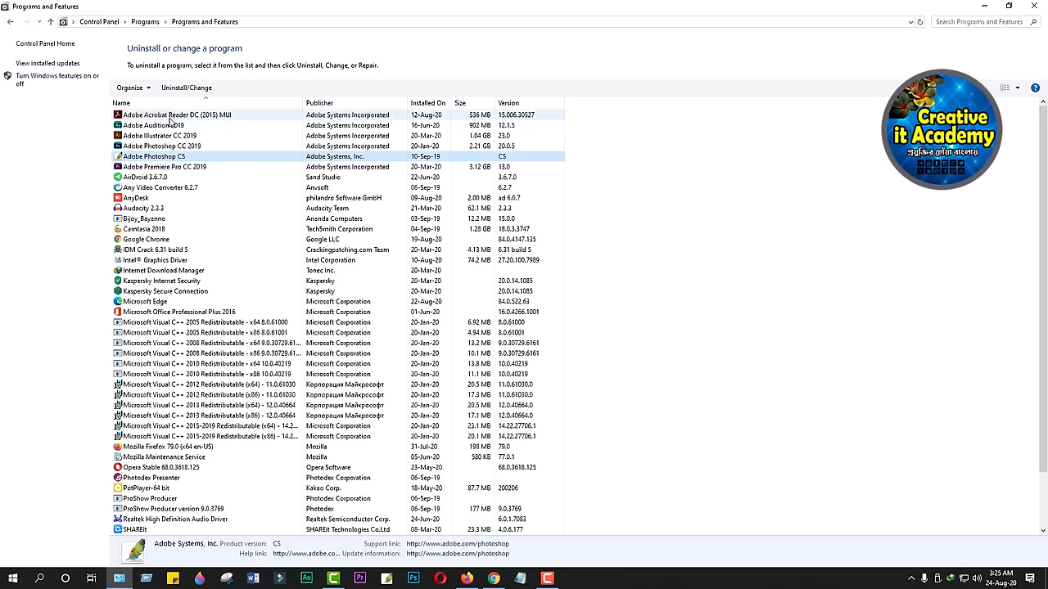
{"action": "scroll", "coordinate": [161, 237], "scroll_direction": "down", "scroll_amount": 2}
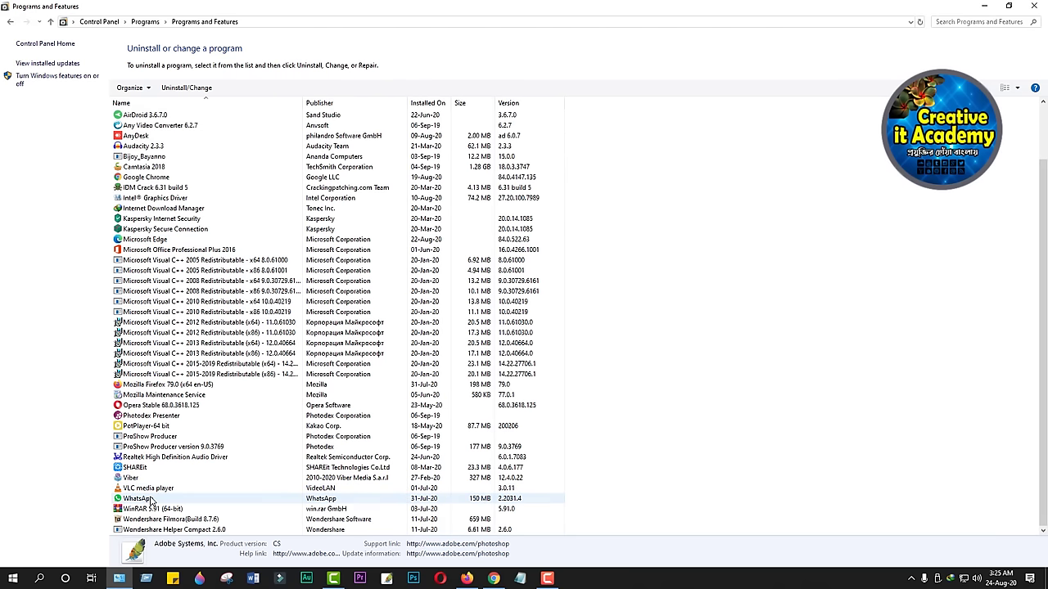
{"action": "left_click", "coordinate": [161, 498]}
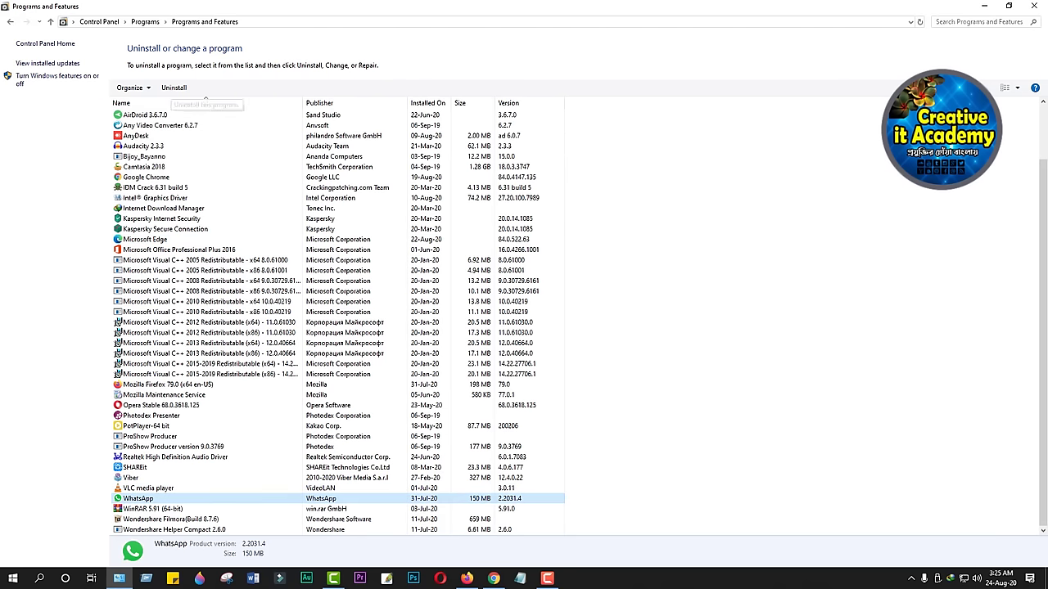
{"action": "left_click", "coordinate": [1036, 9]}
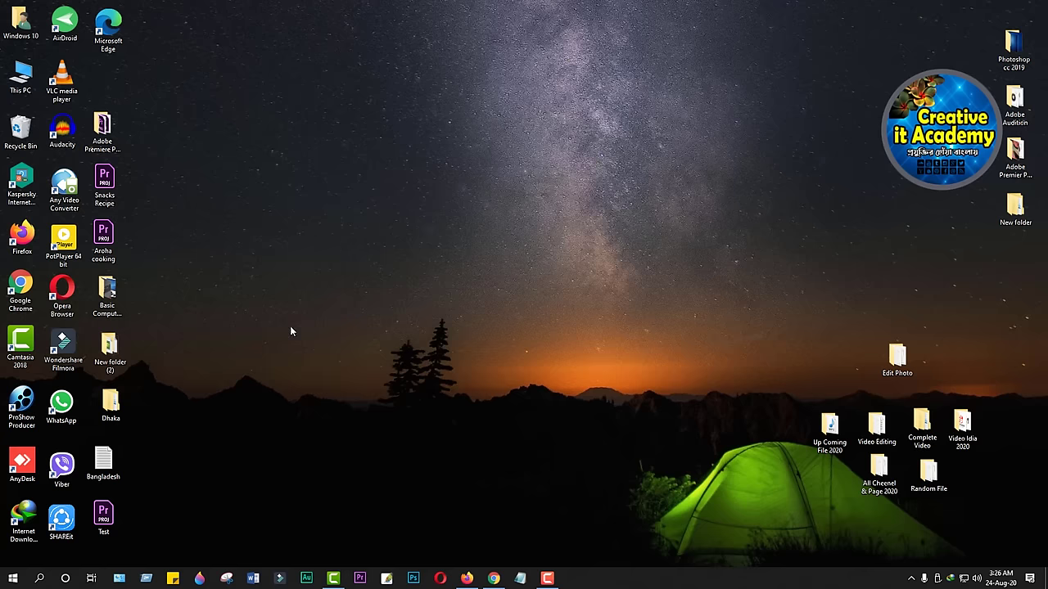
Search Windows for the Run app and open it.
{"action": "left_click", "coordinate": [39, 578]}
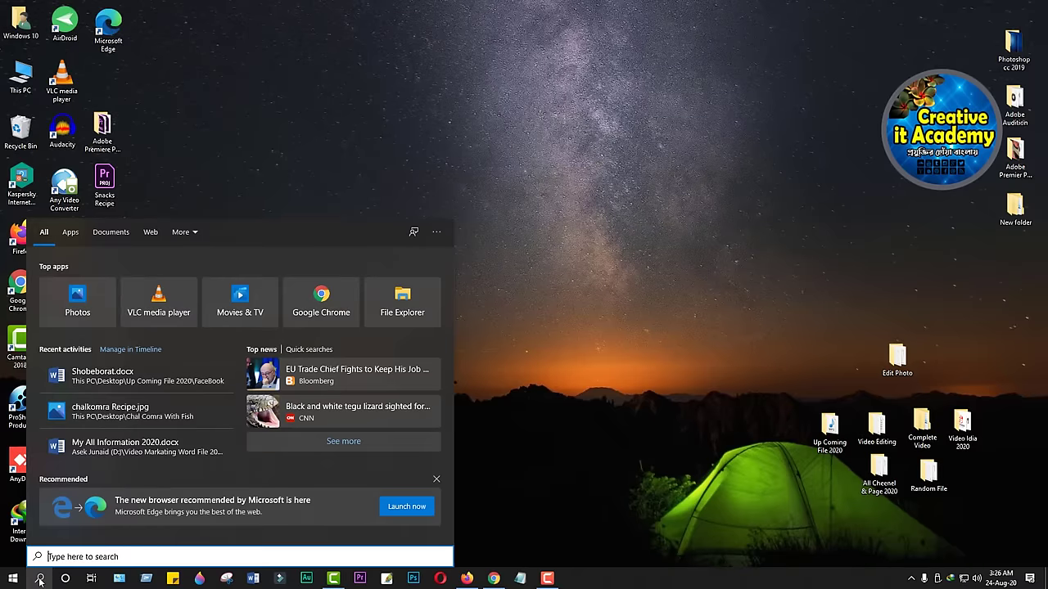
{"action": "type", "text": "rub"}
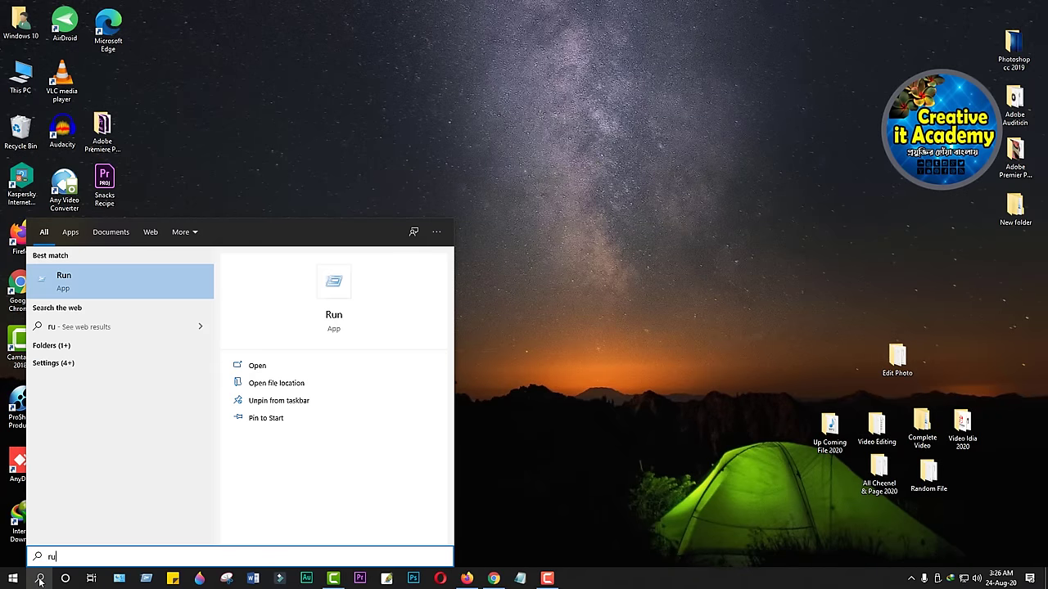
{"action": "left_click", "coordinate": [95, 278]}
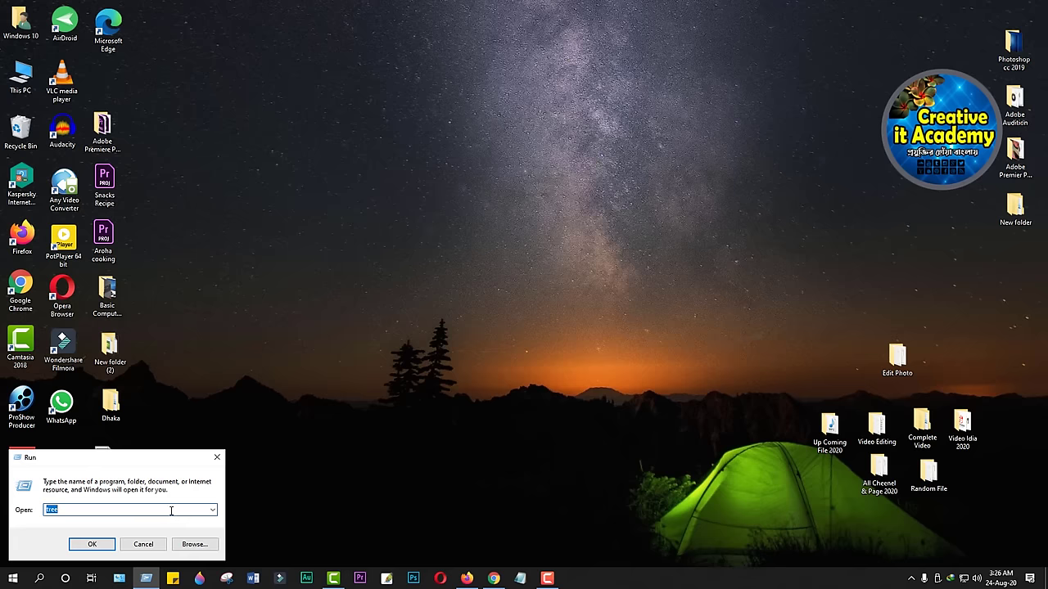
Run the earlier command prefetch, grant permanent access to the Prefetch folder, and select the file BACKGROUNDTASKHOST.EXE-C1670FEB.pf.
{"action": "left_click", "coordinate": [212, 509]}
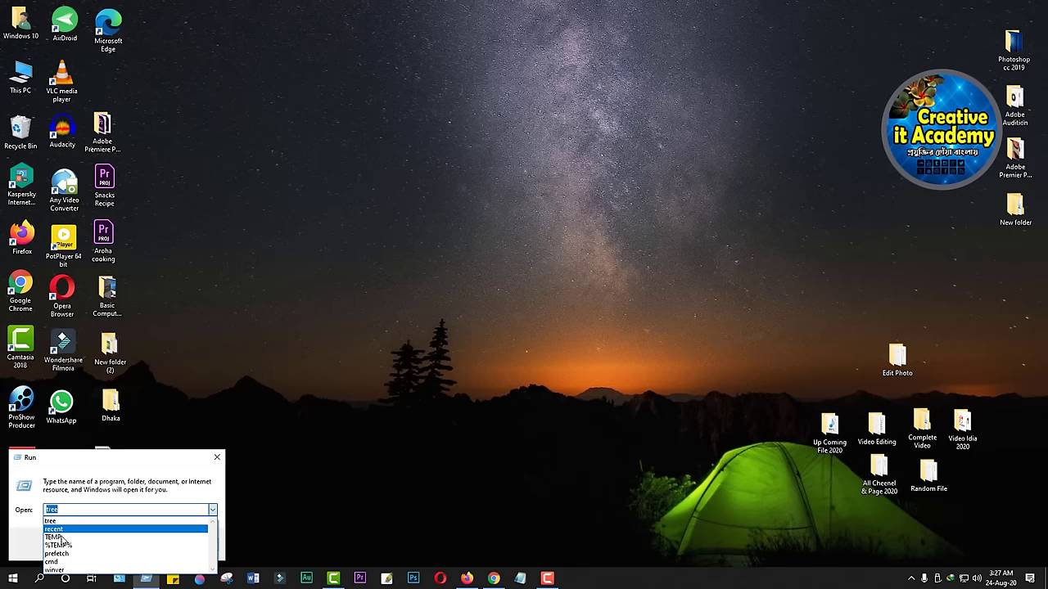
{"action": "left_click", "coordinate": [68, 554]}
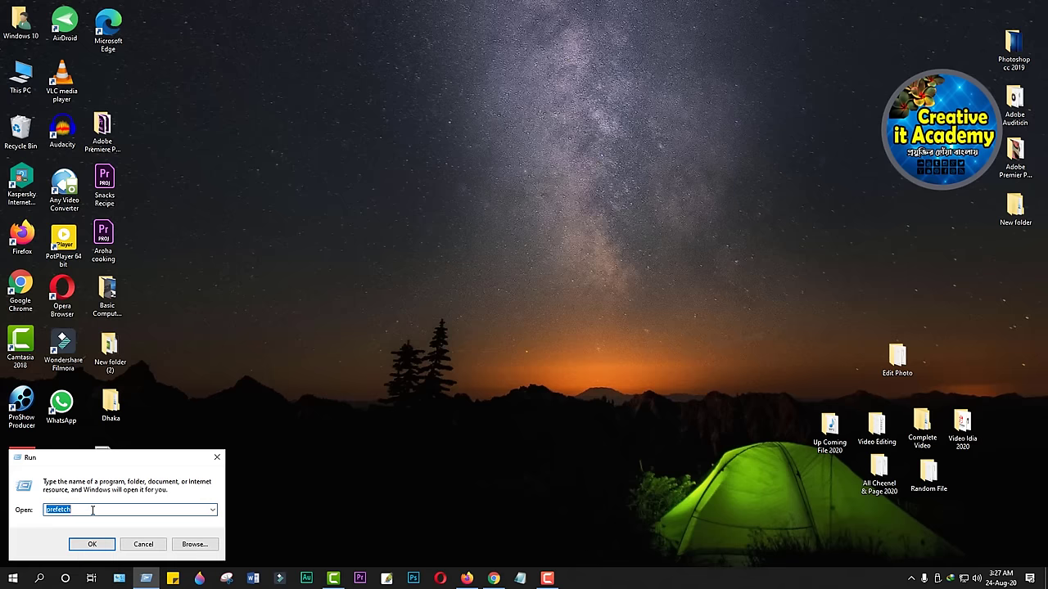
{"action": "left_click", "coordinate": [212, 509]}
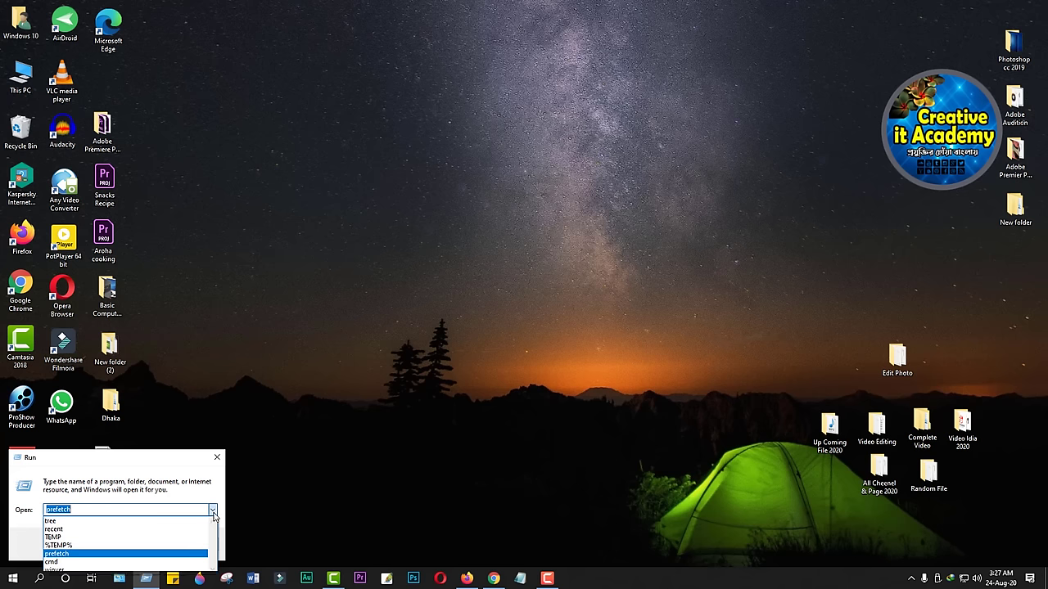
{"action": "left_click", "coordinate": [65, 554]}
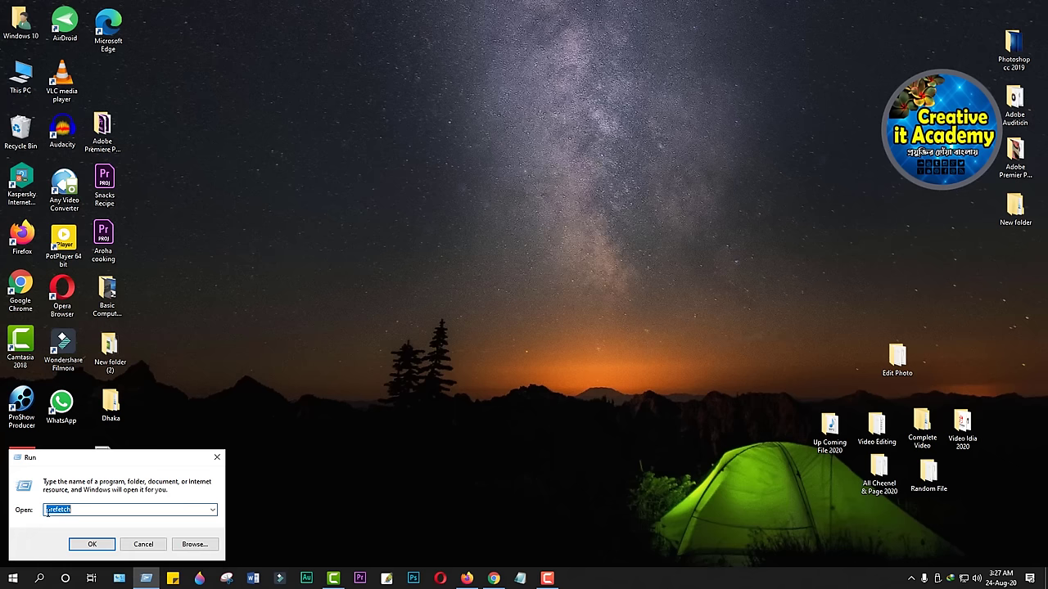
{"action": "left_click", "coordinate": [93, 542]}
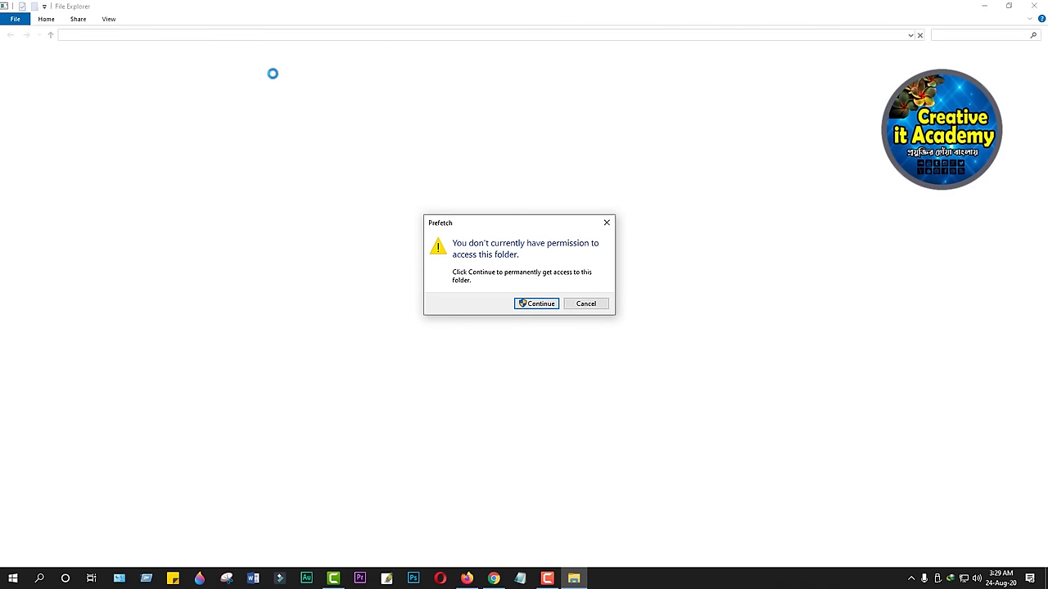
{"action": "left_click", "coordinate": [539, 306]}
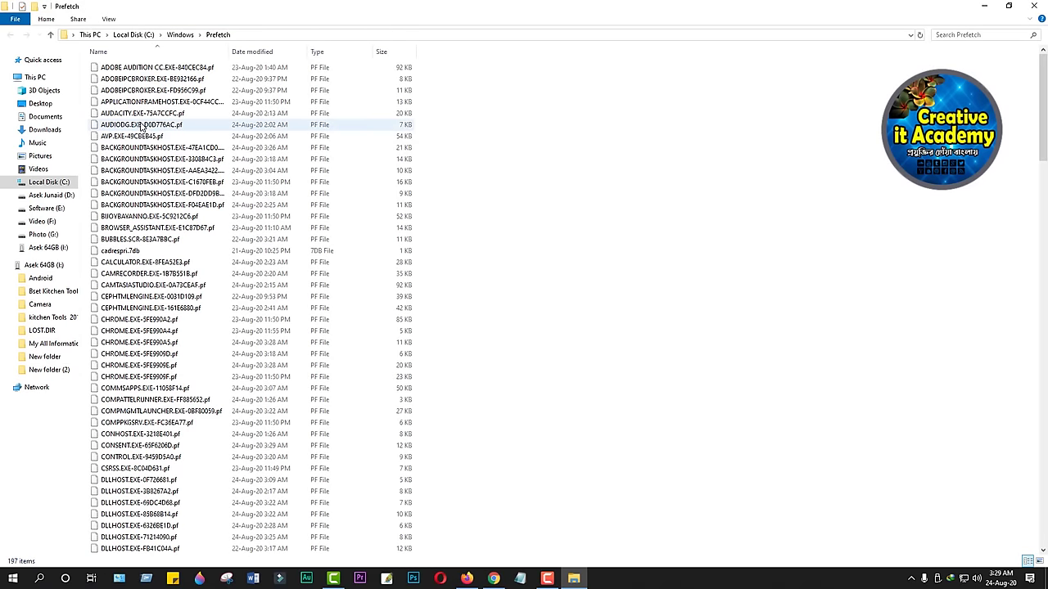
{"action": "left_click", "coordinate": [169, 183]}
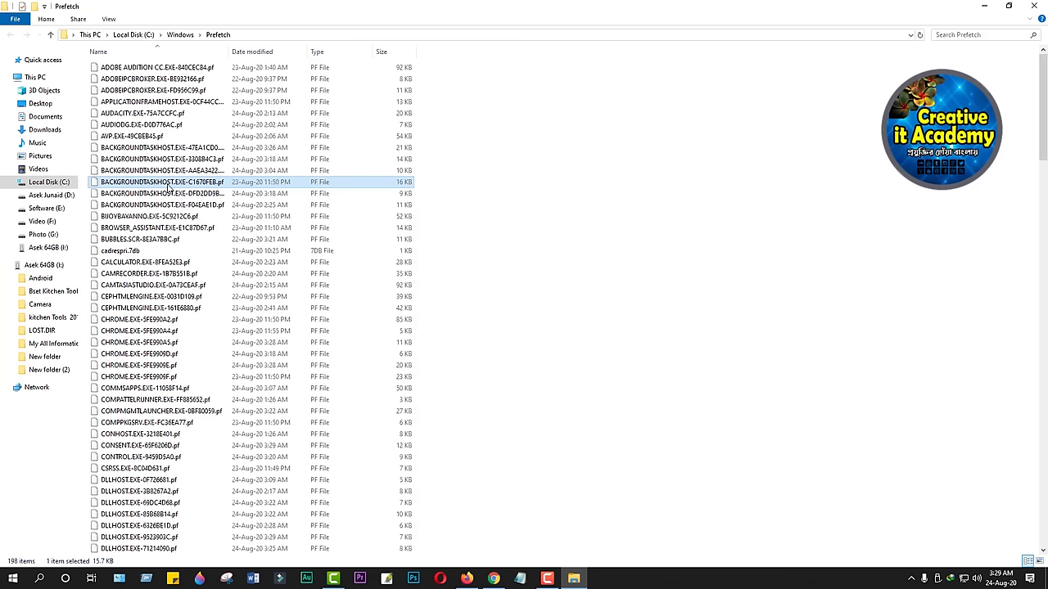
Delete all files in the Prefetch folder, cancel the remaining deletion of the in-use file PfPre_c51563af.mkd, and close the folder window.
{"action": "key", "text": "ctrl+a"}
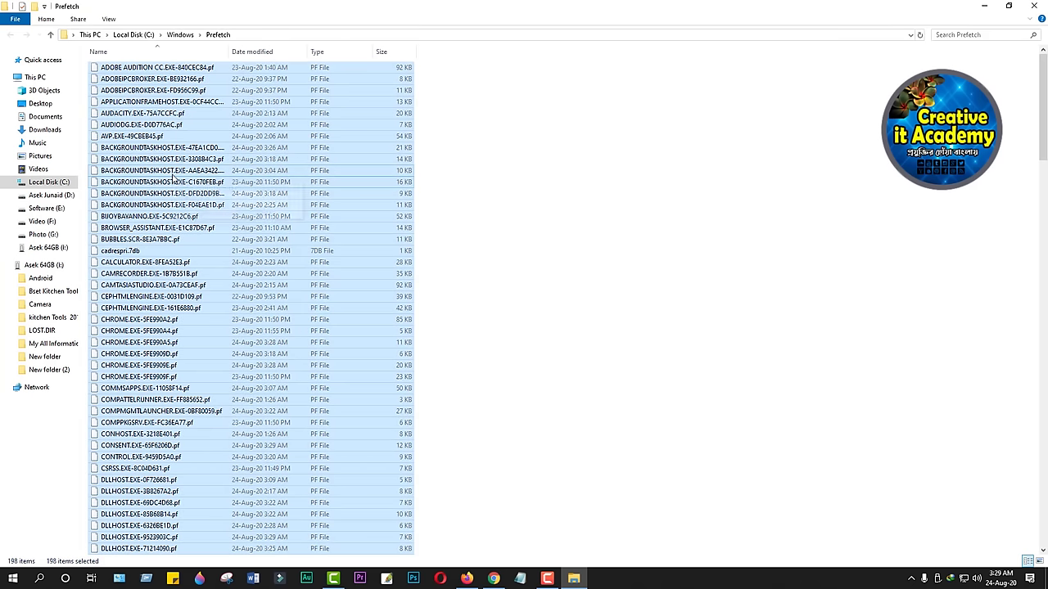
{"action": "key", "text": "Delete"}
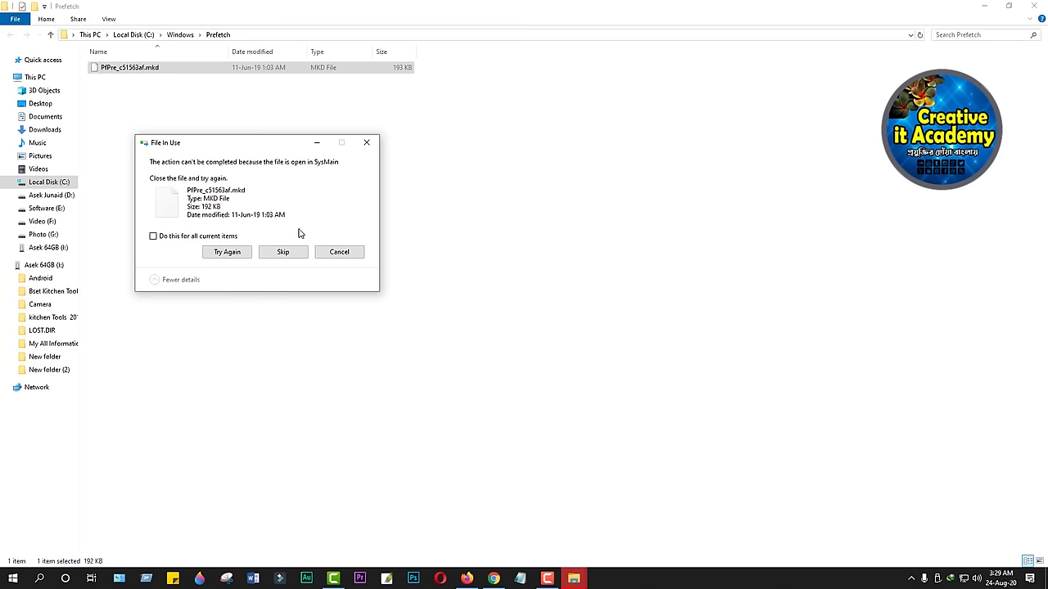
{"action": "left_click", "coordinate": [197, 69]}
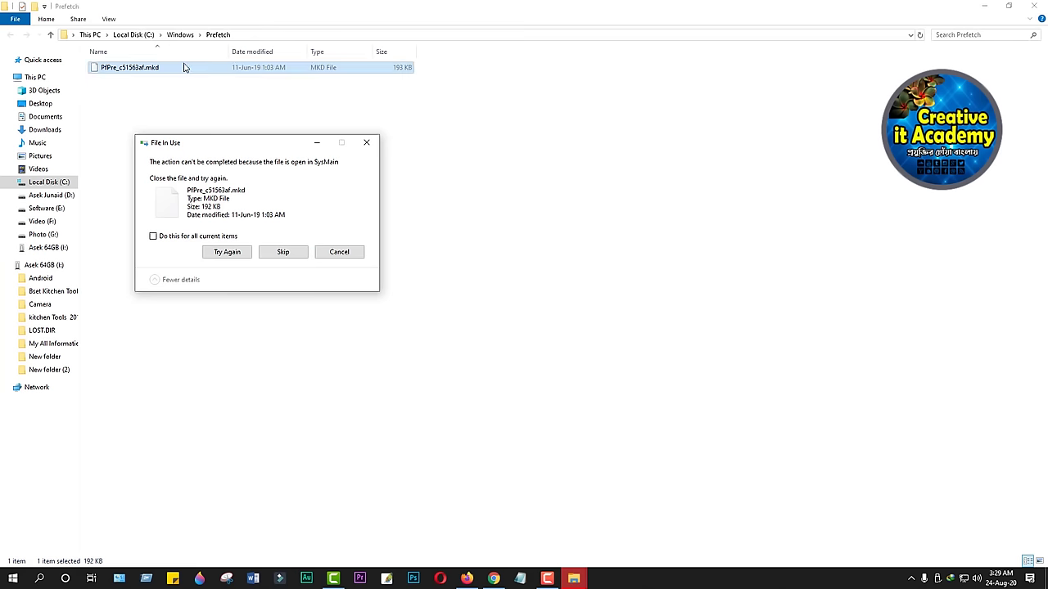
{"action": "left_click", "coordinate": [342, 255]}
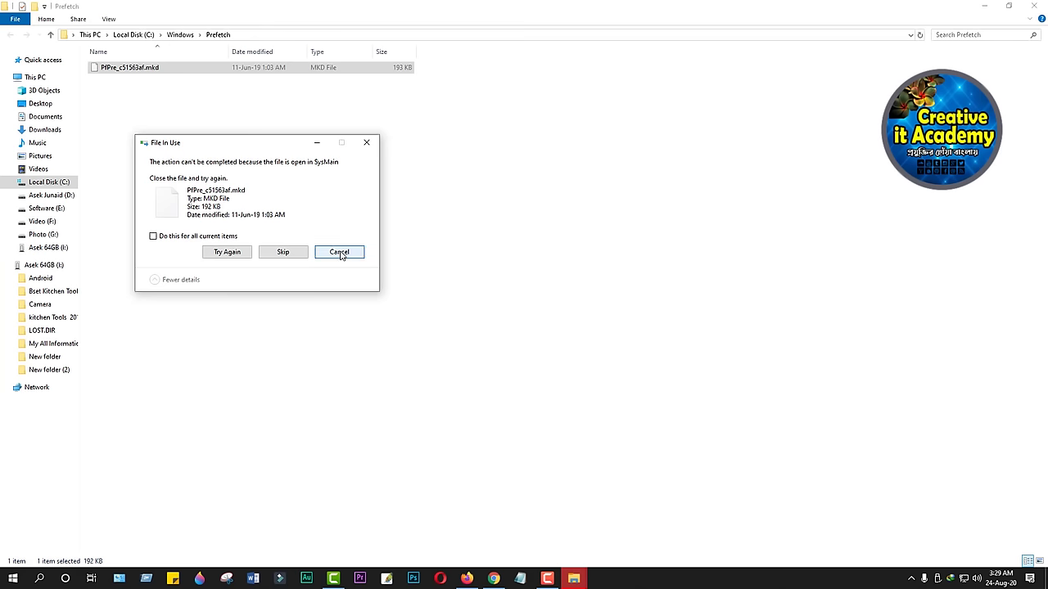
{"action": "left_click", "coordinate": [340, 254]}
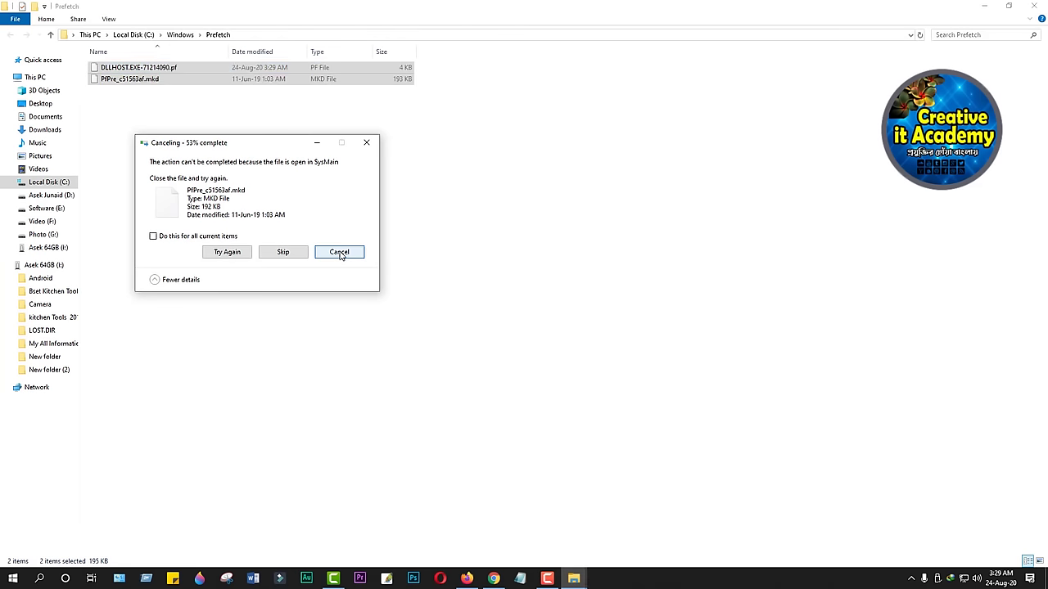
{"action": "left_click", "coordinate": [1033, 6]}
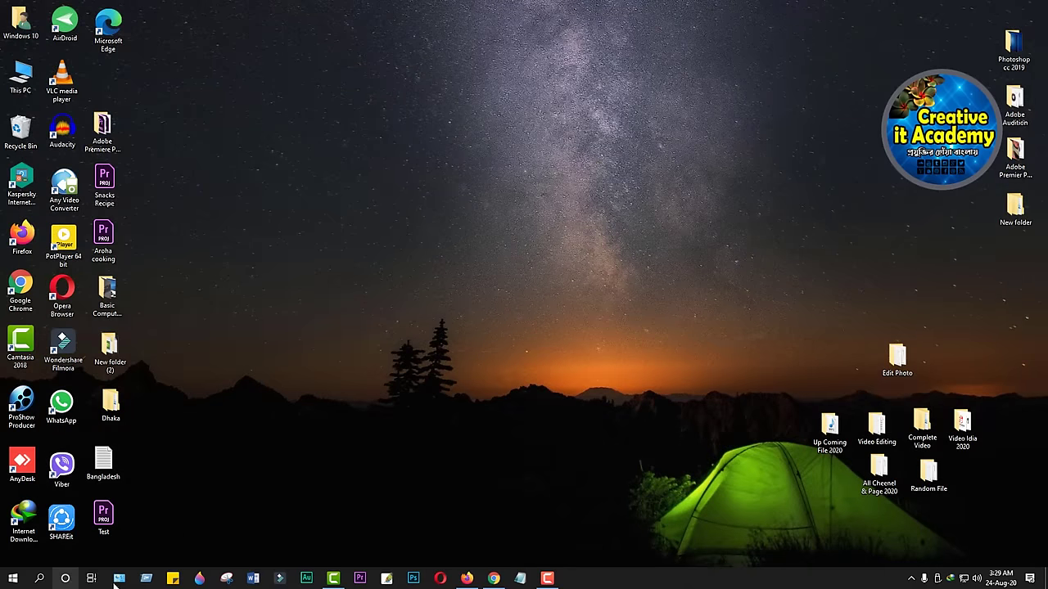
Reopen Run and run the earlier command %TEMP% to open the user's Temp folder.
{"action": "left_click", "coordinate": [147, 578]}
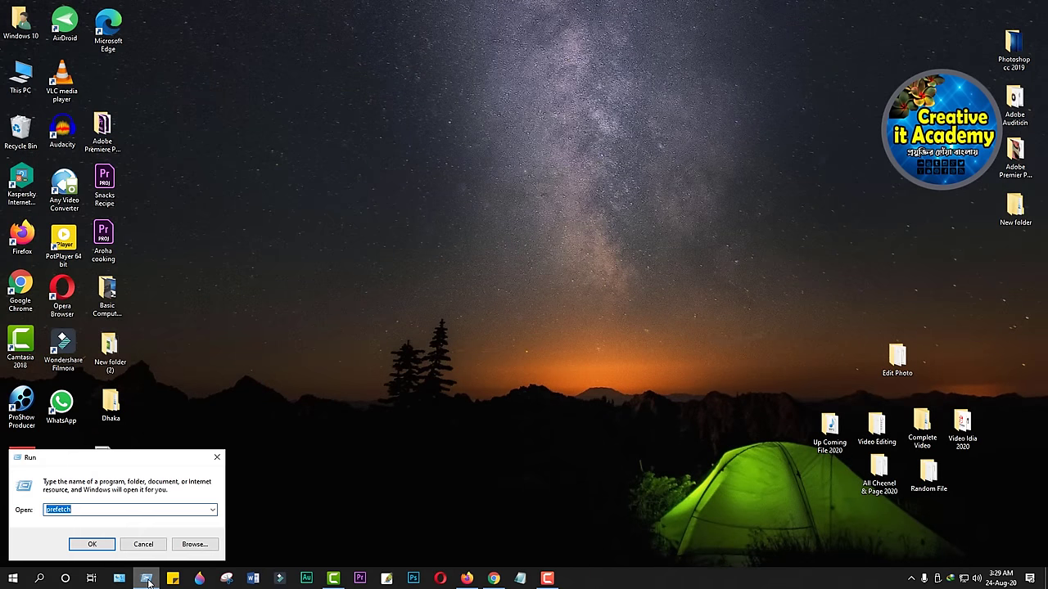
{"action": "left_click", "coordinate": [212, 510]}
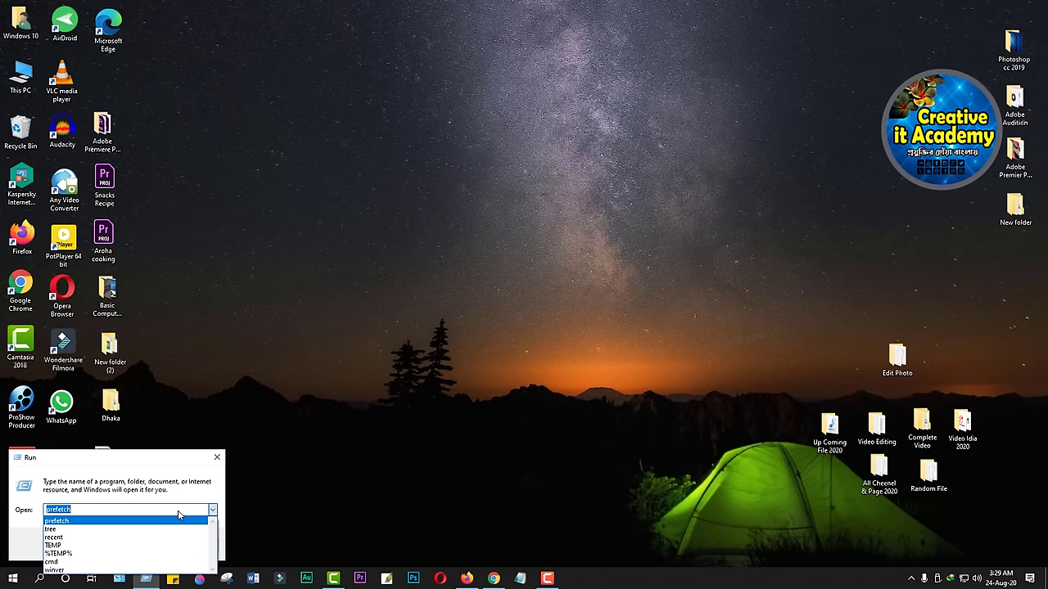
{"action": "left_click", "coordinate": [69, 555]}
{"action": "left_click", "coordinate": [87, 542]}
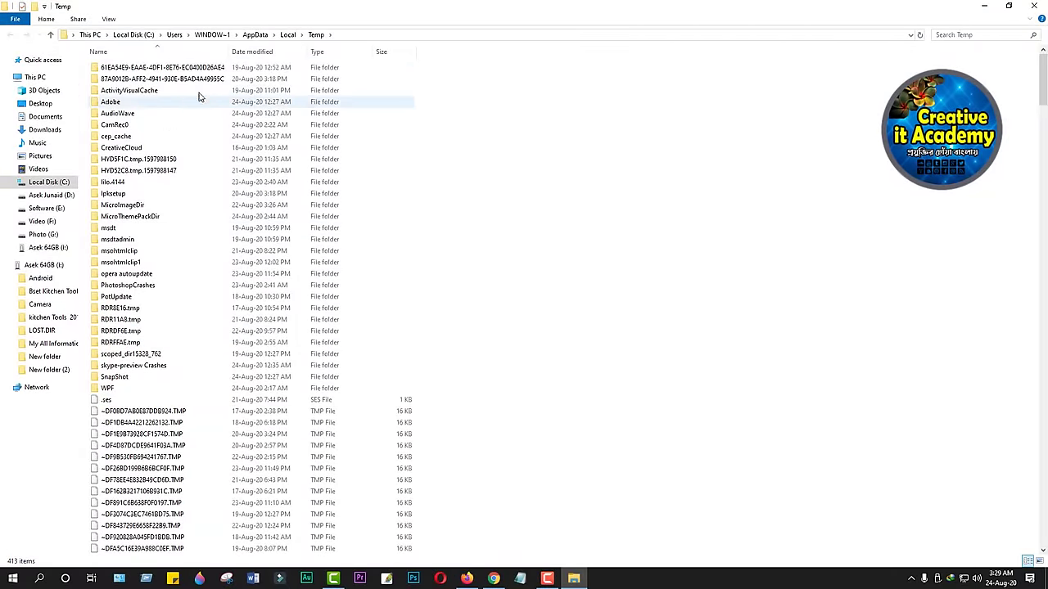
Delete everything in the user's Temp folder with administrator permission, cancel at the in-use skype-preview Crashes folder, and close the window.
{"action": "left_click", "coordinate": [245, 253]}
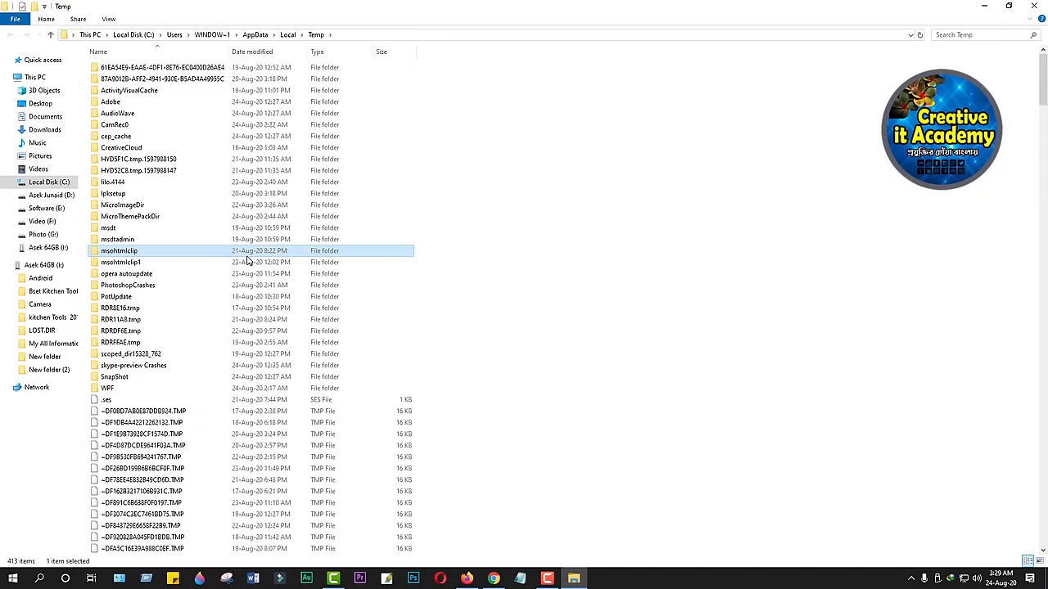
{"action": "key", "text": "ctrl+a"}
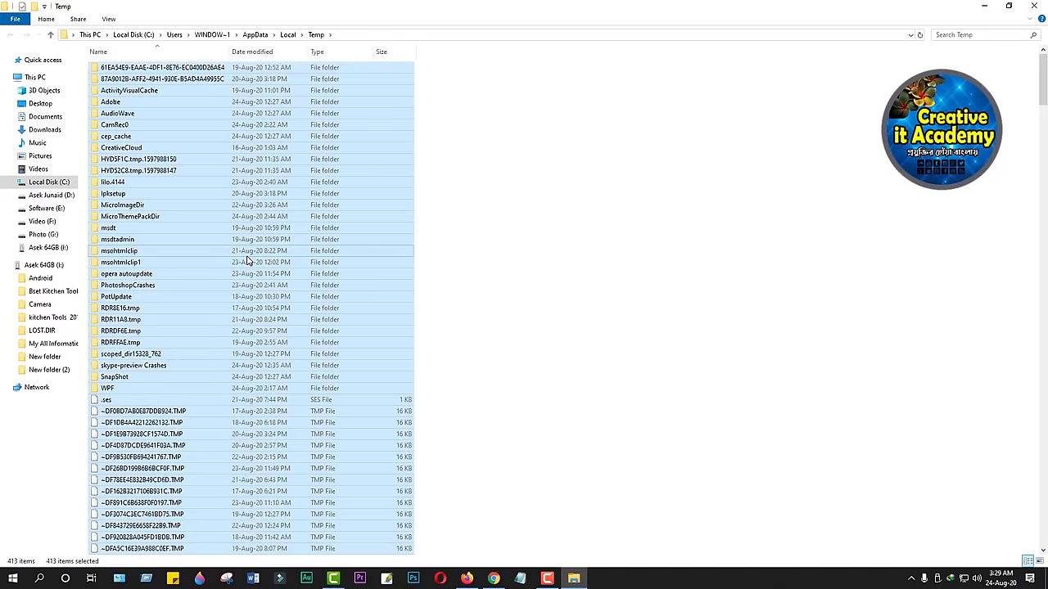
{"action": "key", "text": "Delete"}
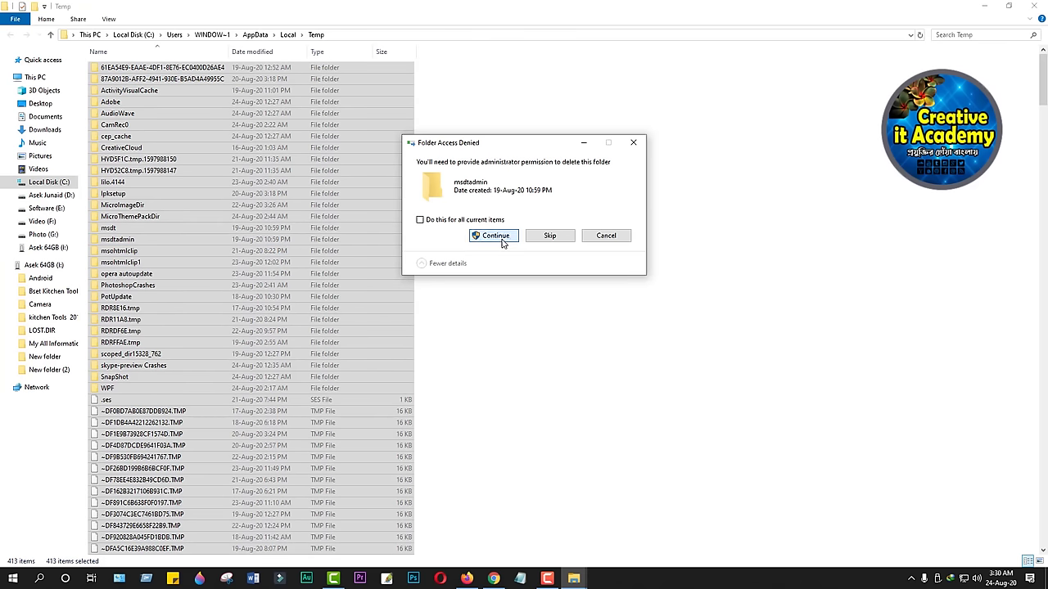
{"action": "left_click", "coordinate": [495, 236]}
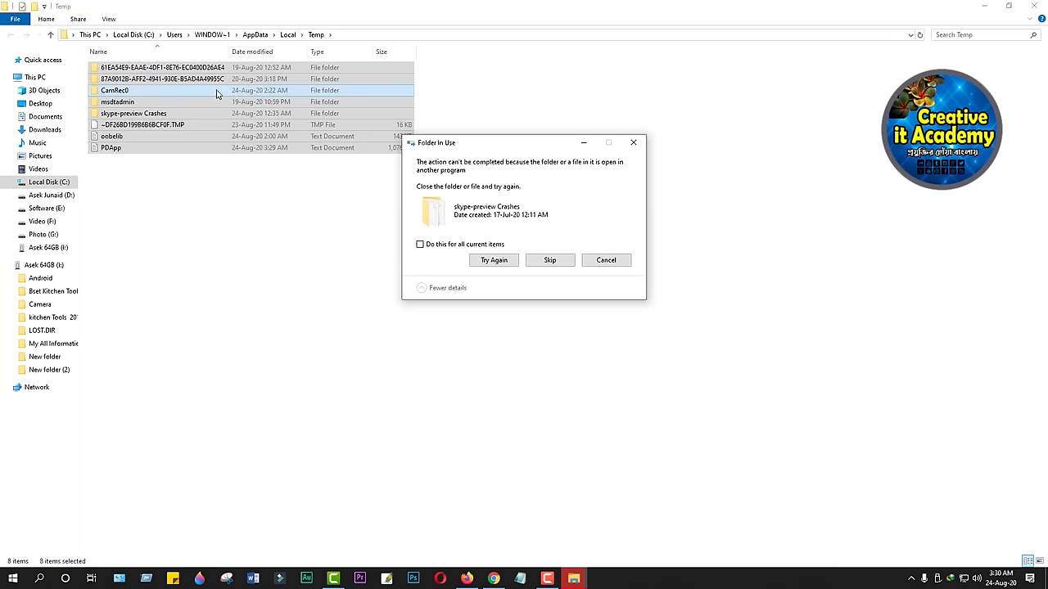
{"action": "left_click", "coordinate": [607, 264]}
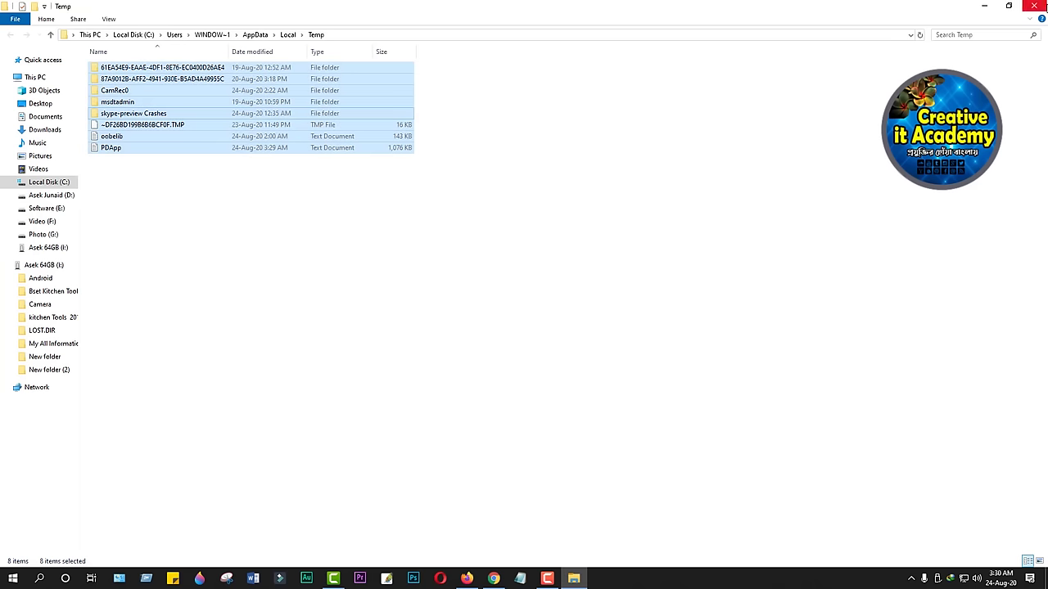
{"action": "left_click", "coordinate": [1034, 6]}
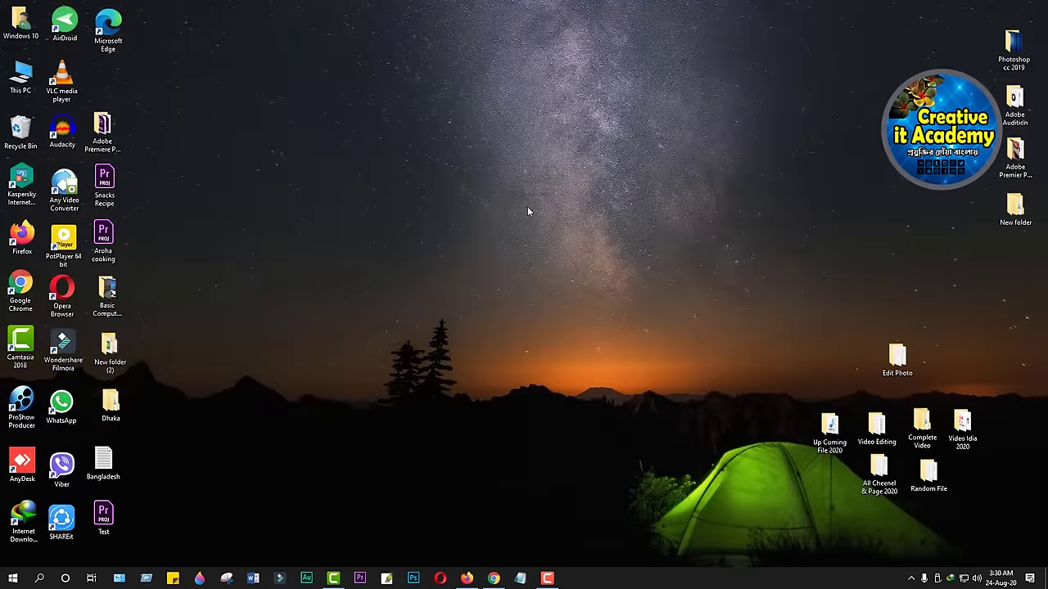
Reopen Run and run the earlier command TEMP to open the Windows Temp folder.
{"action": "left_click", "coordinate": [147, 579]}
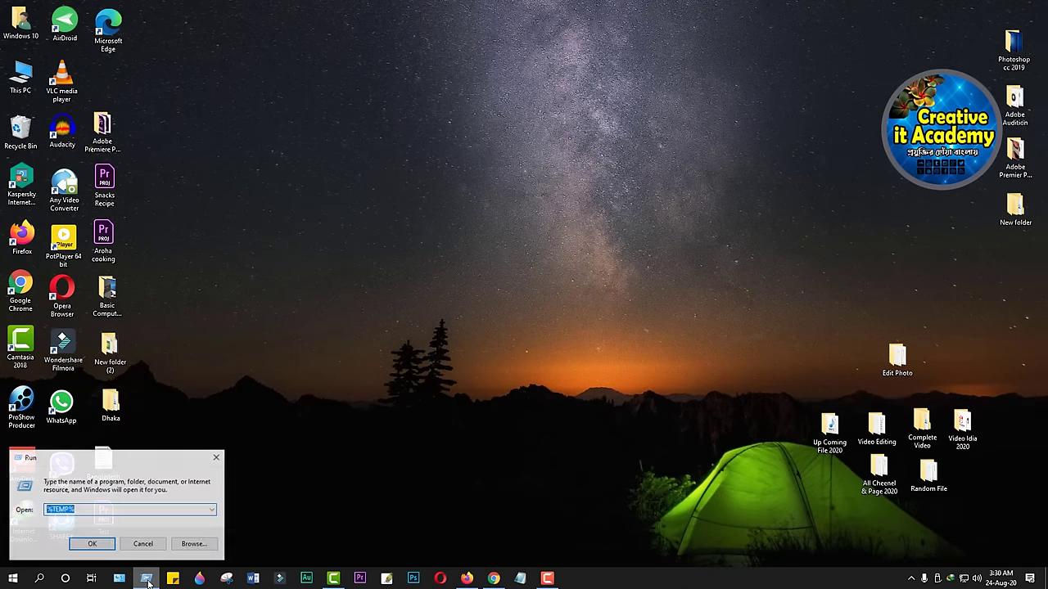
{"action": "left_click", "coordinate": [212, 512]}
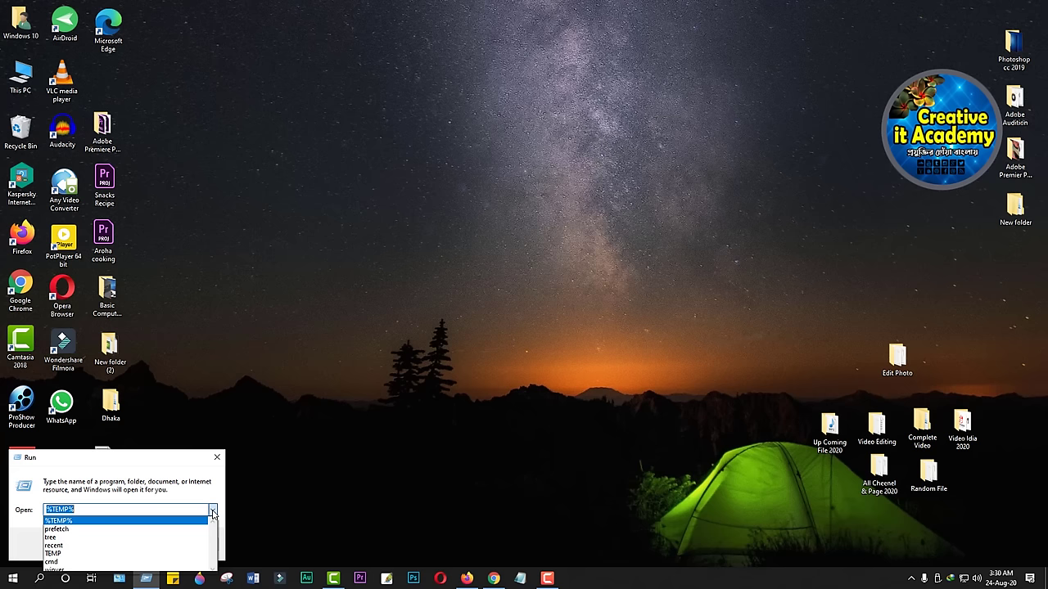
{"action": "left_click", "coordinate": [66, 554]}
{"action": "left_click", "coordinate": [92, 545]}
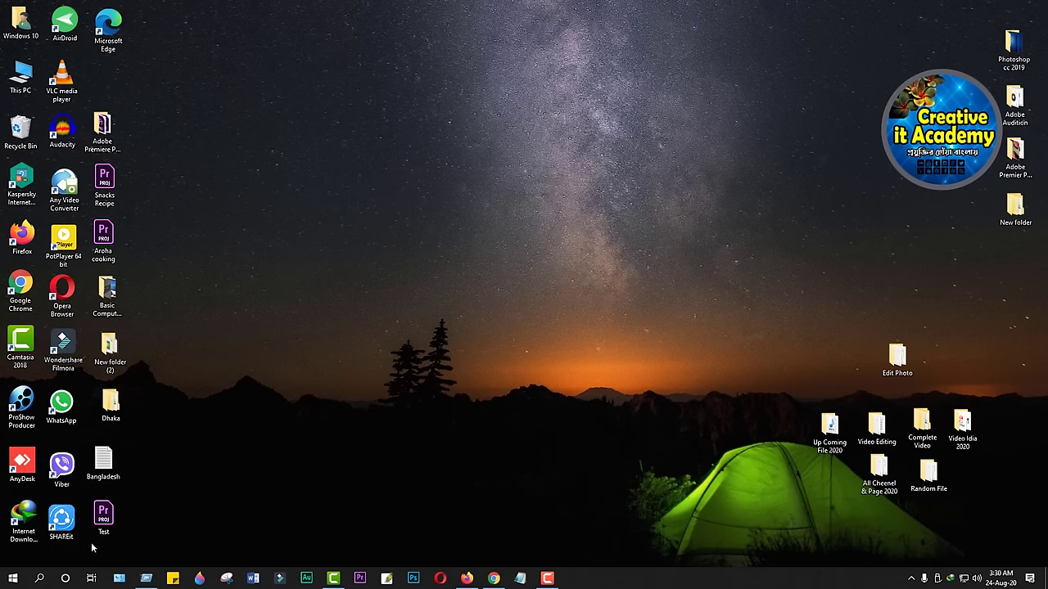
Select all items in the Windows Temp folder, try to delete them, and cancel at the administrator permission request.
{"action": "left_click", "coordinate": [191, 287]}
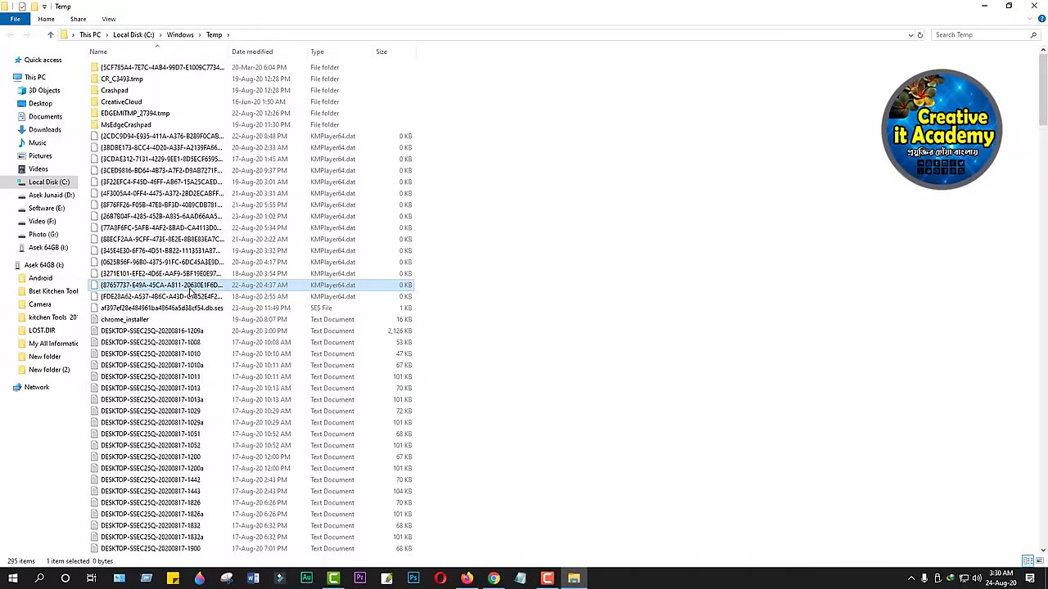
{"action": "key", "text": "ctrl+a"}
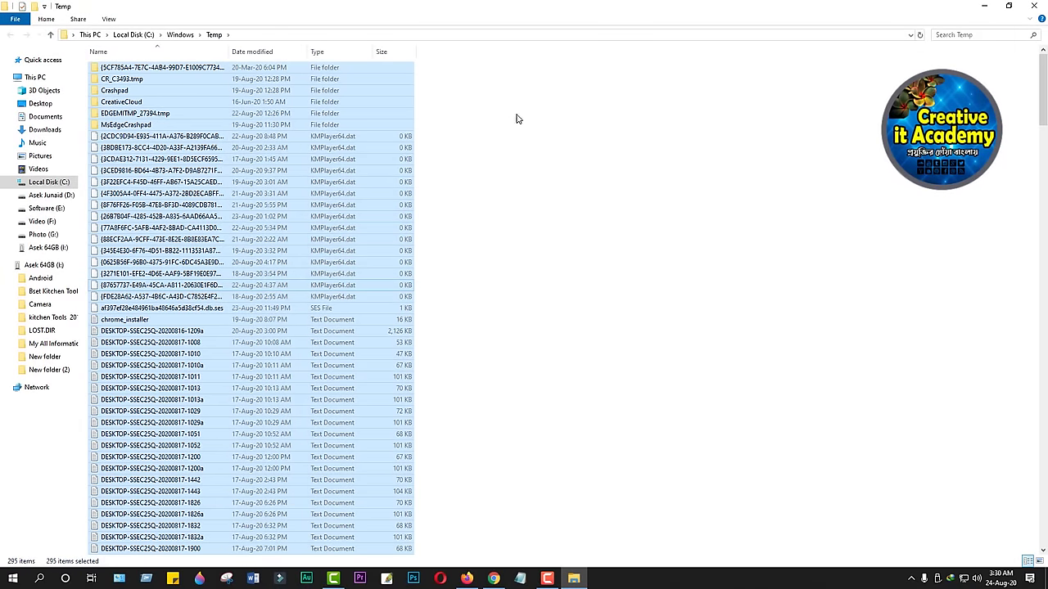
{"action": "left_click", "coordinate": [538, 71]}
{"action": "left_click_drag", "start_coordinate": [502, 73], "coordinate": [168, 429]}
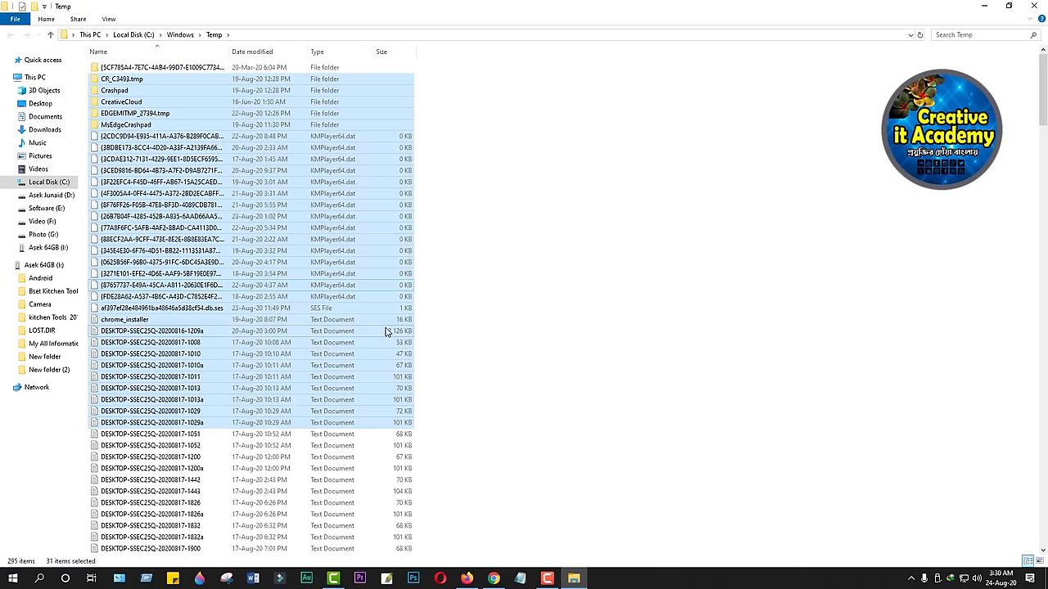
{"action": "left_click", "coordinate": [449, 304]}
{"action": "key", "text": "ctrl+a"}
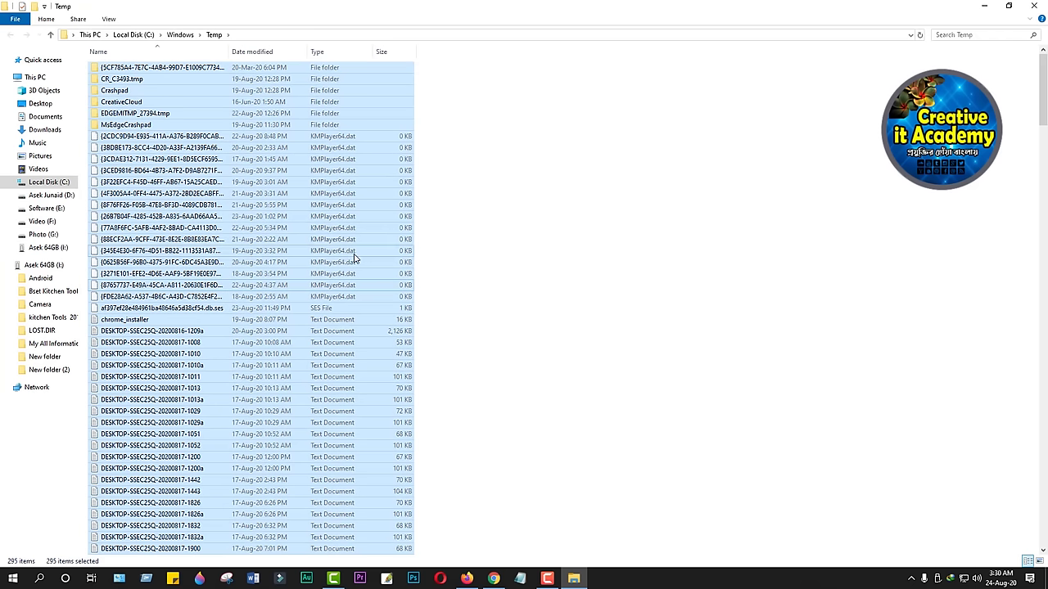
{"action": "key", "text": "Delete"}
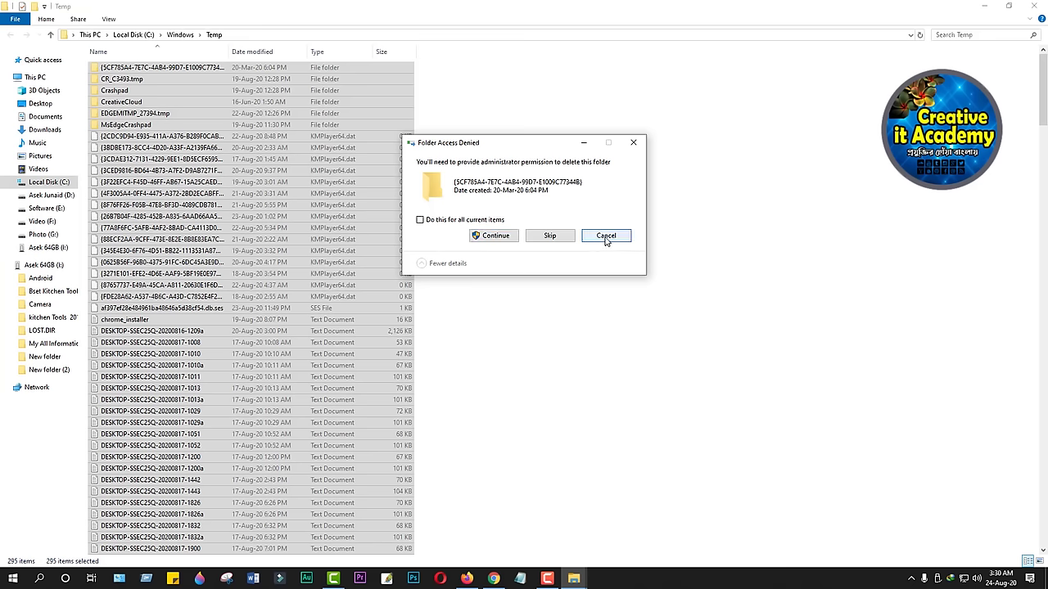
{"action": "key", "text": "Escape"}
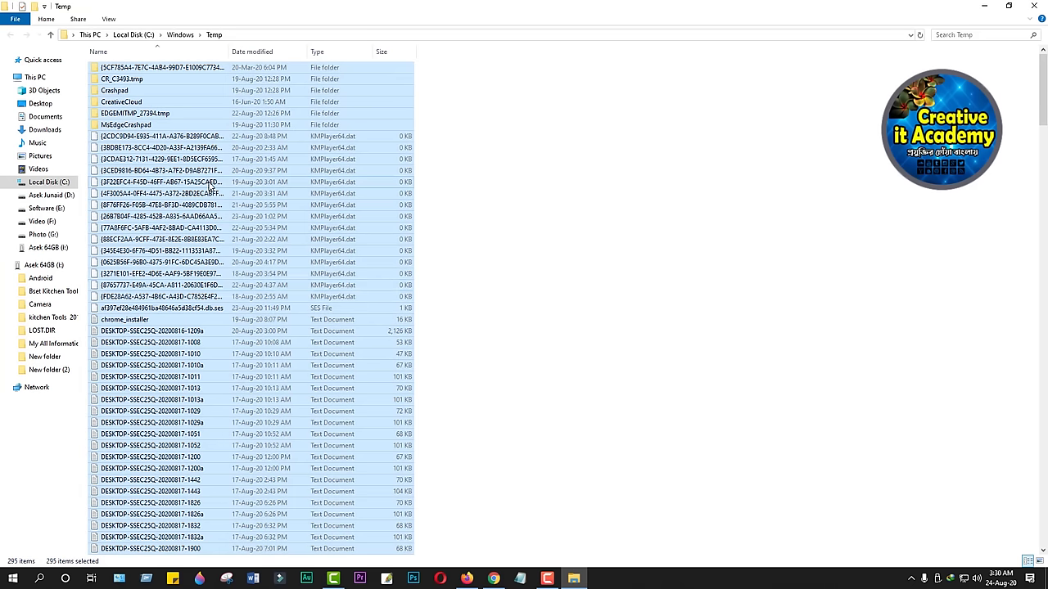
Delete the selected Windows Temp items with administrator permission, retry the denied folder, cancel at the in-use file, and close the window.
{"action": "right_click", "coordinate": [208, 185]}
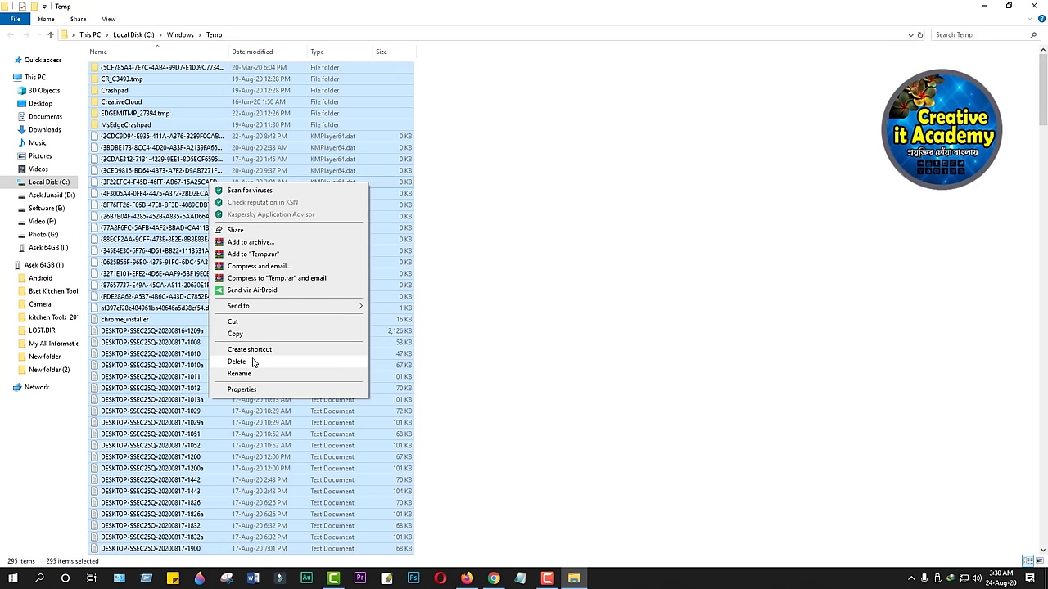
{"action": "left_click", "coordinate": [253, 363]}
{"action": "left_click", "coordinate": [496, 235]}
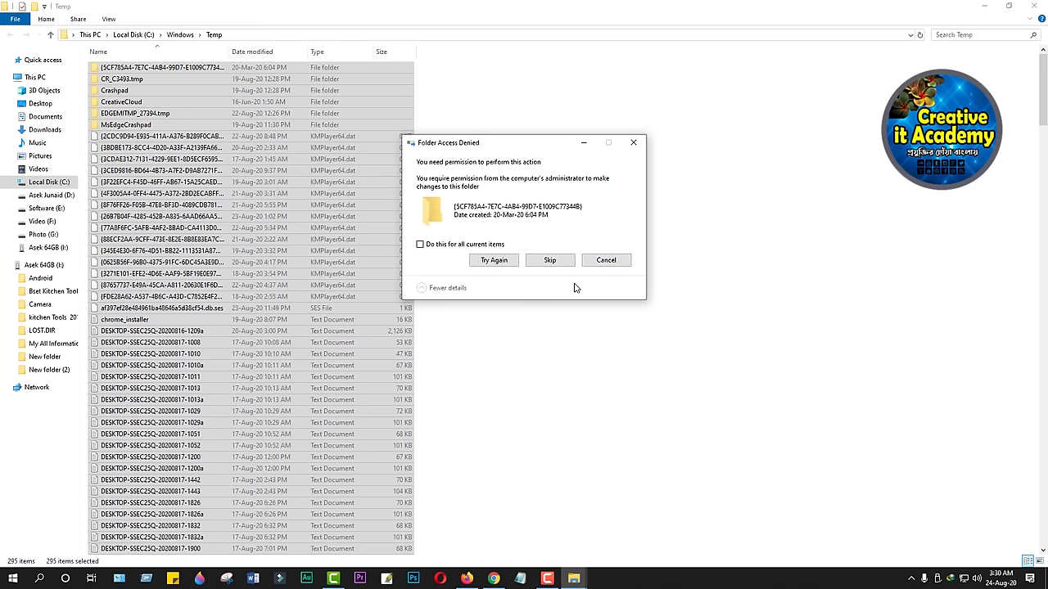
{"action": "left_click", "coordinate": [490, 262]}
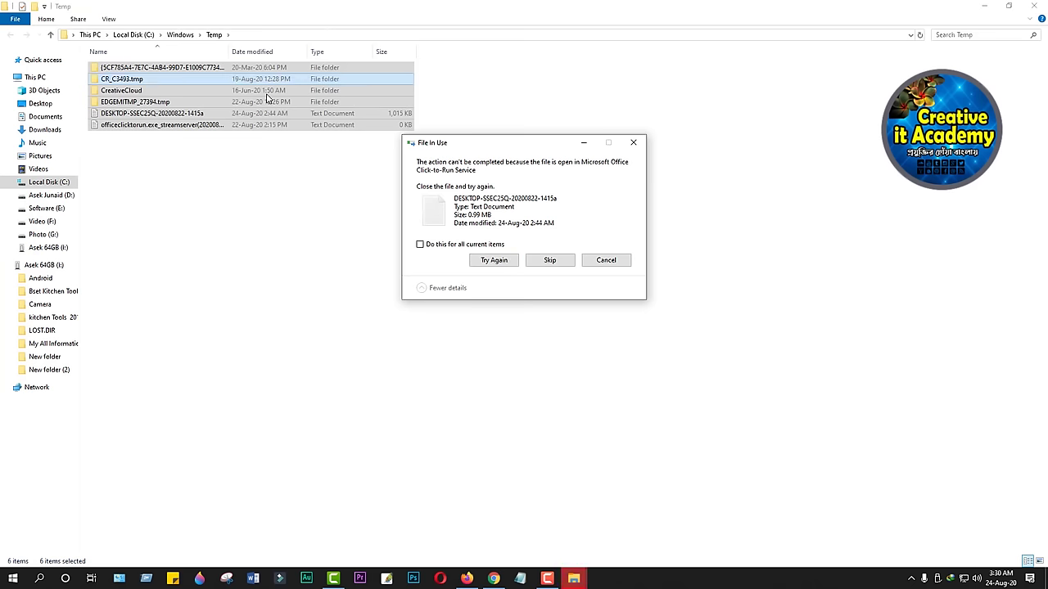
{"action": "left_click", "coordinate": [604, 261]}
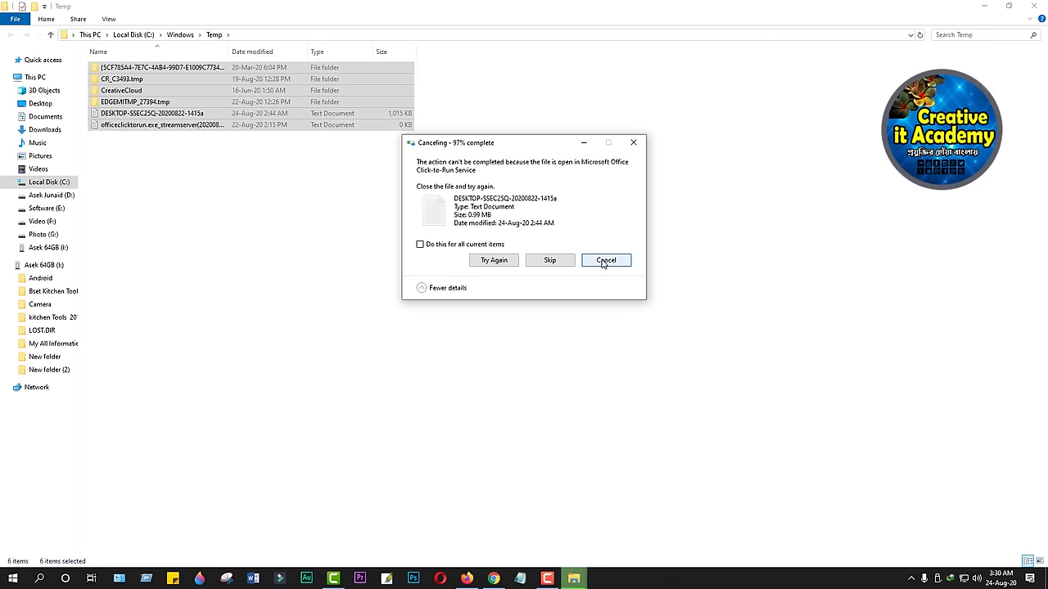
{"action": "left_click", "coordinate": [1031, 6]}
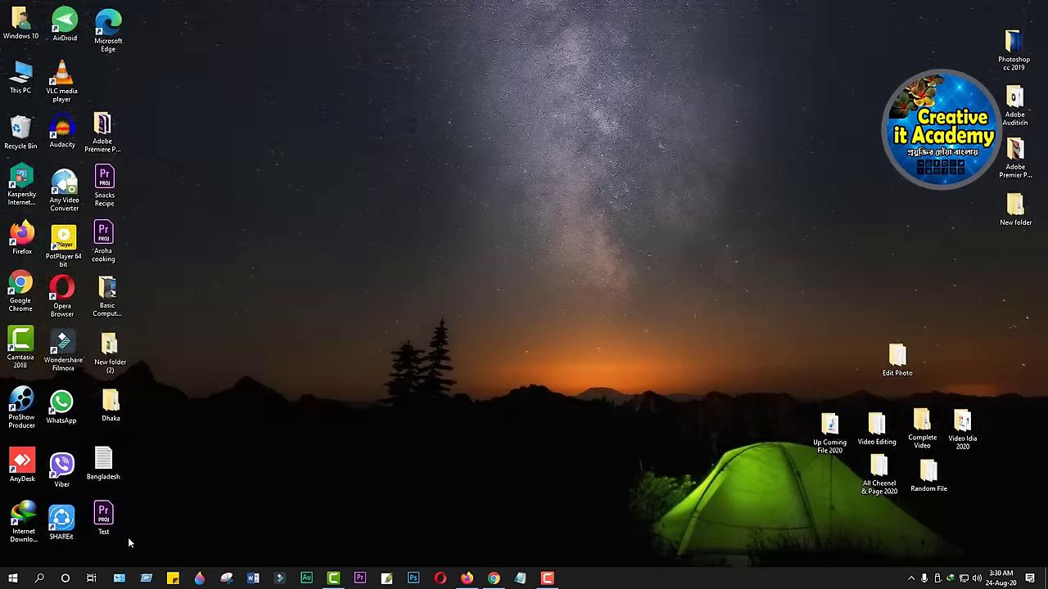
Reopen Run and run the earlier command recent to open the Recent folder.
{"action": "left_click", "coordinate": [146, 577]}
{"action": "left_click", "coordinate": [212, 510]}
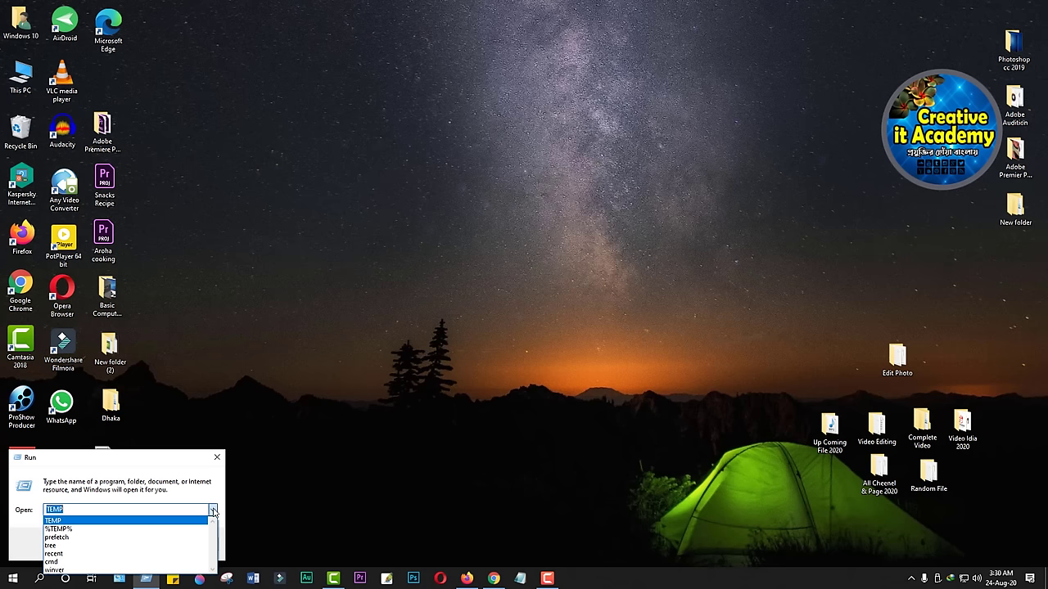
{"action": "left_click", "coordinate": [70, 557]}
{"action": "left_click", "coordinate": [93, 545]}
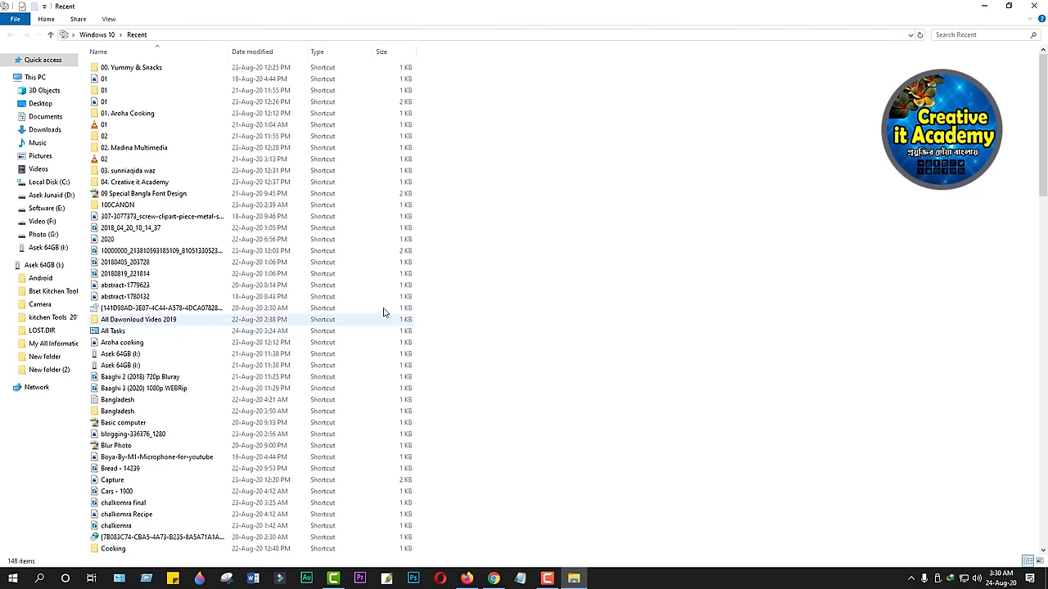
Select all shortcuts in the Recent folder and minimize its window.
{"action": "left_click", "coordinate": [139, 253]}
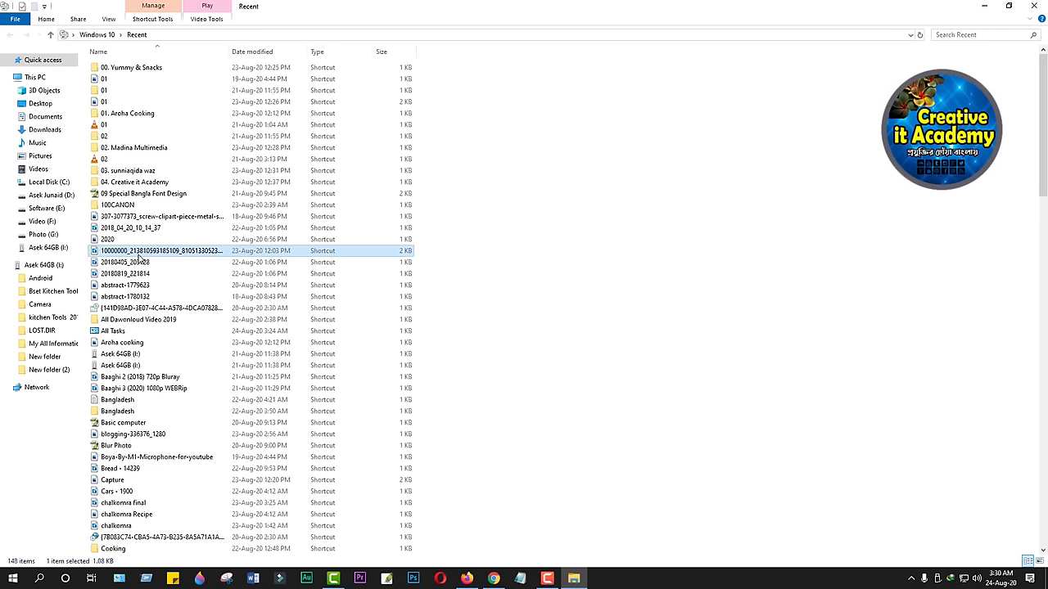
{"action": "key", "text": "ctrl+a"}
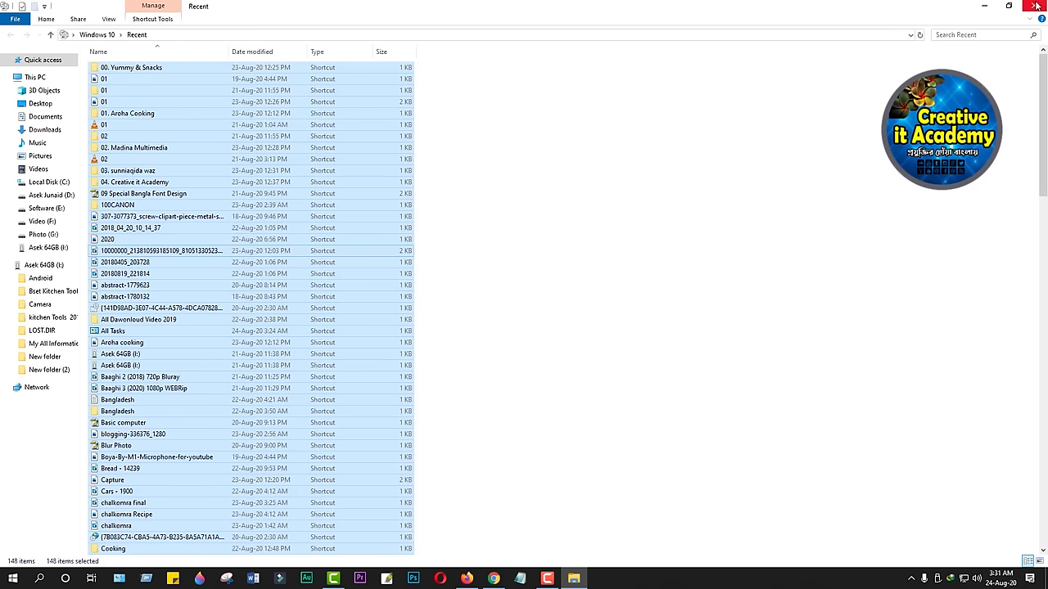
{"action": "left_click", "coordinate": [987, 8]}
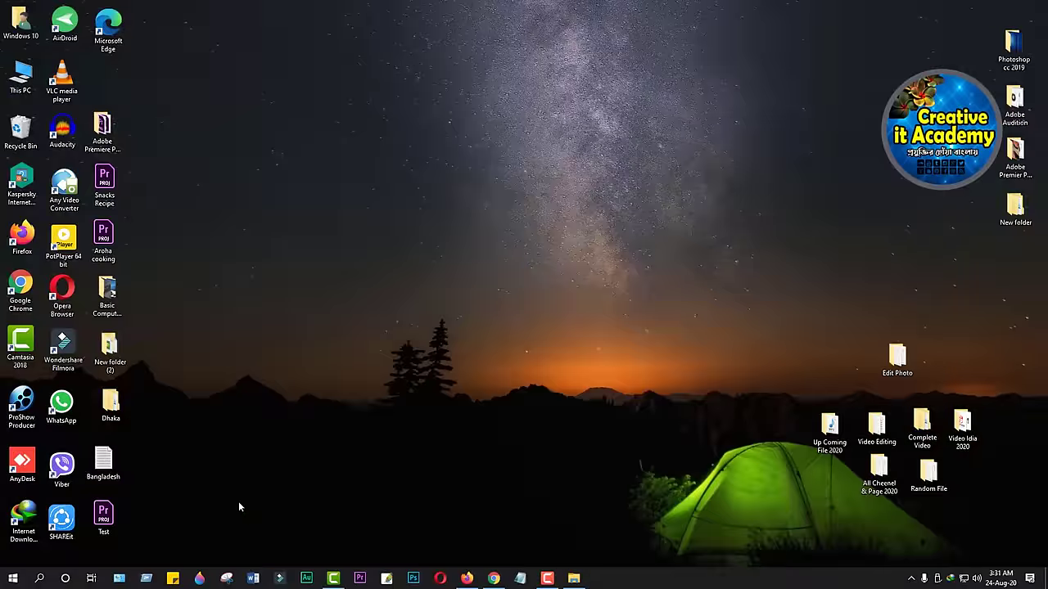
Reopen Run and run the earlier command tree from its command history.
{"action": "left_click", "coordinate": [146, 579]}
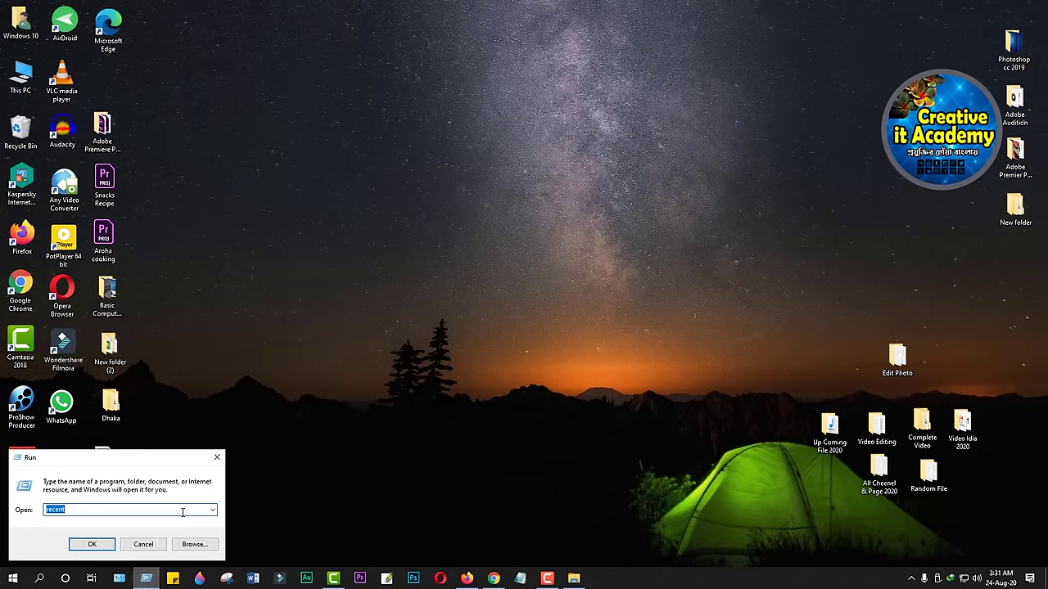
{"action": "left_click", "coordinate": [212, 510]}
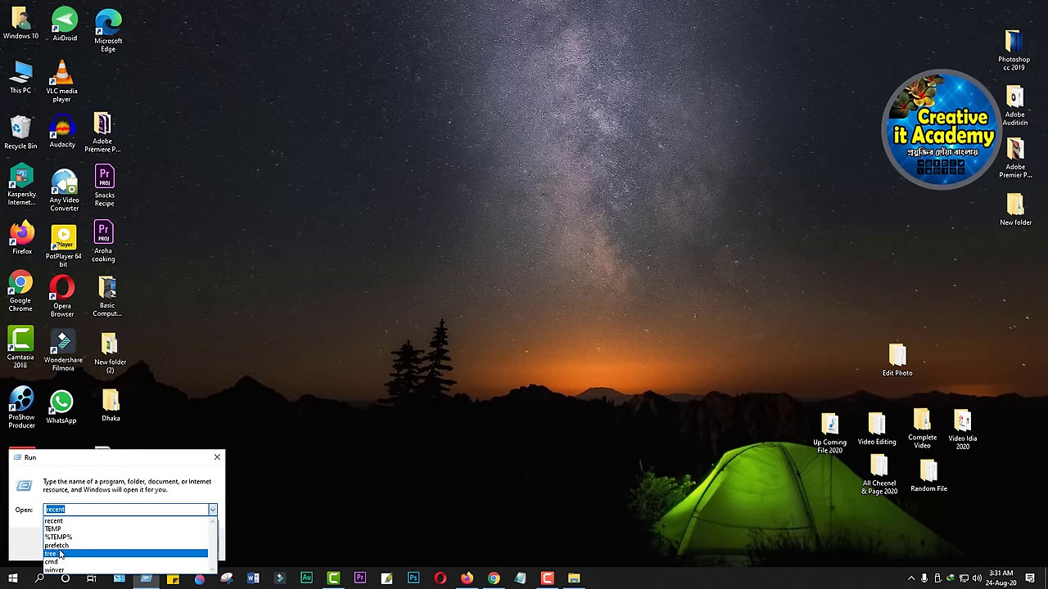
{"action": "left_click", "coordinate": [56, 556]}
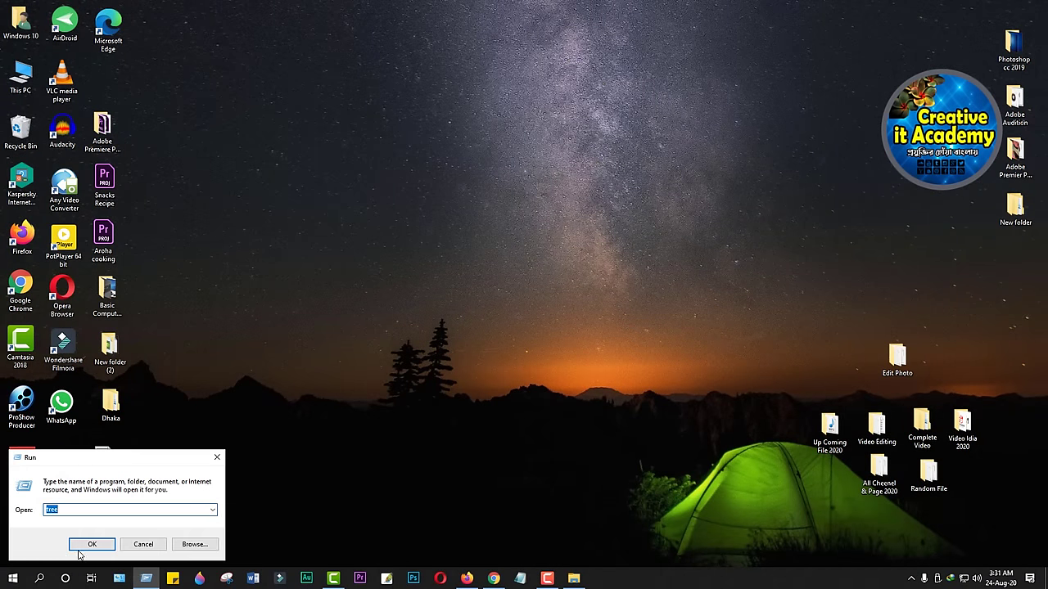
{"action": "left_click", "coordinate": [92, 546]}
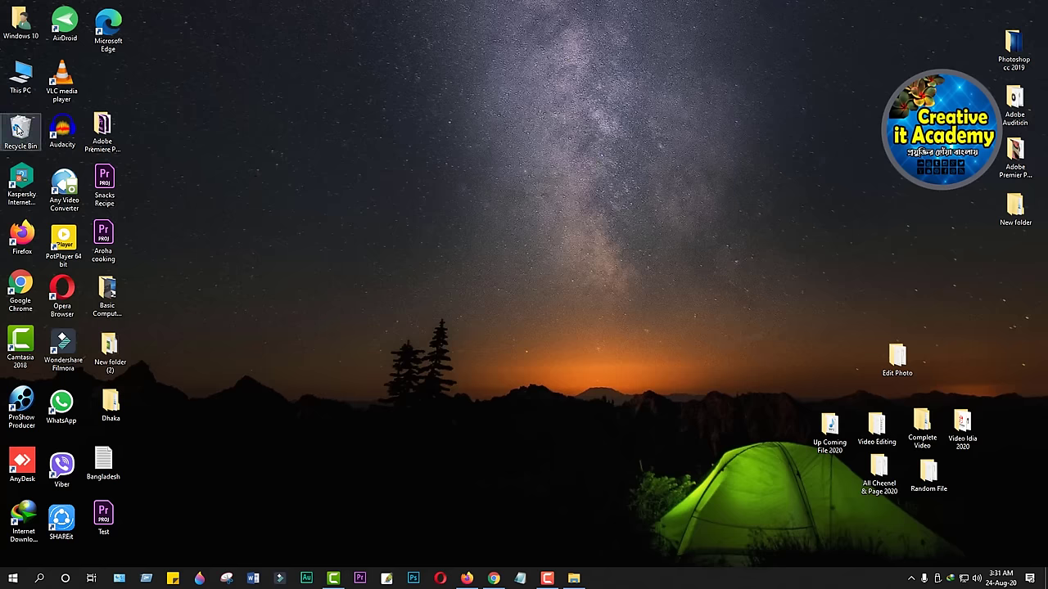
Empty the Recycle Bin and confirm permanent deletion of all its items.
{"action": "right_click", "coordinate": [18, 128]}
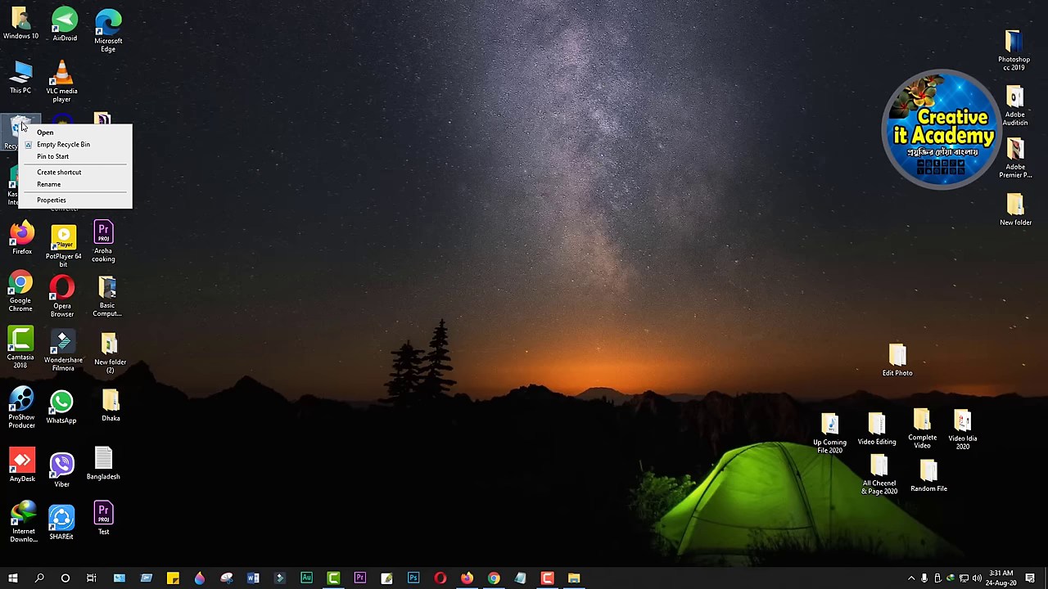
{"action": "left_click", "coordinate": [58, 145]}
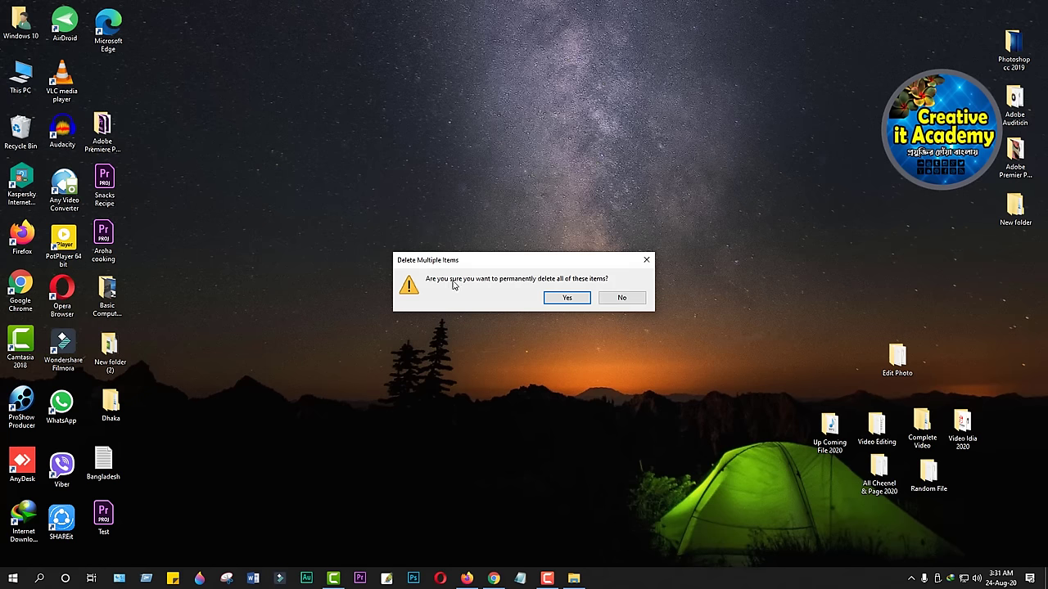
{"action": "left_click", "coordinate": [562, 297]}
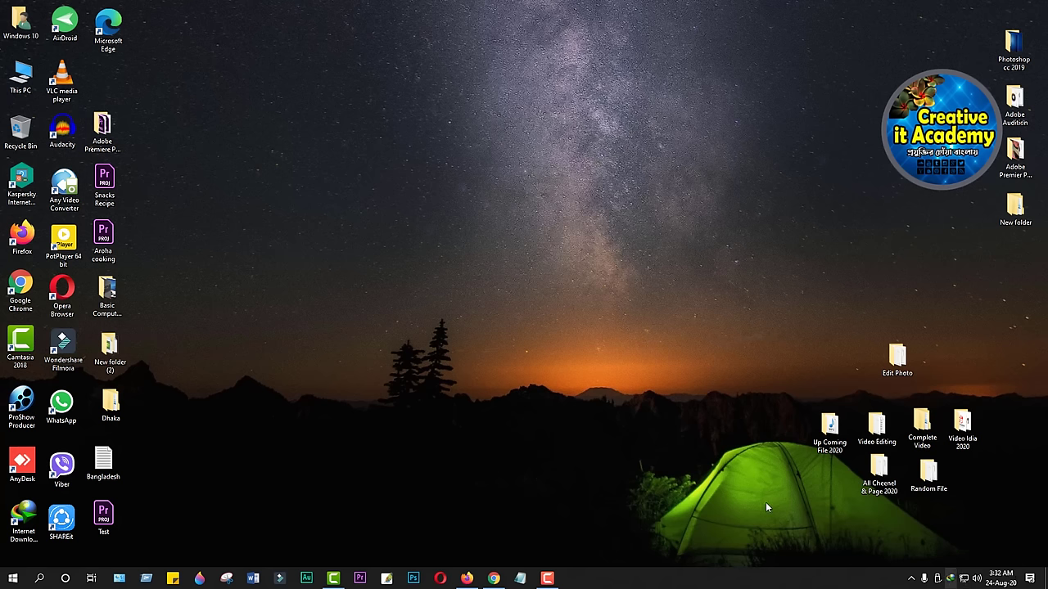
Open the Network & Internet settings and go through Network and Sharing Center to the list of network adapters.
{"action": "right_click", "coordinate": [965, 579]}
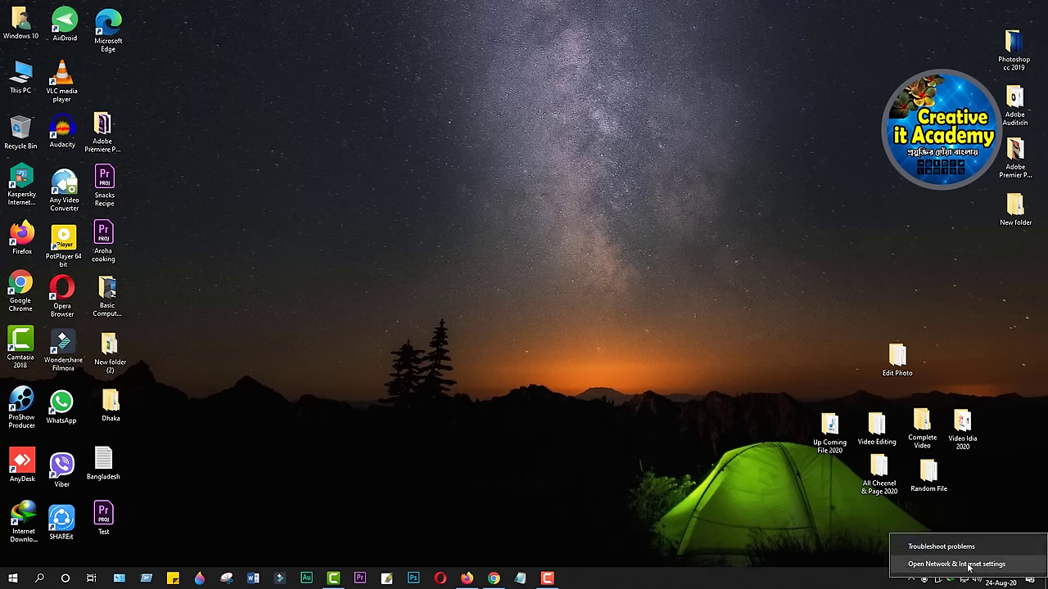
{"action": "left_click", "coordinate": [956, 563]}
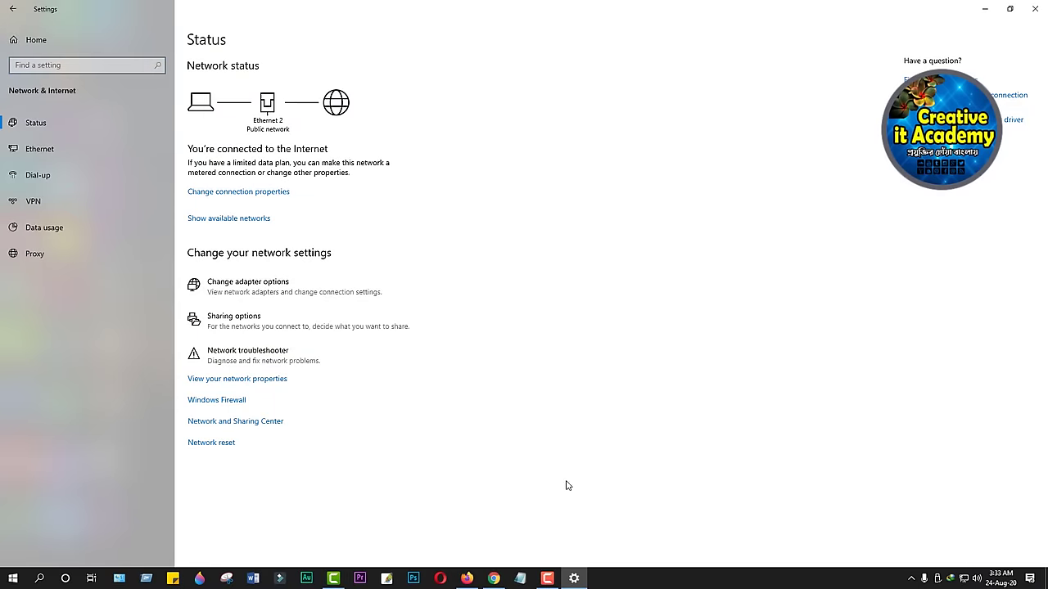
{"action": "left_click", "coordinate": [237, 422]}
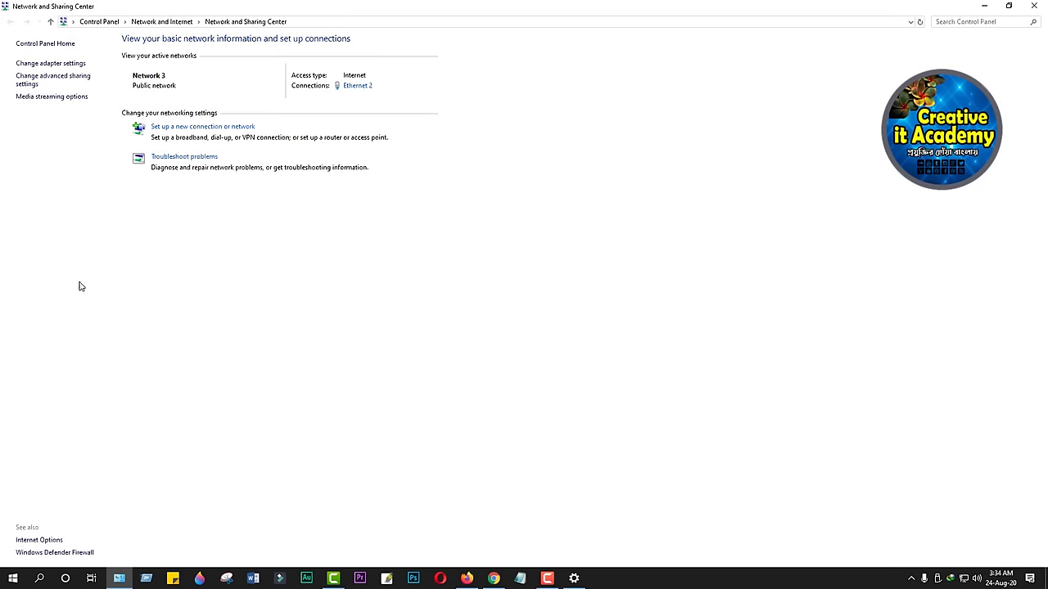
{"action": "left_click", "coordinate": [59, 66]}
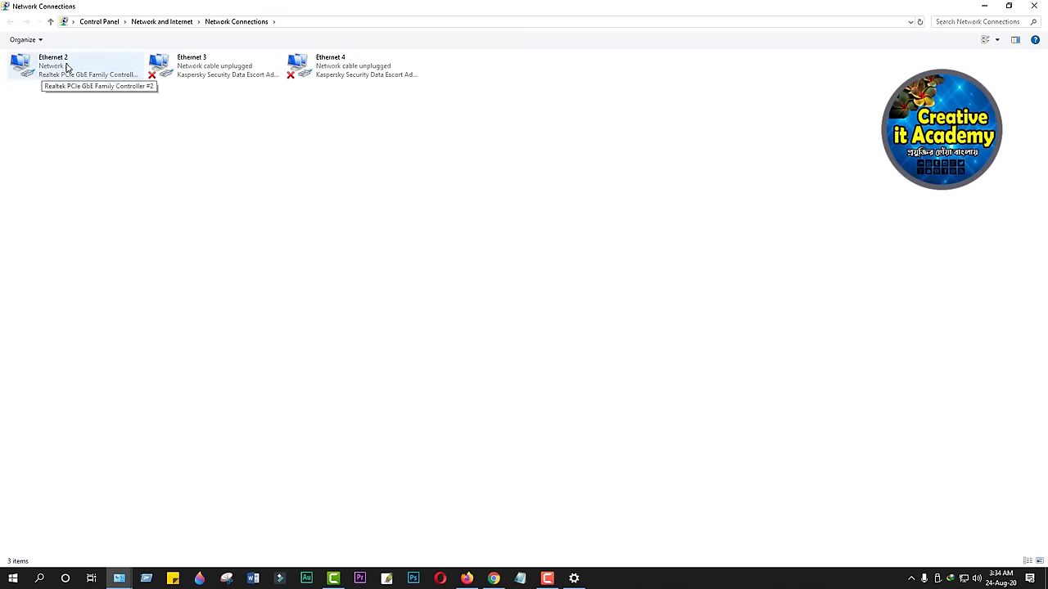
Disable the Ethernet 2 network adapter and enable it again.
{"action": "right_click", "coordinate": [50, 60]}
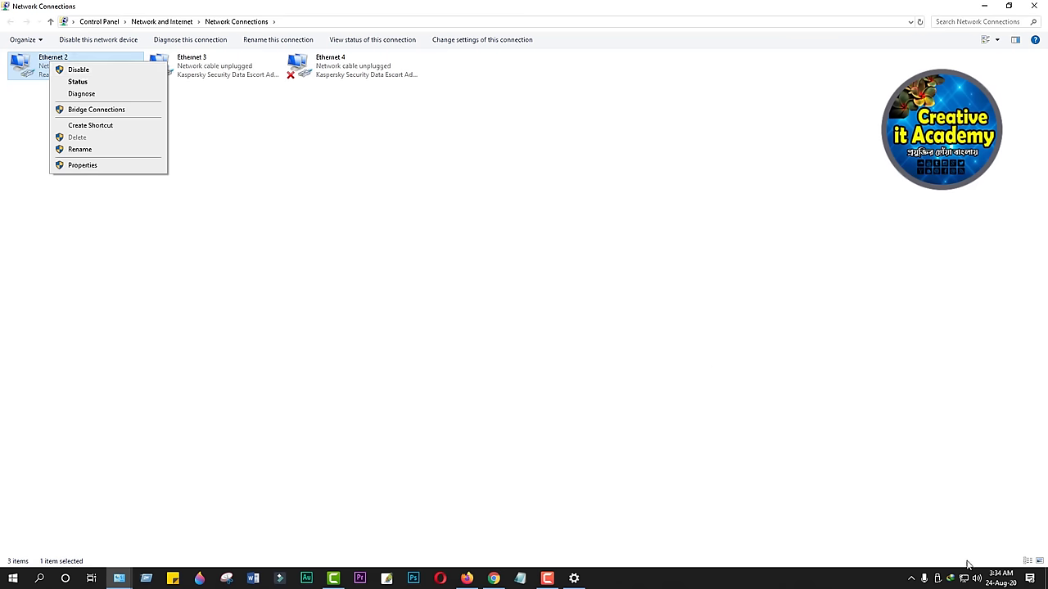
{"action": "left_click", "coordinate": [80, 71]}
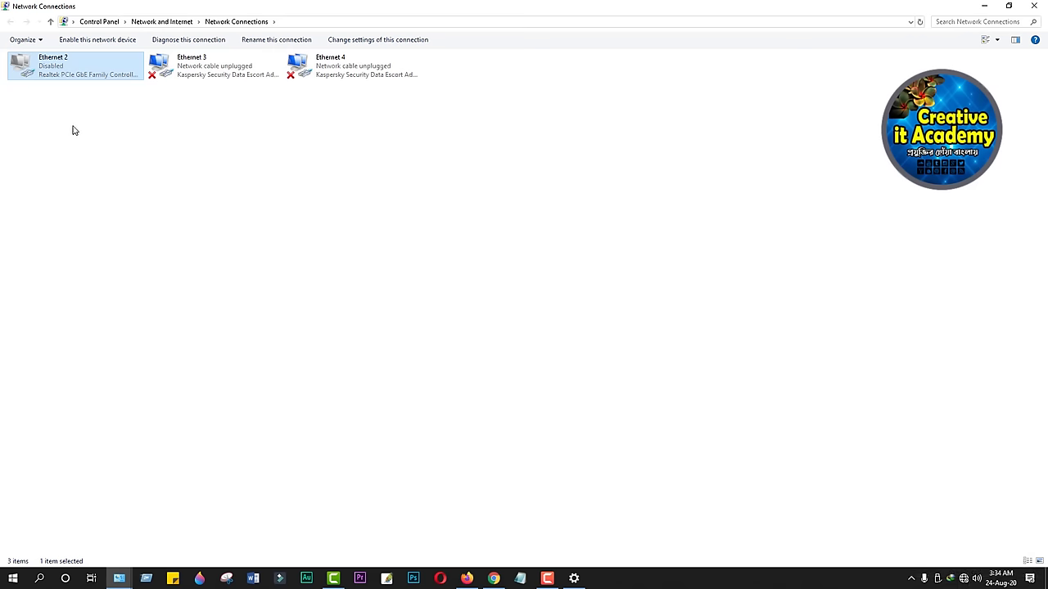
{"action": "right_click", "coordinate": [51, 66]}
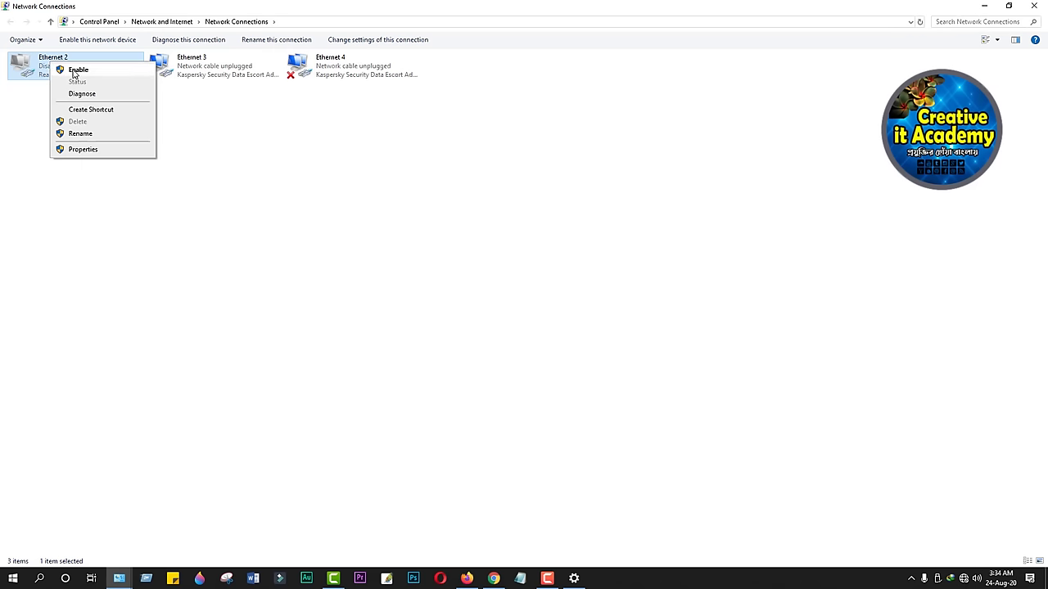
{"action": "left_click", "coordinate": [78, 70]}
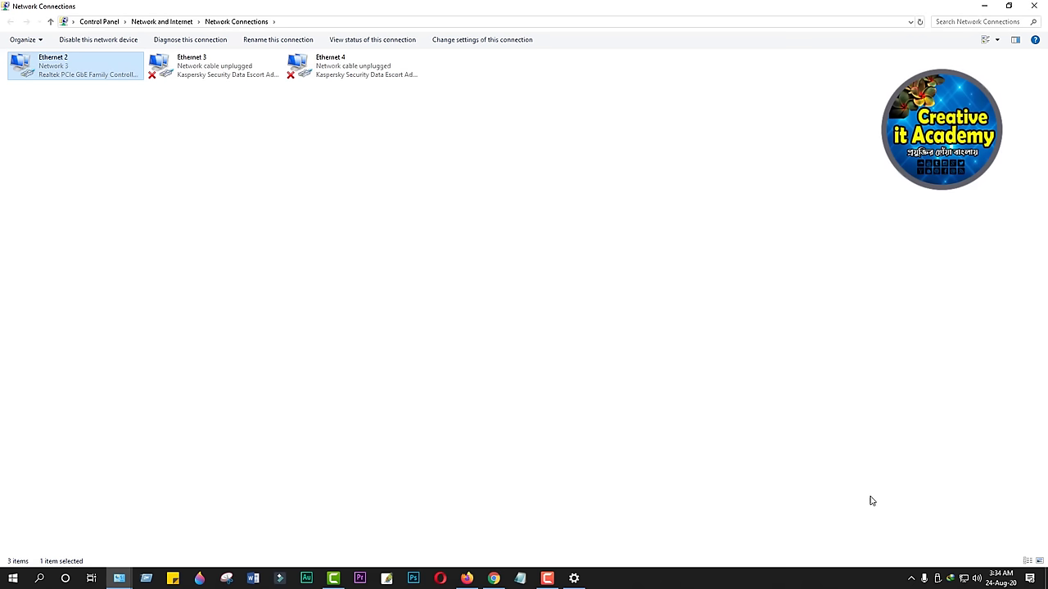
{"action": "mouse_move", "coordinate": [965, 582]}
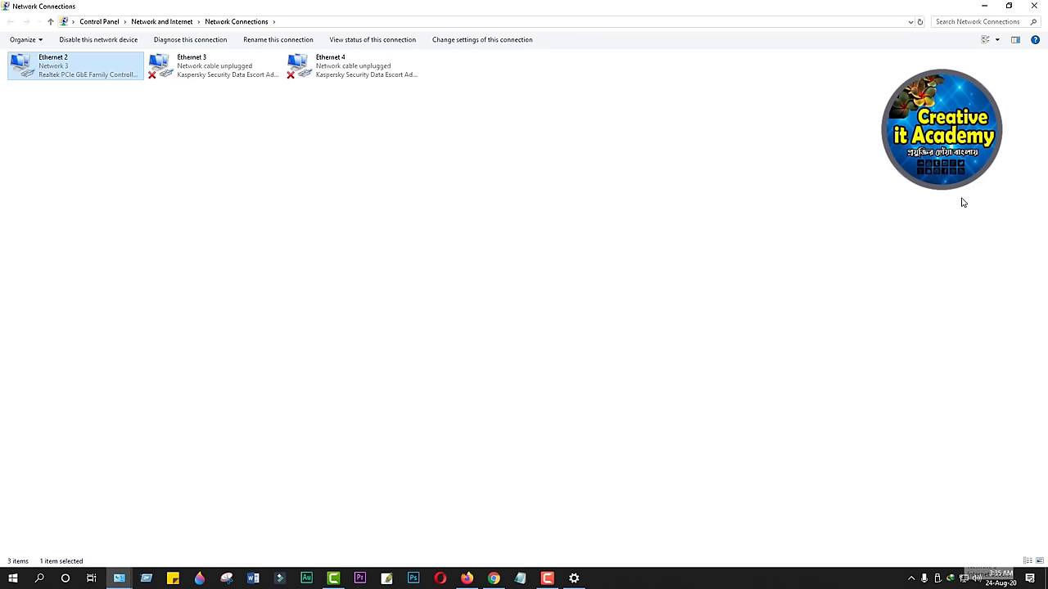
Close the Network Connections, Network and Sharing Center and Settings windows to return to the desktop.
{"action": "left_click", "coordinate": [1035, 7]}
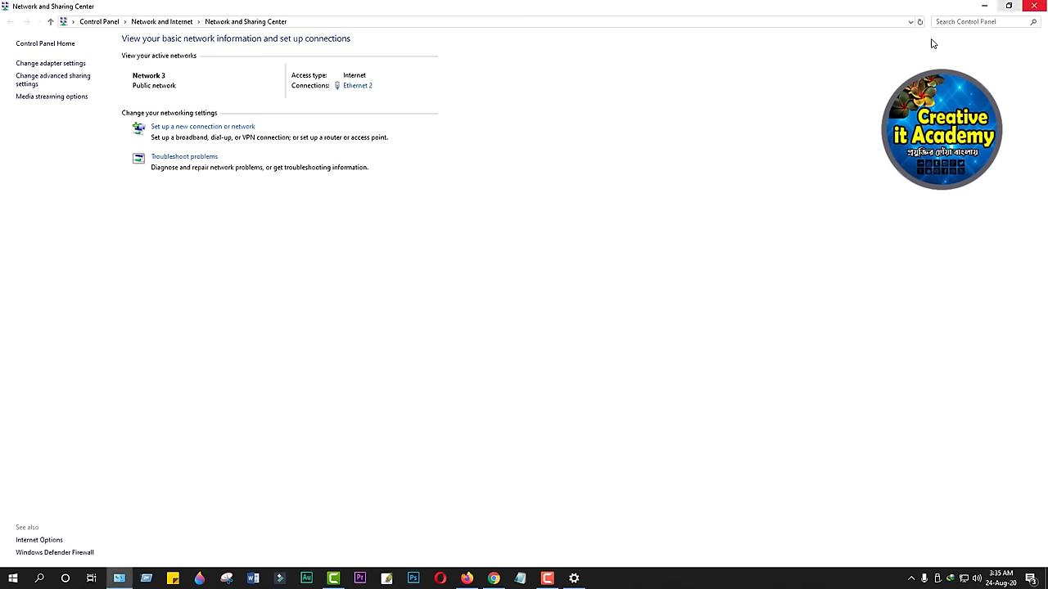
{"action": "left_click", "coordinate": [1037, 6]}
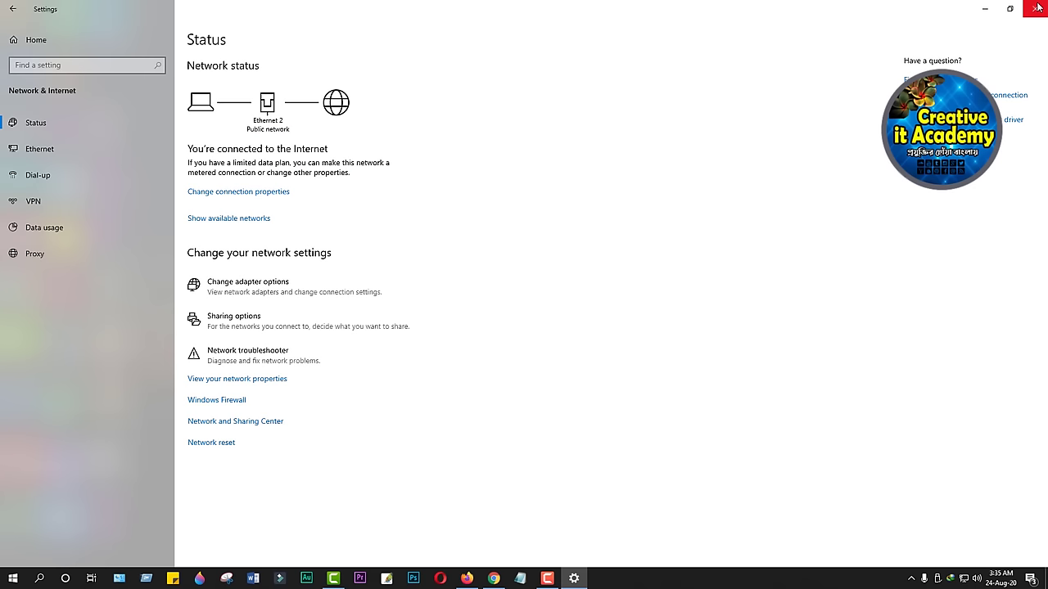
{"action": "left_click", "coordinate": [1037, 11]}
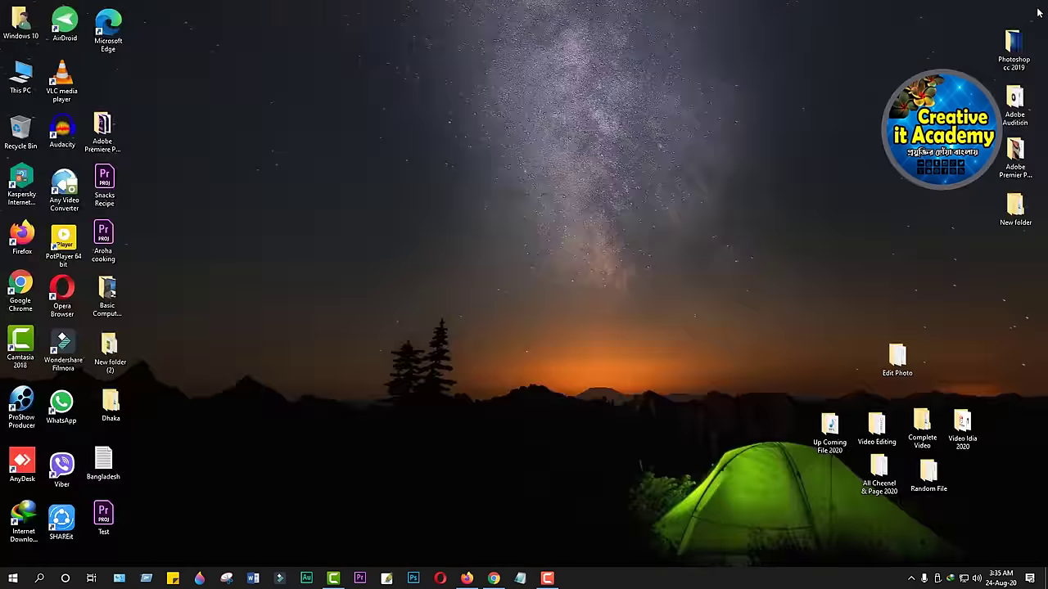
{"action": "right_click", "coordinate": [253, 160]}
{"action": "left_click", "coordinate": [284, 189]}
Search Windows for the Language settings and open them.
{"action": "left_click", "coordinate": [39, 578]}
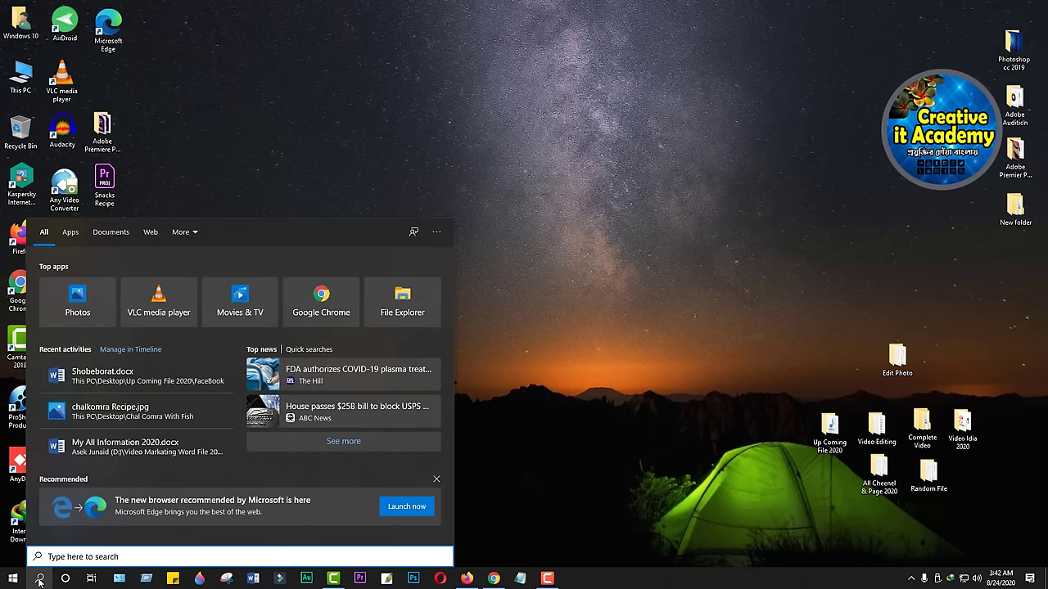
{"action": "type", "text": "l"}
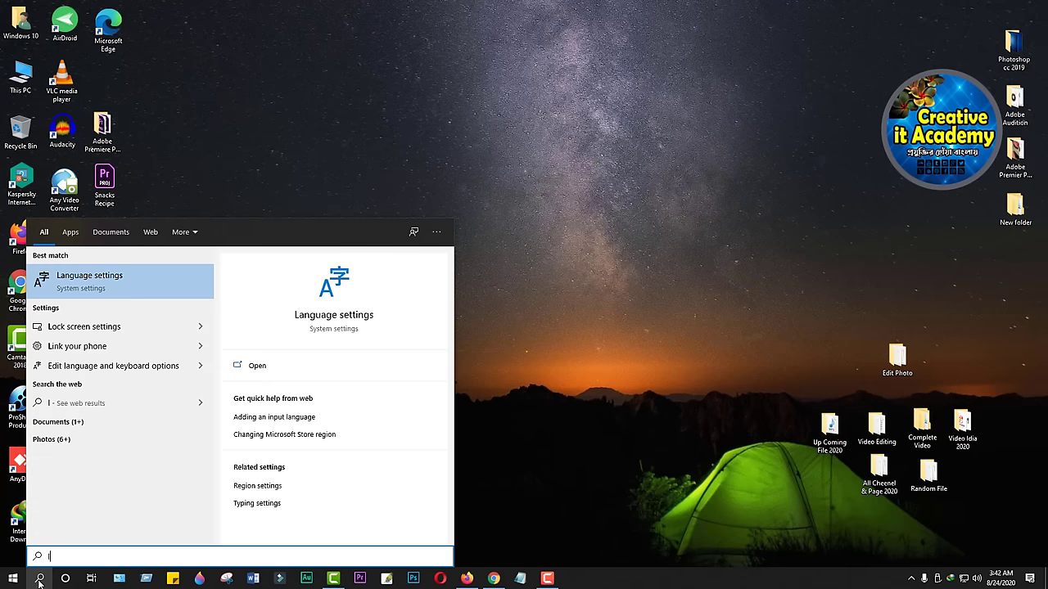
{"action": "left_click", "coordinate": [112, 282]}
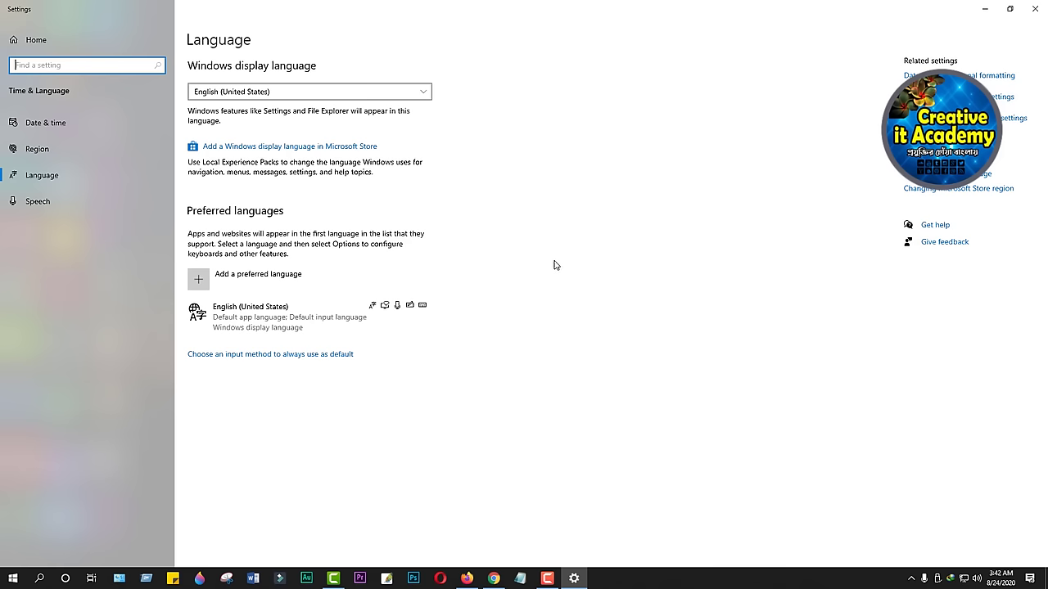
Install Arabic (Saudi Arabia) as a preferred language with its language pack and text-to-speech, and check the available input keyboards.
{"action": "left_click", "coordinate": [199, 279]}
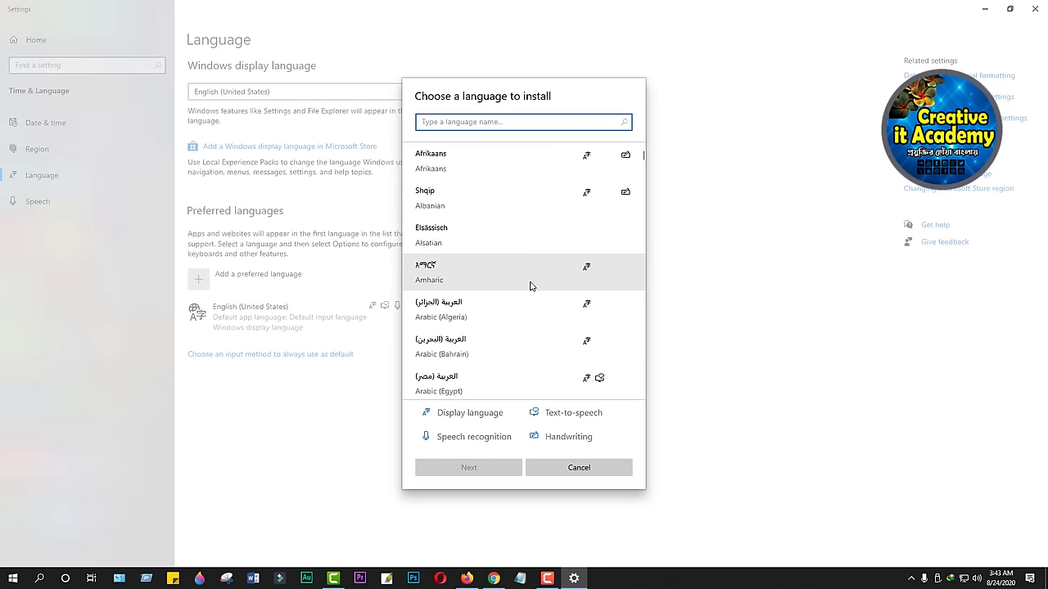
{"action": "scroll", "coordinate": [530, 283], "scroll_direction": "down", "scroll_amount": 1}
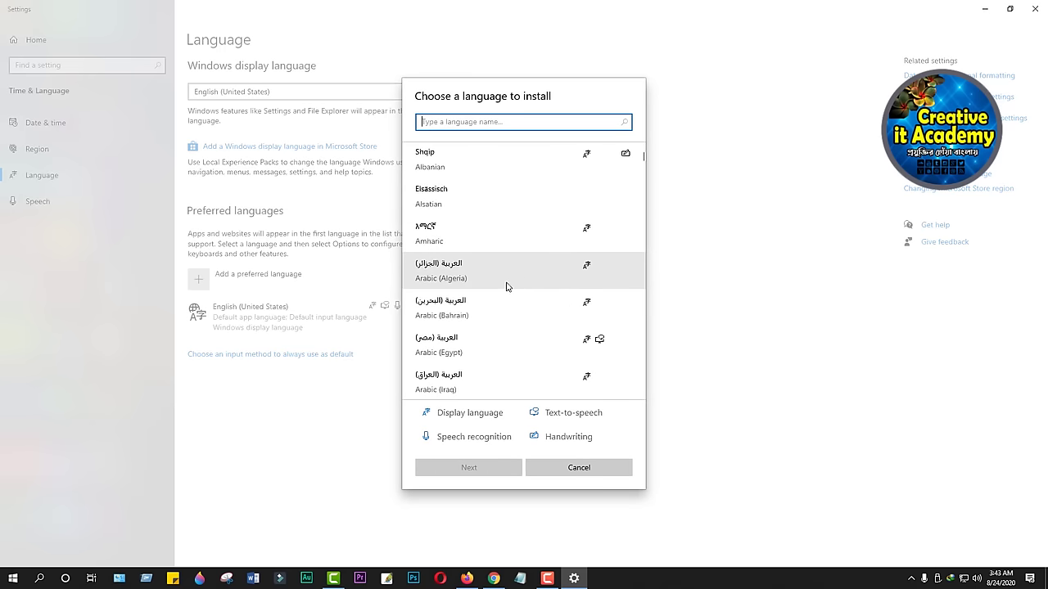
{"action": "scroll", "coordinate": [505, 288], "scroll_direction": "down", "scroll_amount": 2}
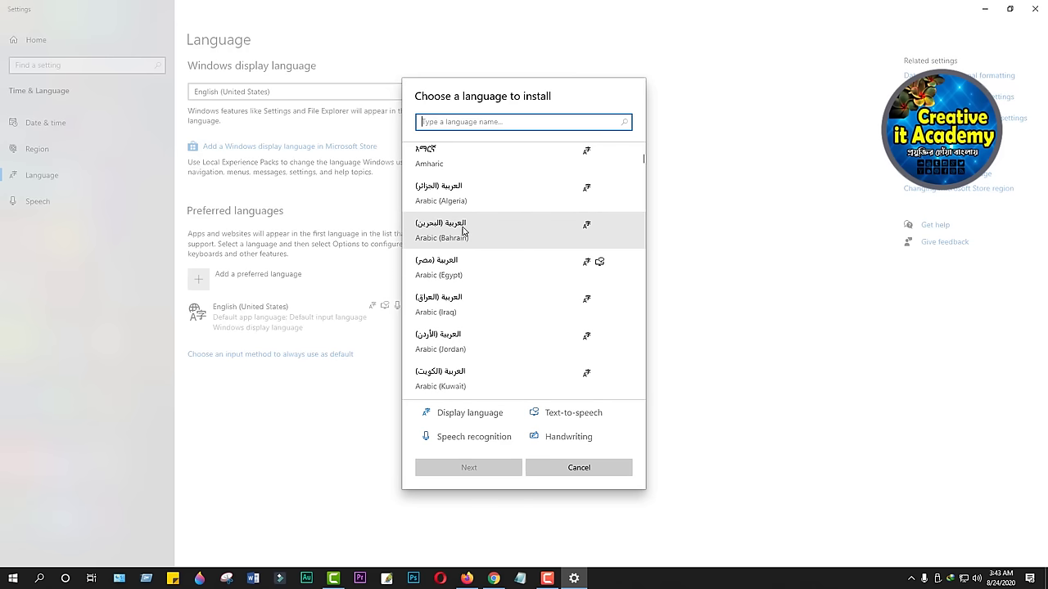
{"action": "scroll", "coordinate": [464, 231], "scroll_direction": "down", "scroll_amount": 3}
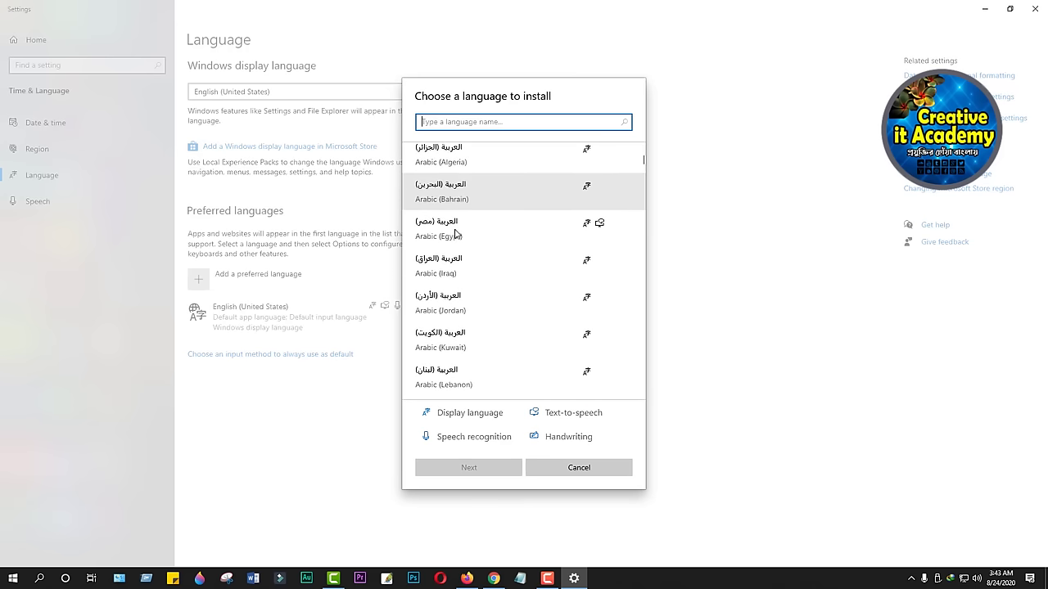
{"action": "scroll", "coordinate": [456, 233], "scroll_direction": "down", "scroll_amount": 5}
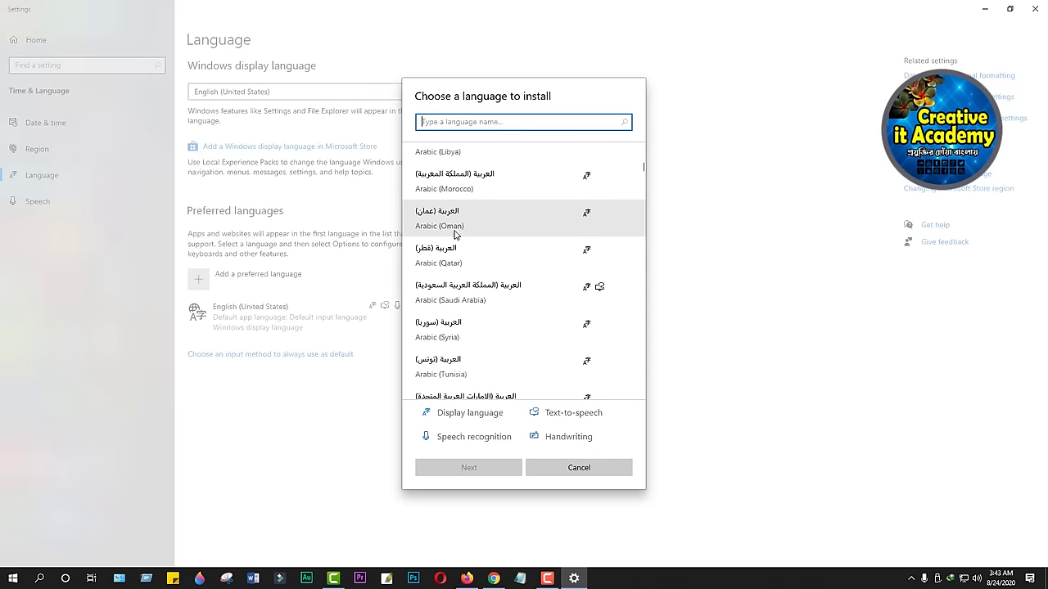
{"action": "left_click", "coordinate": [462, 292]}
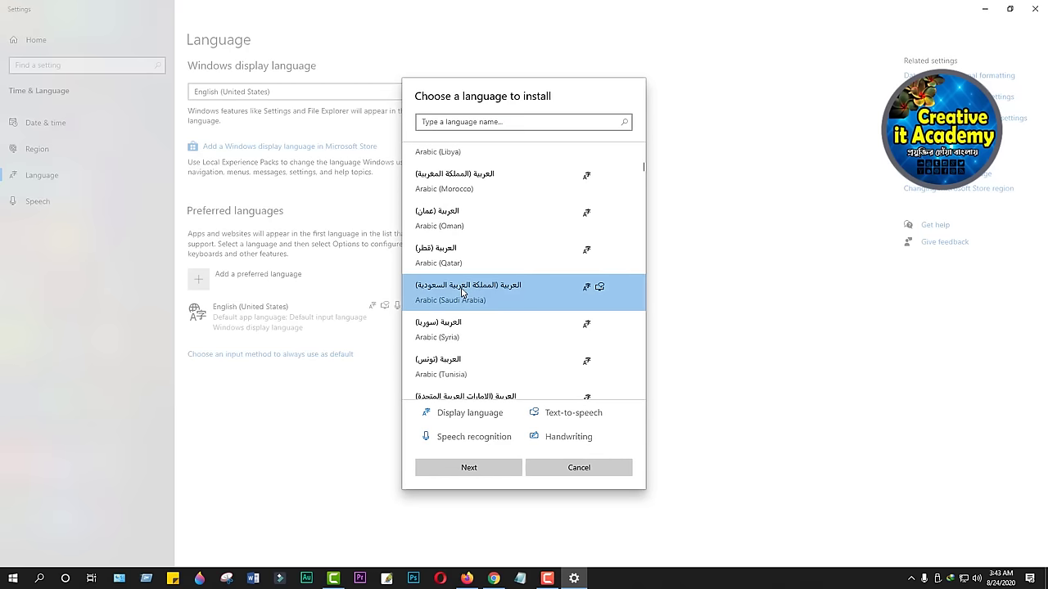
{"action": "left_click", "coordinate": [472, 468]}
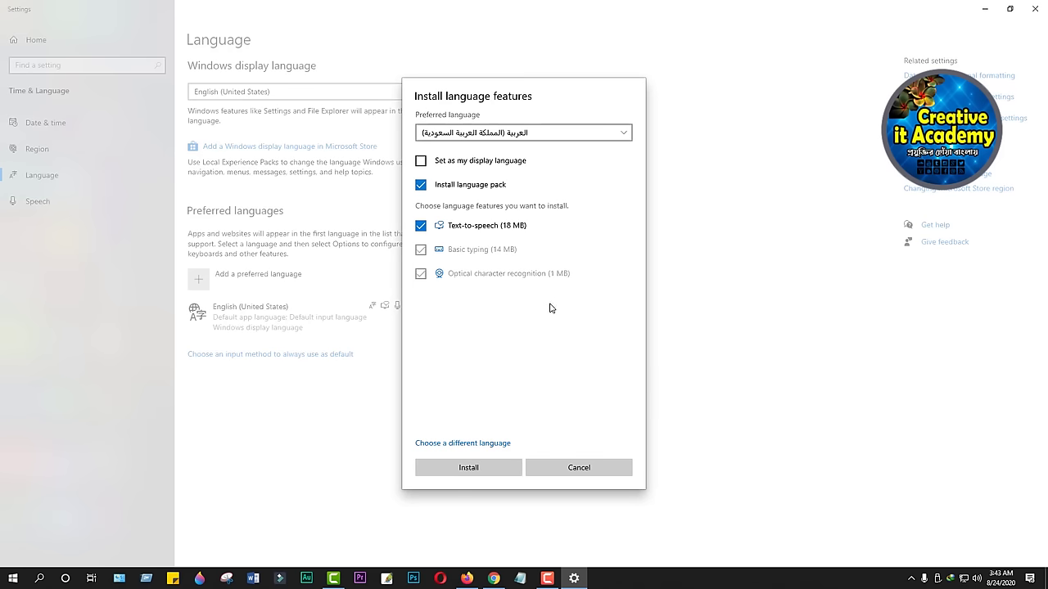
{"action": "left_click", "coordinate": [483, 473]}
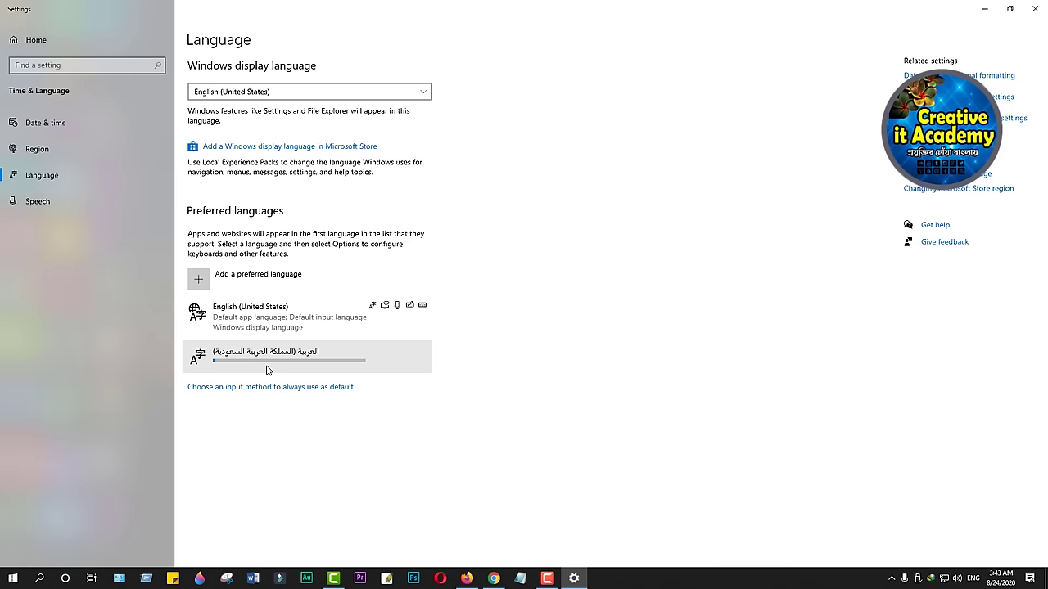
{"action": "left_click", "coordinate": [975, 580]}
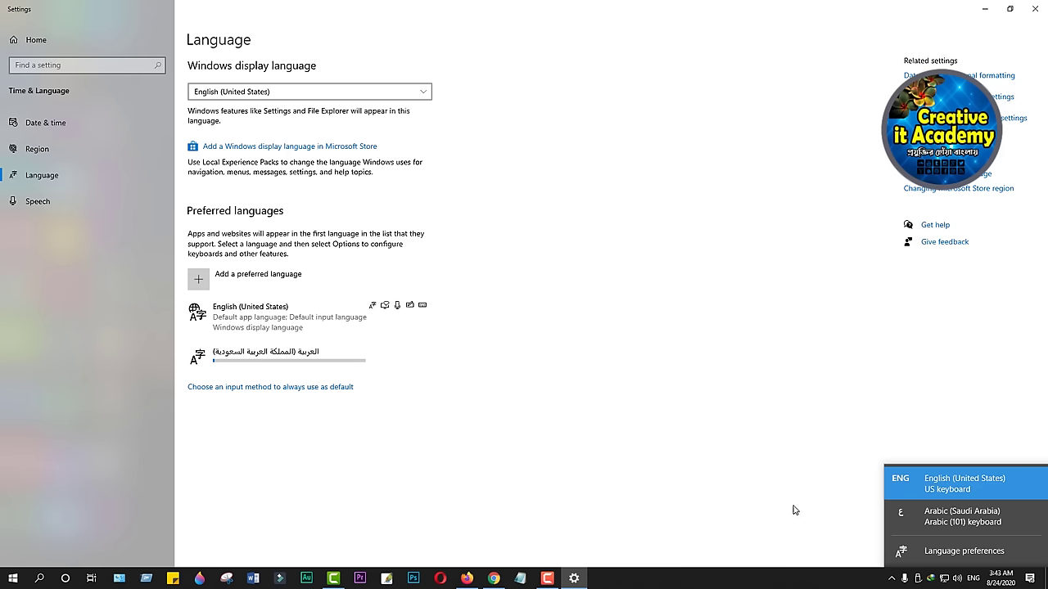
{"action": "left_click", "coordinate": [505, 417]}
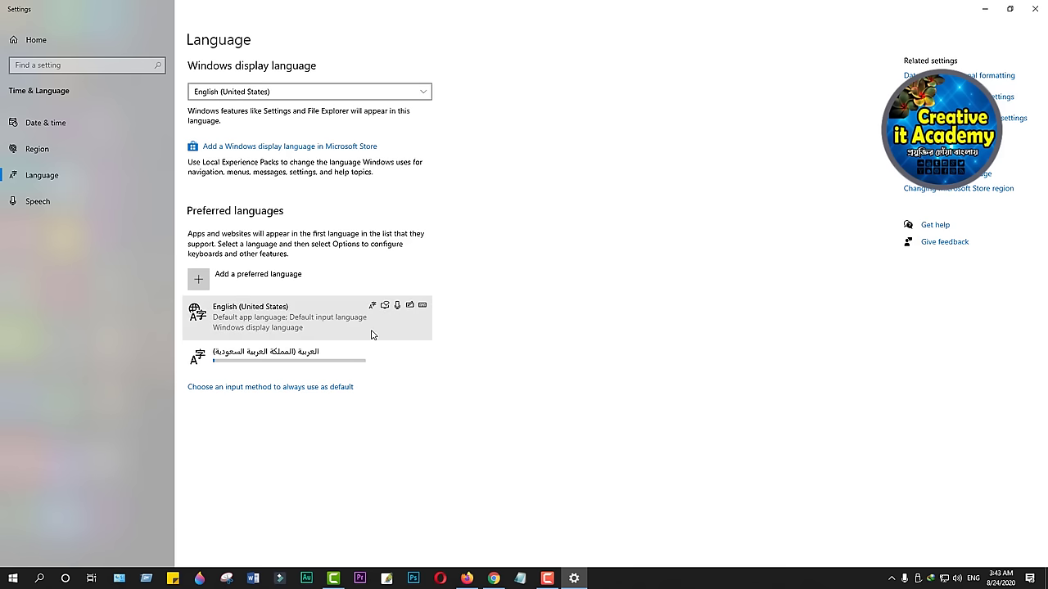
Add Urdu (Pakistan) as a preferred language and install its language pack without making it the display language.
{"action": "left_click", "coordinate": [197, 280]}
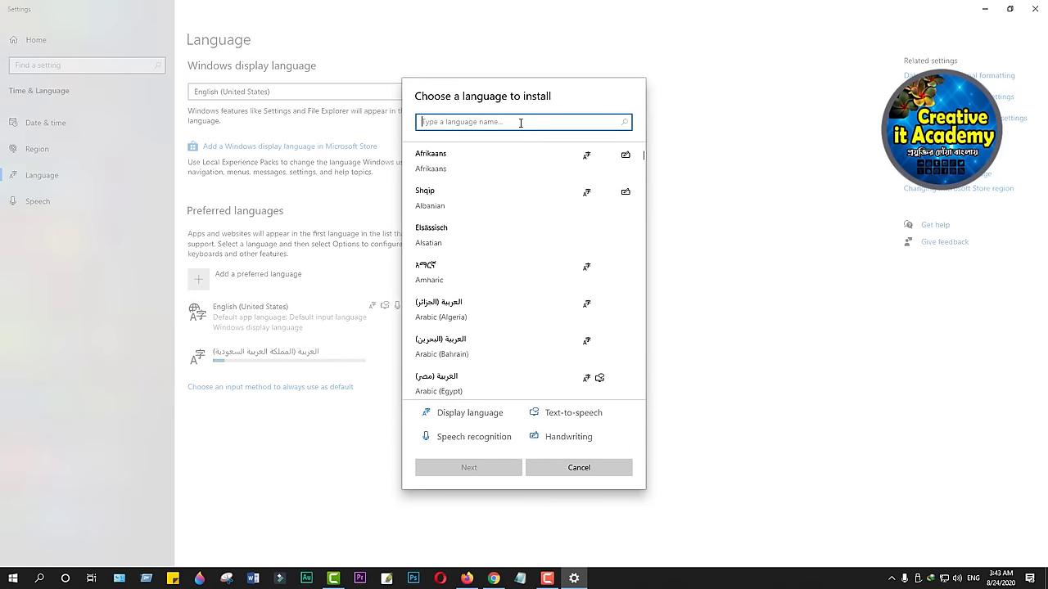
{"action": "type", "text": "u"}
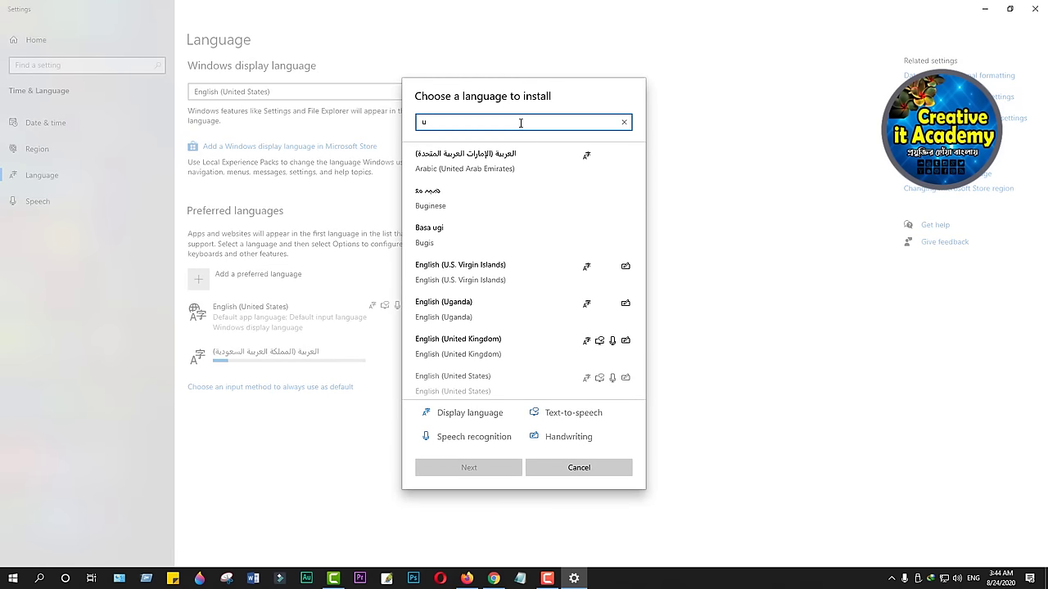
{"action": "type", "text": "r"}
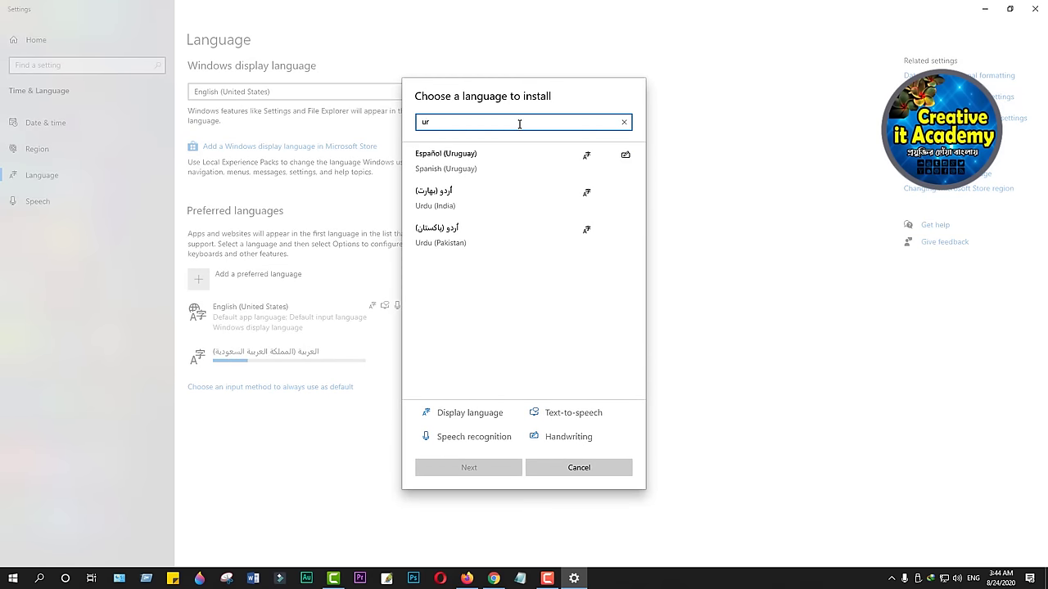
{"action": "type", "text": "du"}
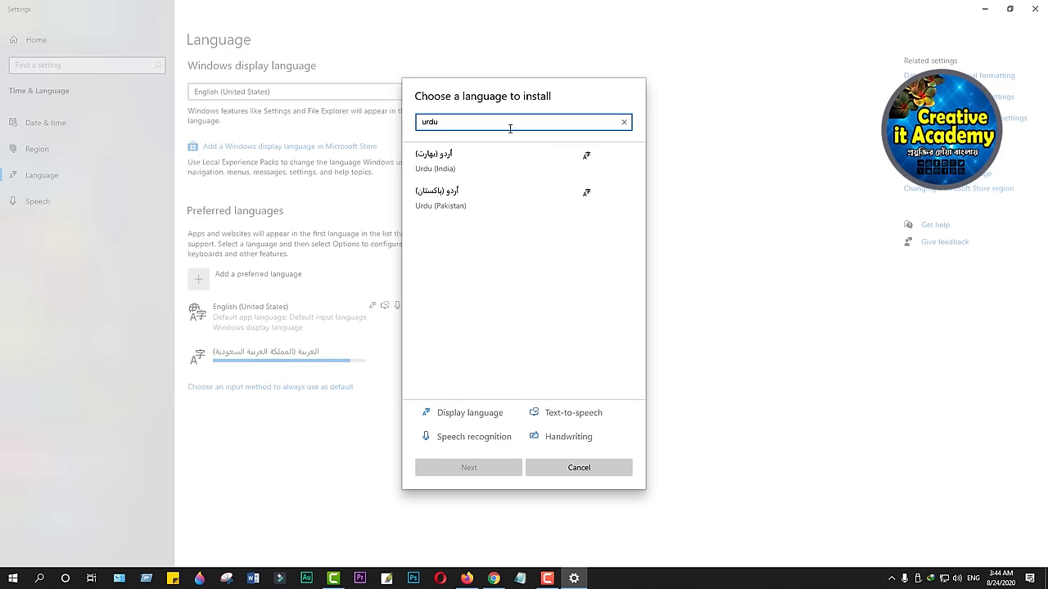
{"action": "left_click", "coordinate": [439, 206]}
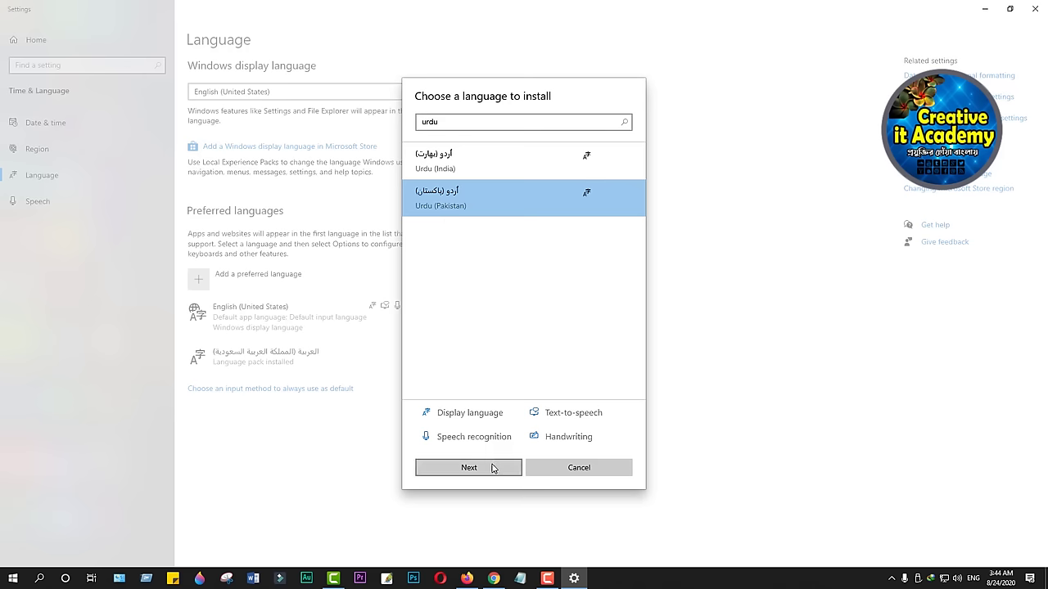
{"action": "left_click", "coordinate": [493, 468]}
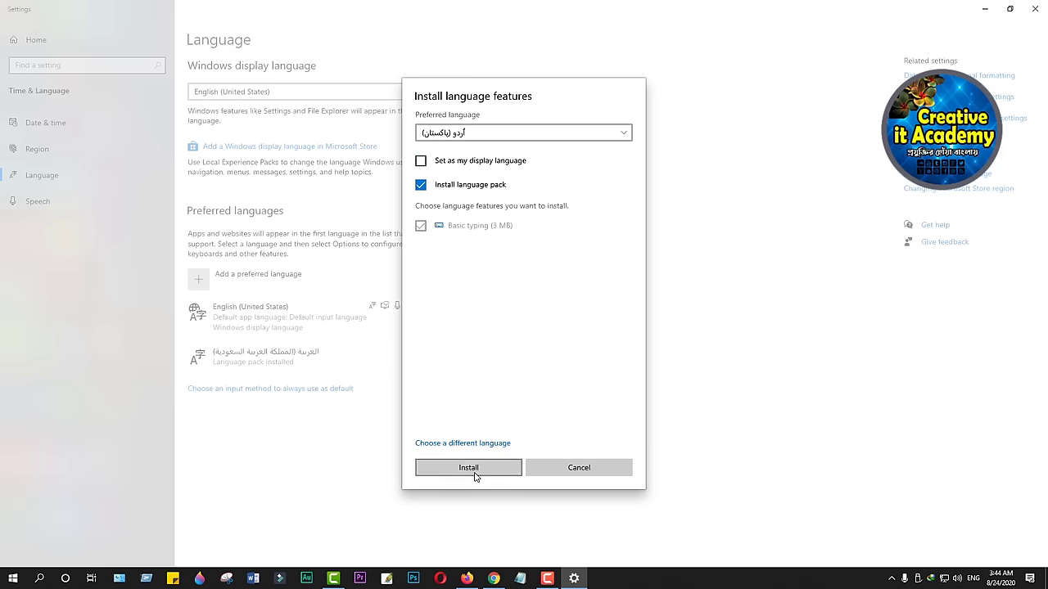
{"action": "left_click", "coordinate": [473, 471]}
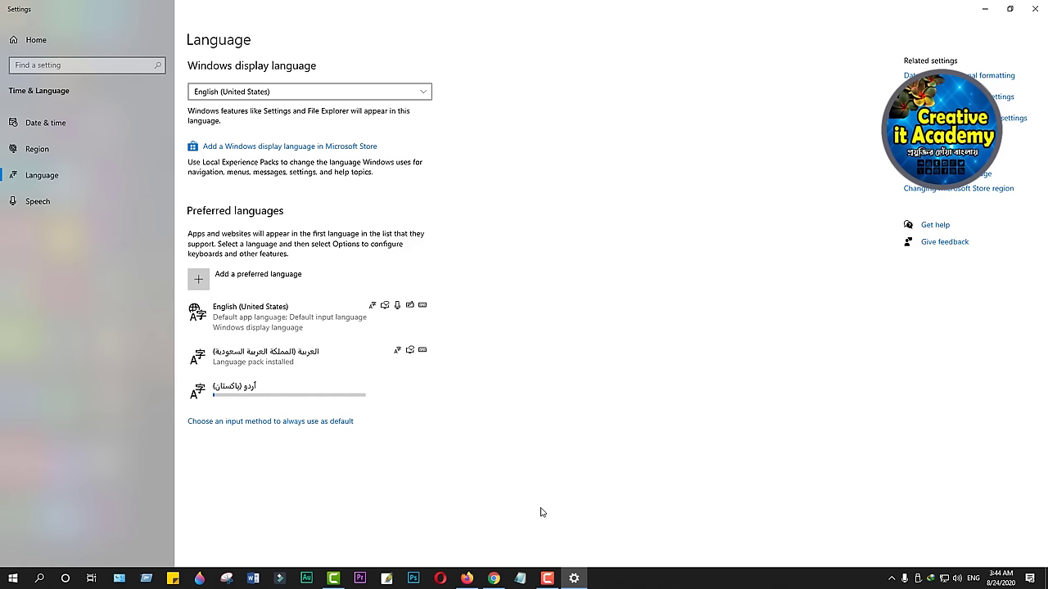
Switch to Word, dismiss the activation wizard, create a blank document and enter "Bangla" on the first line.
{"action": "left_click", "coordinate": [254, 579]}
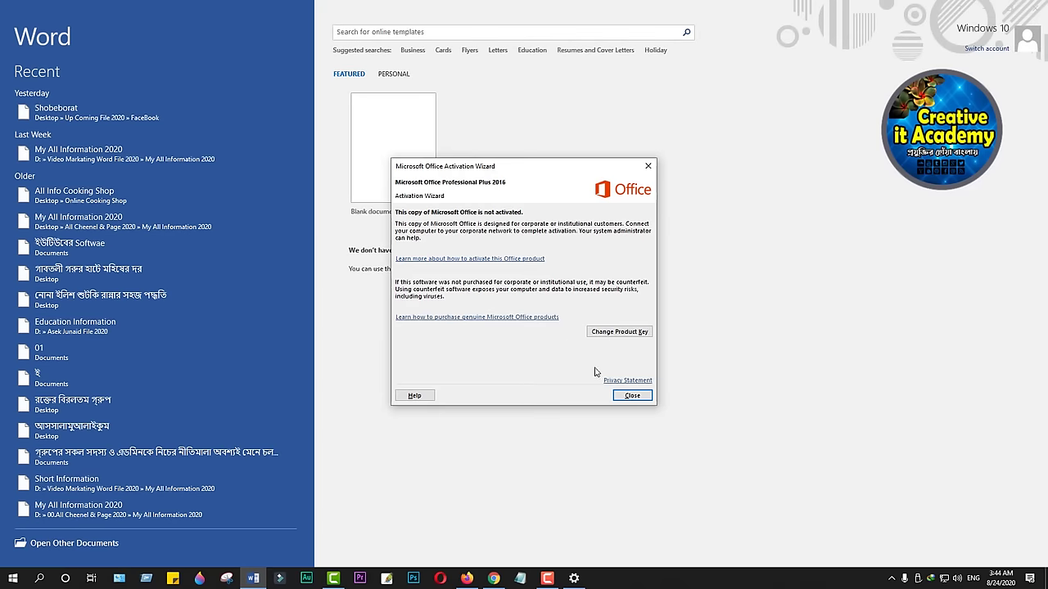
{"action": "left_click", "coordinate": [632, 395]}
{"action": "left_click", "coordinate": [399, 181]}
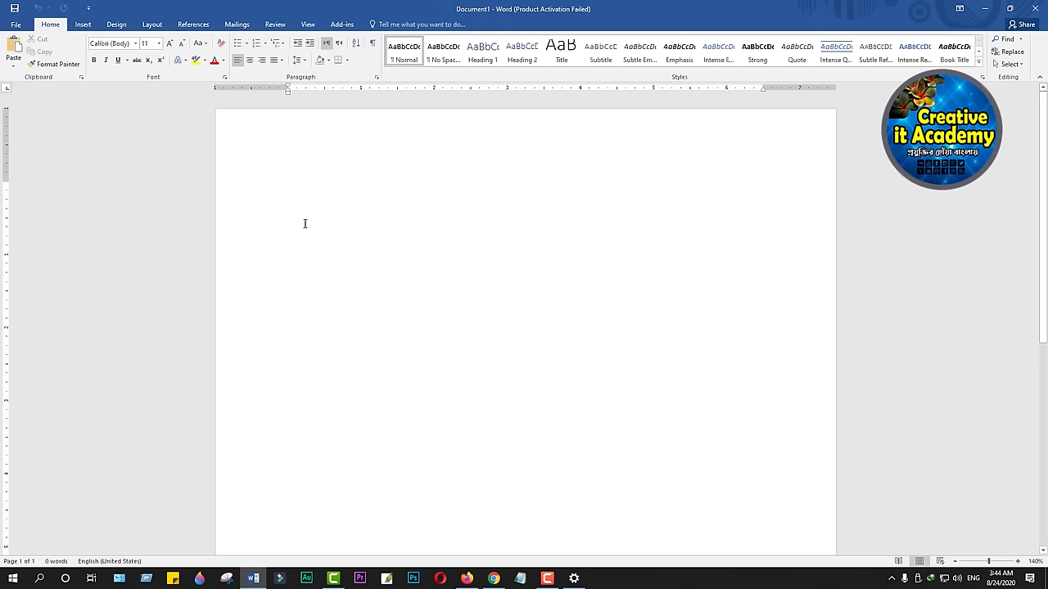
{"action": "type", "text": "Bangla"}
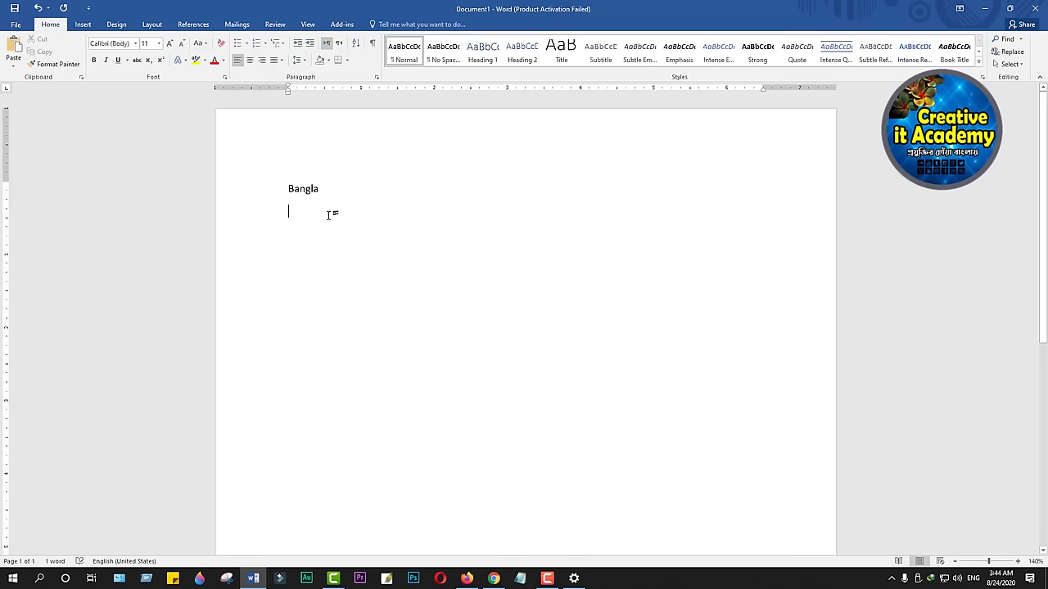
{"action": "key", "text": "Return"}
Switch the input language to Arabic (Saudi Arabia), set the second line to right-to-left and enter "تنشسياتنشسيات شستينتشسةي".
{"action": "left_click", "coordinate": [972, 578]}
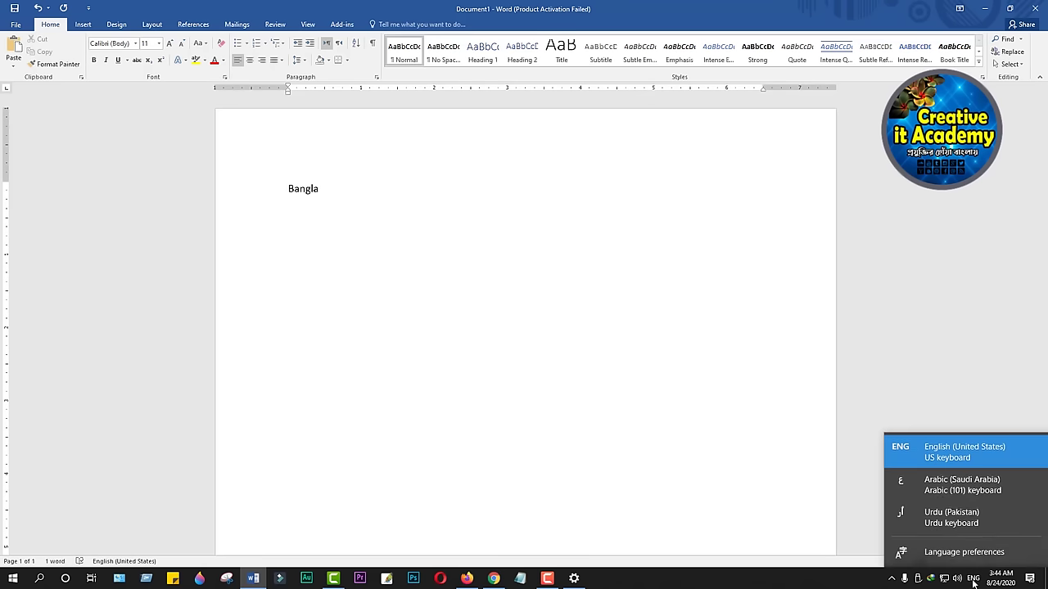
{"action": "left_click", "coordinate": [951, 484]}
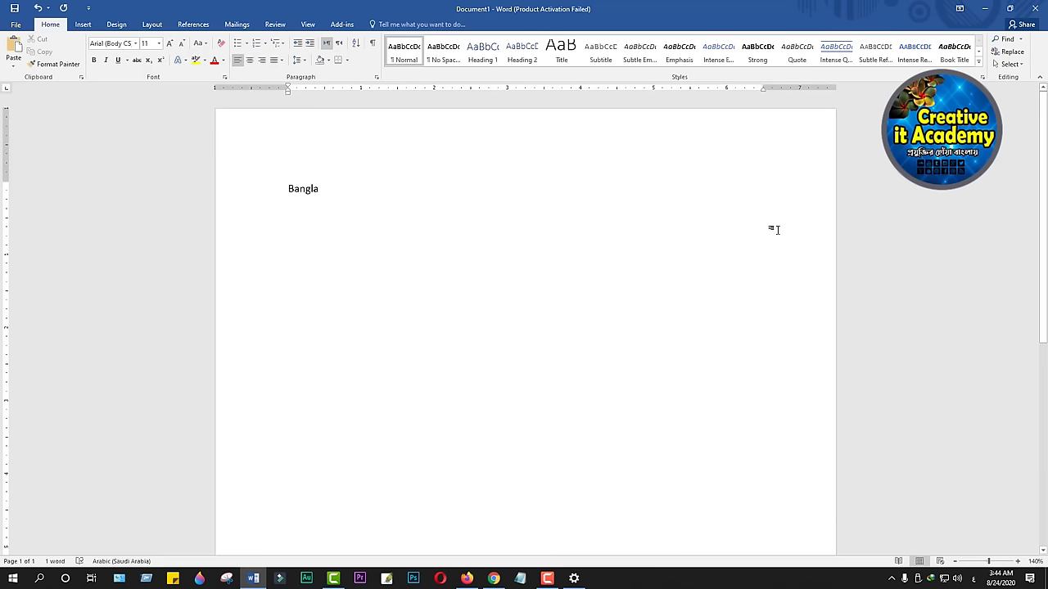
{"action": "left_click", "coordinate": [344, 47]}
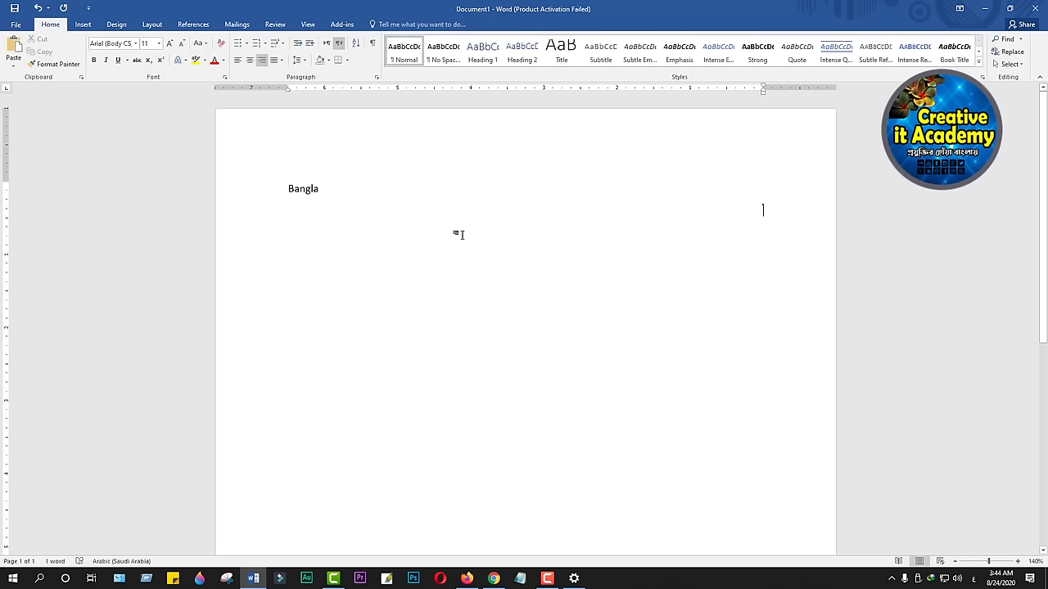
{"action": "type", "text": "تنسيانتسيات"}
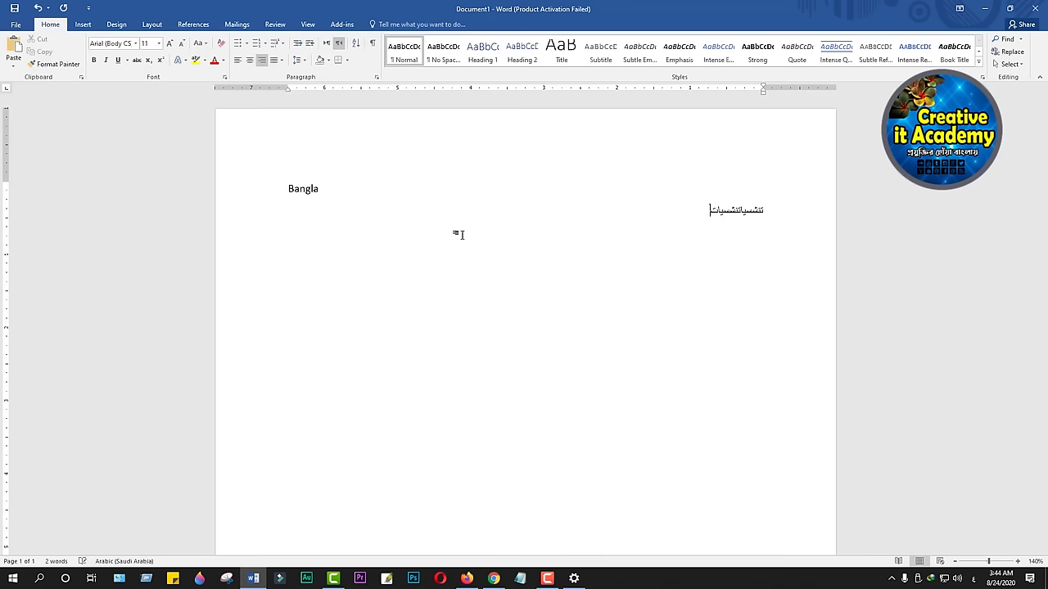
{"action": "type", "text": " شستيتتسل"}
Enlarge all the text in the document to font size 18.
{"action": "key", "text": "ctrl+a"}
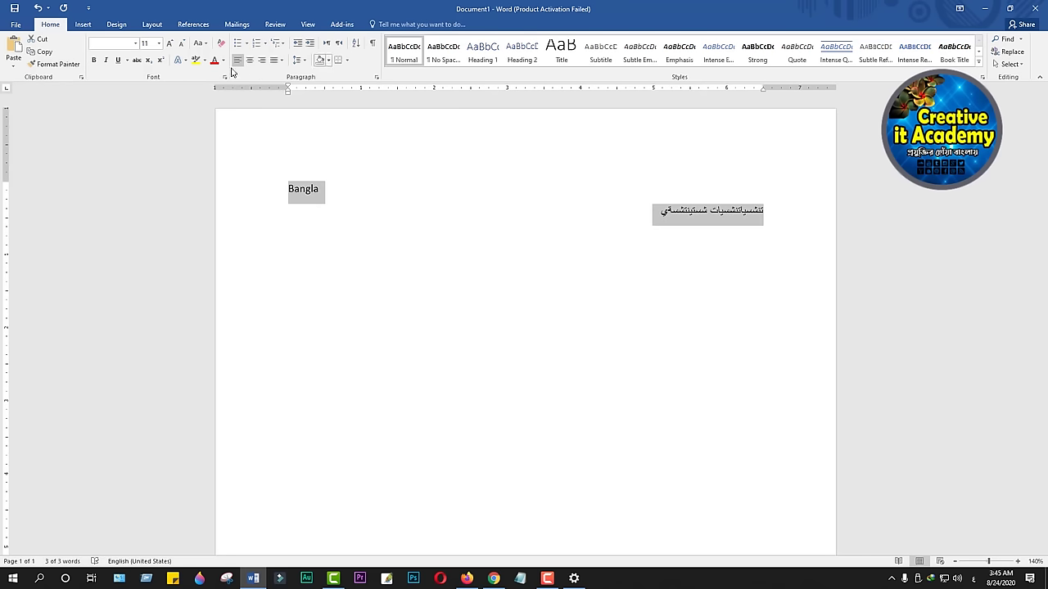
{"action": "left_click", "coordinate": [170, 45]}
{"action": "left_click", "coordinate": [169, 45]}
{"action": "left_click", "coordinate": [170, 45]}
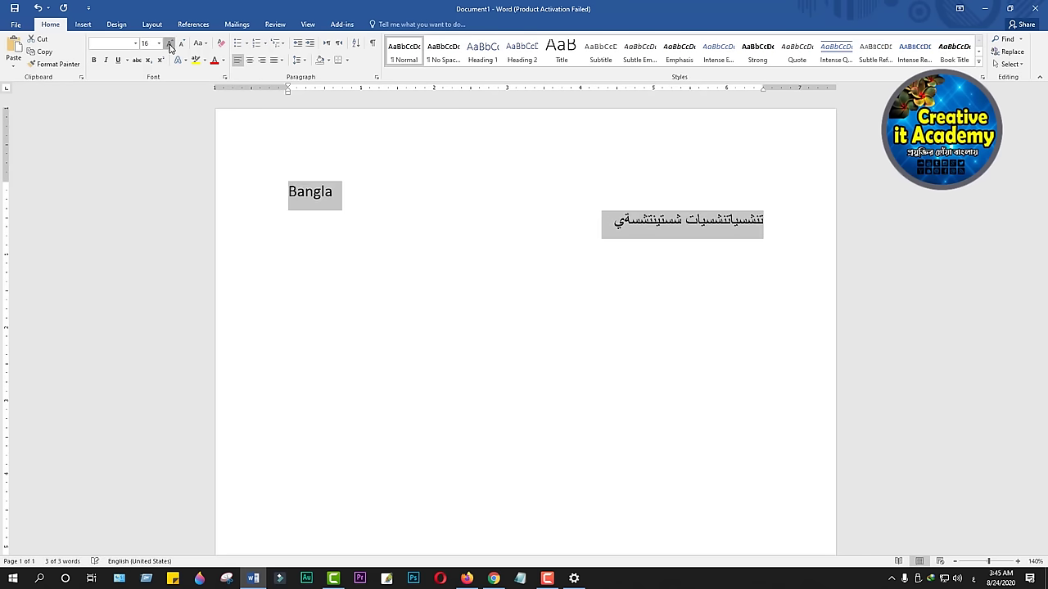
{"action": "left_click", "coordinate": [169, 45]}
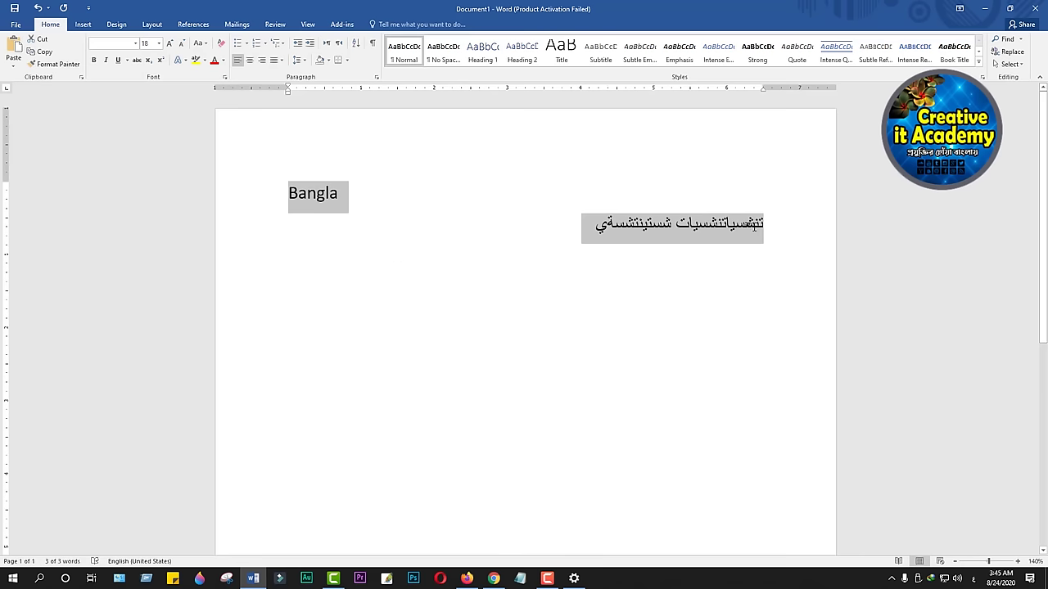
{"action": "left_click", "coordinate": [753, 228]}
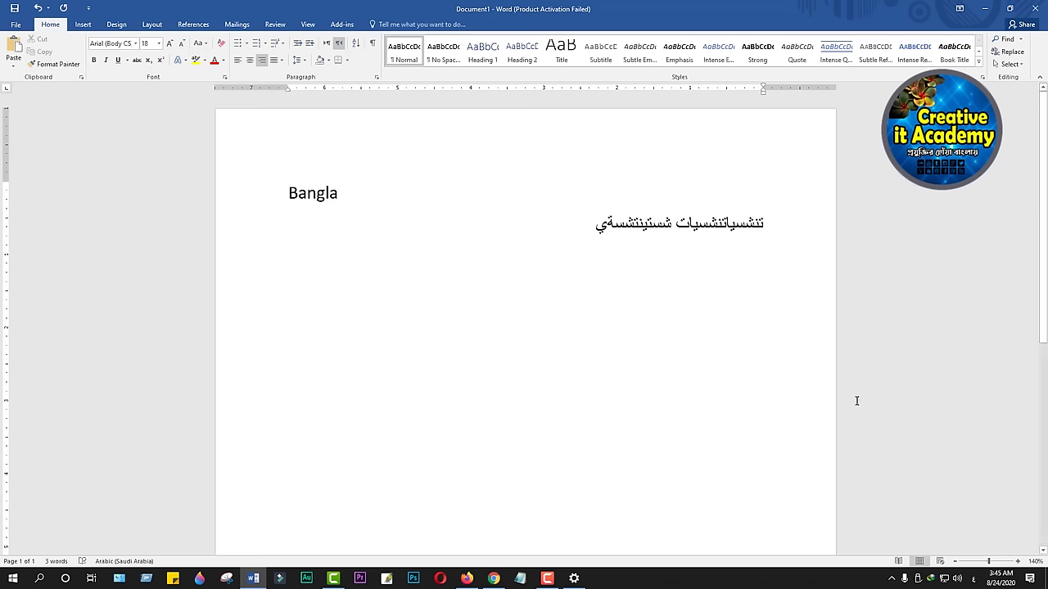
Switch the input language to Urdu (Pakistan) and enter the line "اکومر مورامور" below the Arabic text.
{"action": "left_click", "coordinate": [975, 581]}
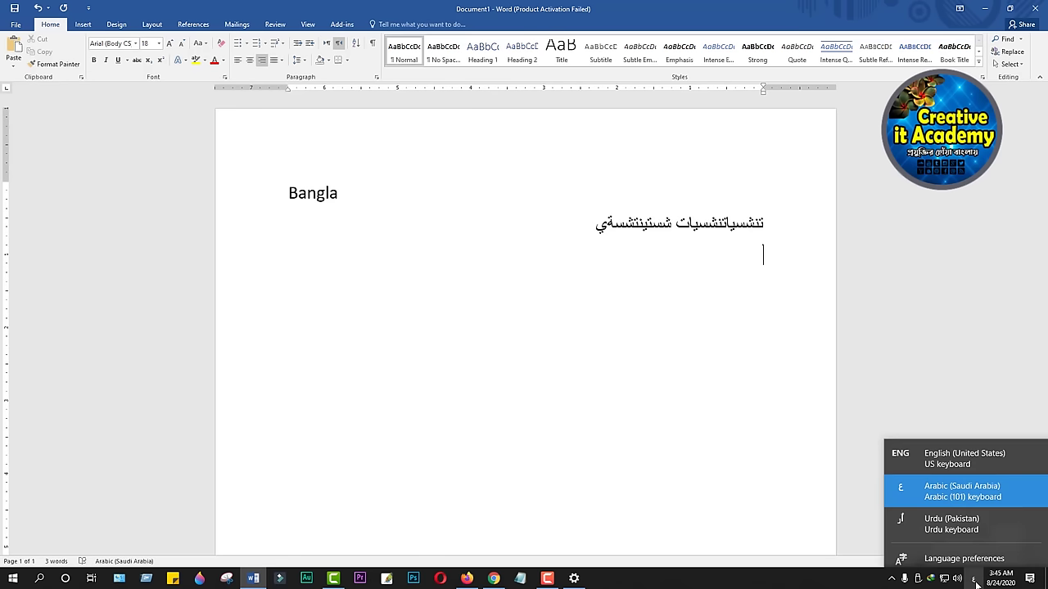
{"action": "left_click", "coordinate": [945, 520]}
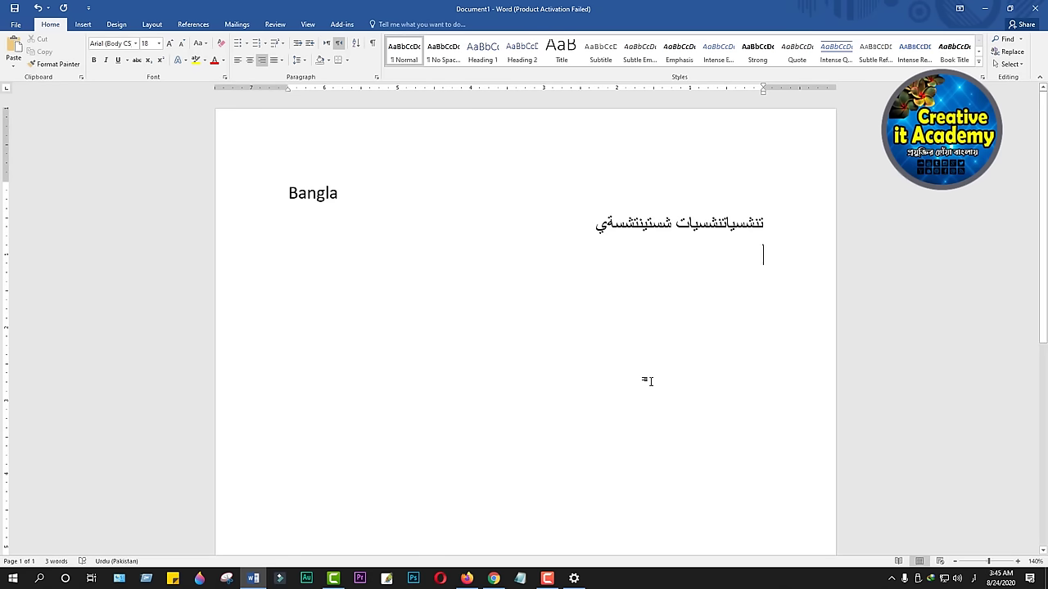
{"action": "type", "text": "اکومر مو"}
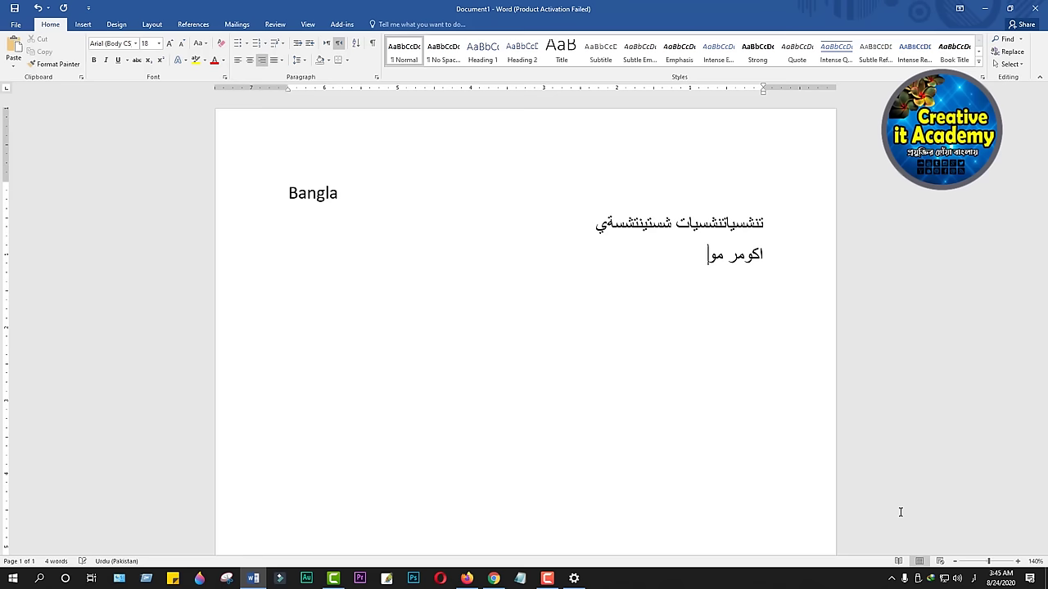
{"action": "type", "text": "رامور"}
{"action": "key", "text": "Return"}
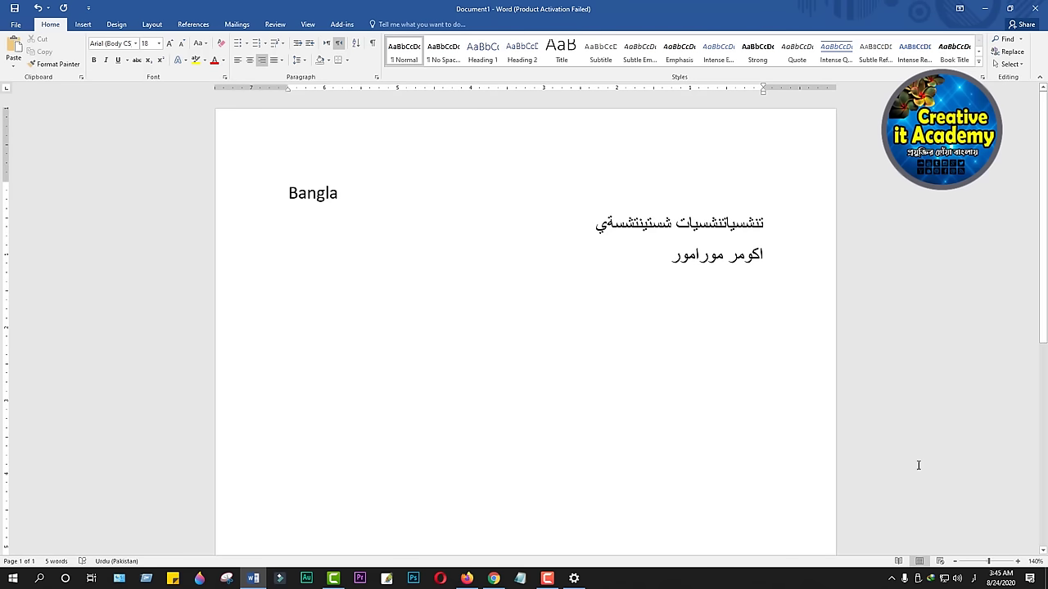
Switch the input language back to English (United States), set the new line to left-to-right and enter "hsdjkfhjsdafbkjdbf".
{"action": "left_click", "coordinate": [976, 579]}
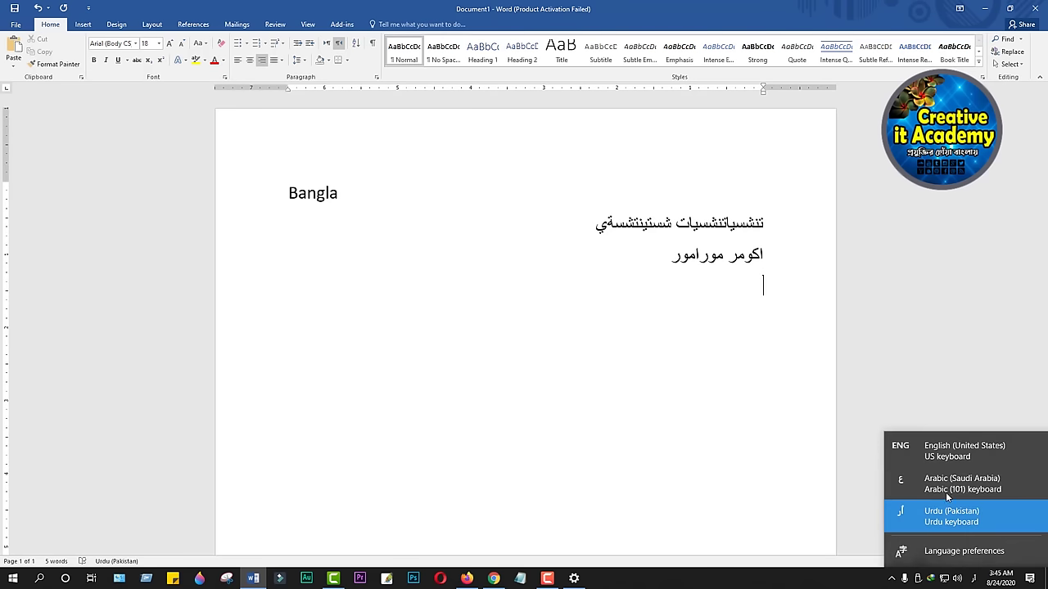
{"action": "left_click", "coordinate": [937, 448]}
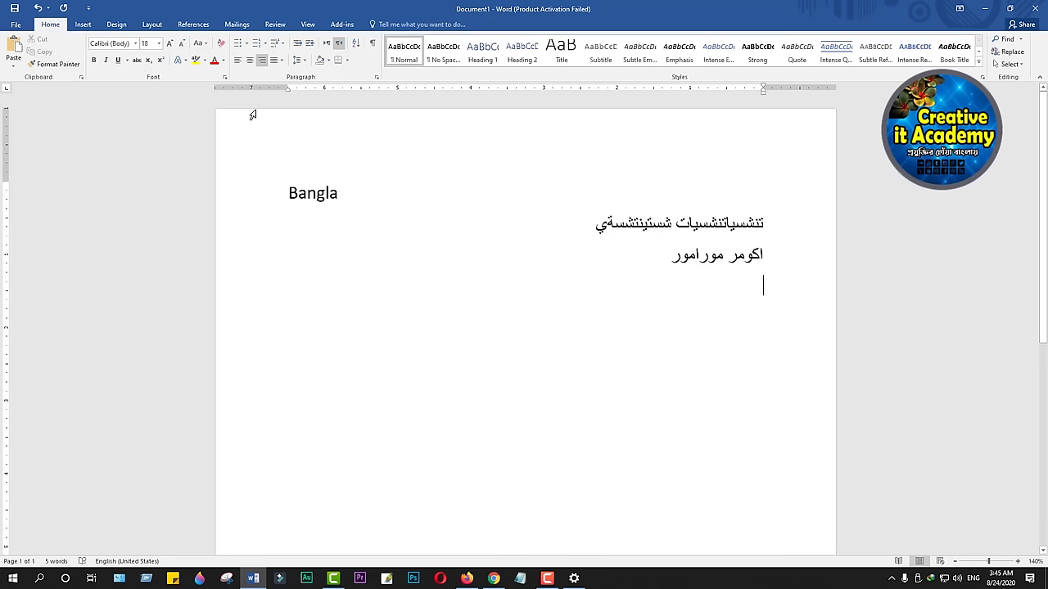
{"action": "left_click", "coordinate": [328, 45]}
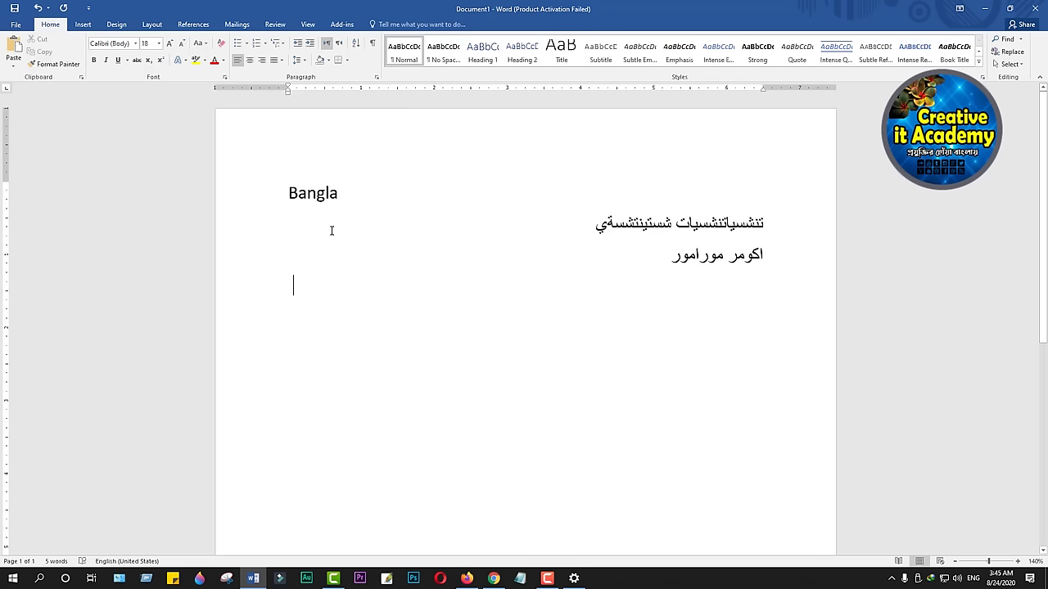
{"action": "type", "text": "hsdjkfhjsdafbkjdbf"}
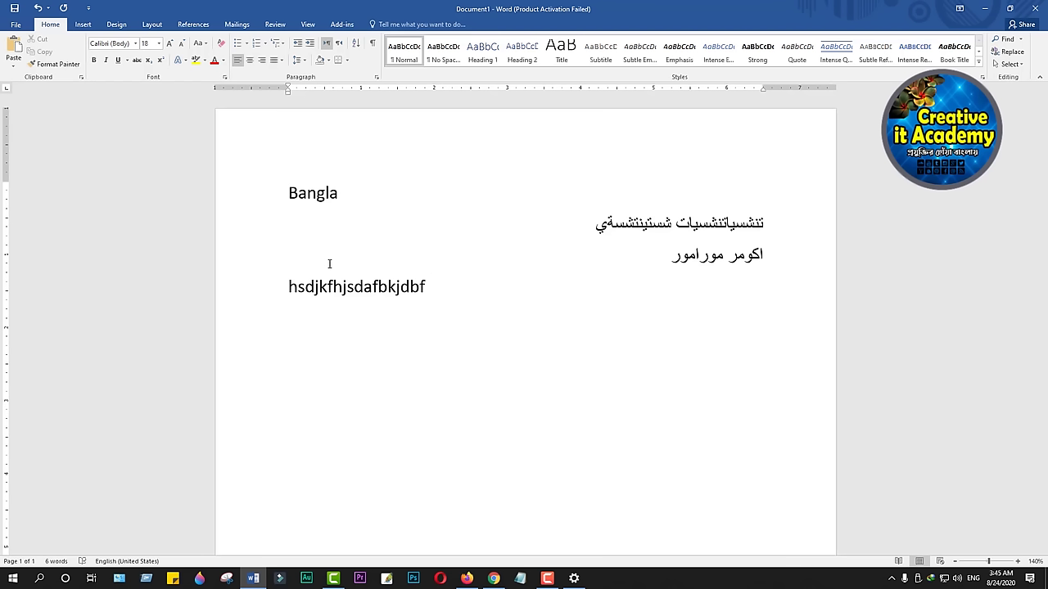
{"action": "key", "text": "Return"}
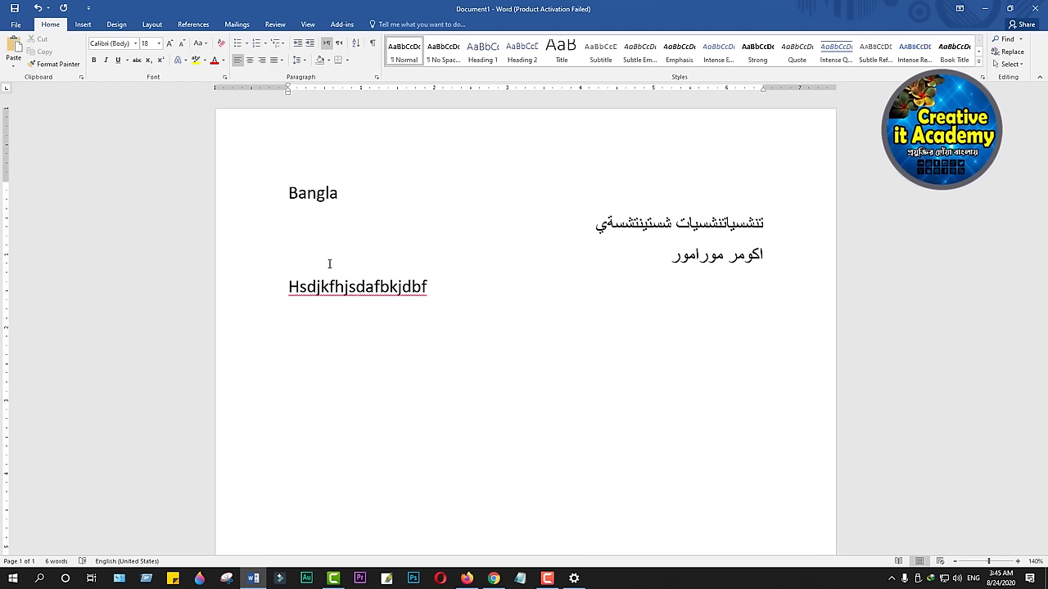
Enter the Bangla sample text "কতৃুদিাকযকডক" on the last line and close the document without saving.
{"action": "type", "text": "কত্ুদিাকযকডক"}
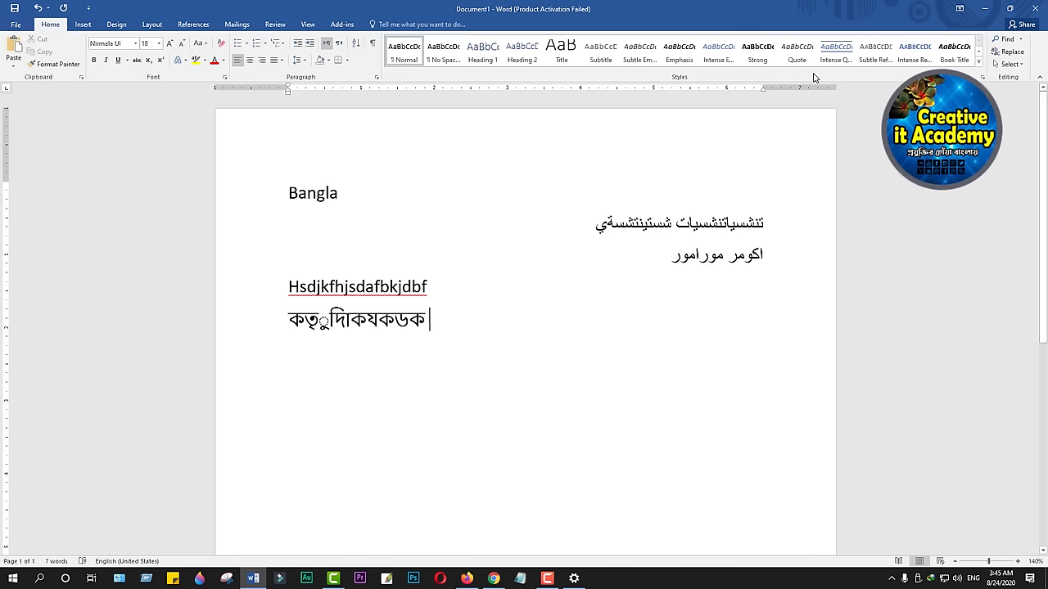
{"action": "left_click", "coordinate": [1038, 10]}
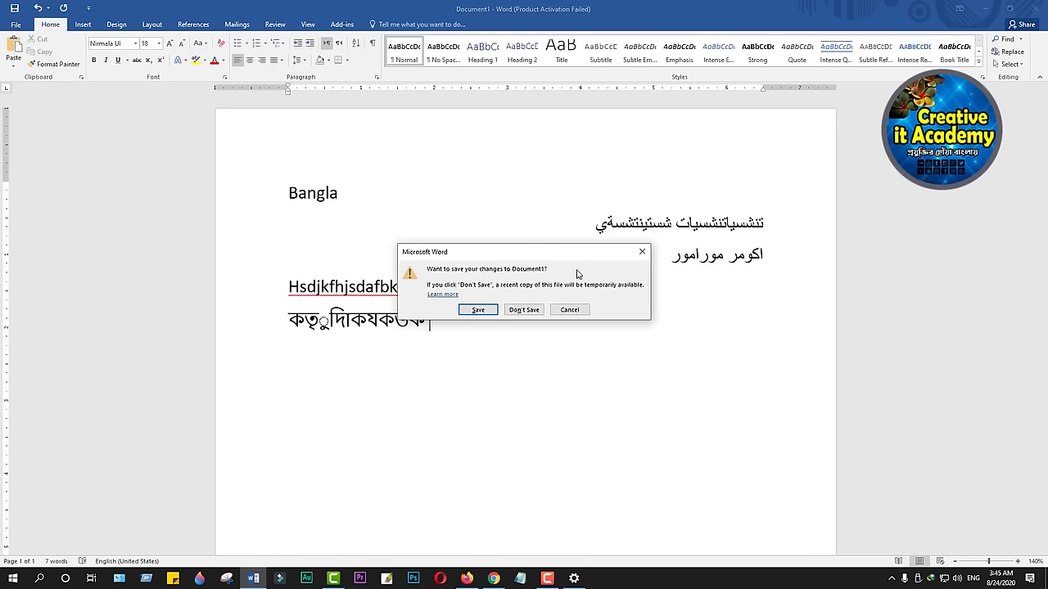
{"action": "left_click", "coordinate": [528, 310]}
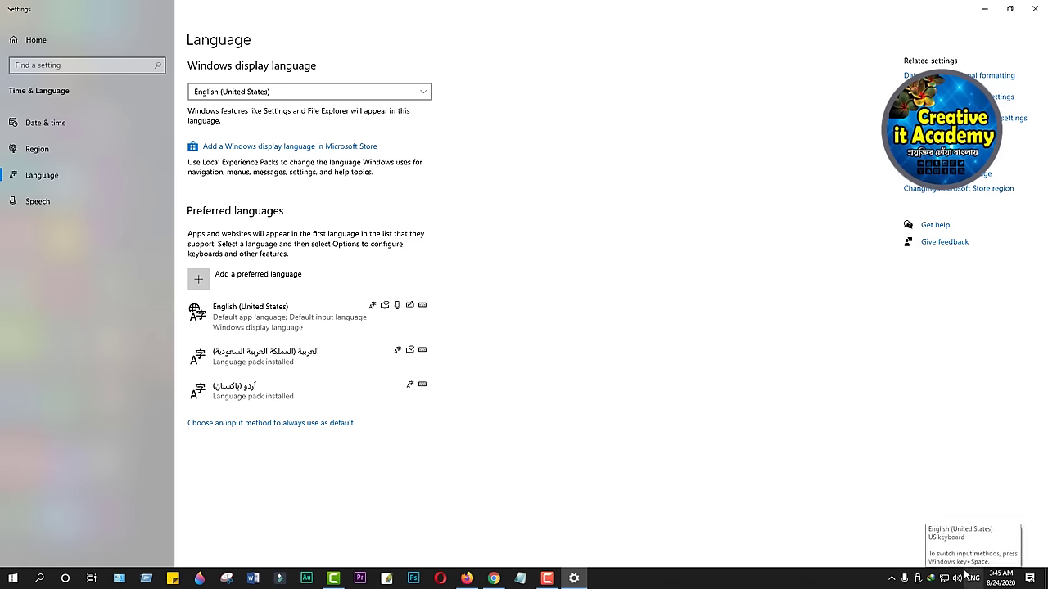
Remove Urdu (Pakistan) and Arabic (Saudi Arabia) from the preferred languages and close Settings.
{"action": "left_click", "coordinate": [250, 395]}
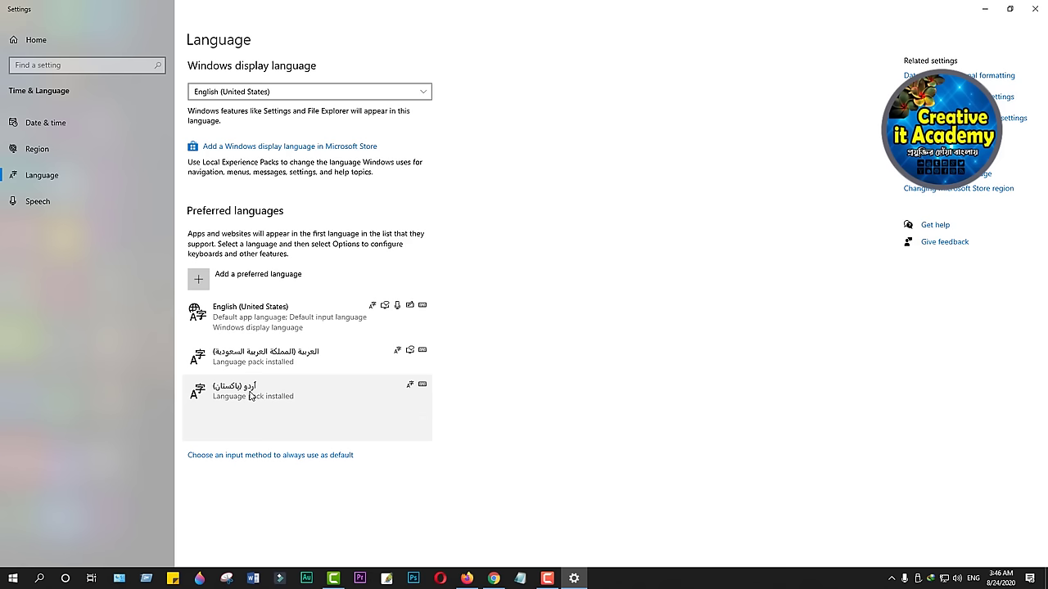
{"action": "left_click", "coordinate": [402, 429]}
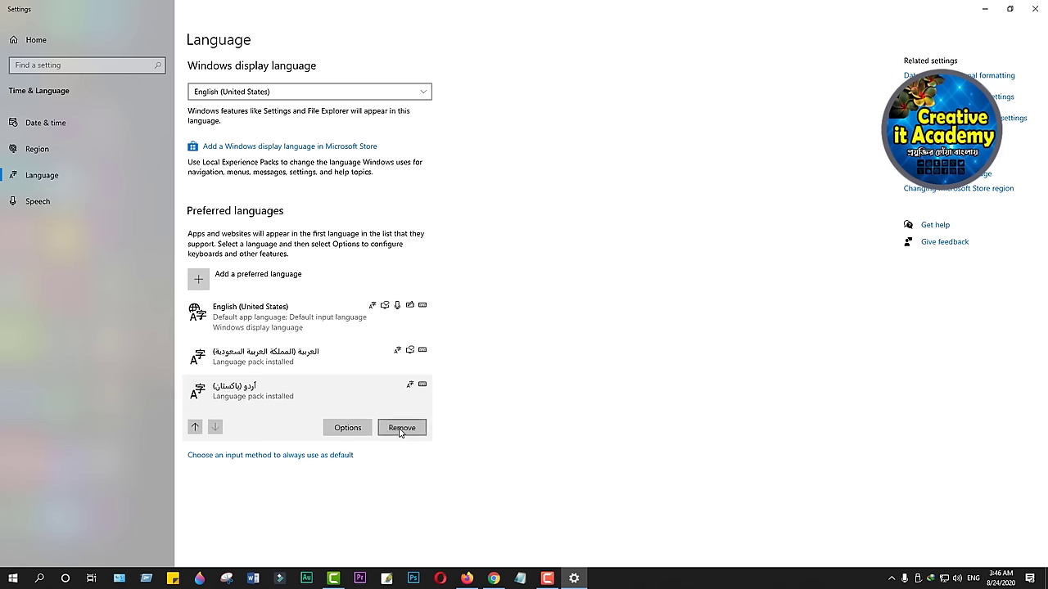
{"action": "left_click", "coordinate": [303, 357]}
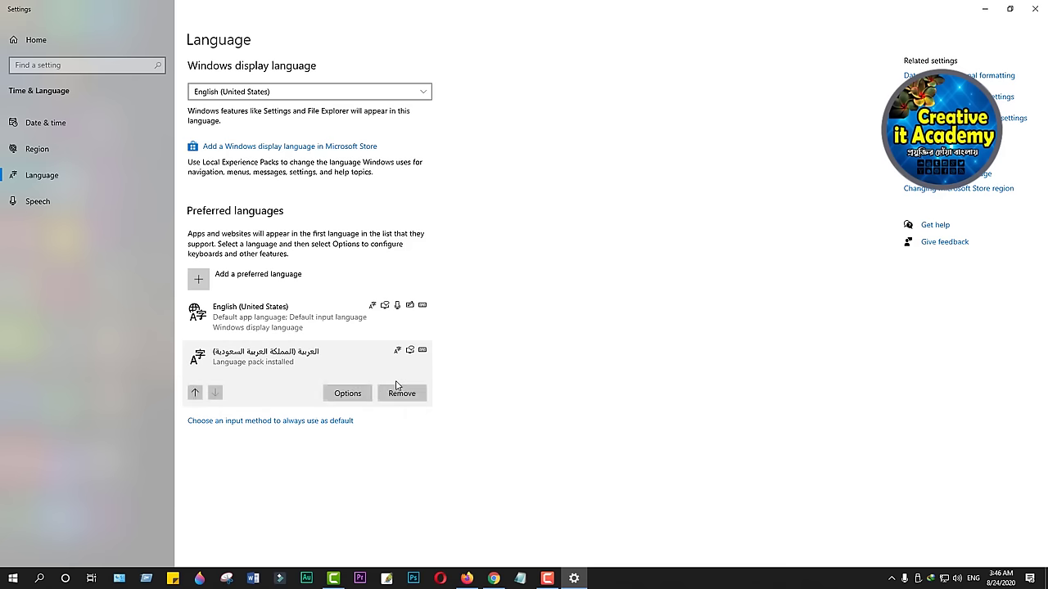
{"action": "left_click", "coordinate": [401, 394]}
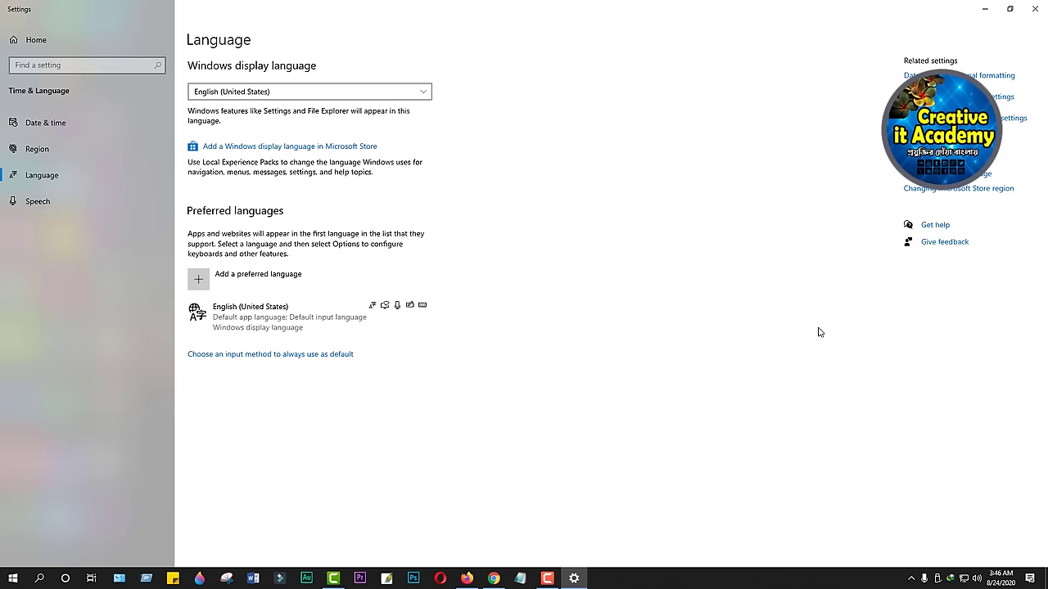
{"action": "left_click", "coordinate": [1035, 8]}
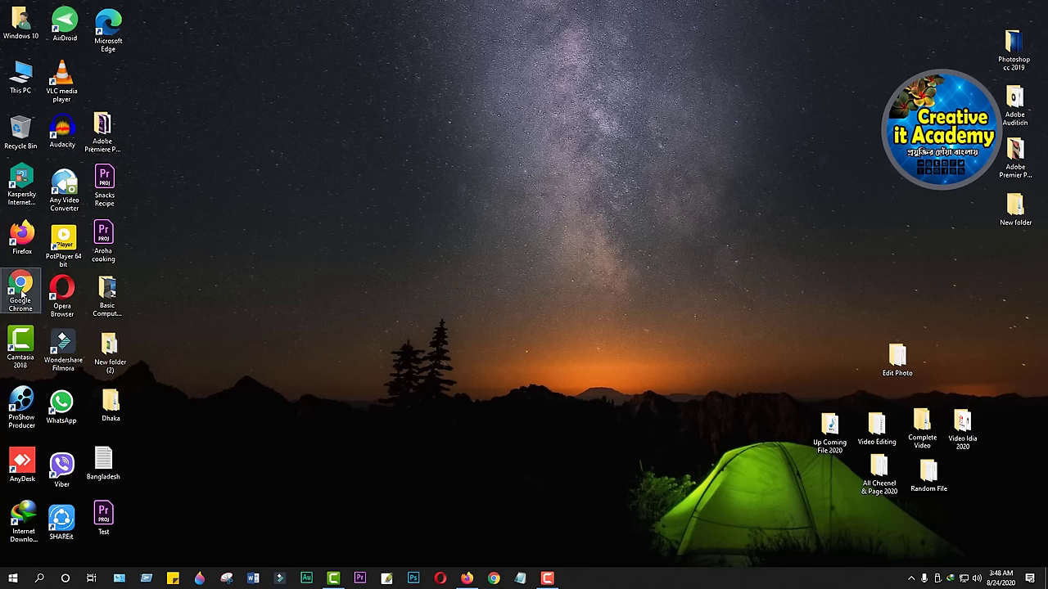
Switch to Google Chrome from its desktop shortcut and maximize the browser window.
{"action": "right_click", "coordinate": [22, 289]}
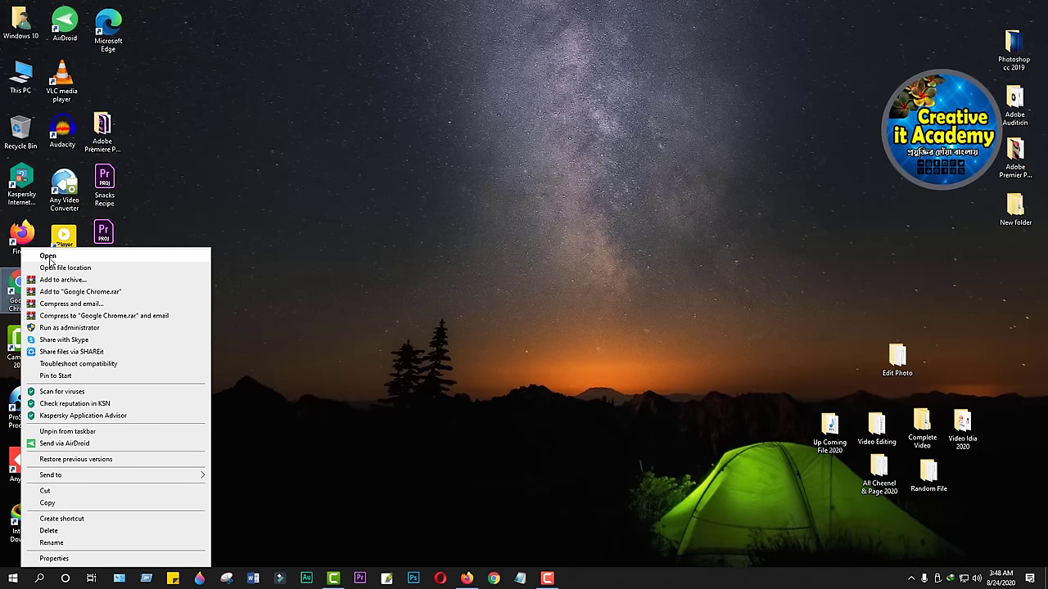
{"action": "left_click", "coordinate": [48, 257]}
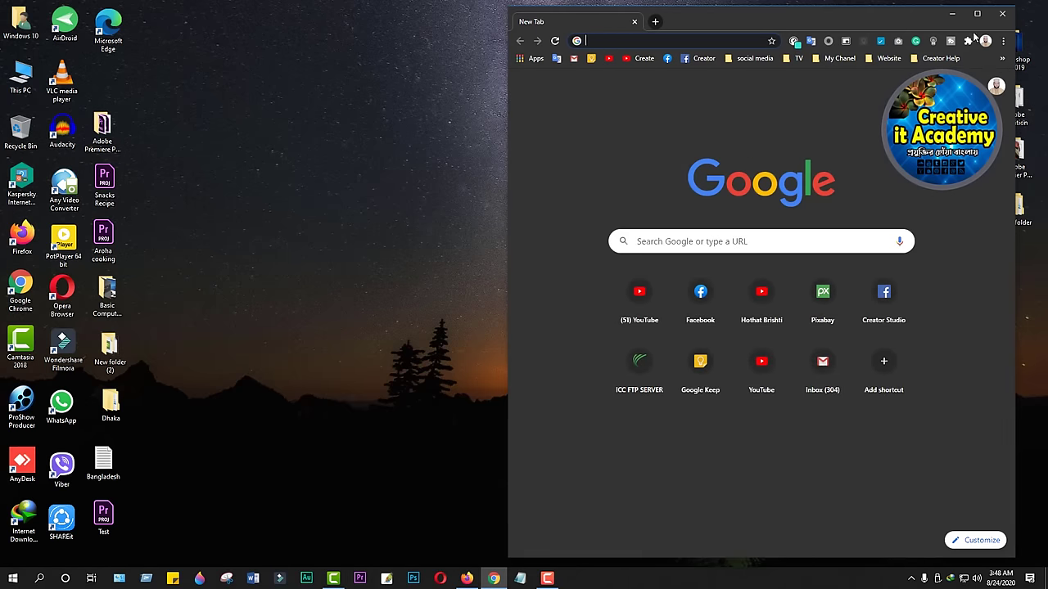
{"action": "left_click", "coordinate": [977, 13]}
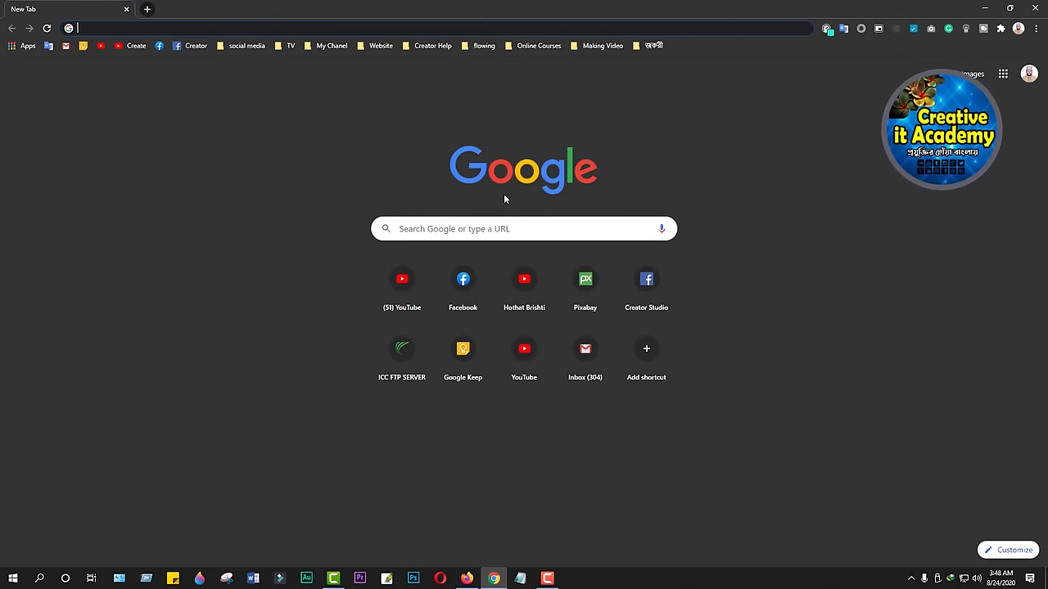
Search Google for "Bangla news".
{"action": "left_click", "coordinate": [559, 228]}
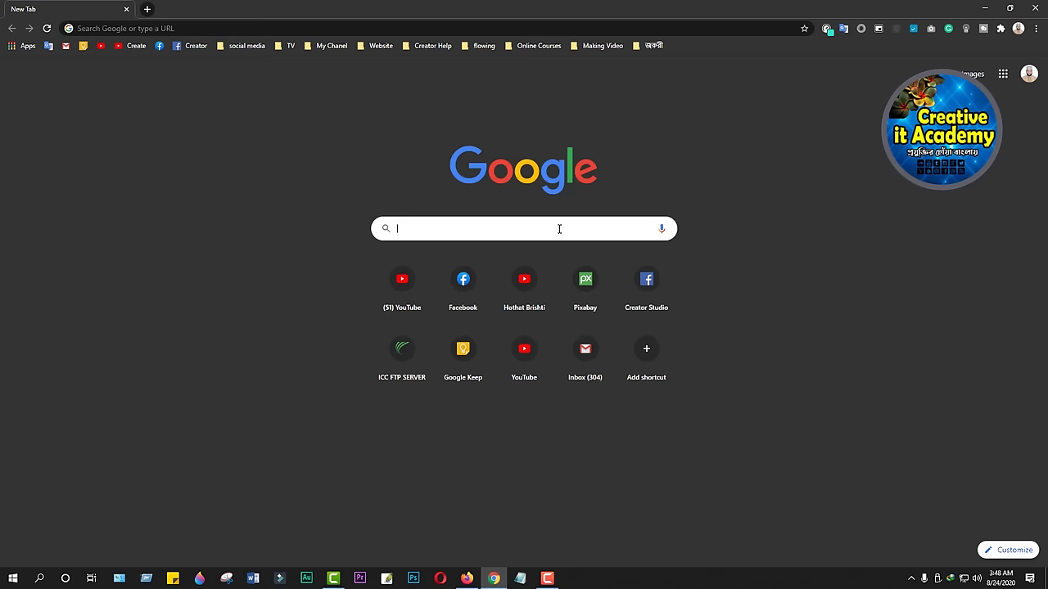
{"action": "type", "text": "B"}
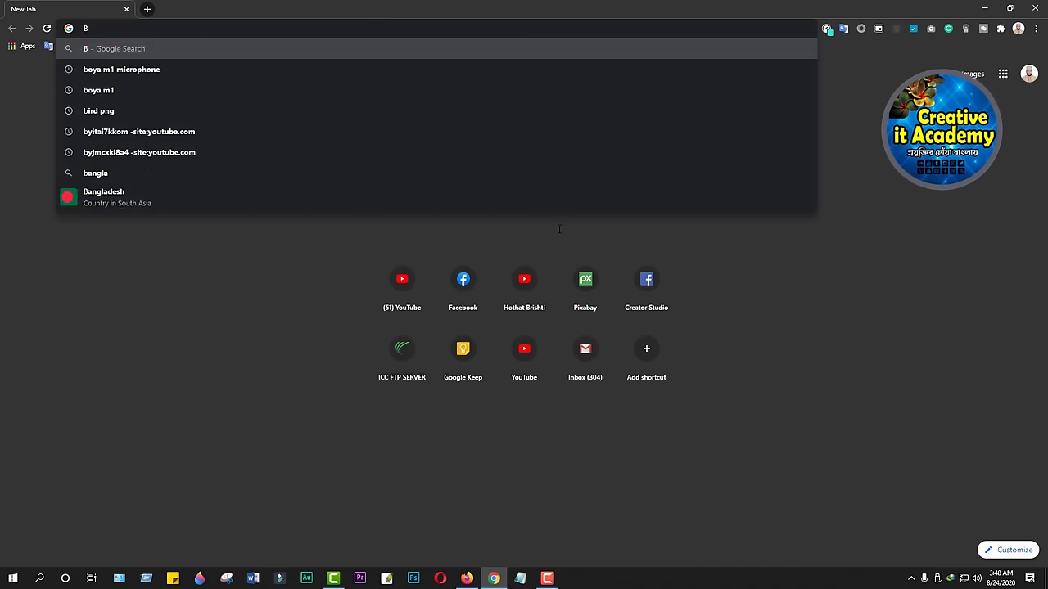
{"action": "type", "text": "angla "}
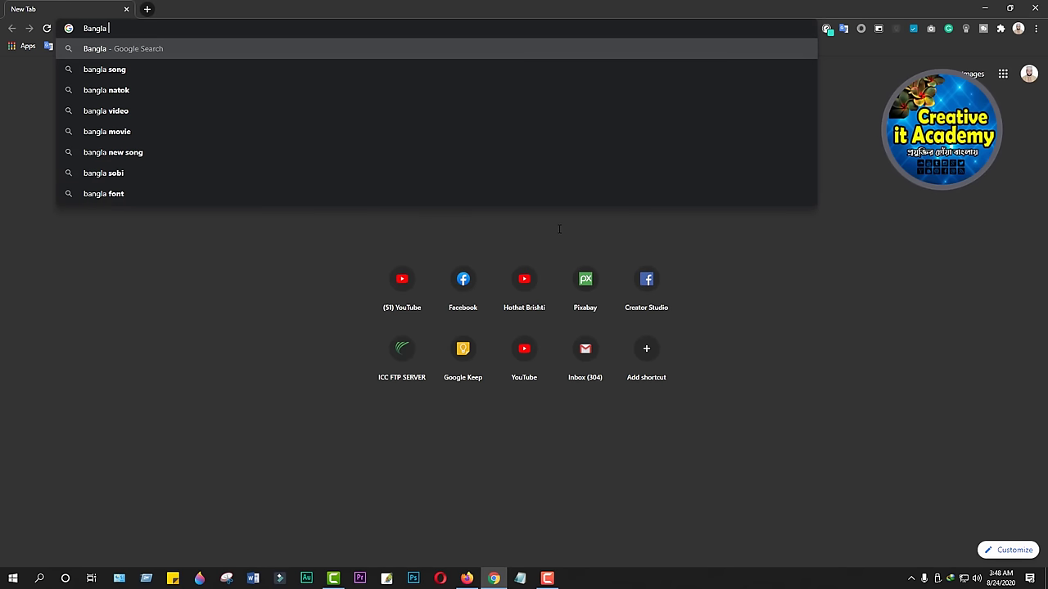
{"action": "type", "text": "news"}
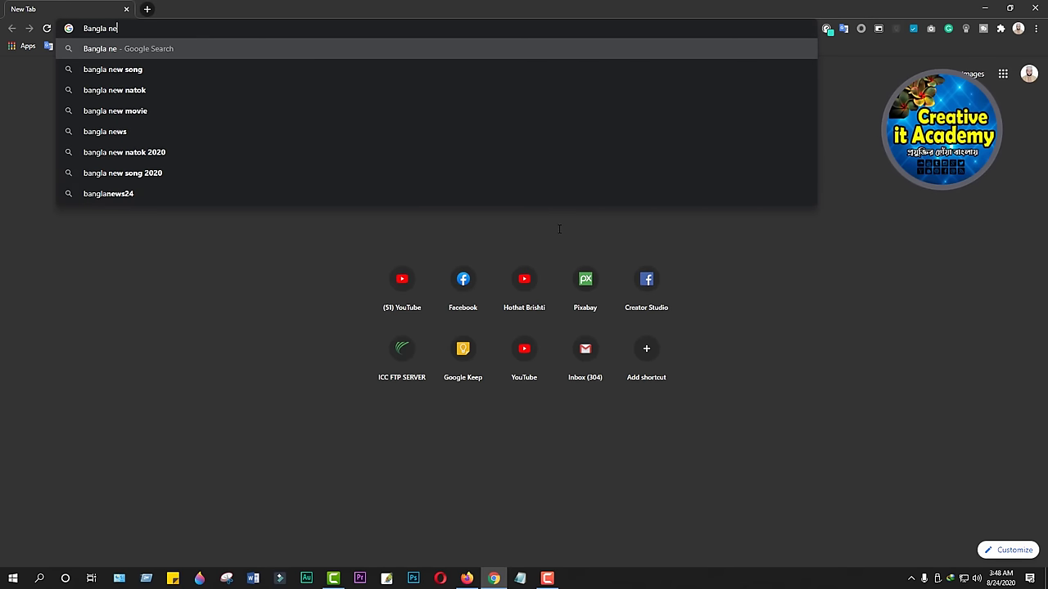
{"action": "type", "text": "\\"}
{"action": "key", "text": "Return"}
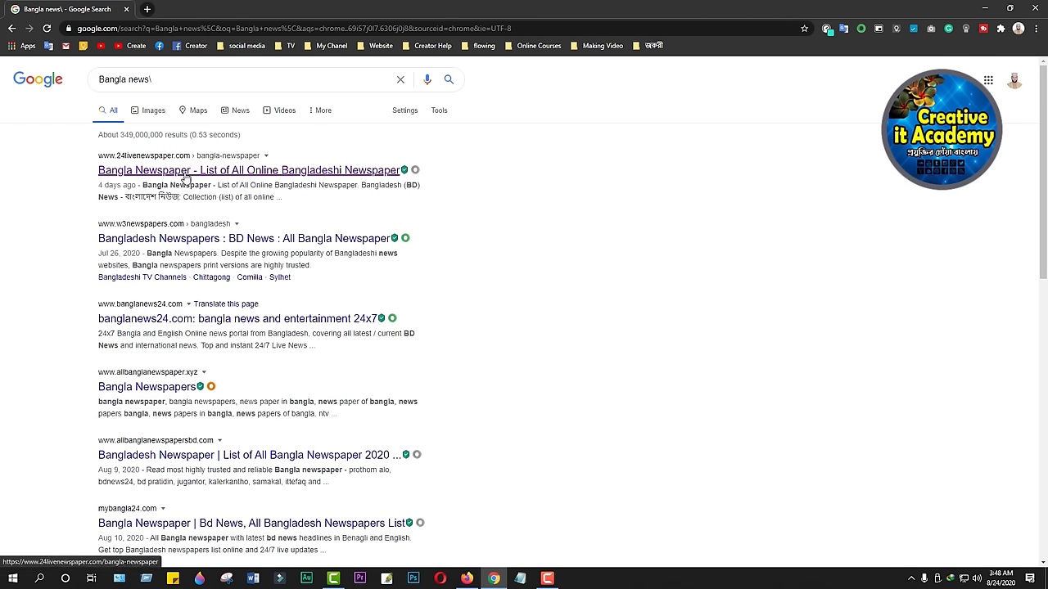
Open the 24livenewspaper.com Bangla newspaper list and launch the Daily Prothom-alo and Bangladesh Pratidin sites from it.
{"action": "left_click", "coordinate": [186, 170]}
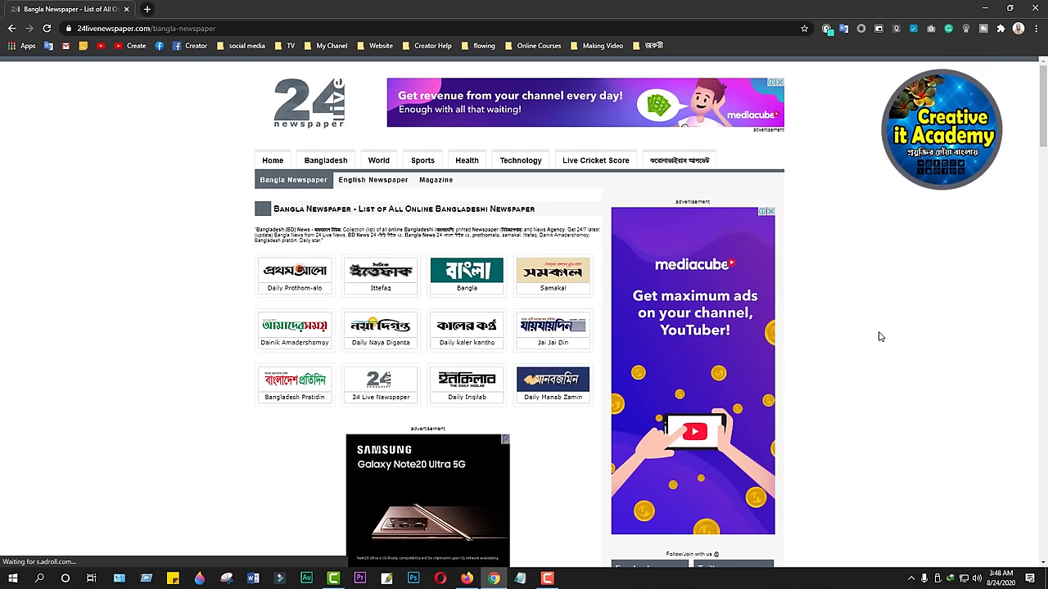
{"action": "scroll", "coordinate": [880, 336], "scroll_direction": "down", "scroll_amount": 1}
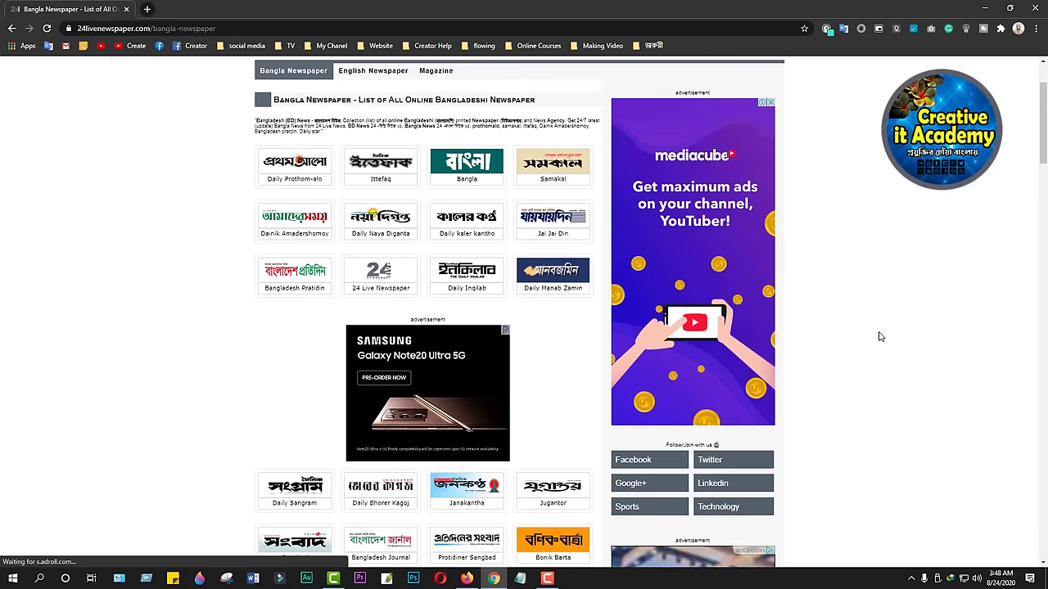
{"action": "left_click", "coordinate": [301, 166]}
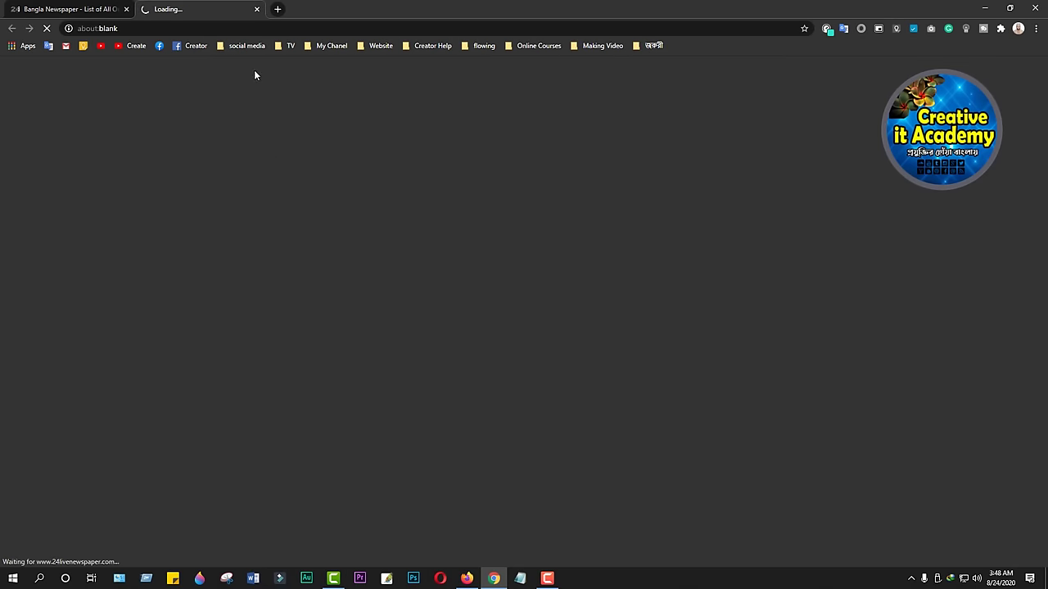
{"action": "left_click", "coordinate": [82, 14]}
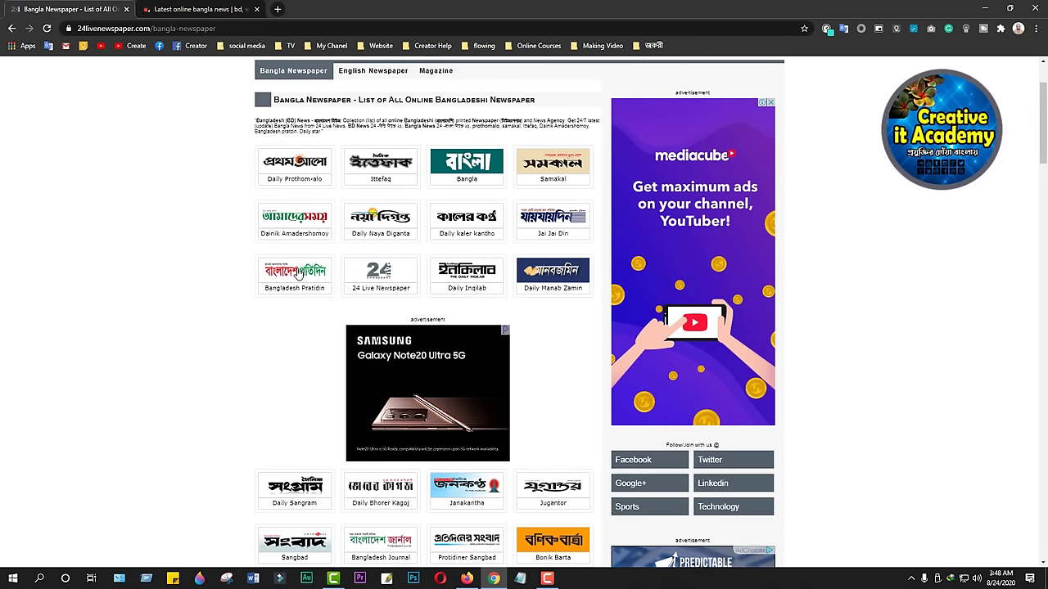
{"action": "left_click", "coordinate": [294, 275]}
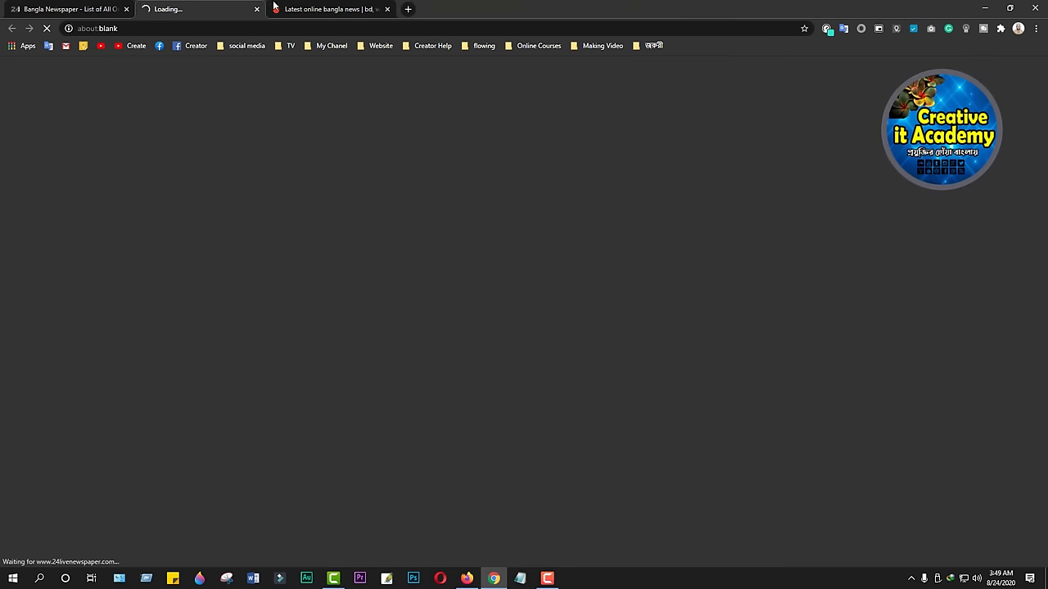
Look through the Prothom Alo front page, followed by the Bangladesh Pratidin home page.
{"action": "left_click", "coordinate": [317, 9]}
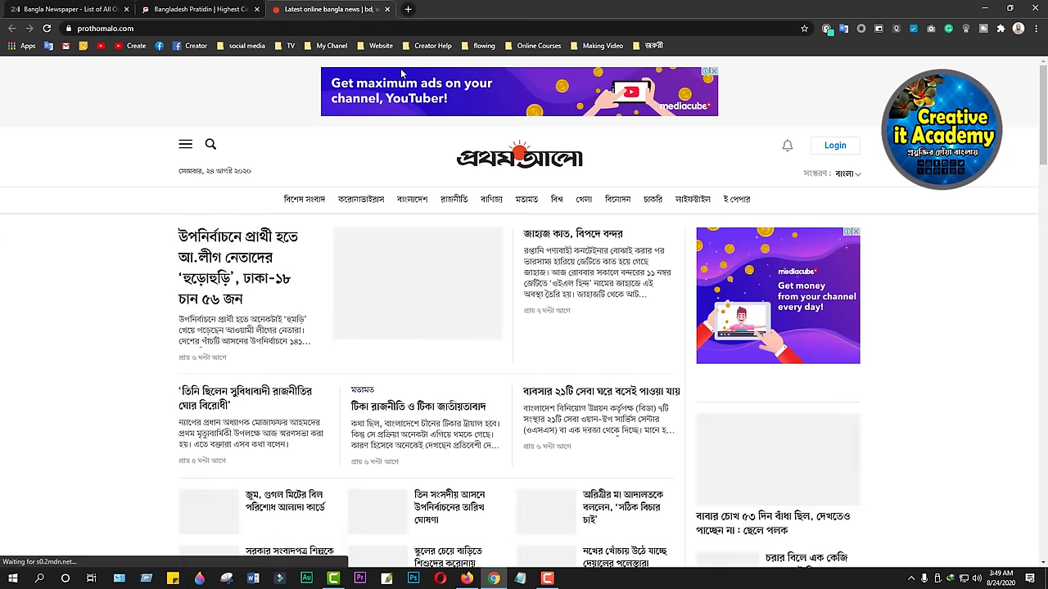
{"action": "scroll", "coordinate": [1037, 393], "scroll_direction": "down", "scroll_amount": 1}
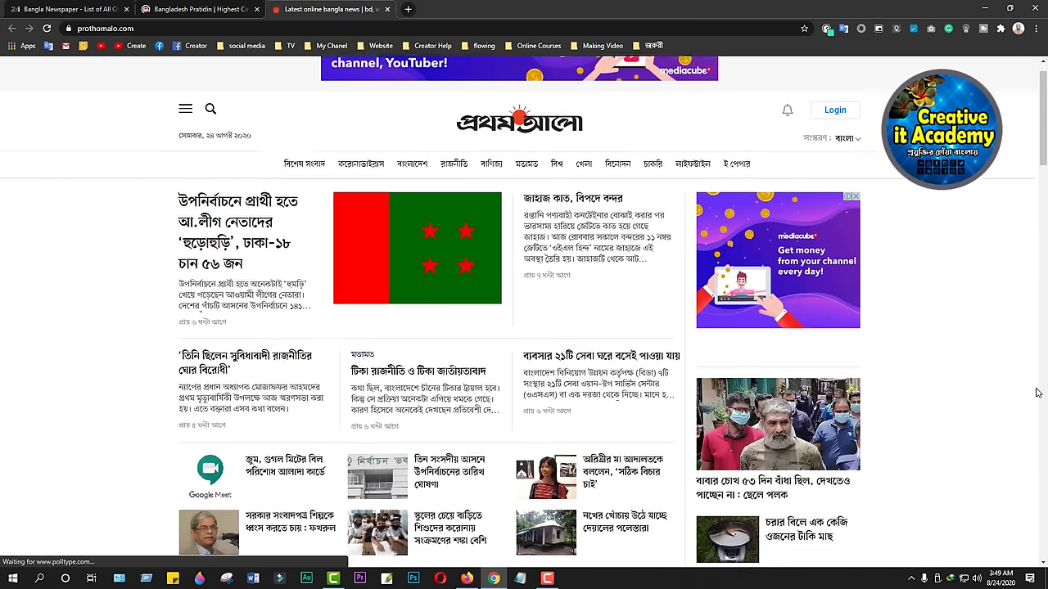
{"action": "scroll", "coordinate": [1036, 393], "scroll_direction": "down", "scroll_amount": 4}
{"action": "scroll", "coordinate": [1035, 393], "scroll_direction": "up", "scroll_amount": 5}
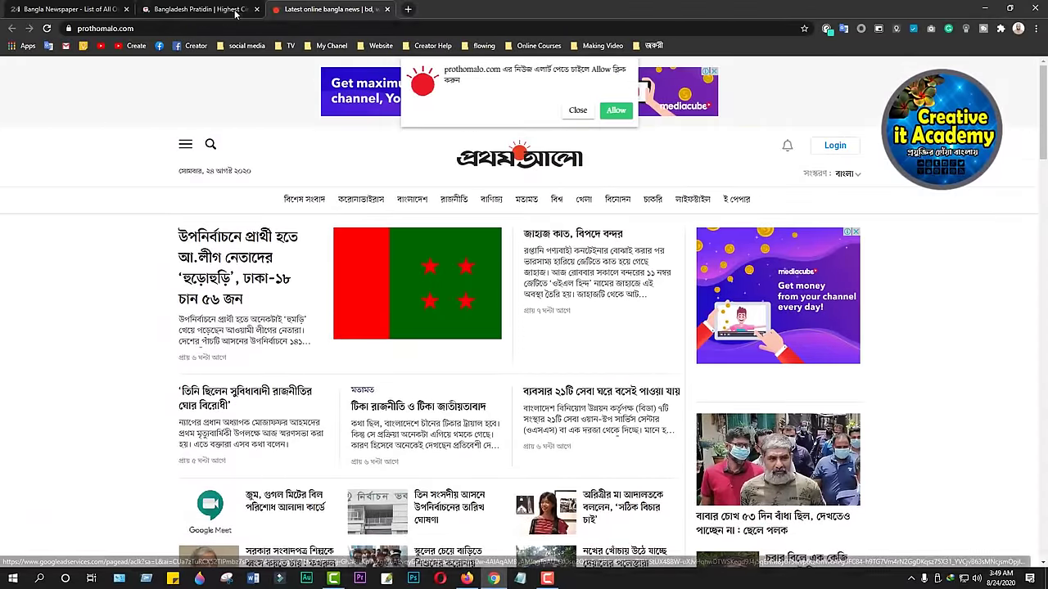
{"action": "left_click", "coordinate": [235, 12]}
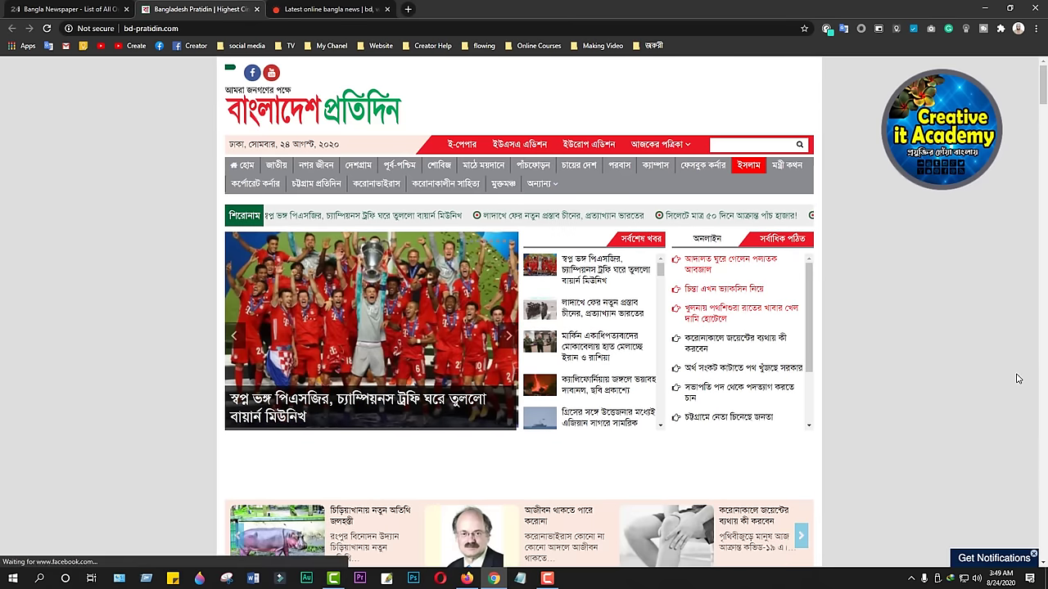
Search for "Youtube" in a new browser tab and open the YouTube website from the results.
{"action": "left_click", "coordinate": [407, 9]}
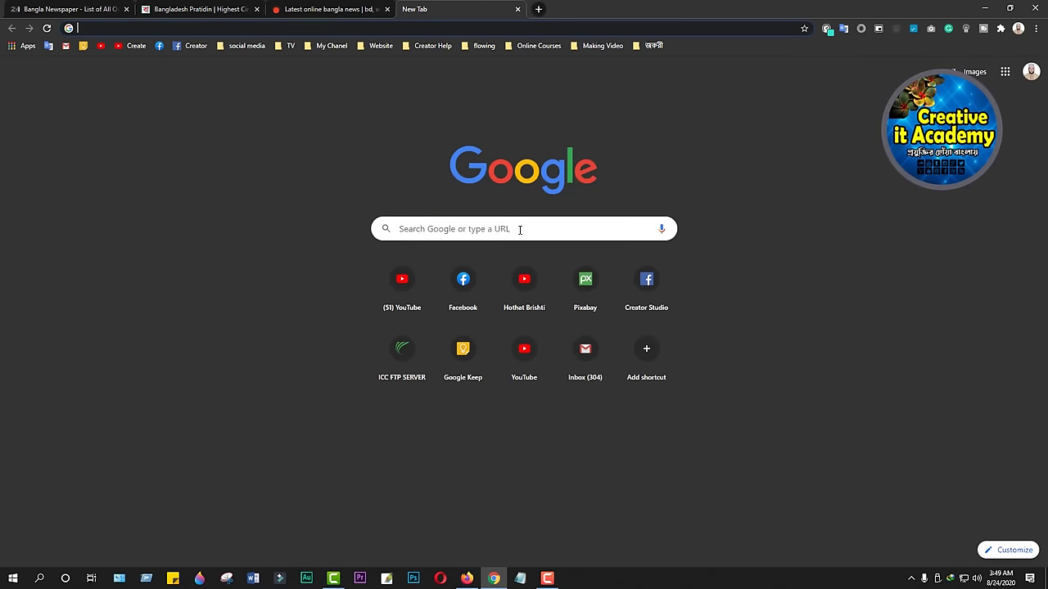
{"action": "left_click", "coordinate": [520, 230]}
{"action": "type", "text": "Yo"}
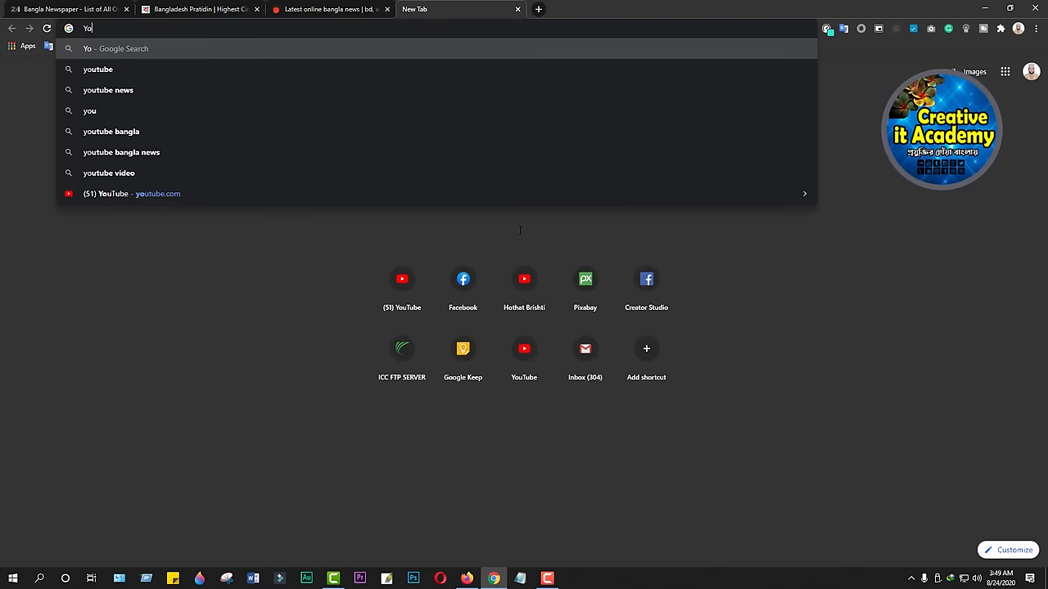
{"action": "type", "text": "utube"}
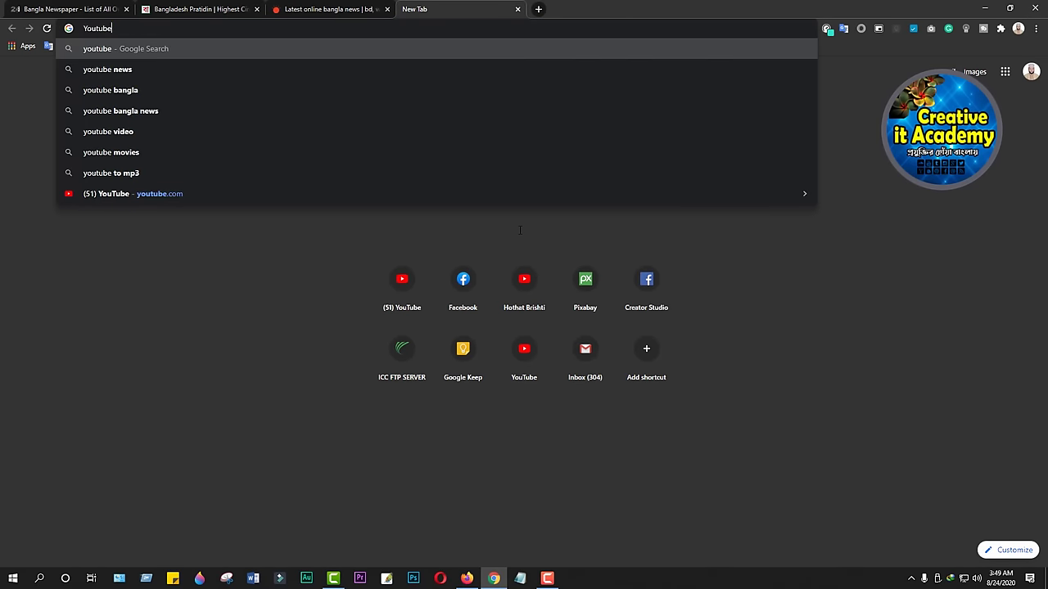
{"action": "key", "text": "Return"}
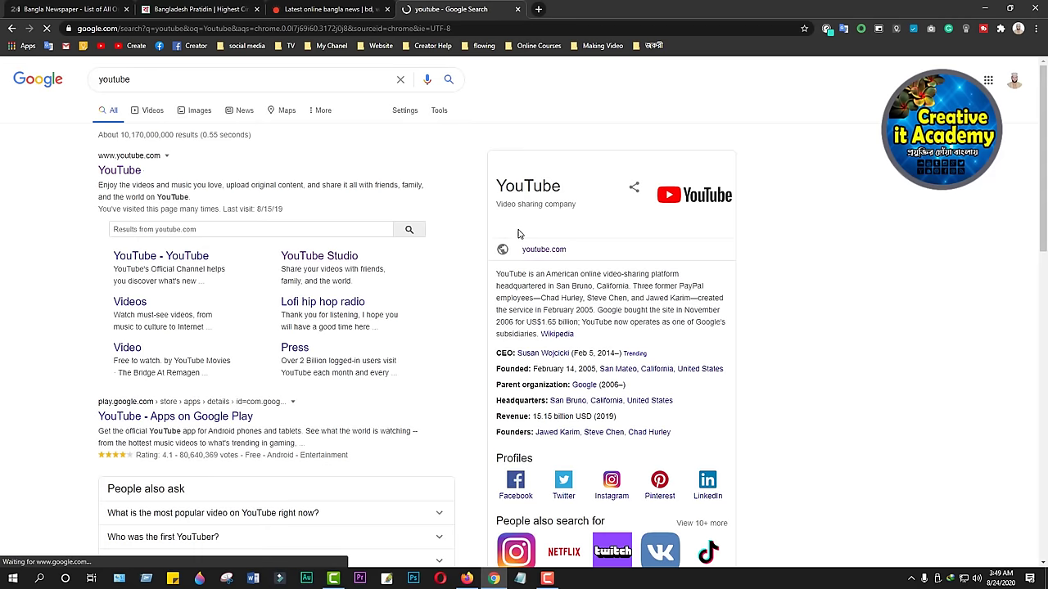
{"action": "left_click", "coordinate": [132, 170]}
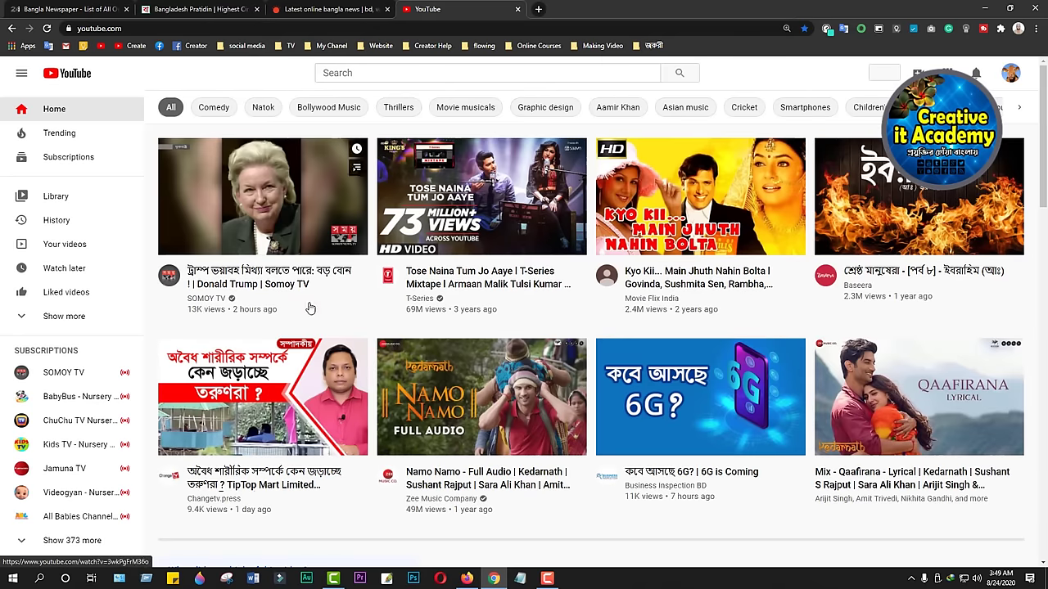
Close the browser with all its open pages after browsing the YouTube home feed, and reopen Chrome on a new tab.
{"action": "scroll", "coordinate": [802, 339], "scroll_direction": "down", "scroll_amount": 5}
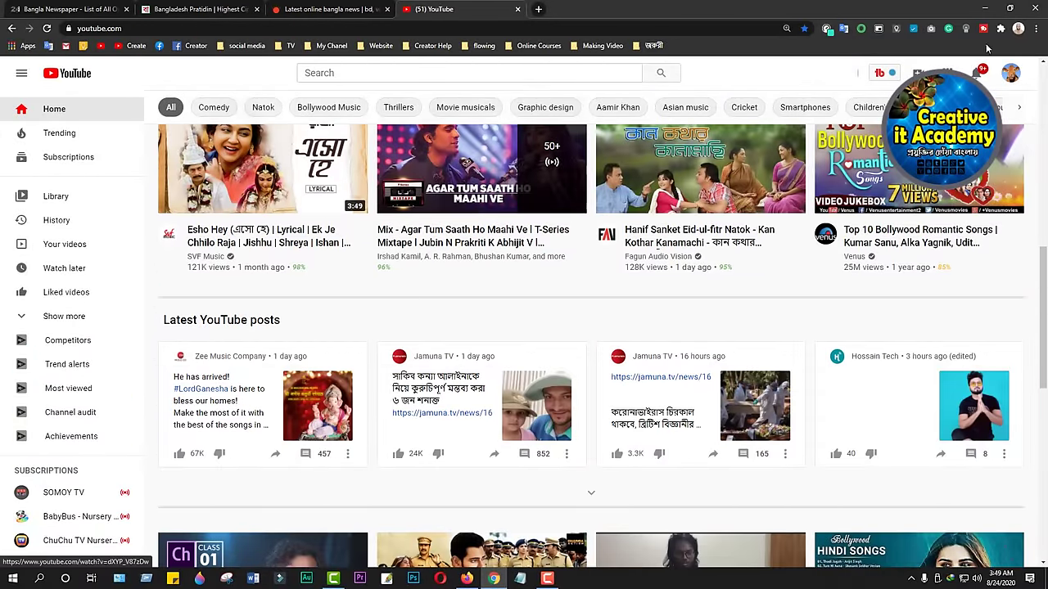
{"action": "left_click", "coordinate": [1038, 9]}
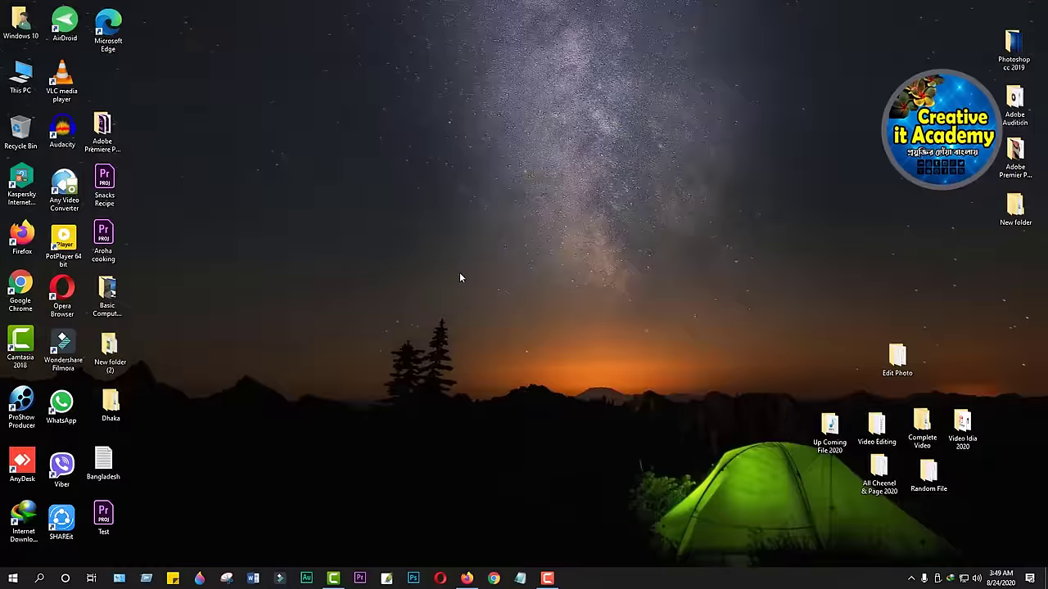
{"action": "left_click", "coordinate": [494, 579]}
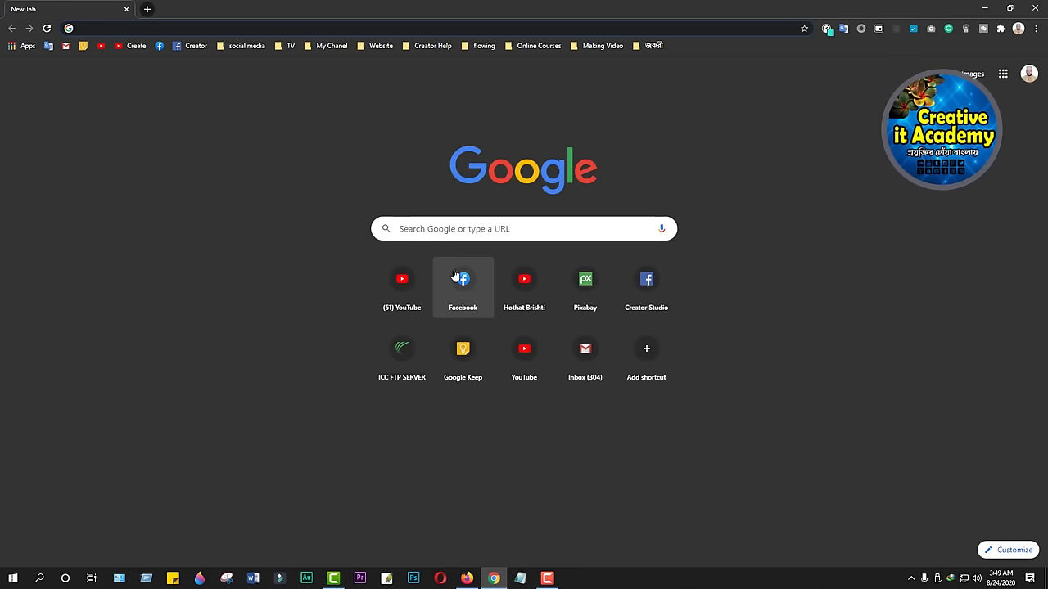